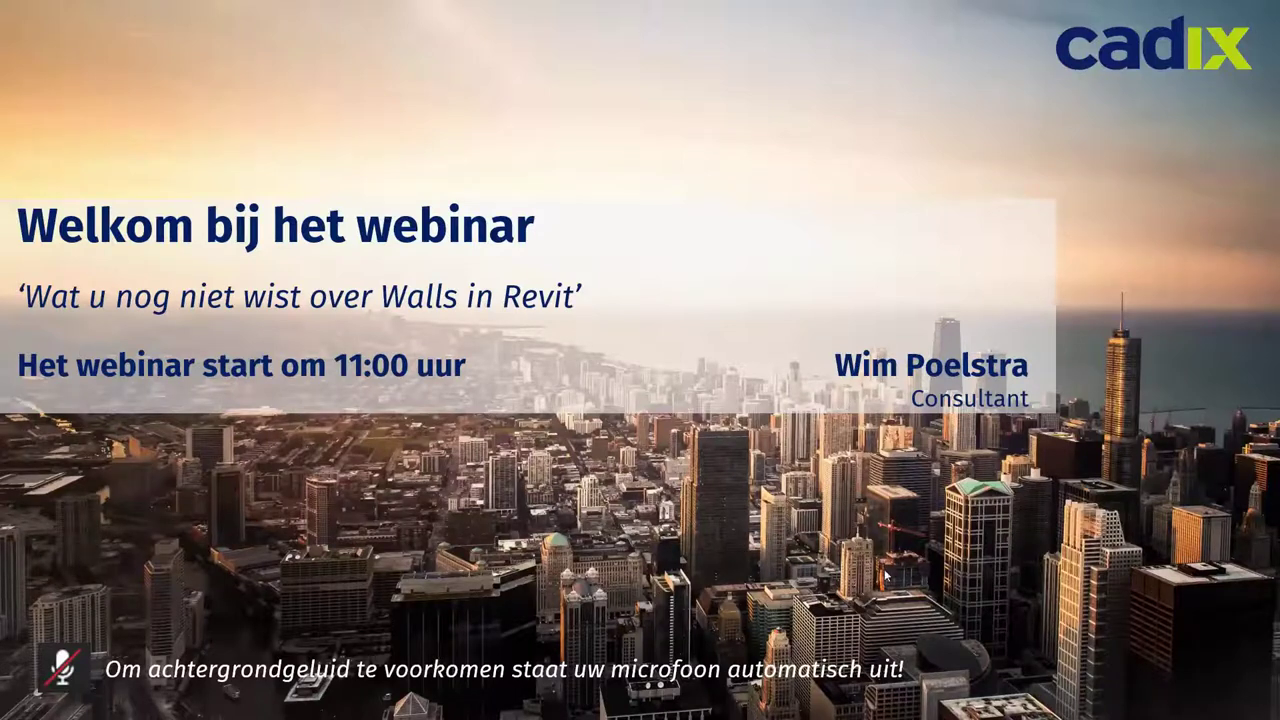
- Advance the slideshow past the welcome and Welkom slides to the 'Instructie Zoom' slide
left_click(840, 514)
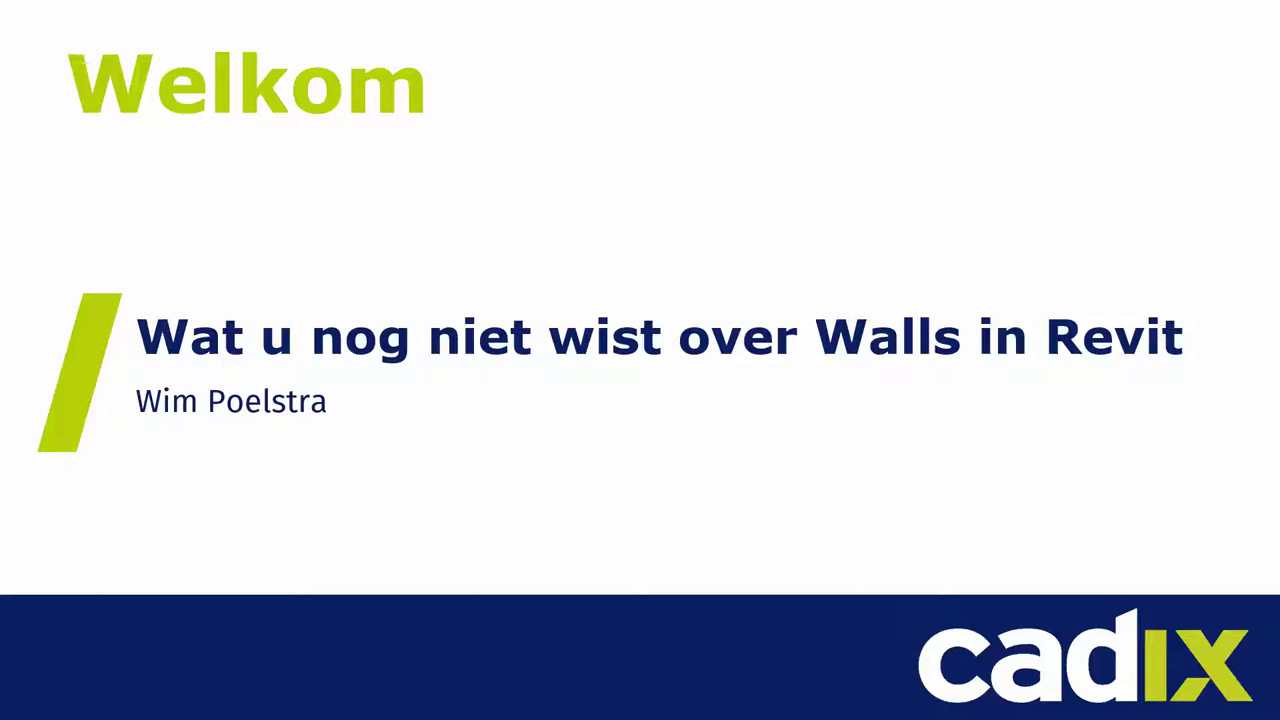
left_click(420, 464)
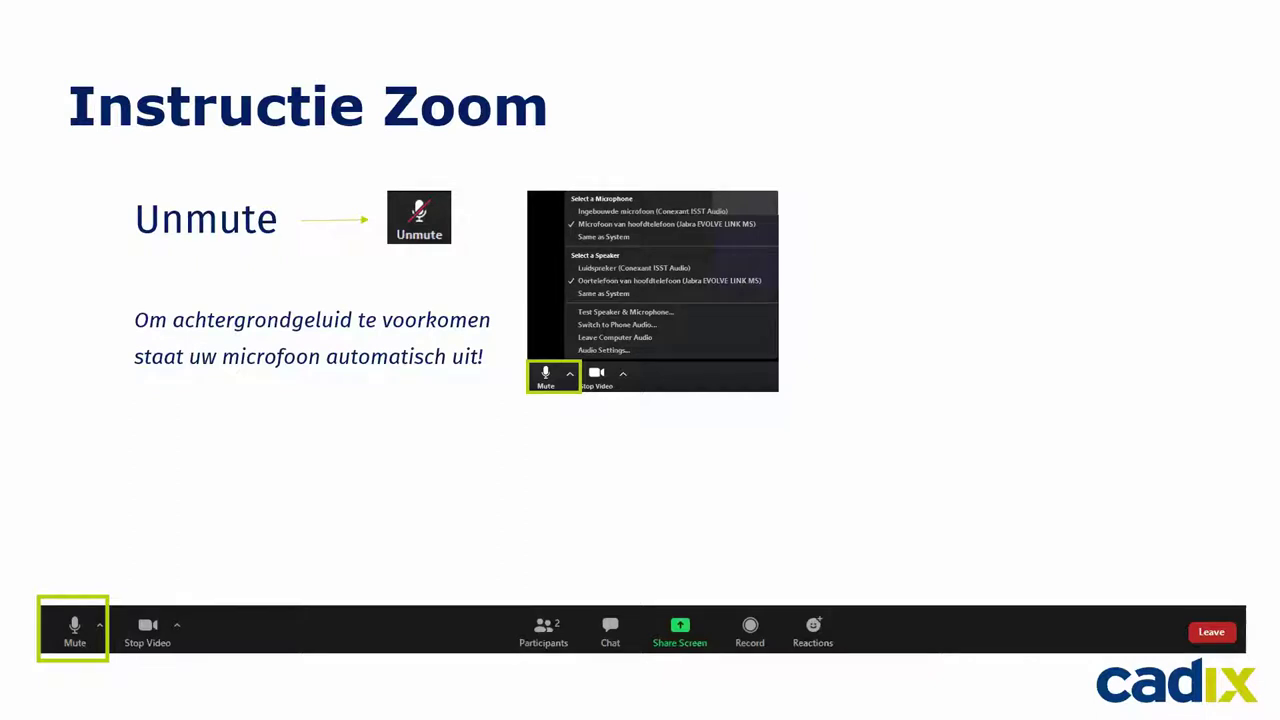
- Advance through the Zoom video settings and chat slides to 'Wie is Cadix?'
key("Right")
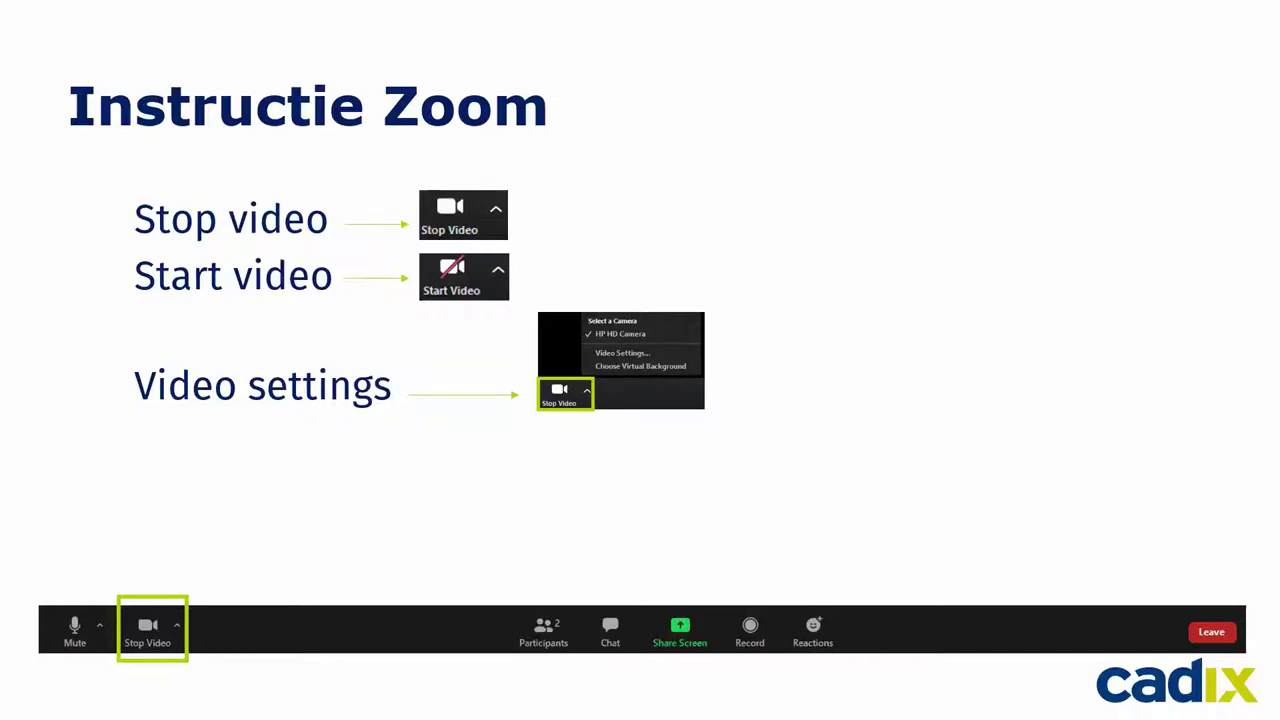
key("Right")
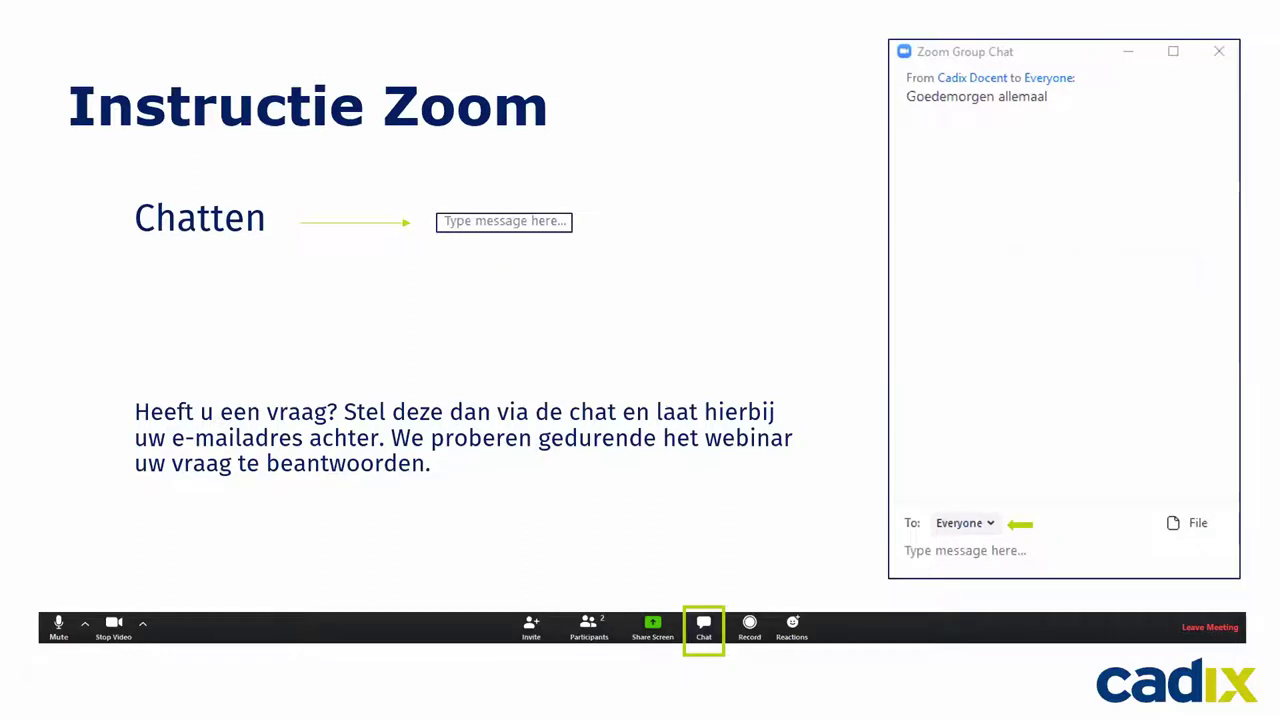
key("Right")
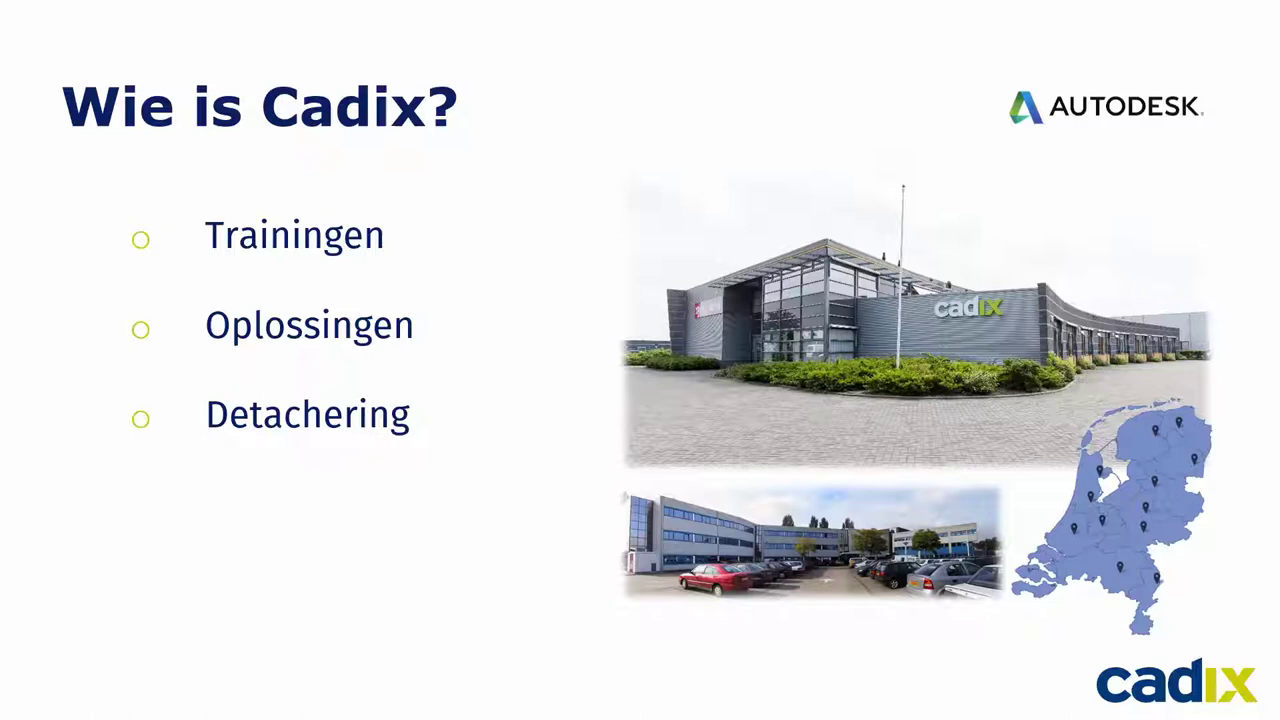
- Advance from 'Wie is Cadix?' to the 'Verschillende werkvelden' slide listing four fields
left_click(825, 320)
key("Right")
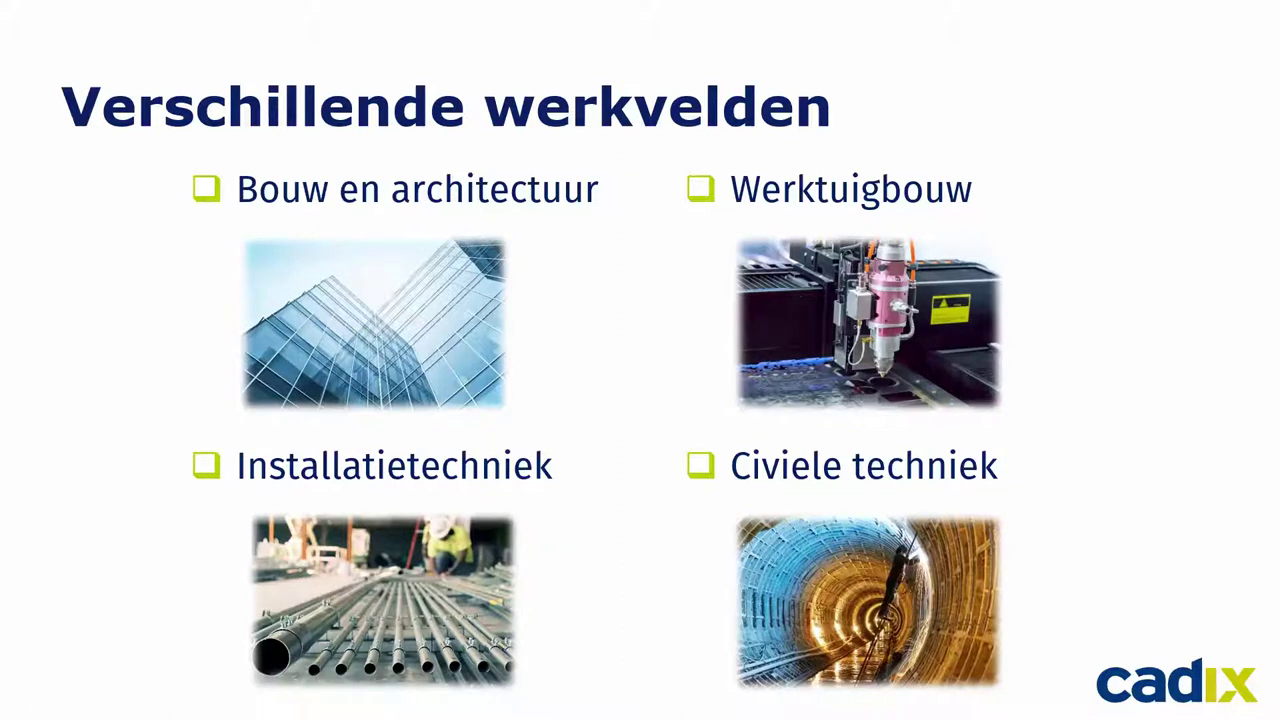
- Advance past the last introductory slide of the webinar presentation
key("Right")
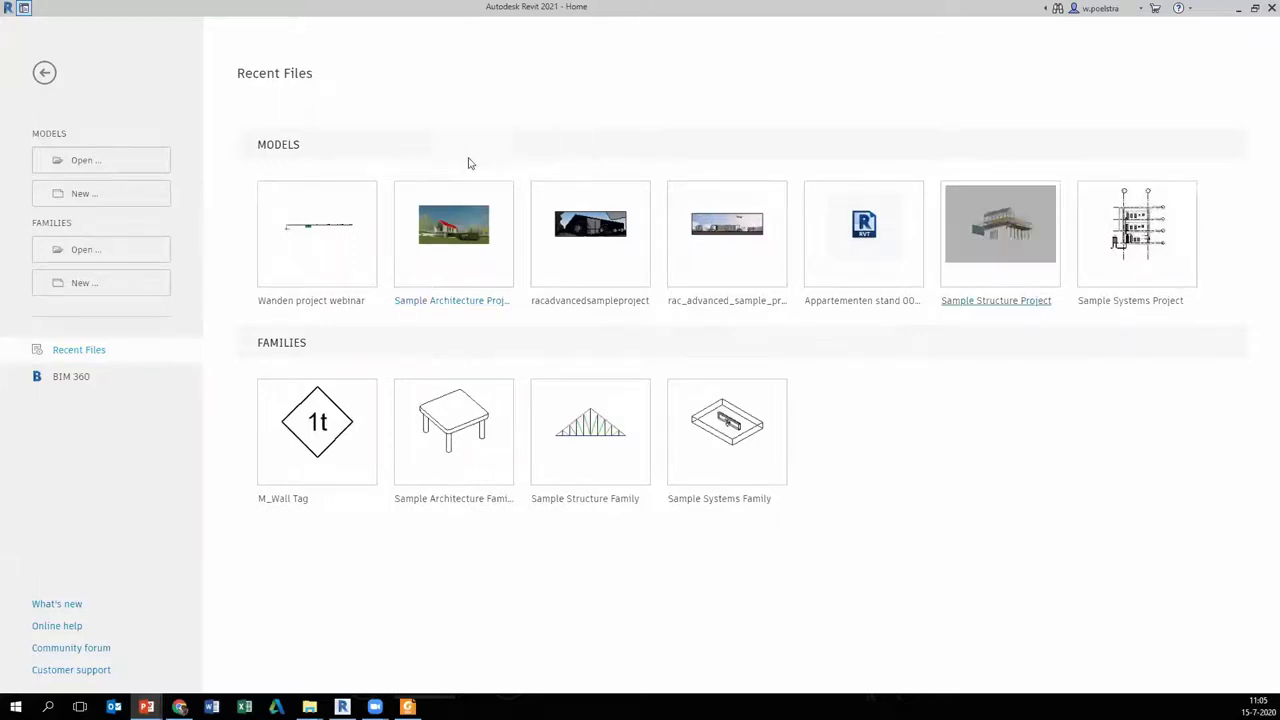
mouse_move(316, 224)
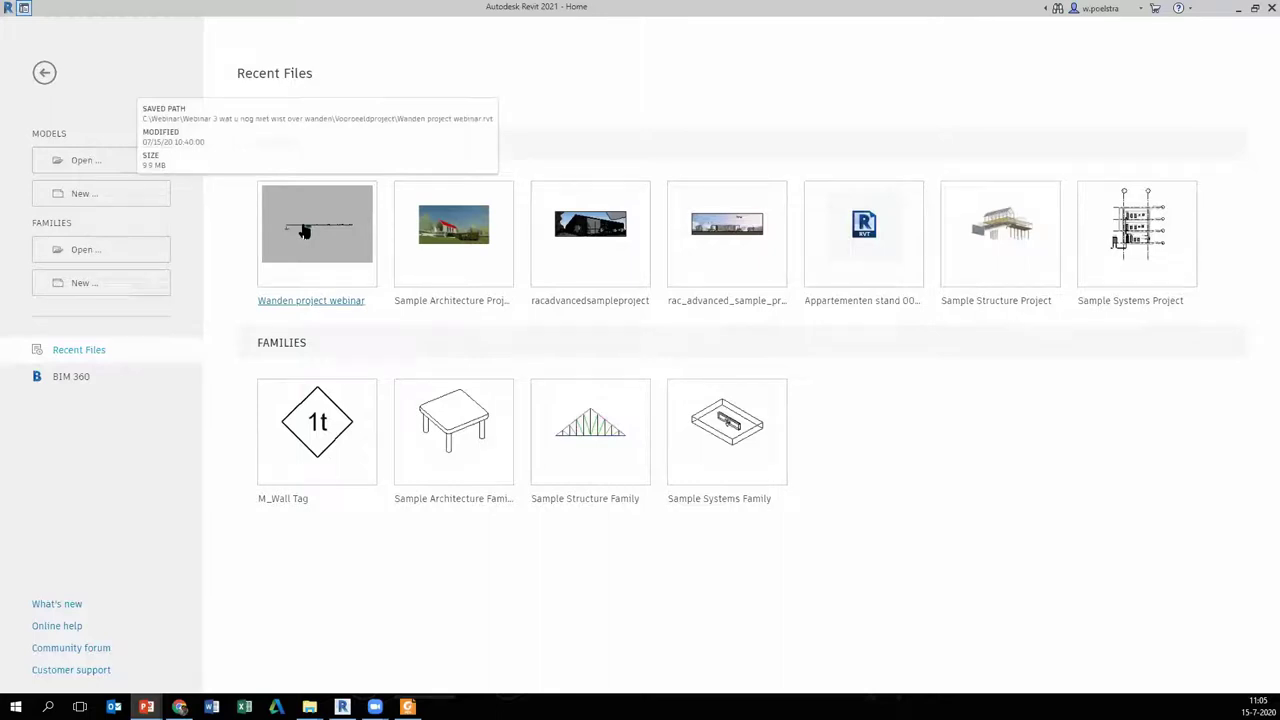
- Open 'Wanden project webinar' from Recent Files and its 'Floor Plan: 00 begane grond' view
left_click(304, 232)
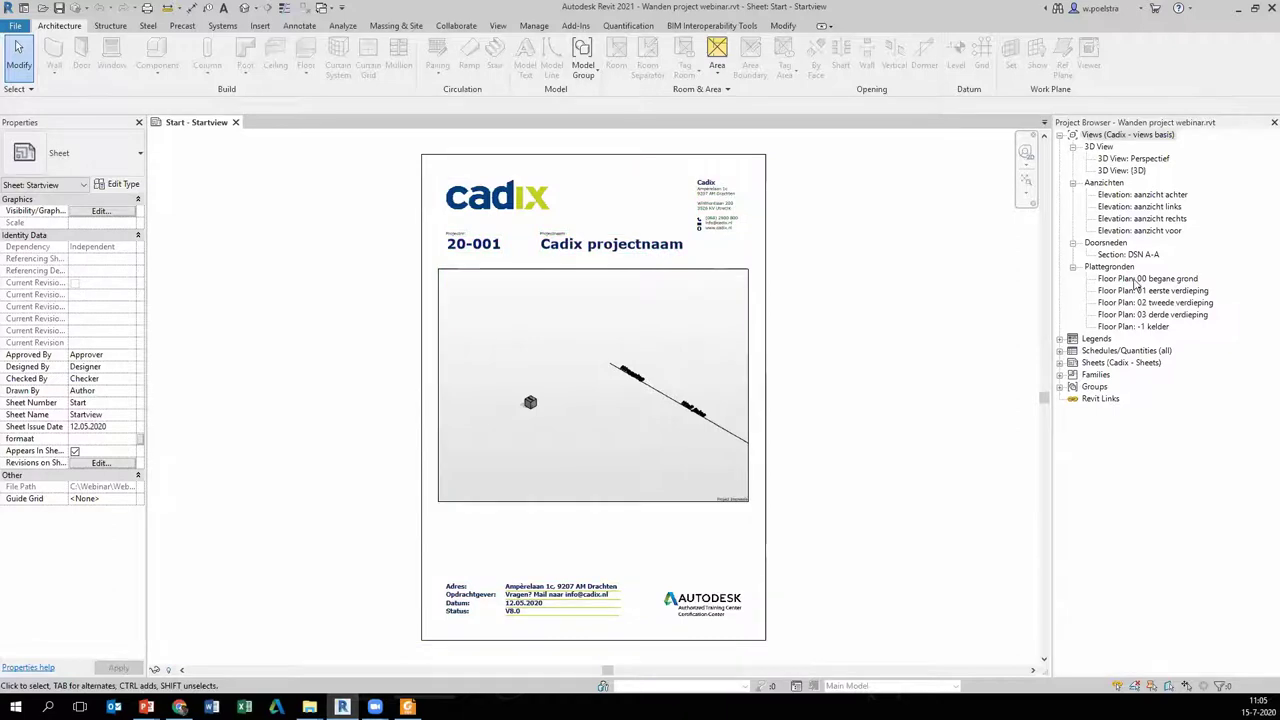
key("ctrl")
left_click(1174, 280)
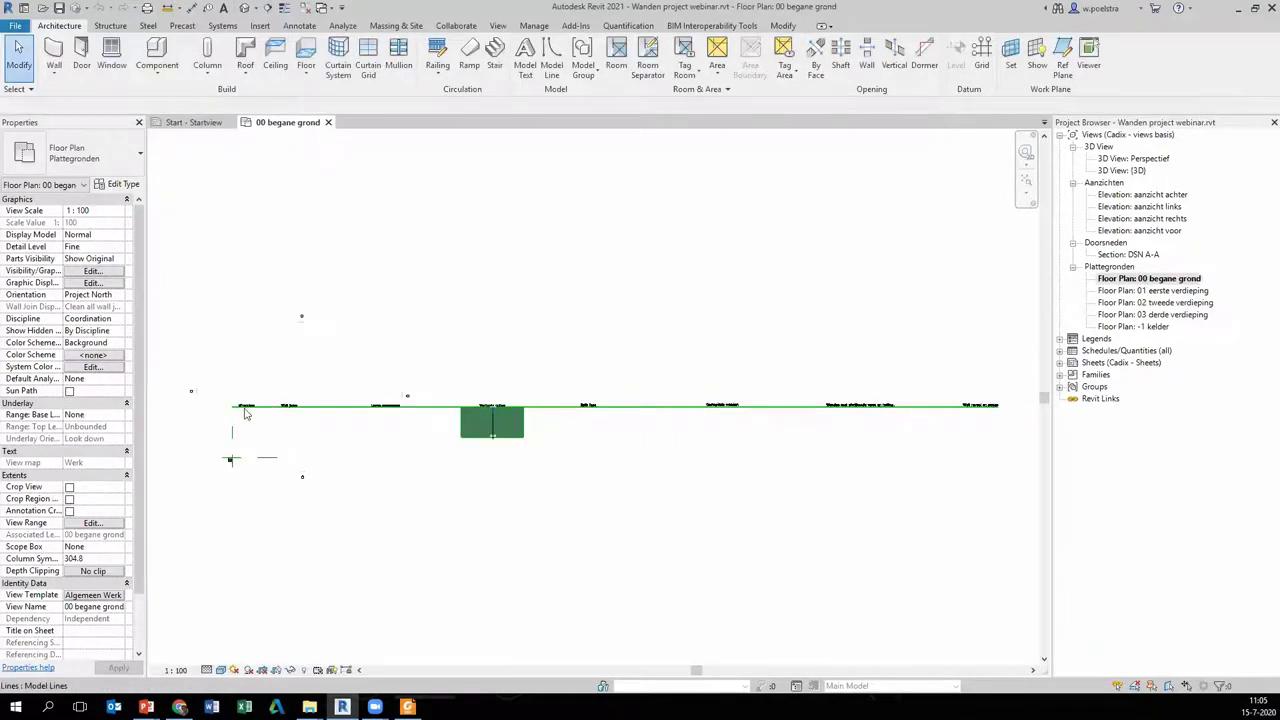
scroll(245, 413, "up", 2)
scroll(230, 425, "up", 2)
scroll(230, 425, "up", 2)
scroll(294, 449, "up", 2)
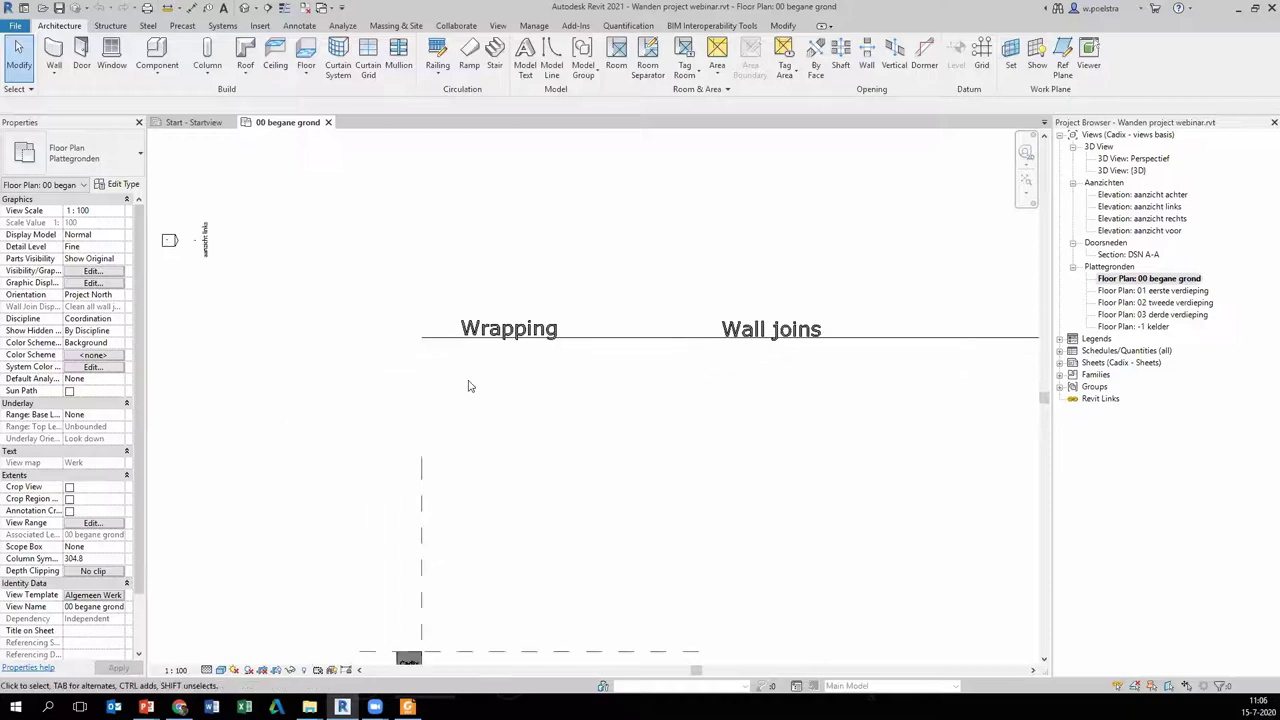
scroll(470, 386, "up", 2)
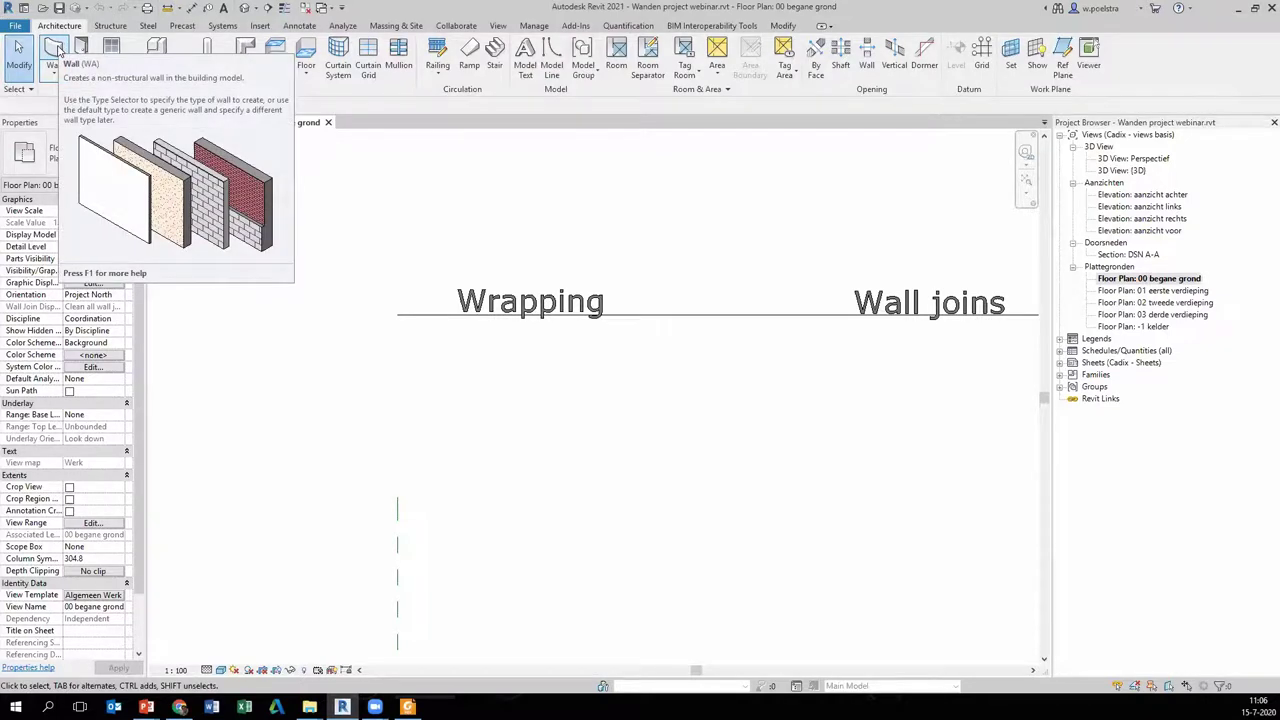
- Start the Wall tool with the Wrapping basic wall type selected
left_click(57, 50)
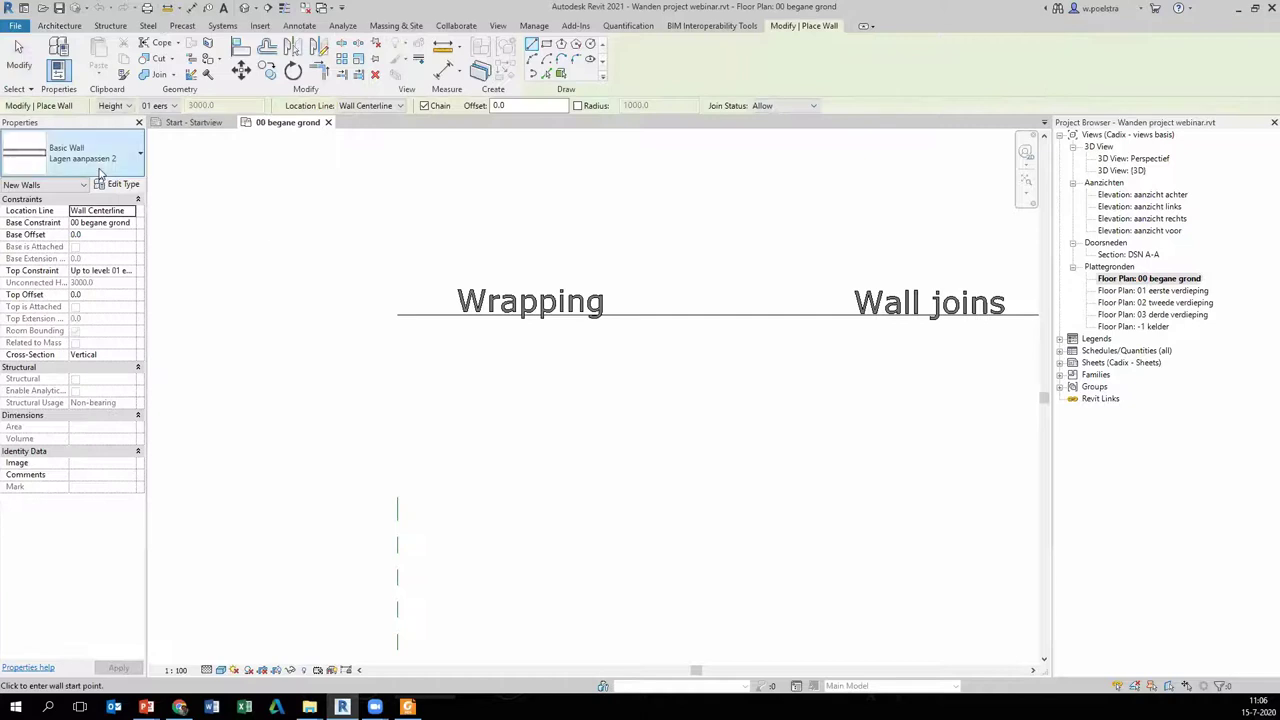
left_click(98, 160)
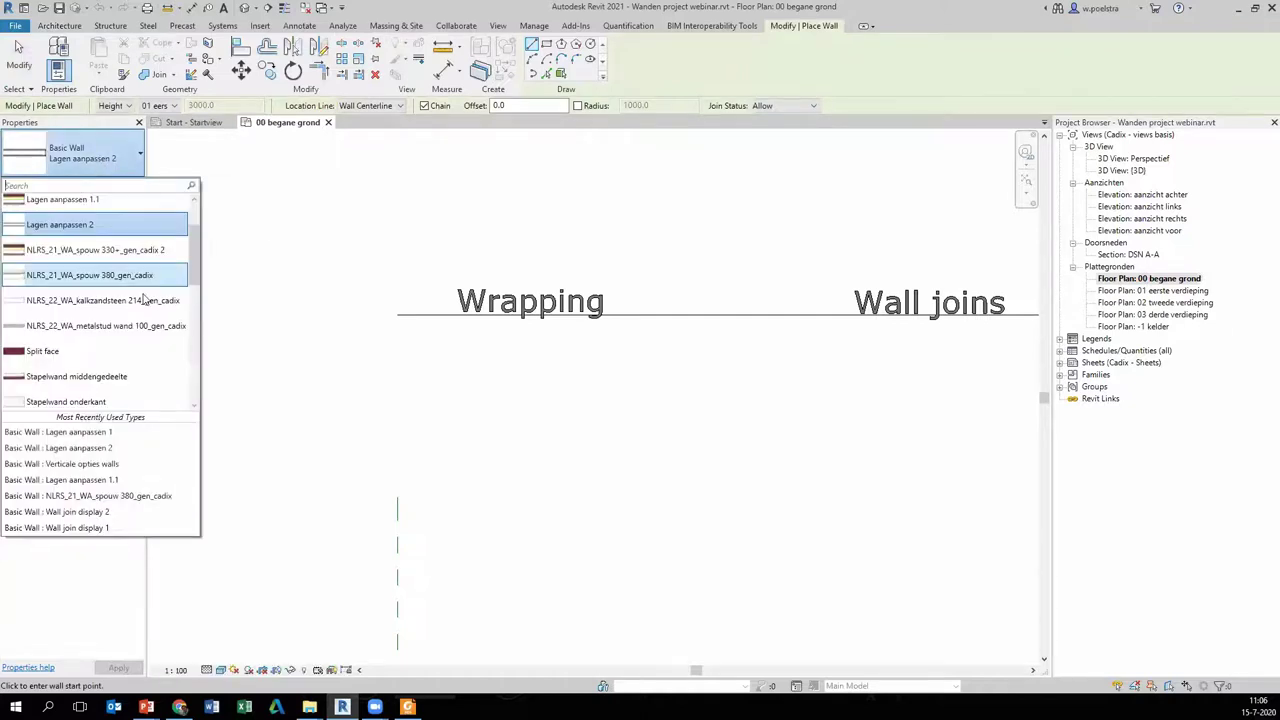
scroll(114, 320, "down", 5)
scroll(114, 322, "down", 2)
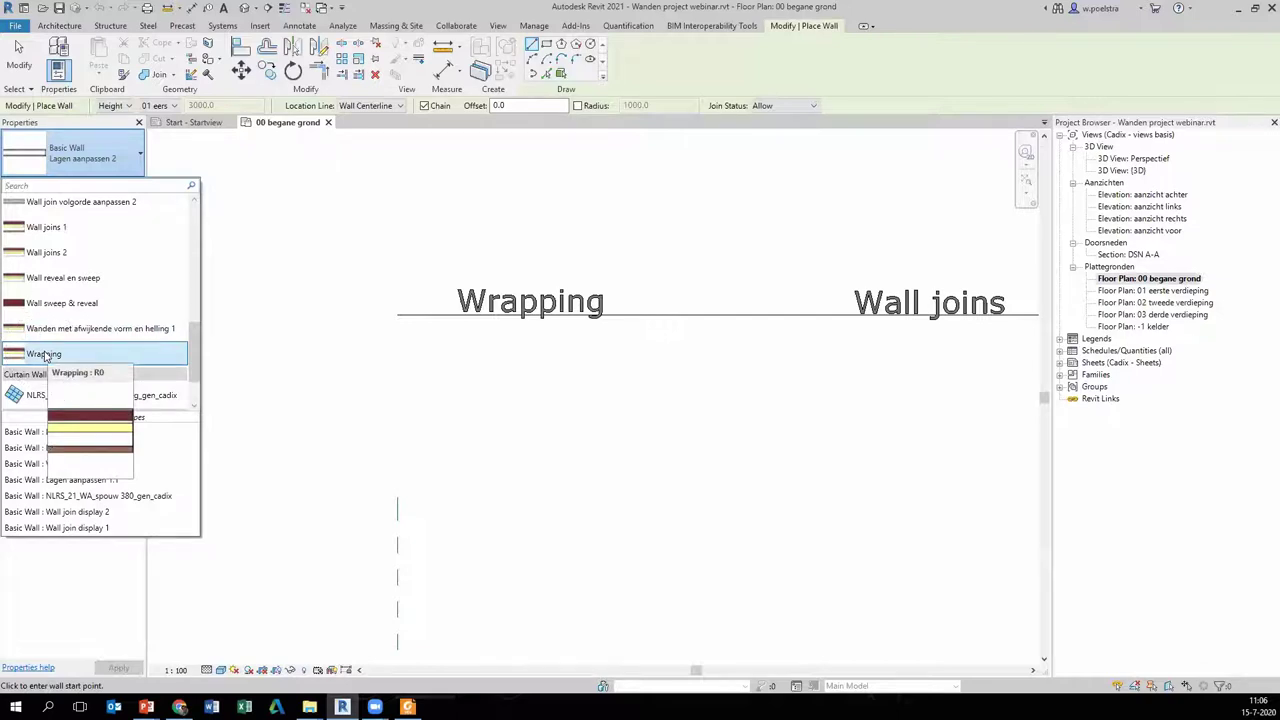
left_click(44, 355)
scroll(431, 368, "down", 3)
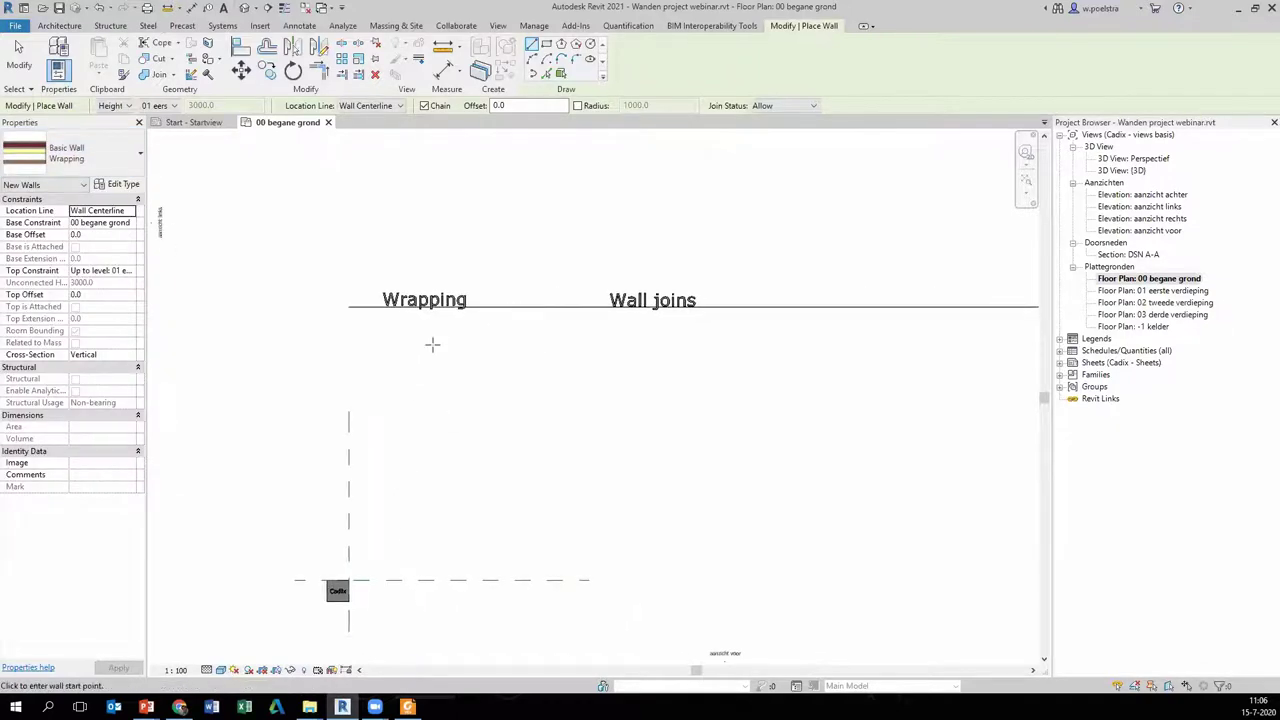
scroll(432, 344, "up", 2)
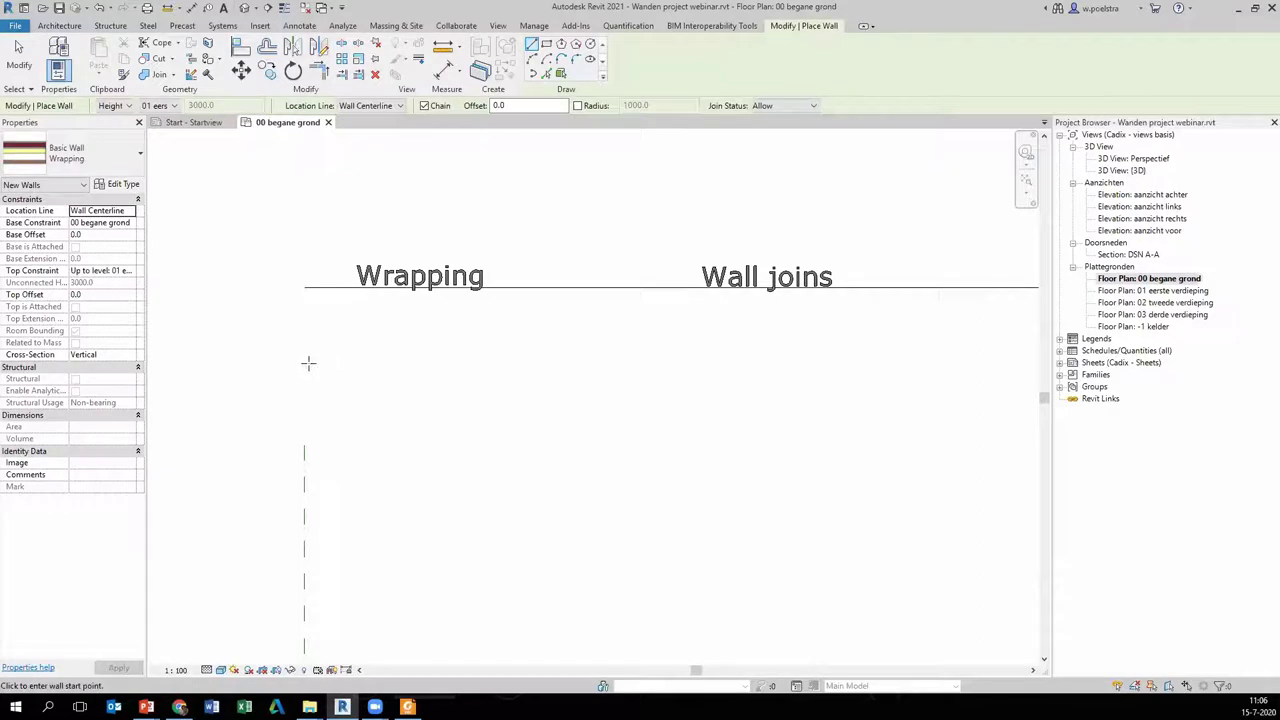
- Draw an 8000-long horizontal wall below the Wrapping heading
left_click(305, 363)
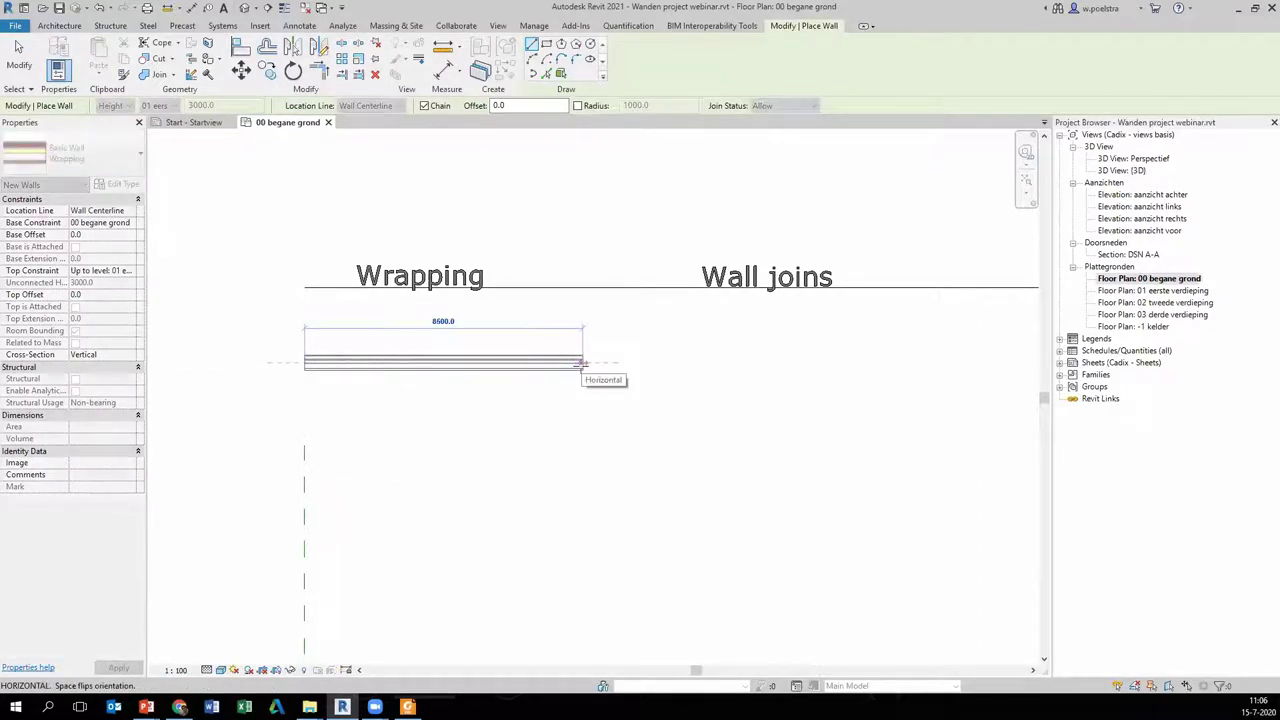
type("8000")
key("Return")
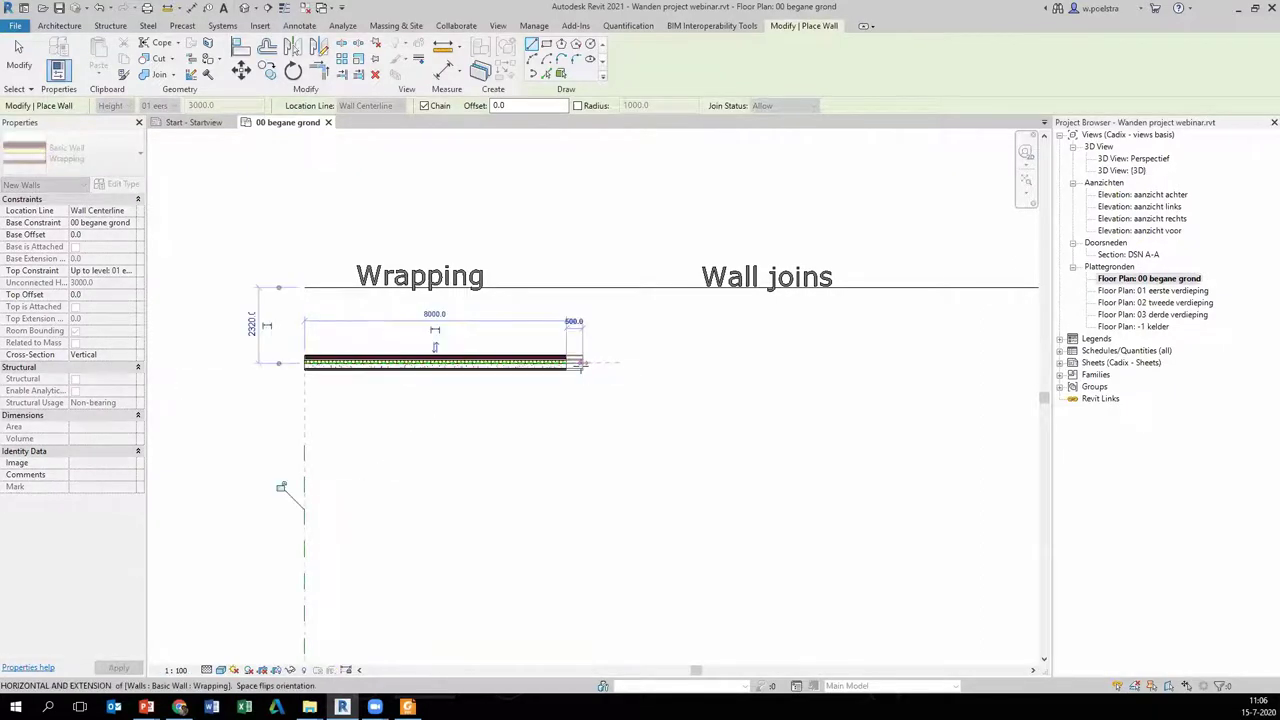
key("Escape")
scroll(425, 352, "up", 2)
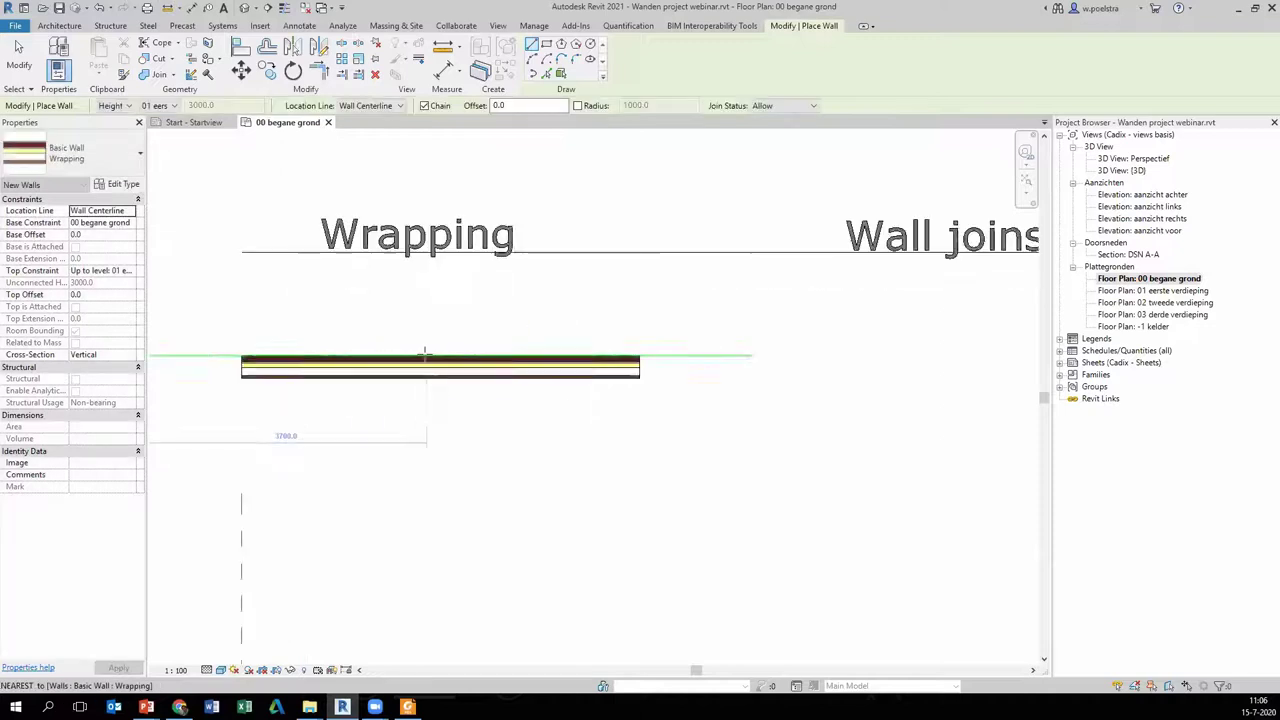
scroll(425, 352, "up", 2)
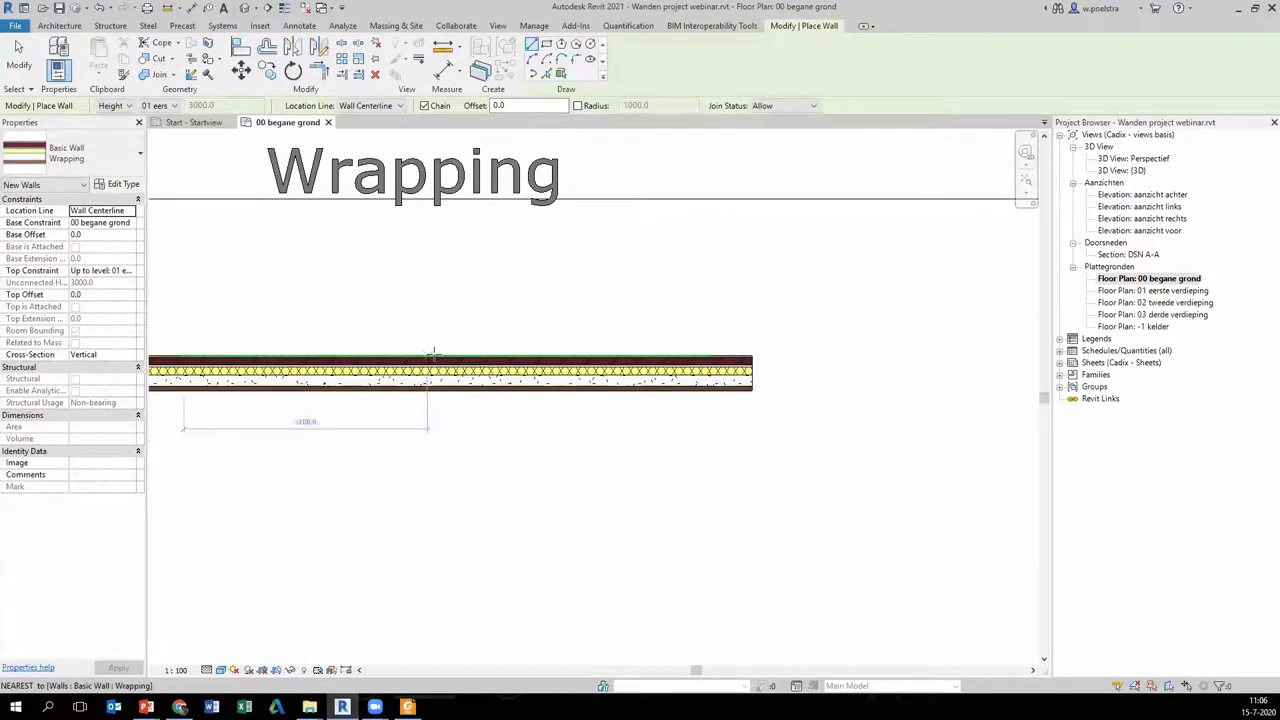
scroll(433, 352, "down", 1)
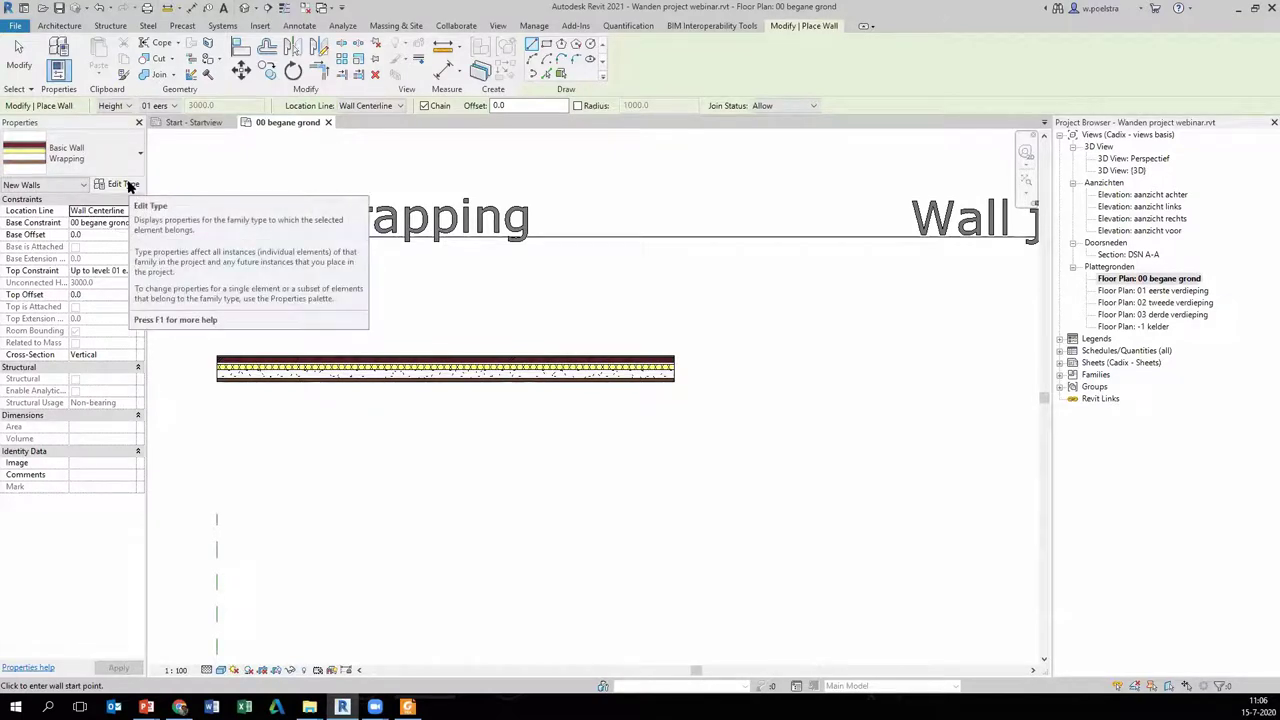
- Show Type Properties for the Wrapping wall type, moving the dialog slightly higher
left_click(128, 186)
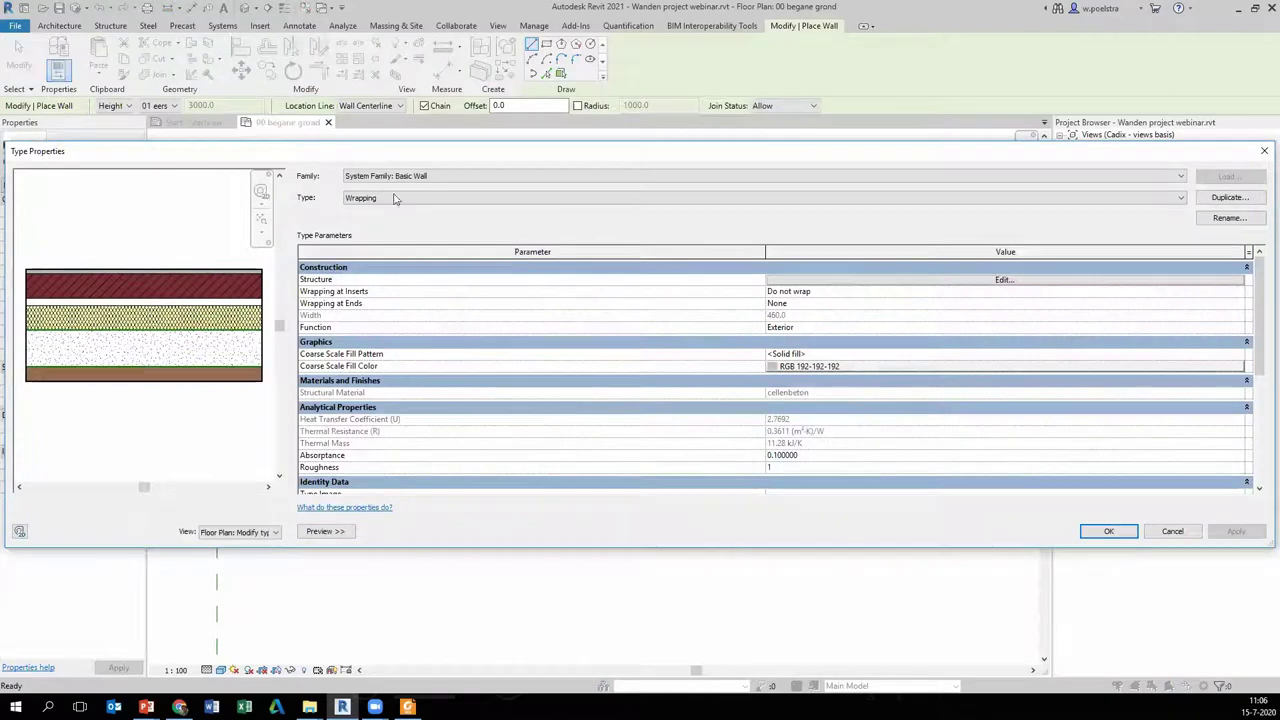
left_click_drag(806, 151, 803, 114)
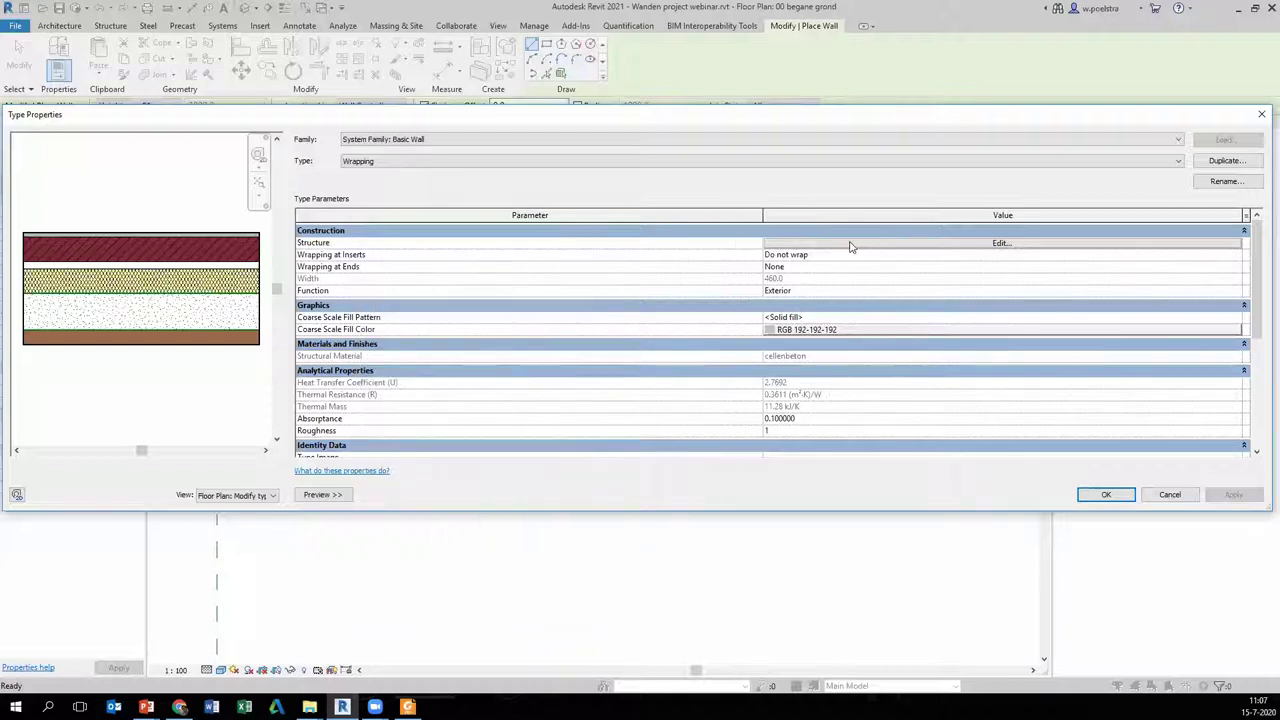
- In the Wrapping wall structure, turn off wrapping for the brick, air gap and insulation layers
left_click(943, 247)
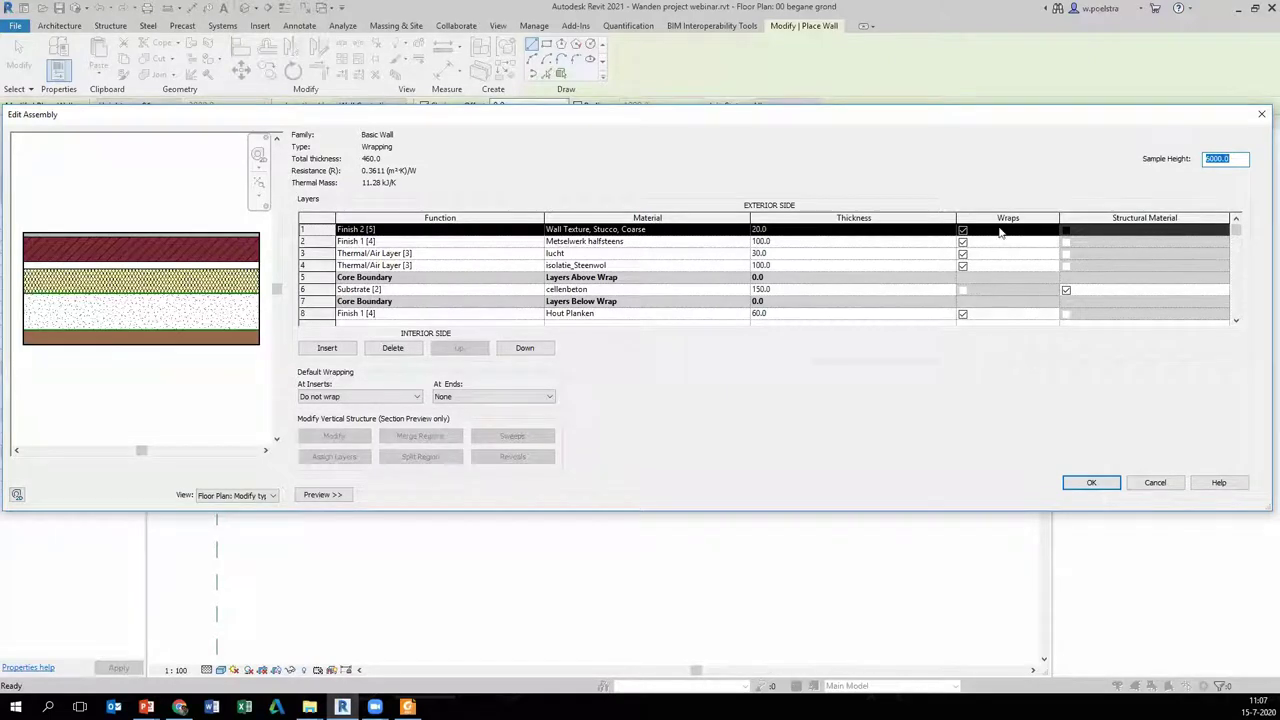
left_click(963, 244)
left_click(963, 242)
left_click(963, 254)
left_click(963, 266)
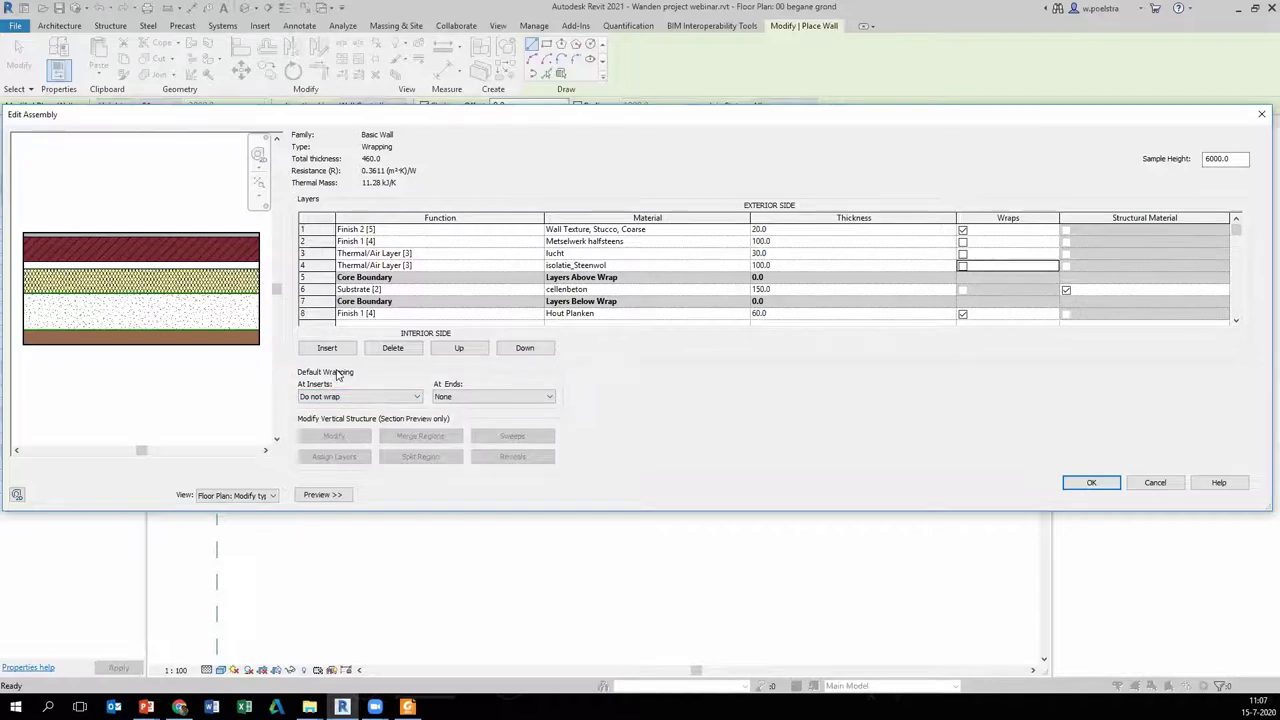
- Set default wrapping at inserts to Exterior and confirm the layer structure
left_click(355, 397)
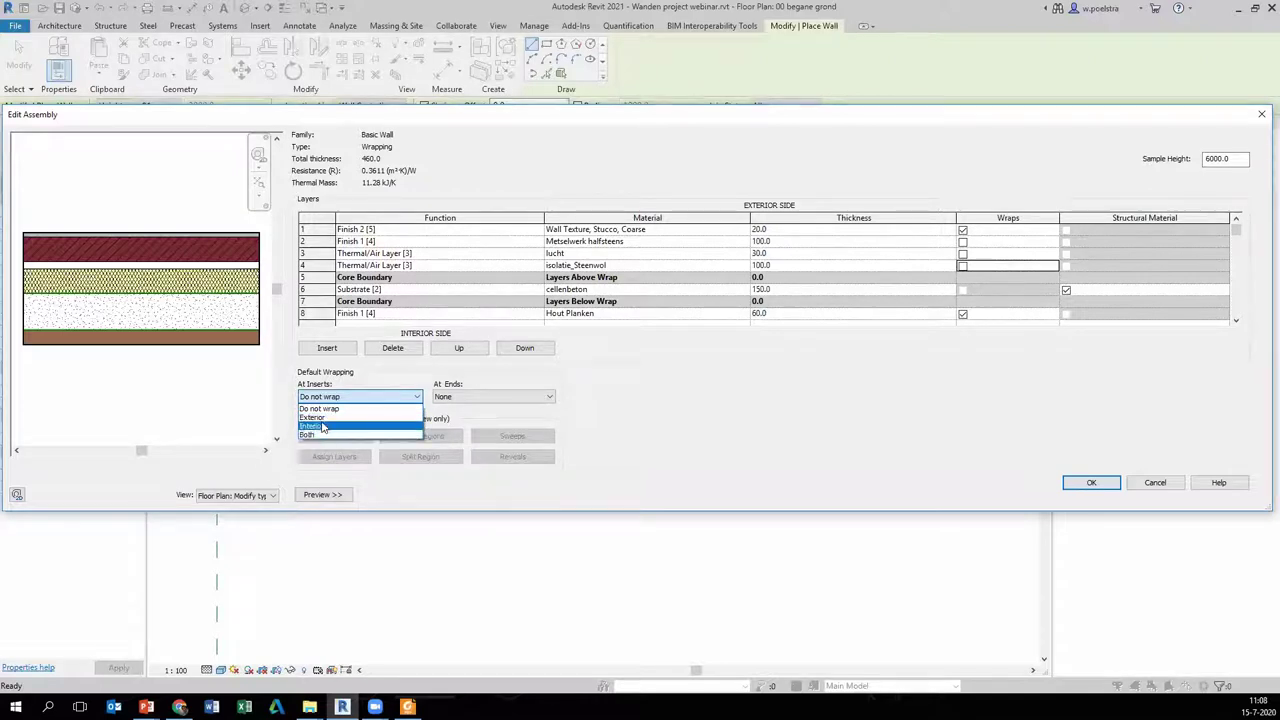
left_click(313, 417)
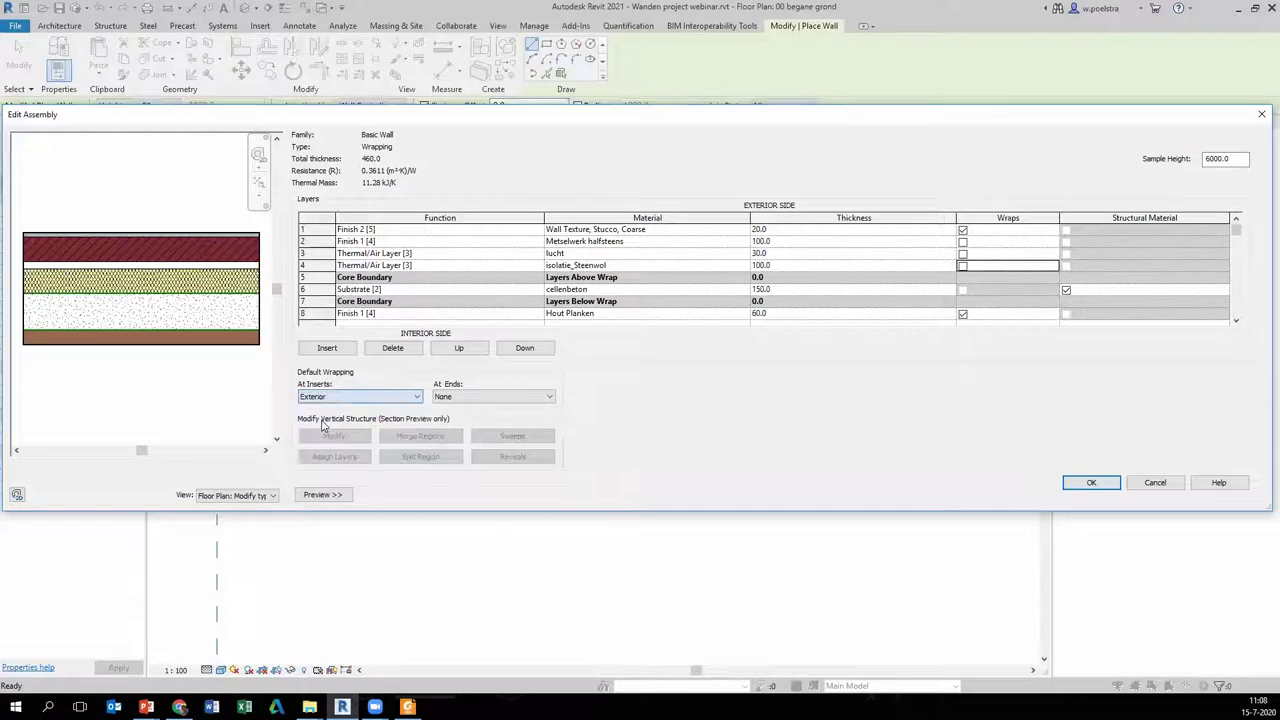
left_click(1094, 486)
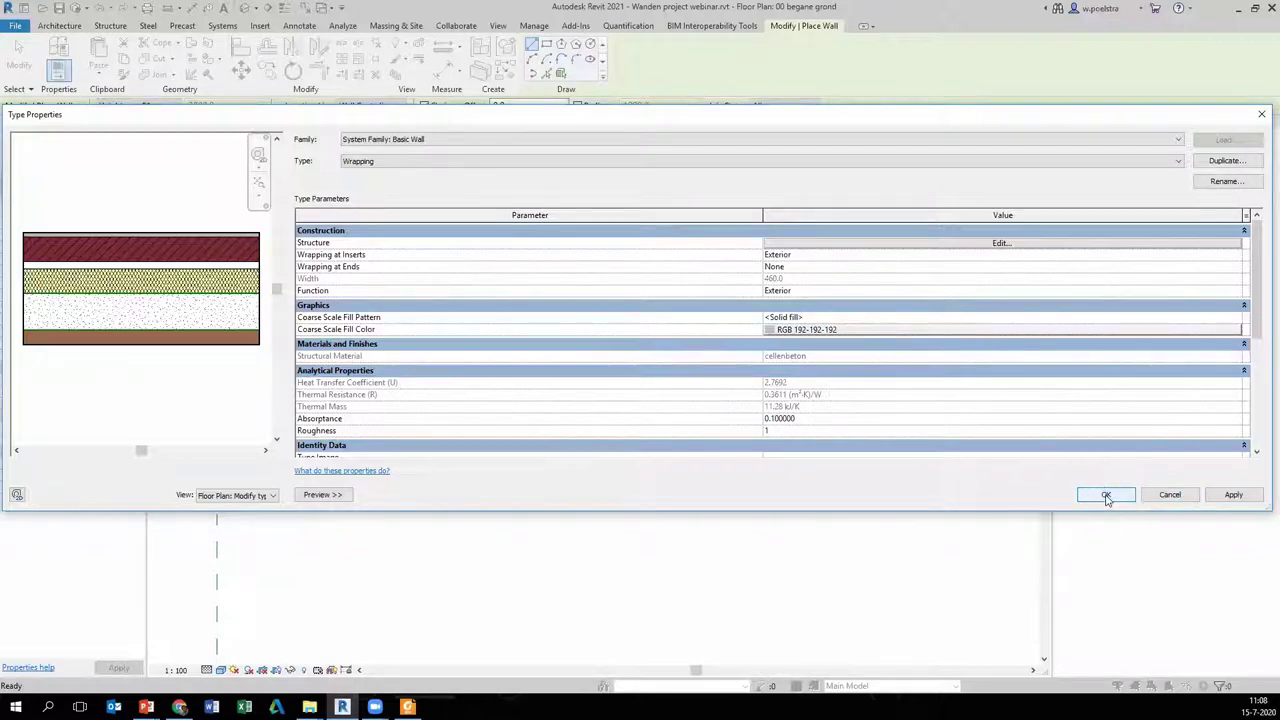
- Close Type Properties and place a window in the Wrapping wall
left_click(1106, 495)
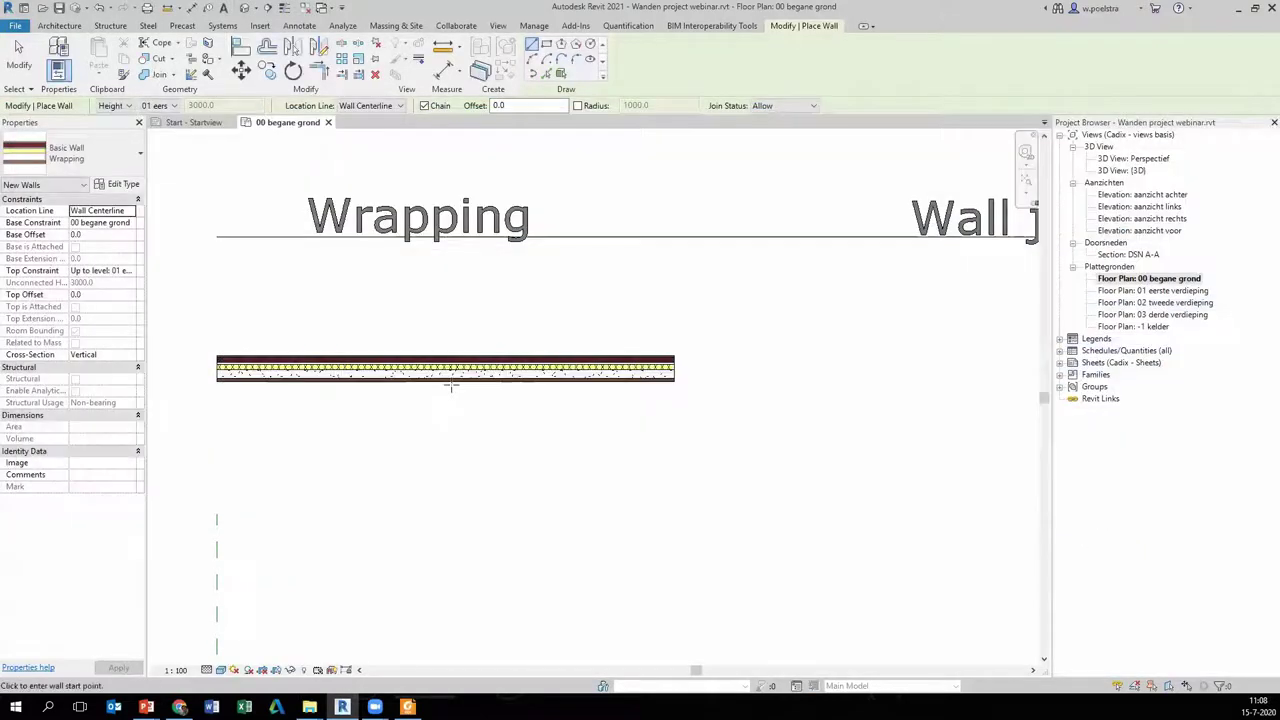
left_click(63, 27)
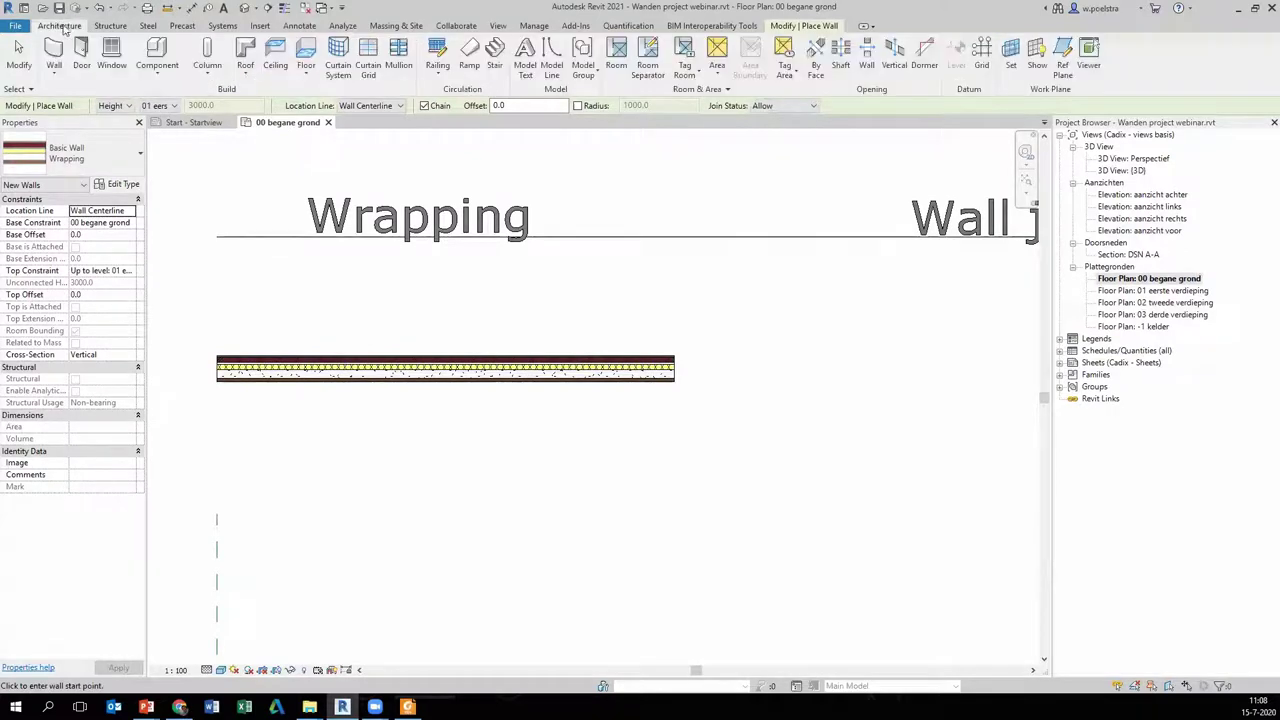
left_click(113, 58)
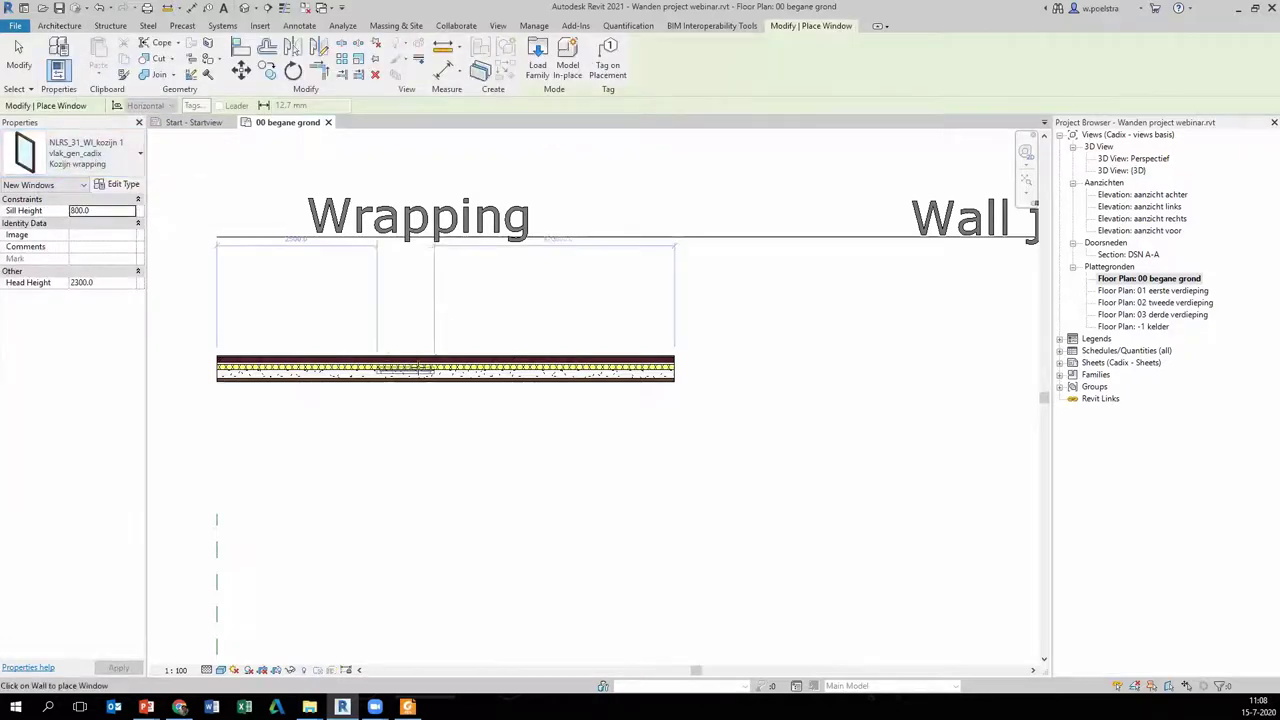
scroll(425, 368, "up", 2)
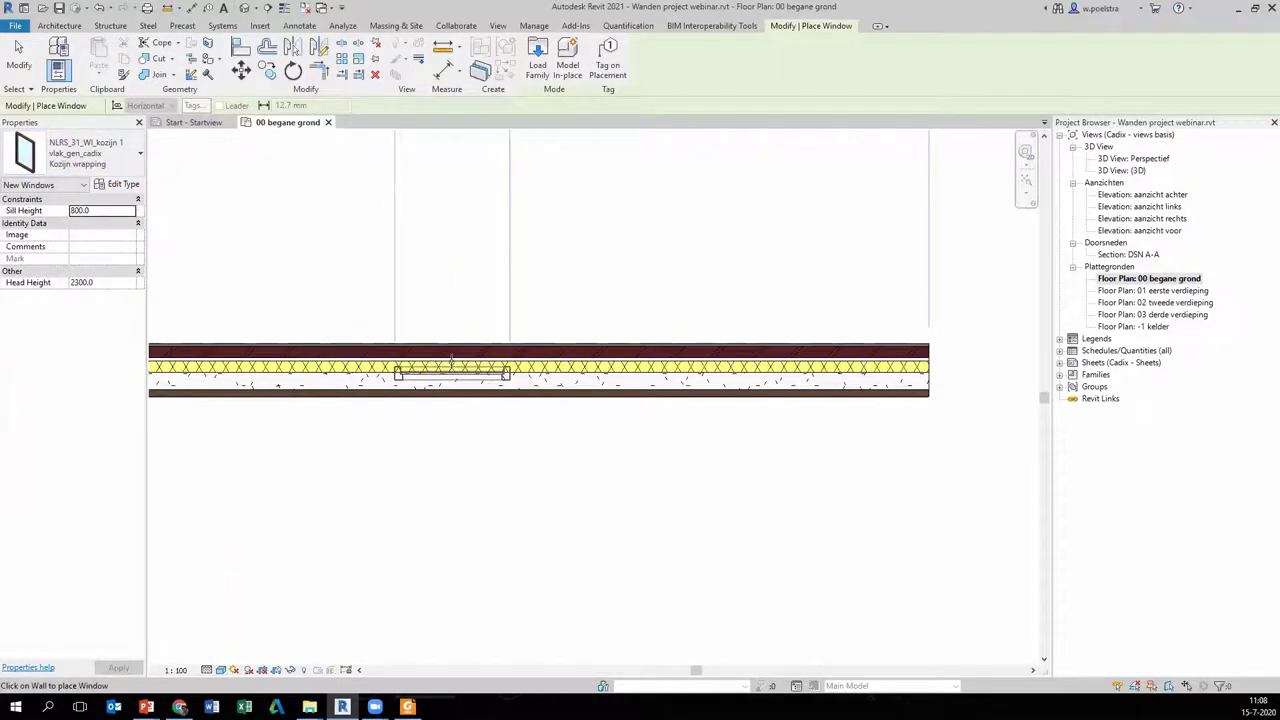
left_click(461, 378)
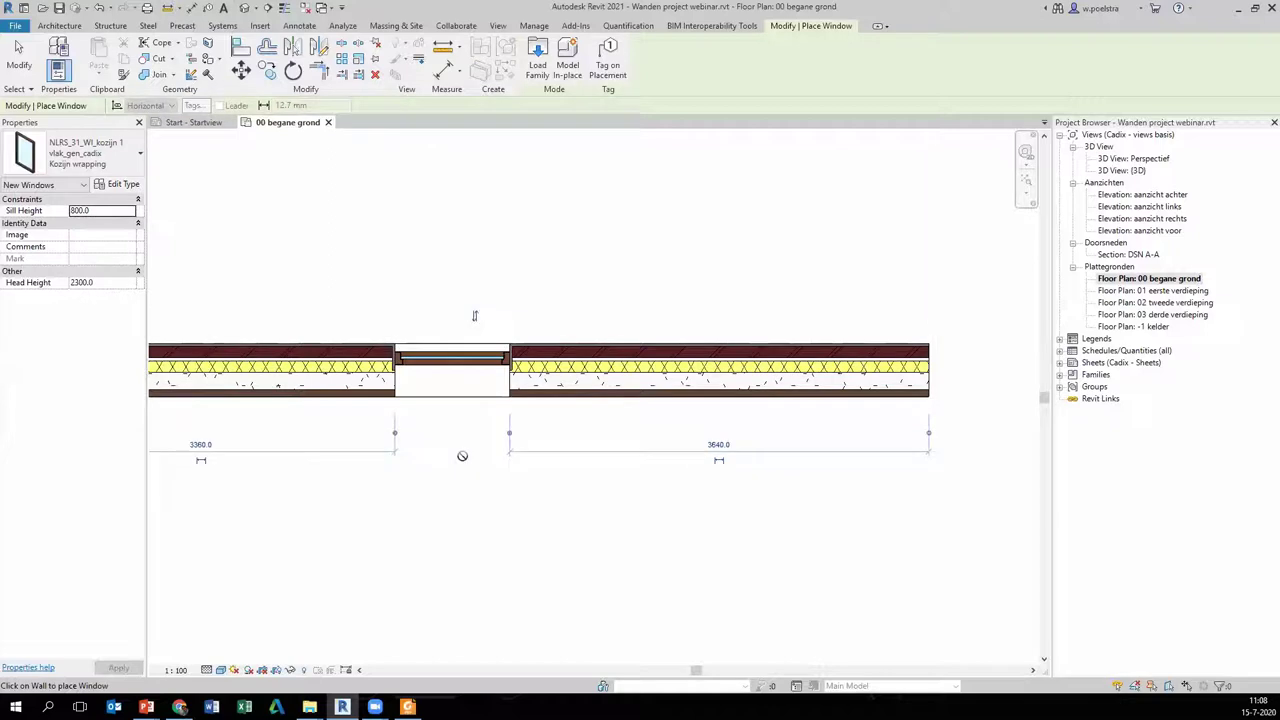
key("Escape")
key("Escape")
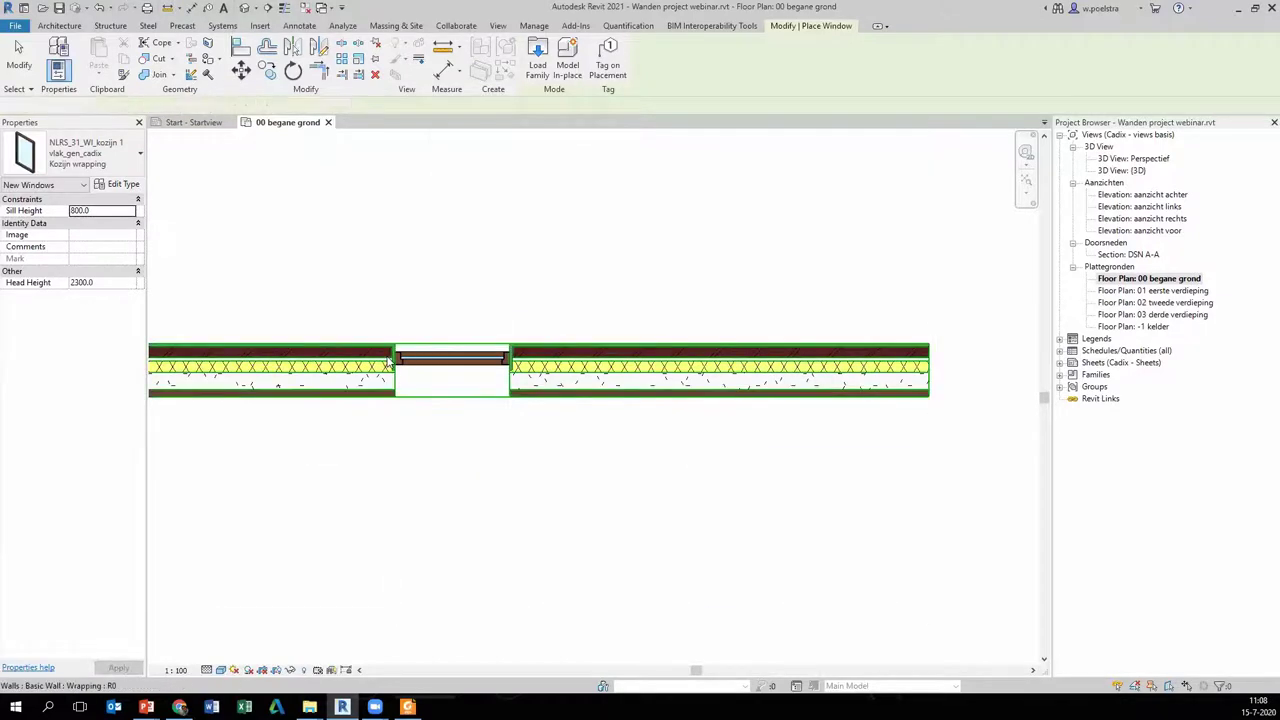
scroll(395, 362, "up", 2)
scroll(395, 362, "up", 2)
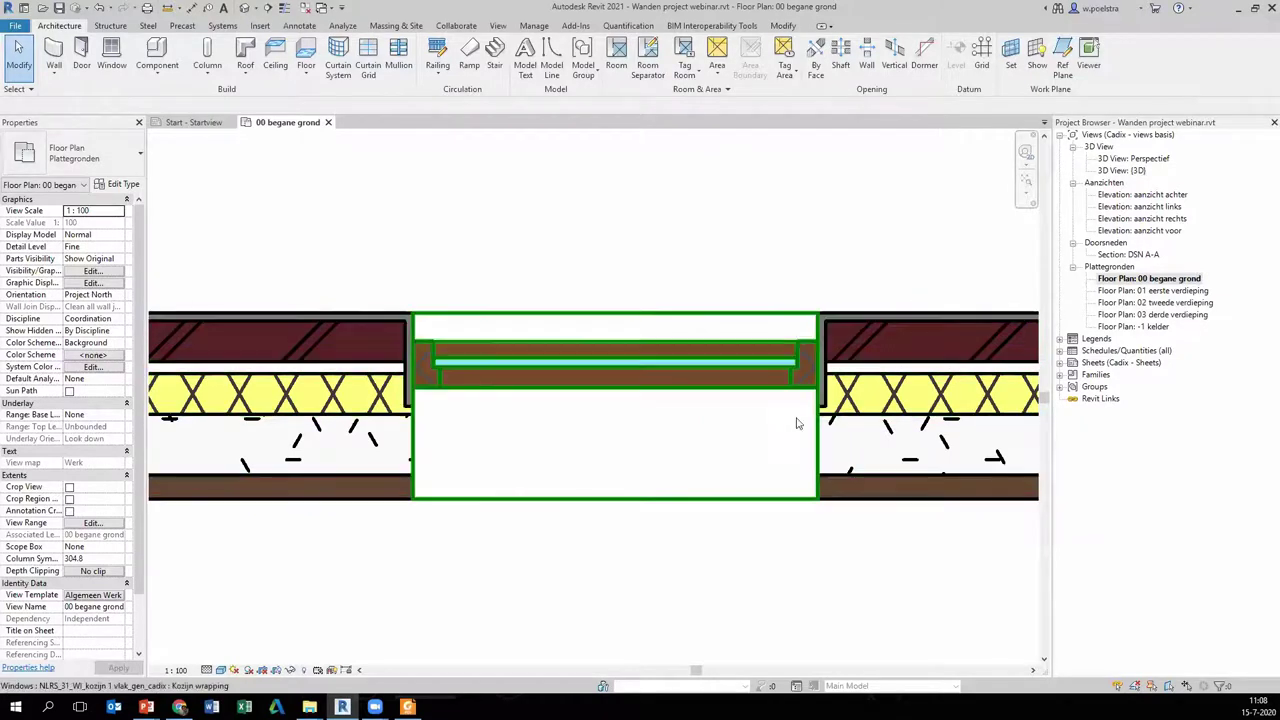
scroll(800, 402, "down", 2)
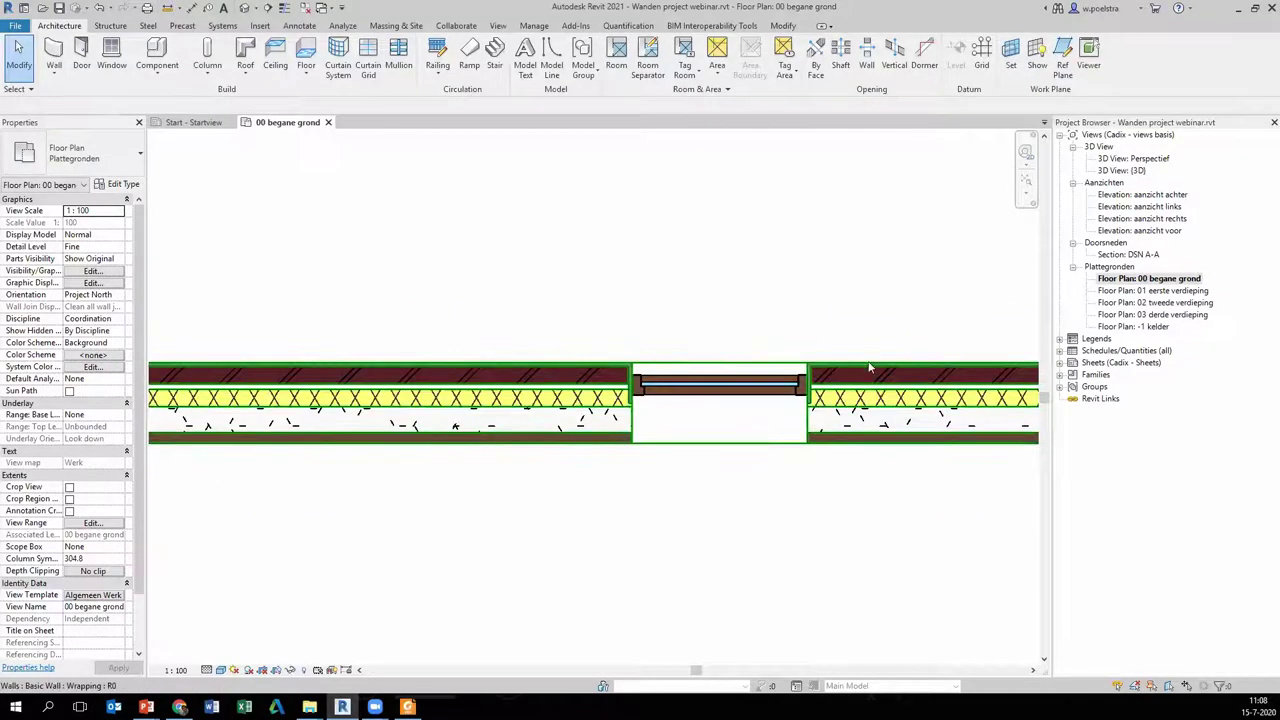
- Enable Wraps for the masonry, air and isolatie_Steenwol layers of the Wrapping wall type
left_click(566, 410)
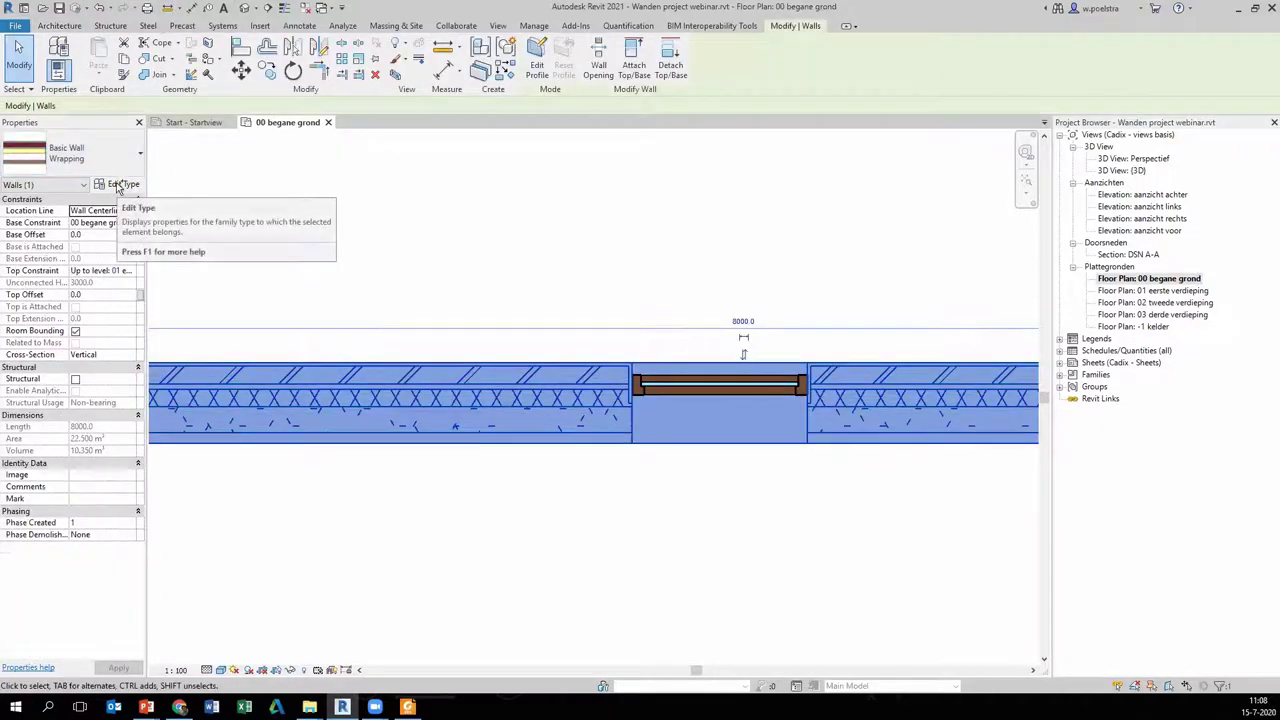
left_click(120, 186)
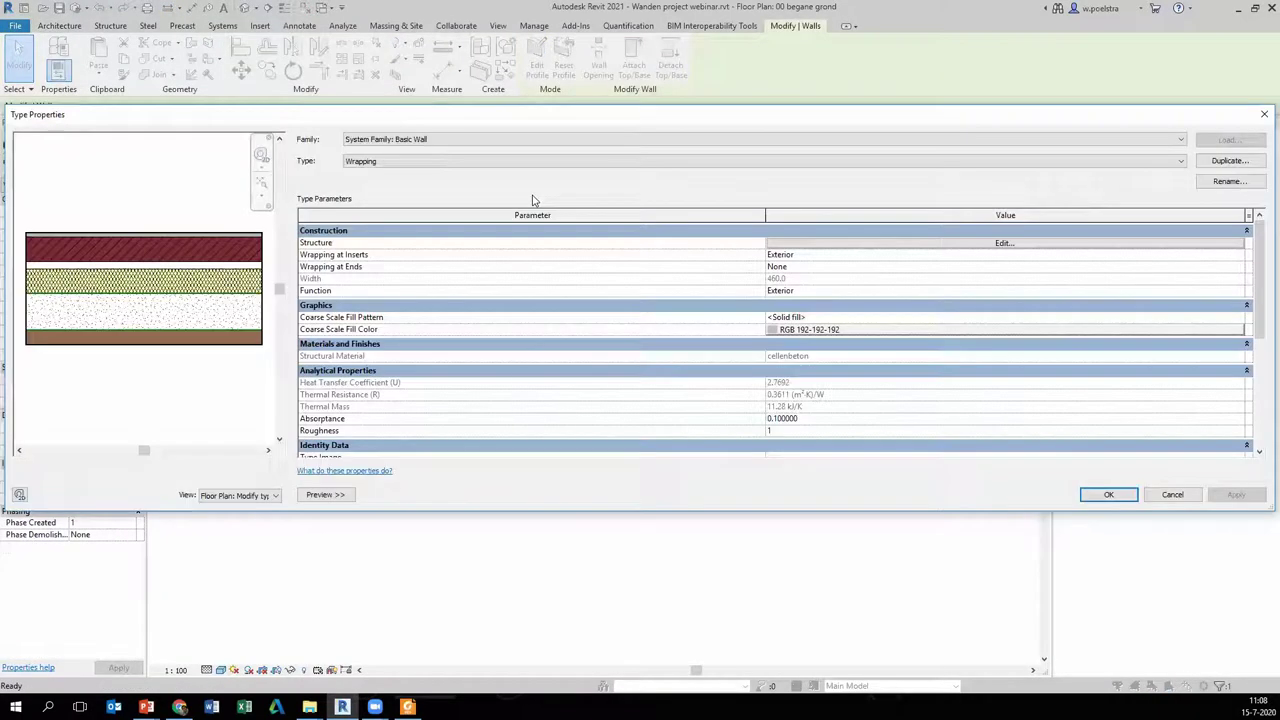
left_click(975, 244)
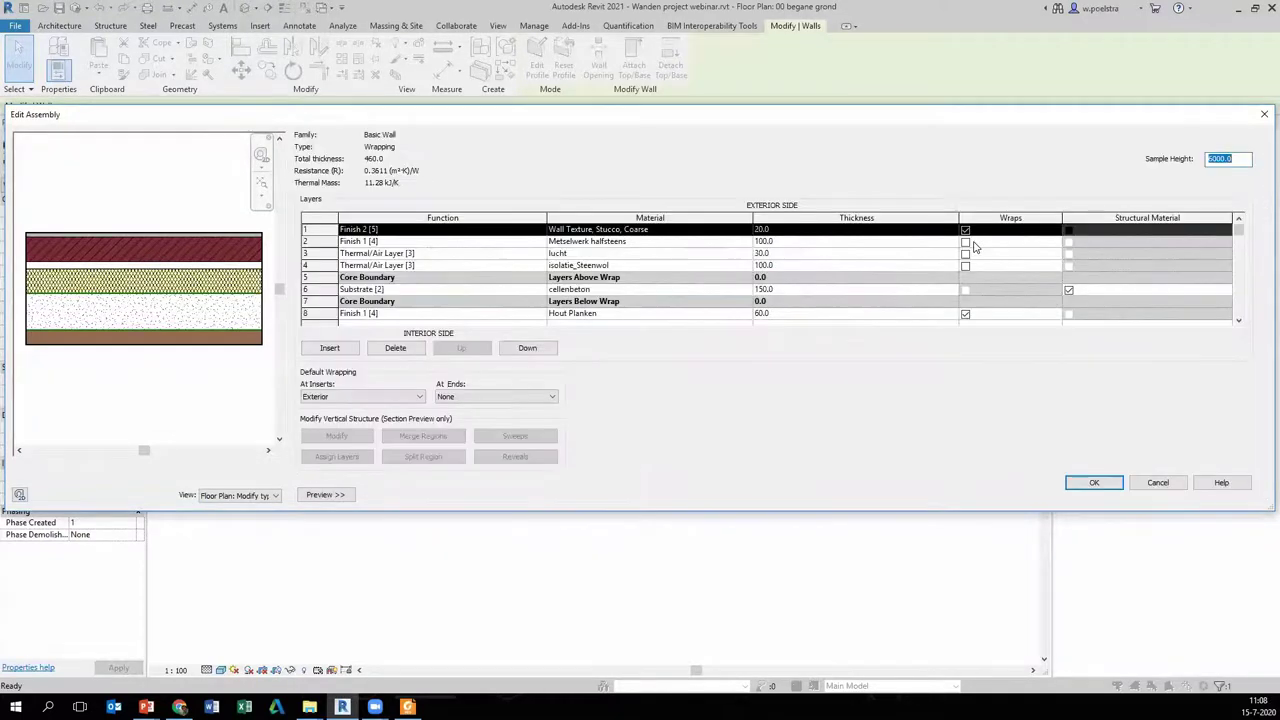
left_click(965, 242)
left_click(965, 254)
left_click(965, 266)
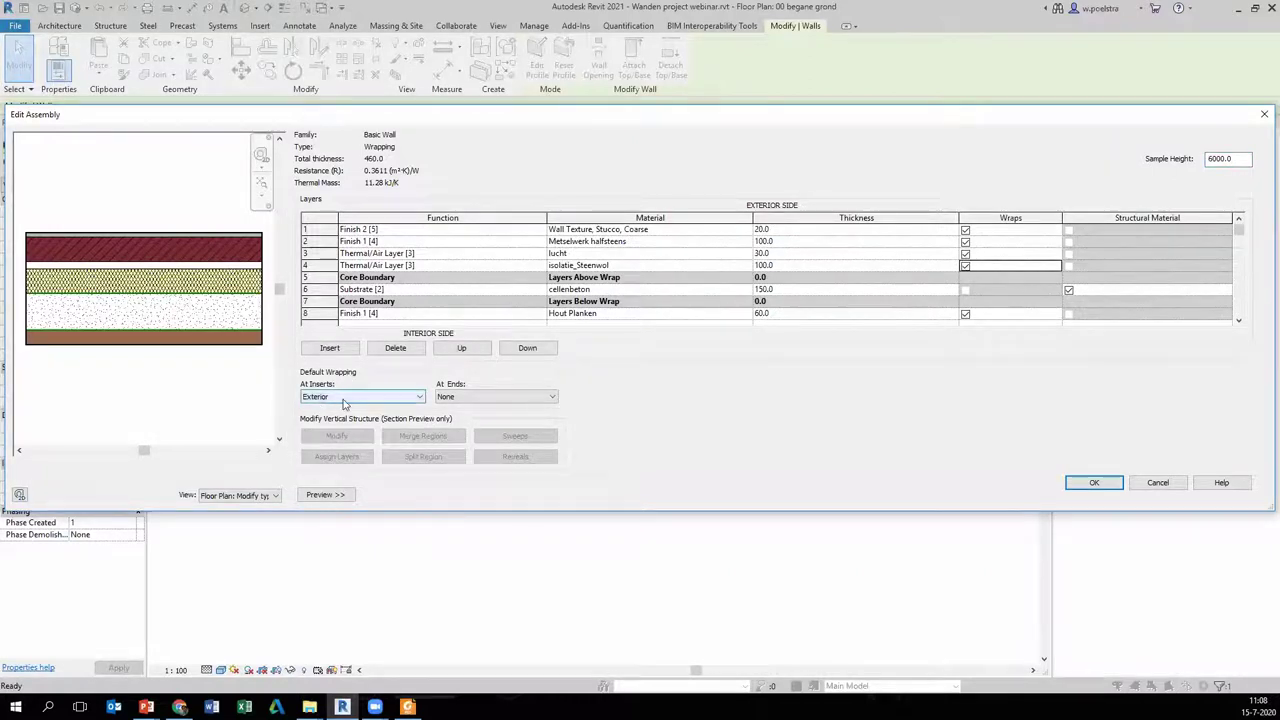
left_click(1077, 482)
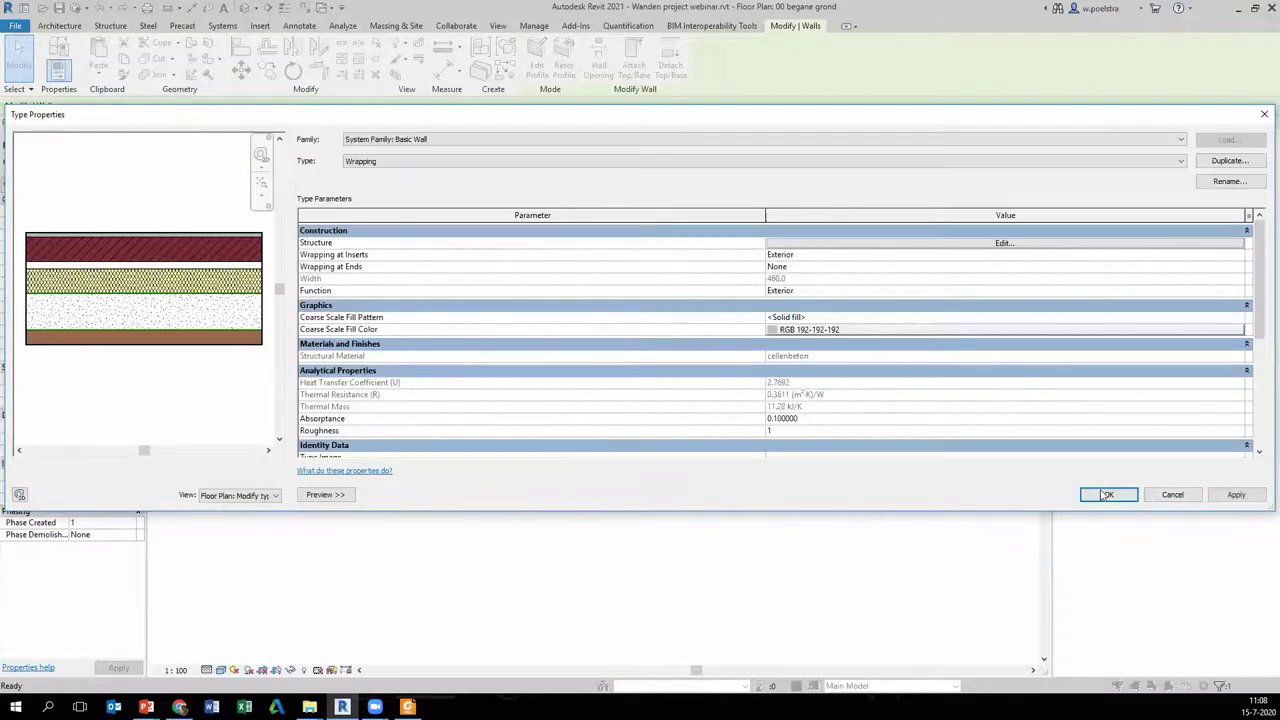
left_click(1105, 490)
- Inspect the wrapped window opening, then select the Wrapping wall again
scroll(645, 375, "up", 2)
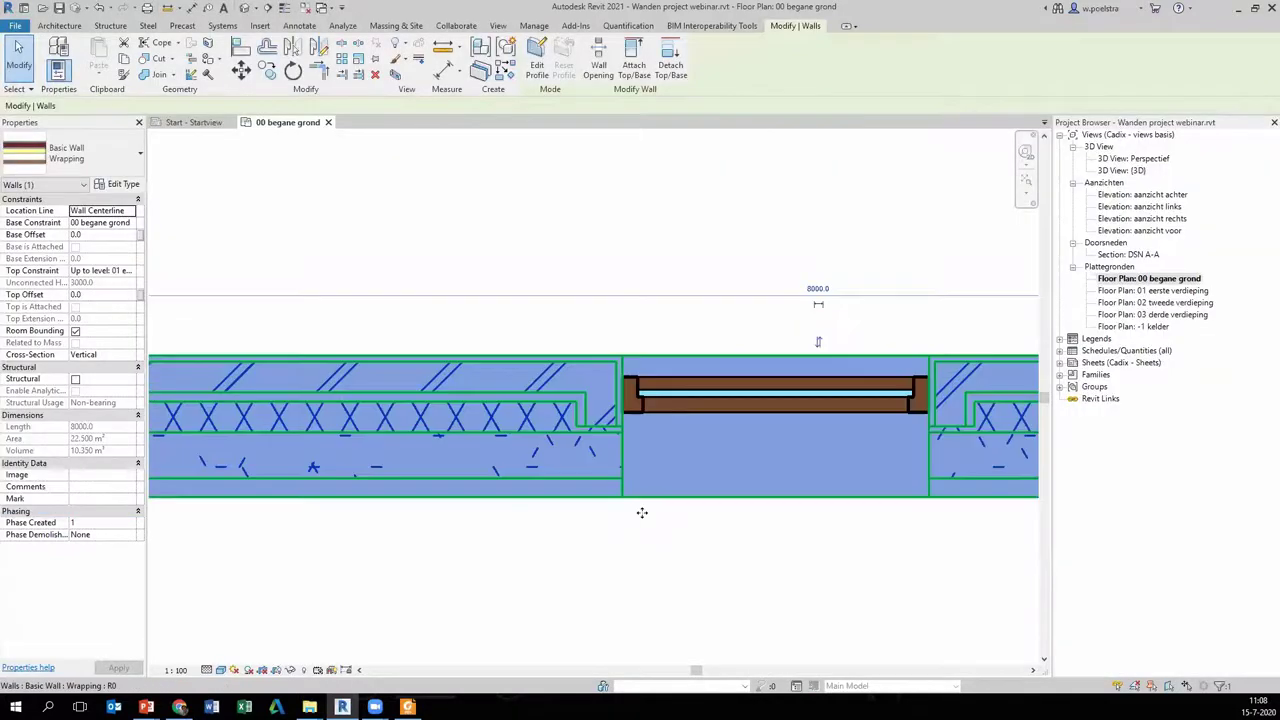
left_click(640, 514)
scroll(572, 422, "down", 2)
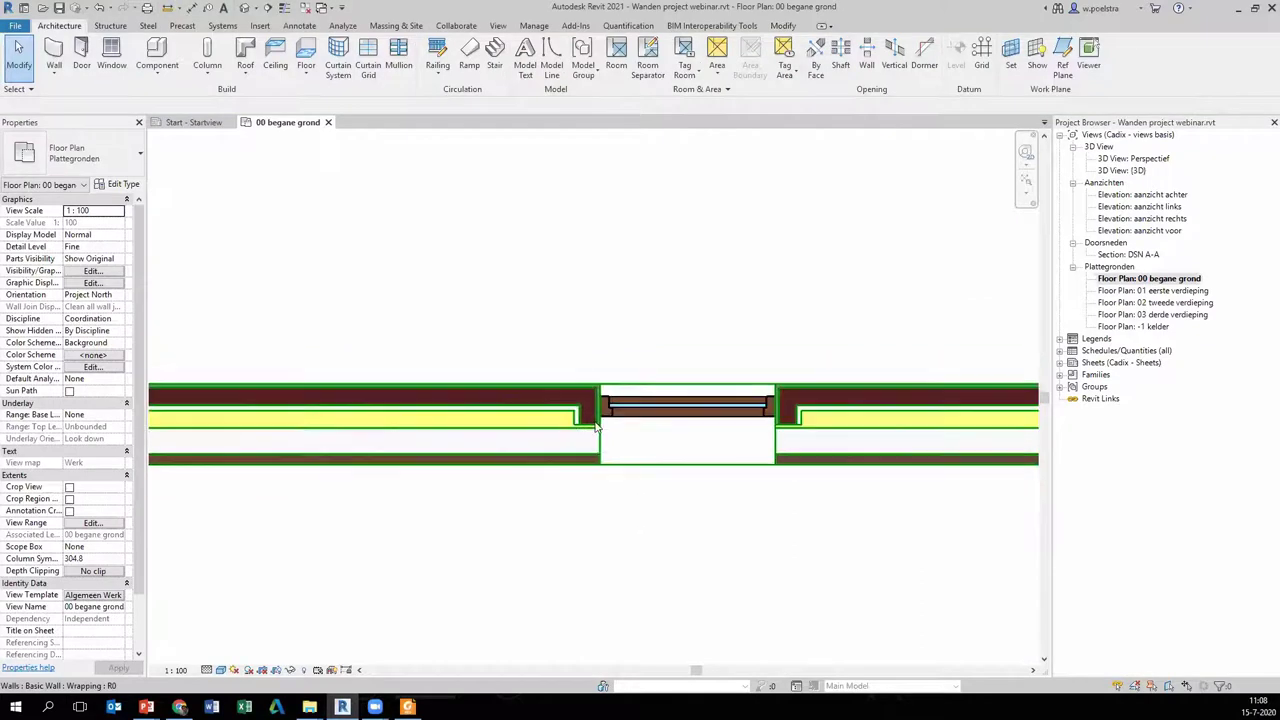
scroll(770, 450, "down", 1)
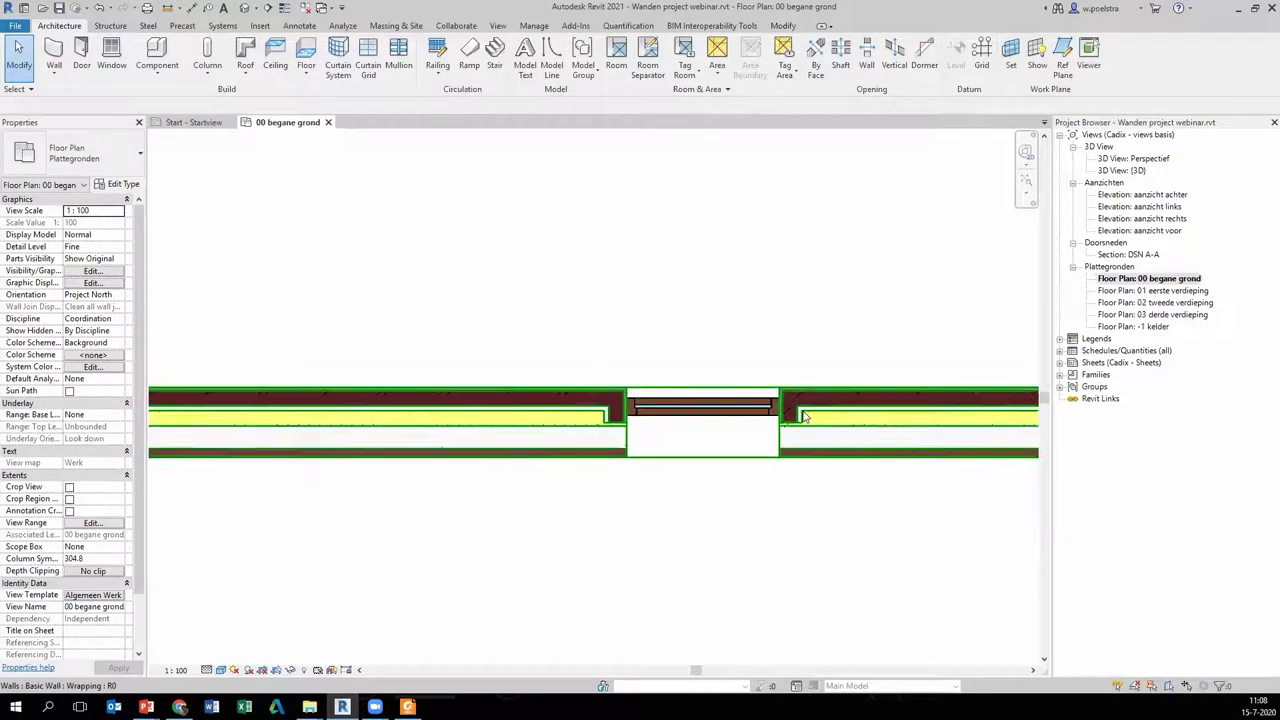
middle_click_drag(770, 450, 451, 436)
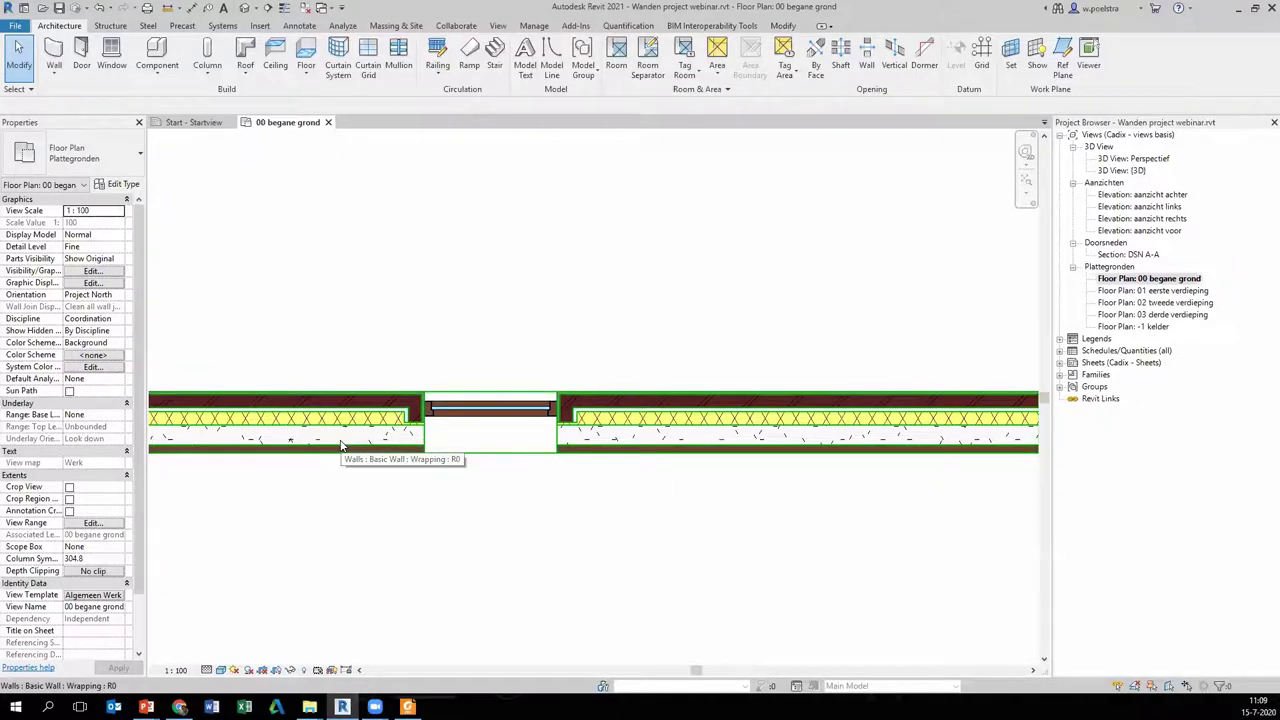
left_click(342, 420)
- Set the Wrapping wall type's Default Wrapping At Inserts to Both, then deselect to inspect the opening
left_click(126, 186)
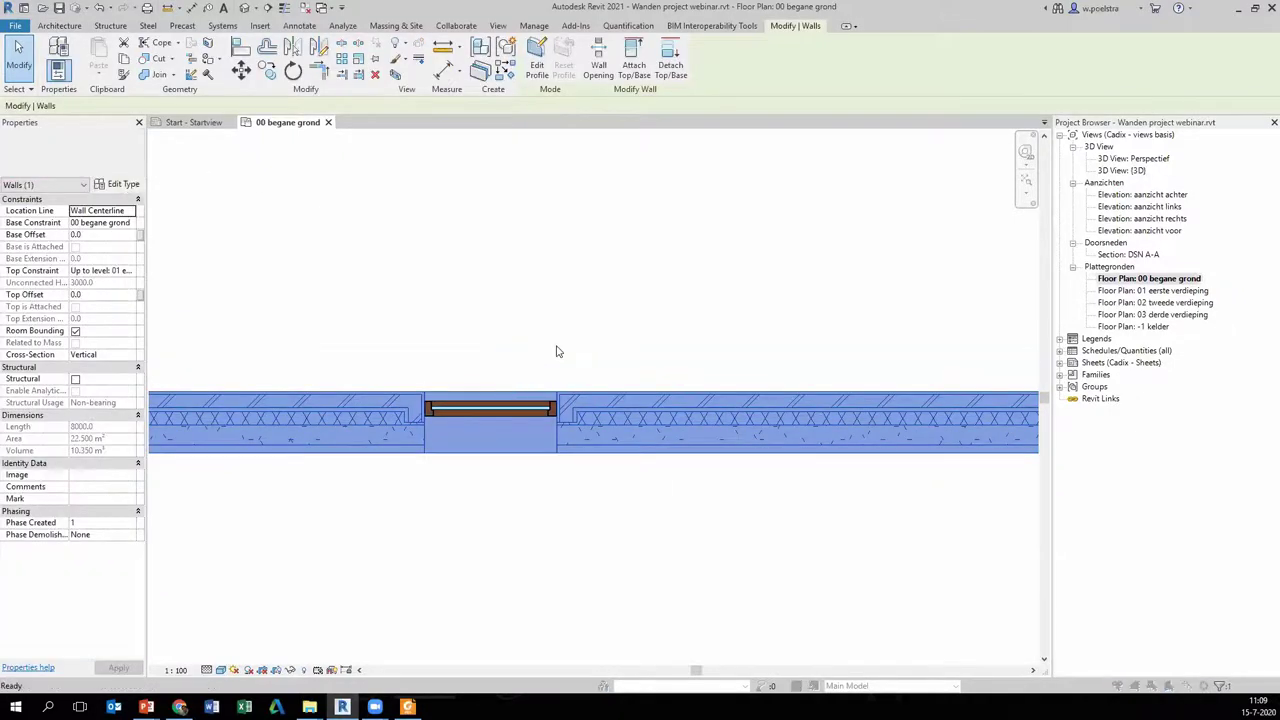
left_click(888, 243)
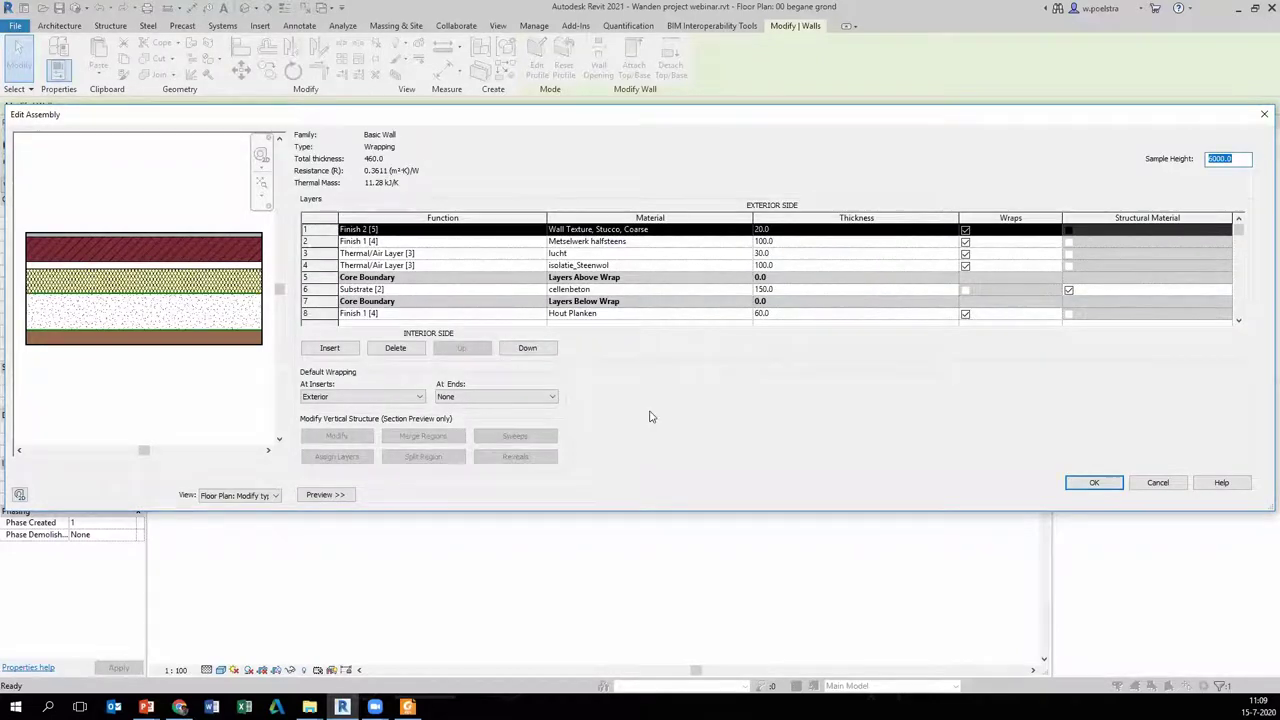
left_click(358, 400)
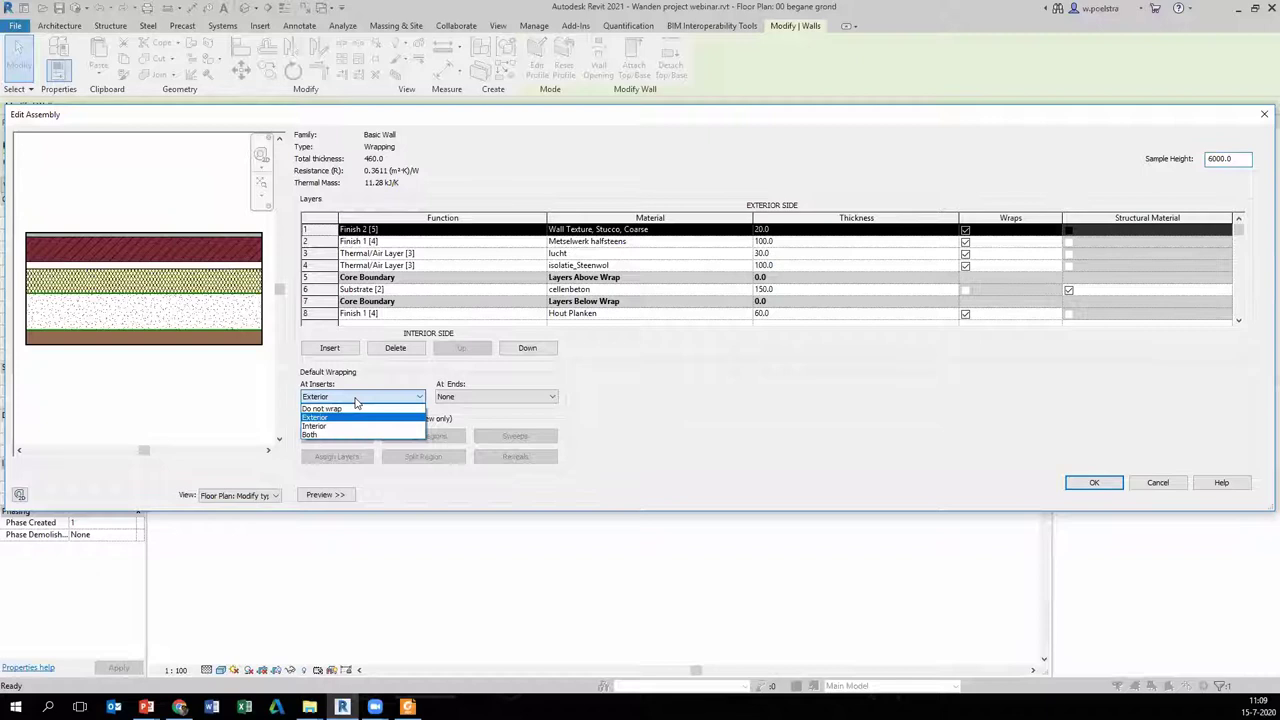
left_click(314, 436)
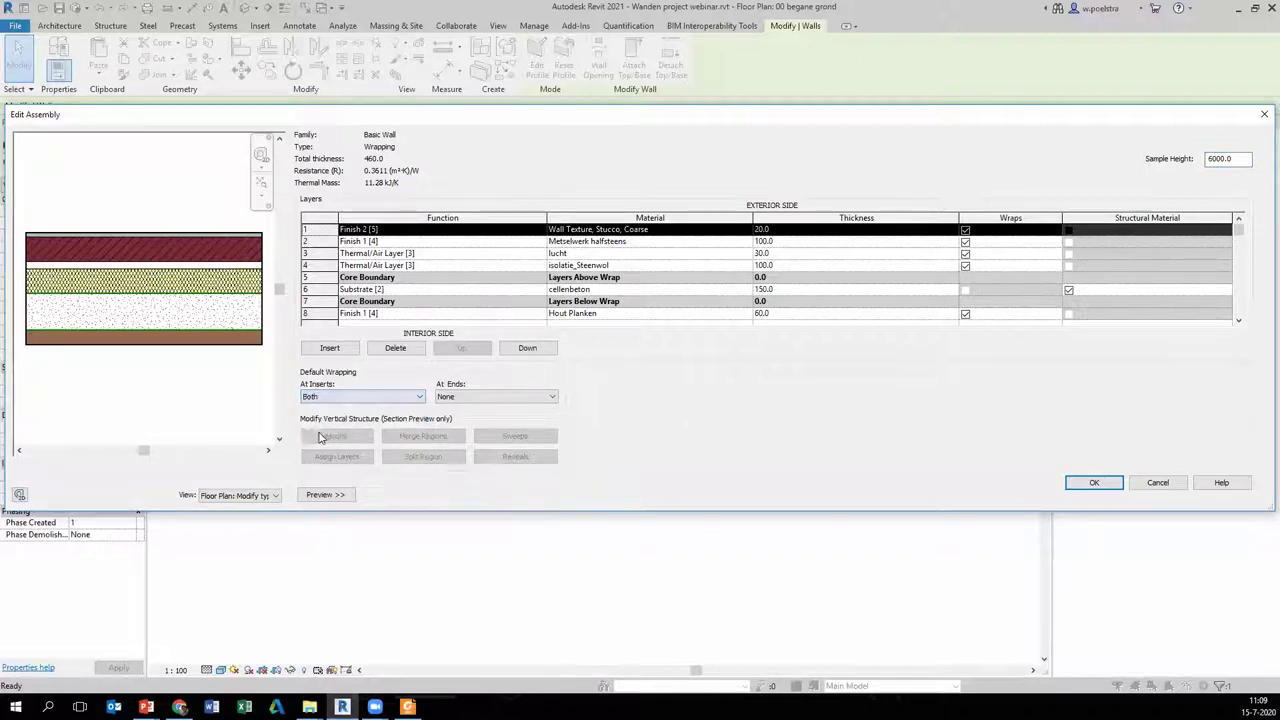
left_click(1097, 483)
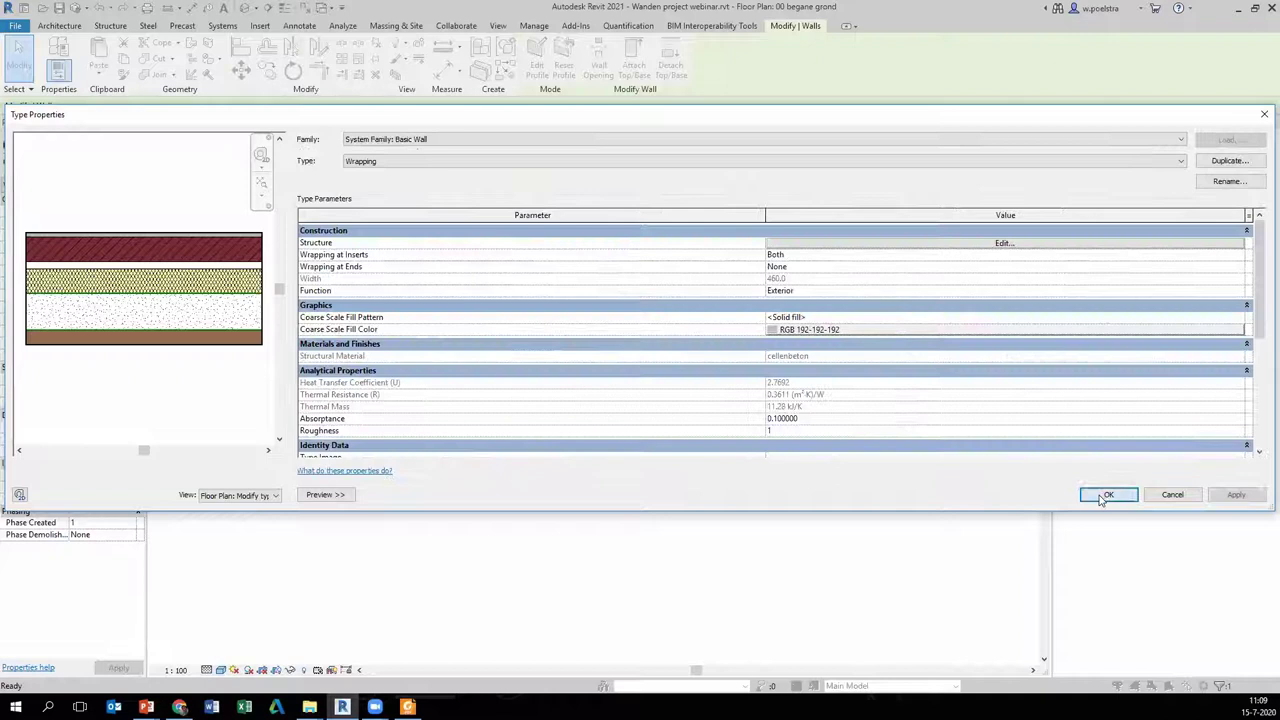
left_click(1100, 494)
left_click(472, 497)
scroll(406, 437, "up", 3)
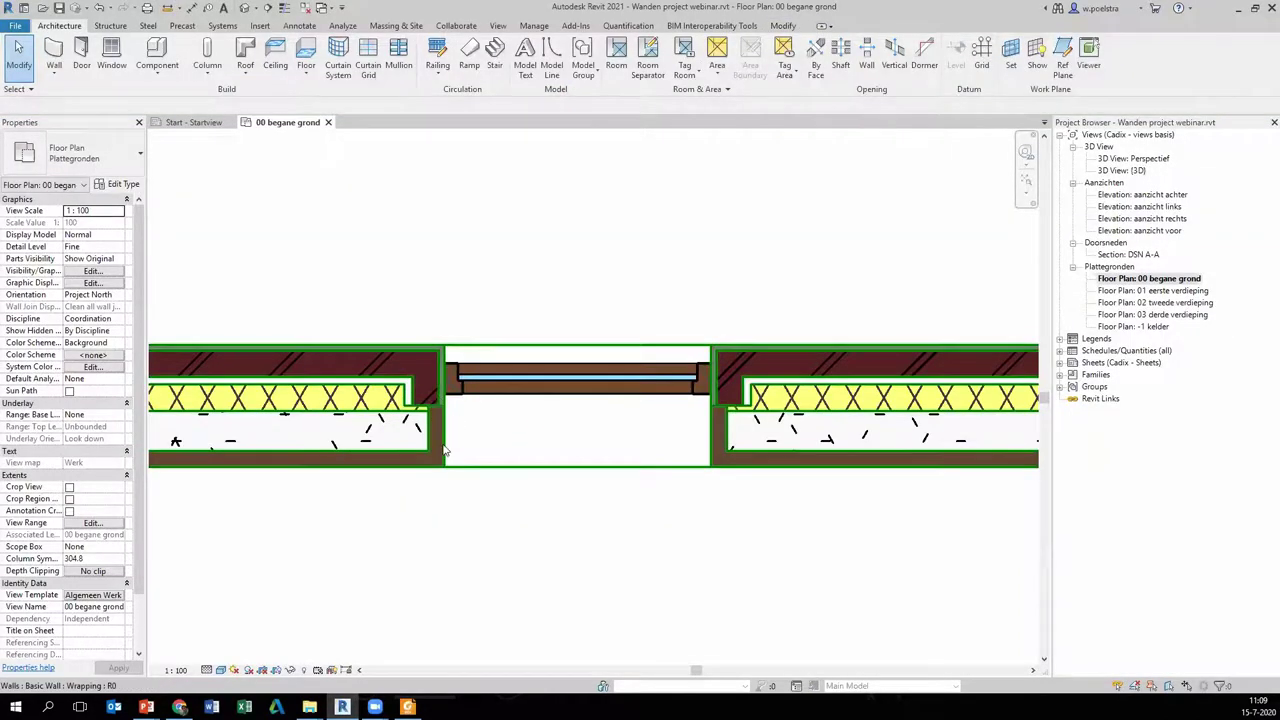
- Zoom in on the Wrapping wall's free end and select the wall
scroll(440, 412, "up", 3)
scroll(436, 414, "down", 3)
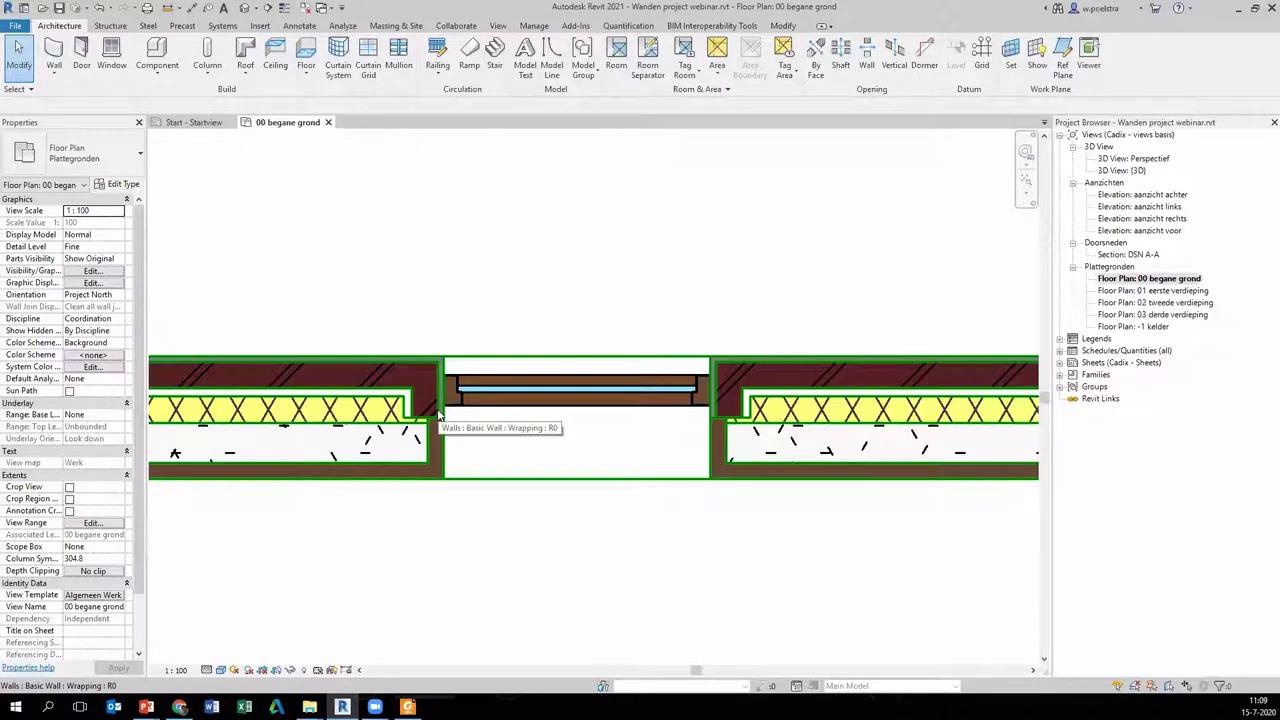
scroll(614, 408, "down", 3)
scroll(857, 400, "up", 2)
scroll(757, 400, "up", 3)
scroll(737, 457, "down", 3)
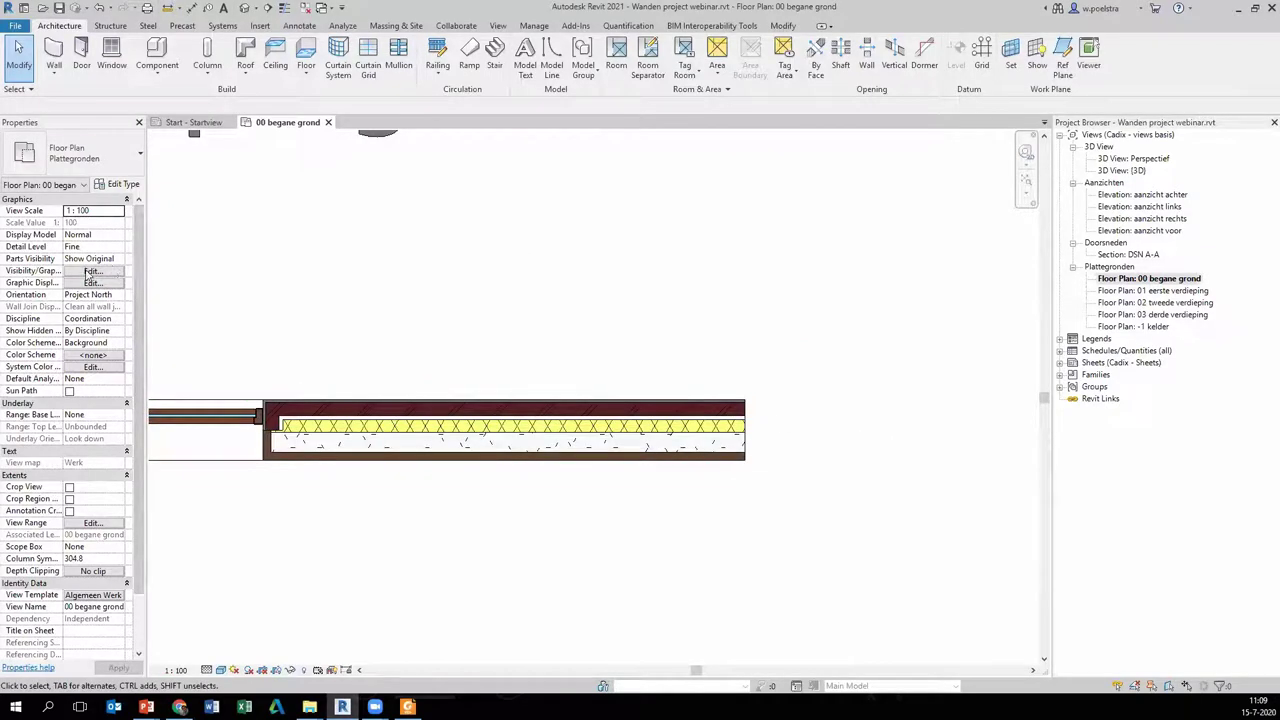
left_click(399, 414)
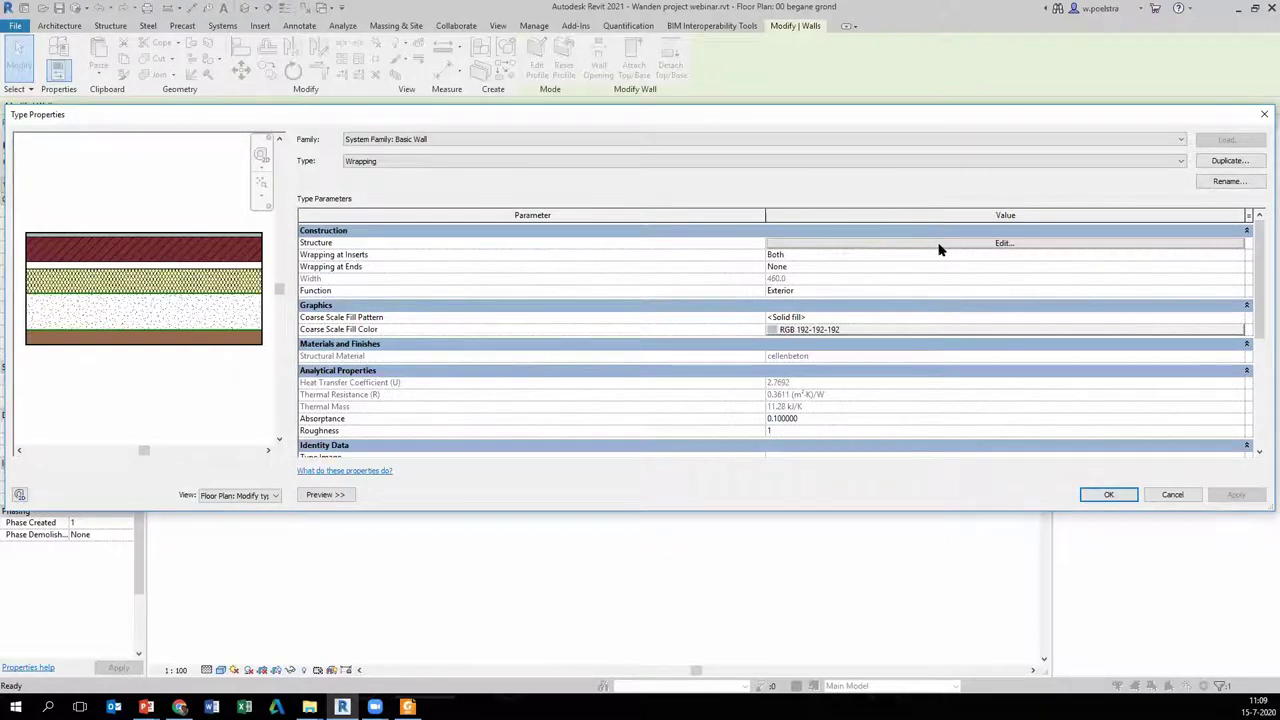
- Set the Wrapping wall type's Wrapping At Ends to Exterior, then deselect the wall
left_click(938, 245)
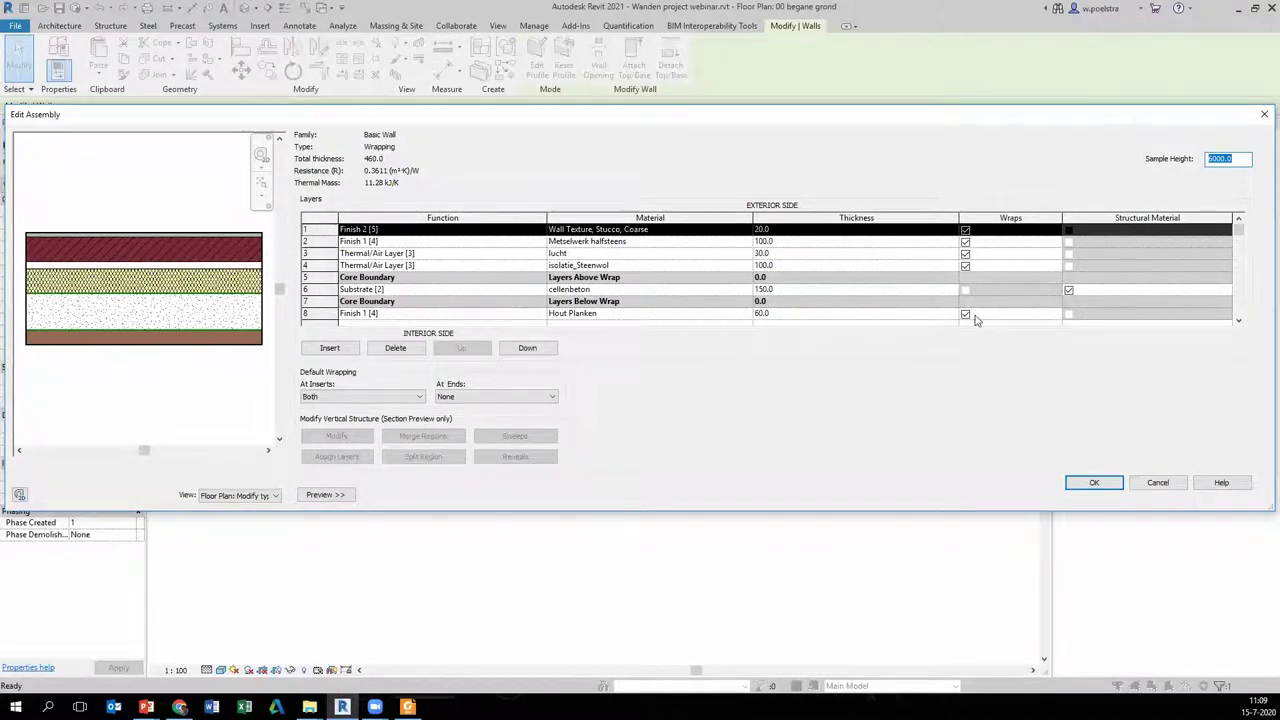
left_click(467, 398)
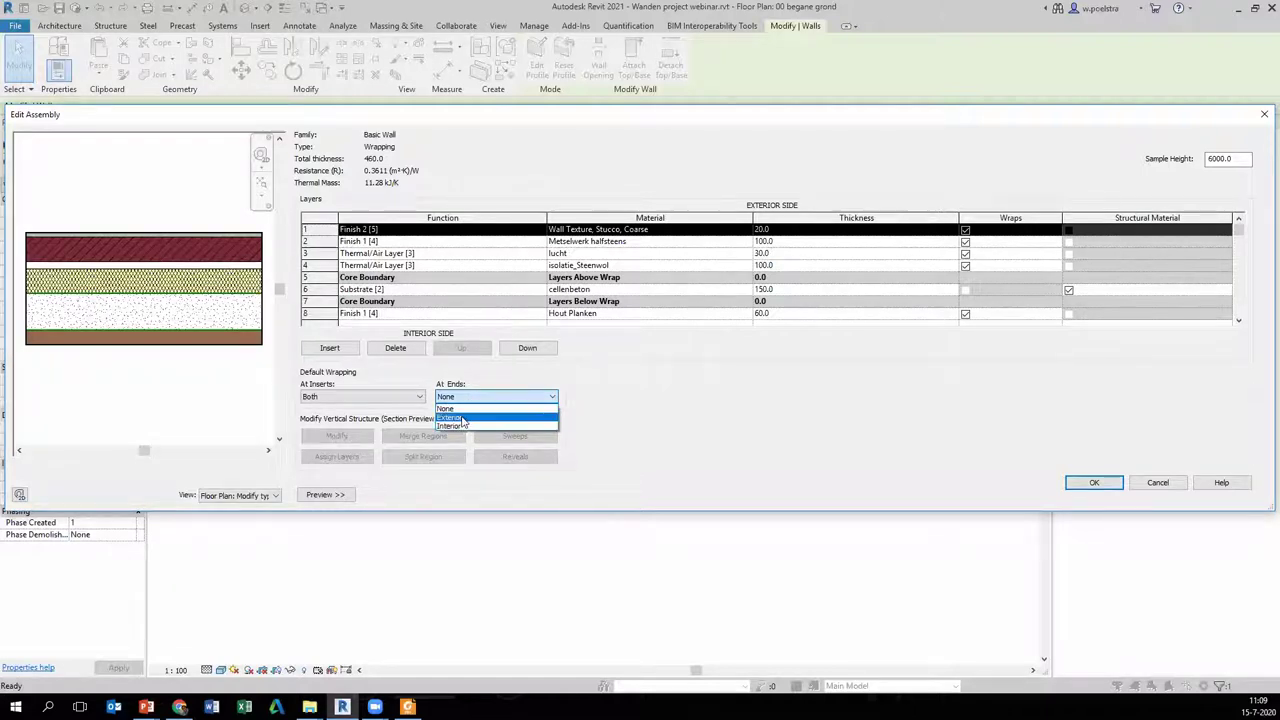
left_click(462, 417)
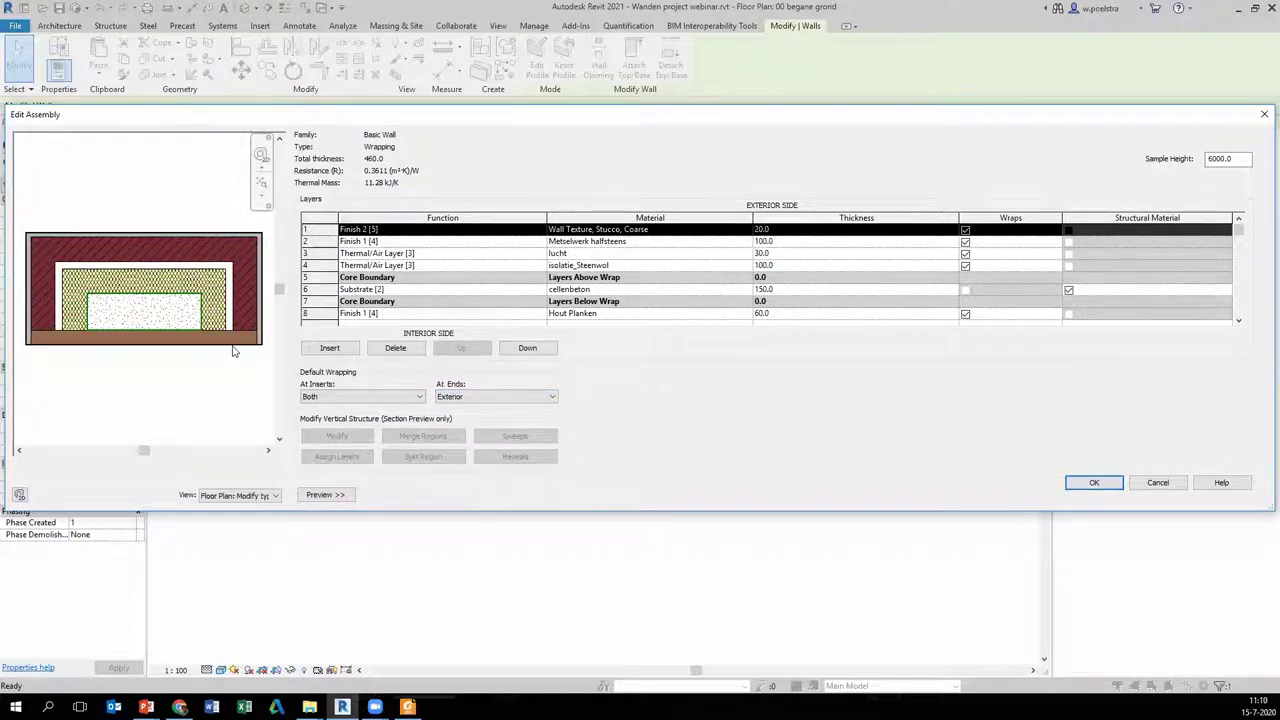
left_click(507, 397)
left_click(446, 426)
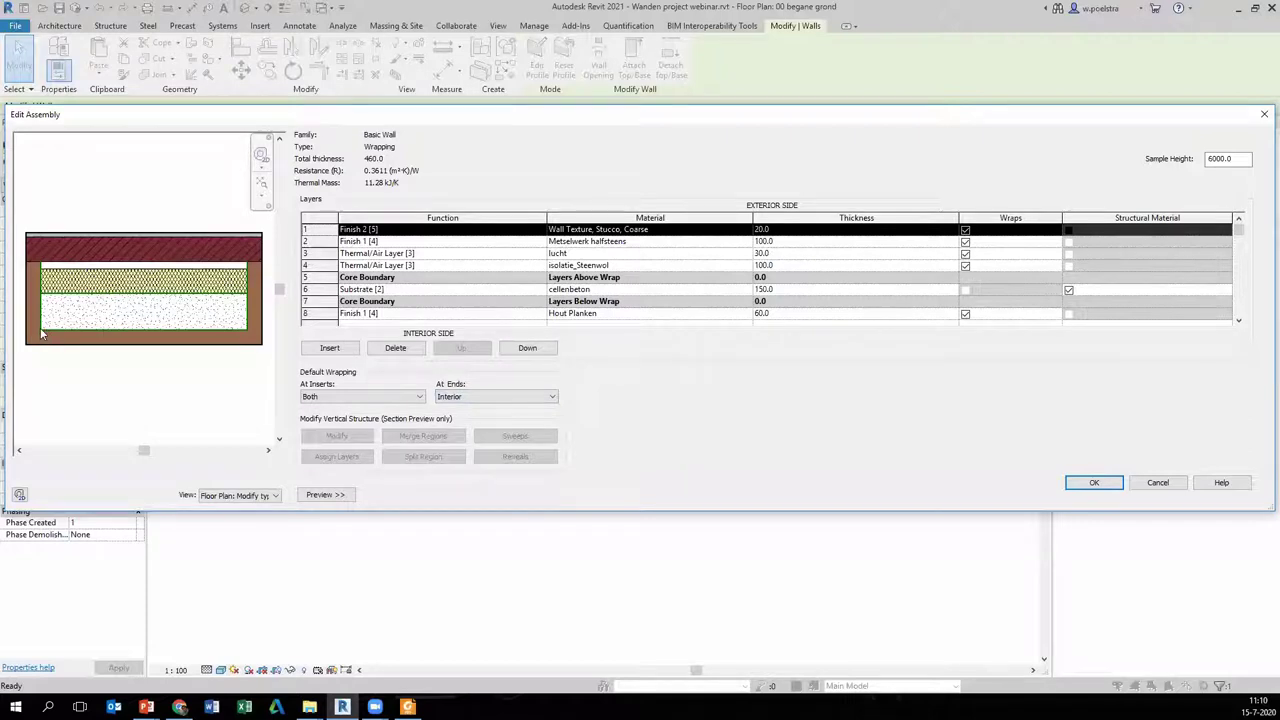
left_click(514, 397)
left_click(516, 420)
left_click(1096, 484)
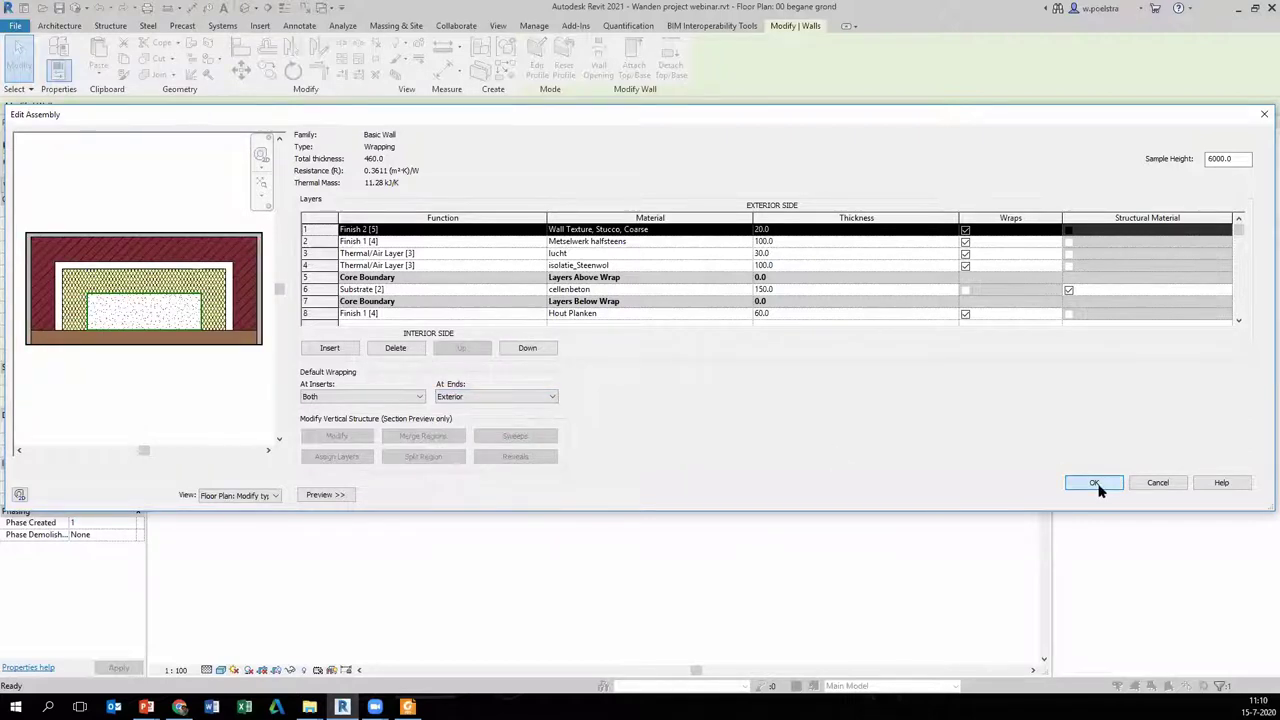
left_click(1100, 484)
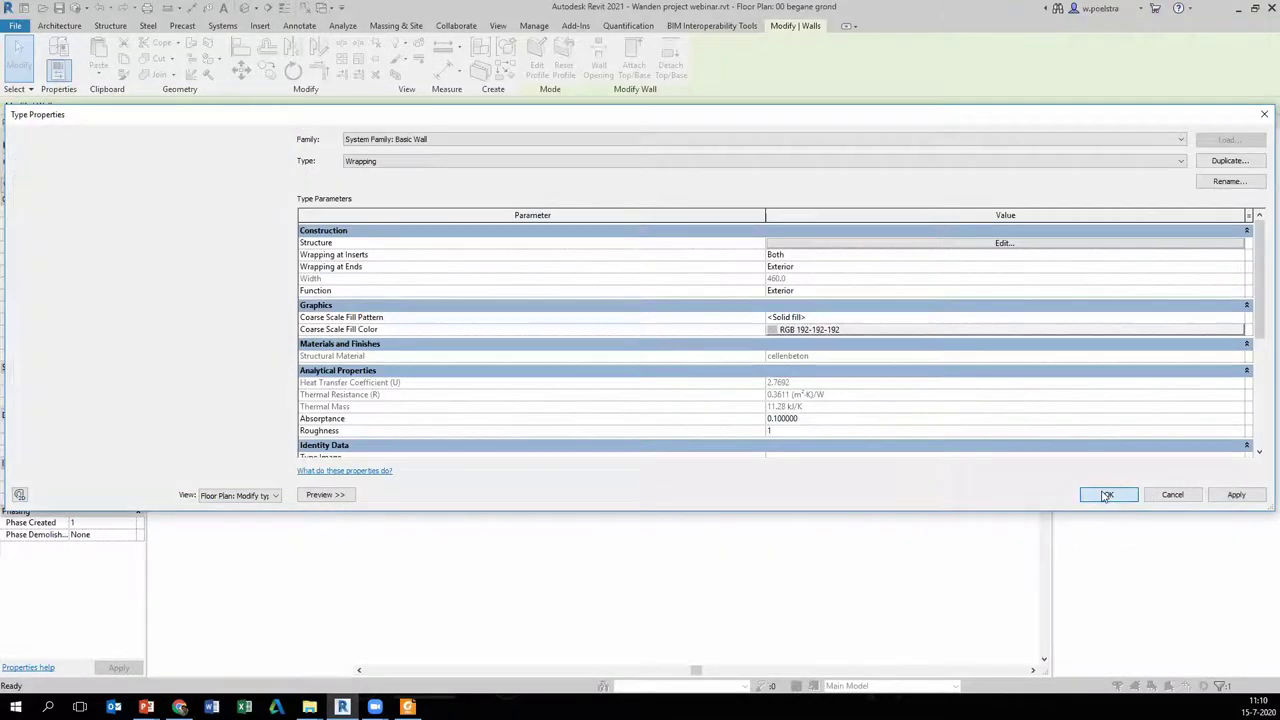
left_click(800, 420)
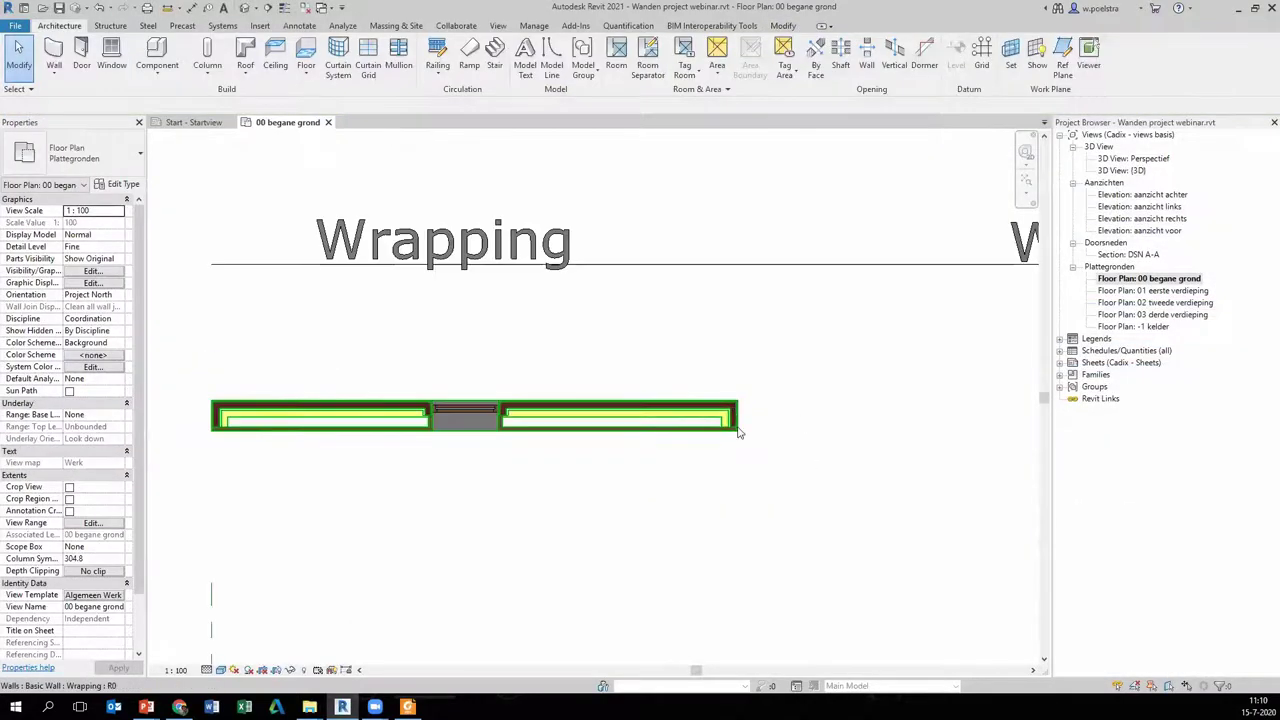
scroll(757, 415, "up", 1)
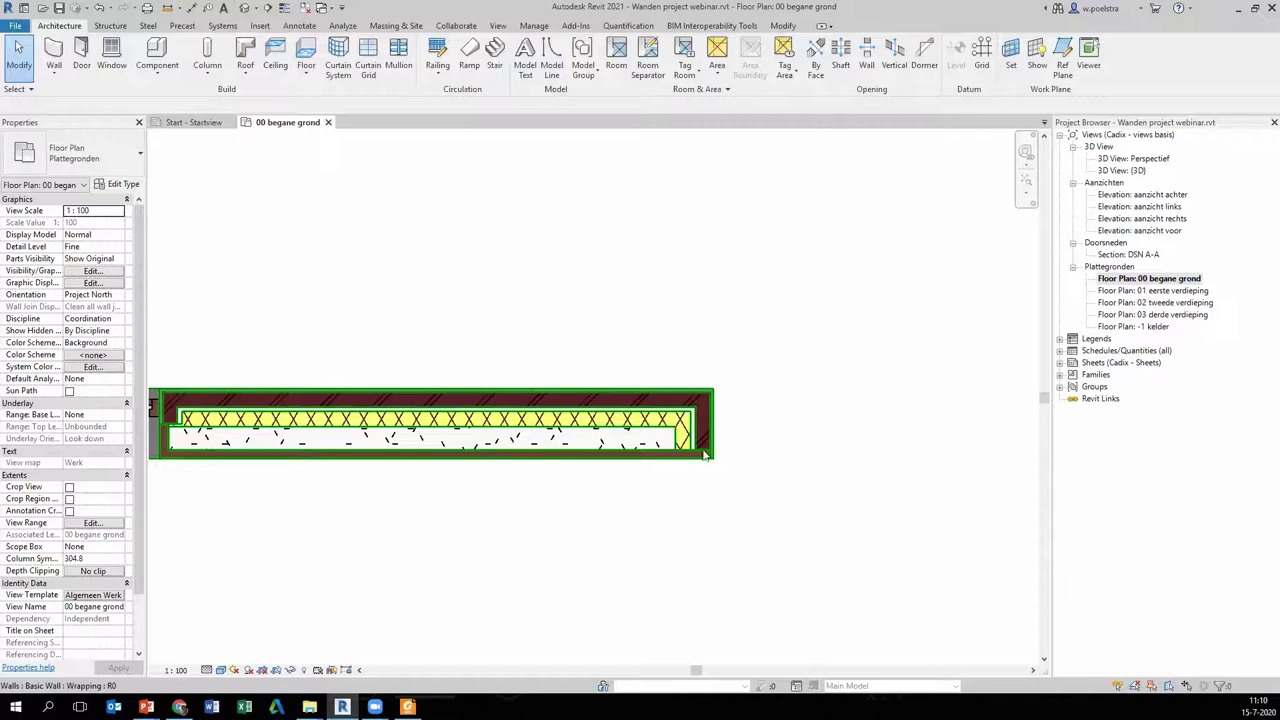
scroll(706, 448, "down", 2)
scroll(709, 443, "up", 2)
scroll(760, 443, "down", 1)
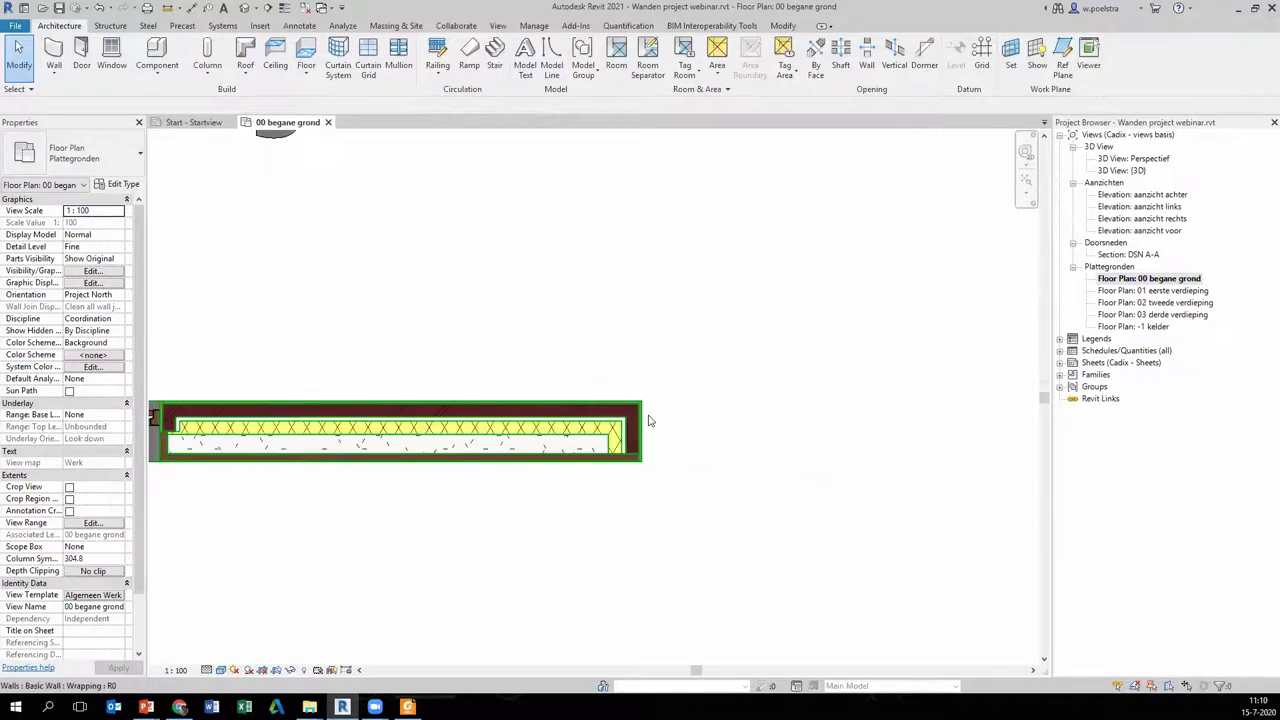
scroll(647, 433, "down", 1)
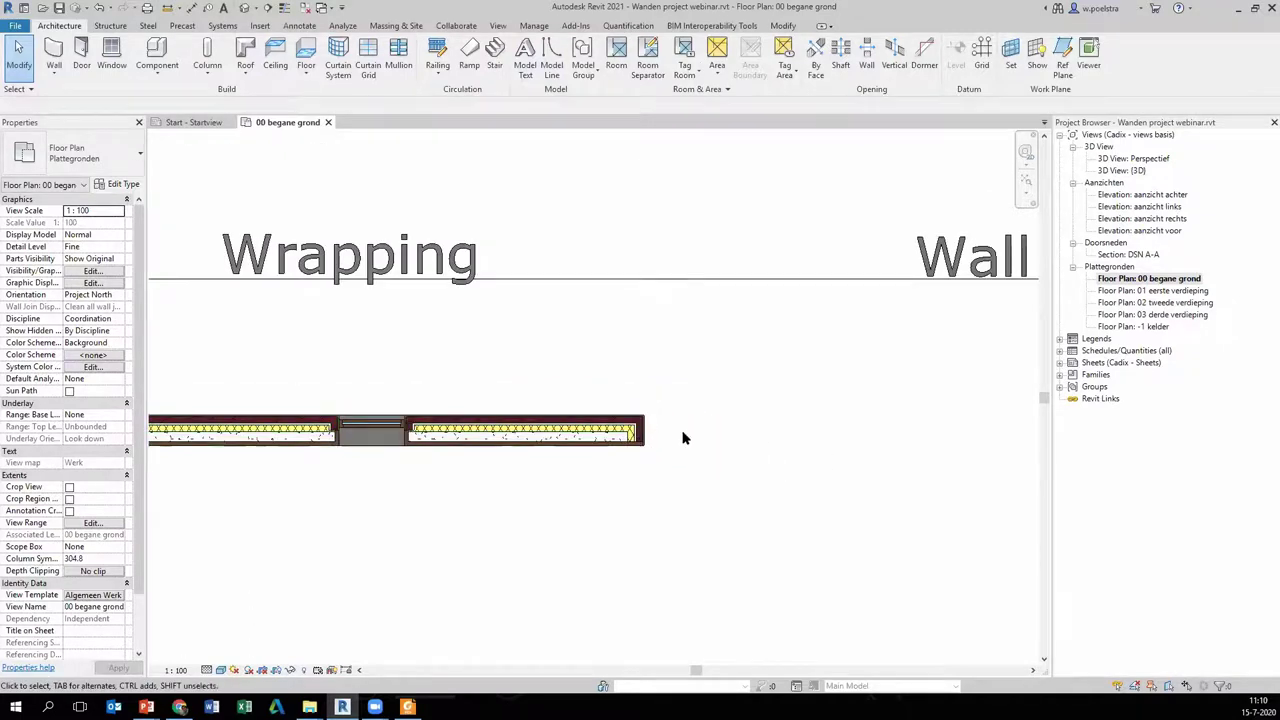
scroll(683, 436, "up", 1)
mouse_move(699, 443)
middle_mouse_down()
mouse_move(609, 443)
mouse_move(476, 377)
middle_mouse_up()
scroll(609, 443, "down", 2)
scroll(600, 437, "down", 2)
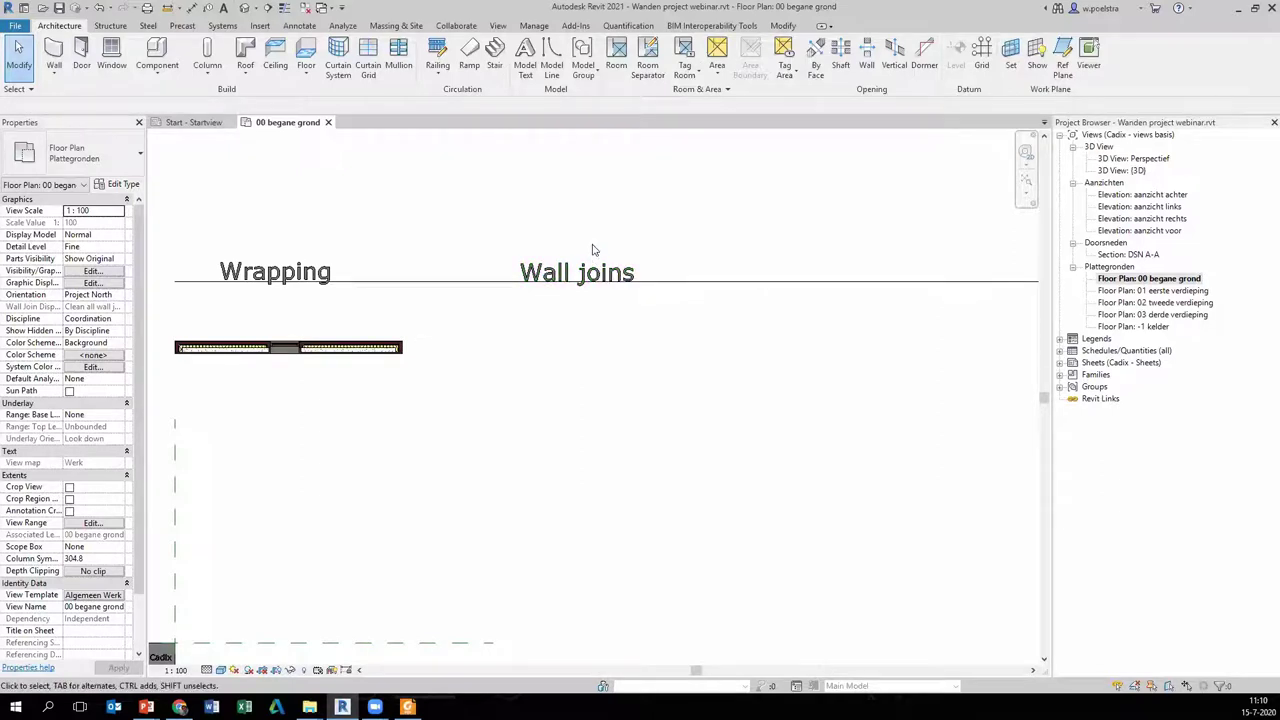
- Draw a 5000 mm horizontal Wall join display 1 wall under the Wall joins heading
right_click(315, 190)
mouse_move(372, 232)
left_click(487, 247)
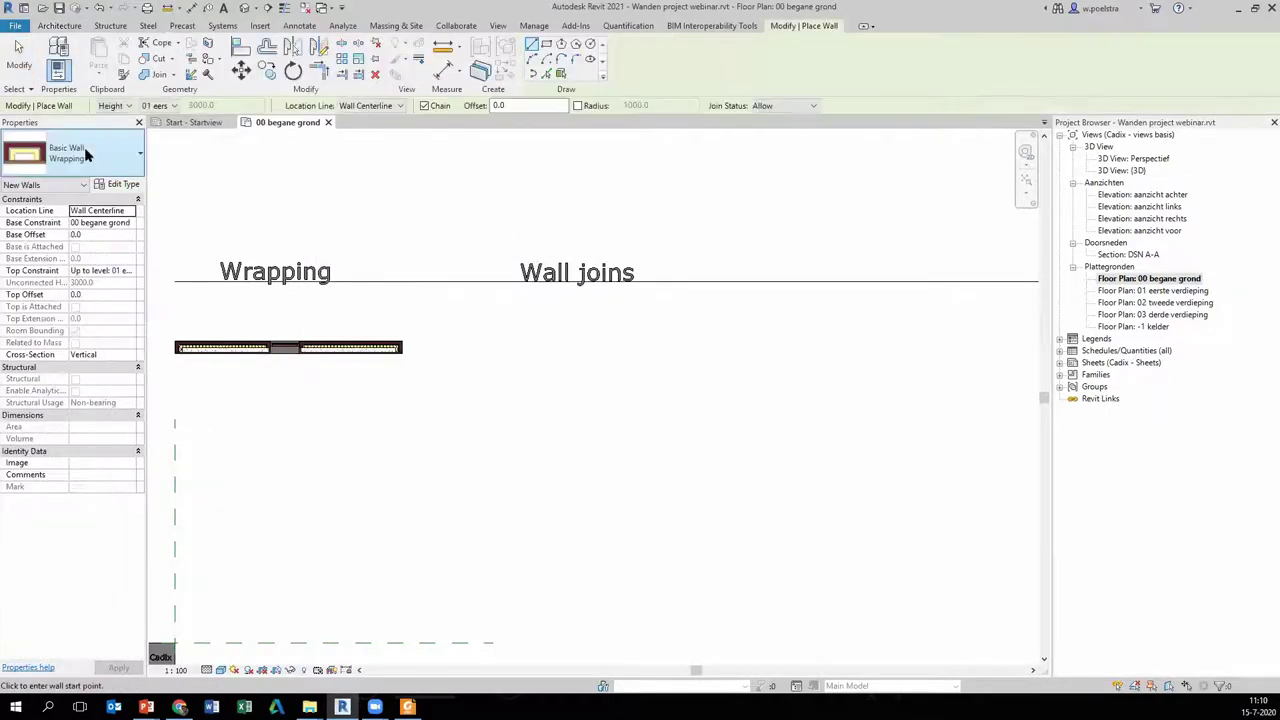
left_click(84, 147)
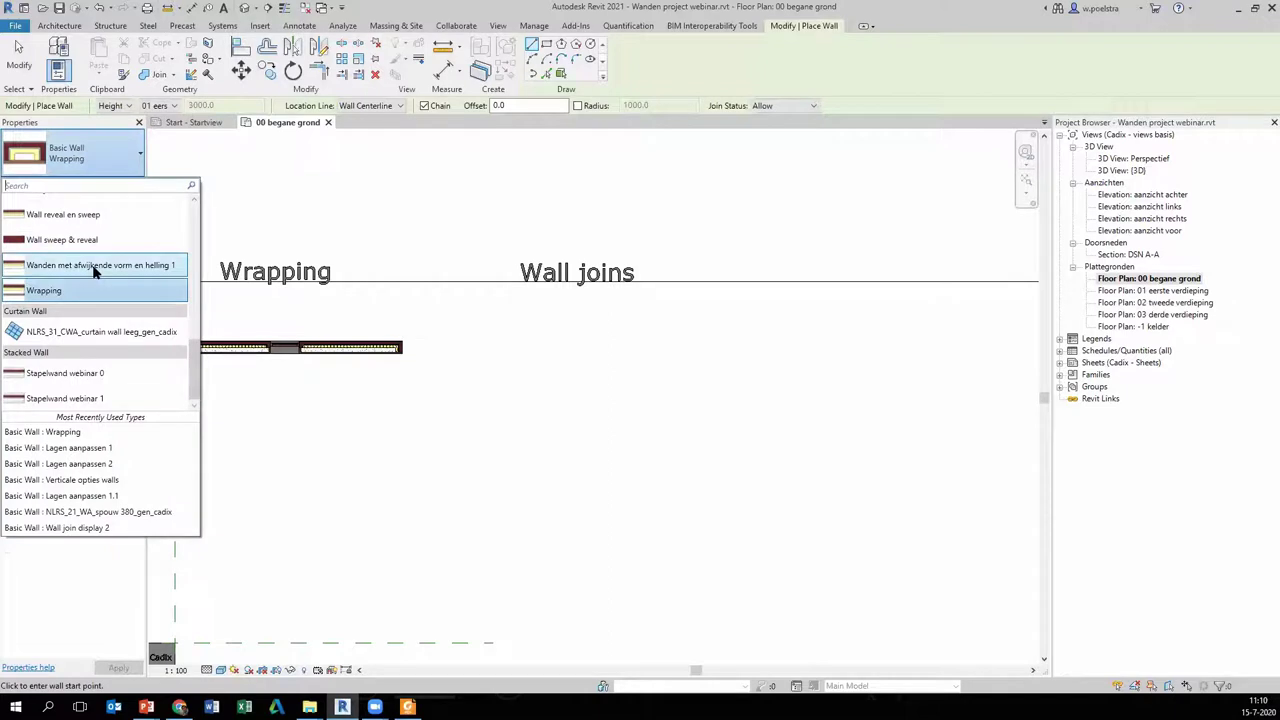
scroll(100, 270, "up", 2)
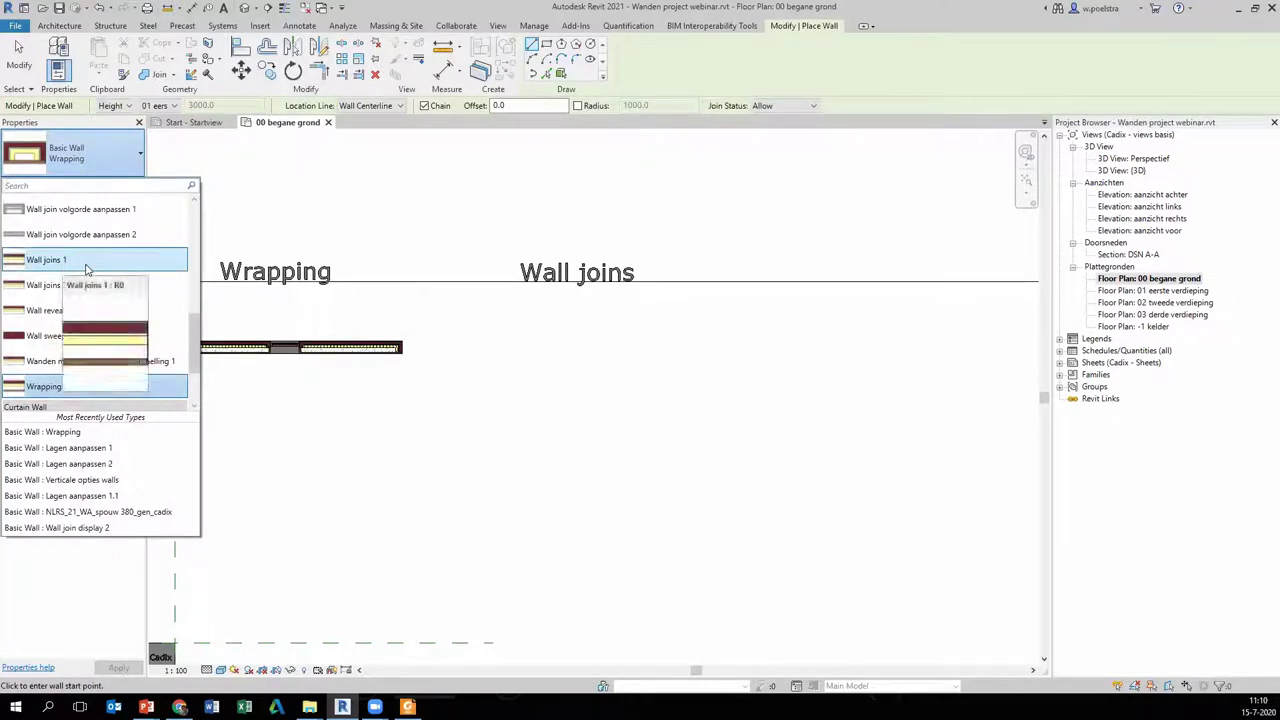
scroll(133, 280, "up", 3)
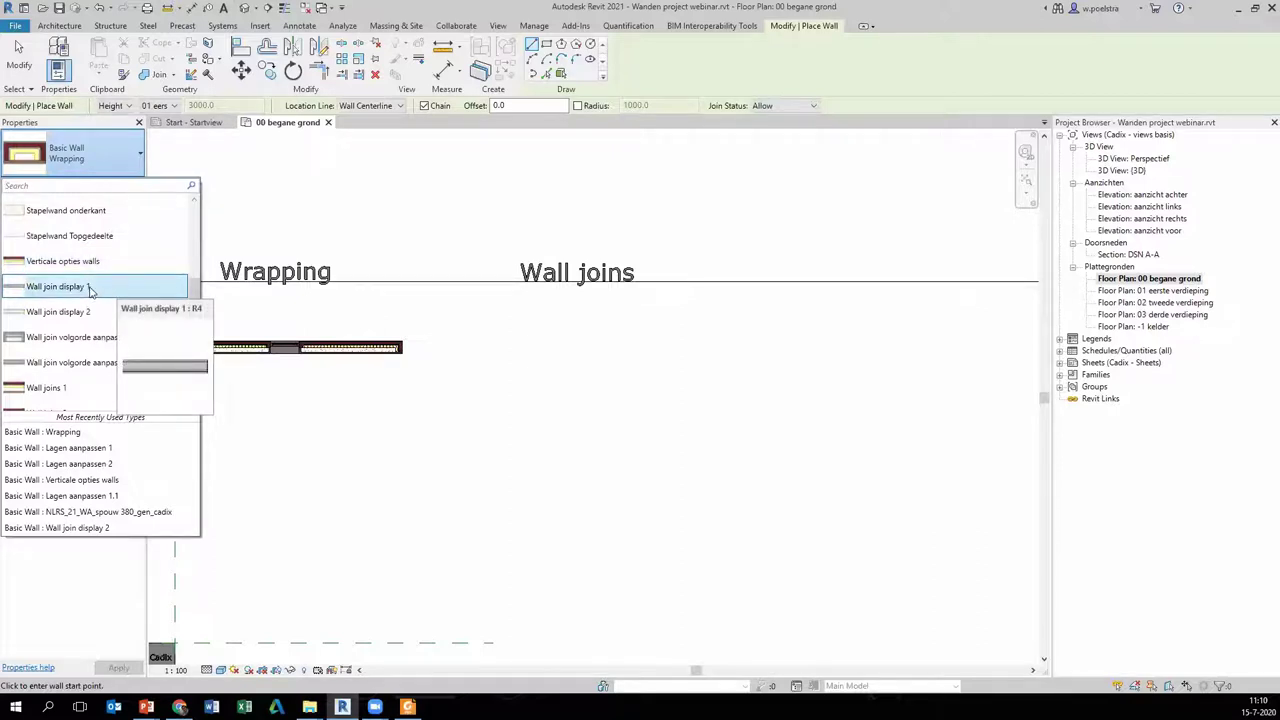
left_click(89, 287)
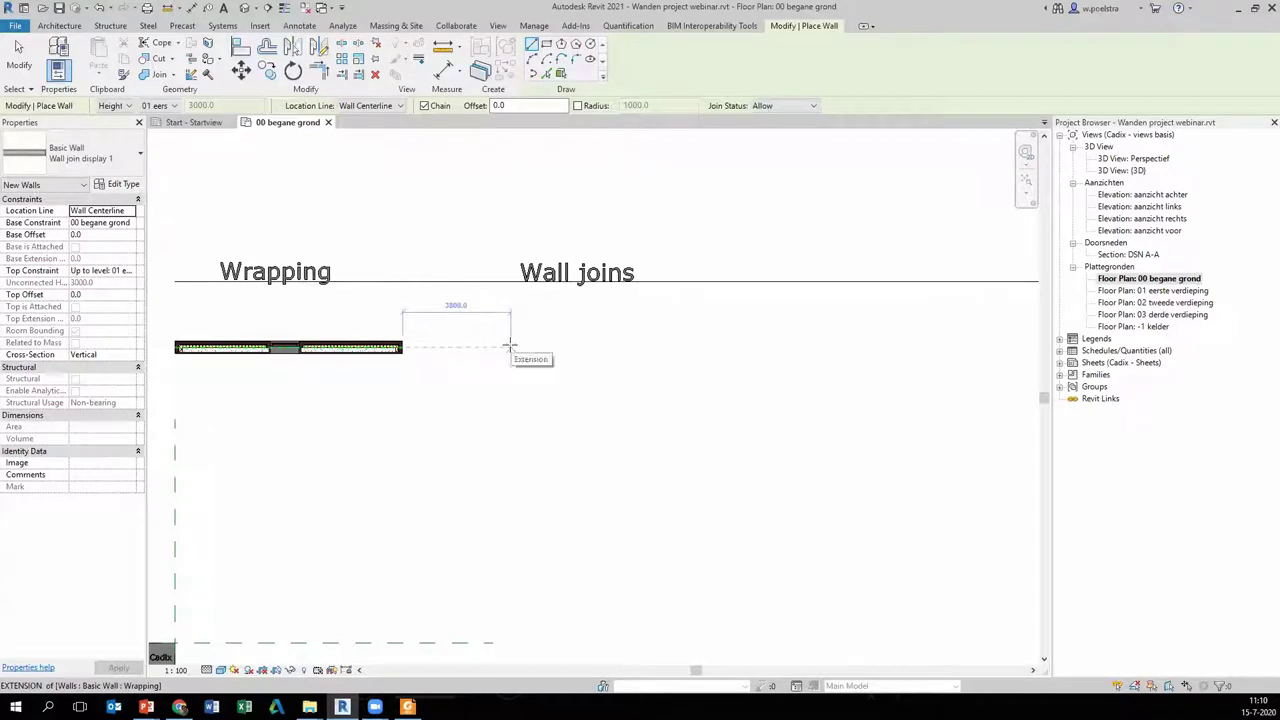
left_click(510, 346)
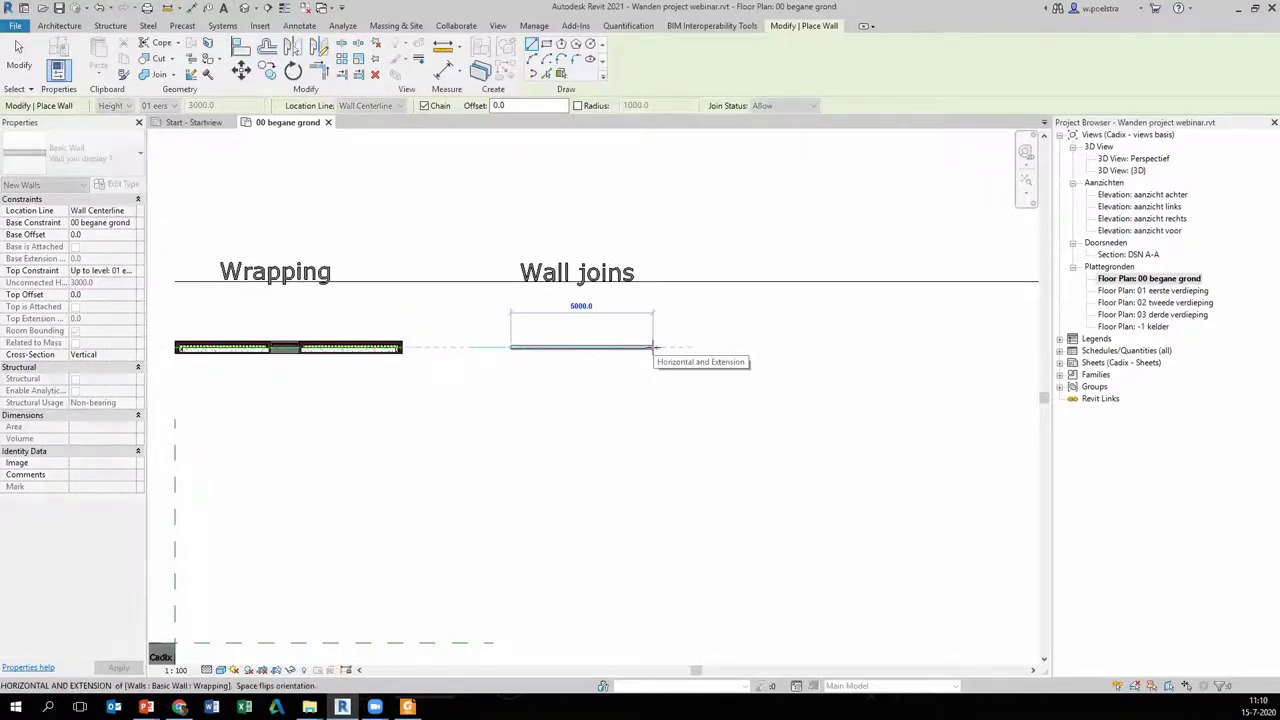
left_click(653, 347)
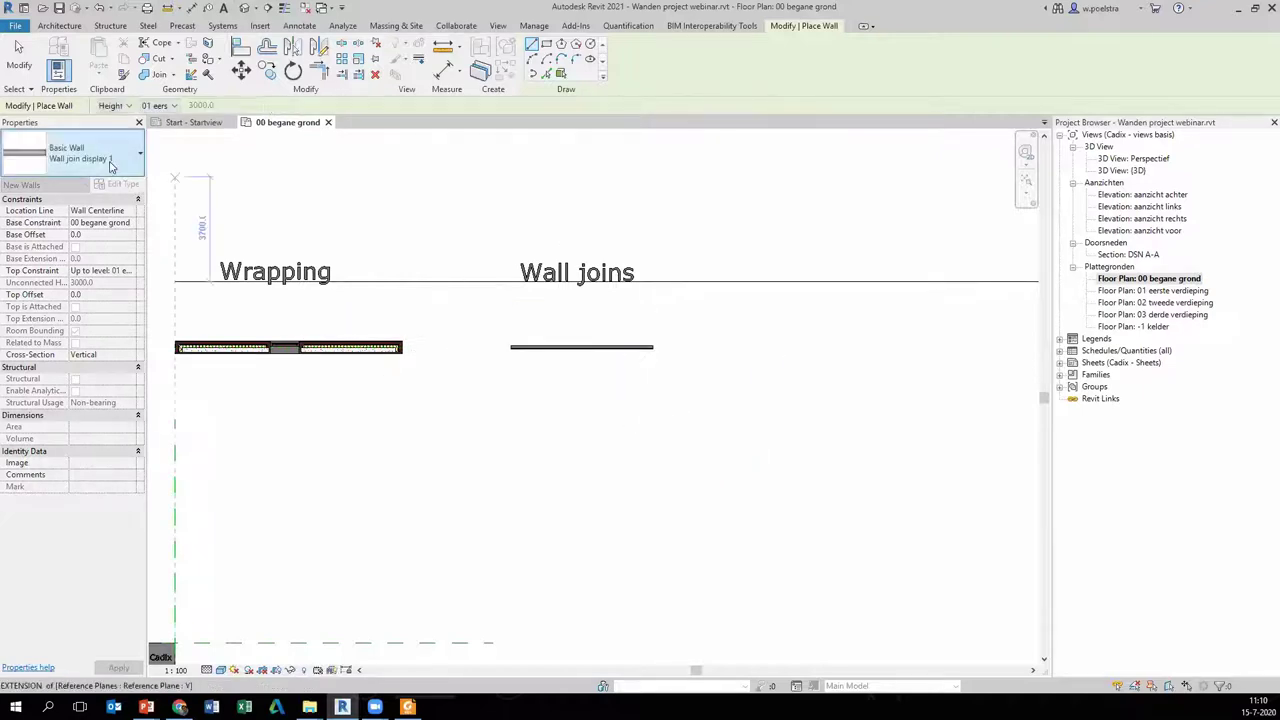
- Switch the wall type to Wall join display 2
left_click(110, 172)
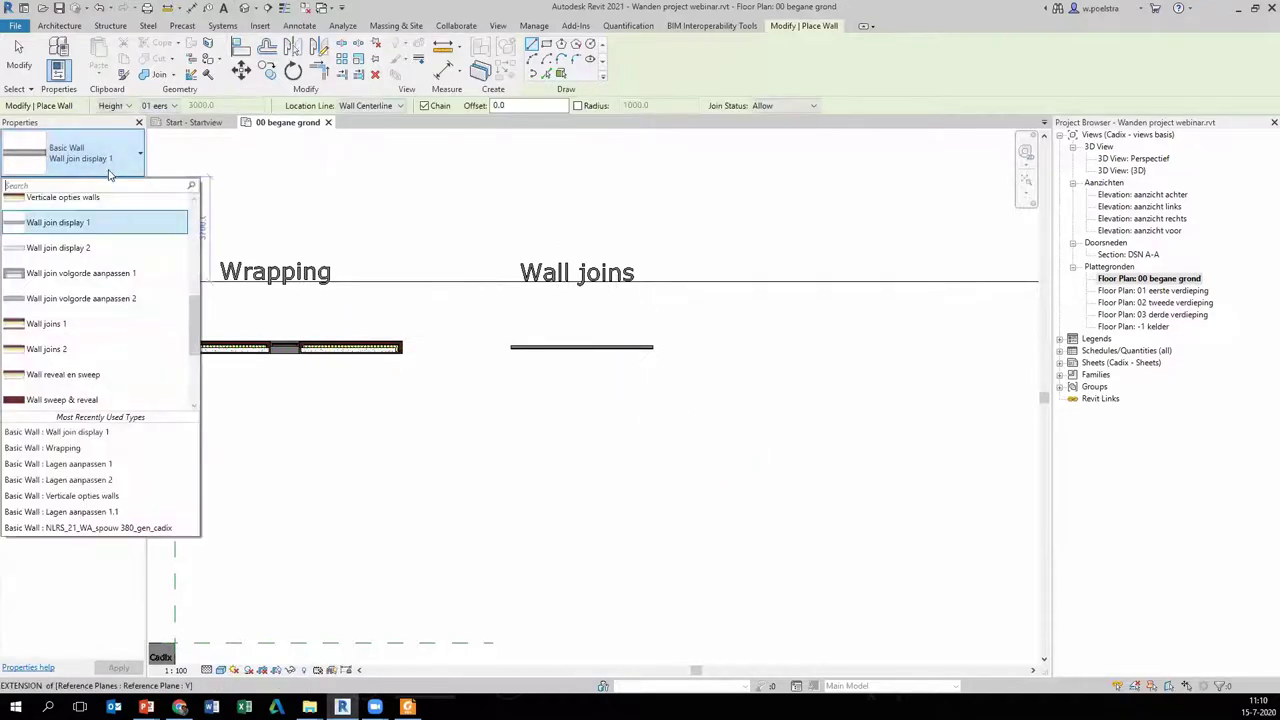
left_click(80, 248)
scroll(620, 395, "up", 3)
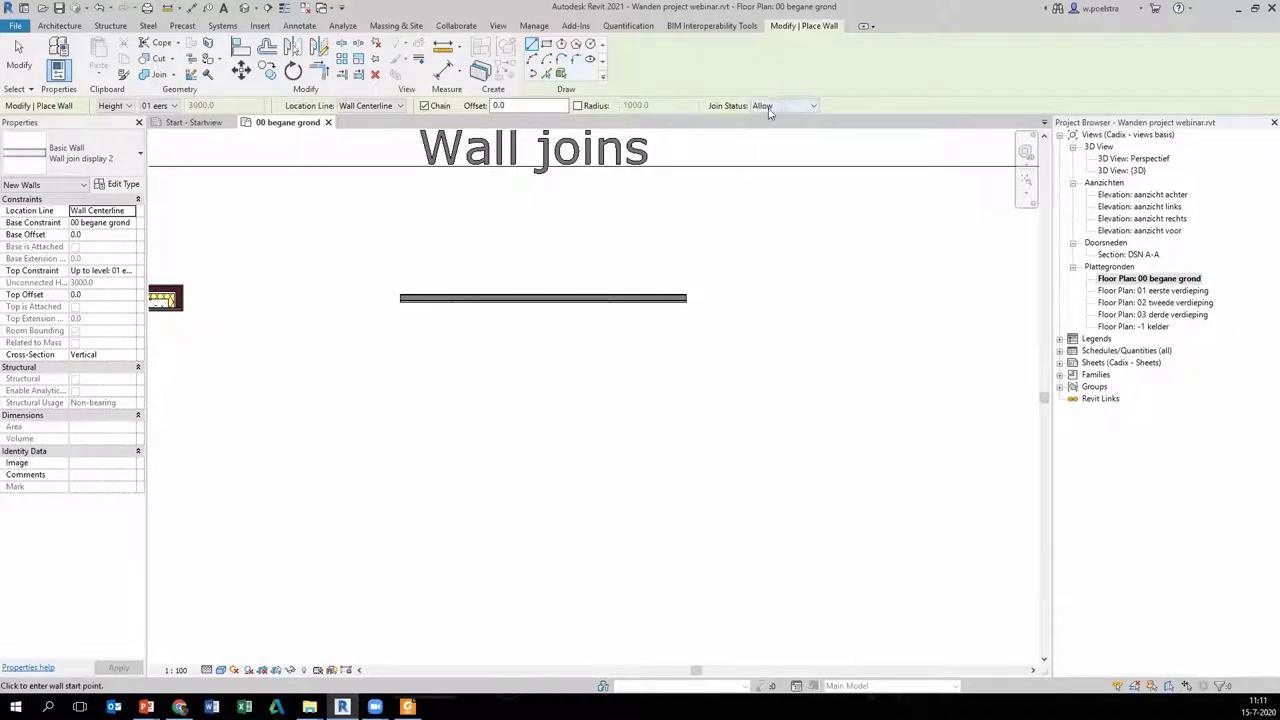
- Keep the join status set to allow joins for new walls
left_click(795, 107)
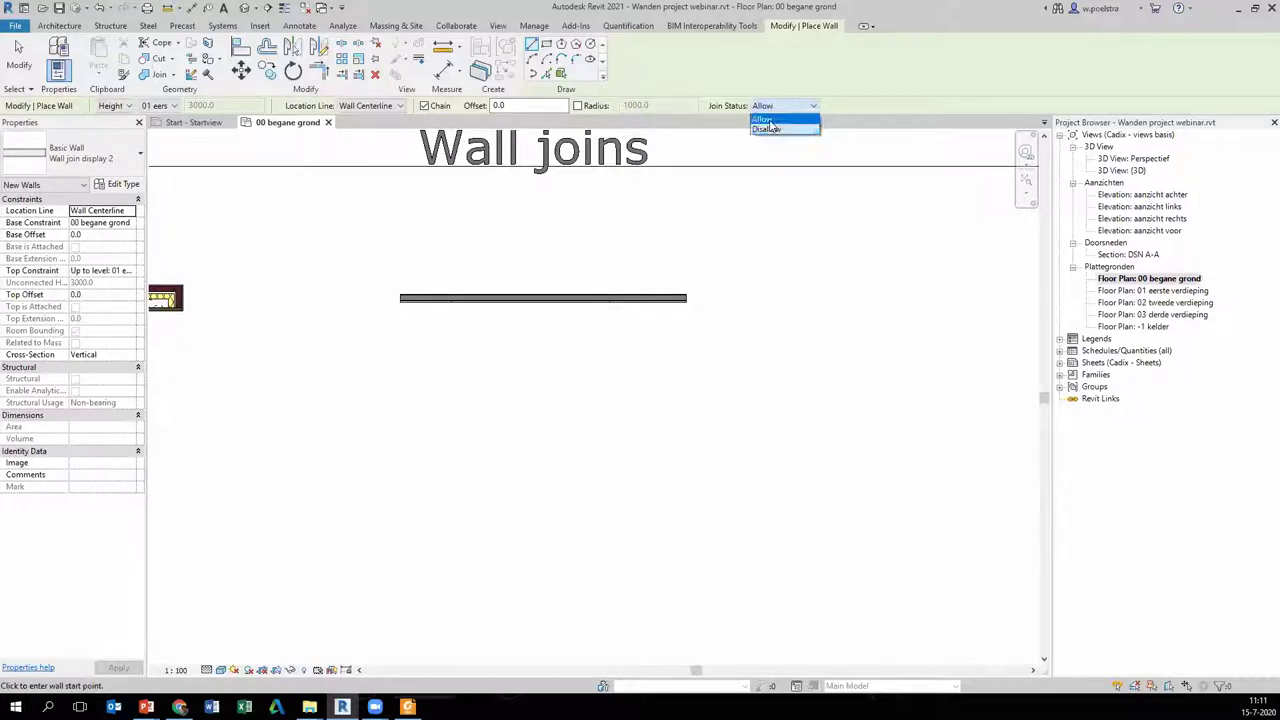
left_click(763, 119)
scroll(543, 400, "down", 1)
scroll(537, 406, "up", 1)
scroll(548, 300, "up", 1)
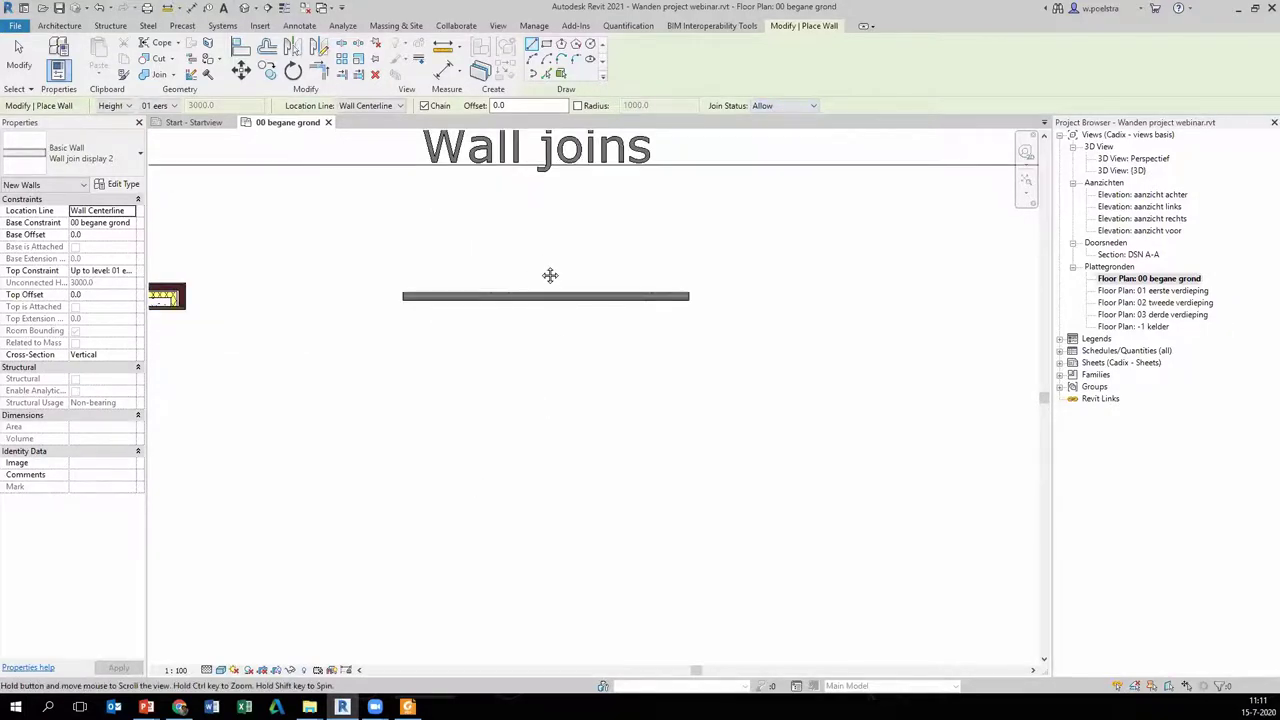
- Draw a 2159.5 vertical wall up to the horizontal wall, forming a T-junction
middle_click_drag(550, 275, 543, 331)
left_click(546, 476)
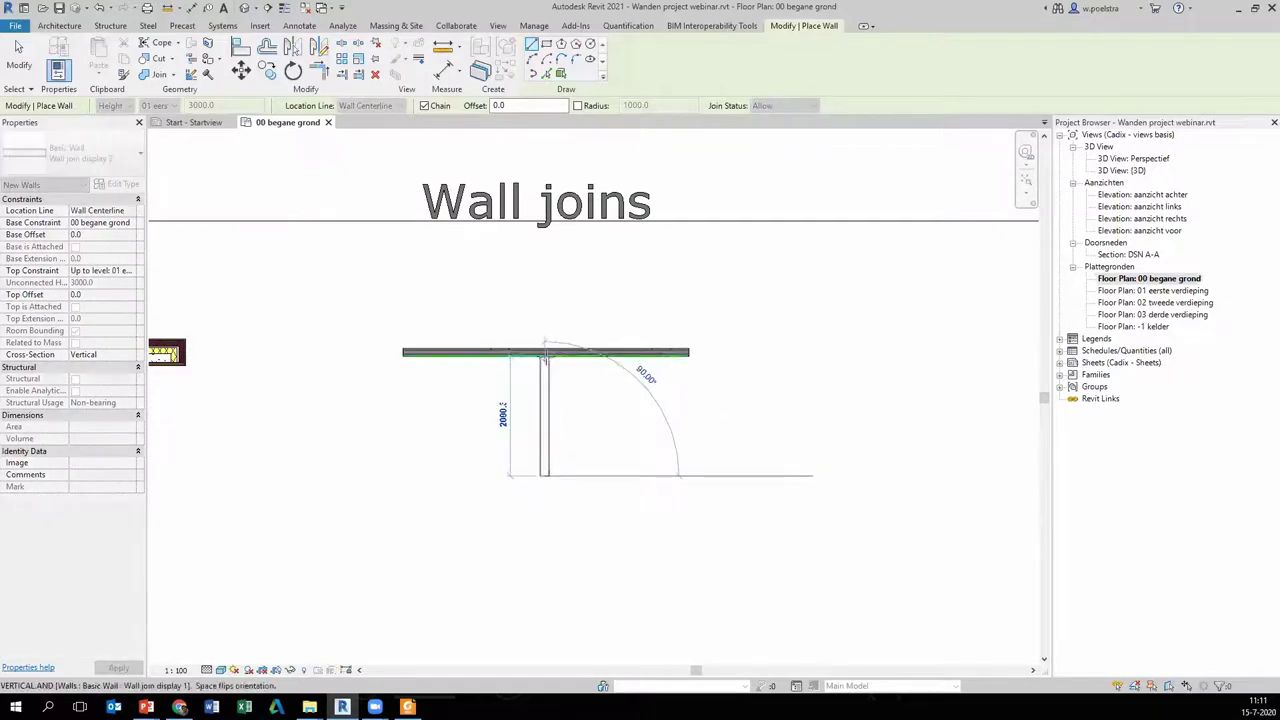
left_click(545, 352)
scroll(518, 352, "up", 2)
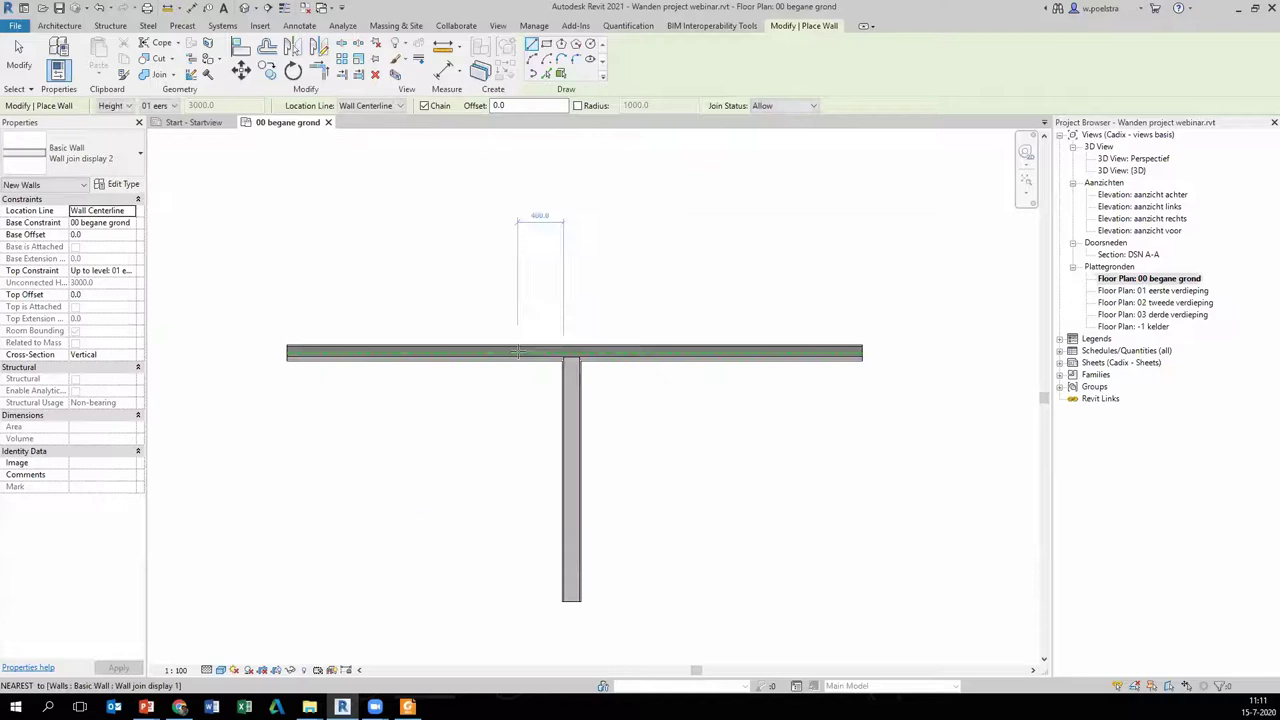
scroll(518, 352, "up", 1)
key("Escape")
key("Escape")
- Select the vertical wall and bring up the context menu at its top end
left_click(588, 388)
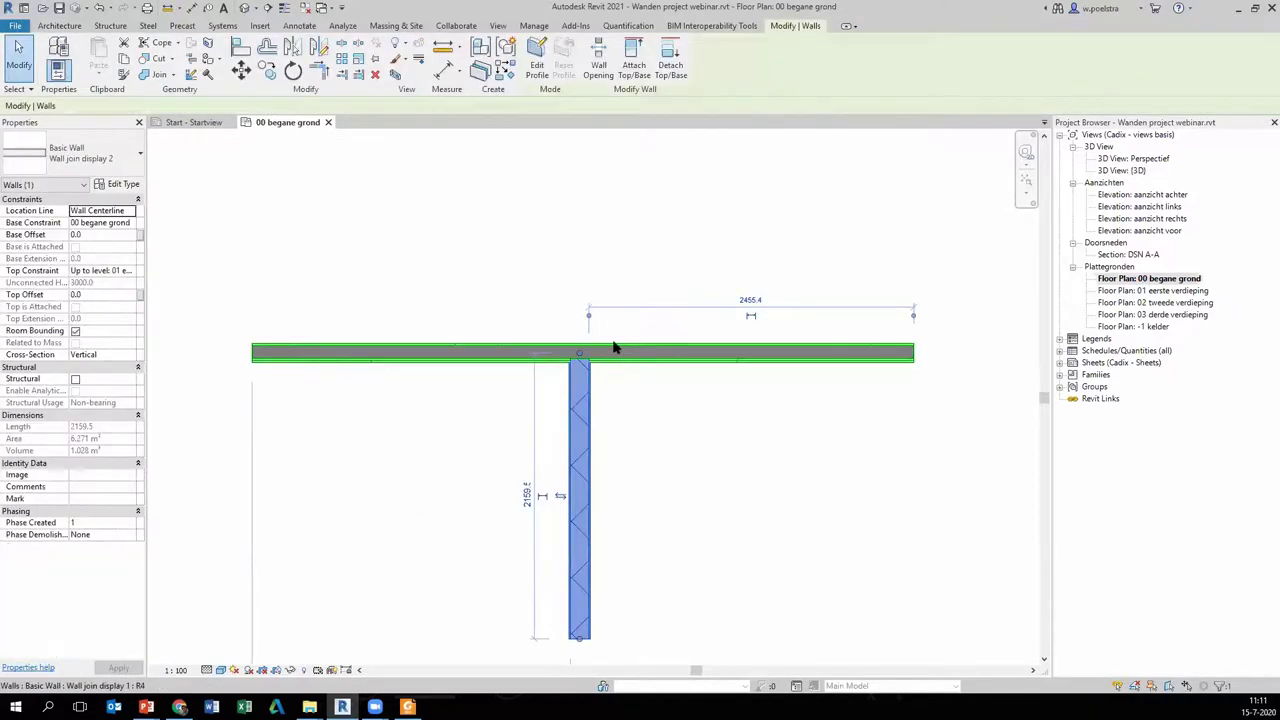
scroll(614, 347, "up", 2)
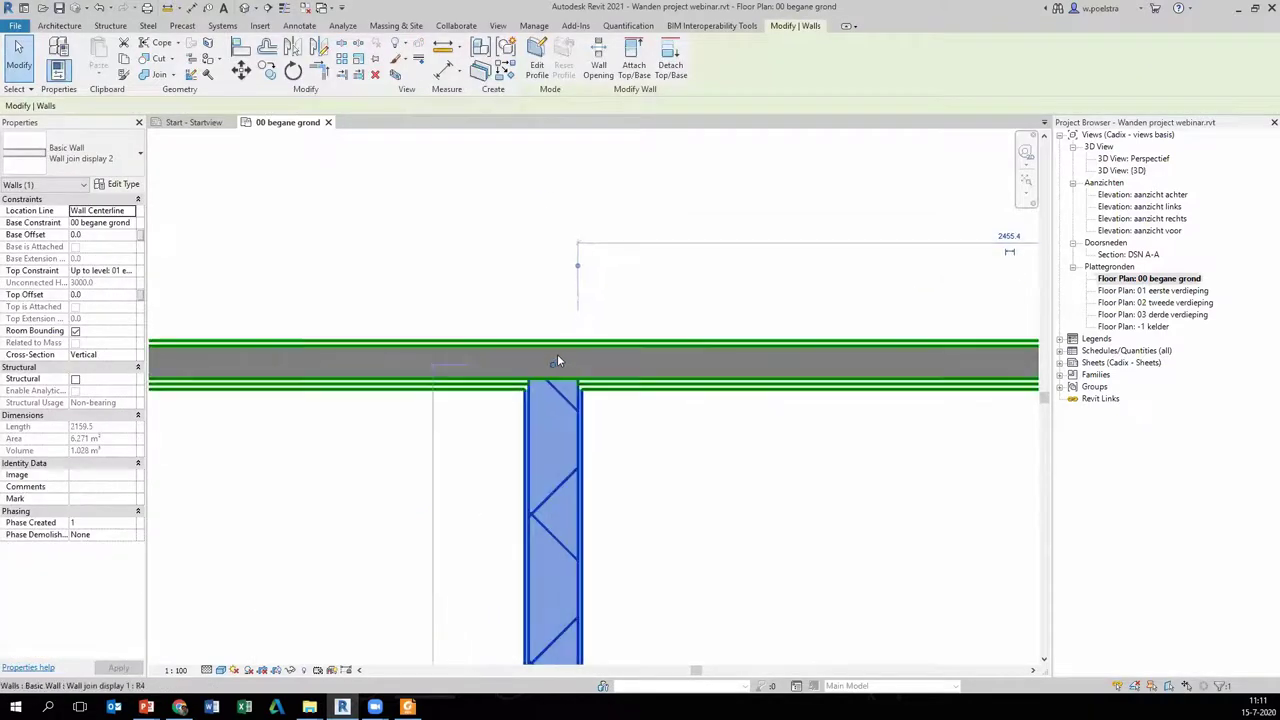
scroll(557, 354, "down", 2)
scroll(557, 303, "up", 1)
scroll(546, 342, "down", 2)
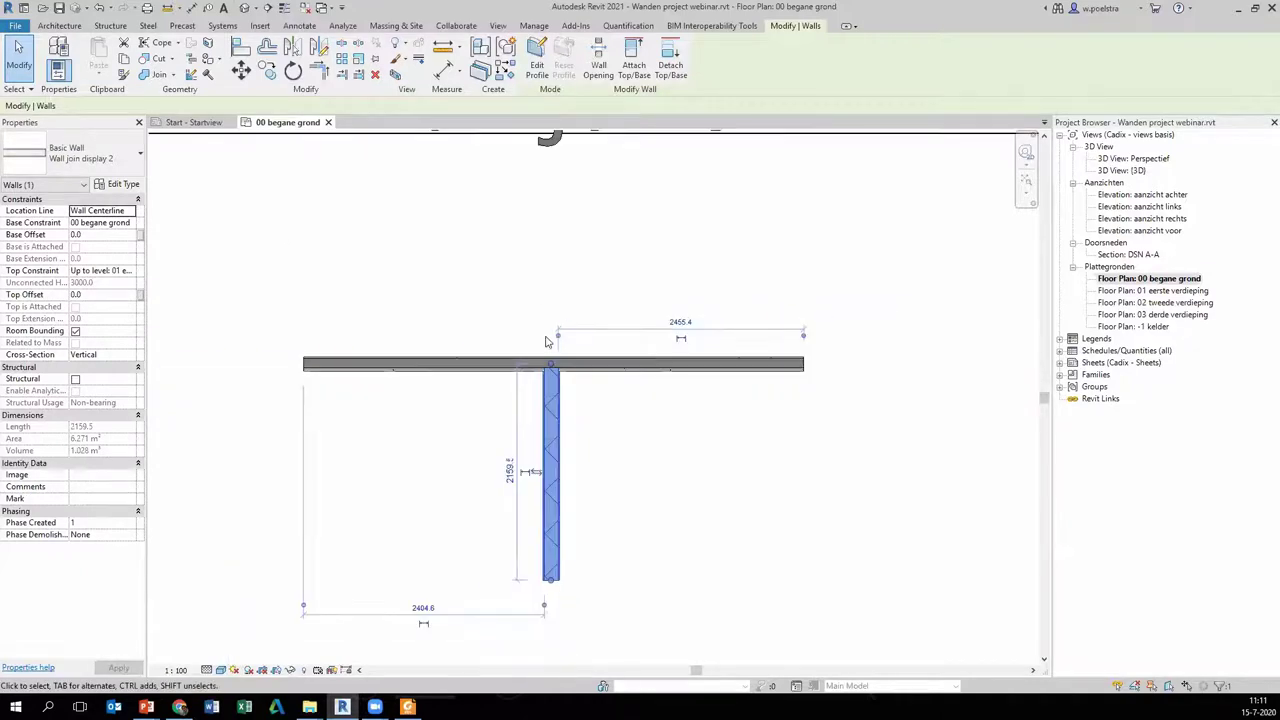
scroll(540, 362, "up", 1)
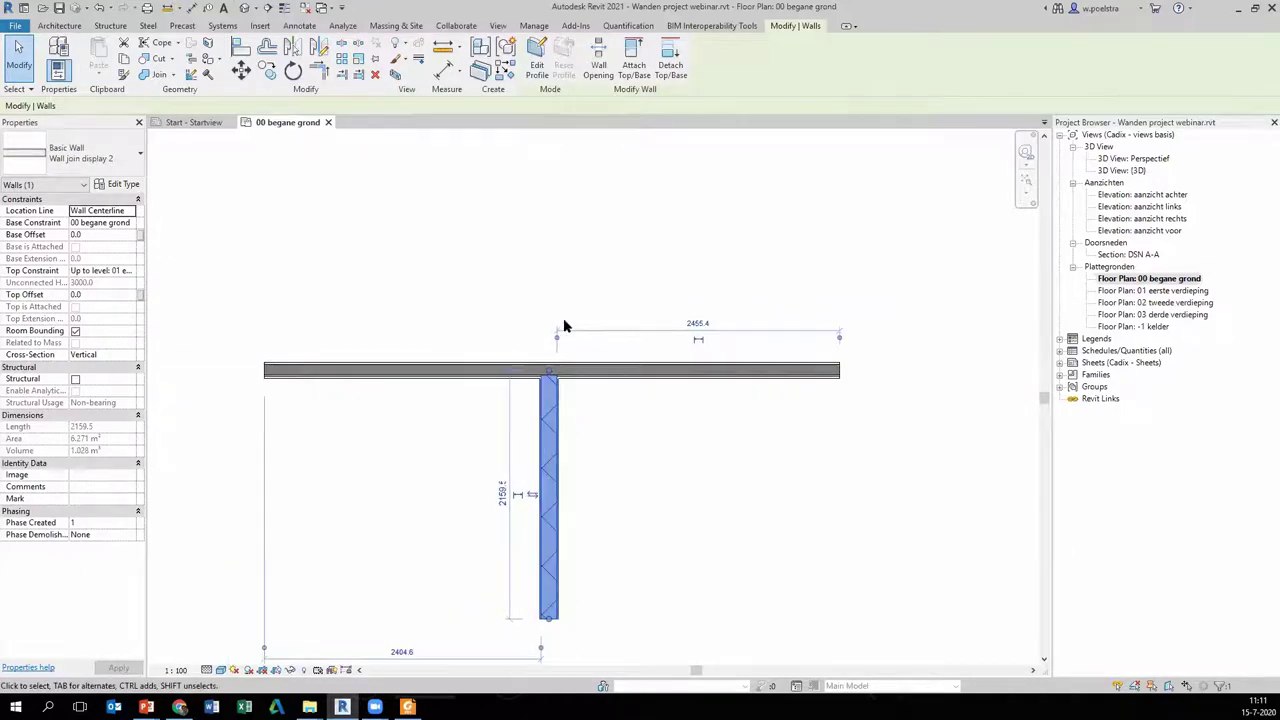
scroll(540, 365, "up", 1)
scroll(539, 370, "up", 2)
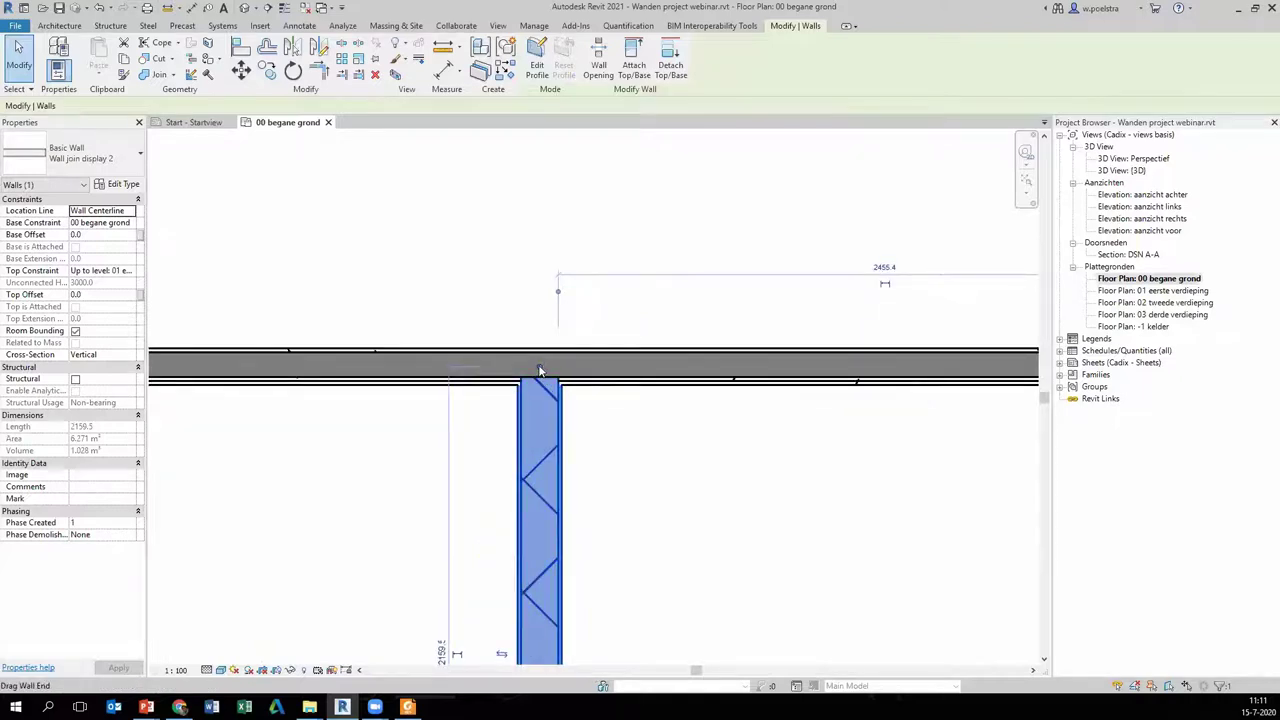
scroll(575, 435, "down", 1)
scroll(565, 400, "down", 1)
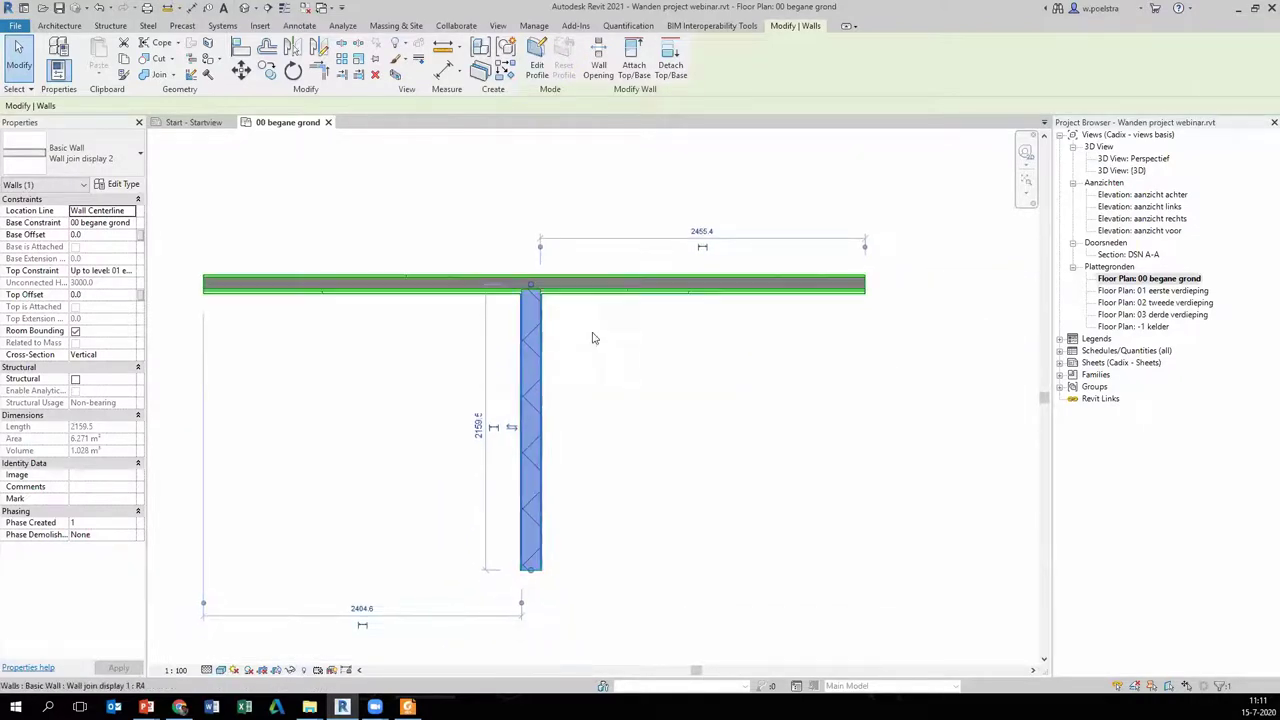
scroll(531, 292, "up", 3)
scroll(531, 300, "up", 2)
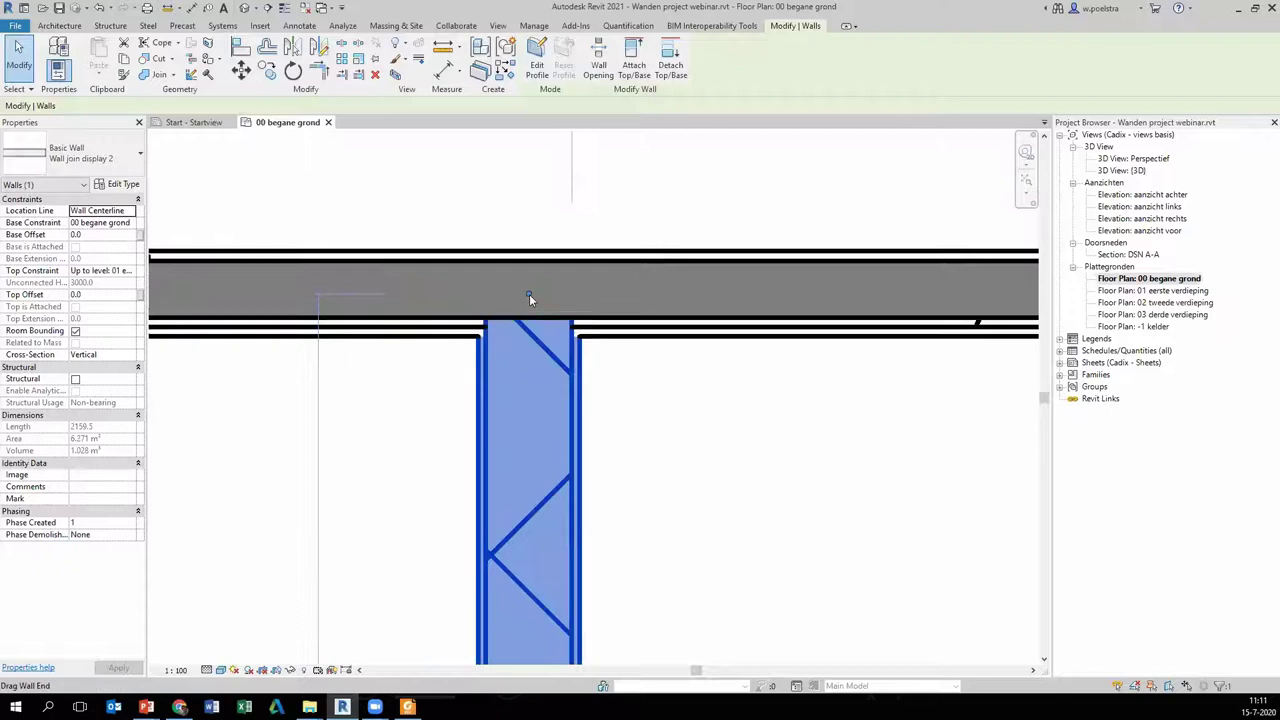
left_click(528, 296)
scroll(540, 296, "down", 2)
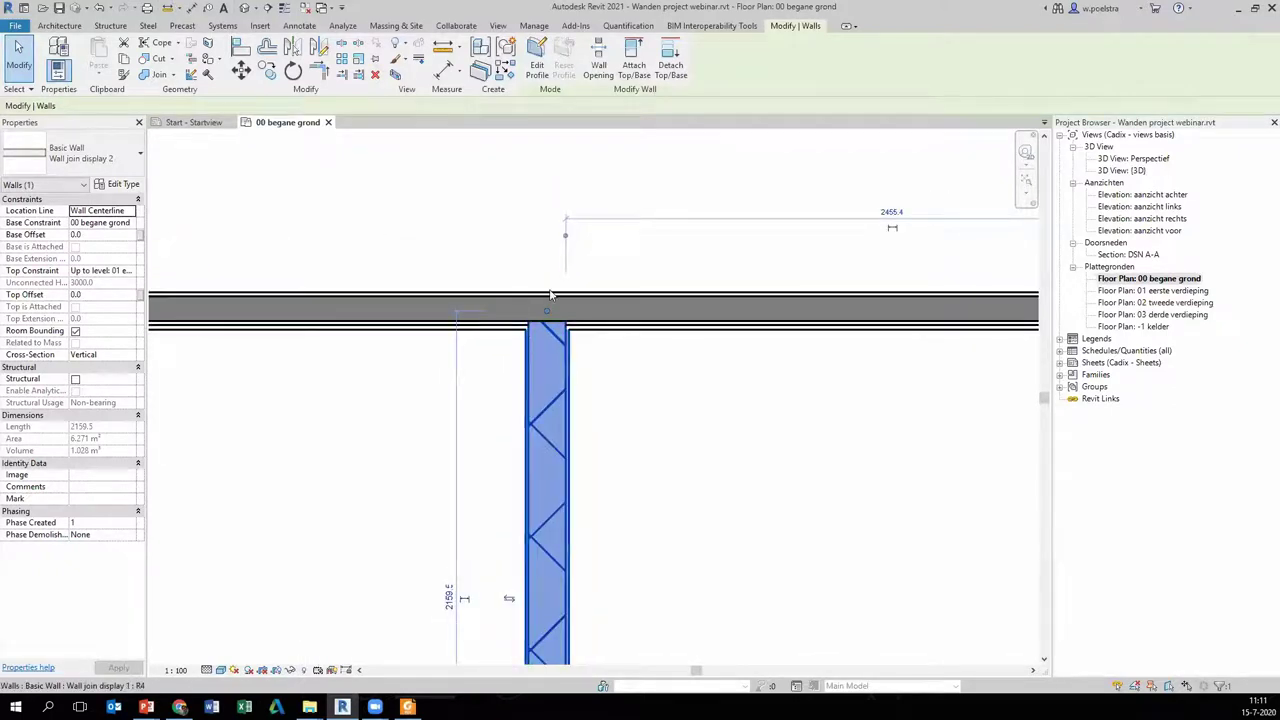
scroll(547, 300, "up", 2)
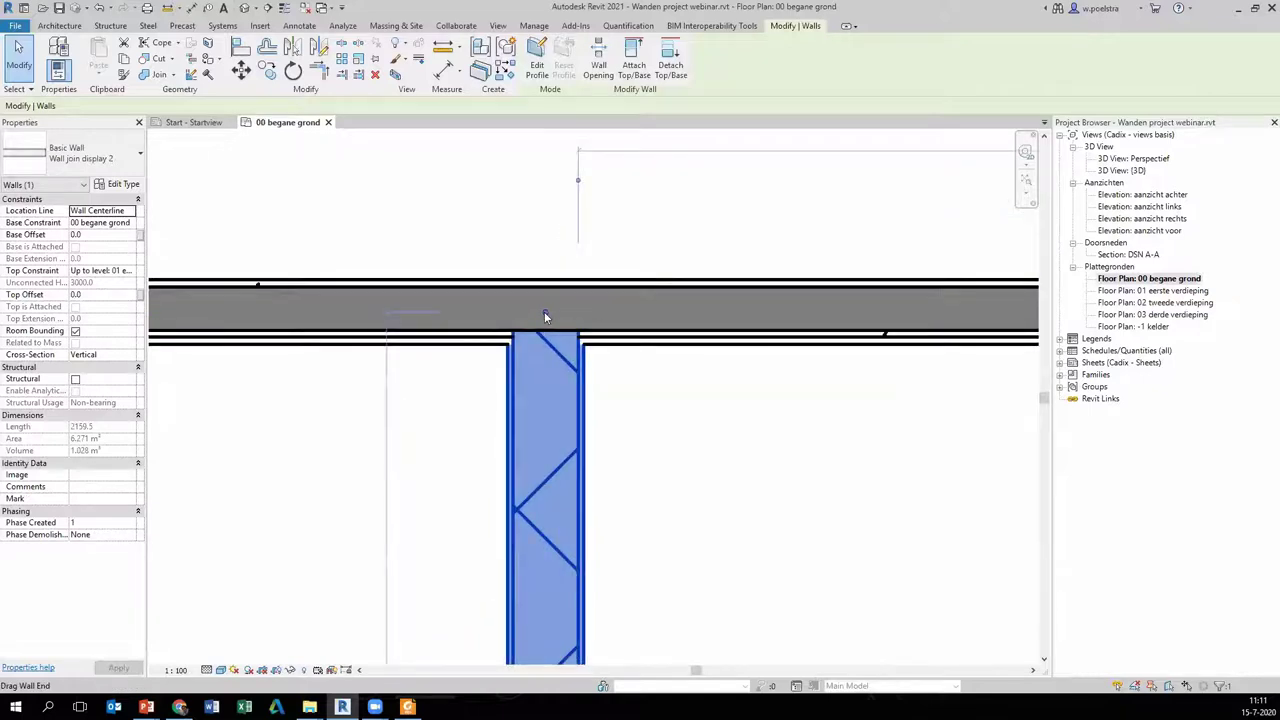
right_click(545, 317)
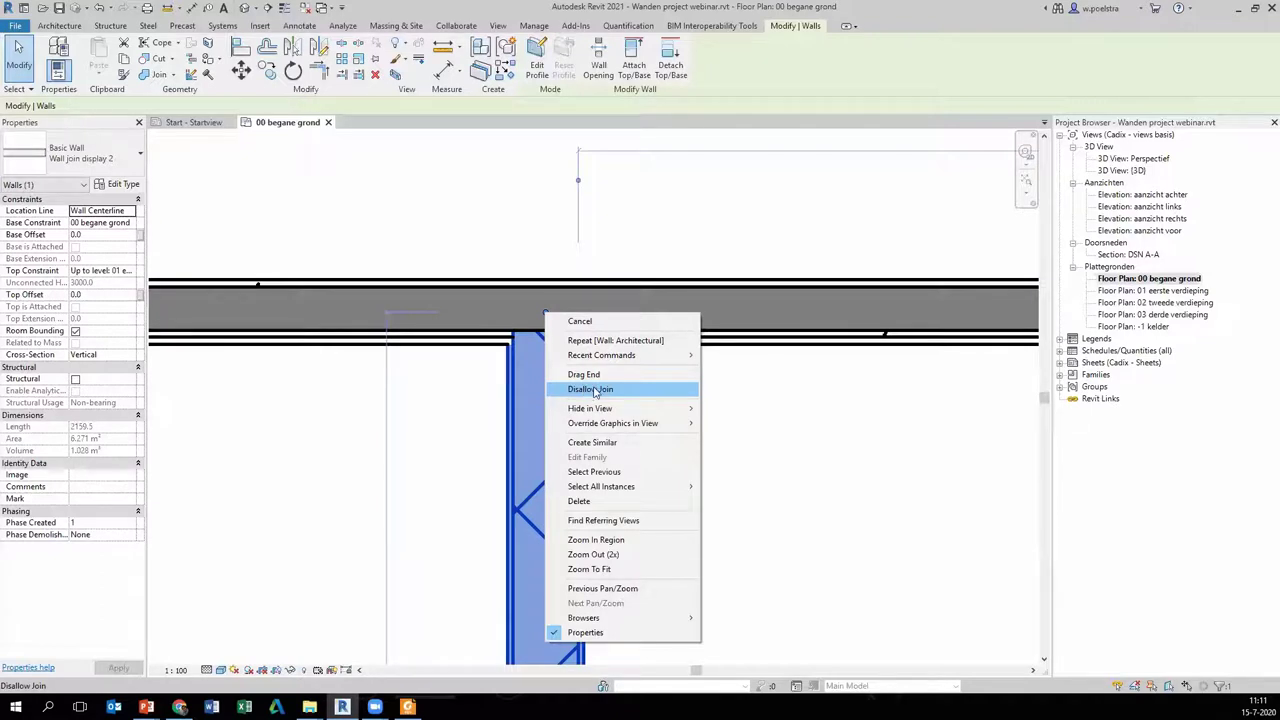
- Disallow the join at the vertical wall's top end, shortening it to 2090.3
left_click(589, 390)
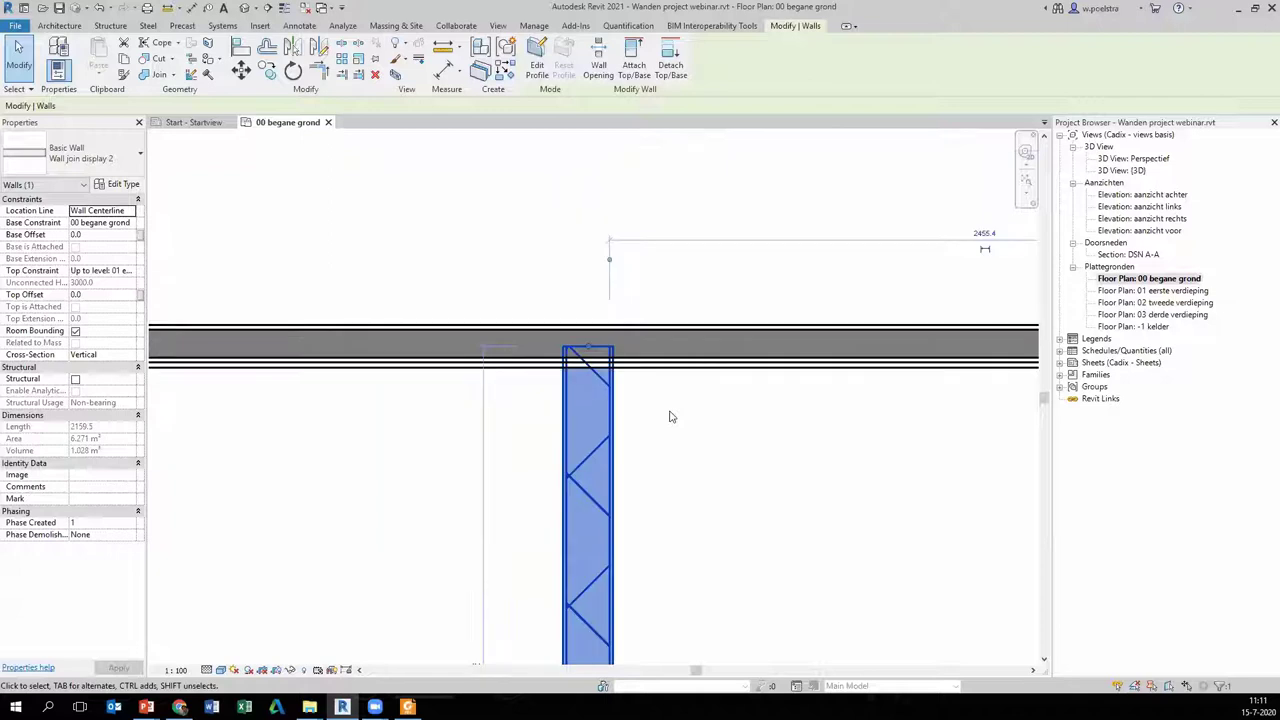
scroll(686, 404, "up", 1)
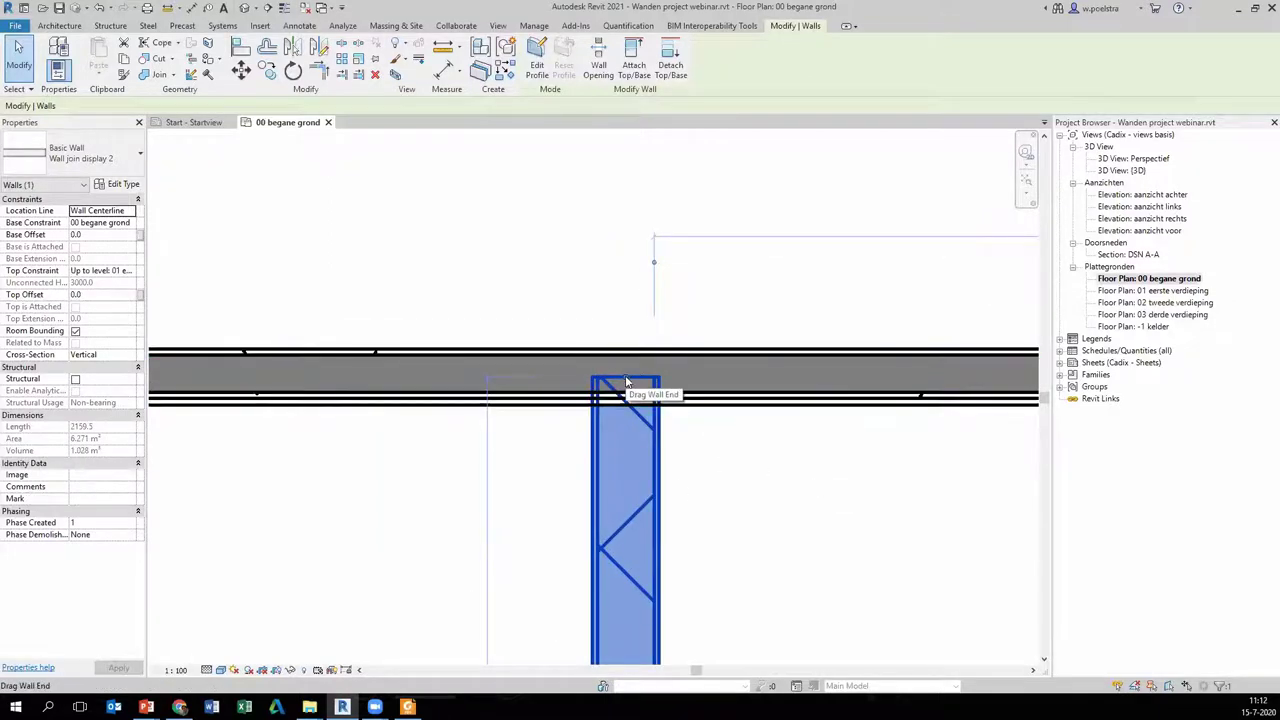
key("r")
key("s")
key("Escape")
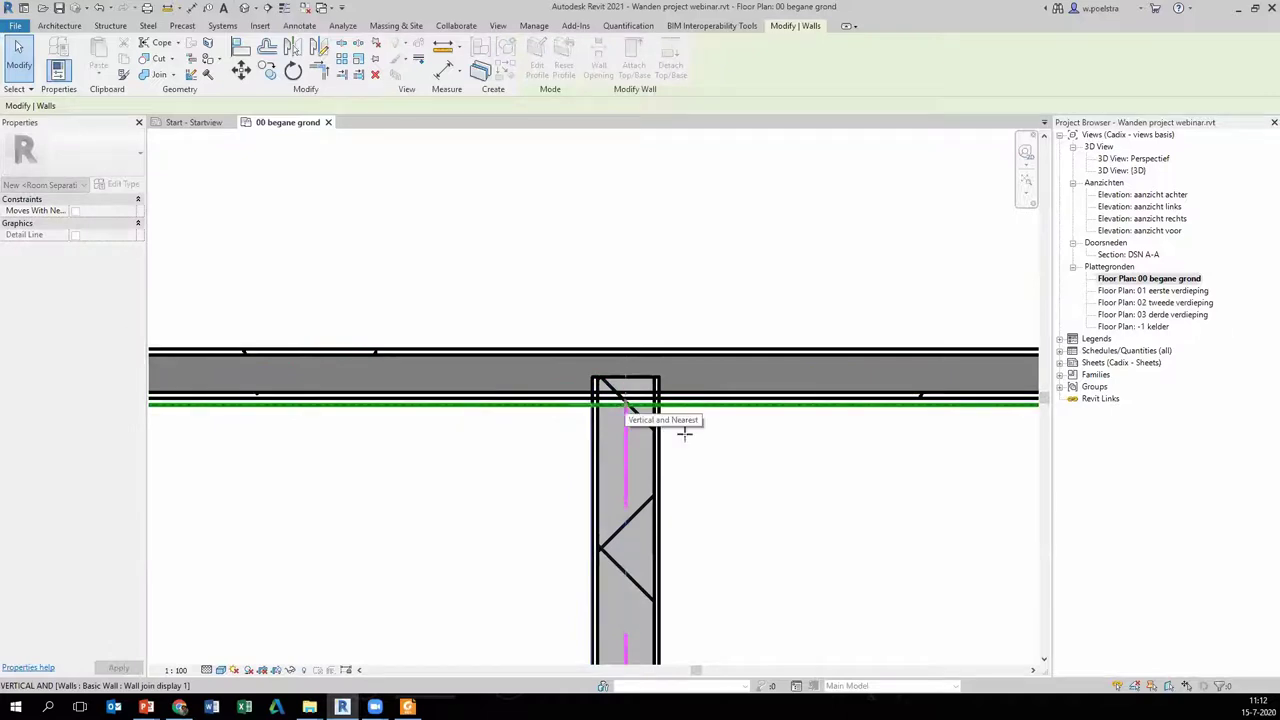
left_click(640, 420)
scroll(750, 535, "down", 2)
middle_click_drag(750, 535, 694, 420)
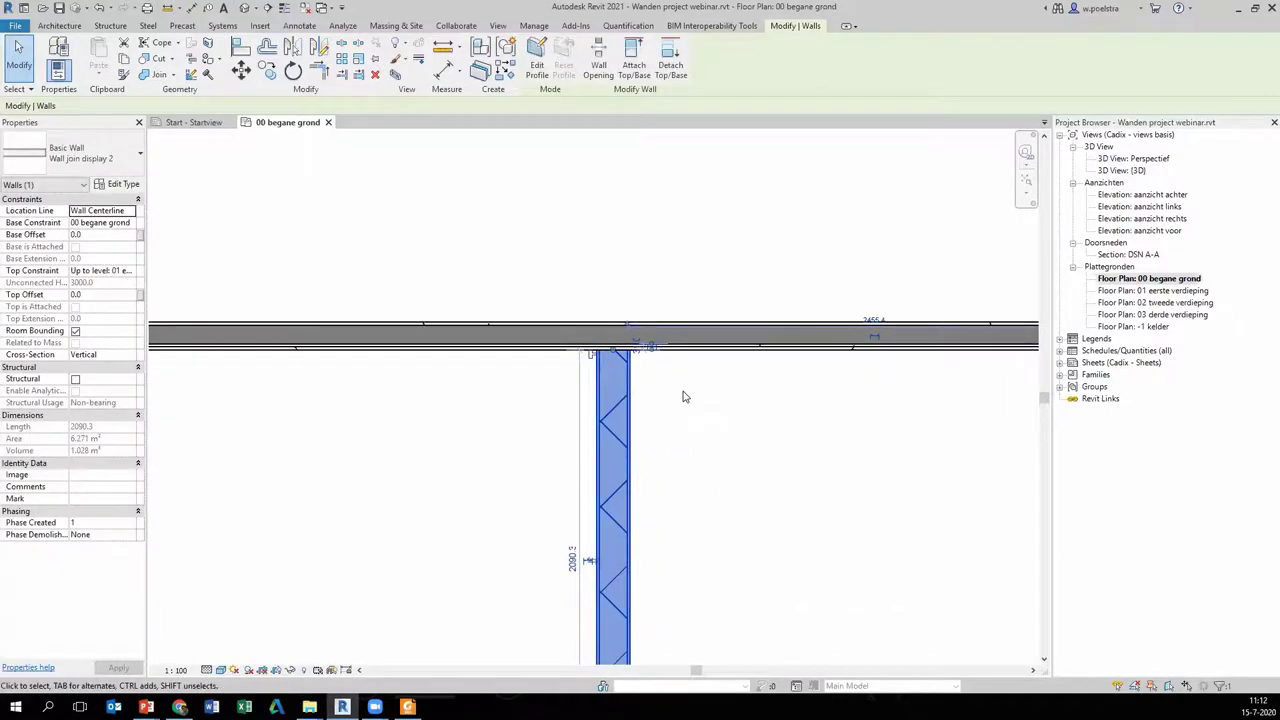
key("Escape")
- Switch the view's detail level to Coarse
left_click(206, 670)
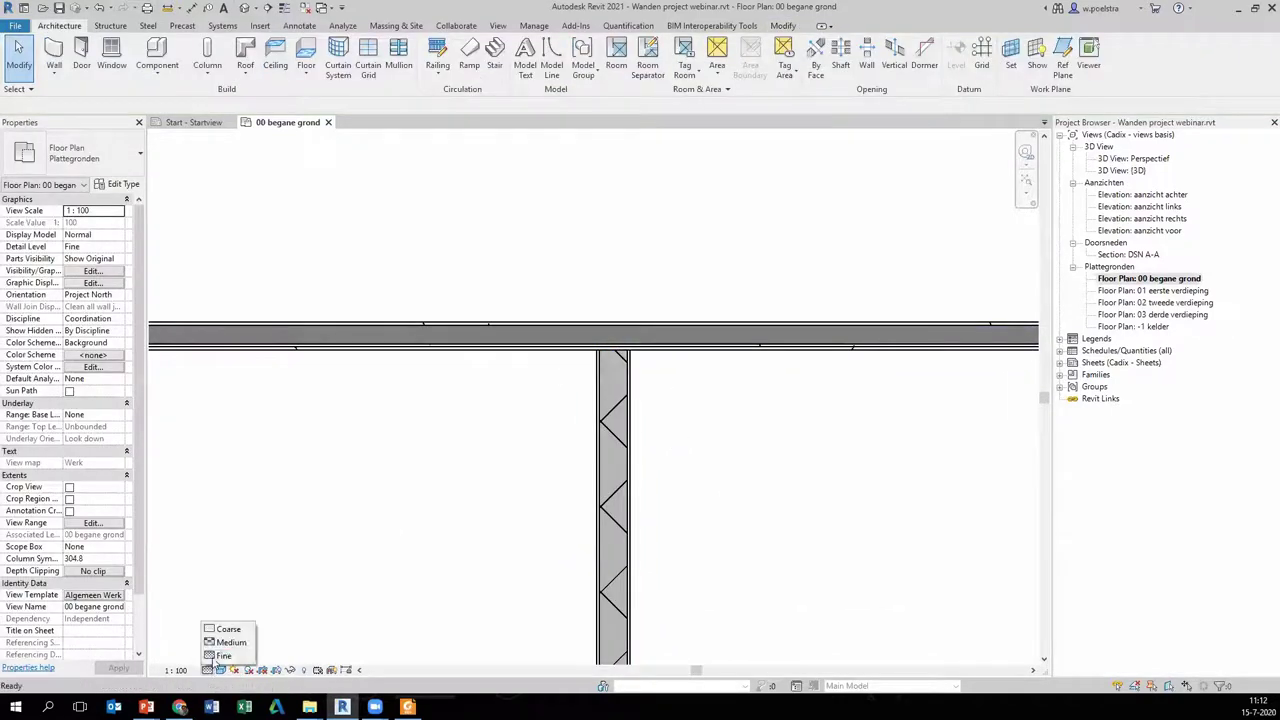
left_click(225, 630)
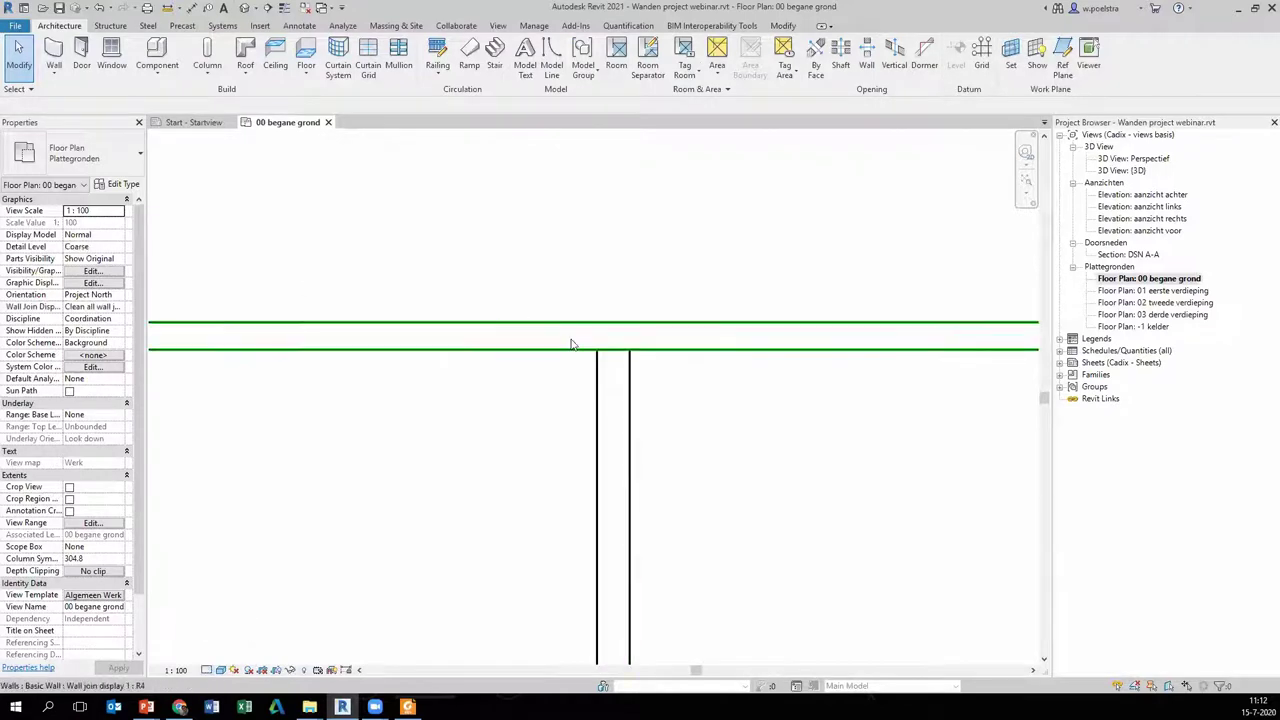
left_click(624, 366)
scroll(660, 360, "up", 2)
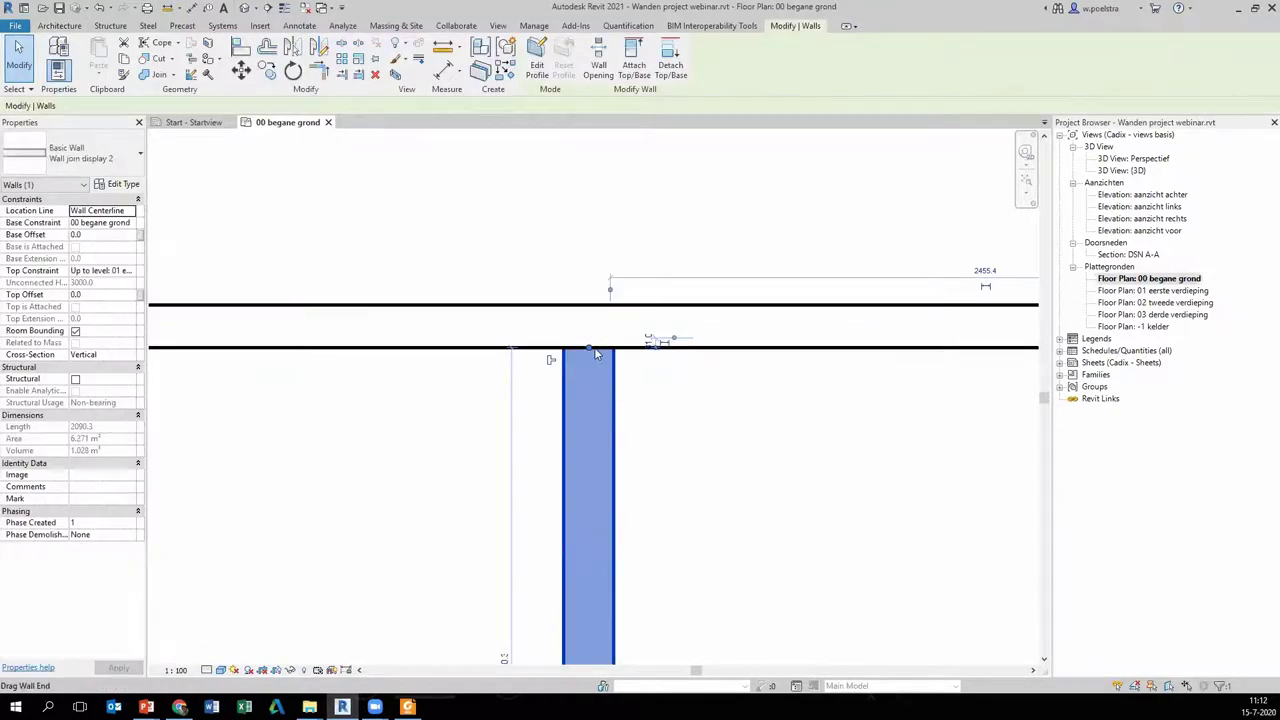
left_click(736, 372)
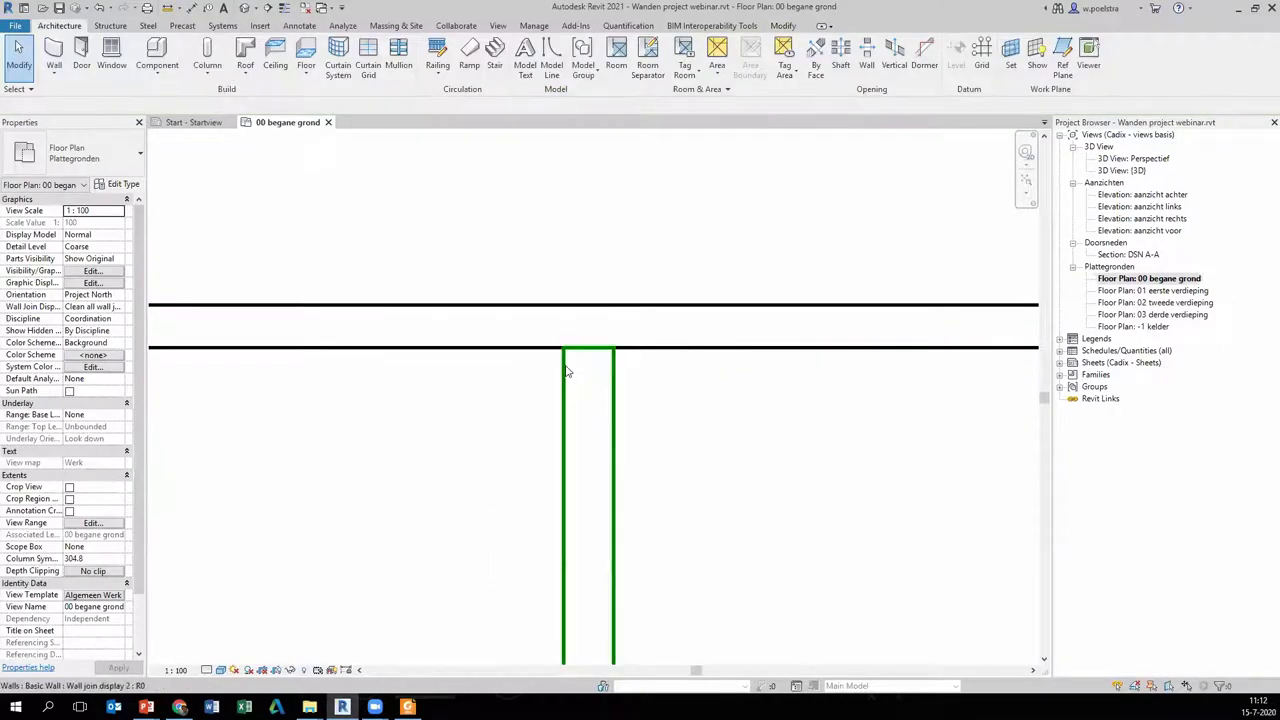
- Allow the vertical wall's top end to join the horizontal wall again
left_click(560, 356)
scroll(556, 358, "up", 2)
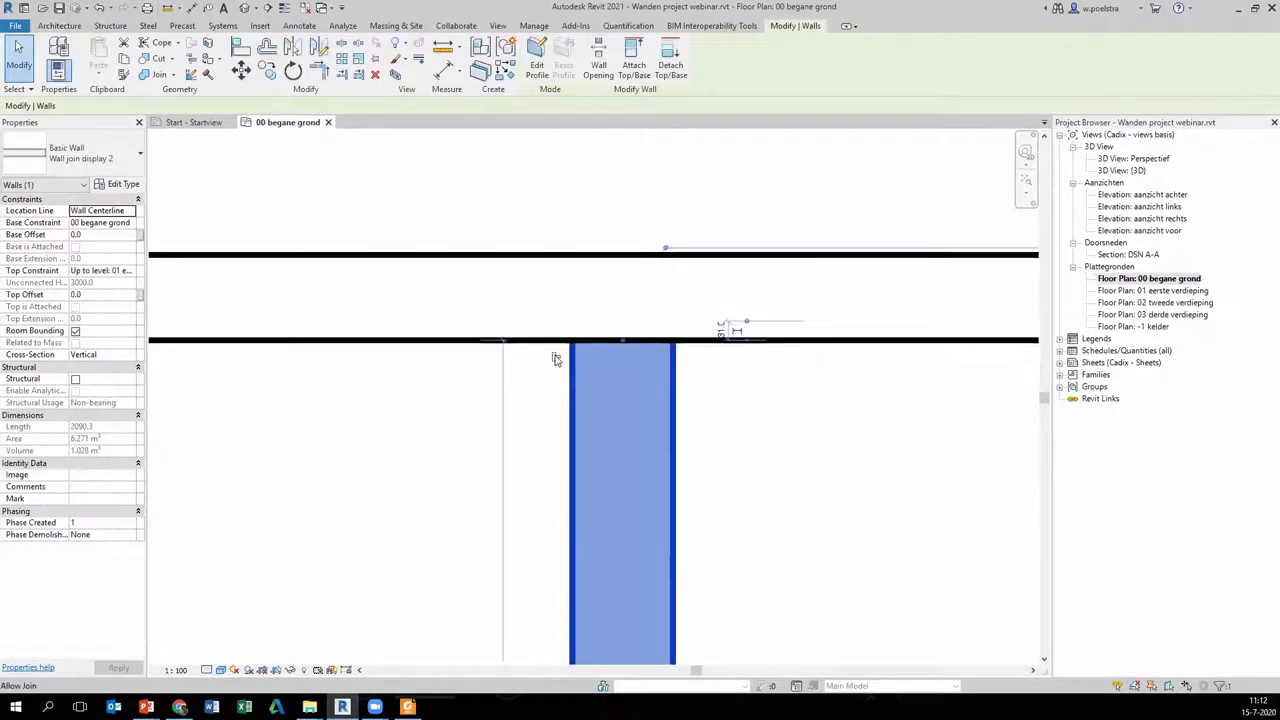
left_click(556, 360)
scroll(730, 400, "down", 2)
left_click(680, 376)
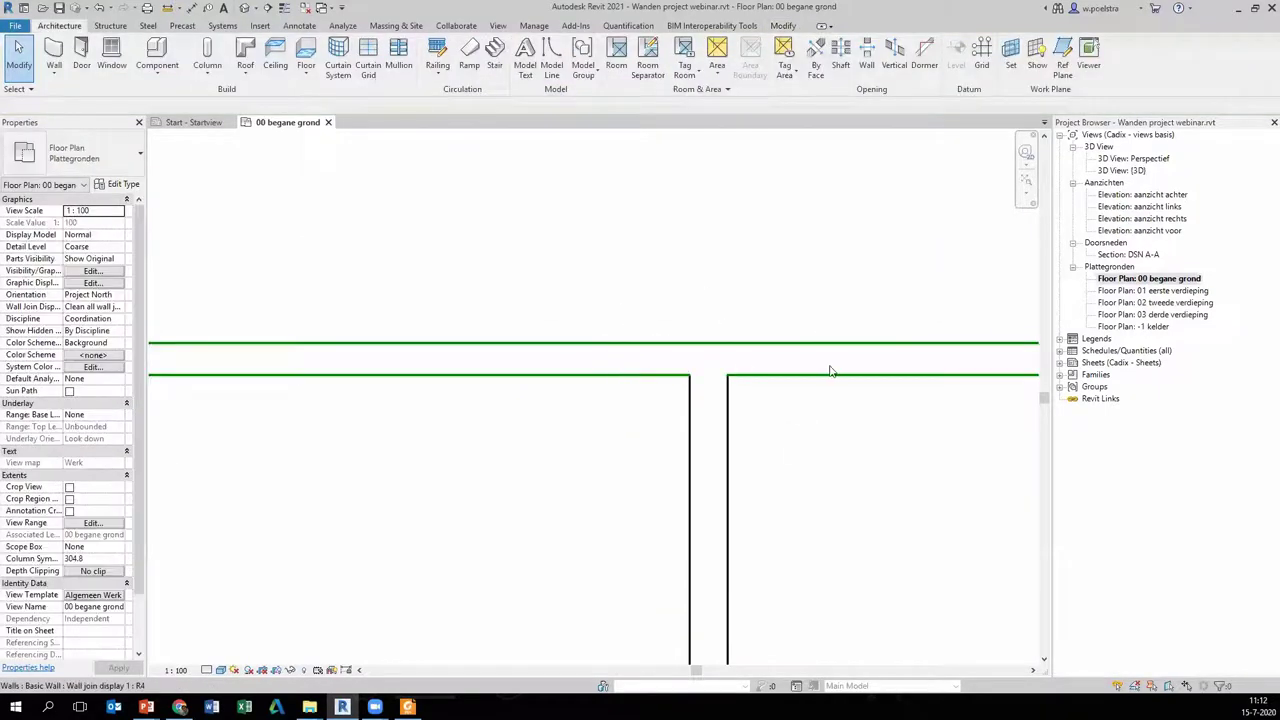
scroll(643, 358, "down", 3)
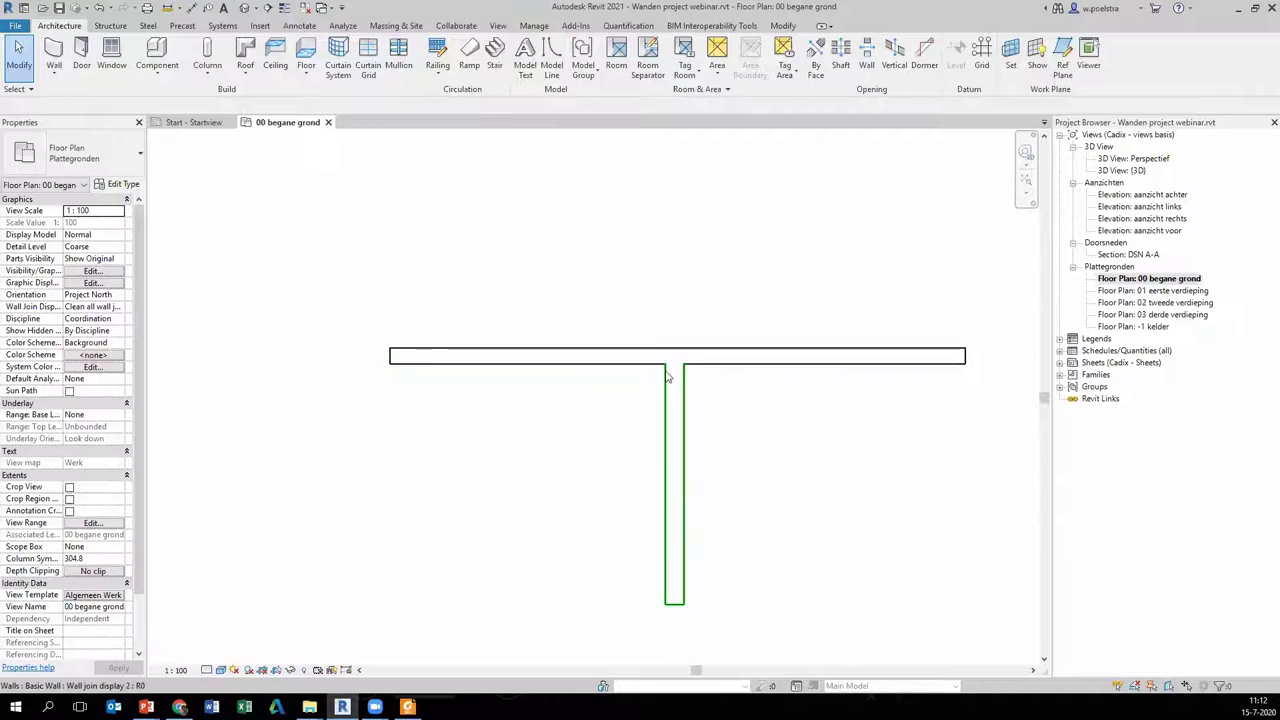
scroll(748, 369, "up", 2)
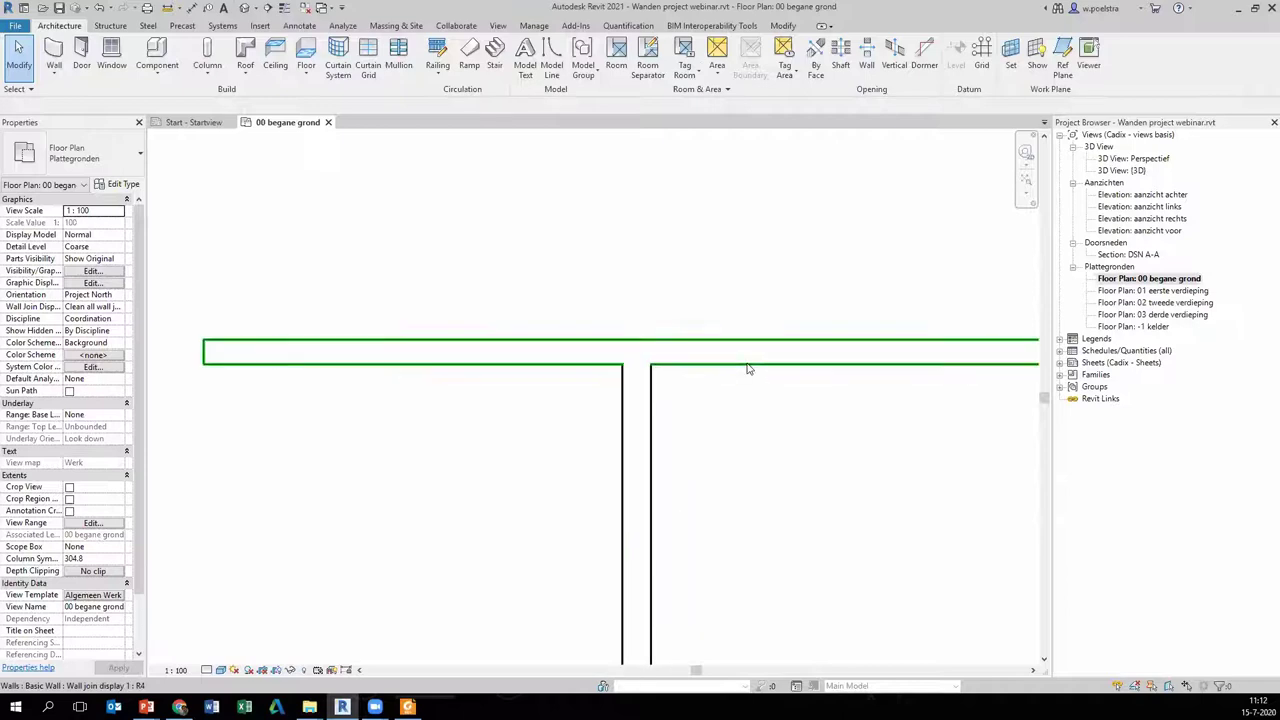
- Set the view's detail level back to Fine
left_click(208, 670)
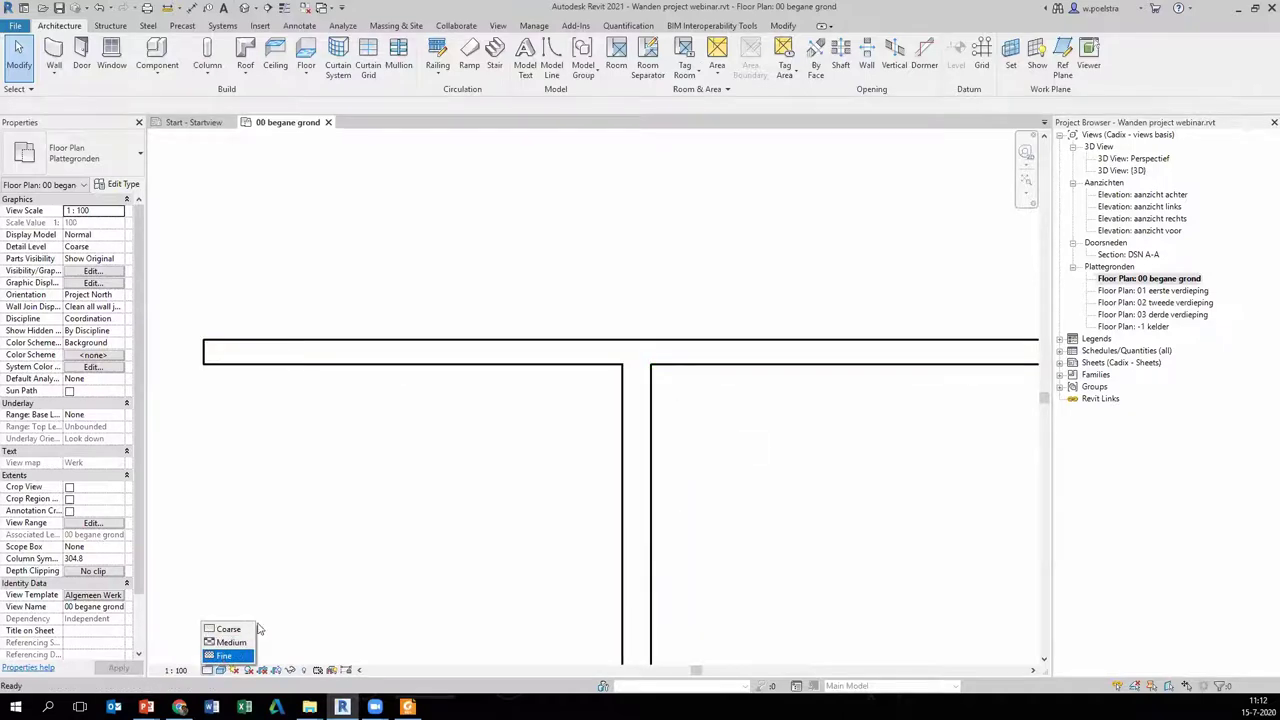
left_click(225, 657)
scroll(578, 422, "down", 2)
scroll(578, 422, "down", 2)
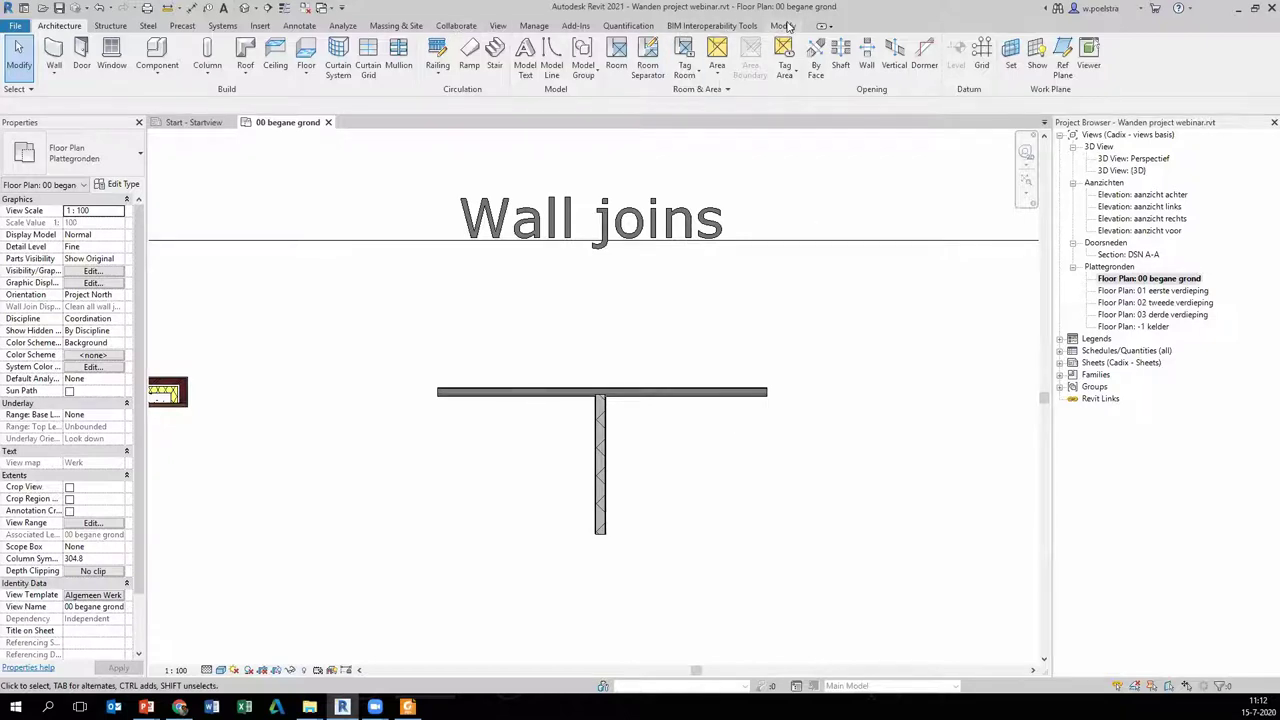
- Use the Modify tab's Wall Joins tool on the T-junction, currently a Butt join
left_click(785, 26)
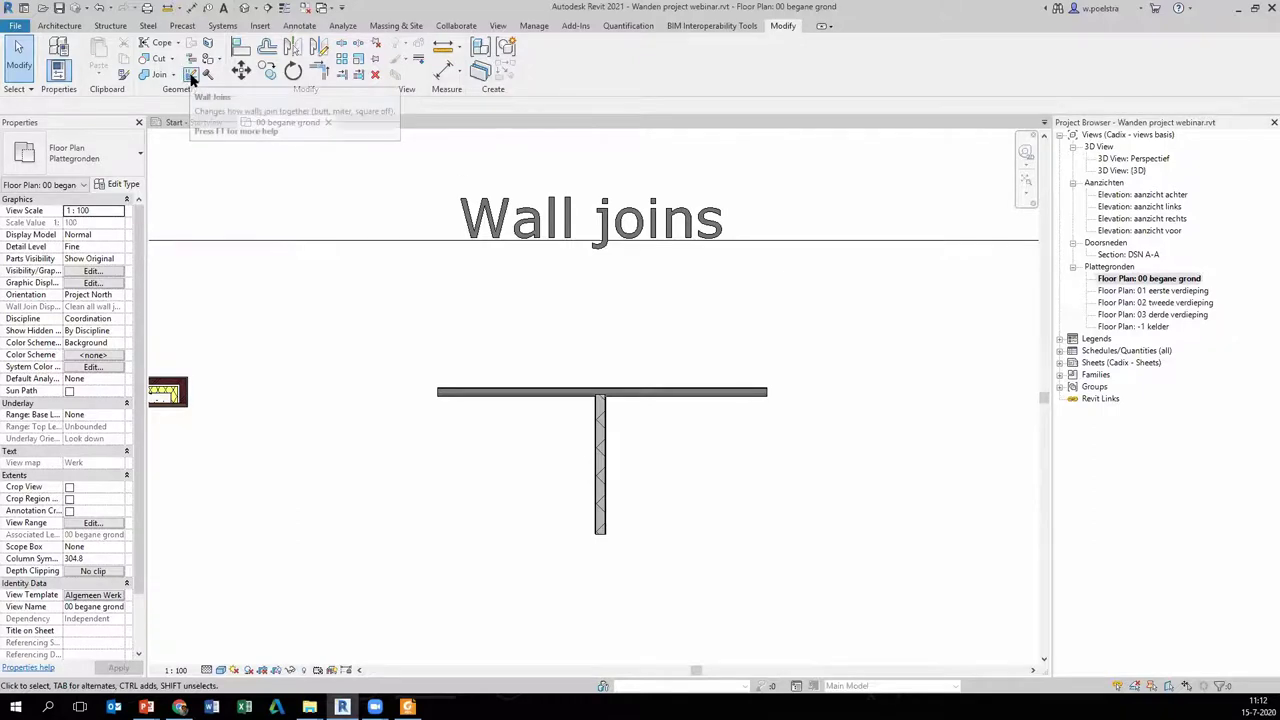
mouse_move(191, 75)
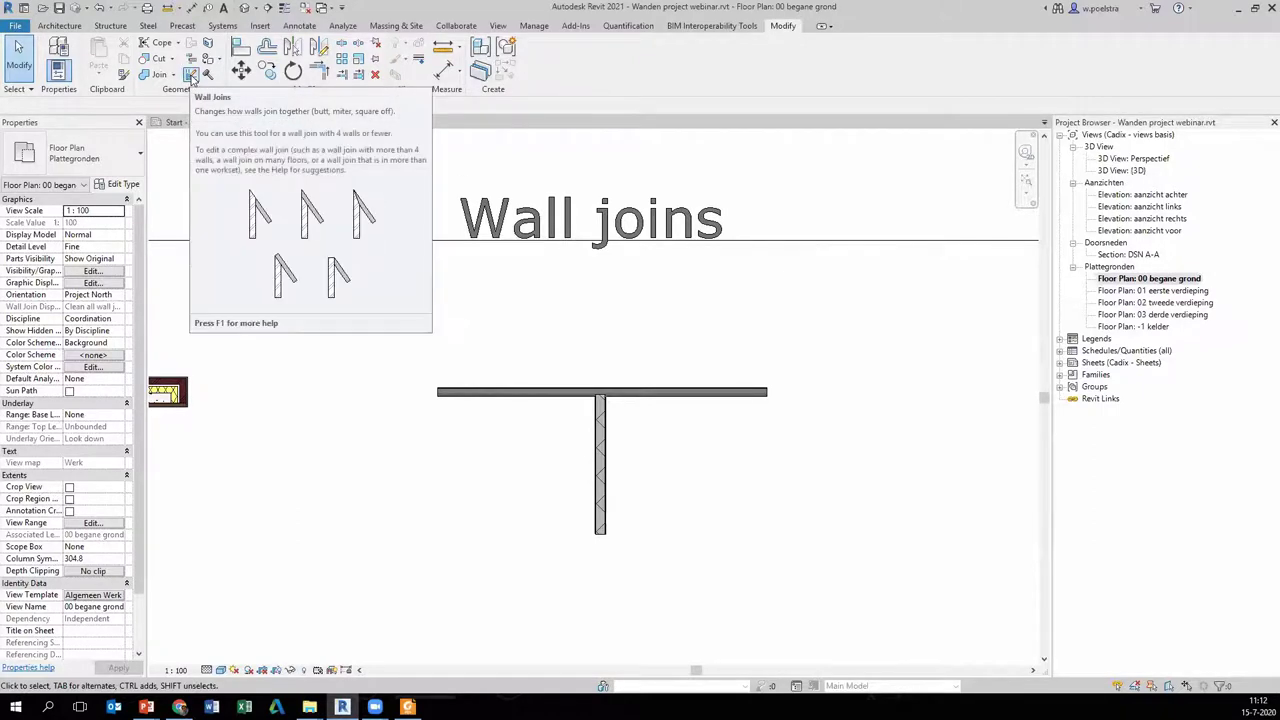
left_click(191, 76)
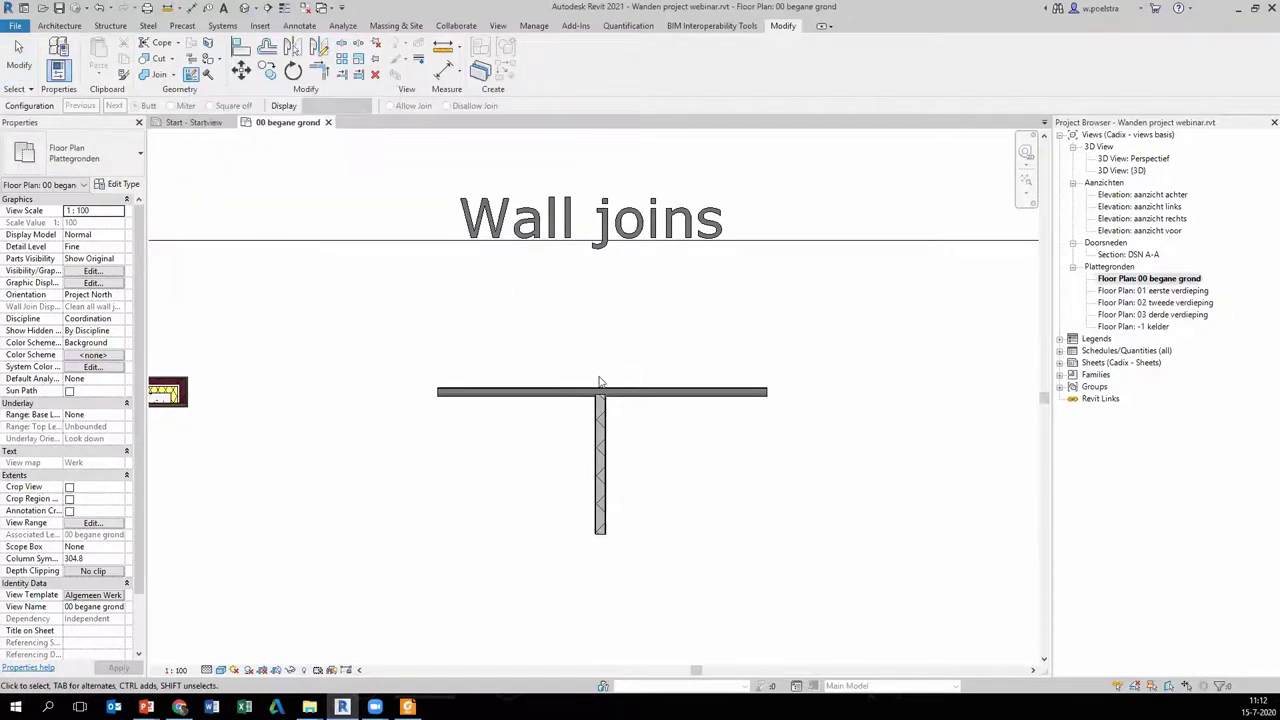
scroll(598, 400, "down", 2)
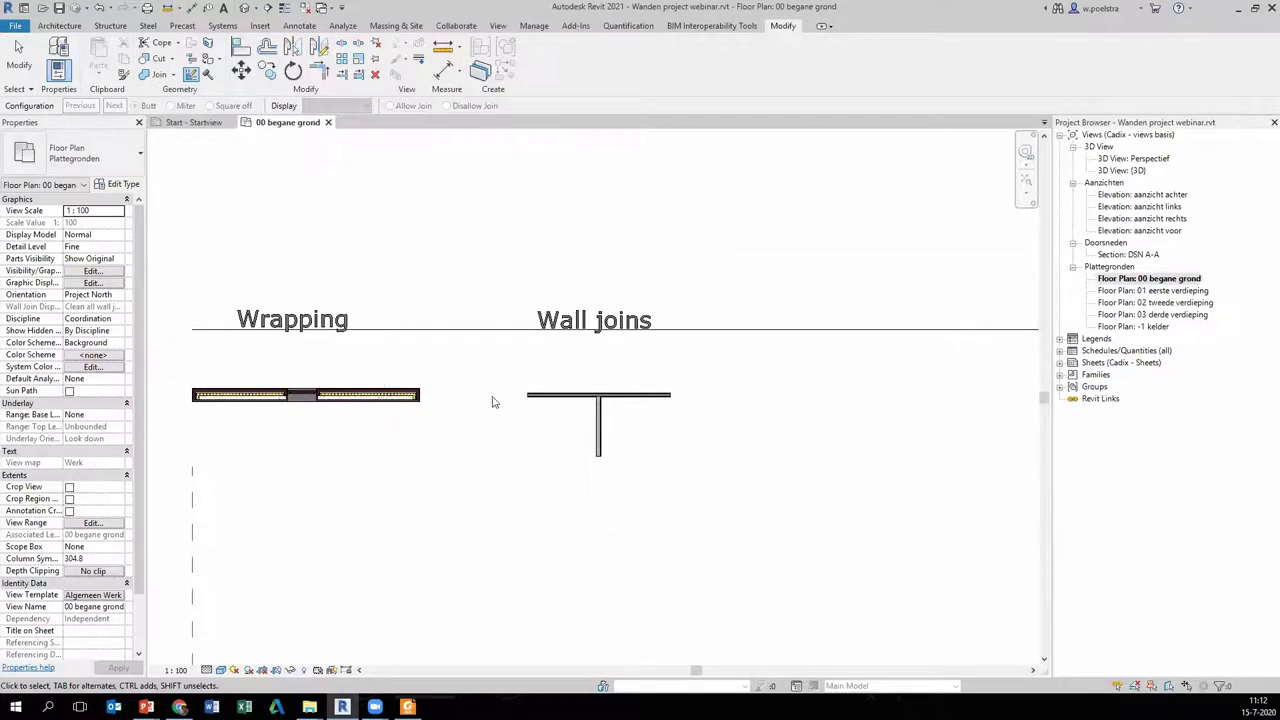
scroll(606, 392, "up", 1)
scroll(606, 392, "up", 1)
left_click(607, 393)
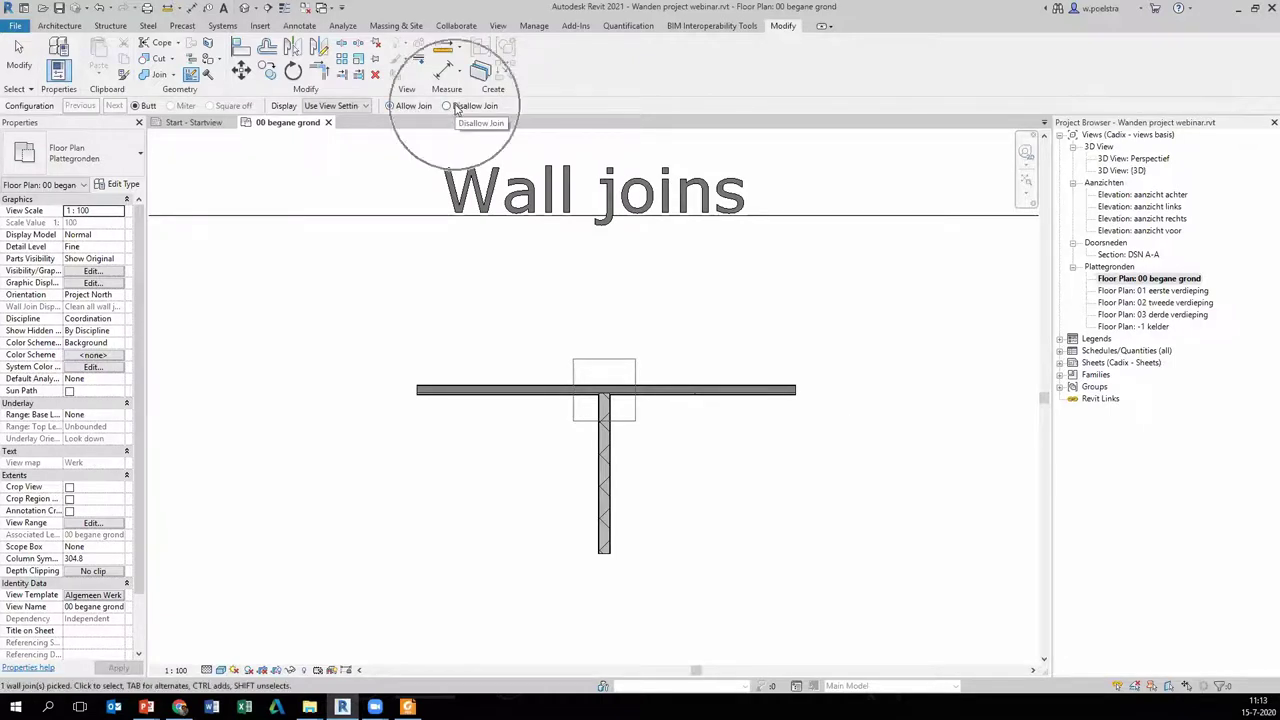
- Compare Clean Join and Don't Clean Join displays for the T-junction, keeping Don't Clean Join
left_click(362, 106)
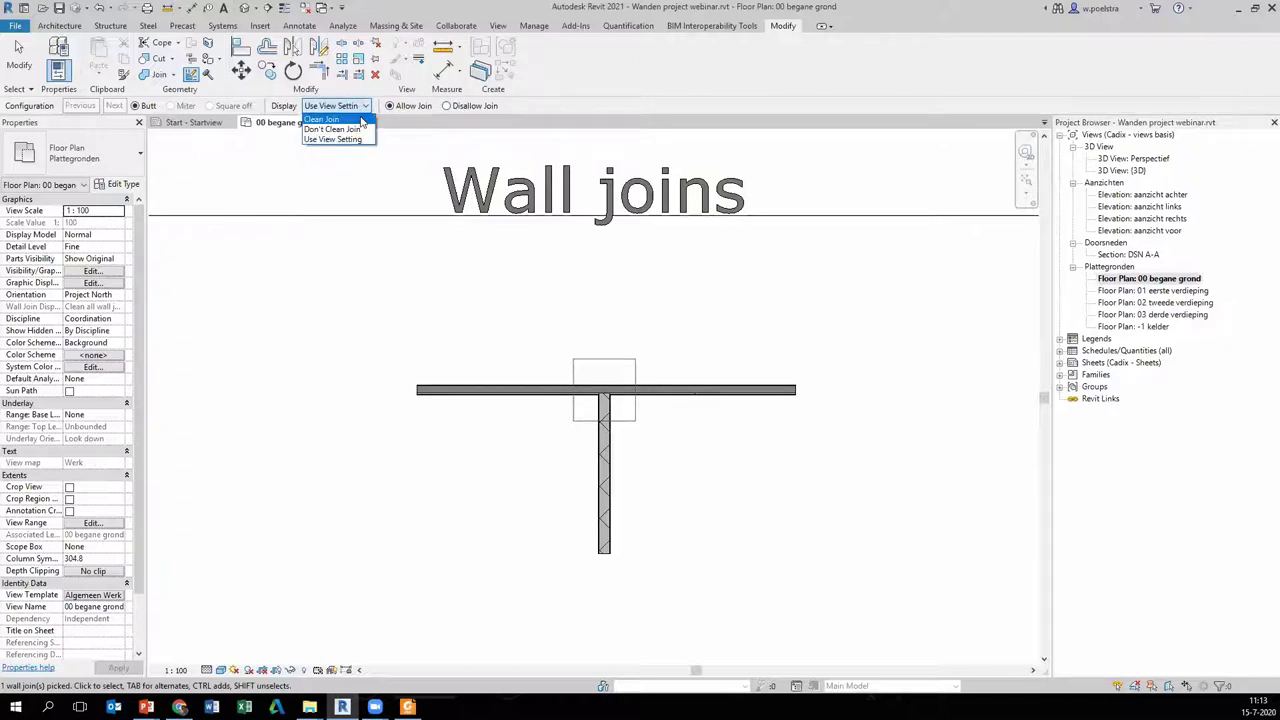
left_click(362, 120)
left_click(366, 106)
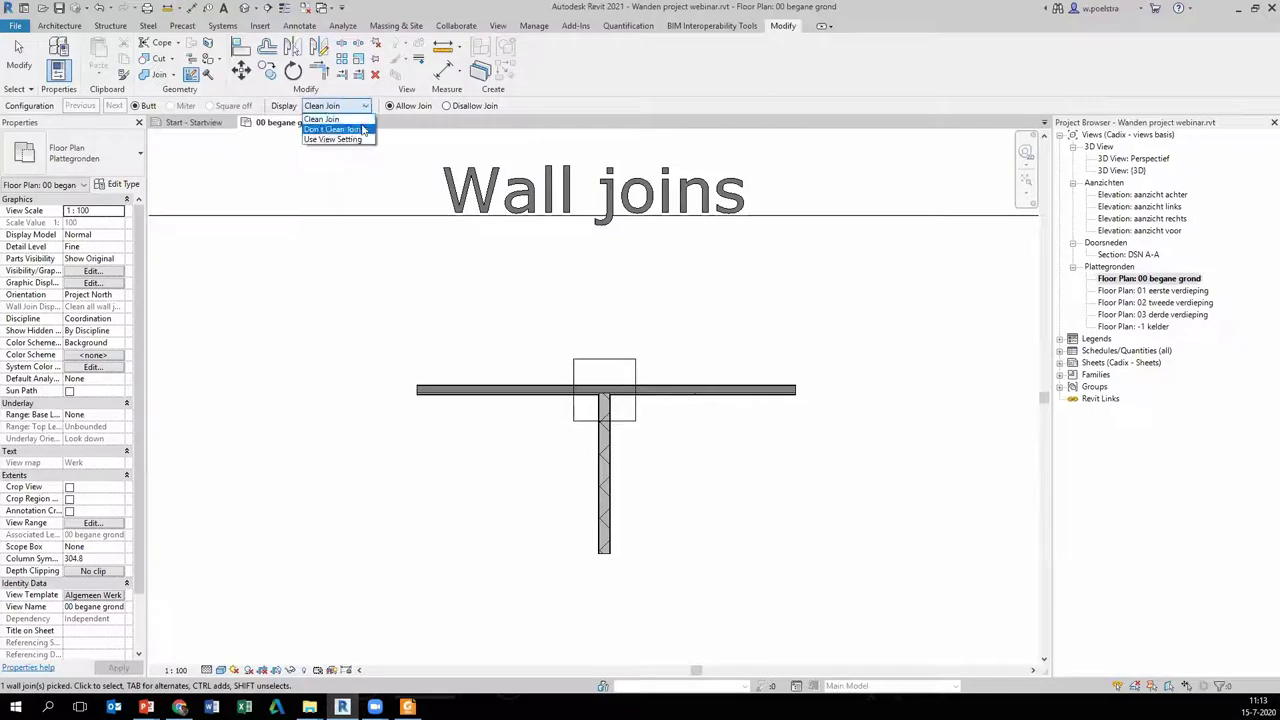
left_click(362, 129)
scroll(500, 380, "up", 3)
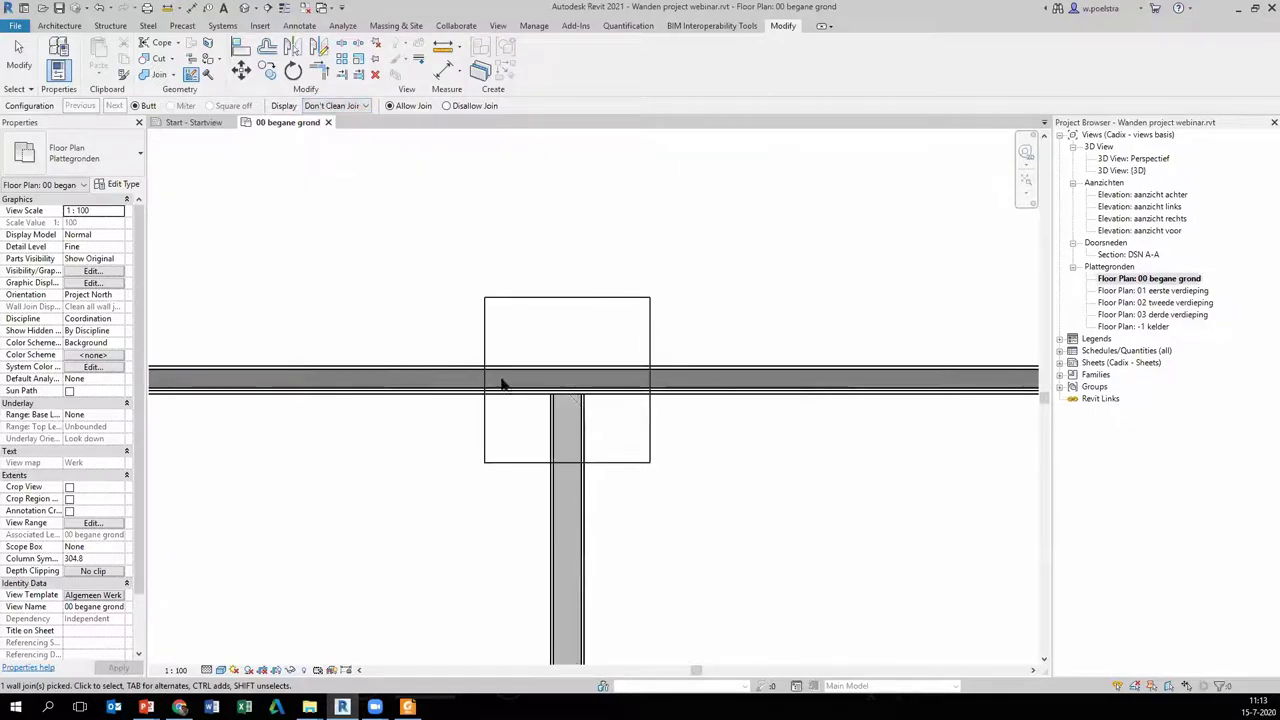
left_click(350, 106)
left_click(350, 121)
left_click(350, 106)
left_click(345, 129)
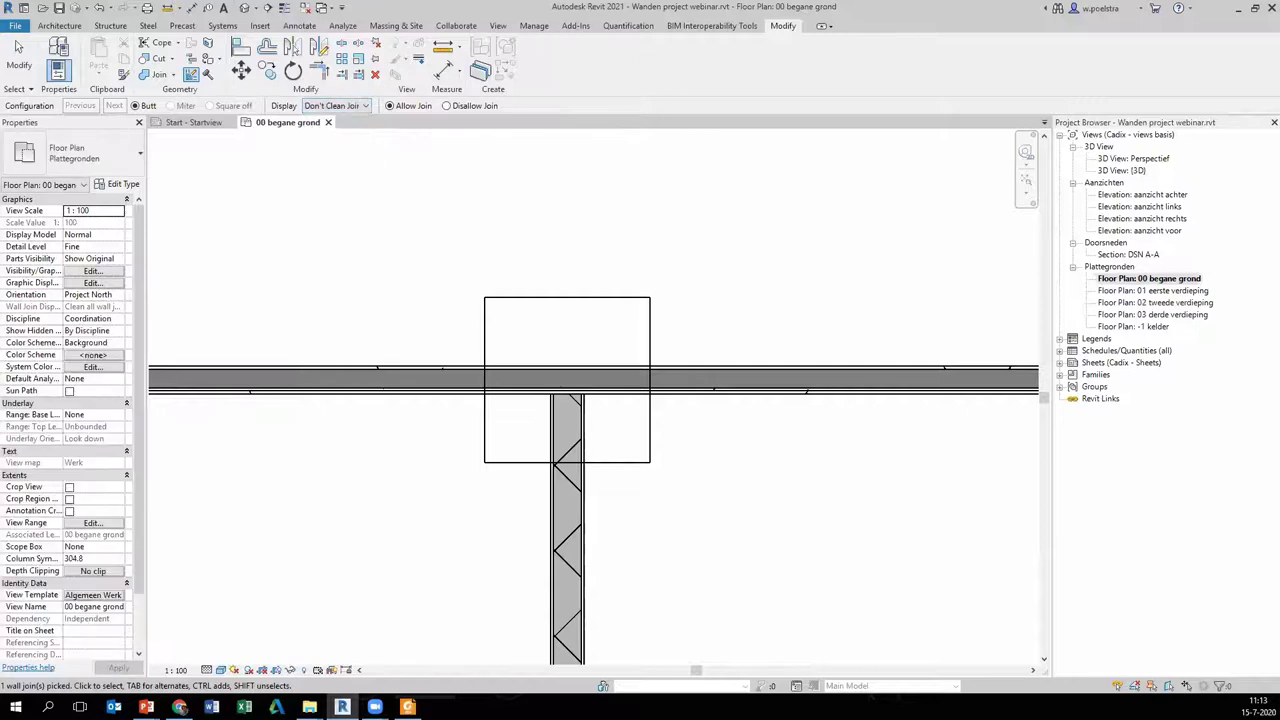
- At Coarse detail, re-pick the T-junction and set its display to Don't Clean Join
left_click(207, 670)
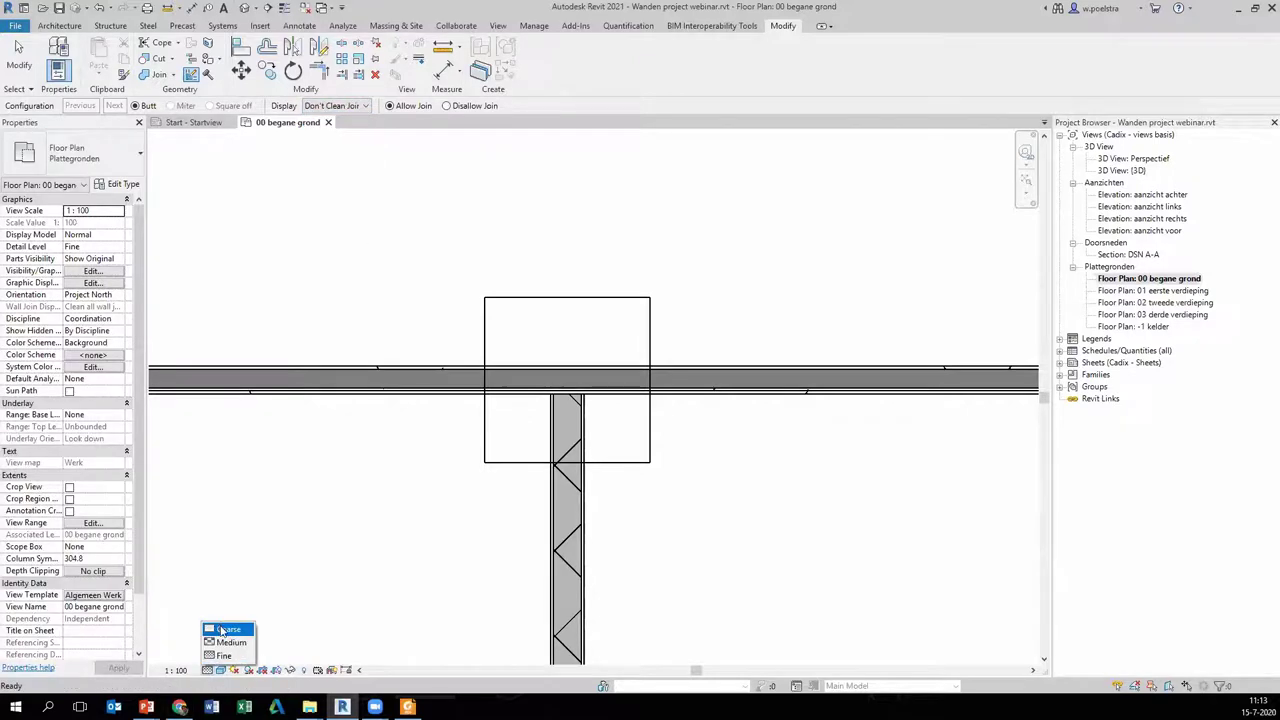
left_click(224, 630)
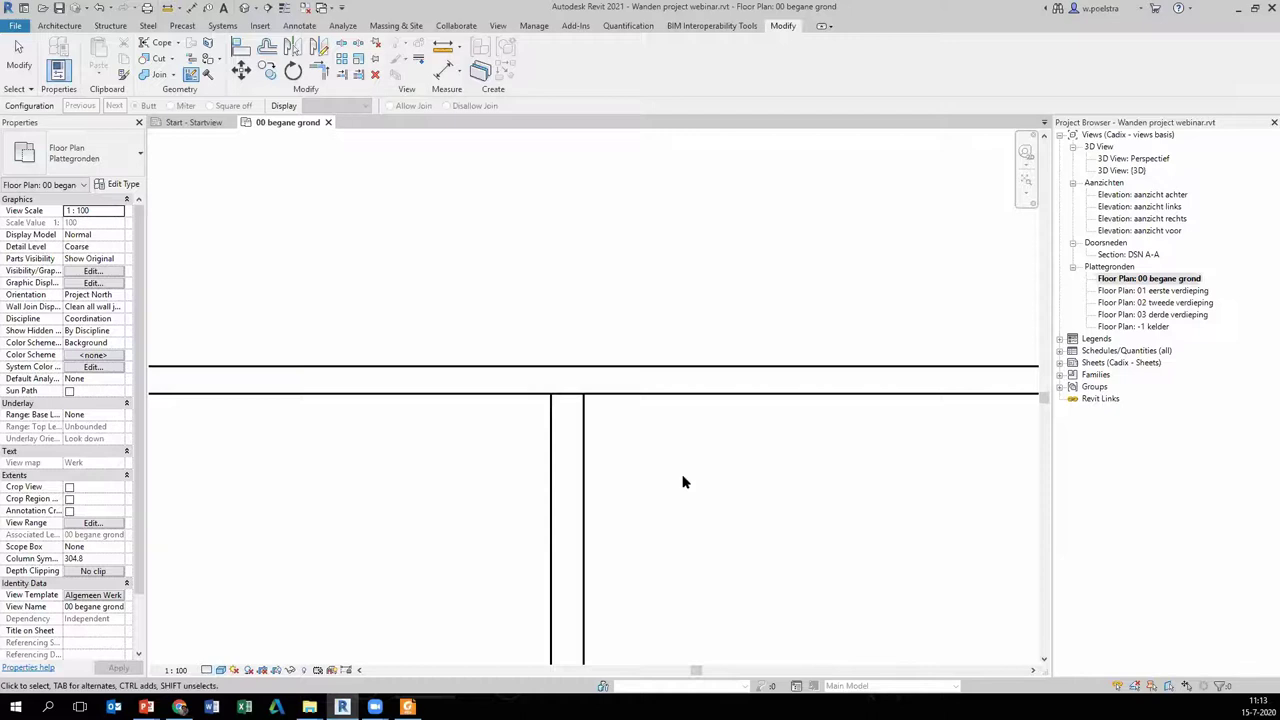
left_click(549, 423)
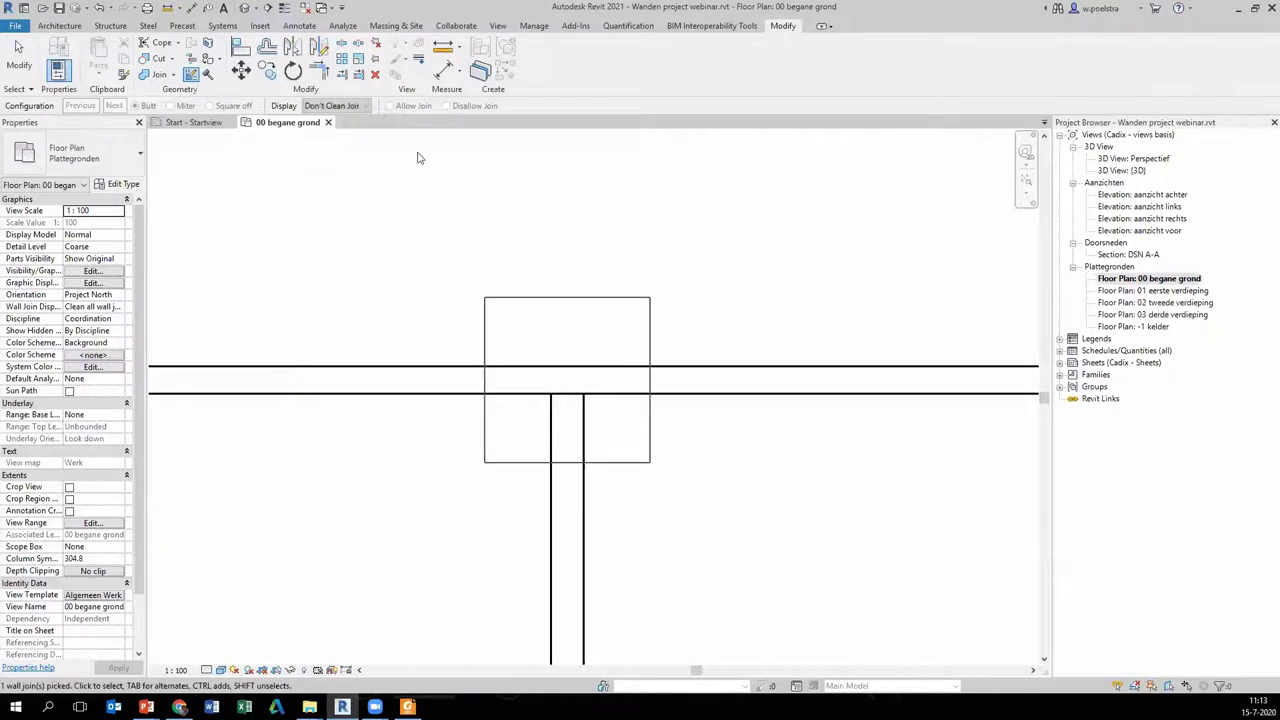
left_click(355, 106)
left_click(322, 119)
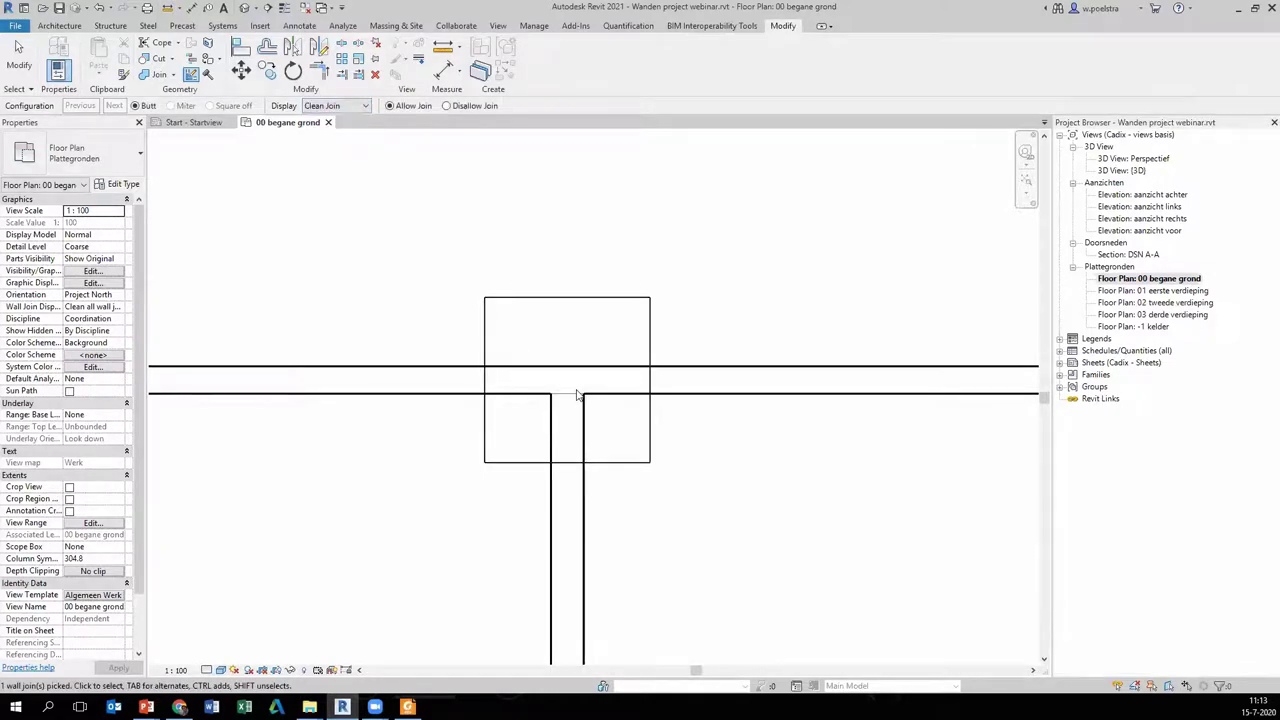
scroll(573, 399, "down", 3)
scroll(573, 399, "up", 3)
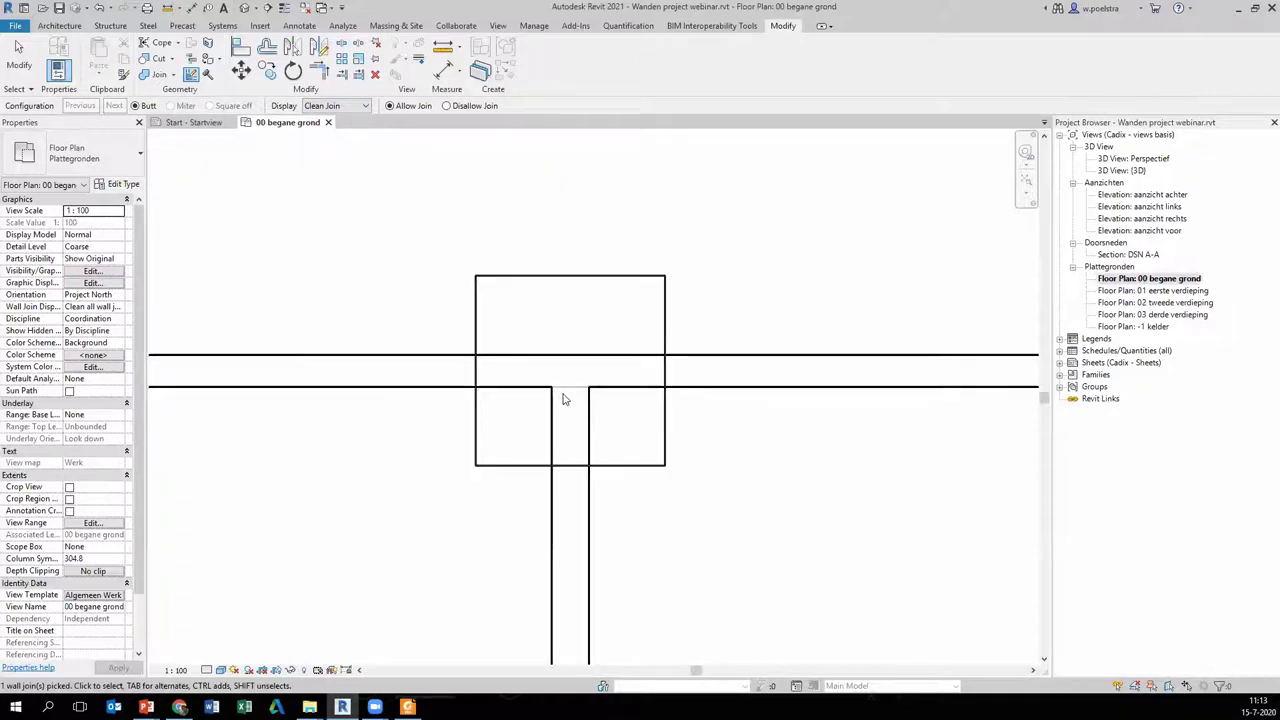
left_click(355, 106)
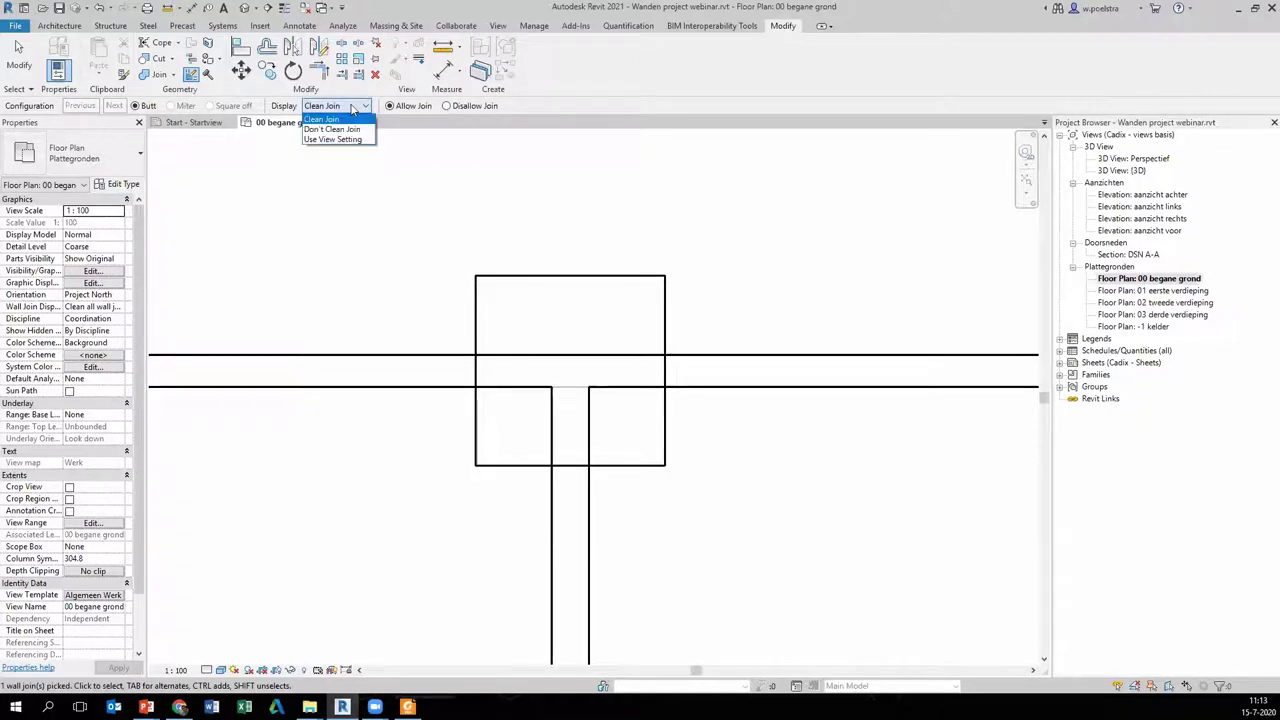
left_click(322, 131)
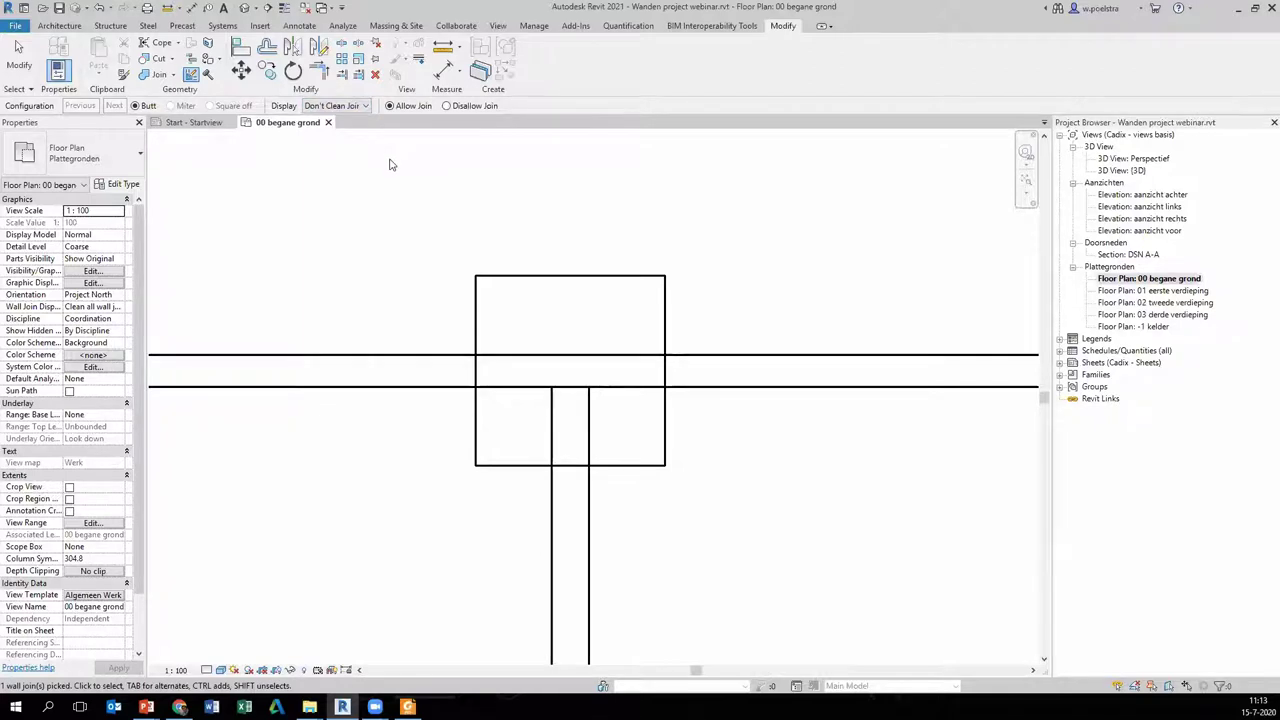
key("Escape")
scroll(492, 283, "down", 2)
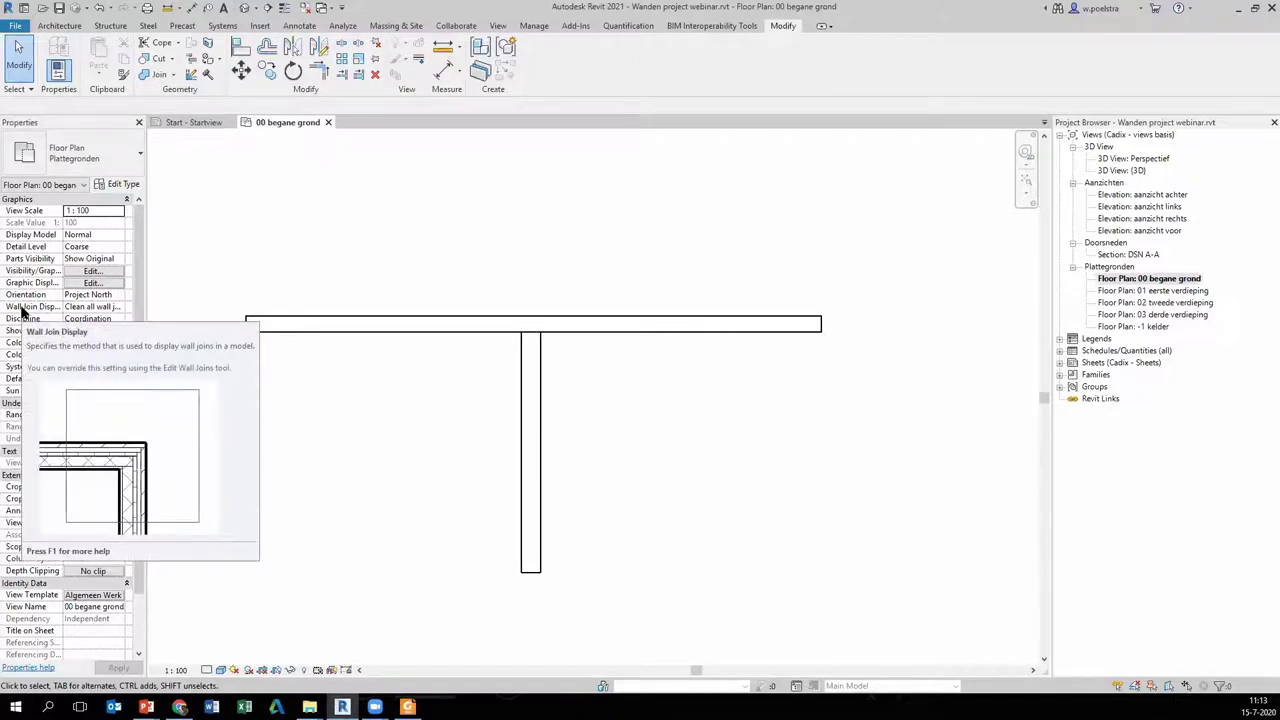
- Keep the view at Coarse detail and select the vertical wall
left_click(207, 671)
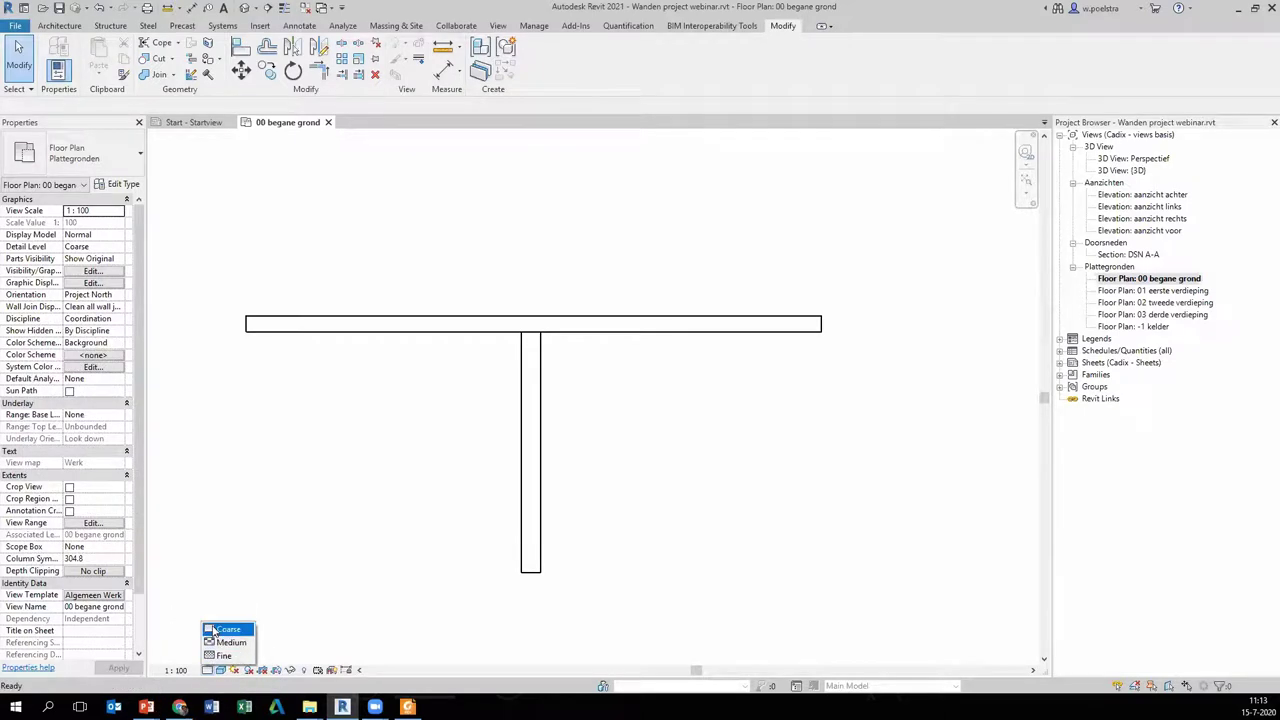
left_click(340, 439)
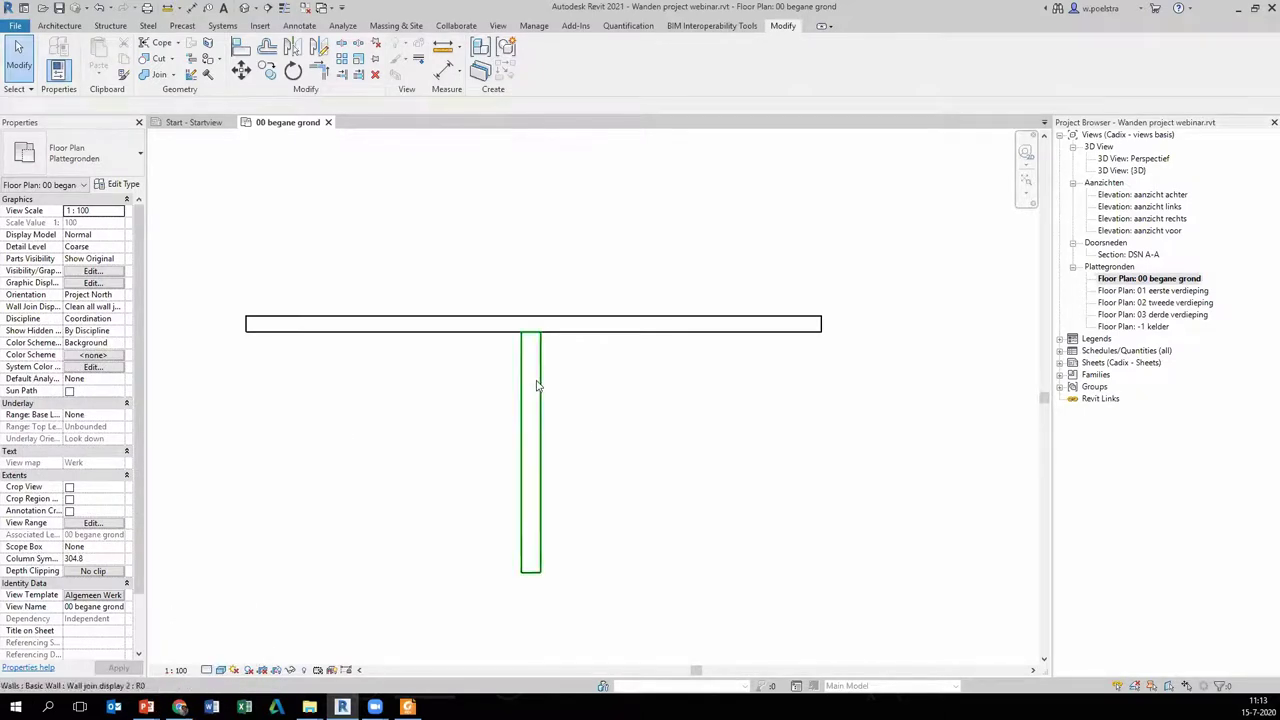
left_click(539, 388)
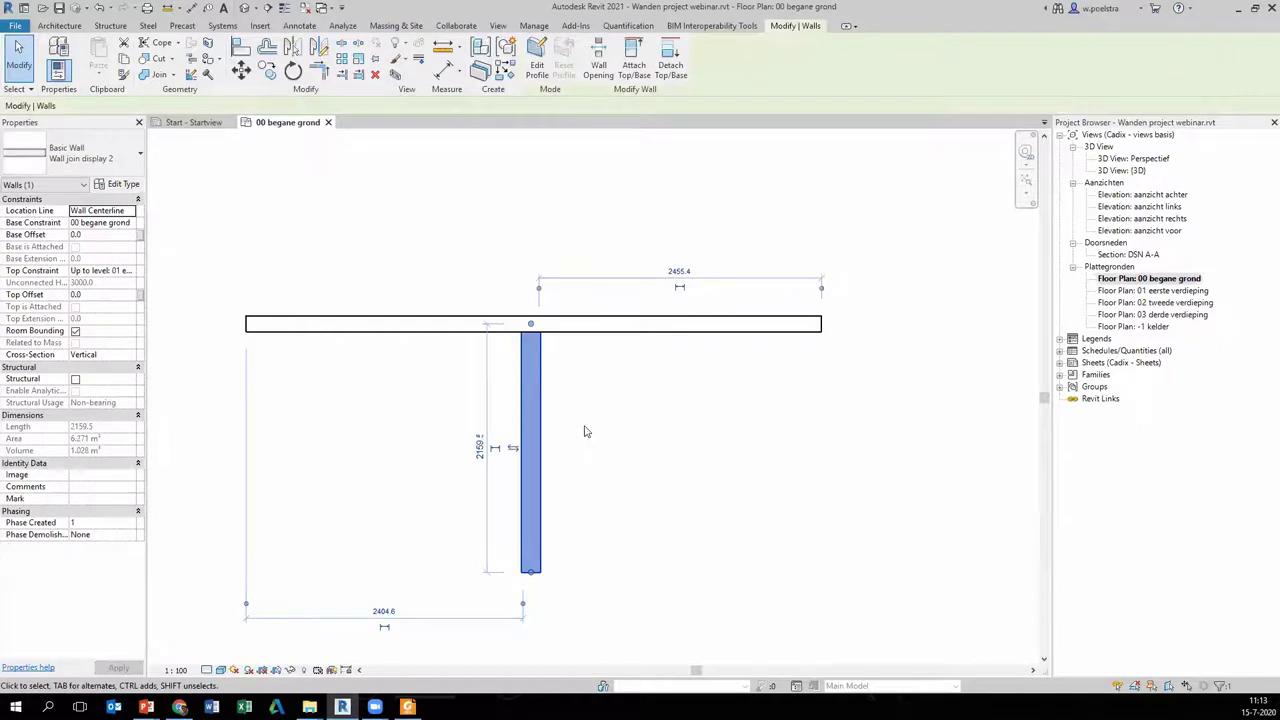
- Draw left and right vertical walls up to the ends of the top wall
left_click(505, 70)
left_click(313, 578)
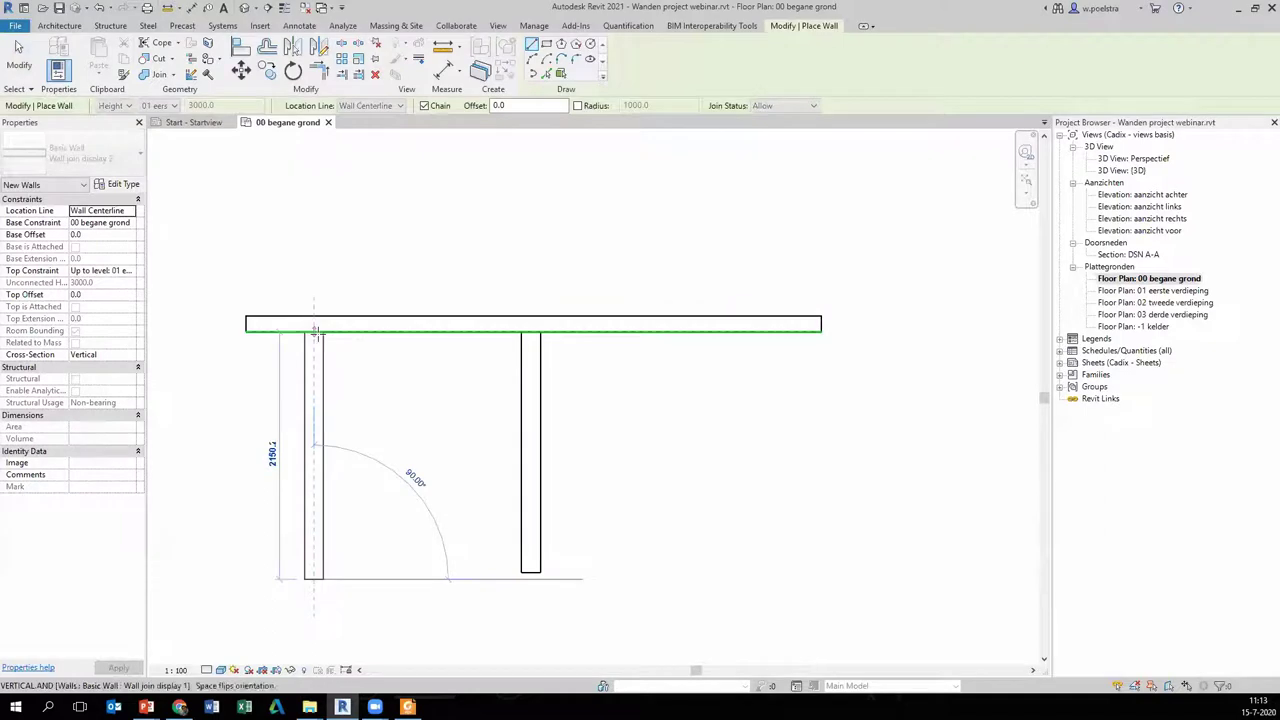
left_click(313, 323)
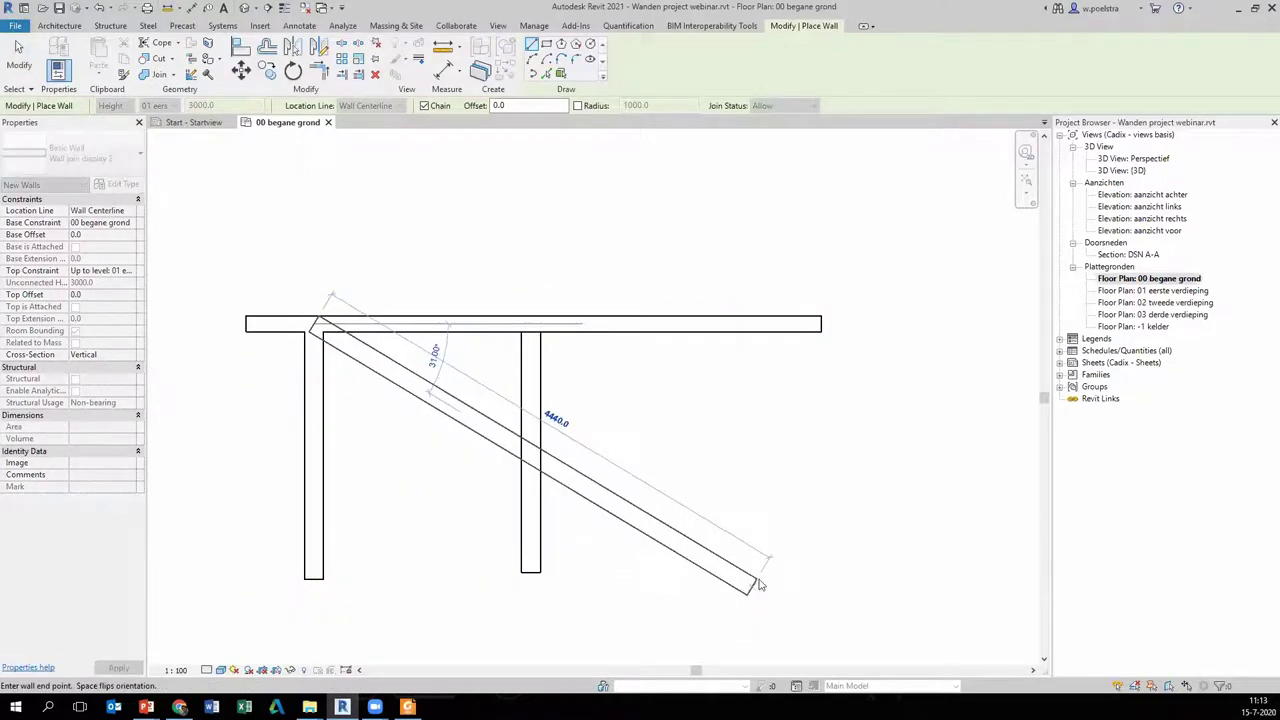
key("Escape")
left_click(755, 578)
left_click(755, 323)
key("Escape")
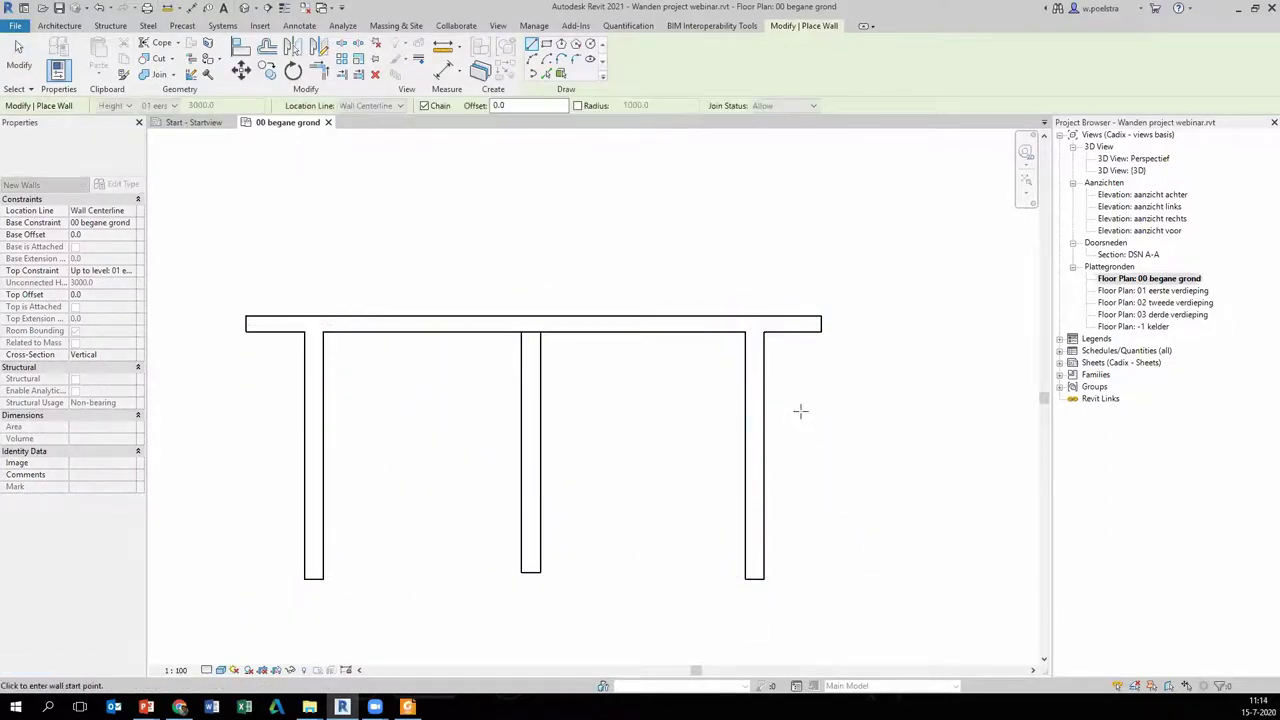
key("Escape")
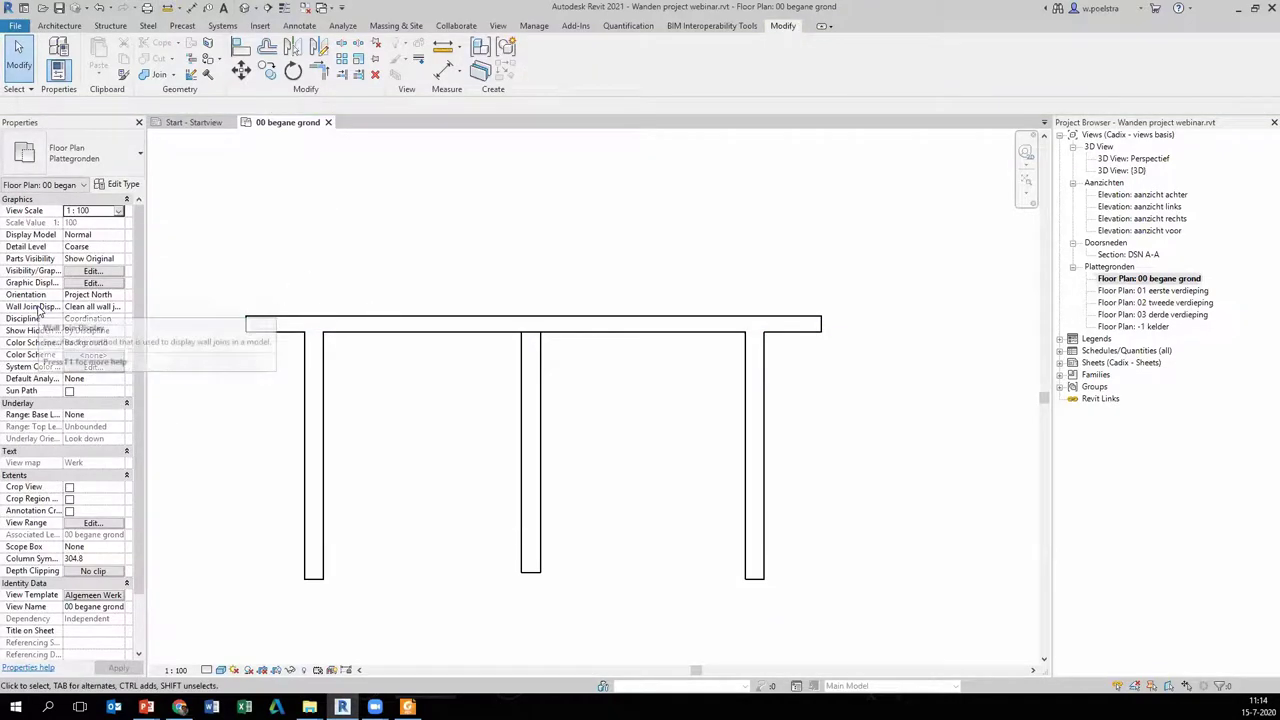
- Switch Wall Join Display to Clean same type, then back to Clean all wall joins
left_click(117, 308)
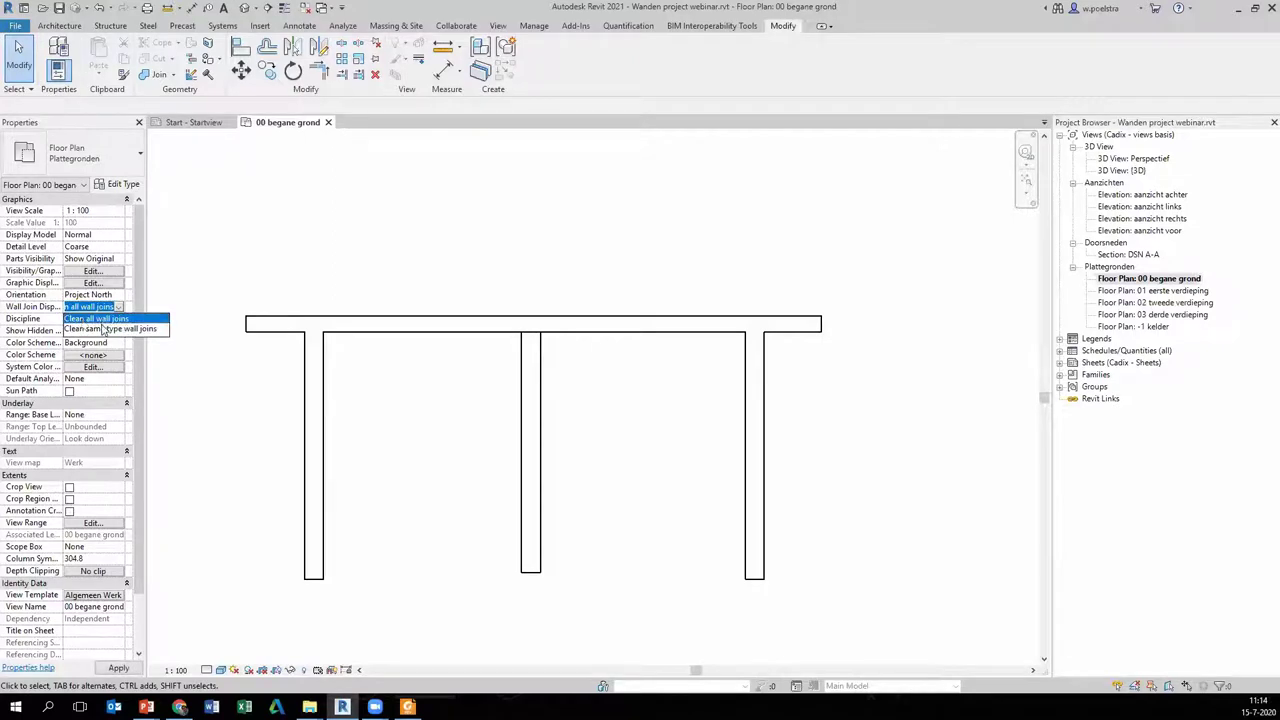
left_click(105, 329)
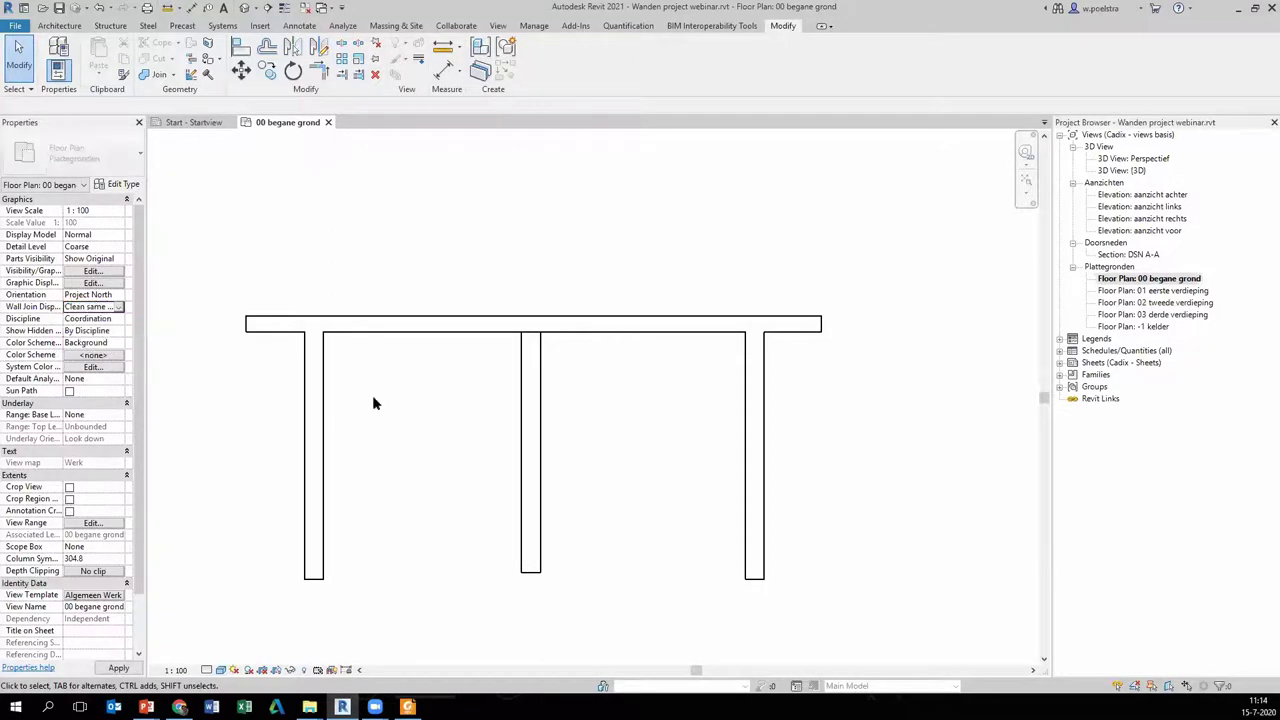
left_click(118, 310)
left_click(110, 319)
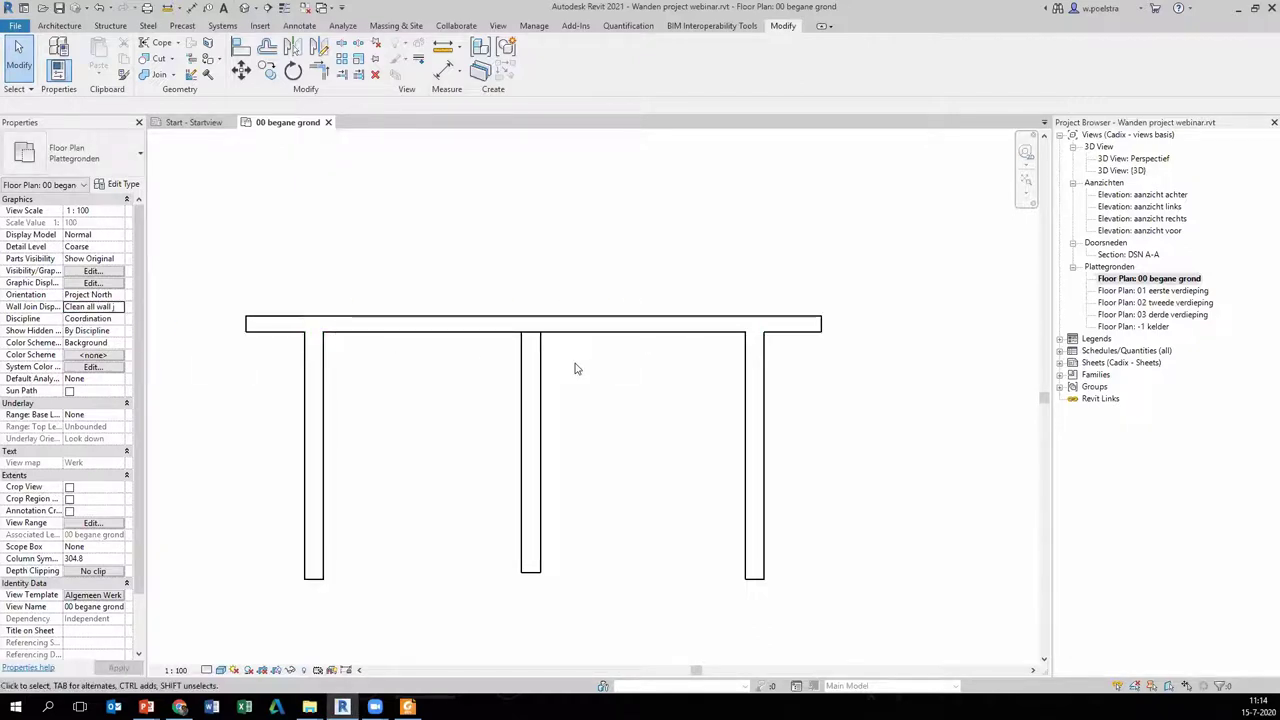
- Delete the four demonstration walls under the Wall joins heading
scroll(582, 432, "down", 3)
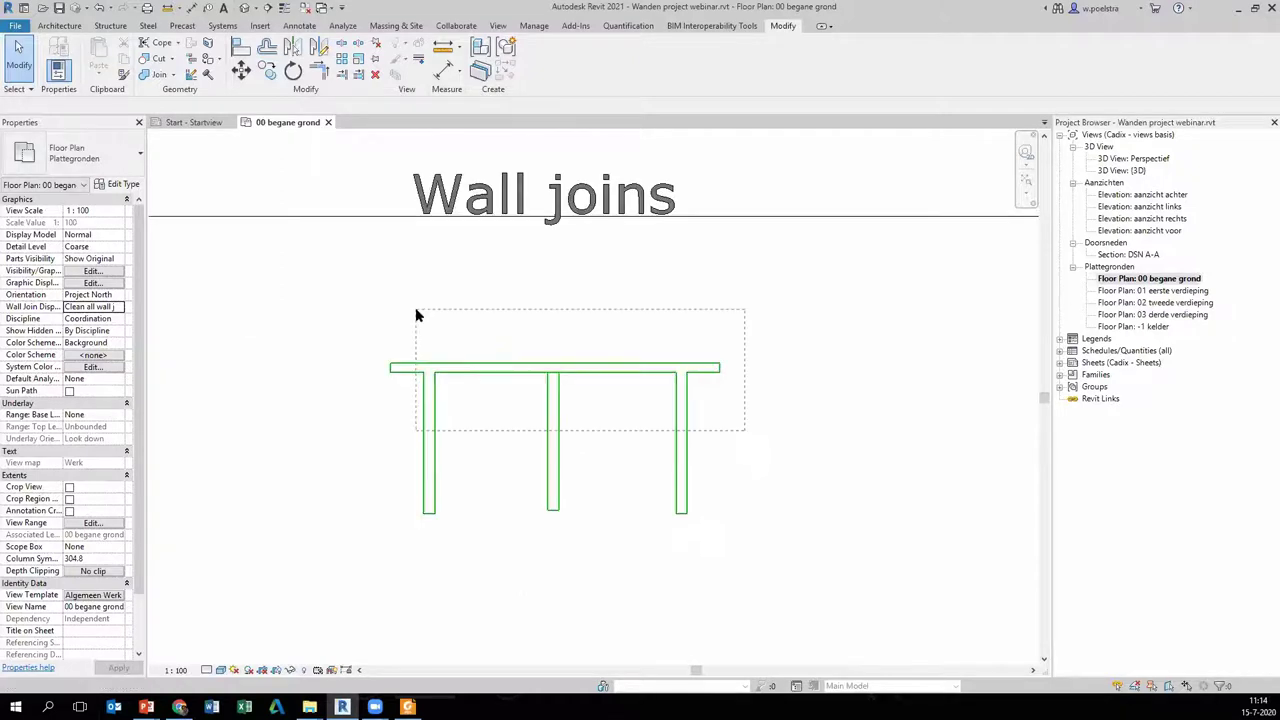
left_click_drag(745, 437, 419, 316)
key("Delete")
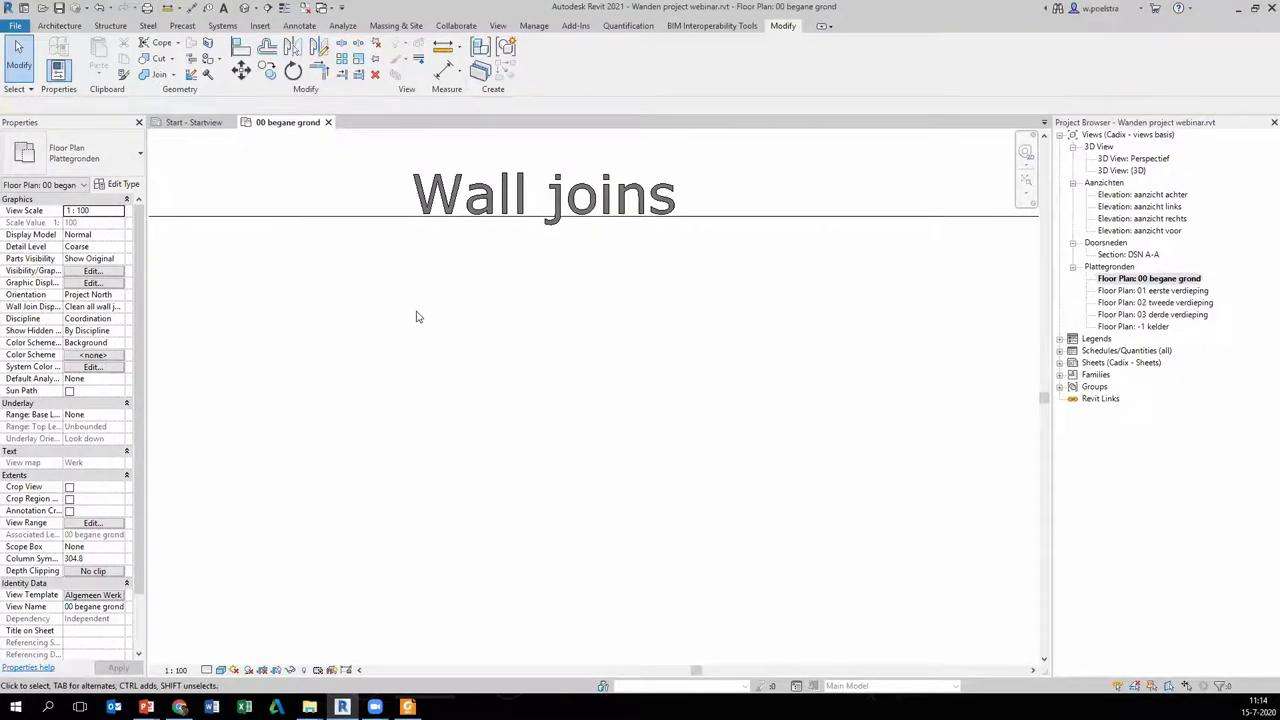
- Set the view's Detail Level to Fine
left_click(207, 670)
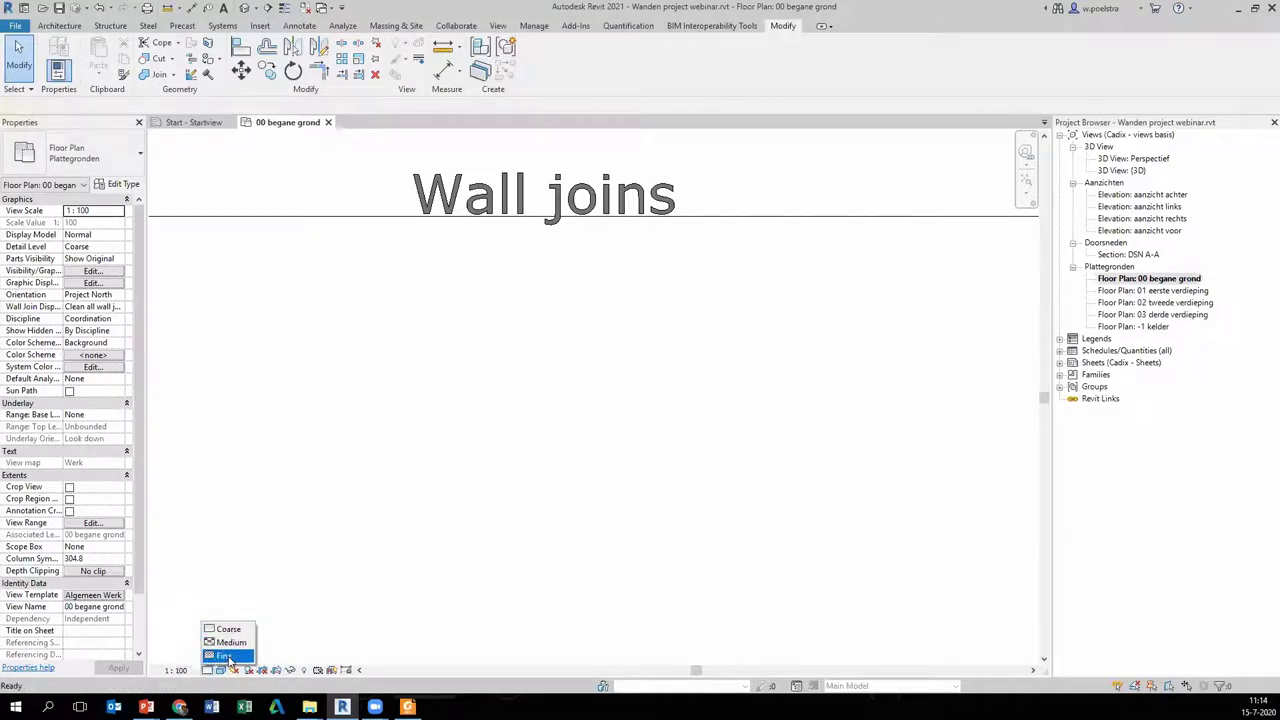
left_click(229, 657)
scroll(463, 299, "down", 3)
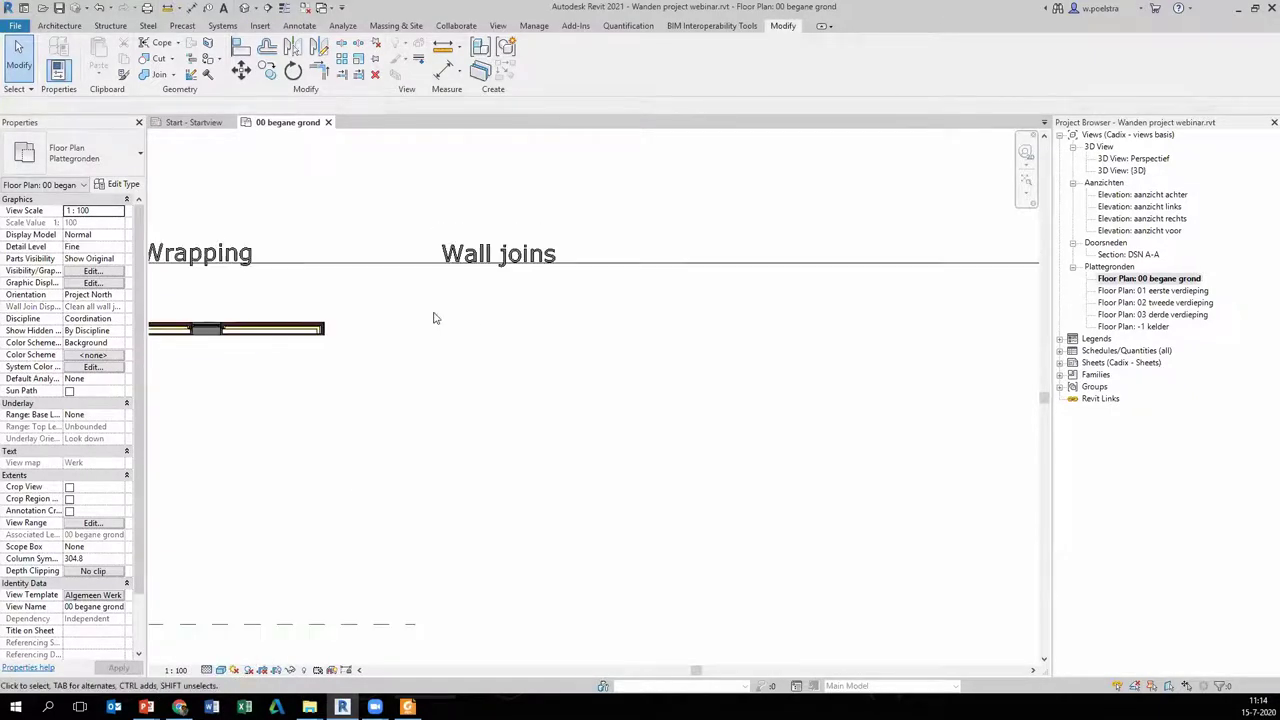
scroll(538, 422, "down", 5)
scroll(340, 421, "up", 2)
scroll(409, 415, "up", 3)
scroll(620, 420, "down", 3)
scroll(351, 418, "up", 3)
scroll(350, 418, "up", 2)
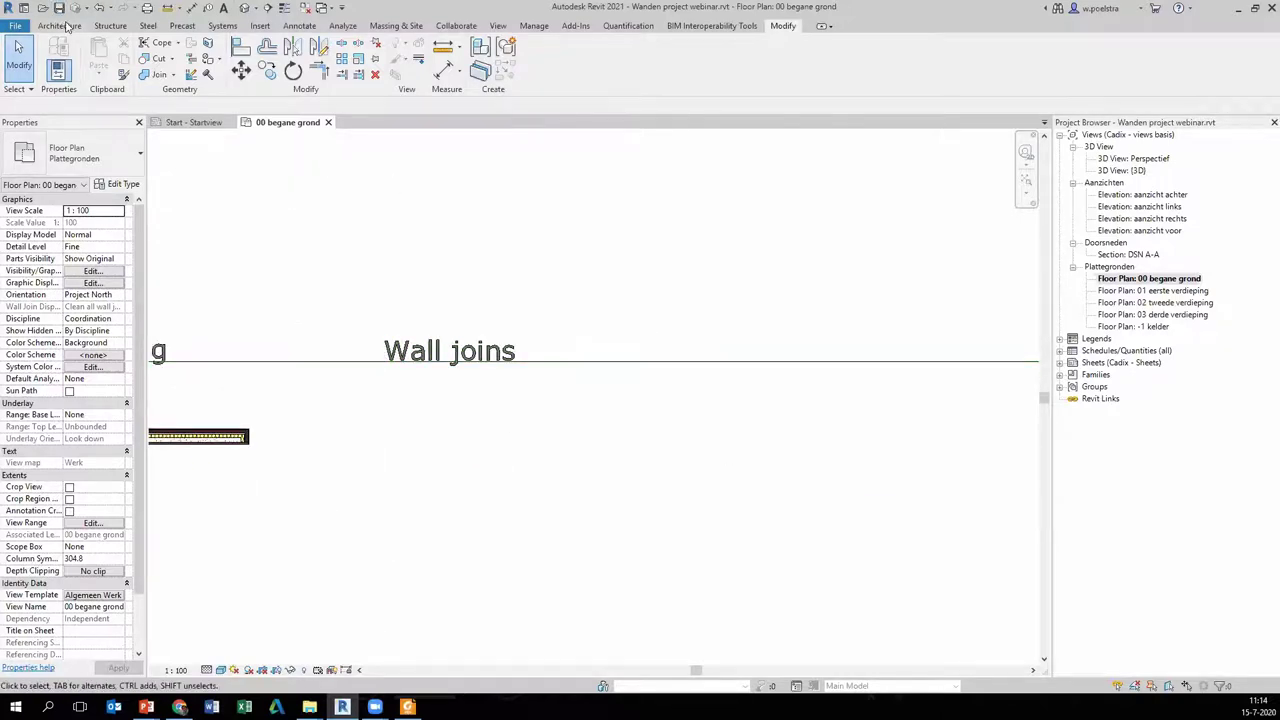
- Draw a 5400-long horizontal Wall join volgorde aanpassen 1 wall under the Wall joins heading
left_click(60, 25)
left_click(57, 52)
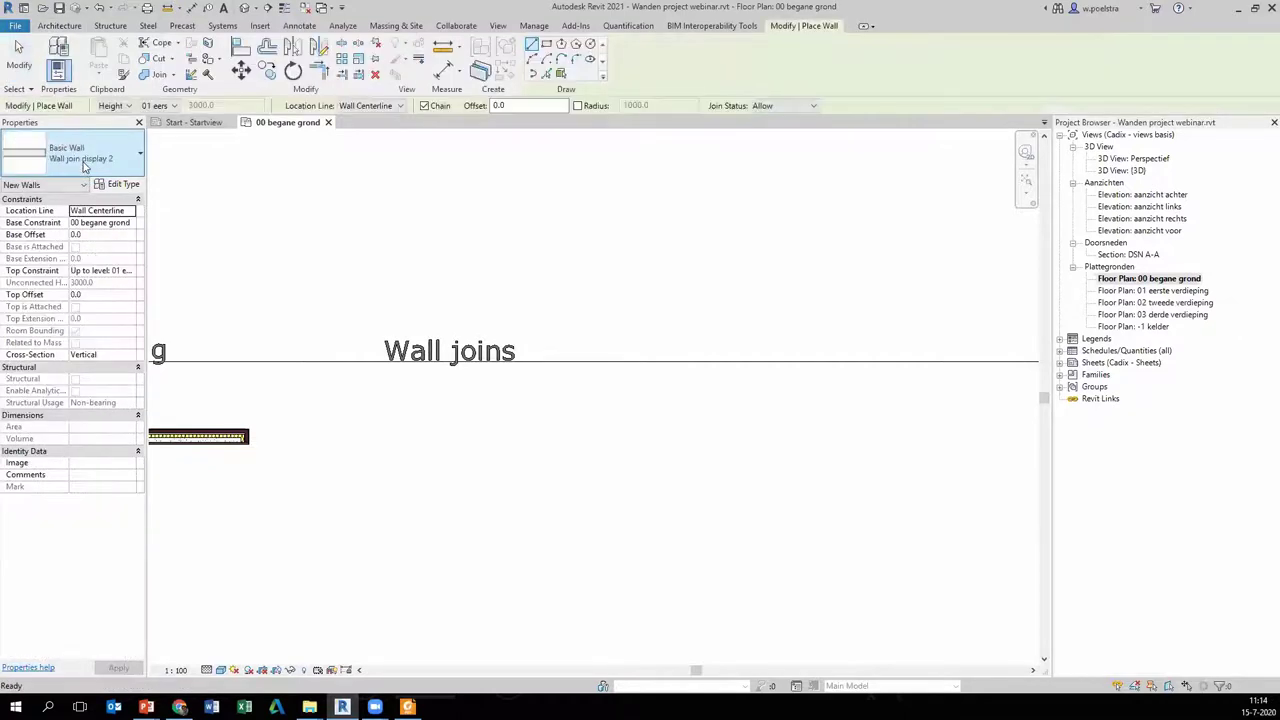
left_click(86, 166)
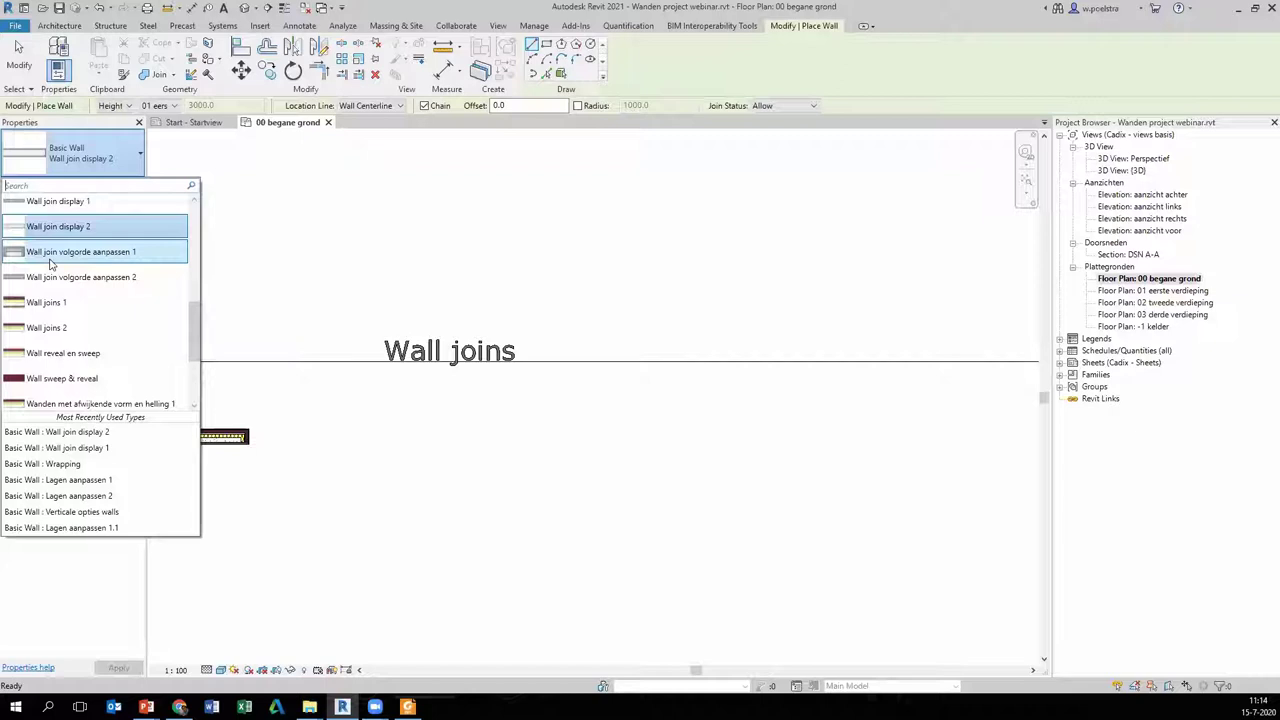
left_click(50, 260)
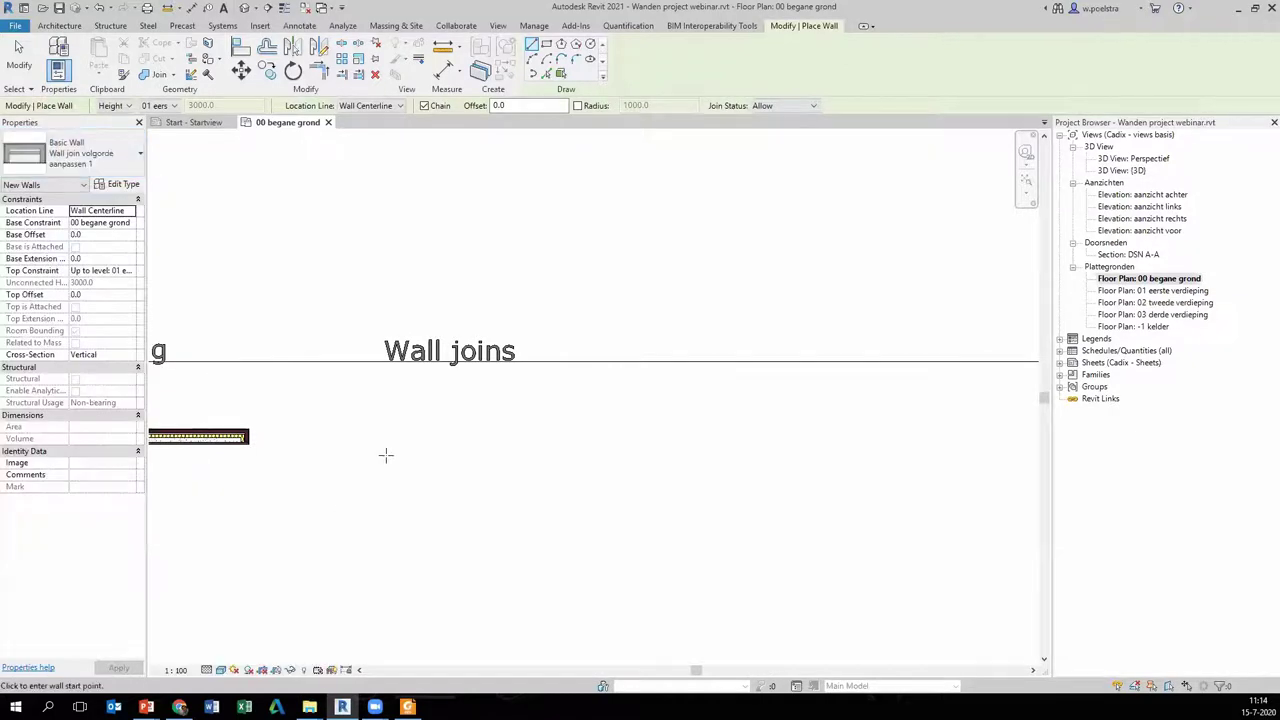
left_click(363, 433)
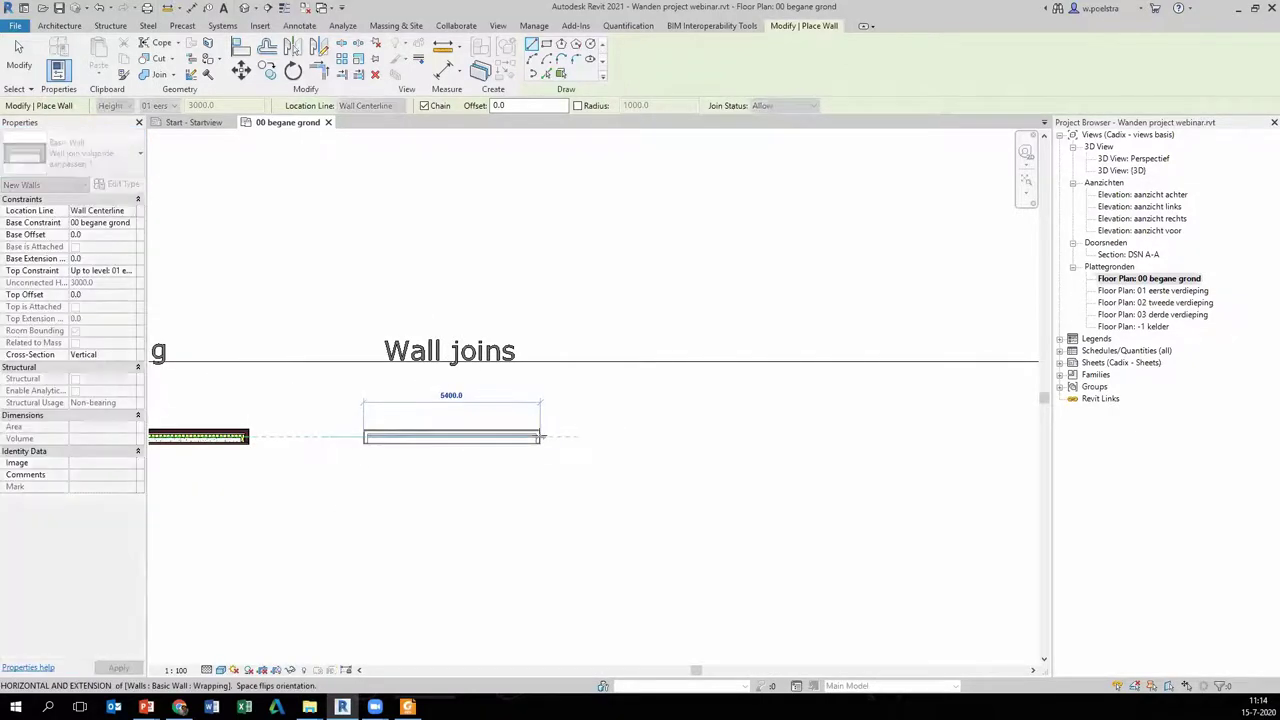
left_click(575, 436)
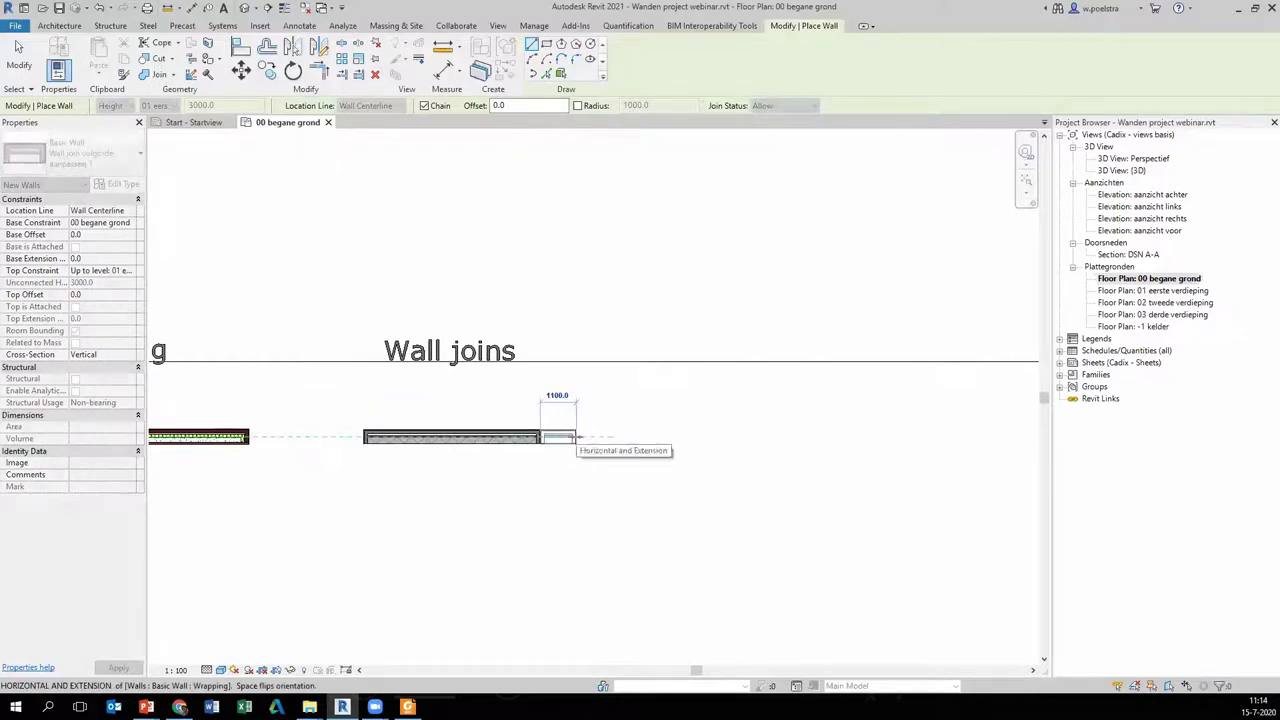
key("Escape")
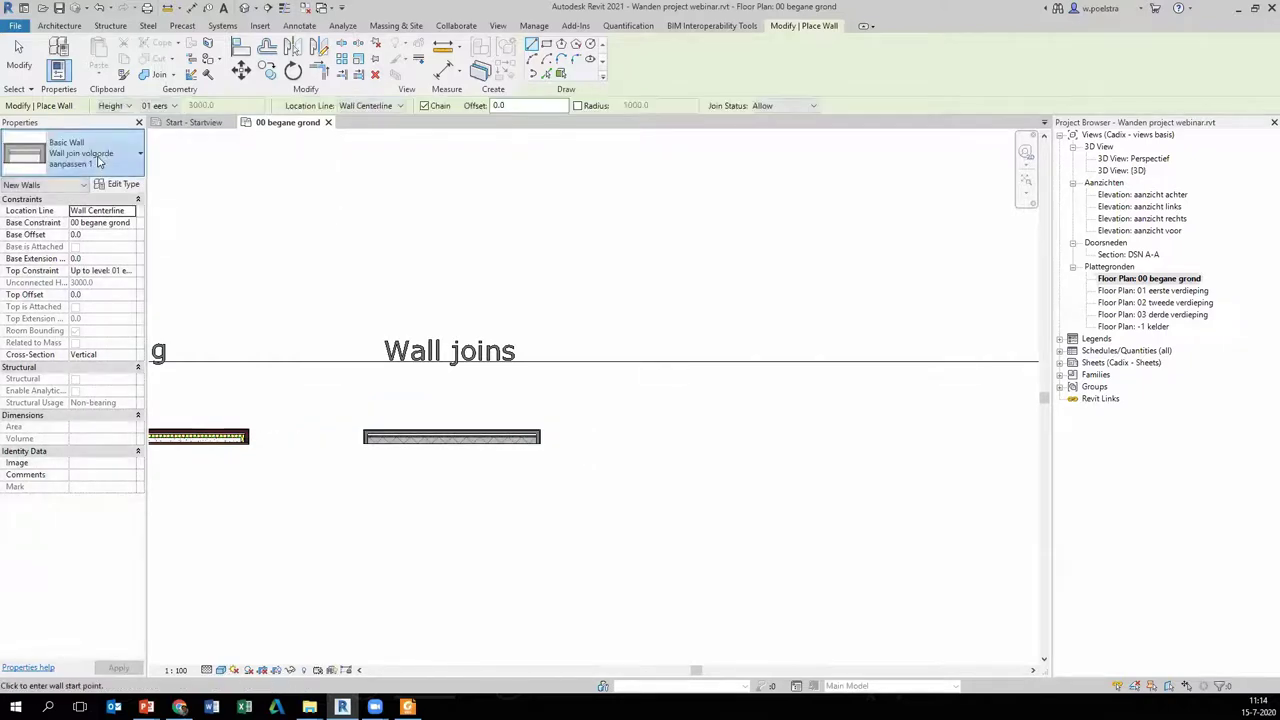
- Draw a vertical Wall join volgorde aanpassen 2 wall crossing through the horizontal wall
left_click(90, 153)
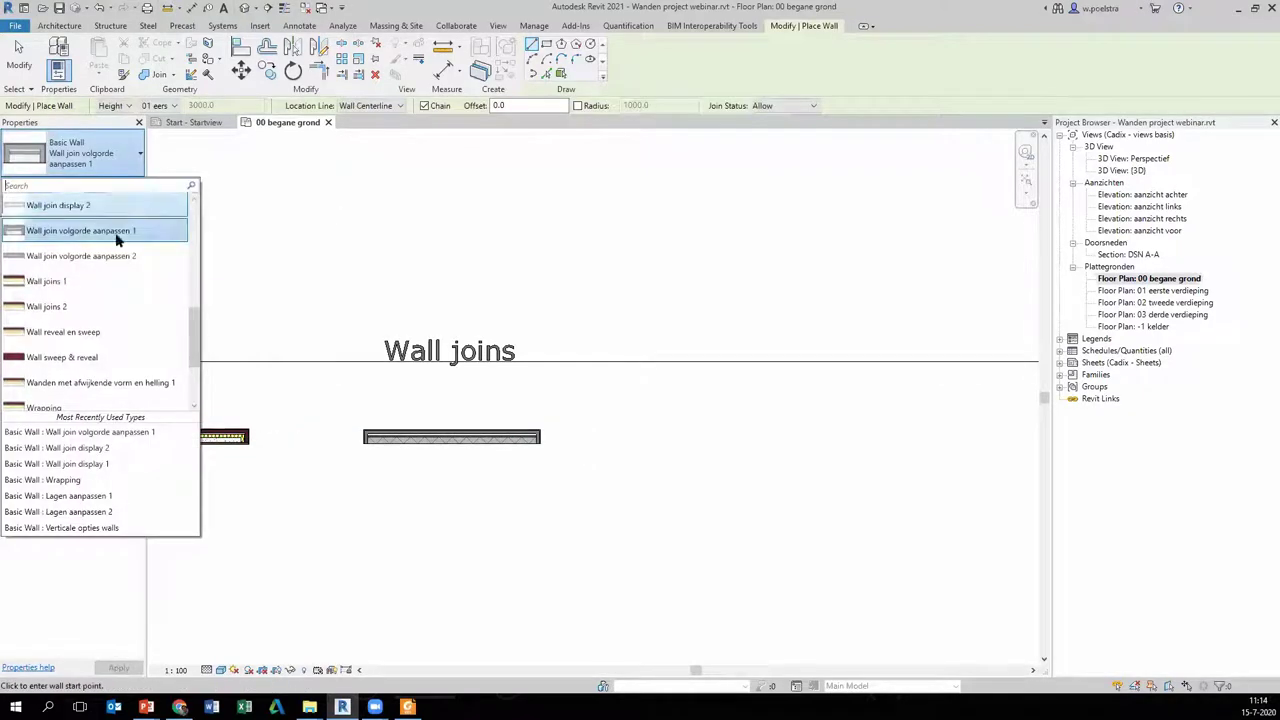
left_click(58, 257)
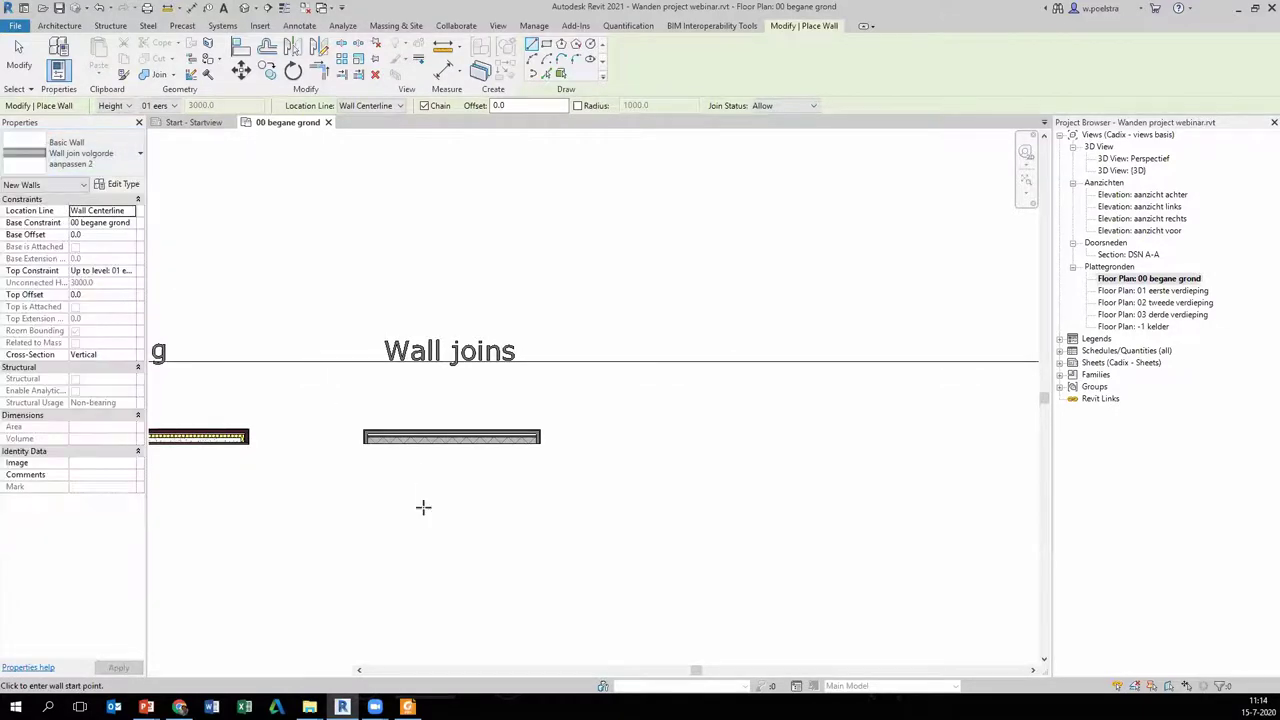
scroll(423, 505, "up", 2)
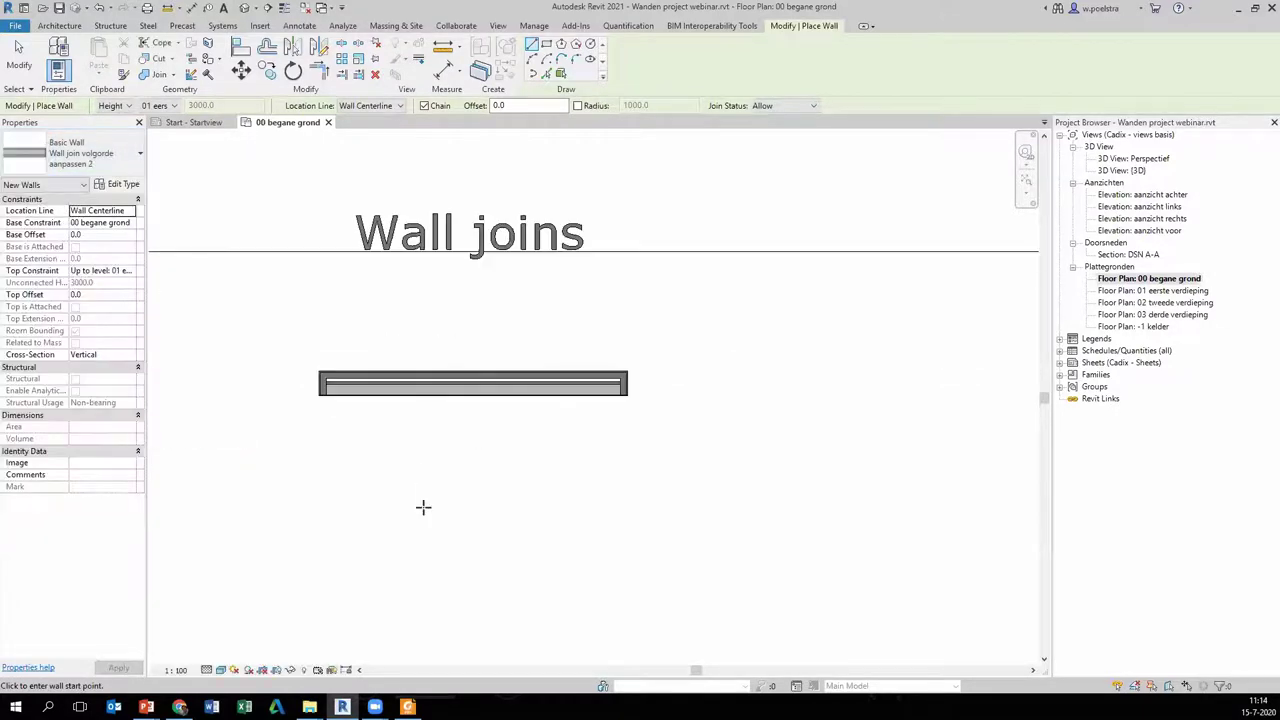
left_click(472, 282)
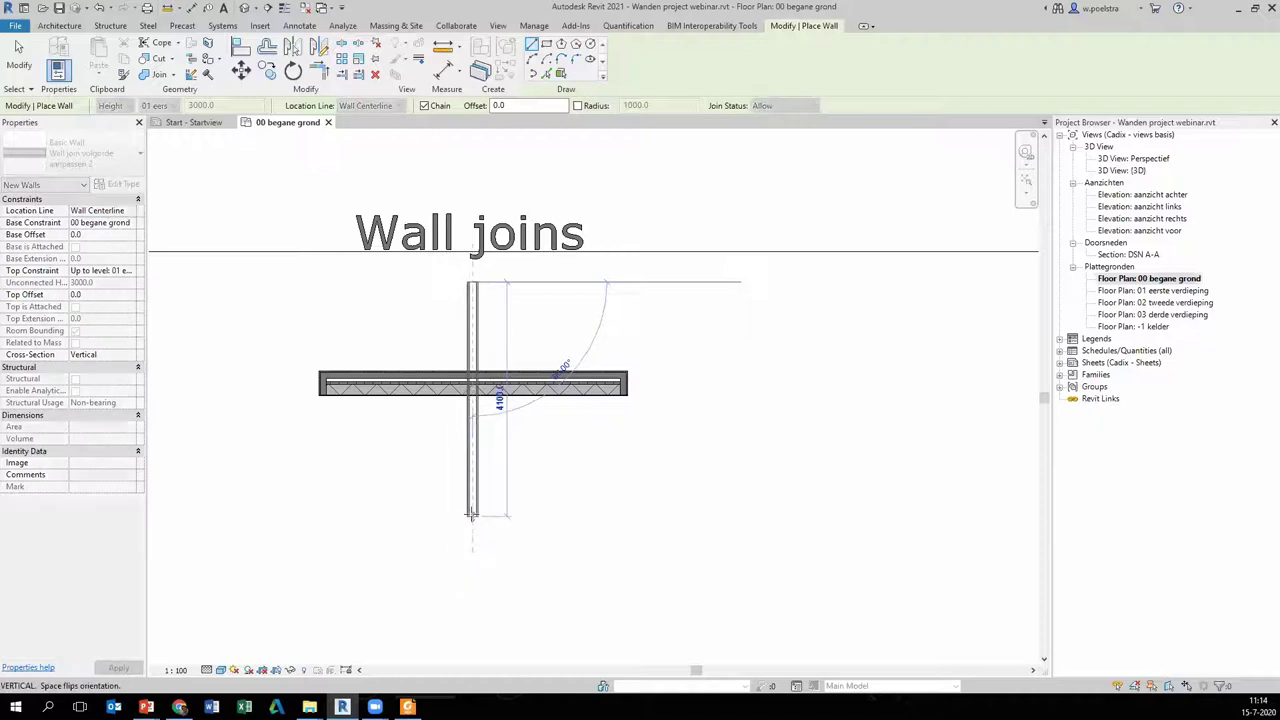
left_click(472, 512)
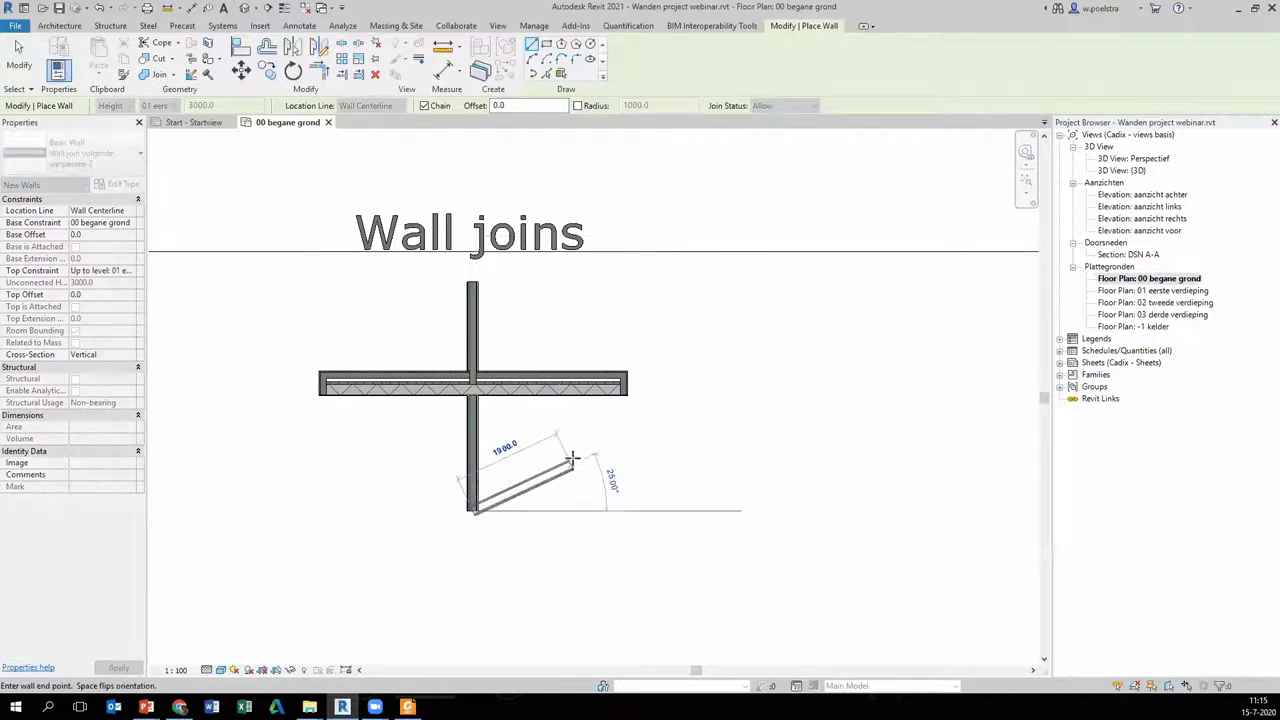
key("Escape")
scroll(530, 368, "up", 3)
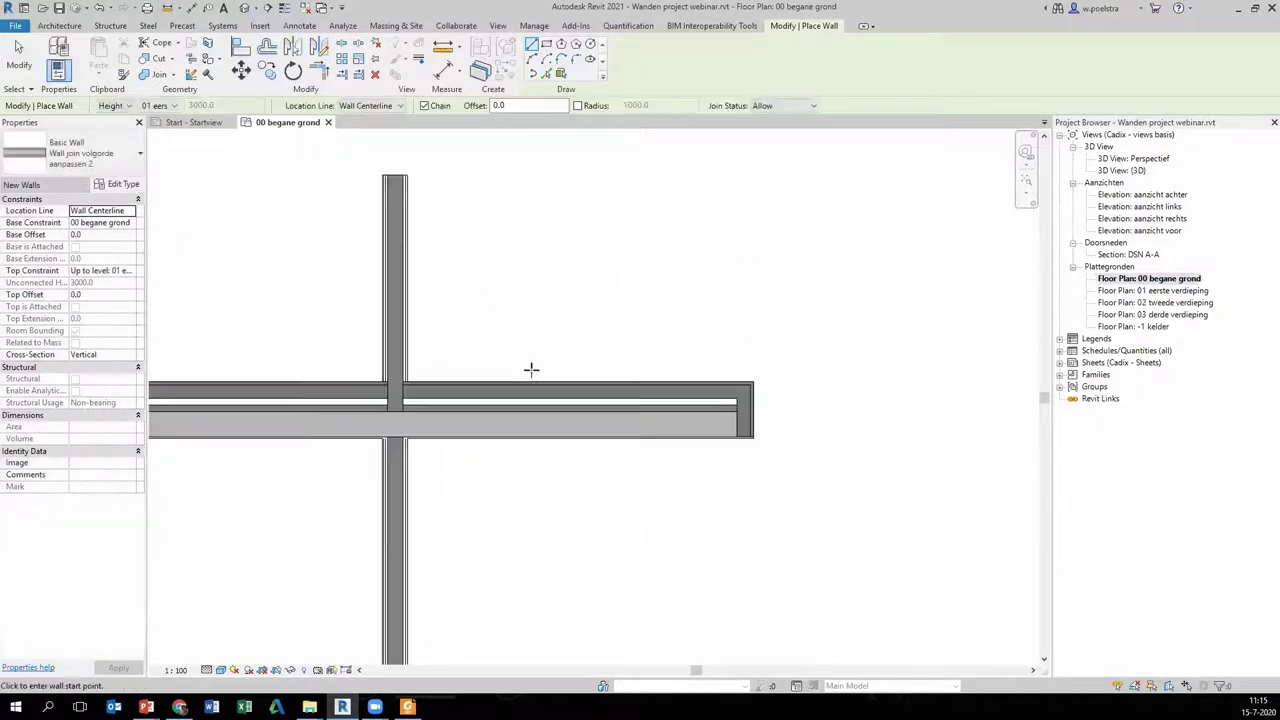
key("Escape")
left_click(790, 28)
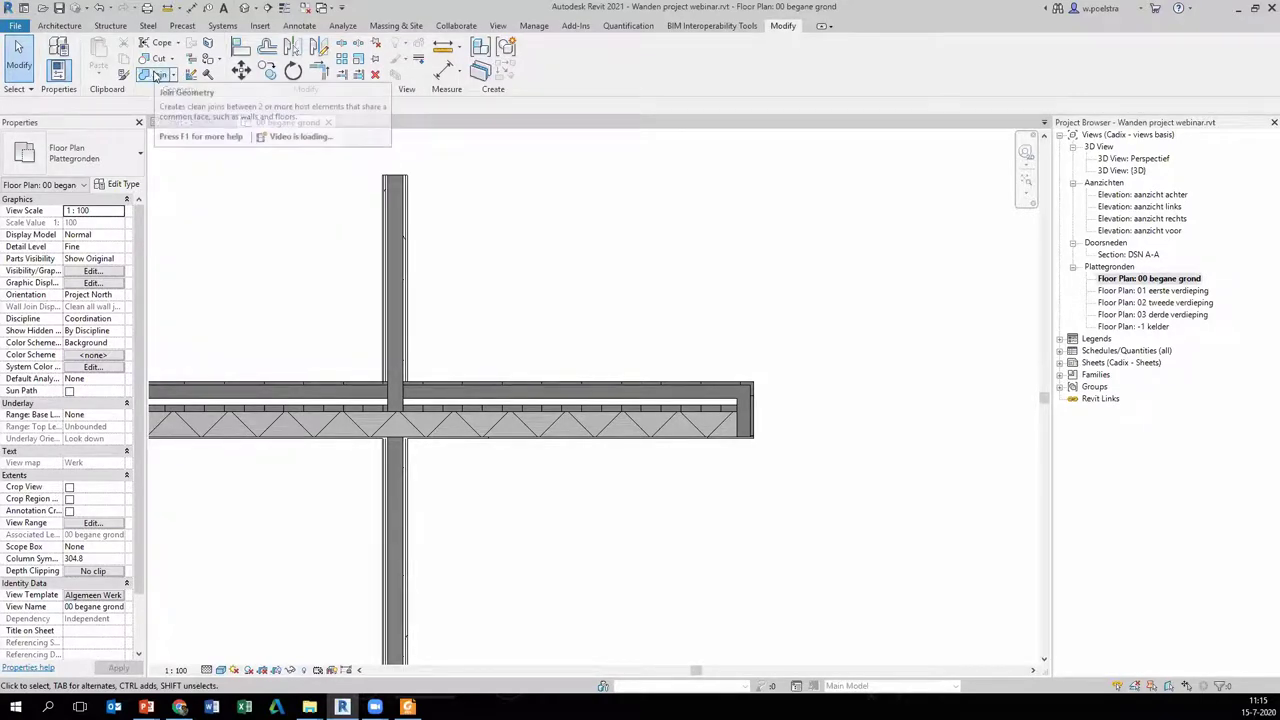
- Join the geometry of the vertical wall with the horizontal layered wall at their crossing
left_click(157, 75)
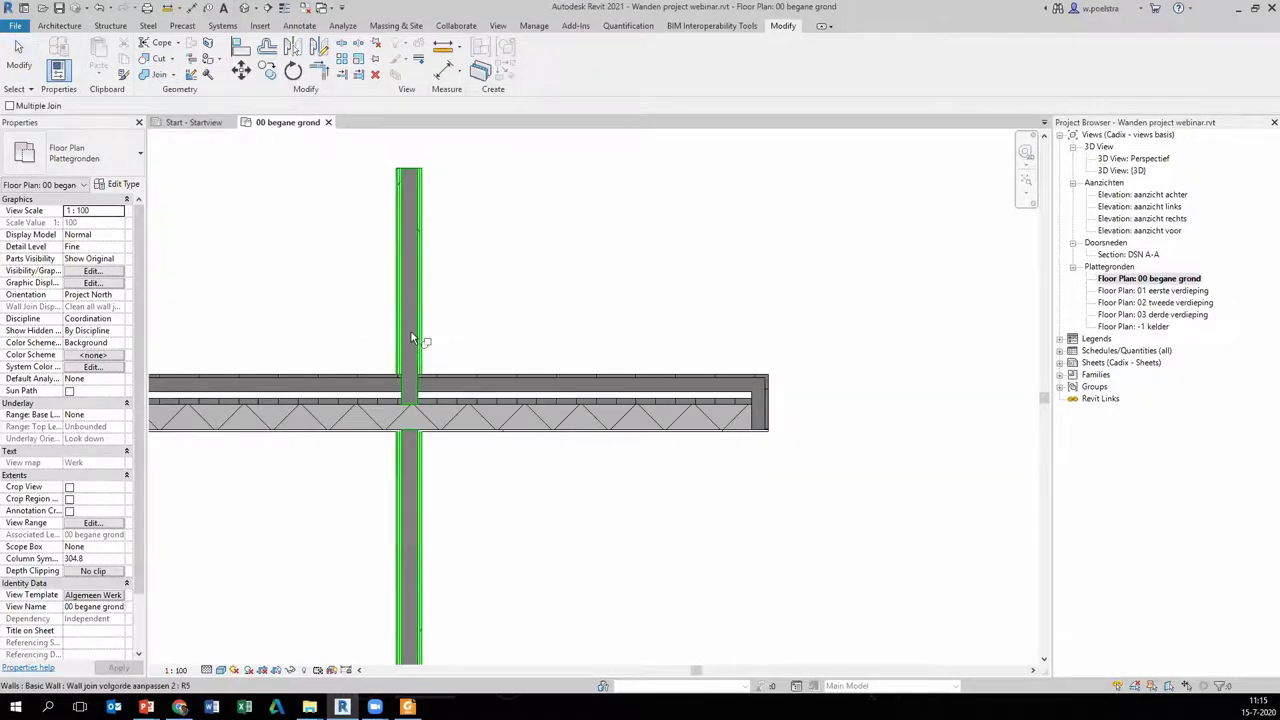
left_click(408, 308)
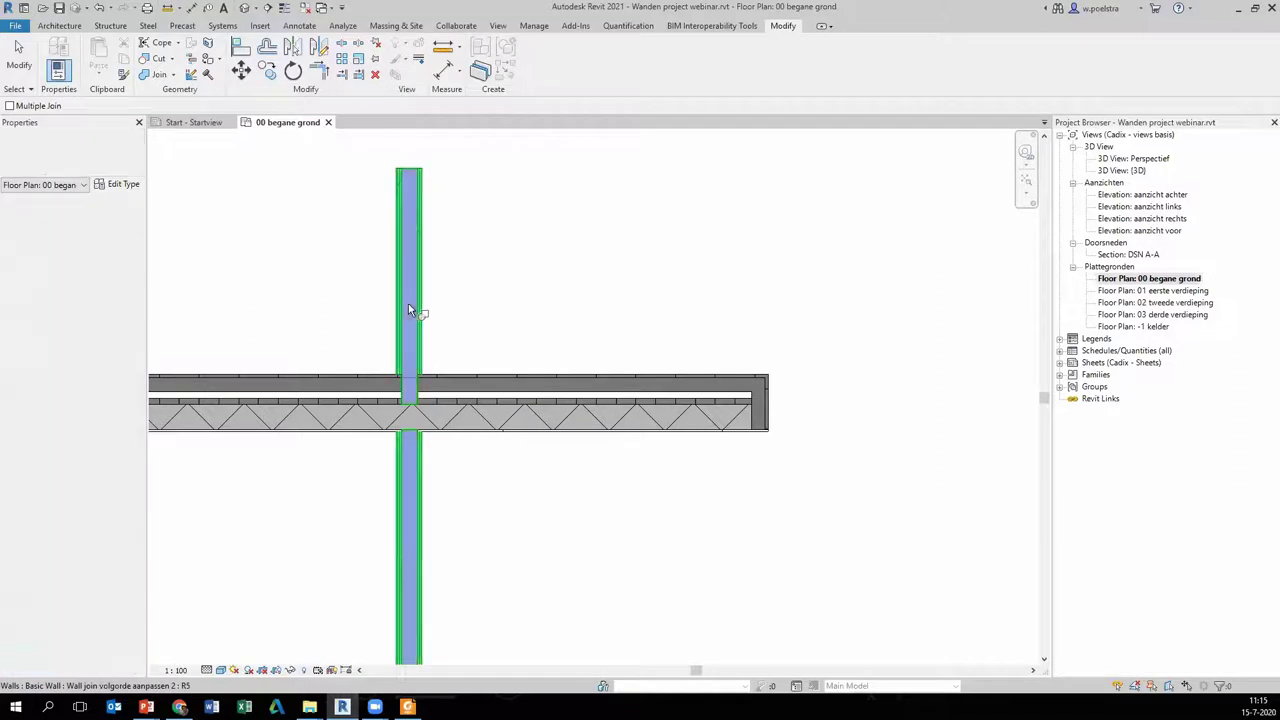
left_click(537, 384)
left_click(537, 384)
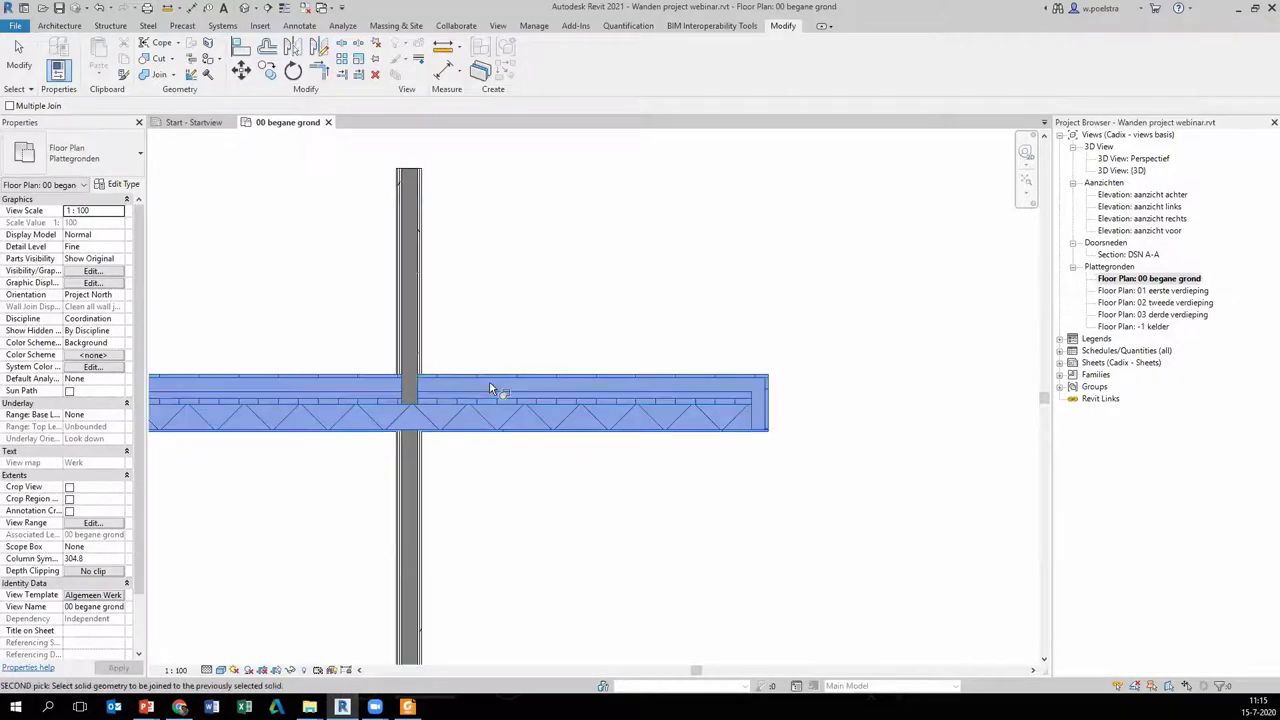
key("Escape")
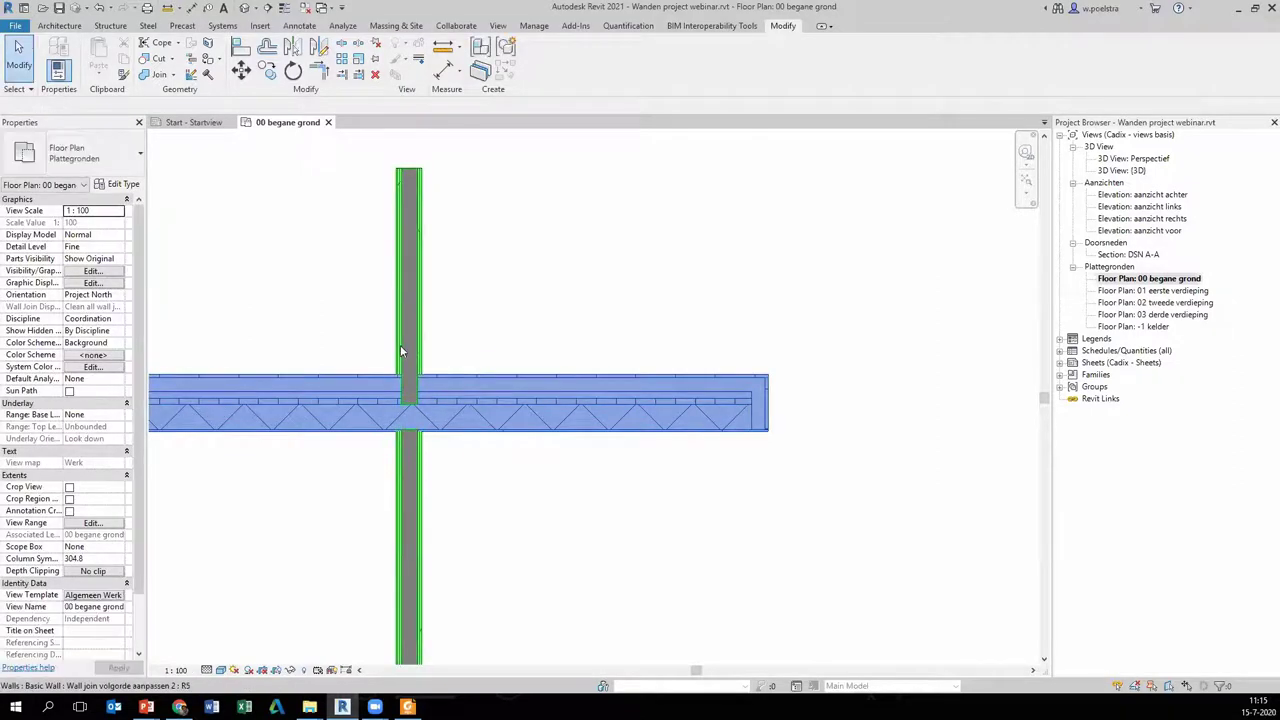
scroll(398, 340, "up", 2)
scroll(386, 428, "down", 2)
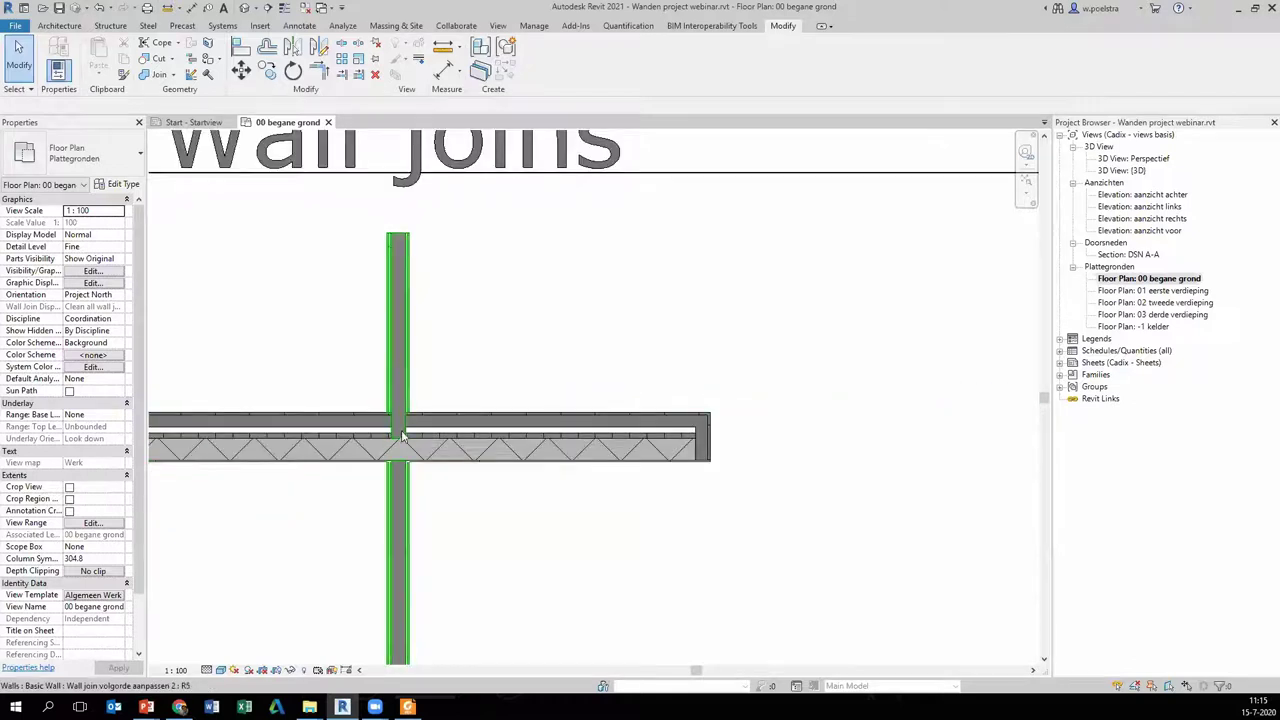
scroll(400, 435, "up", 2)
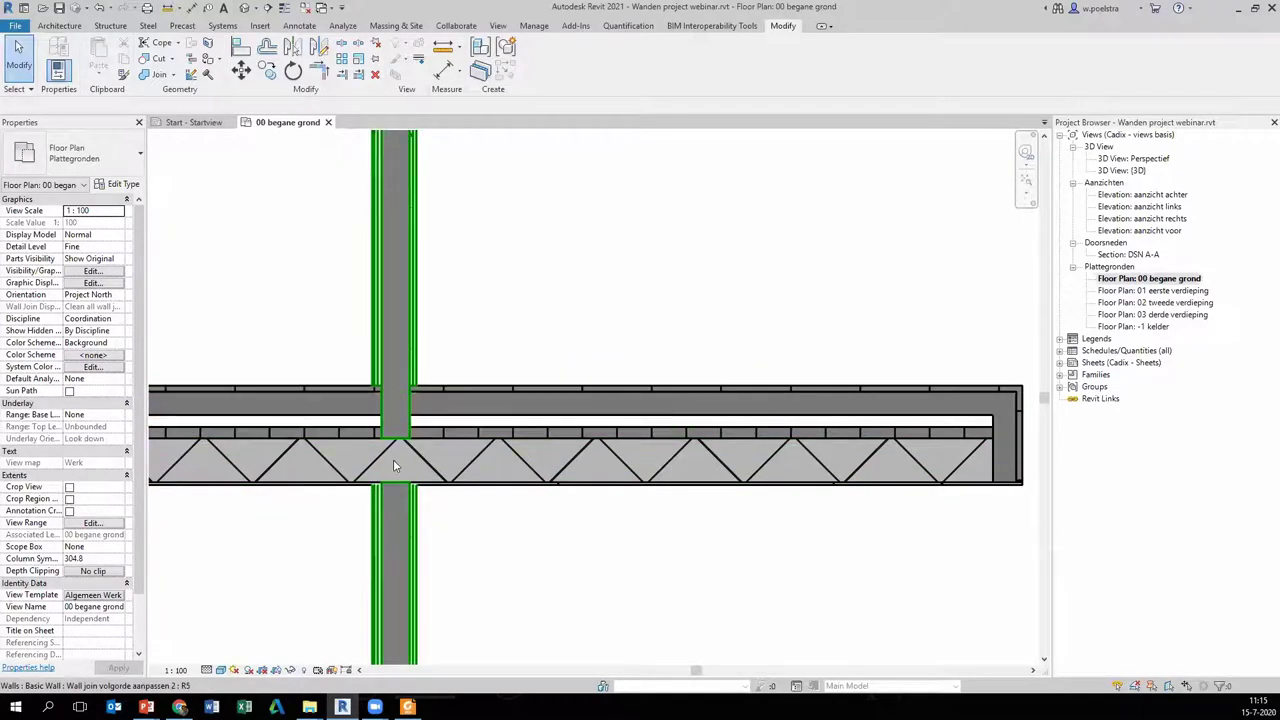
scroll(393, 459, "down", 2)
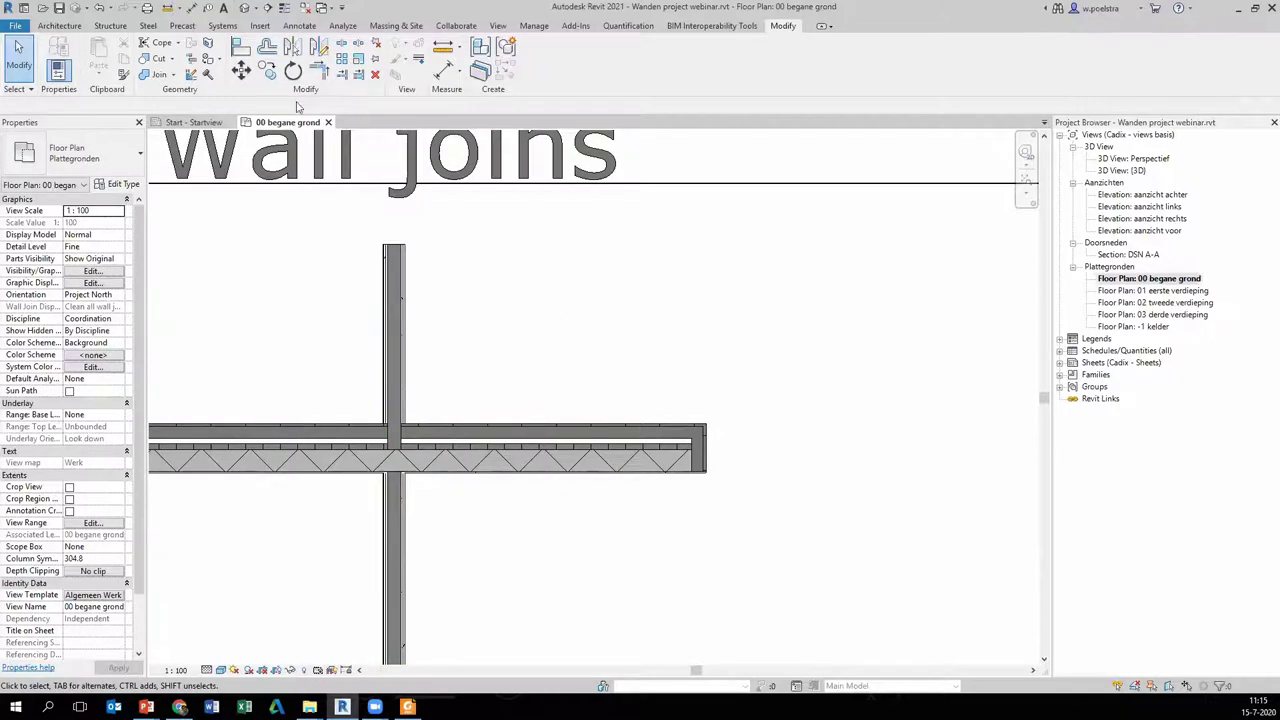
- Switch the join order between the horizontal and vertical crossing walls
left_click(174, 77)
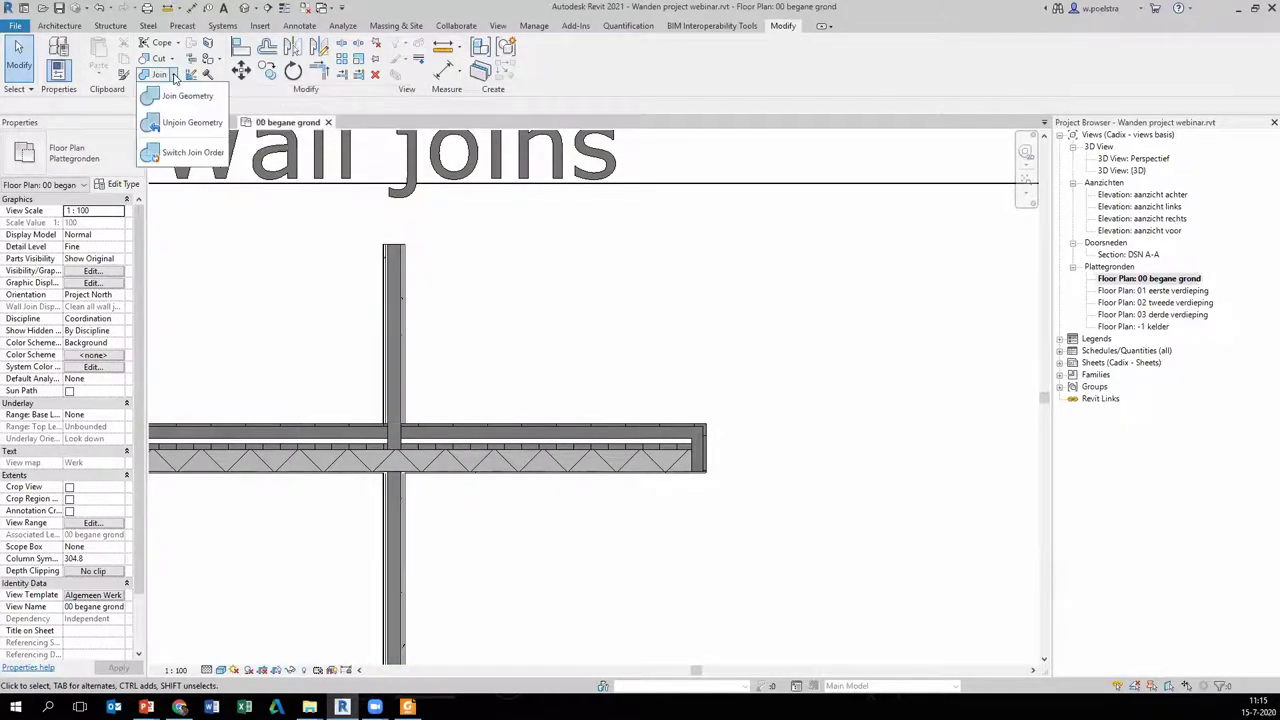
left_click(166, 158)
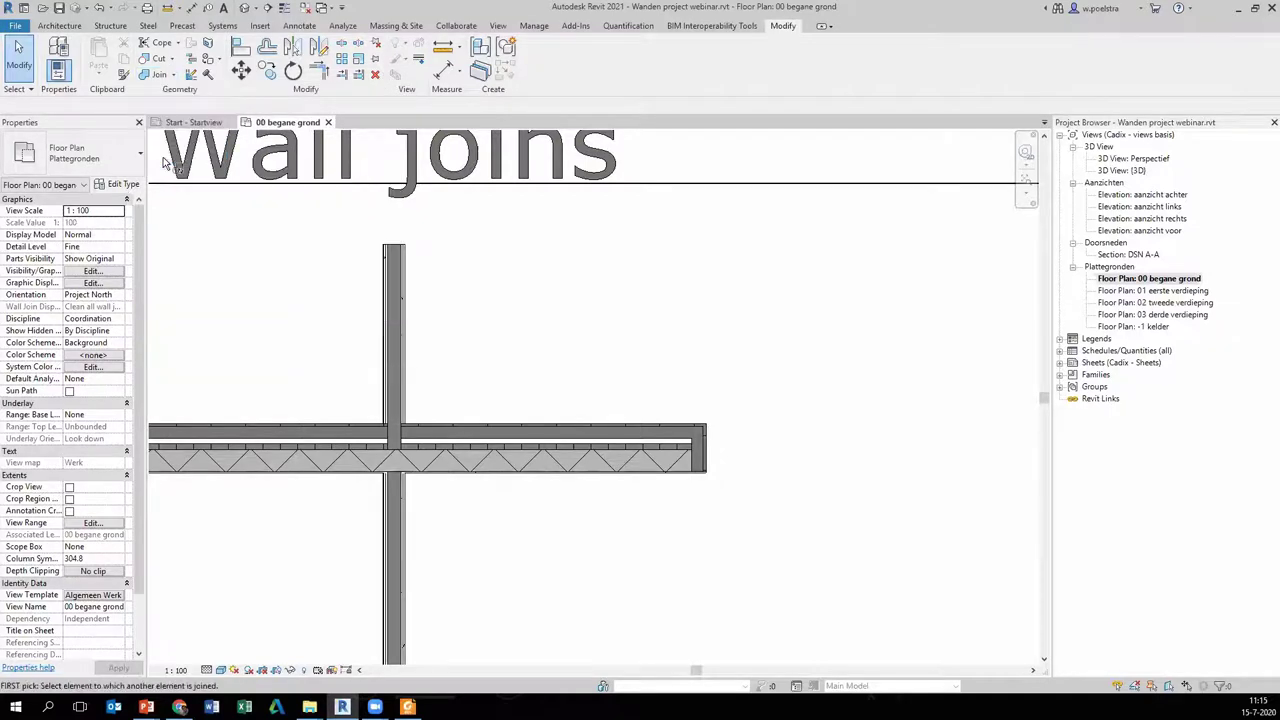
scroll(340, 460, "up", 1)
scroll(351, 450, "up", 1)
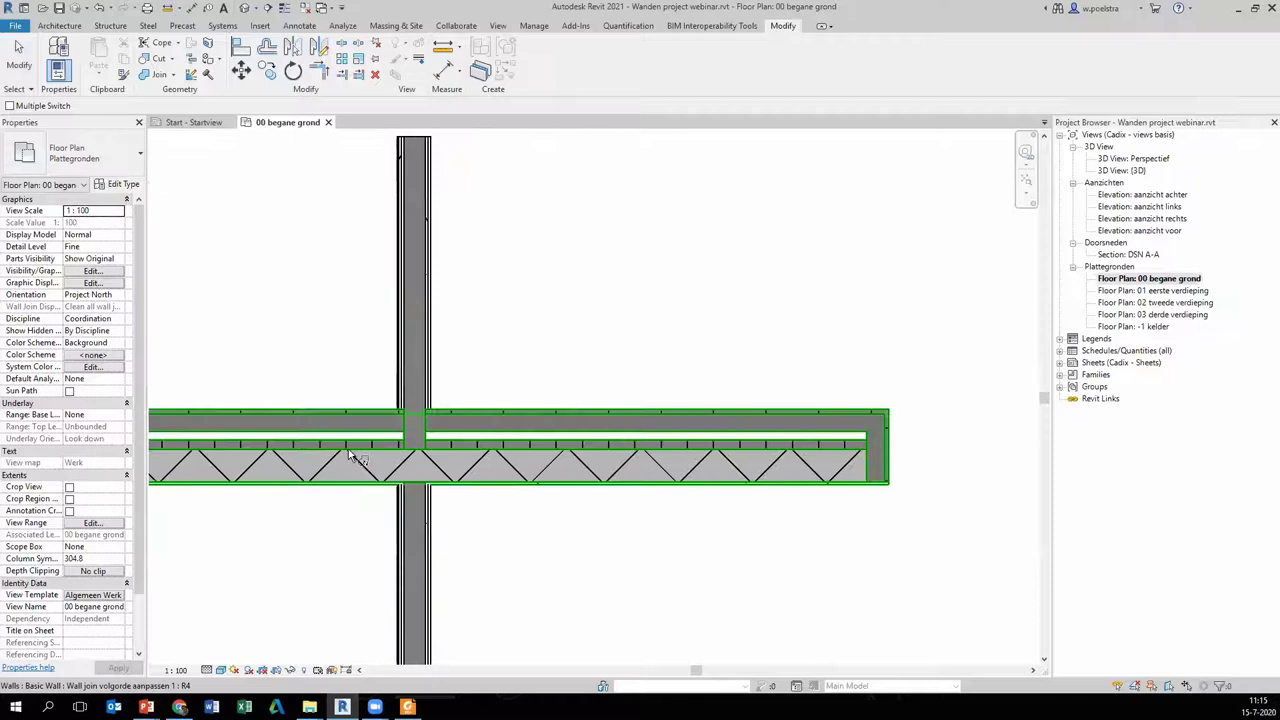
left_click(348, 449)
left_click(412, 350)
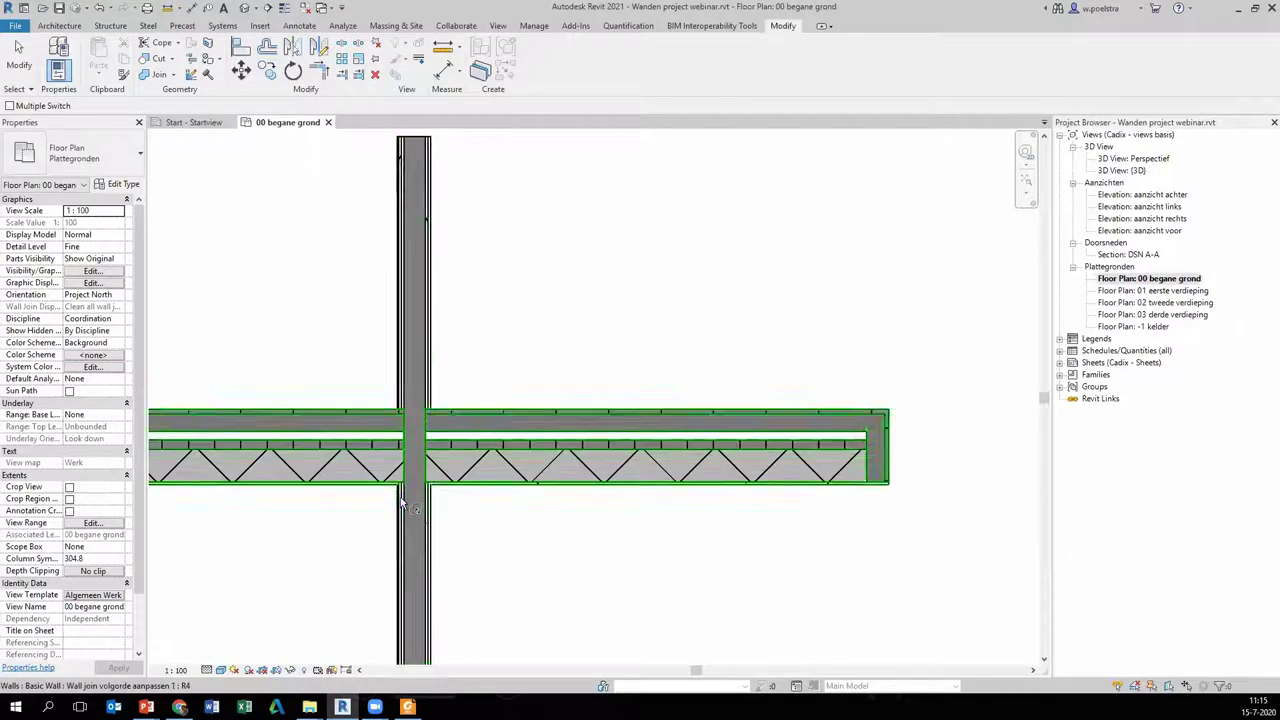
scroll(400, 465, "up", 2)
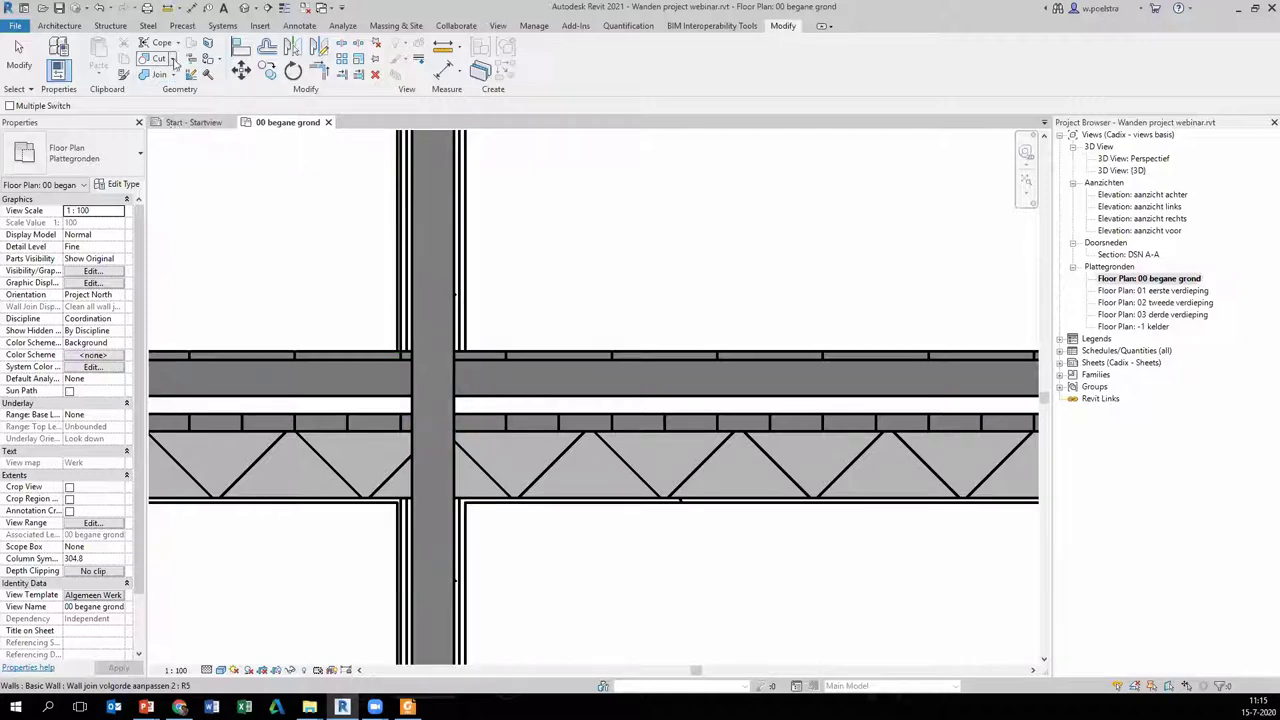
- Switch the join order back between the two crossing walls
left_click(174, 77)
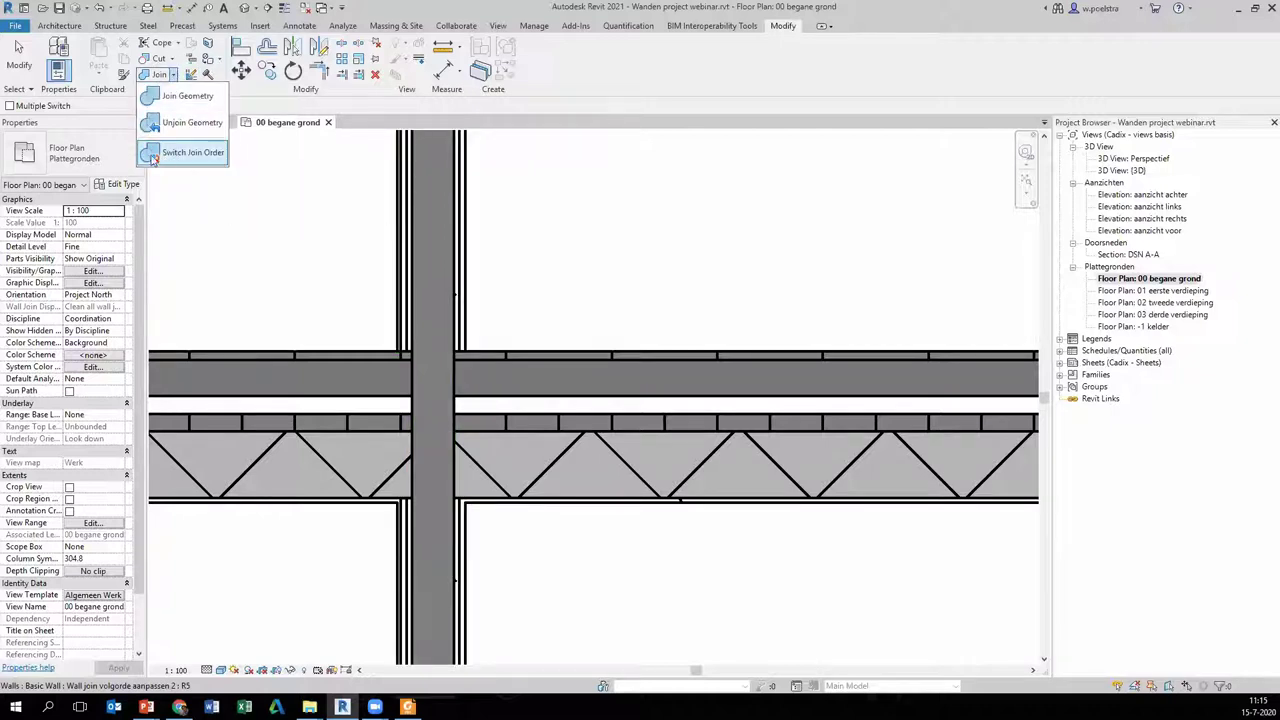
left_click(166, 158)
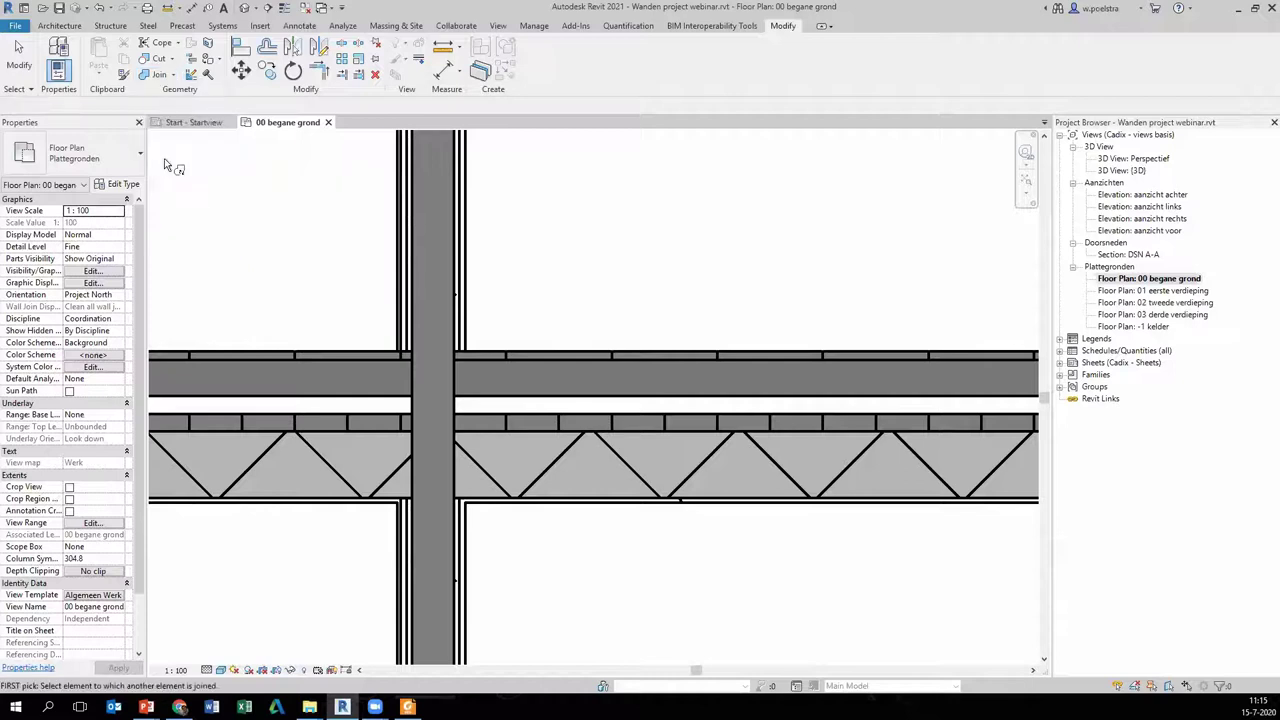
scroll(352, 312, "down", 2)
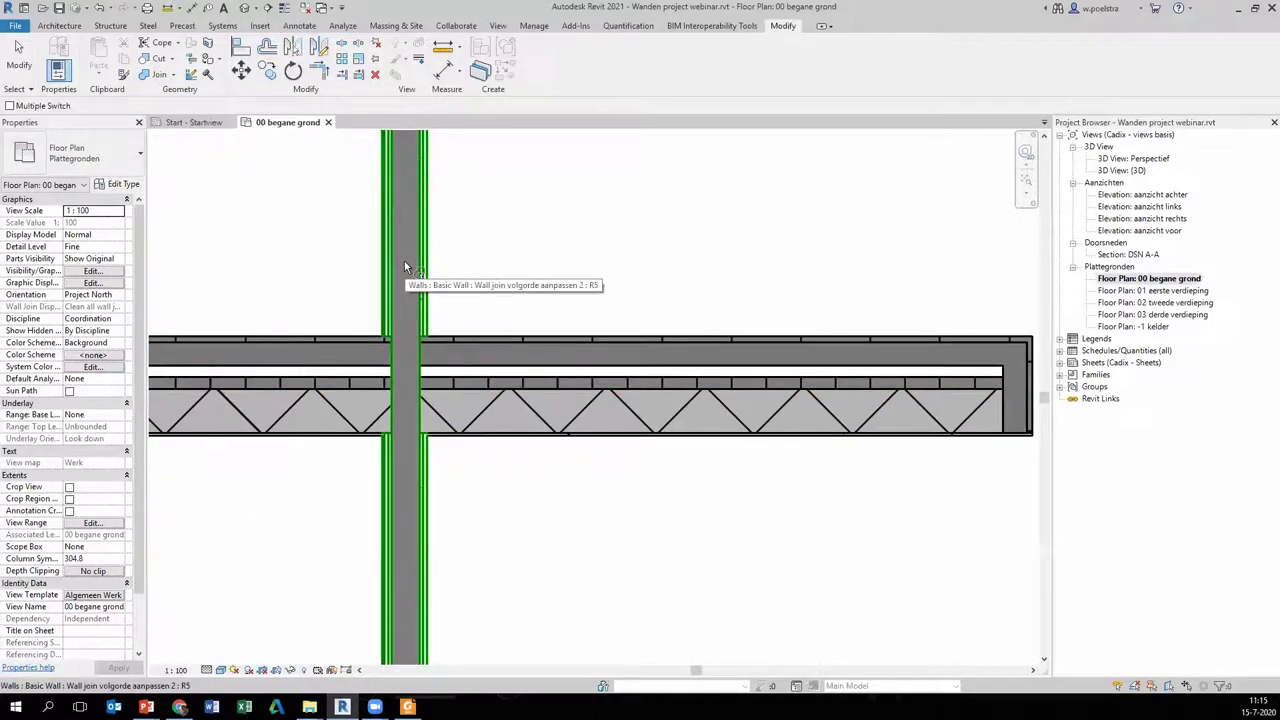
left_click(404, 261)
left_click(460, 356)
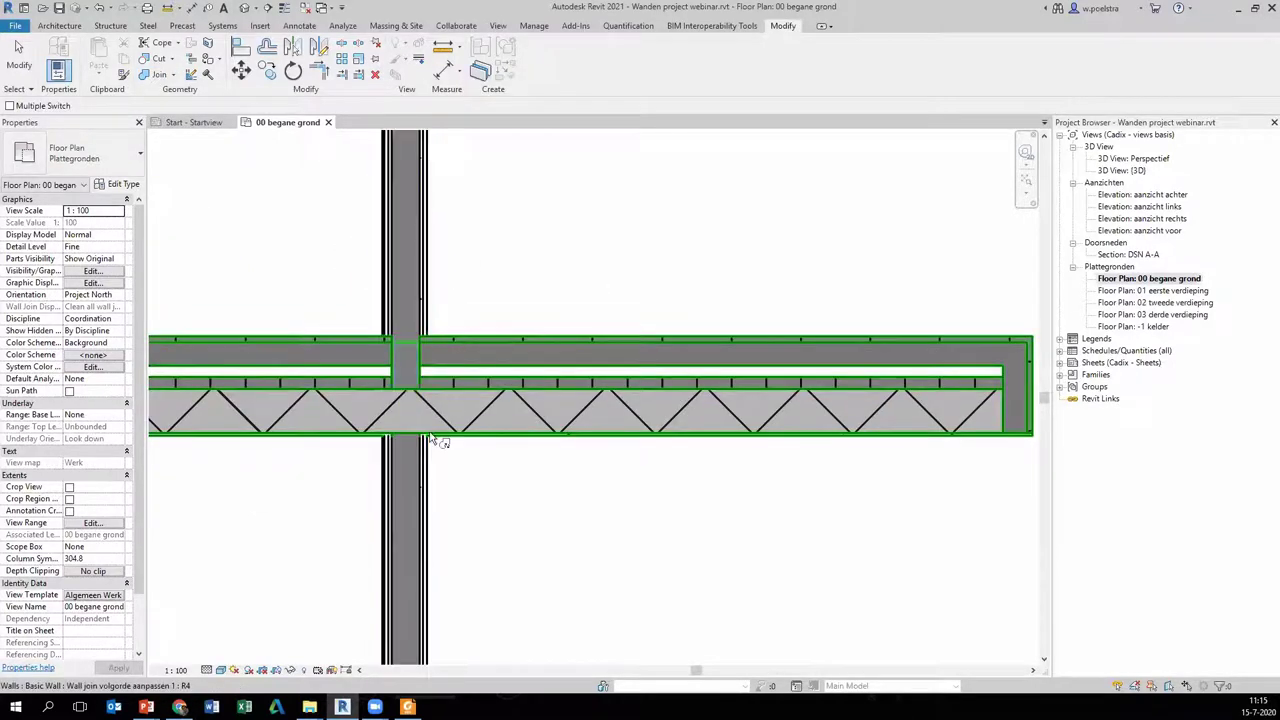
key("Escape")
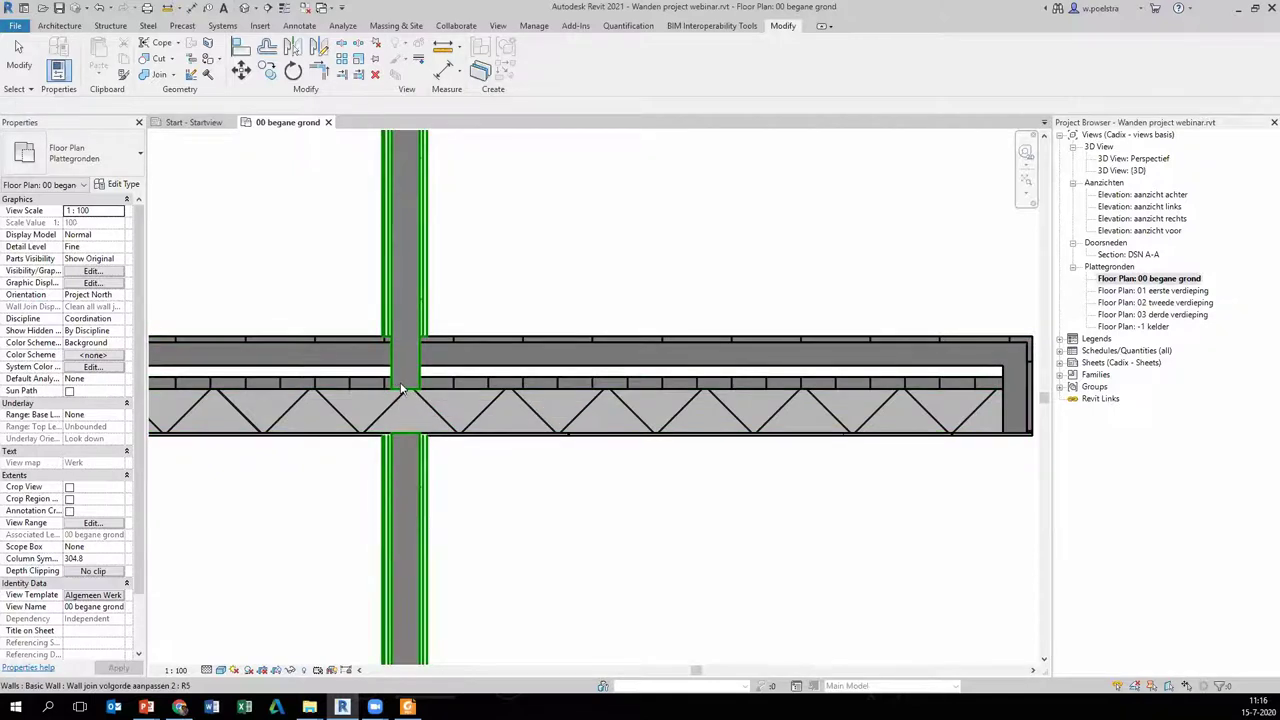
- Delete both crossing walls, leaving only the Wall joins heading
scroll(404, 390, "down", 3)
scroll(404, 390, "down", 2)
left_click_drag(455, 452, 358, 354)
key("Delete")
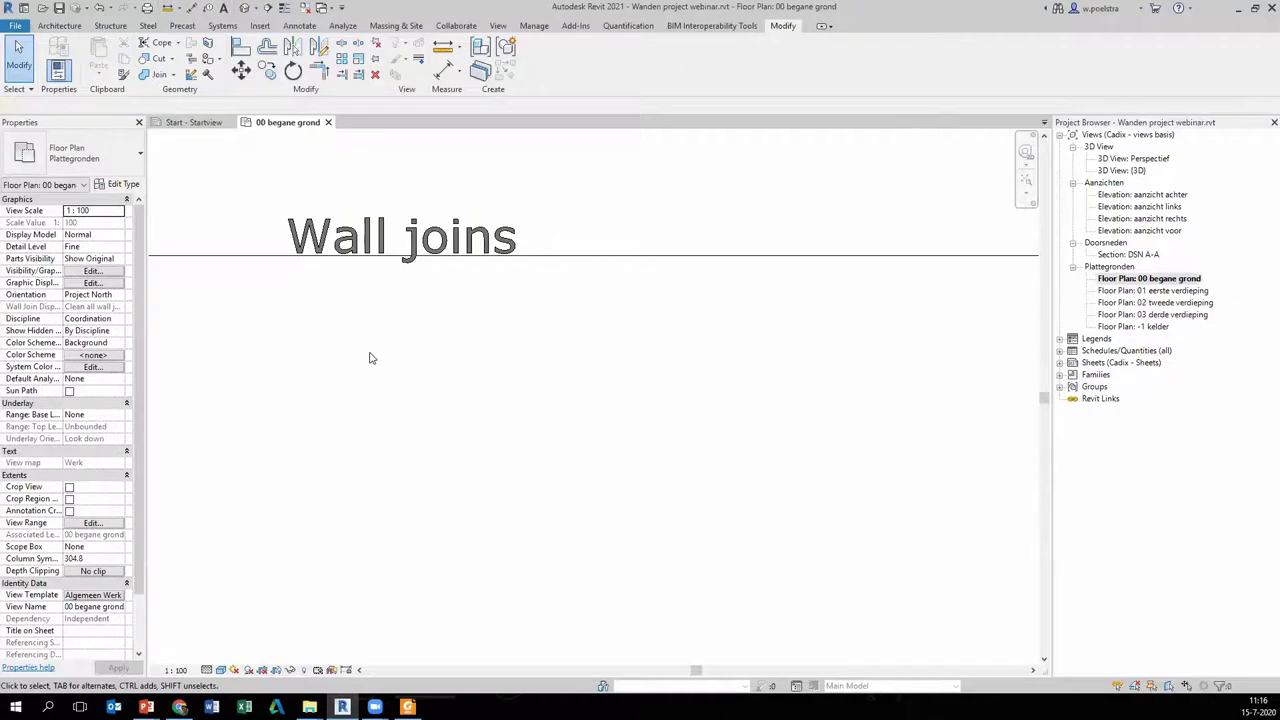
- Draw a 7700-long horizontal Wall joins 1 wall under the Wall joins heading
scroll(369, 358, "down", 2)
right_click(238, 266)
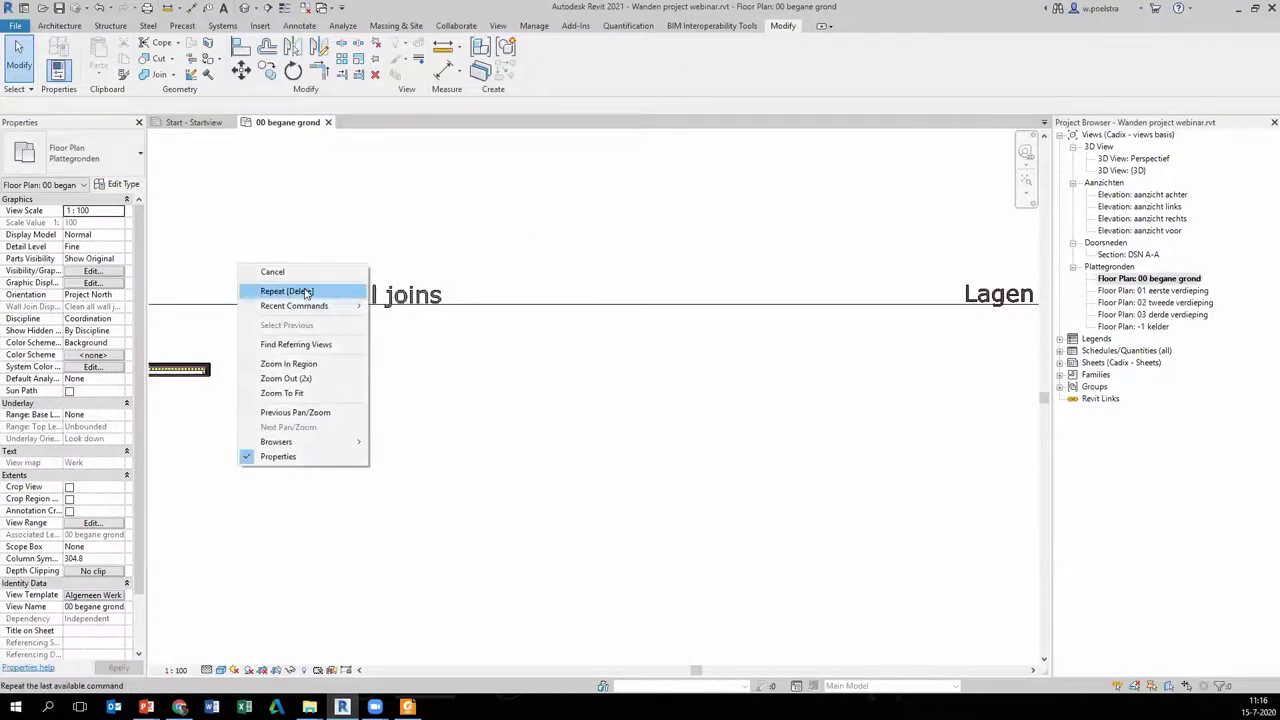
mouse_move(294, 306)
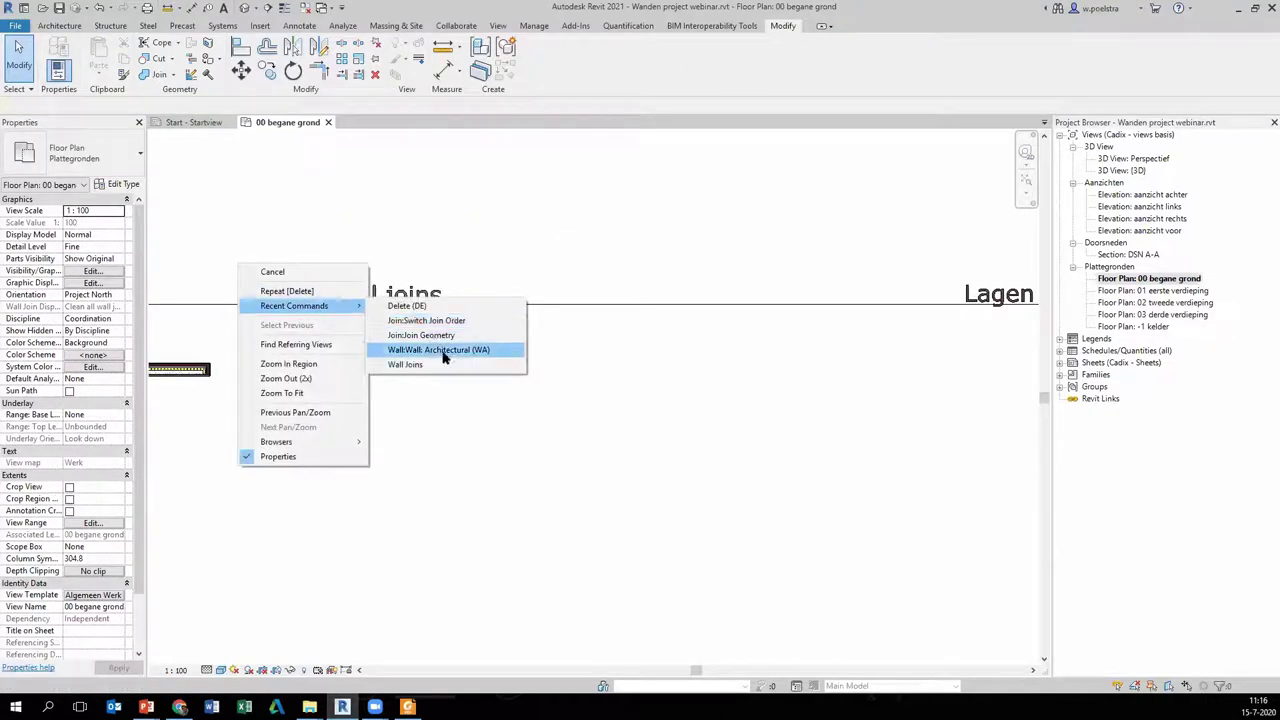
left_click(444, 357)
left_click(133, 146)
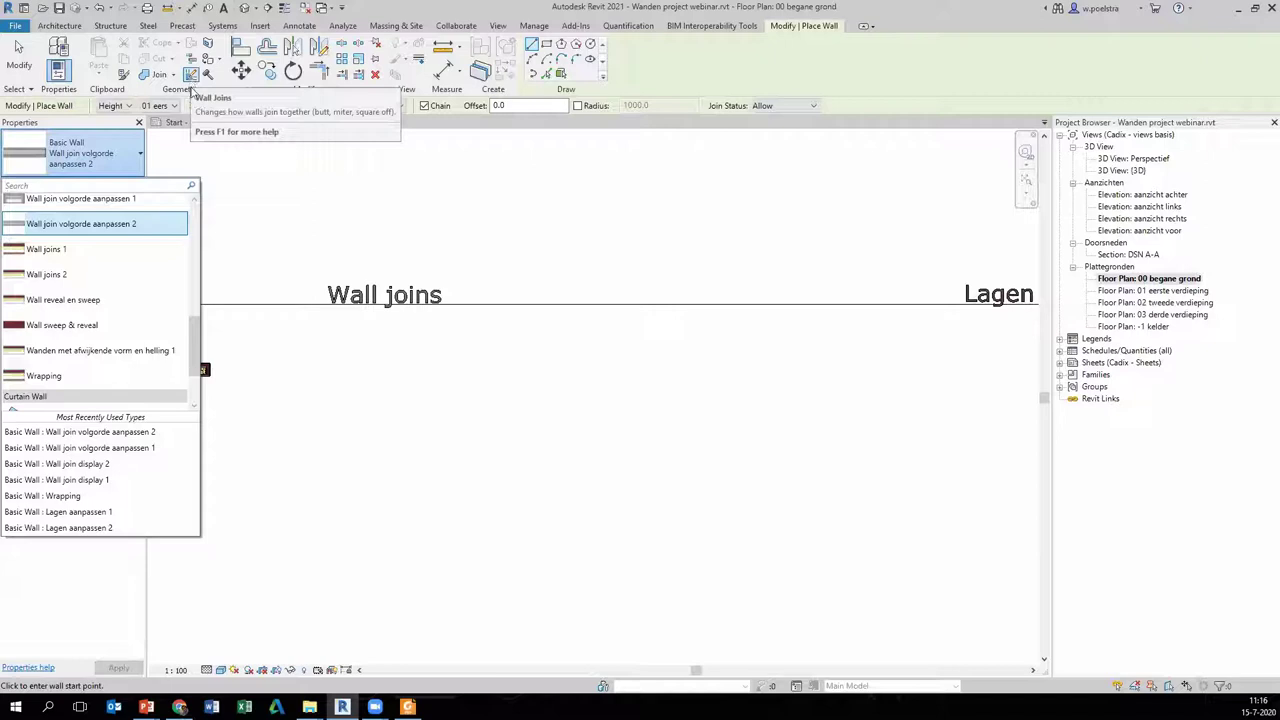
left_click(72, 251)
scroll(311, 431, "down", 1)
scroll(300, 445, "up", 1)
middle_click_drag(310, 441, 329, 415)
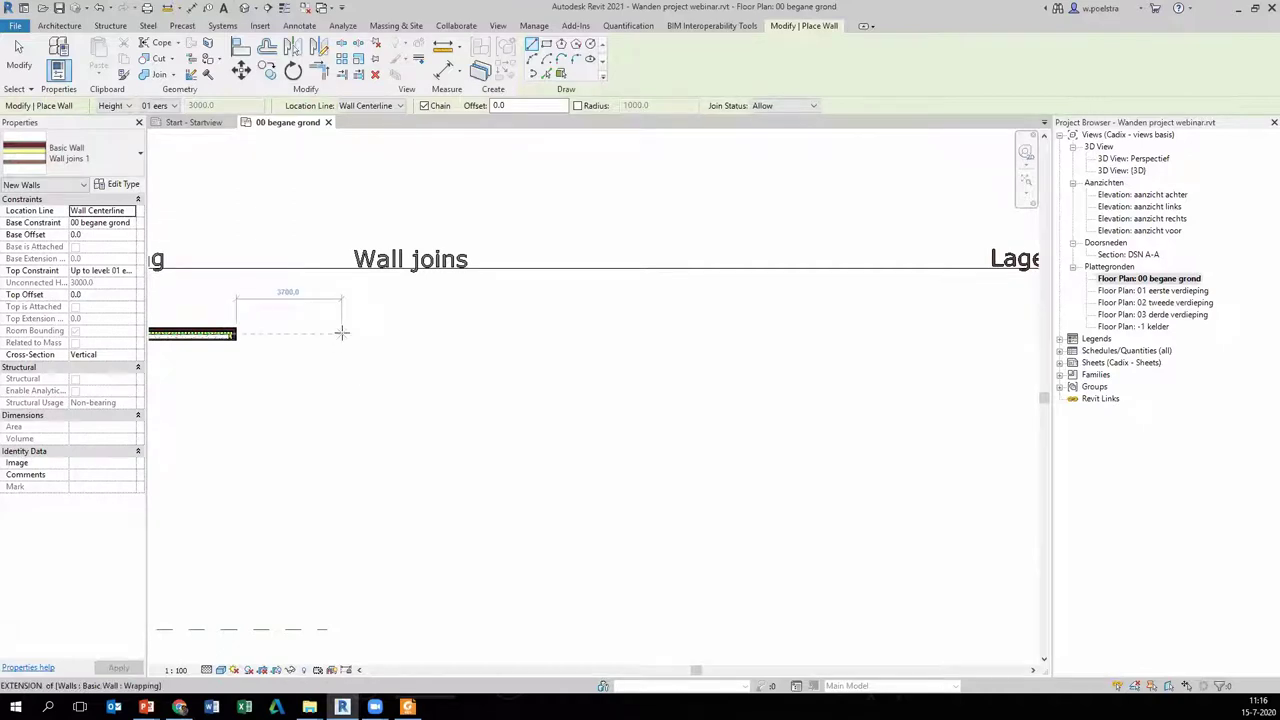
left_click(341, 333)
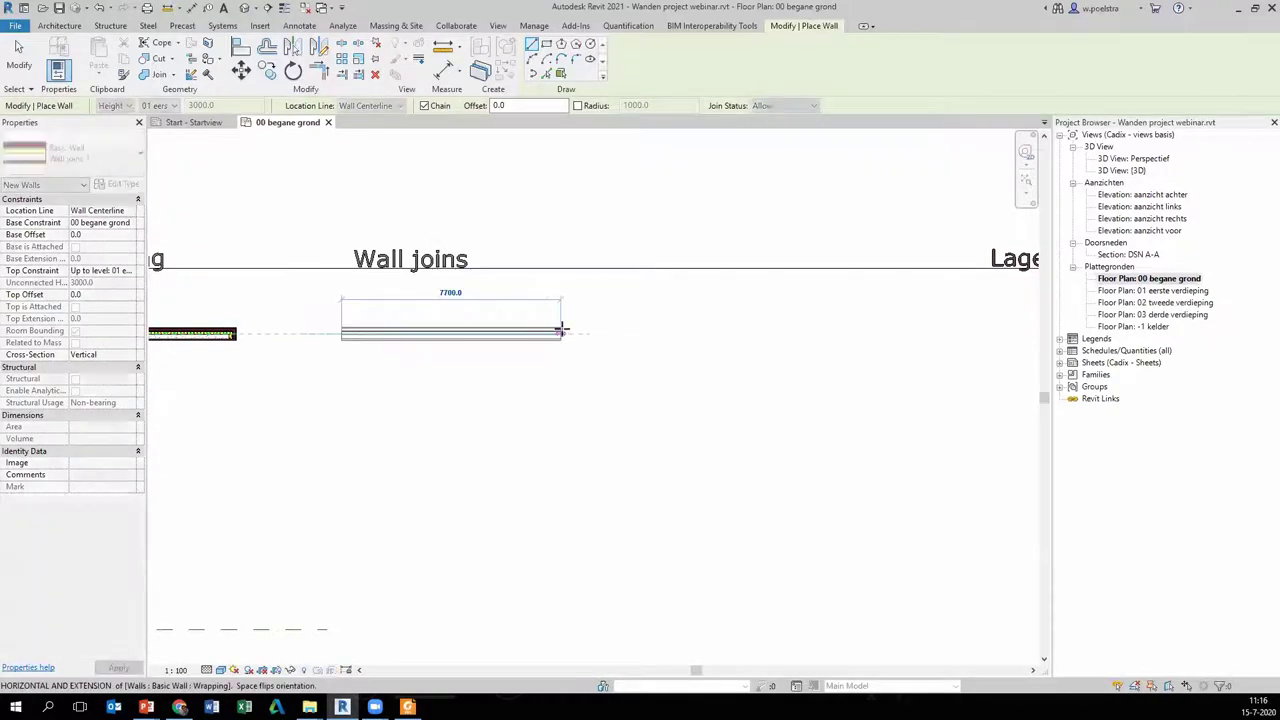
left_click(561, 329)
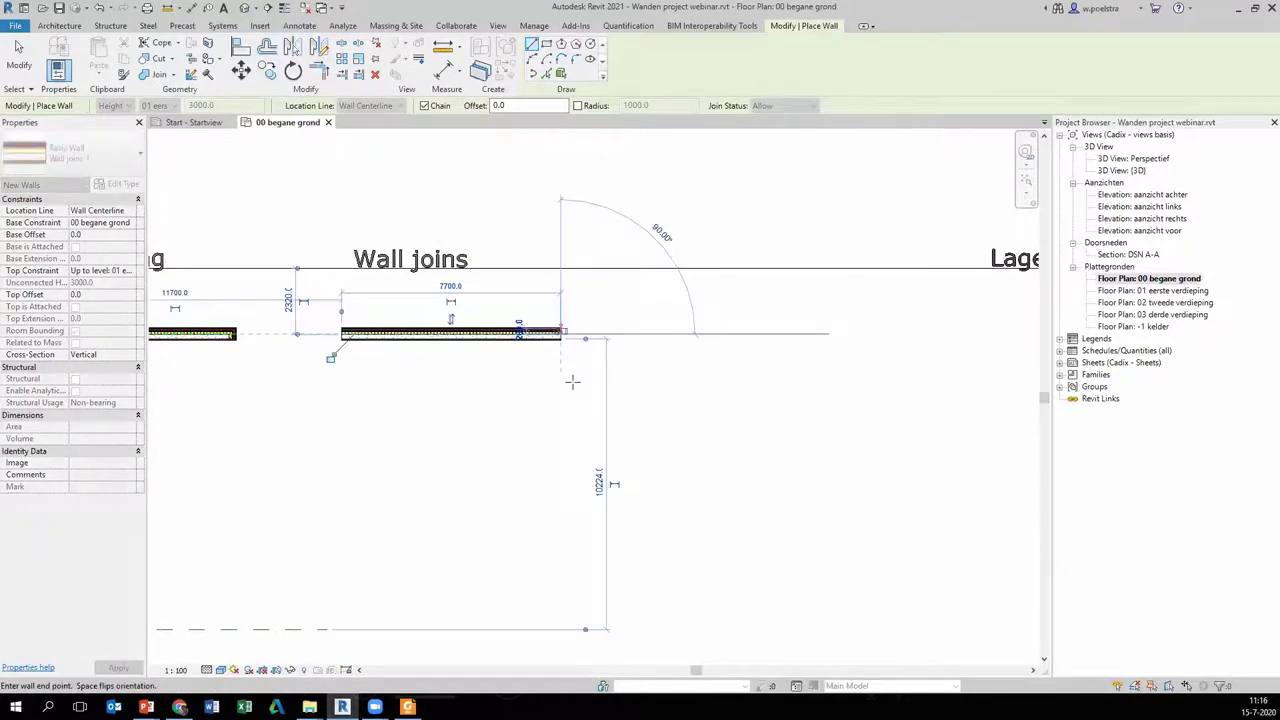
key("Escape")
- Add a 3700-long vertical wall from its left end to form an L-corner, and select it
scroll(349, 336, "up", 1)
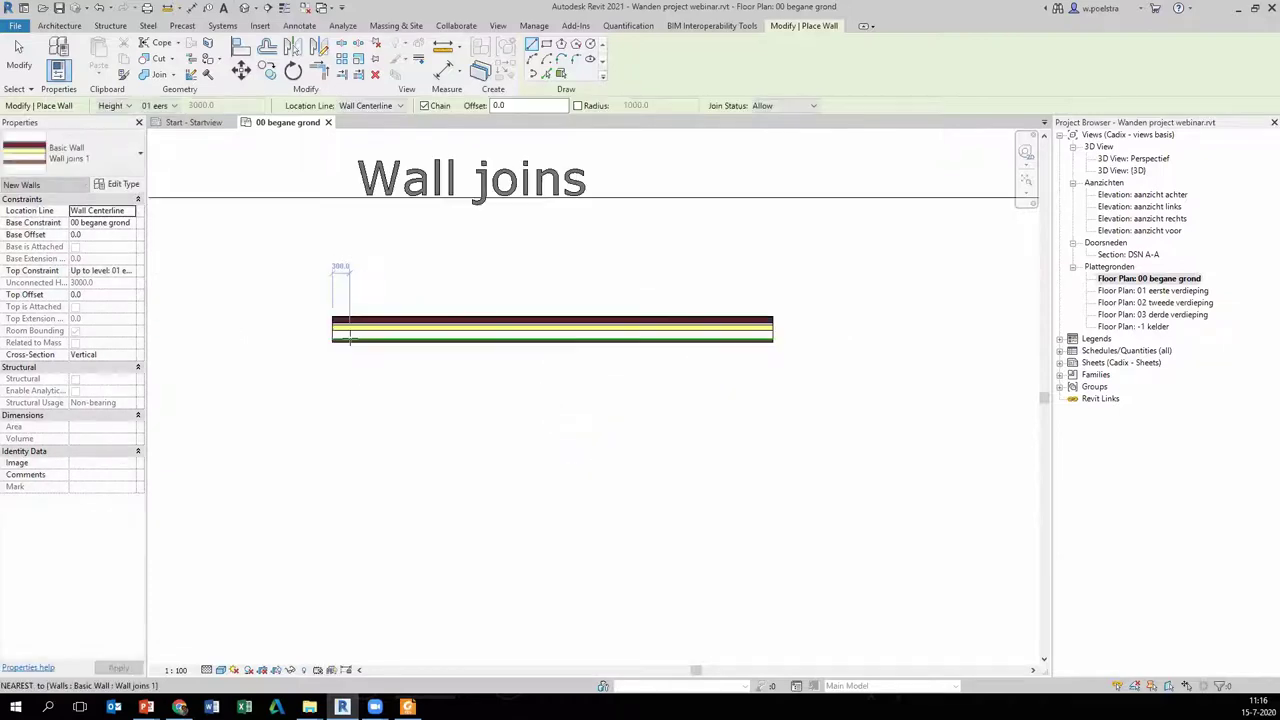
scroll(317, 380, "up", 1)
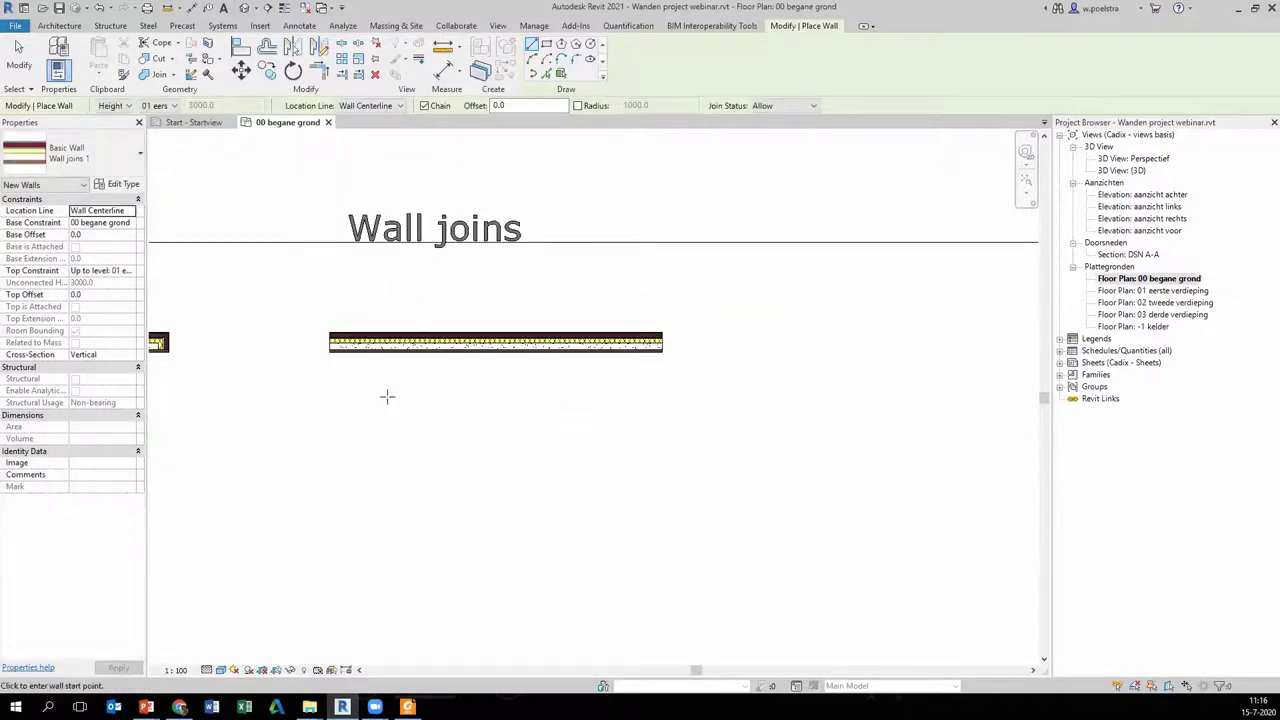
left_click(330, 342)
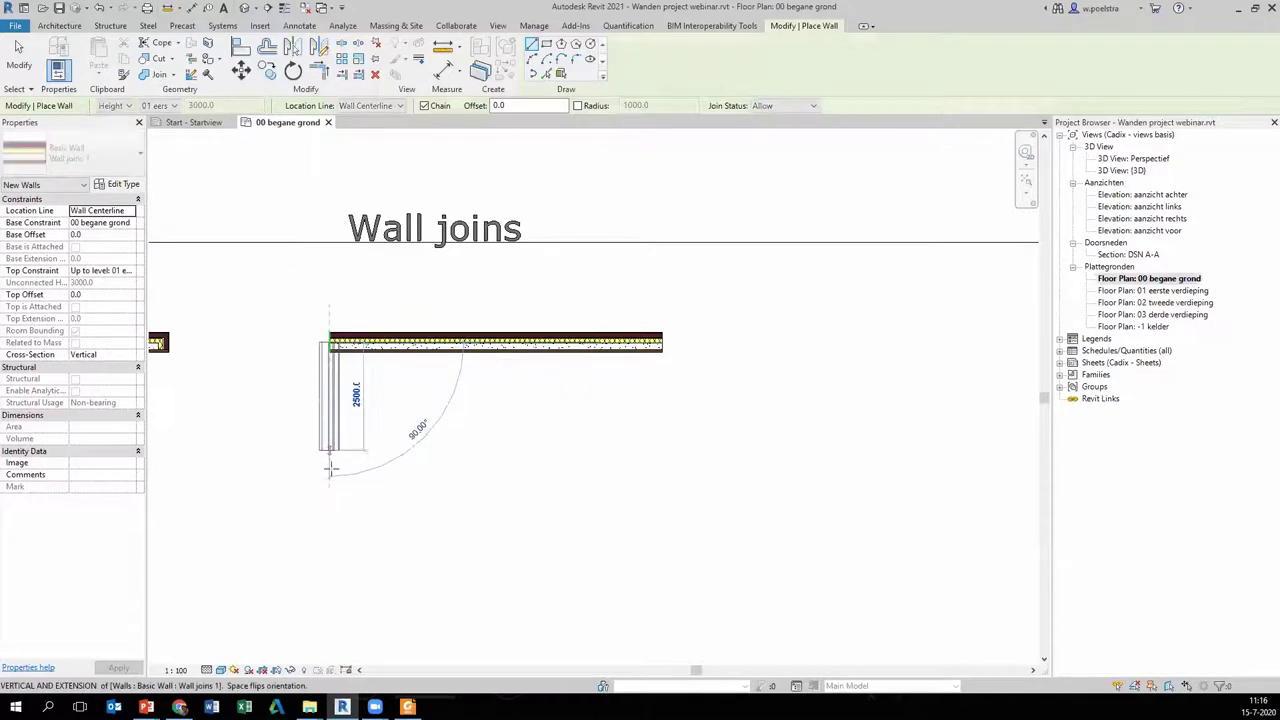
left_click(330, 500)
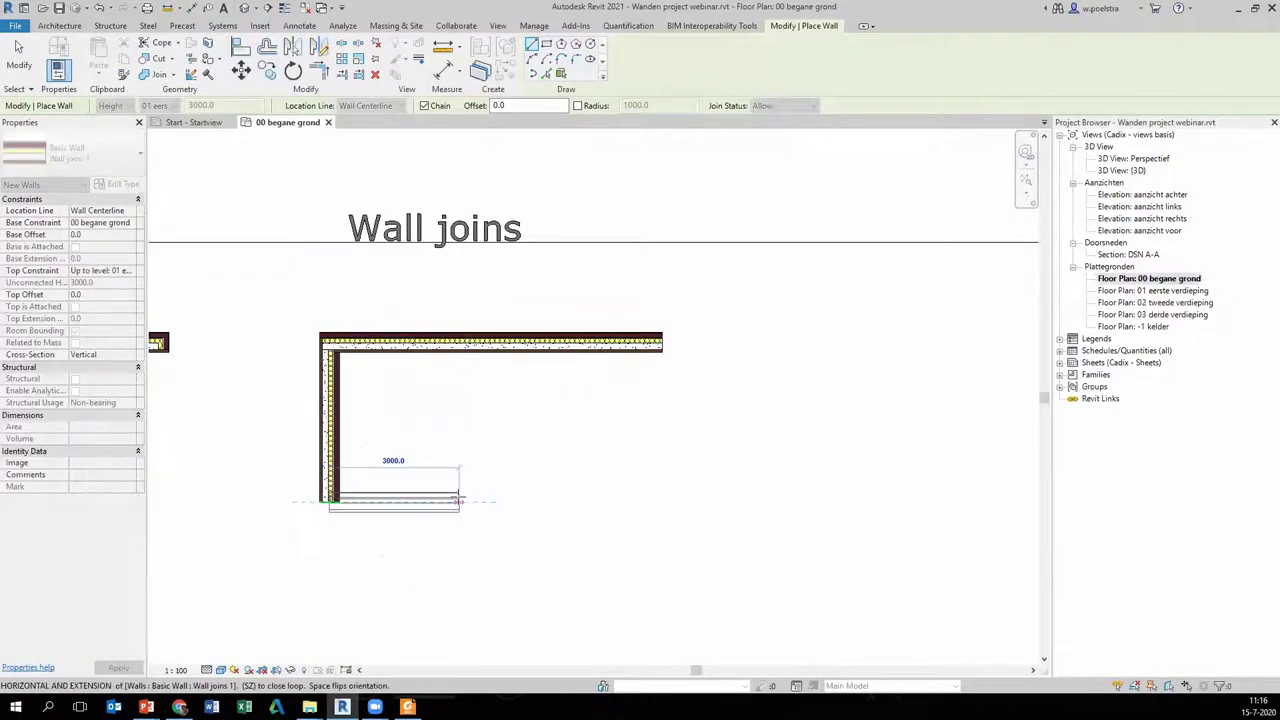
key("Escape")
left_click(355, 405)
key("Escape")
key("Escape")
left_click(333, 398)
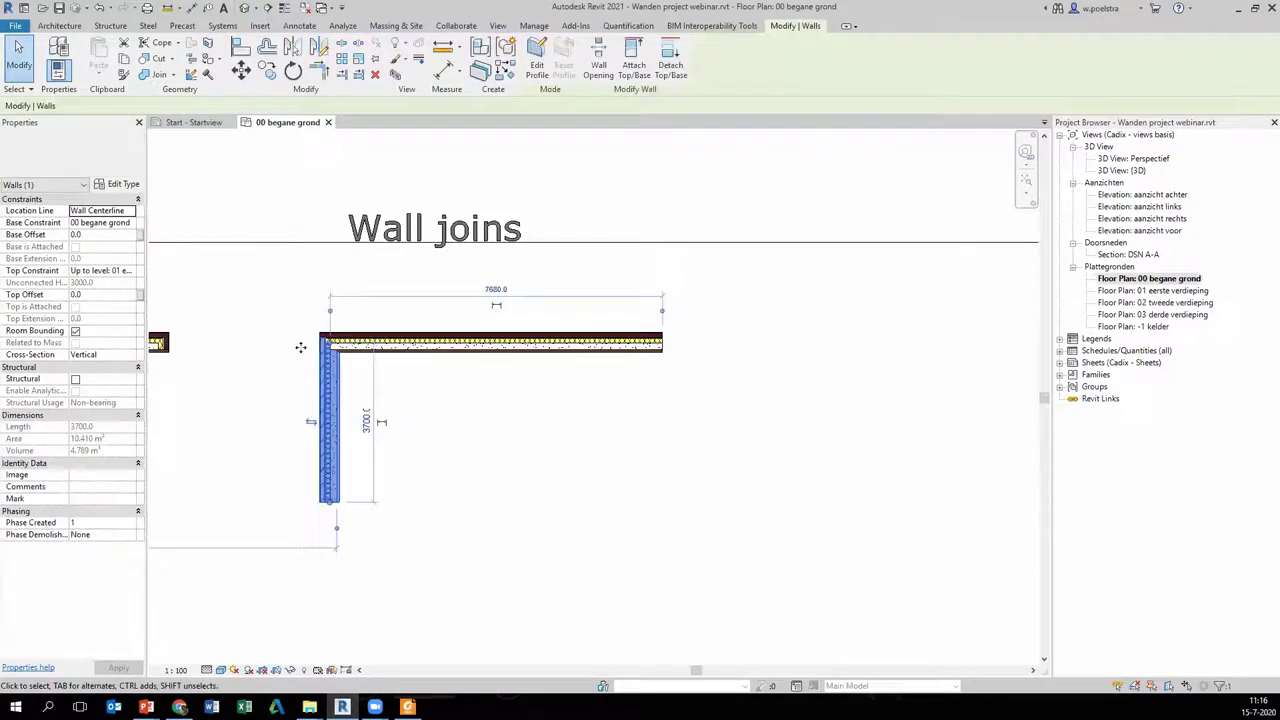
scroll(300, 350, "up", 3)
key("Escape")
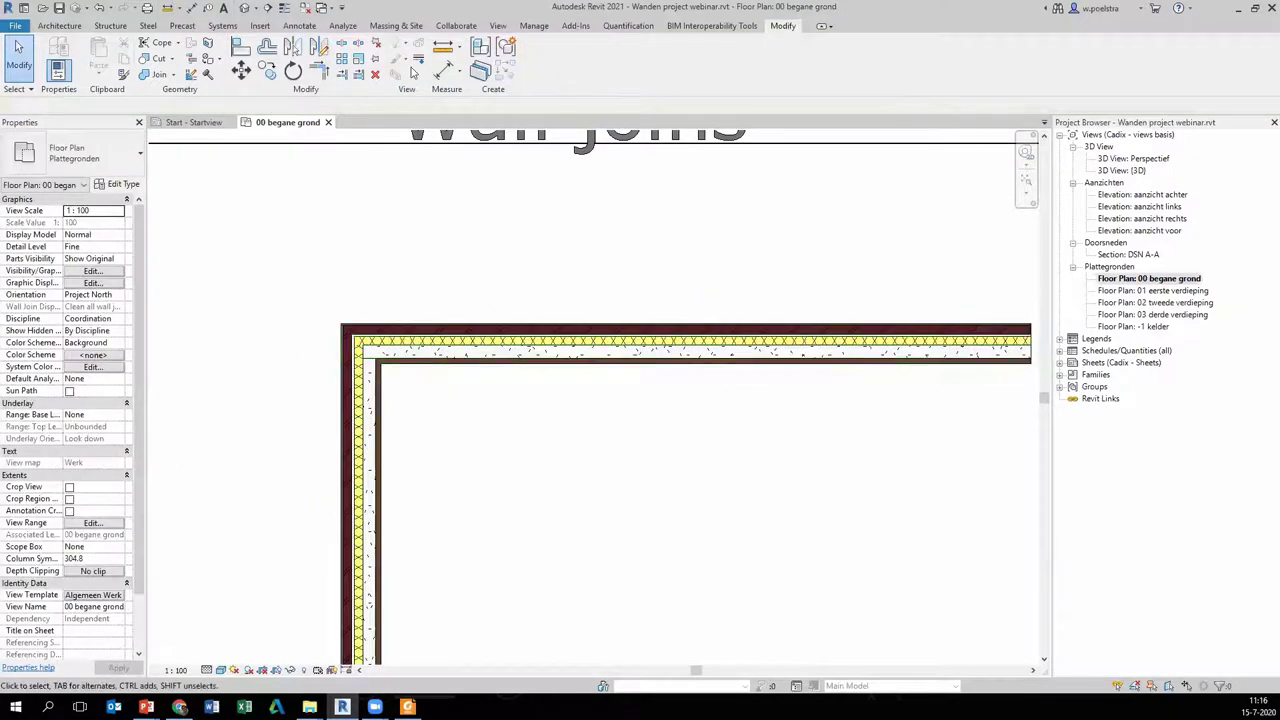
- Change the L-corner join of the two Wall joins 1 walls from Butt to Miter
left_click(191, 77)
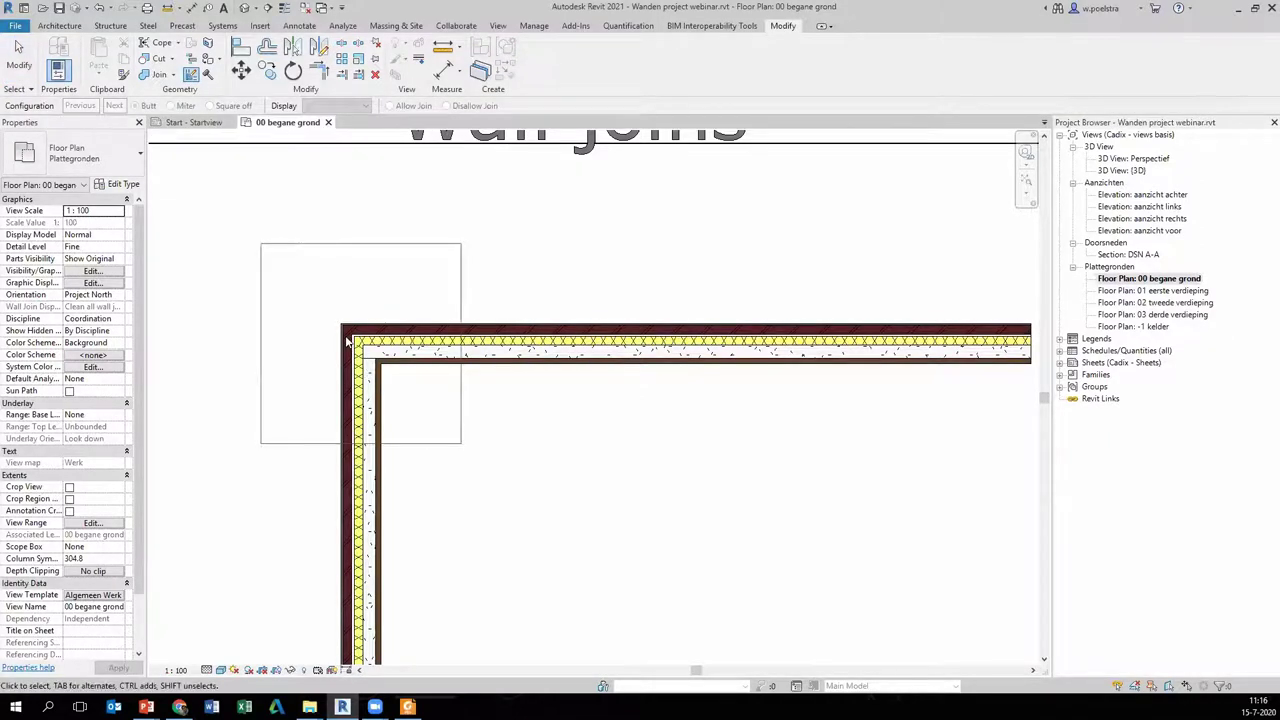
scroll(362, 348, "down", 3)
scroll(352, 354, "up", 2)
left_click(400, 345)
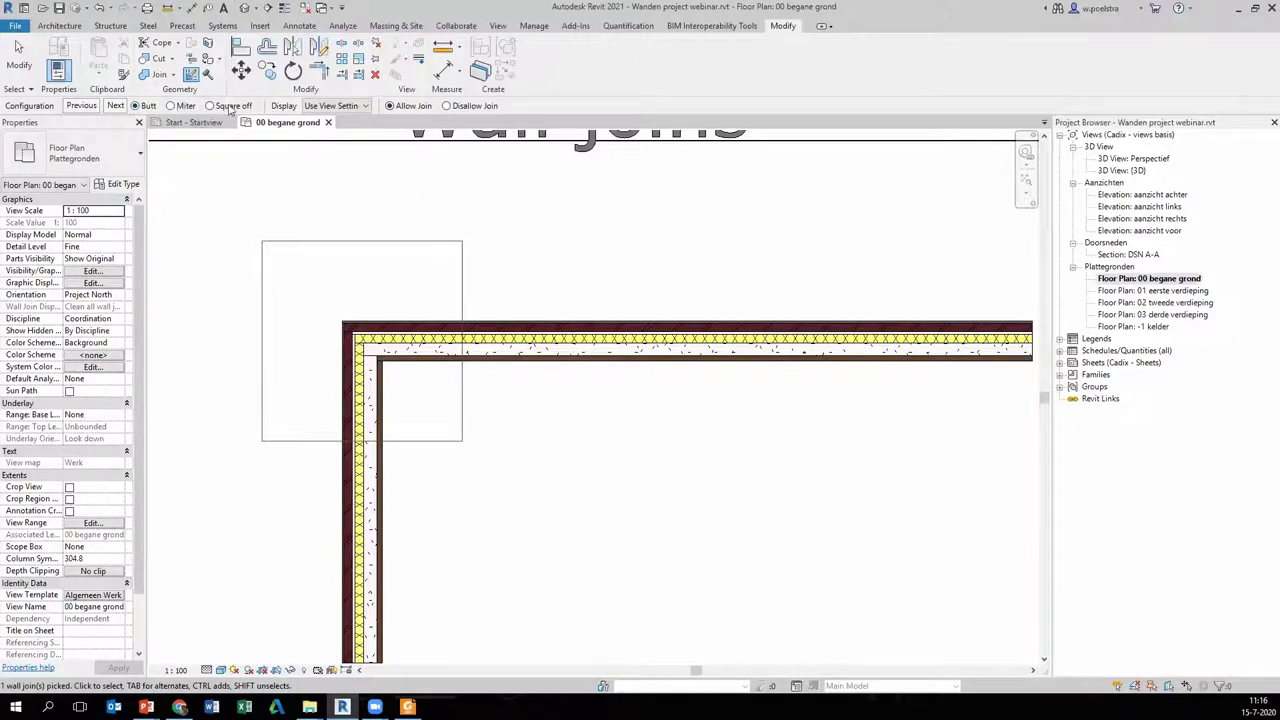
scroll(405, 332, "up", 2)
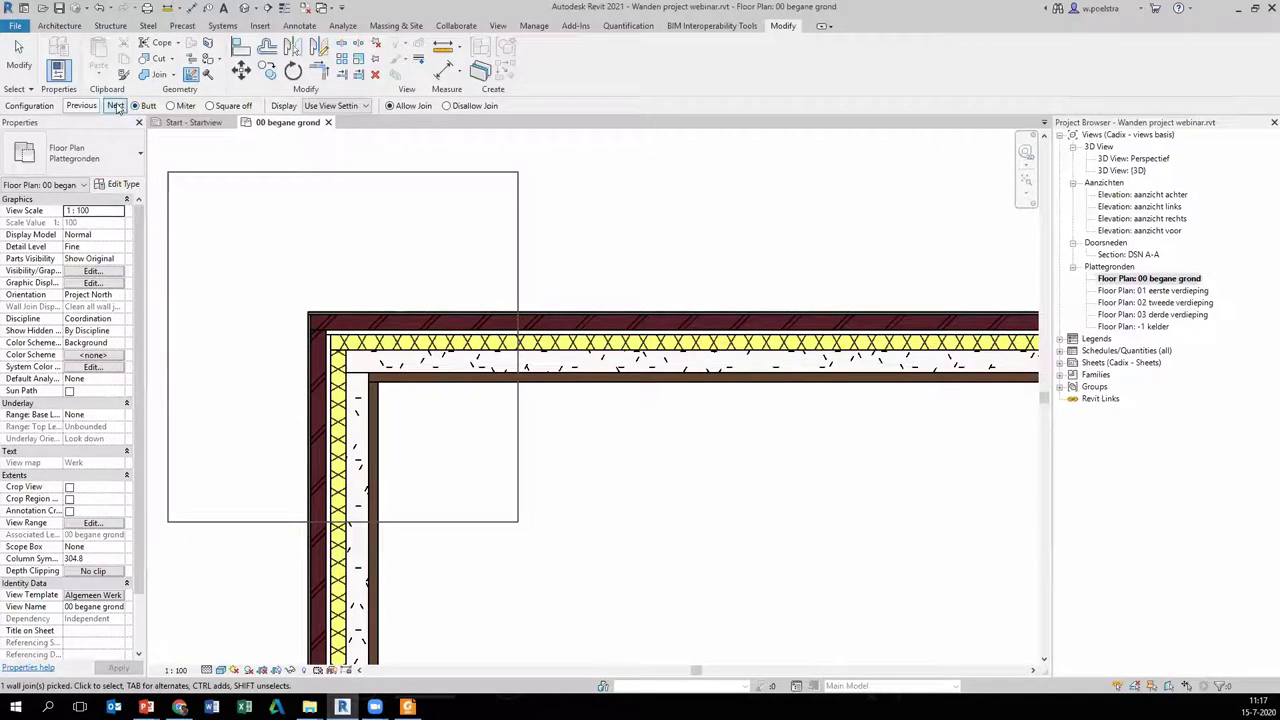
left_click(112, 107)
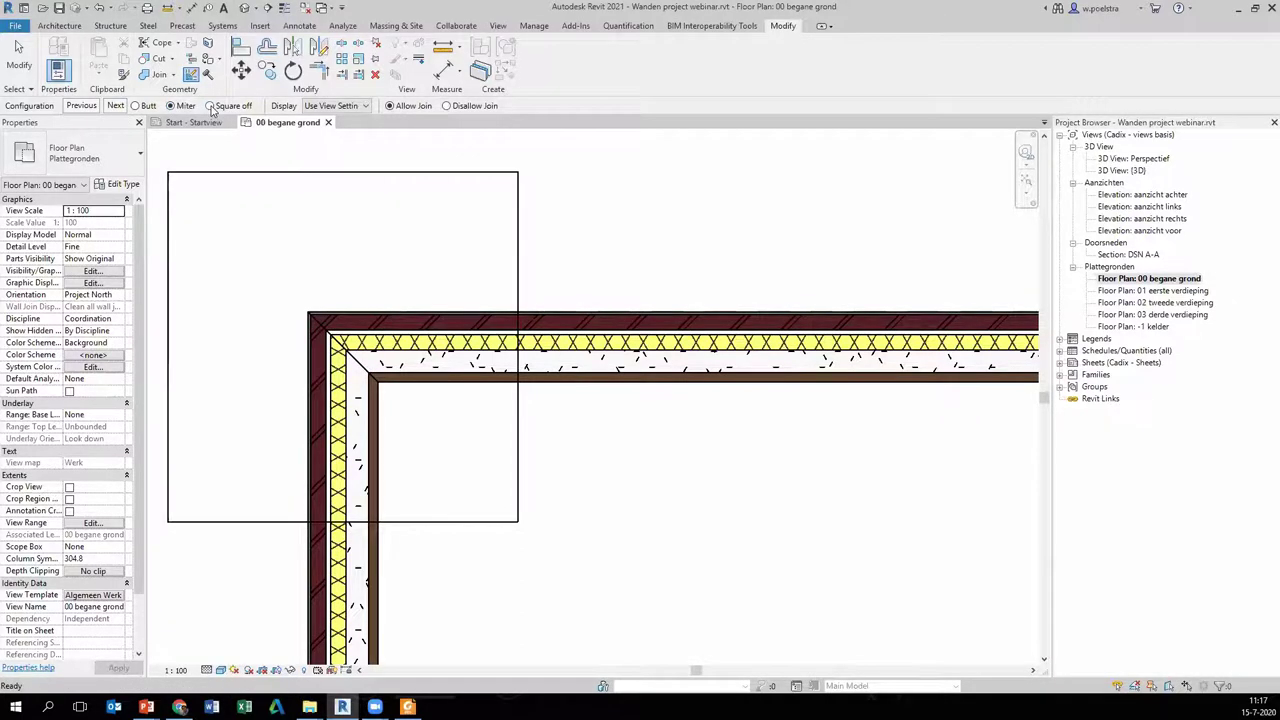
key("Escape")
scroll(331, 177, "down", 2)
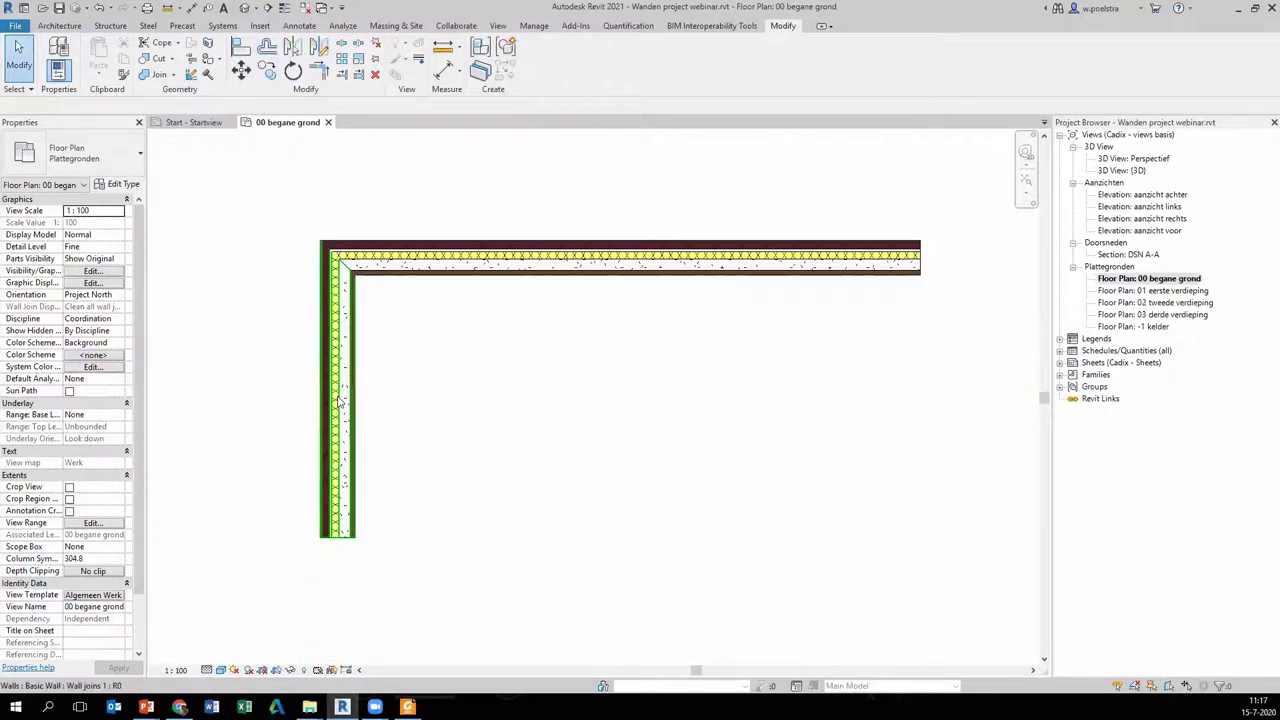
left_click(340, 400)
left_click_drag(338, 537, 447, 503)
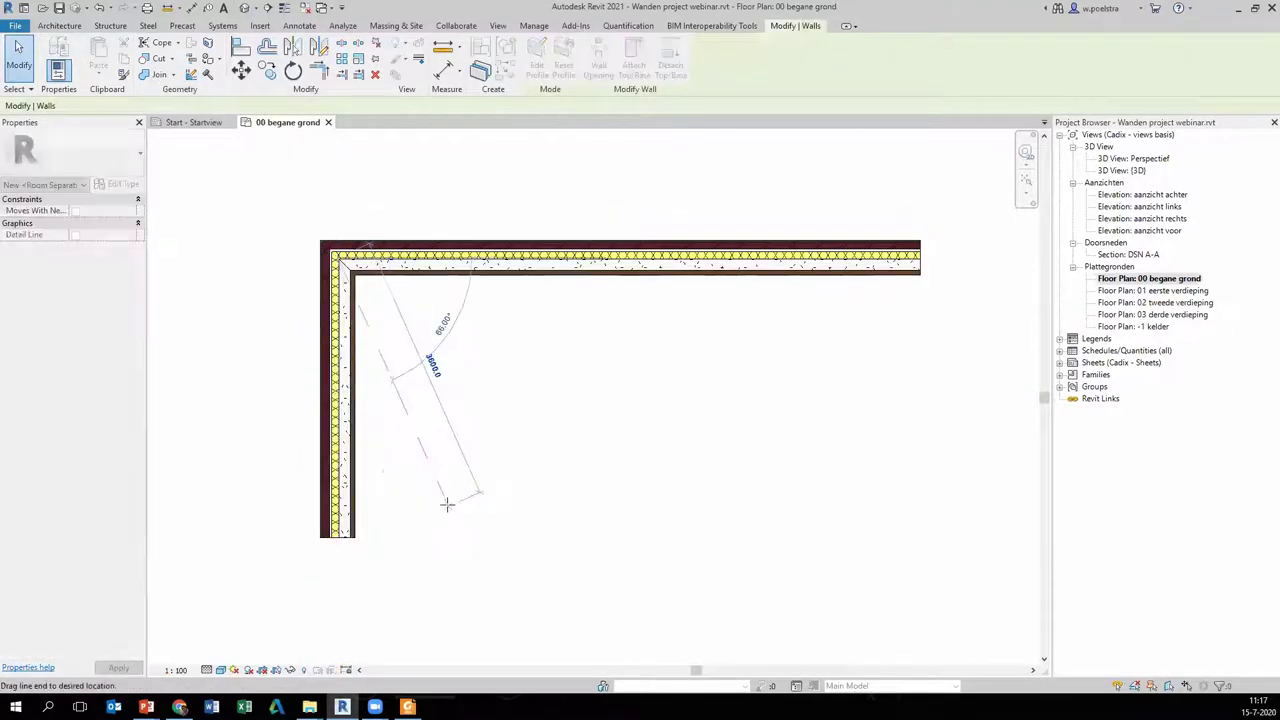
scroll(353, 224, "up", 2)
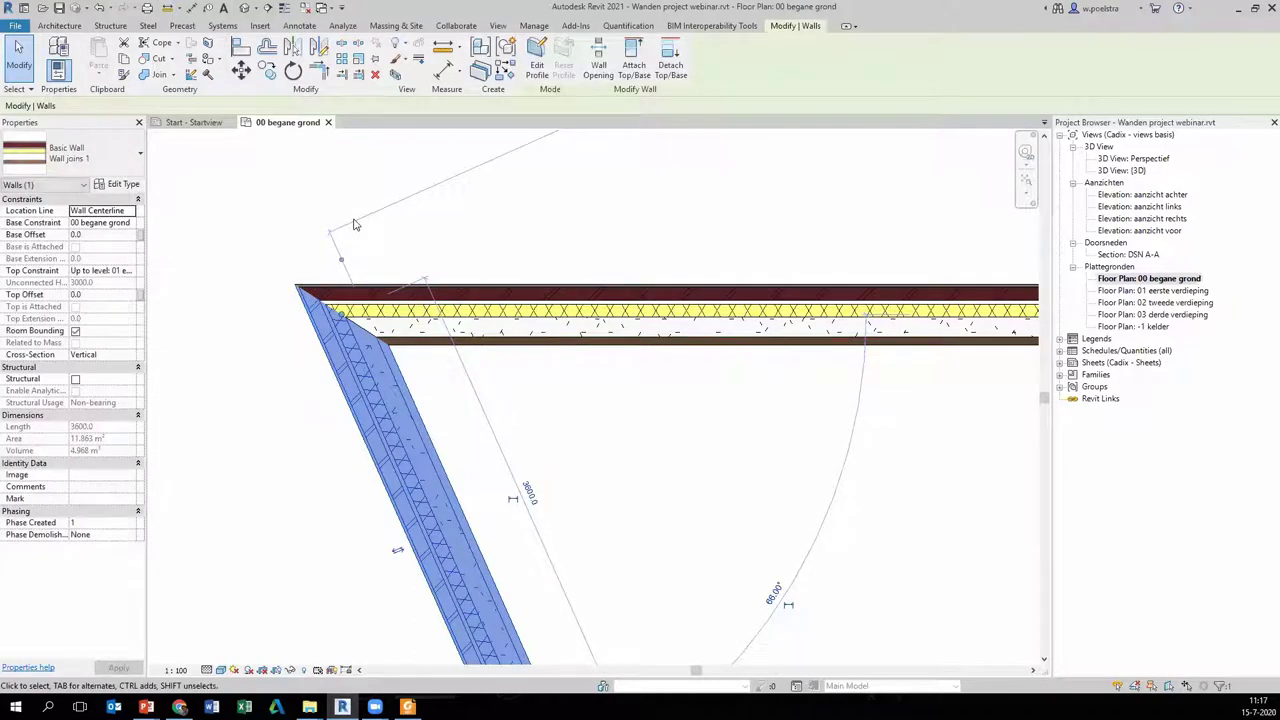
left_click(190, 76)
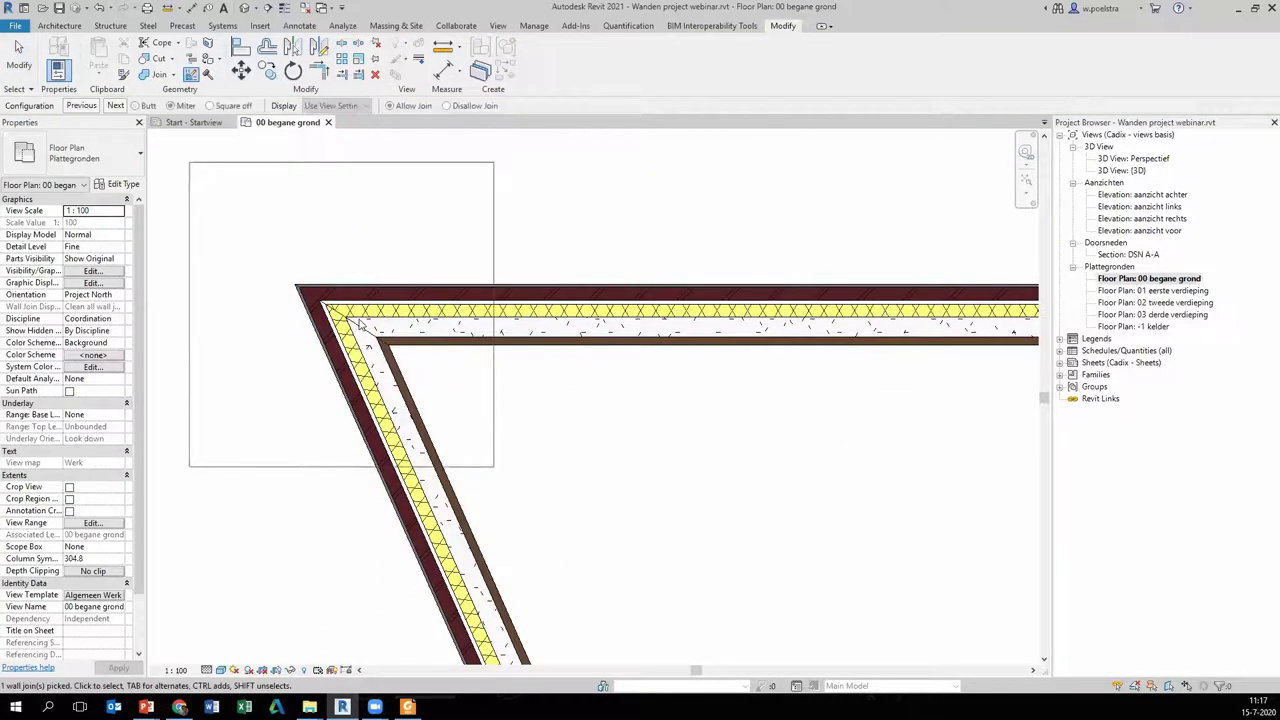
left_click(210, 107)
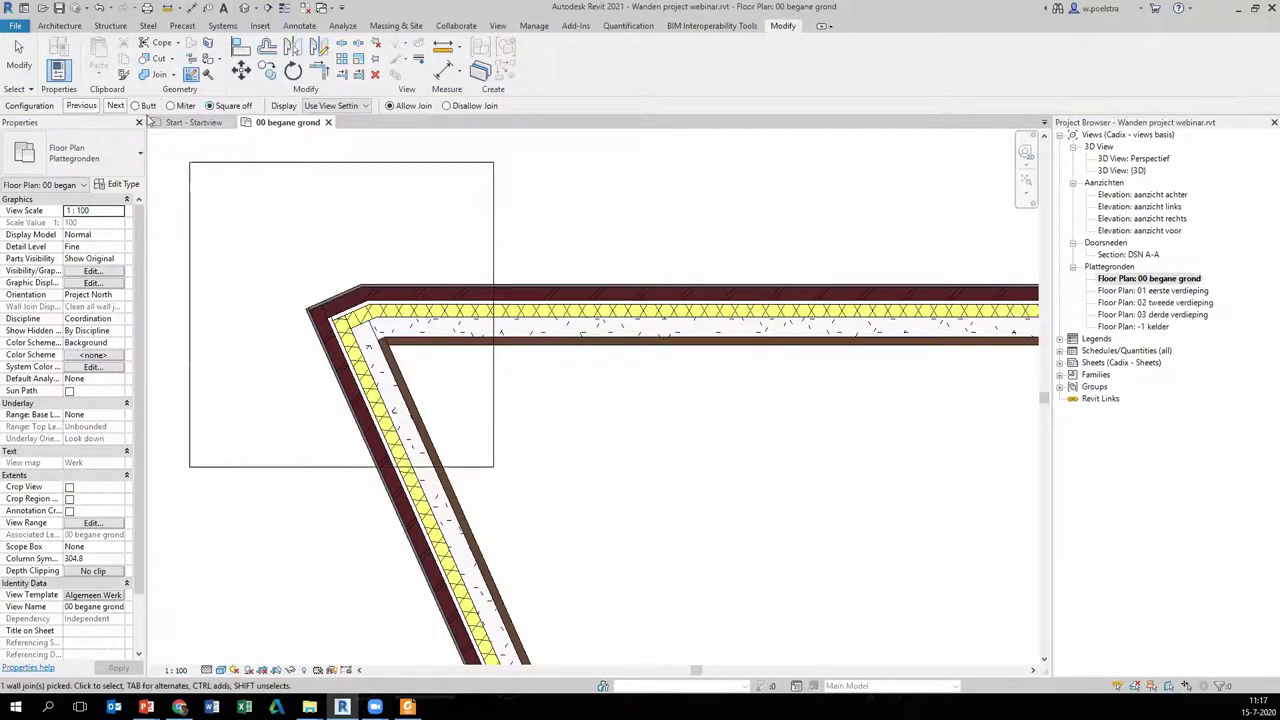
left_click(116, 106)
left_click(116, 106)
left_click(116, 106)
left_click(116, 106)
key("Escape")
left_click(424, 440)
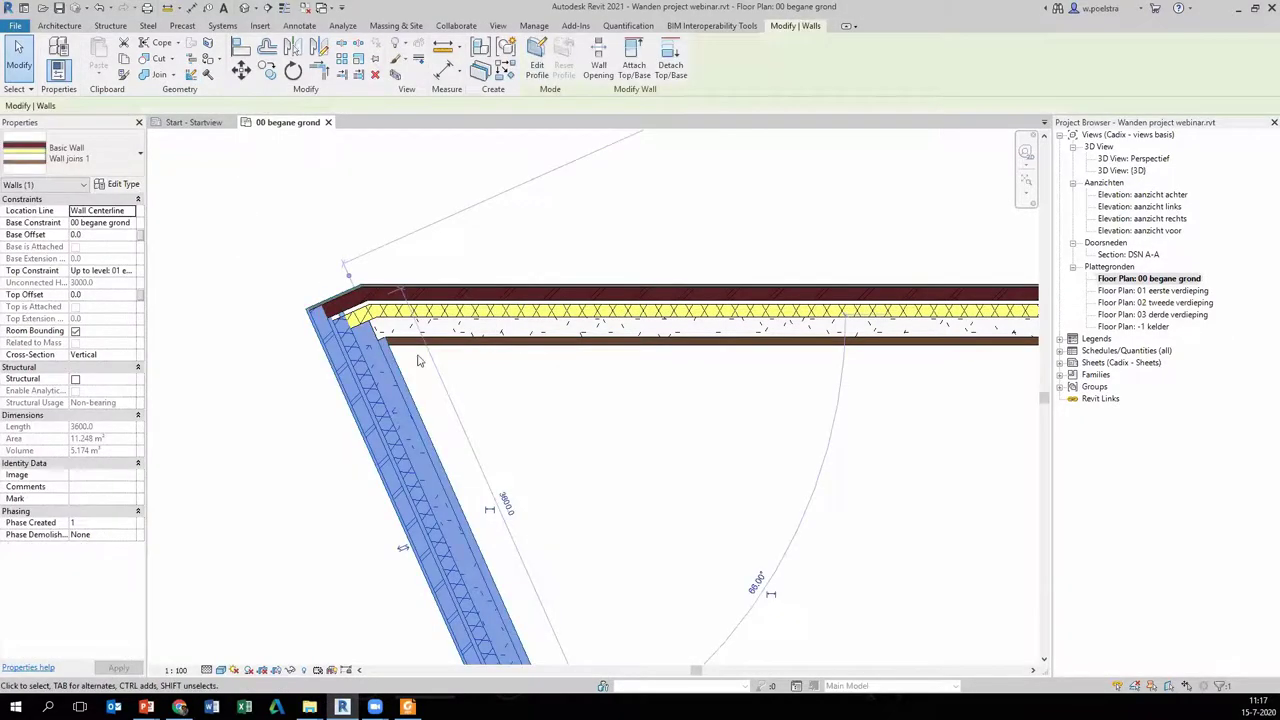
scroll(419, 360, "down", 3)
key("Escape")
left_click(100, 8)
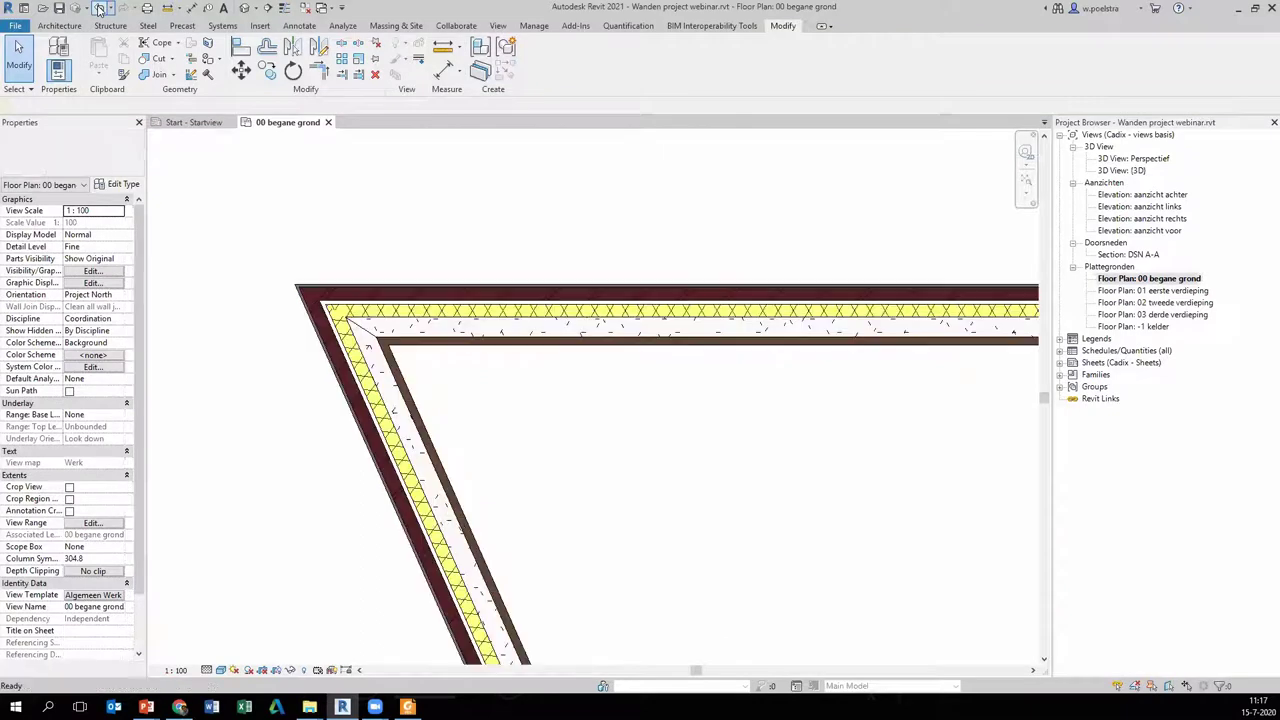
left_click(100, 8)
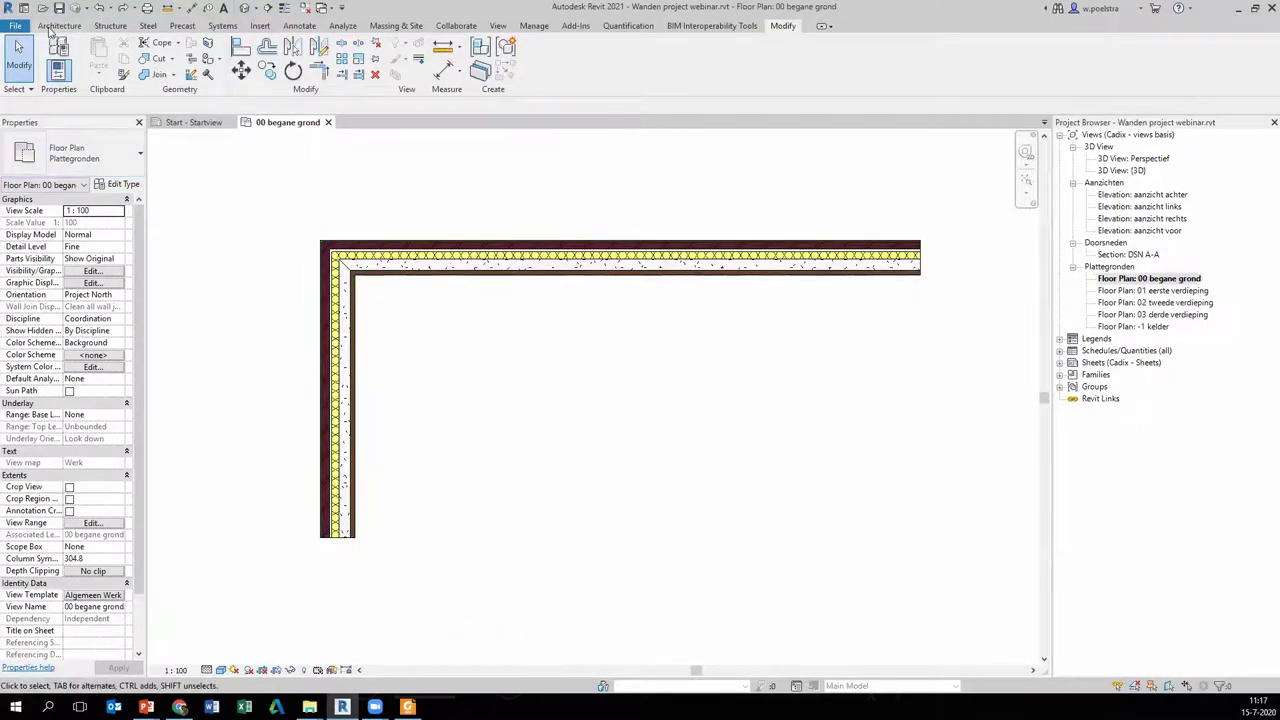
- Draw a diagonal Wall joins 2 wall from inside the corner to its top-left
left_click(55, 25)
left_click(50, 55)
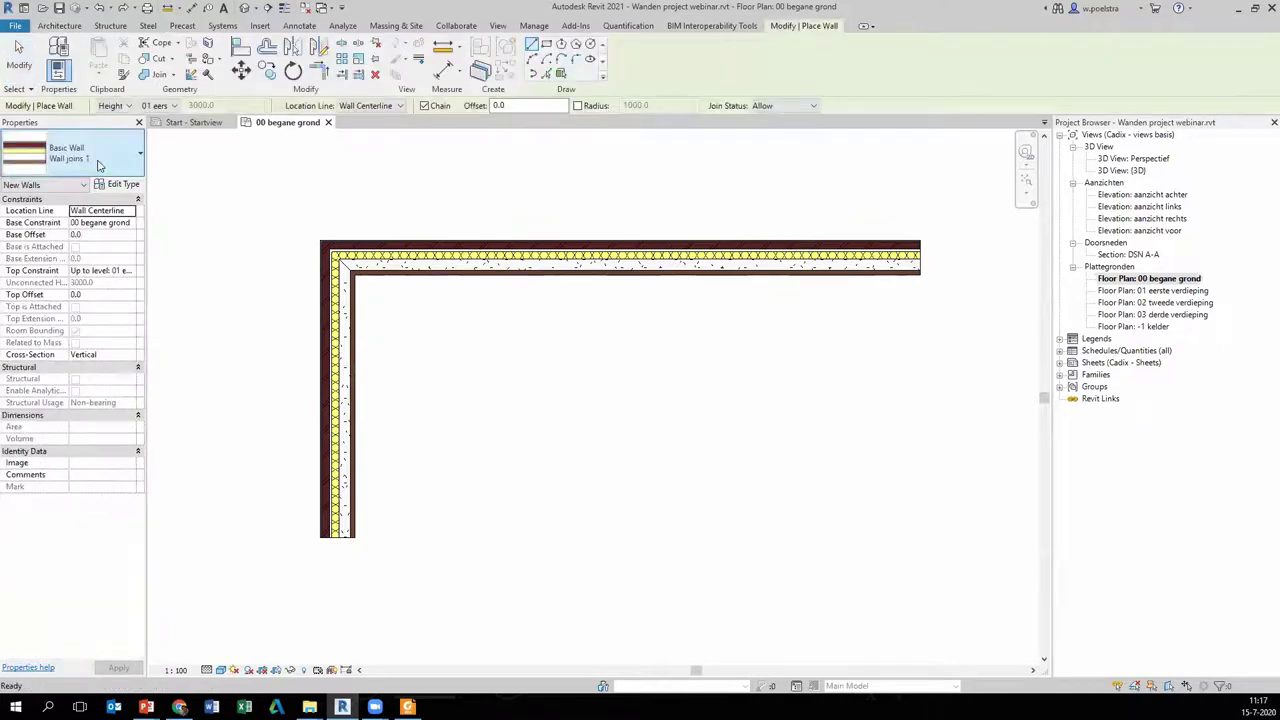
left_click(98, 165)
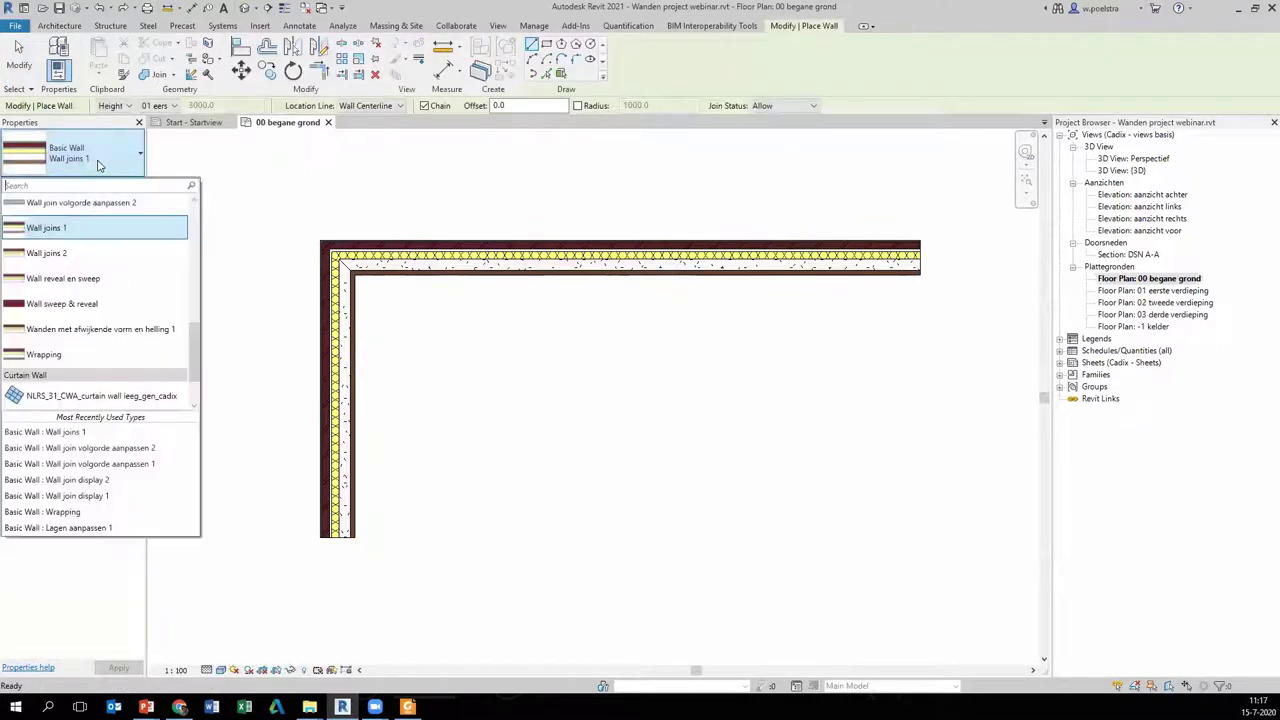
left_click(108, 256)
left_click(528, 486)
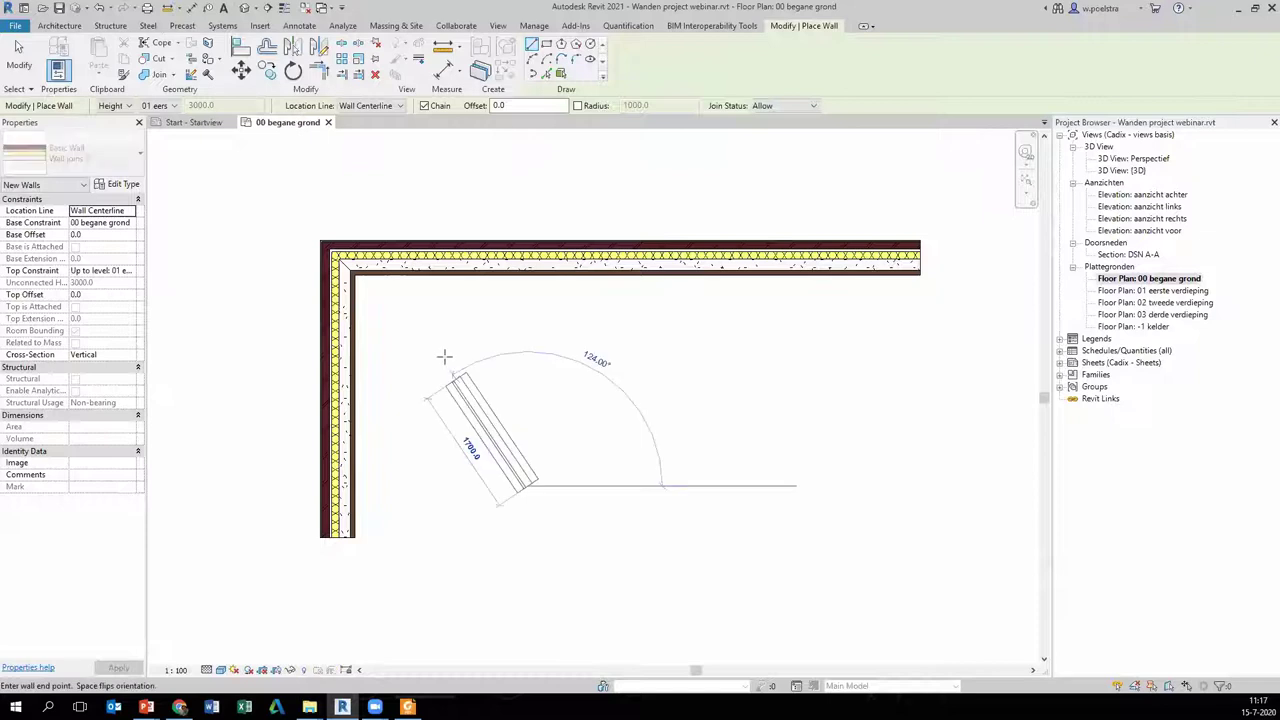
left_click(352, 268)
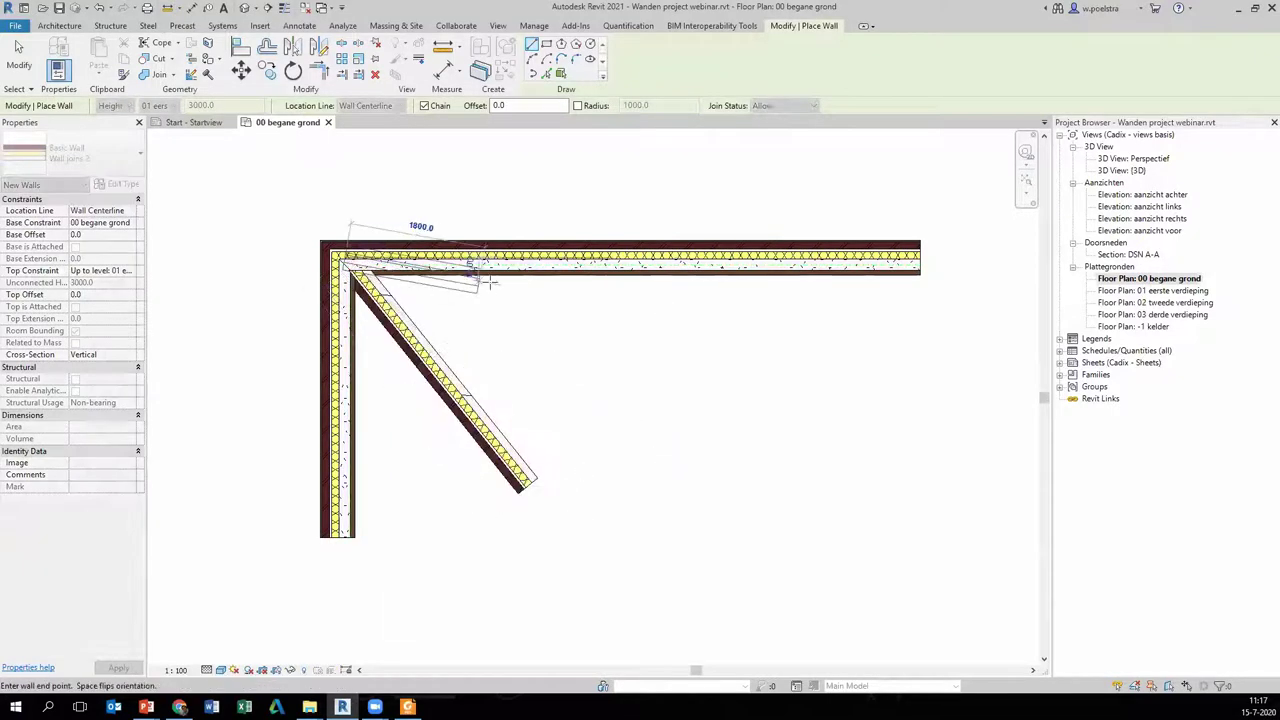
key("Escape")
key("Escape")
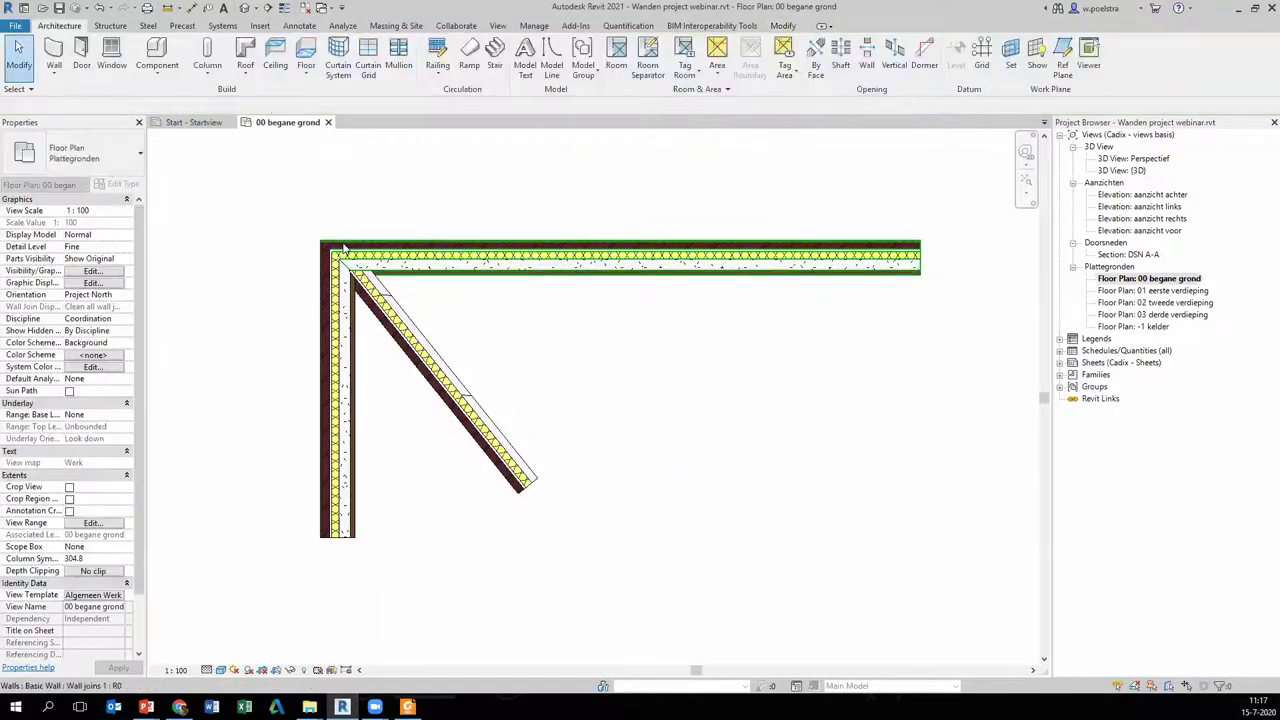
scroll(343, 248, "up", 2)
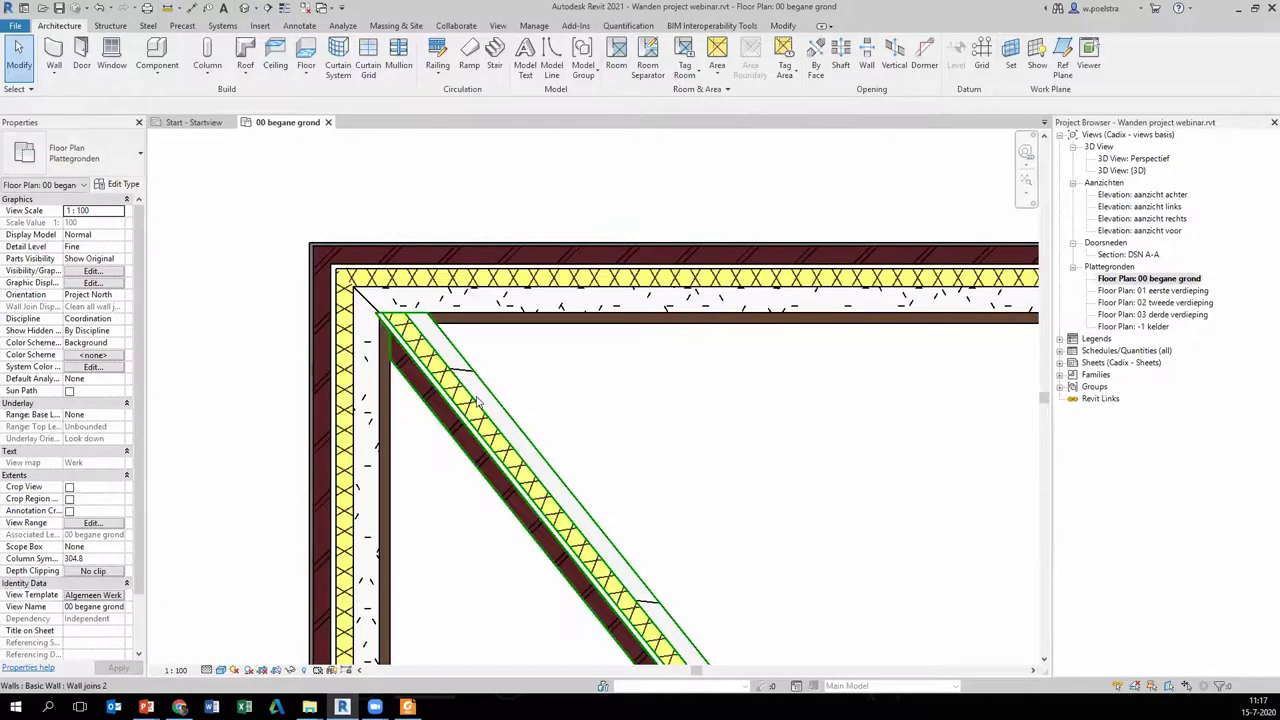
- Select the corner with Wall Joins and cycle through its Butt join configurations
left_click(788, 25)
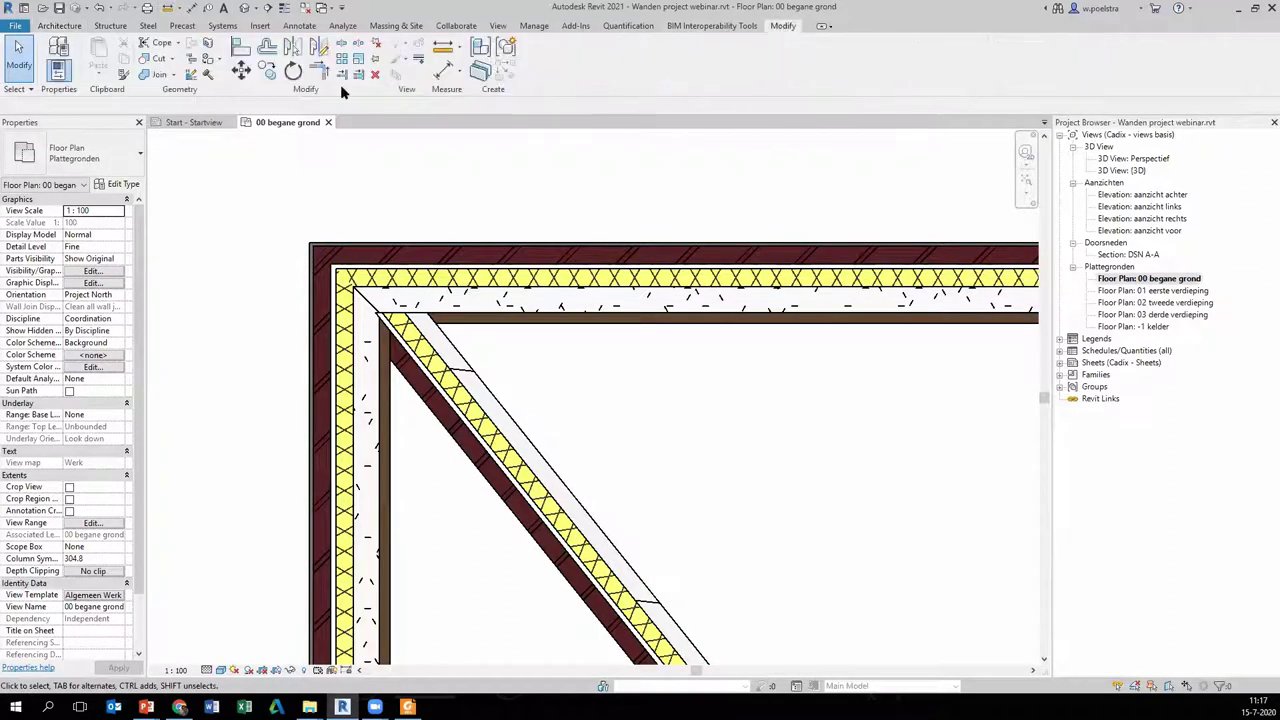
left_click(192, 76)
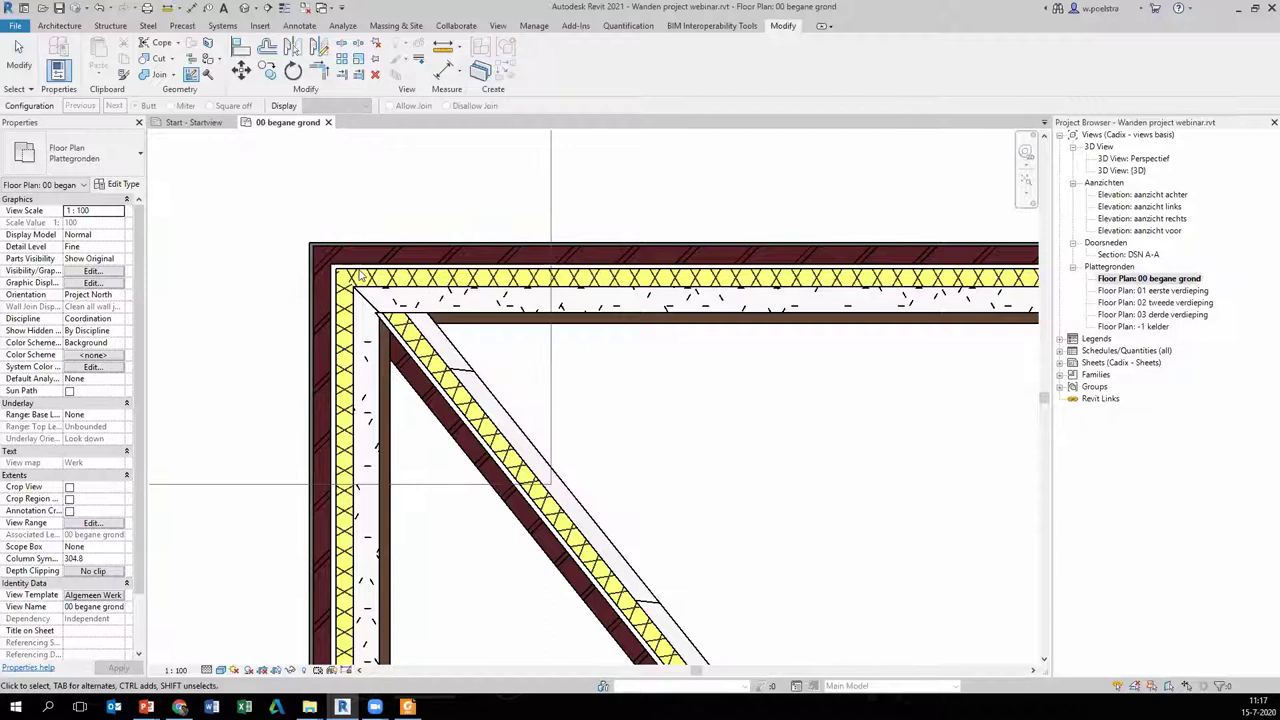
left_click(365, 300)
scroll(400, 335, "down", 2)
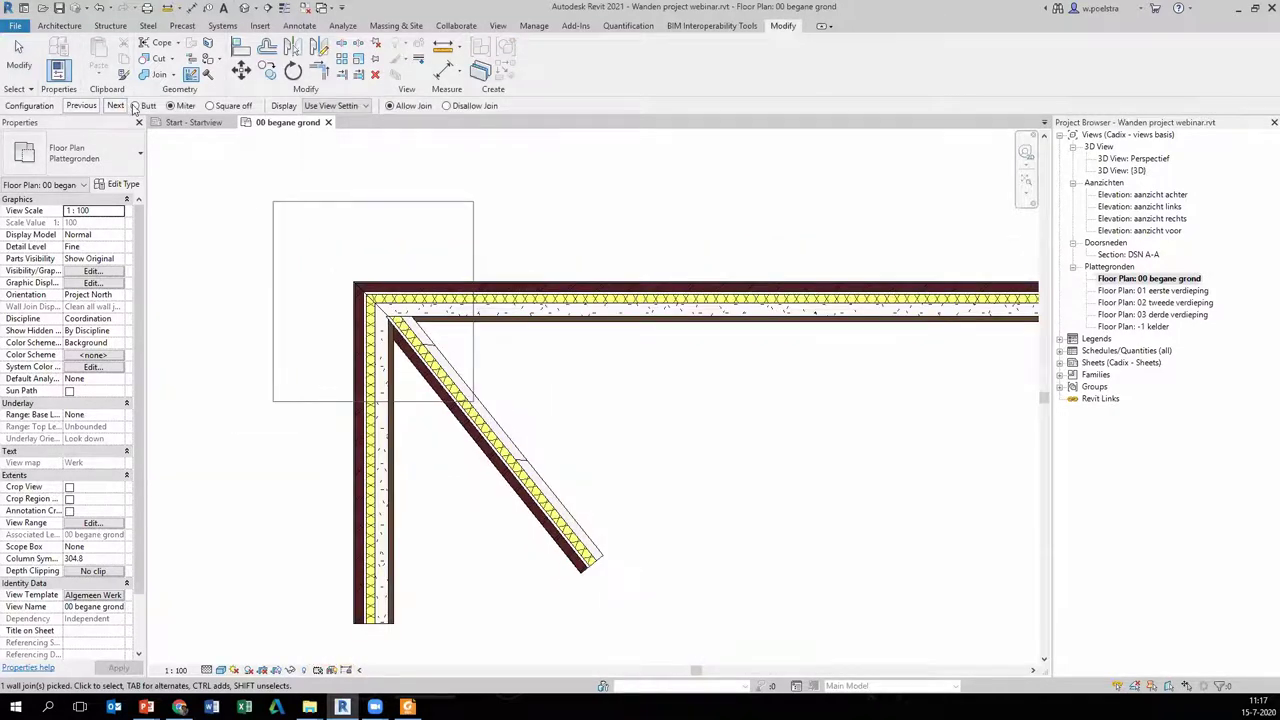
left_click(118, 106)
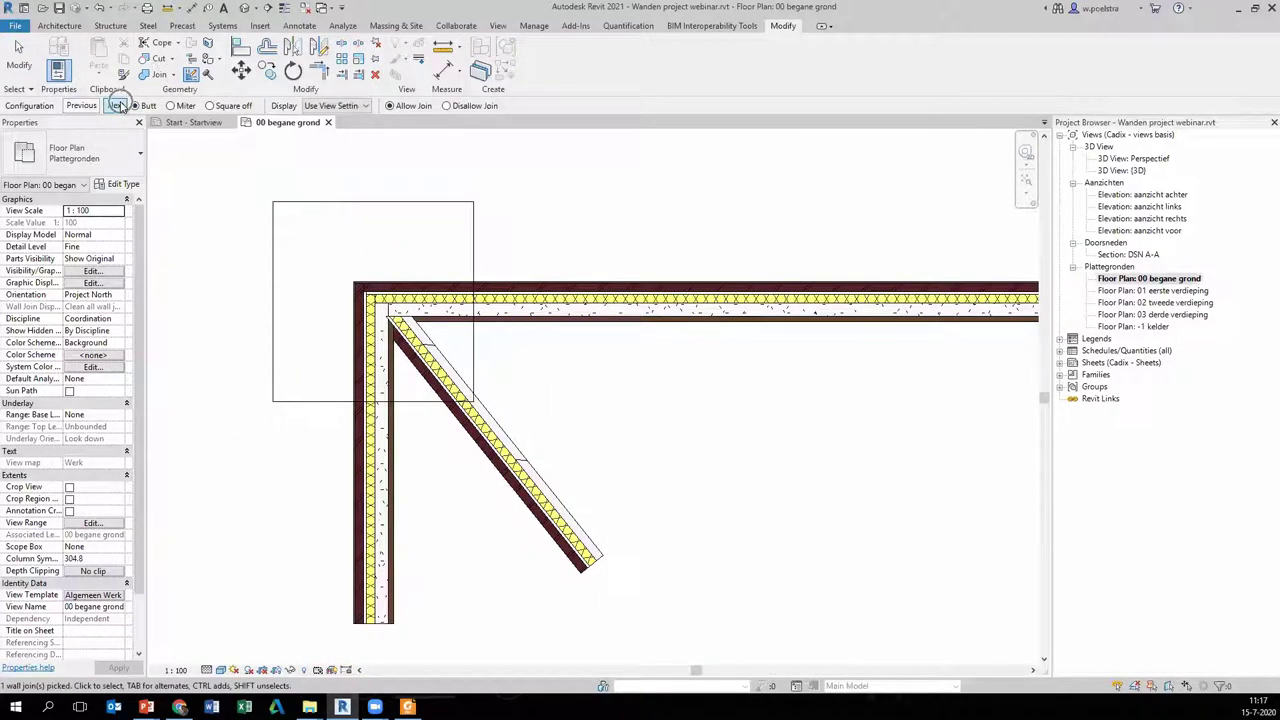
left_click(118, 106)
left_click(118, 106)
left_click(118, 106)
left_click(118, 106)
left_click(118, 106)
left_click(118, 106)
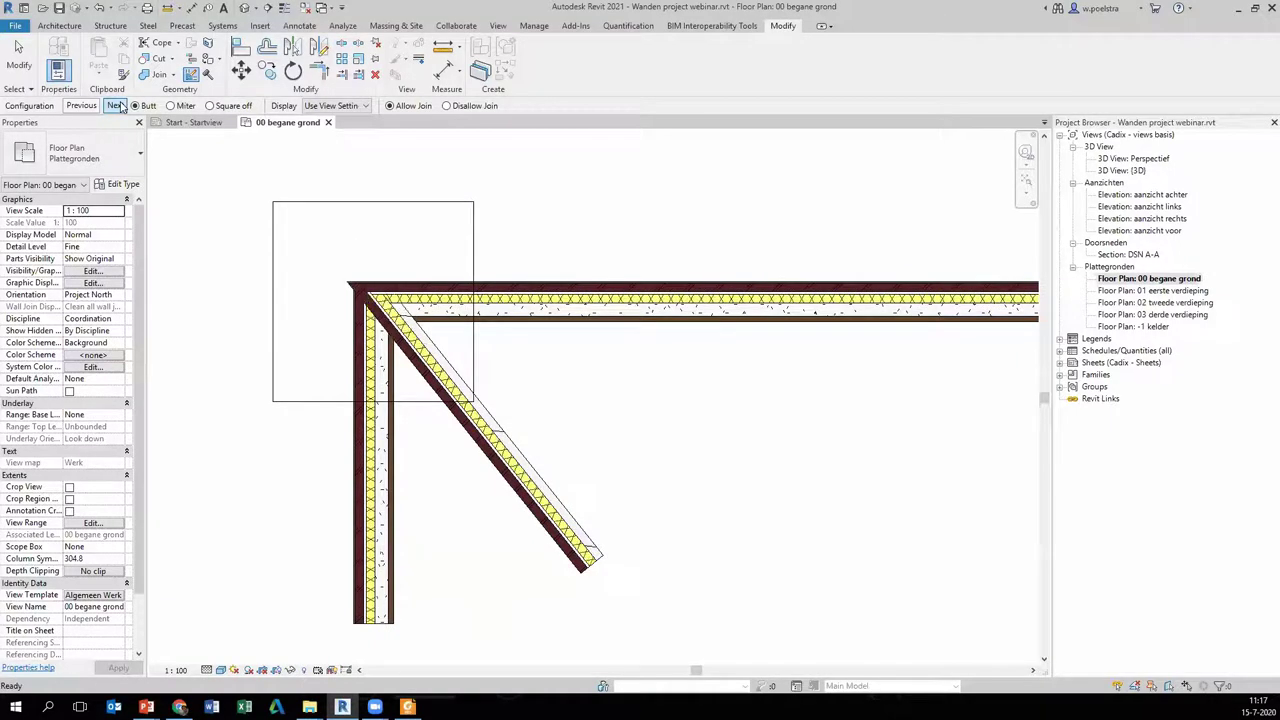
- Switch the corner to Miter and cycle through the mitered variants
left_click(172, 106)
left_click(116, 106)
left_click(116, 106)
left_click(116, 106)
left_click(116, 106)
left_click(116, 106)
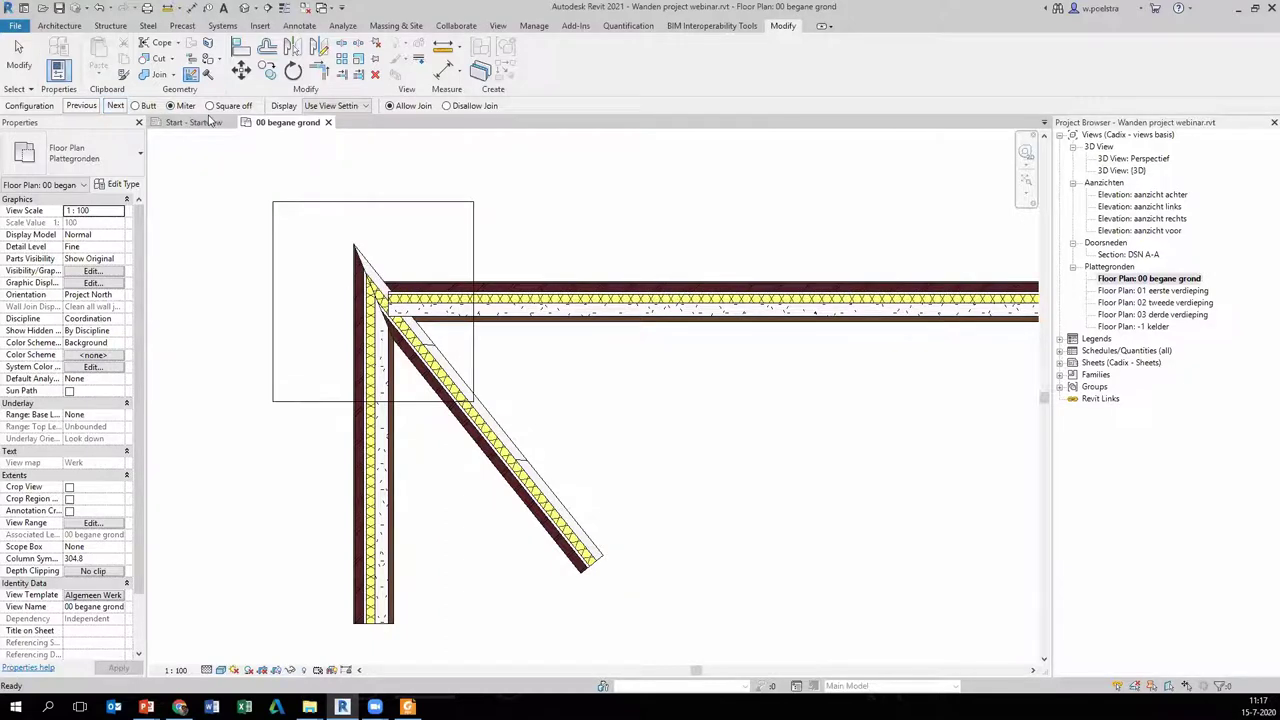
- Set the corner to Square off with the horizontal wall running past the vertical one
left_click(210, 106)
left_click(120, 108)
left_click(120, 108)
left_click(120, 108)
left_click(120, 108)
left_click(120, 108)
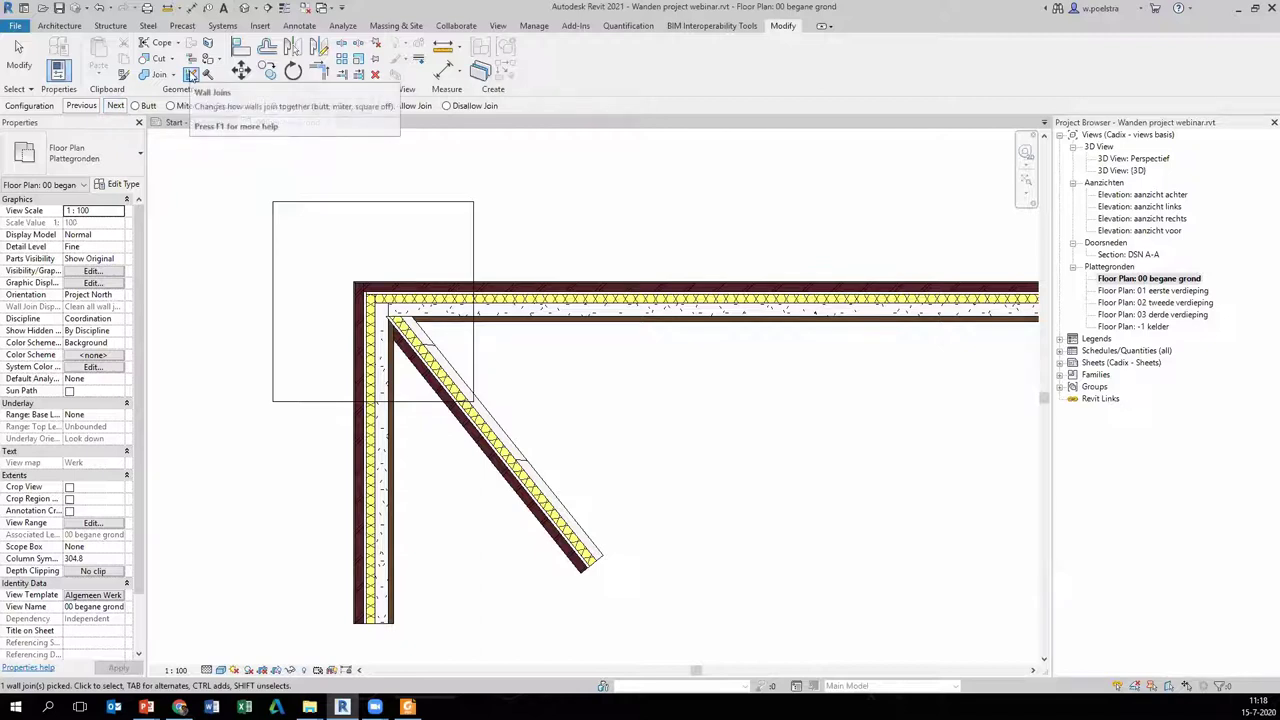
- Finish the wall join edits and pan the view to the Lagen aanpassen area
key("Escape")
key("Escape")
scroll(457, 200, "down", 3)
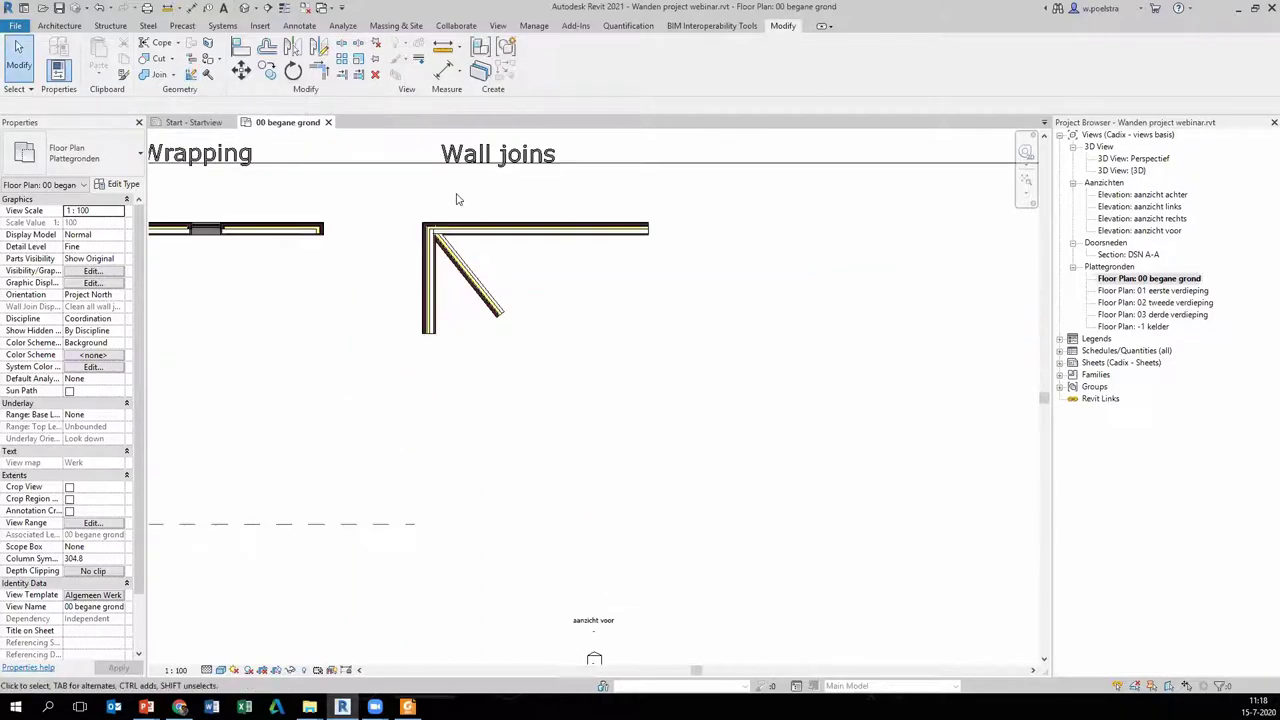
mouse_move(620, 216)
middle_mouse_down()
mouse_move(397, 263)
mouse_move(249, 271)
middle_mouse_up()
scroll(700, 266, "down", 2)
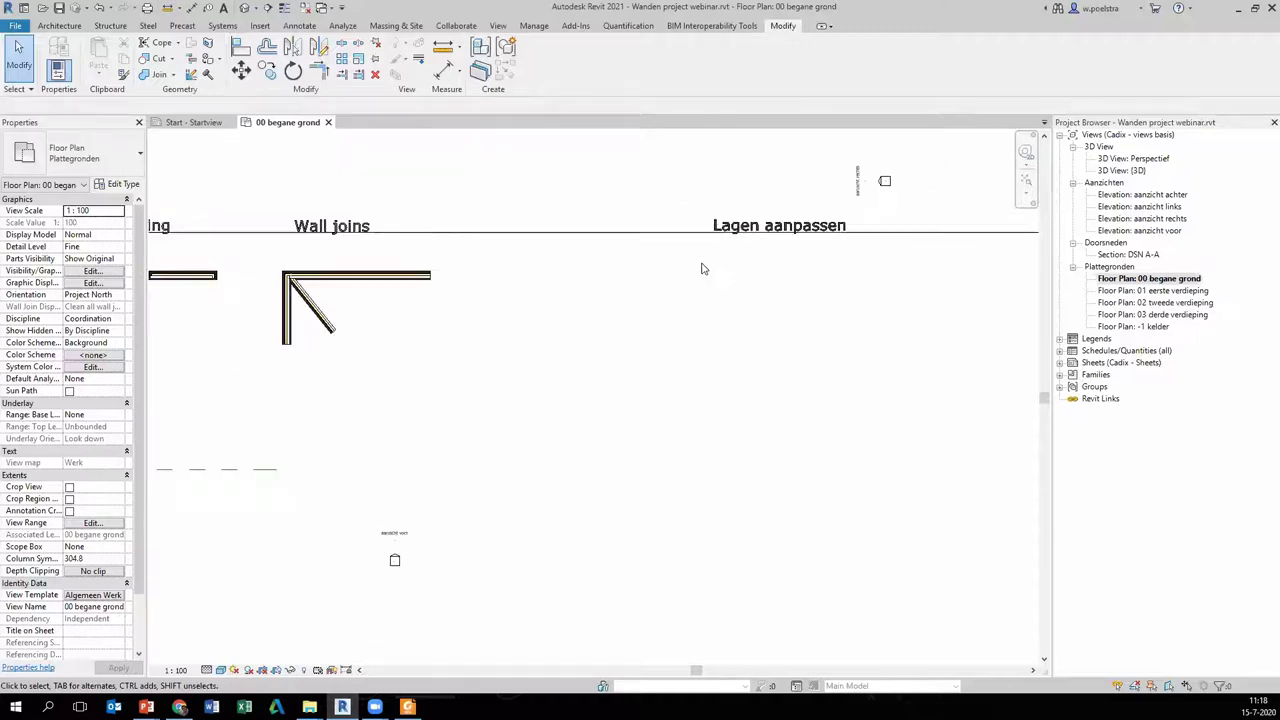
scroll(882, 262, "up", 4)
middle_click_drag(766, 249, 638, 292)
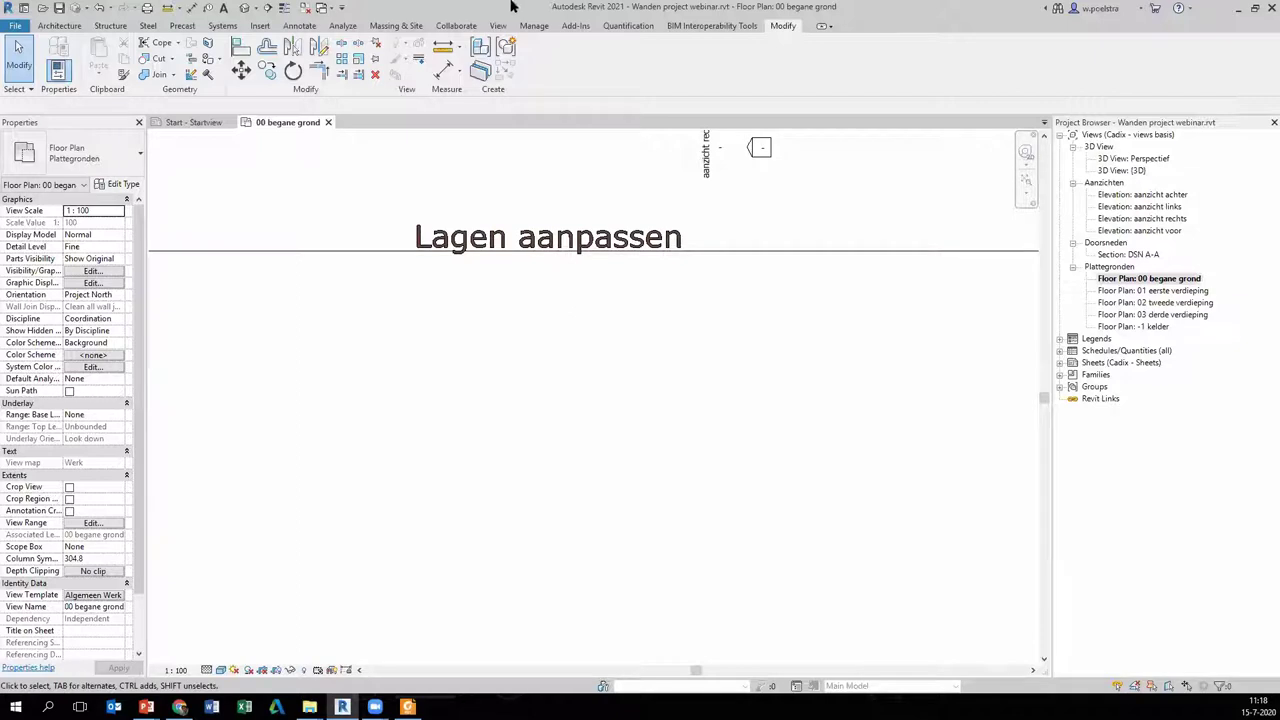
scroll(565, 334, "down", 2)
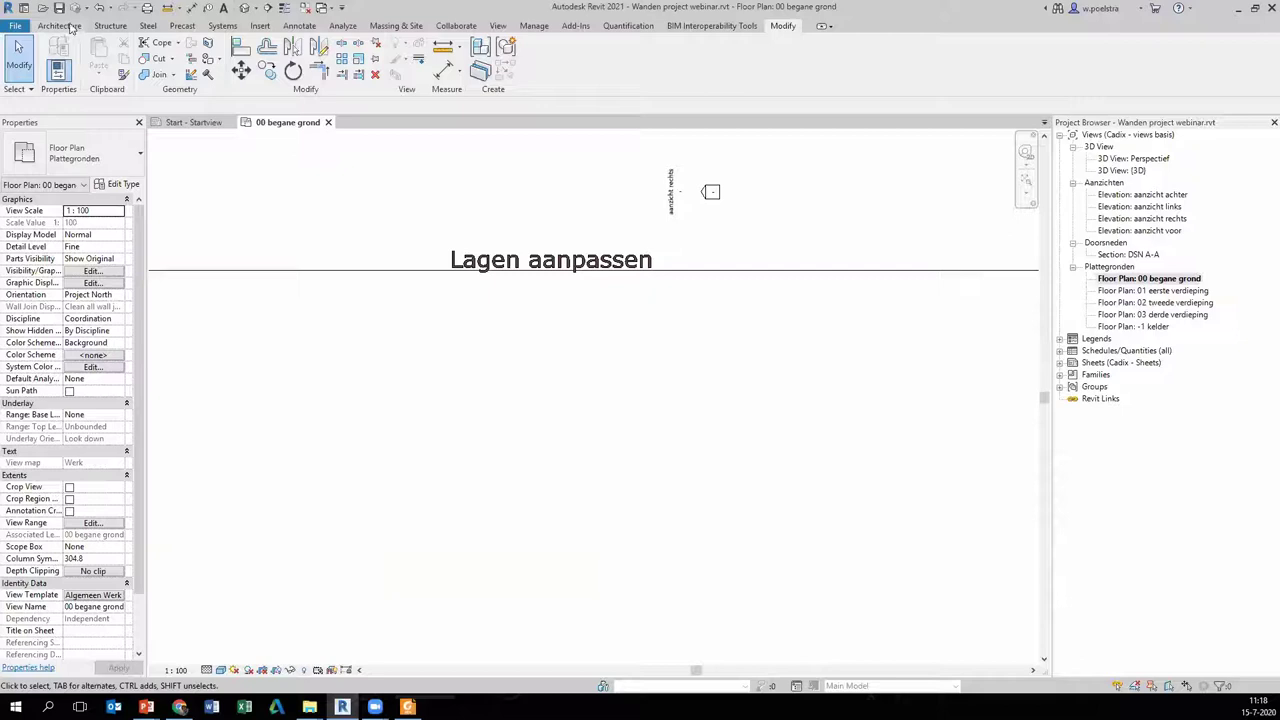
- Draw a horizontal wall of type Lagen aanpassen 1 under the Lagen aanpassen heading
left_click(62, 26)
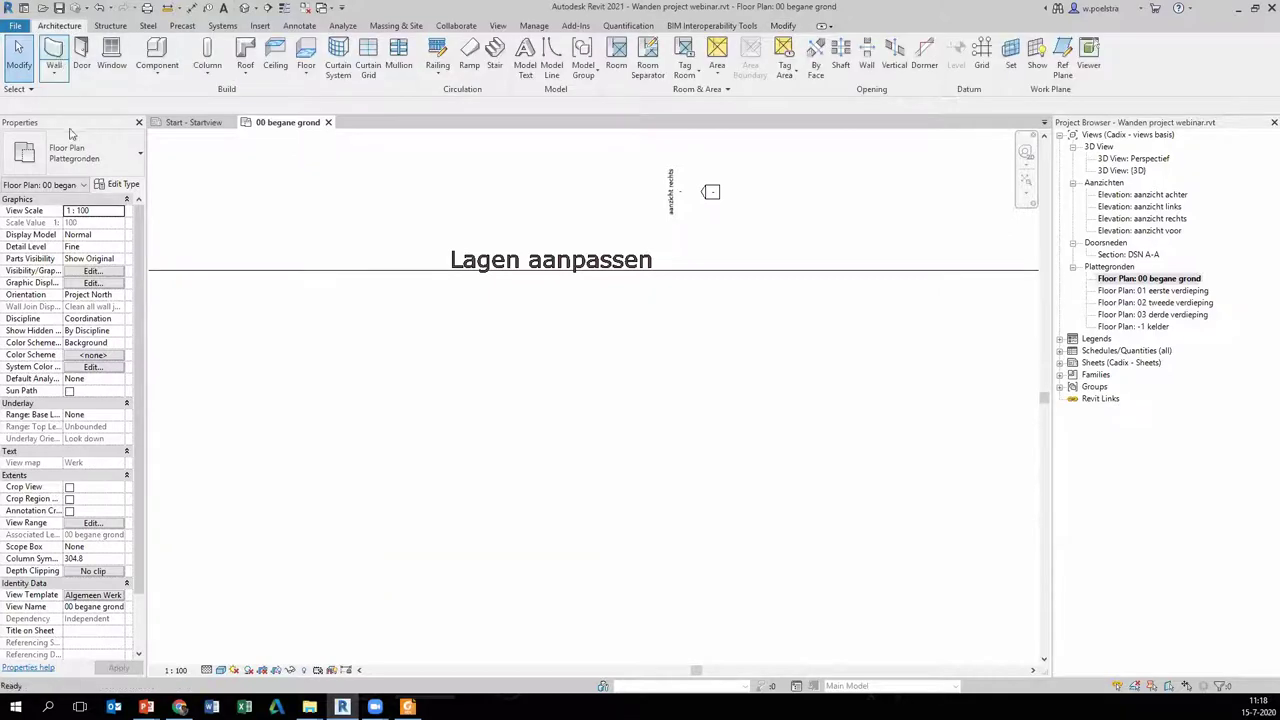
left_click(57, 55)
left_click(71, 164)
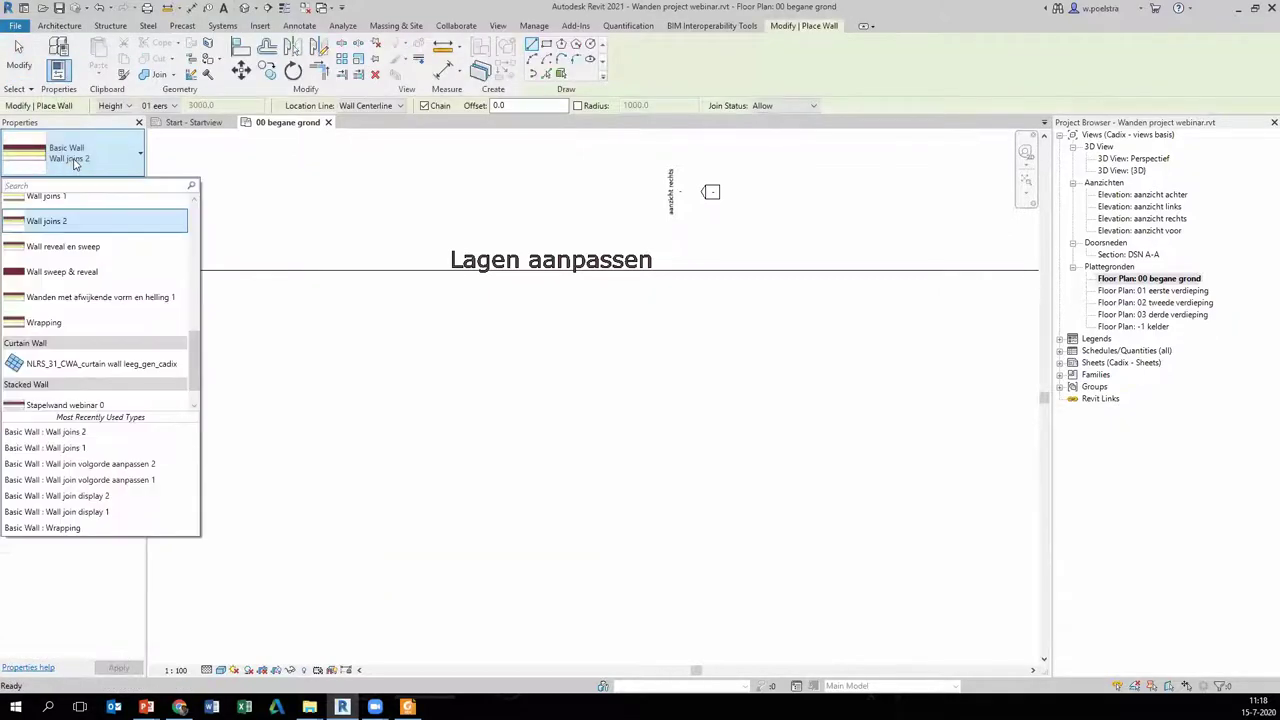
scroll(117, 271, "up", 3)
scroll(140, 271, "up", 3)
scroll(119, 270, "up", 3)
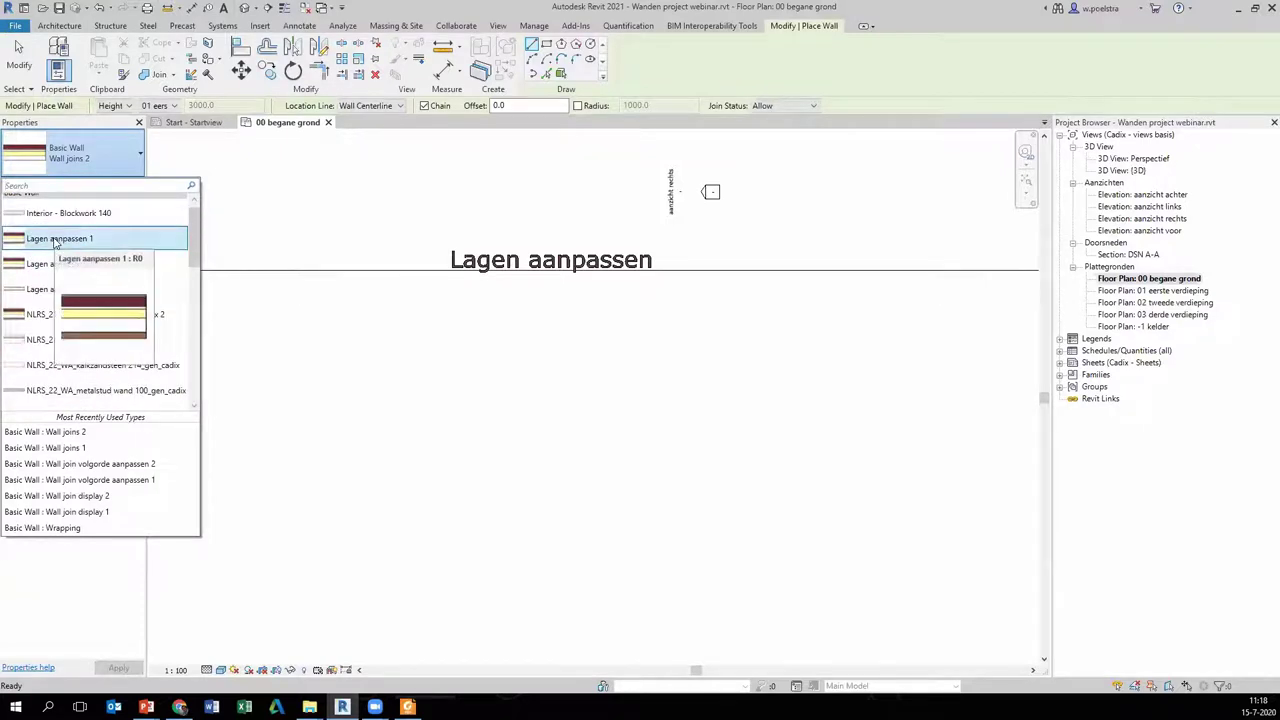
left_click(100, 239)
left_click(443, 357)
left_click(660, 358)
key("Escape")
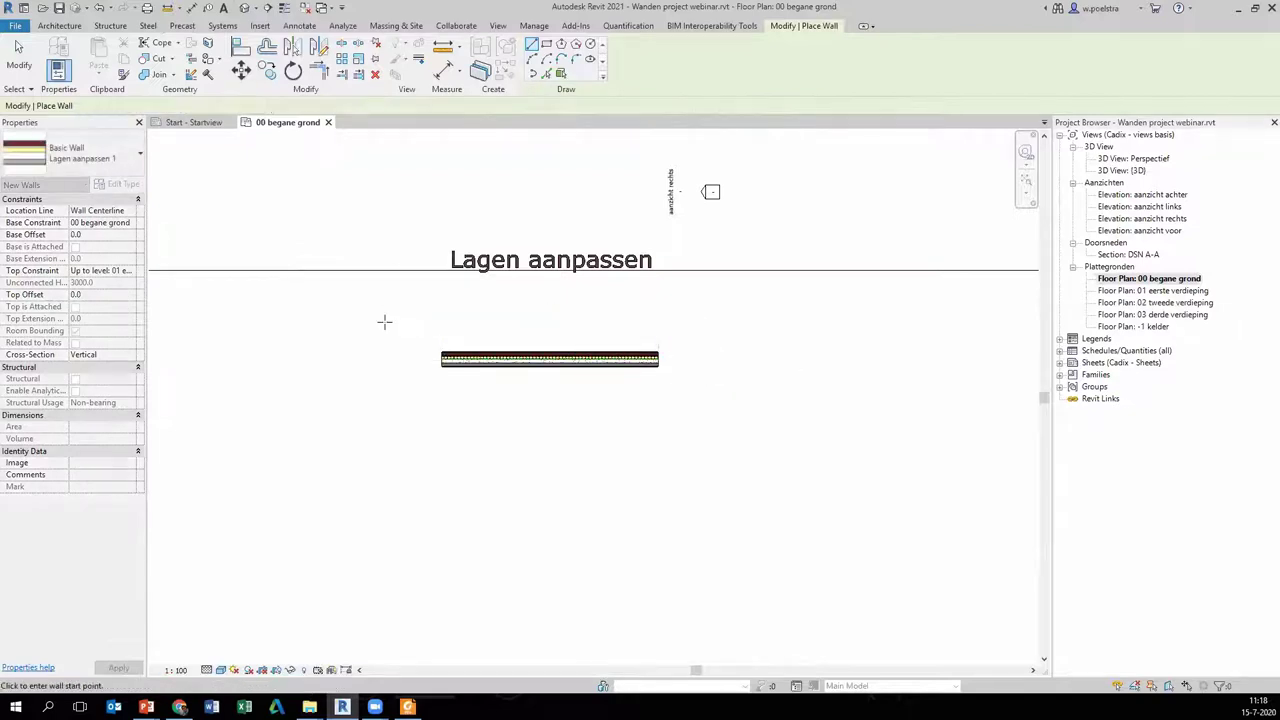
- Draw a vertical Lagen aanpassen 2 wall ending at the horizontal wall in a T-junction
left_click(119, 149)
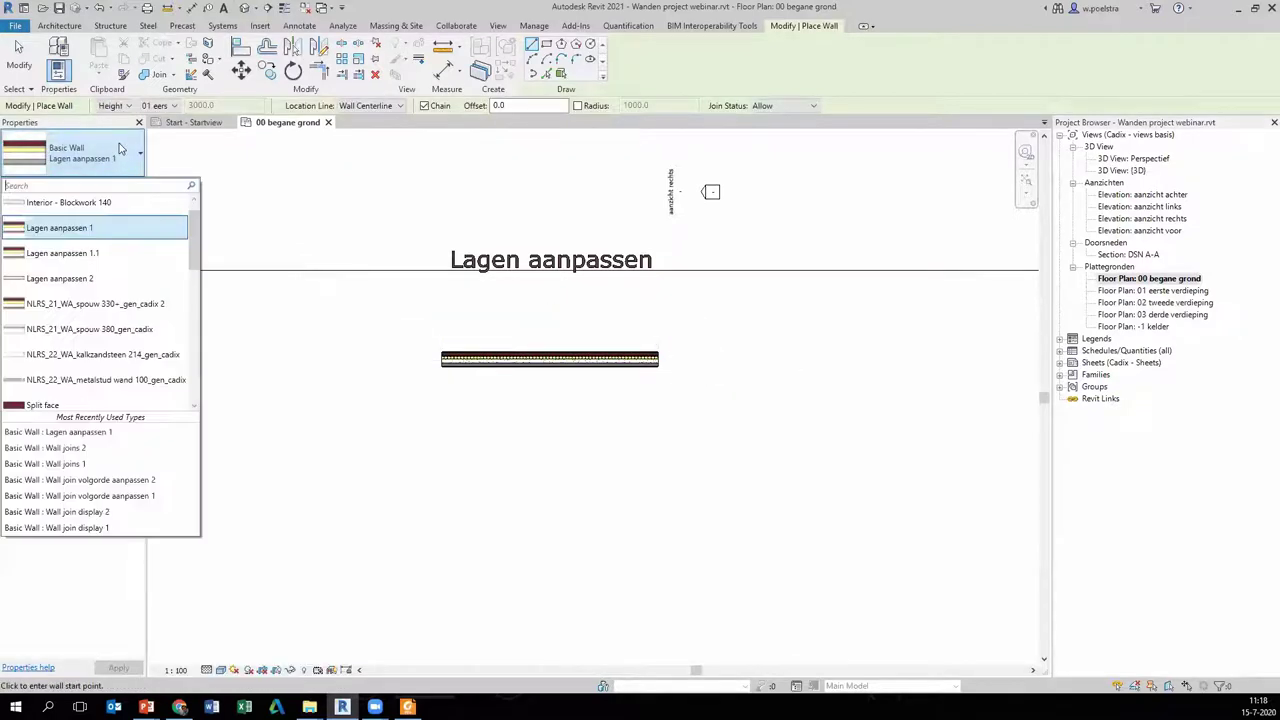
left_click(60, 285)
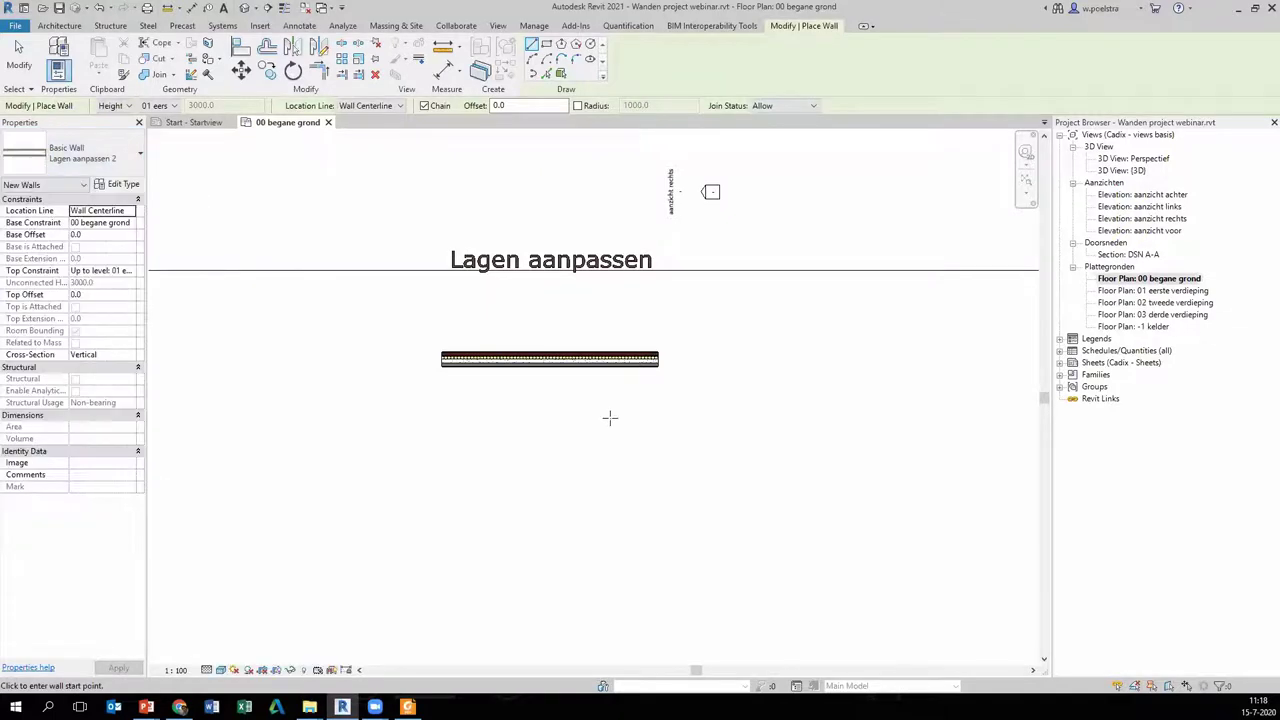
scroll(550, 420, "up", 3)
left_click(613, 460)
left_click(615, 300)
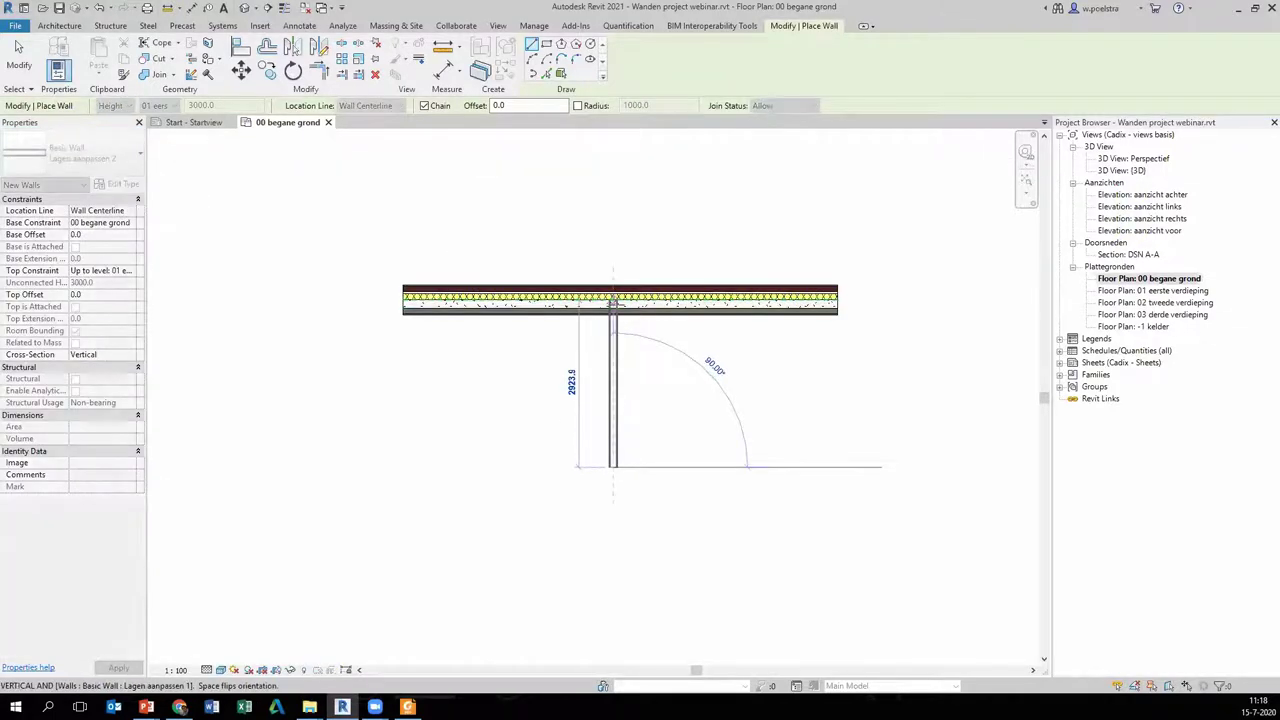
key("Escape")
scroll(730, 298, "up", 4)
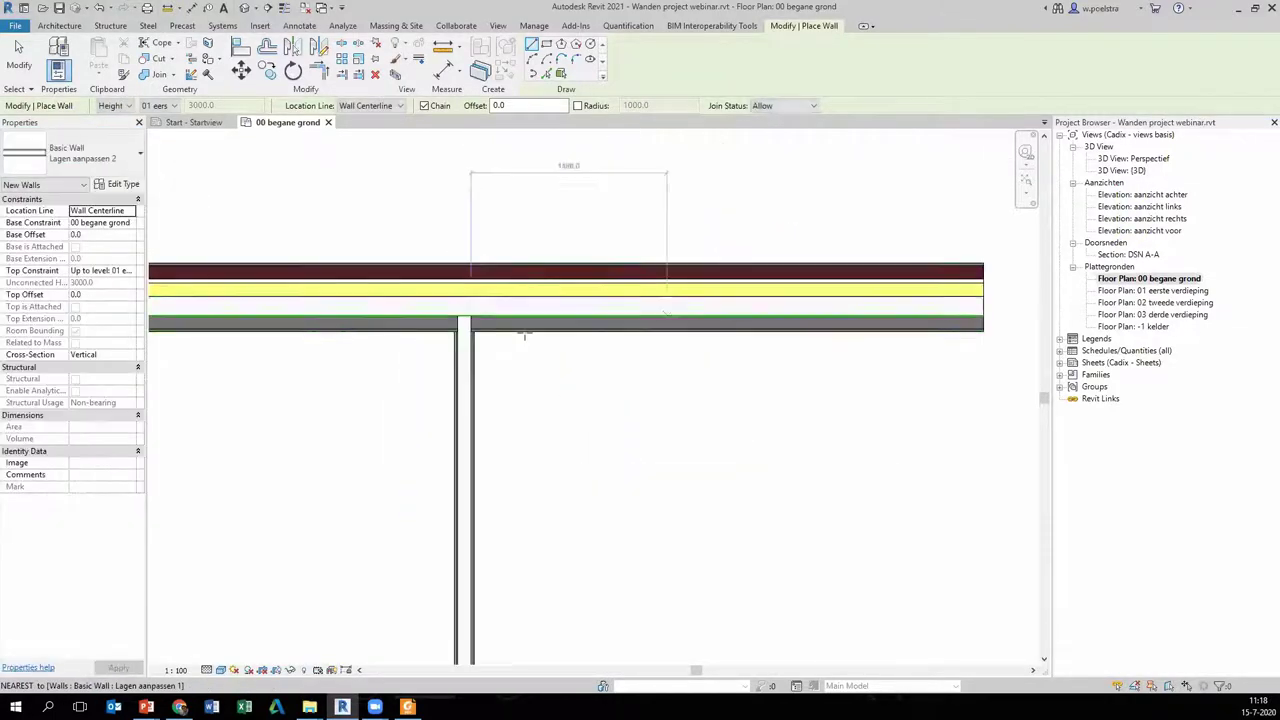
key("Escape")
scroll(460, 325, "up", 3)
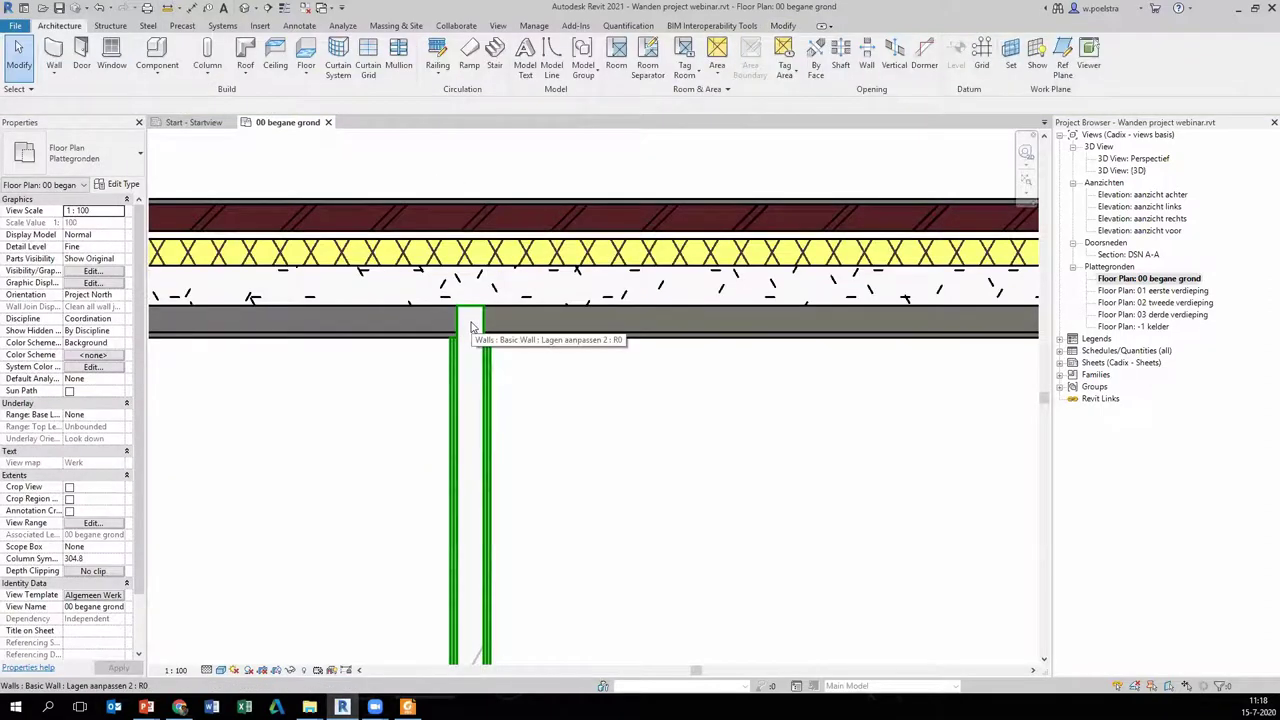
scroll(507, 289, "down", 2)
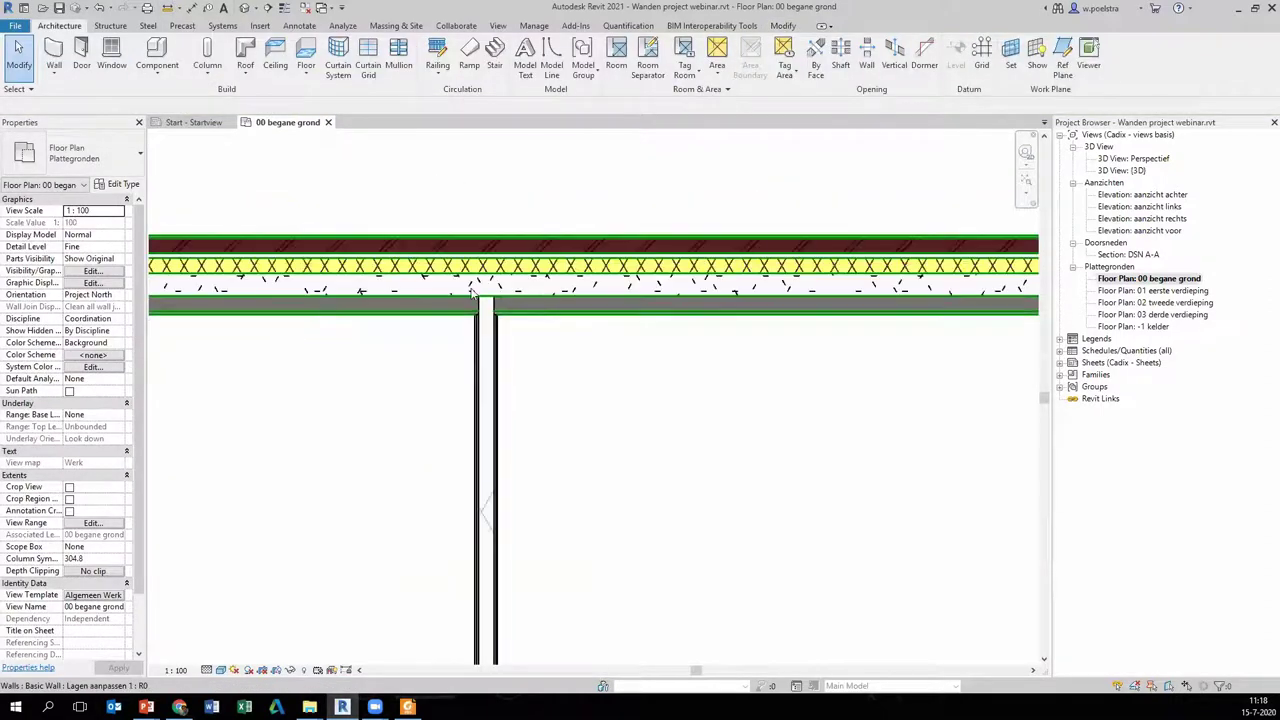
scroll(440, 292, "up", 2)
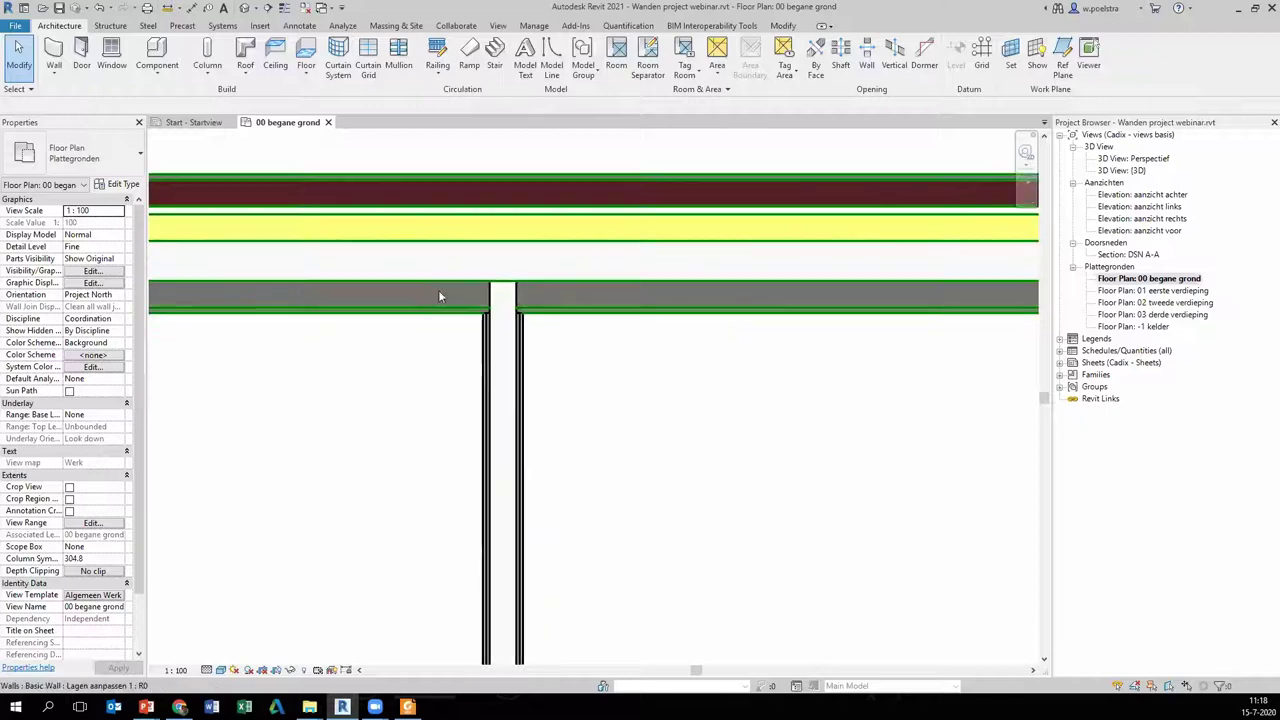
scroll(500, 292, "down", 2)
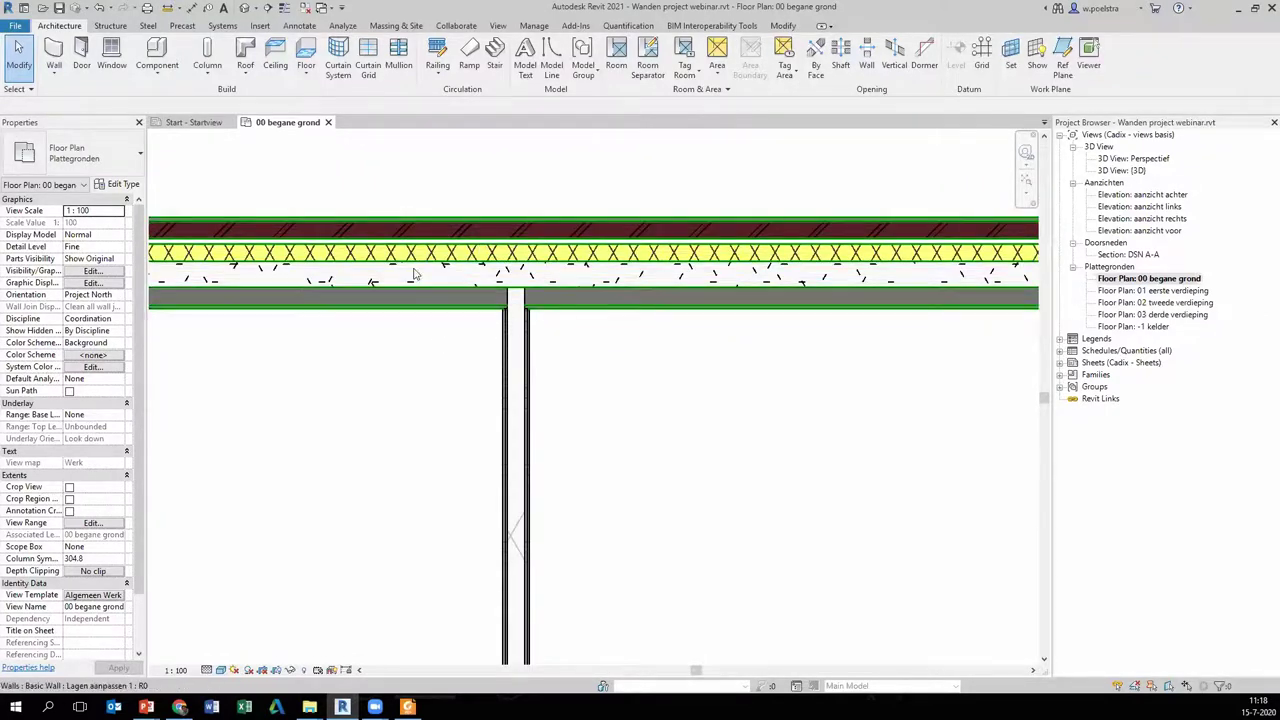
- In the Lagen aanpassen 1 wall structure, move the Substrate [2] layer inside the core boundary
left_click(478, 298)
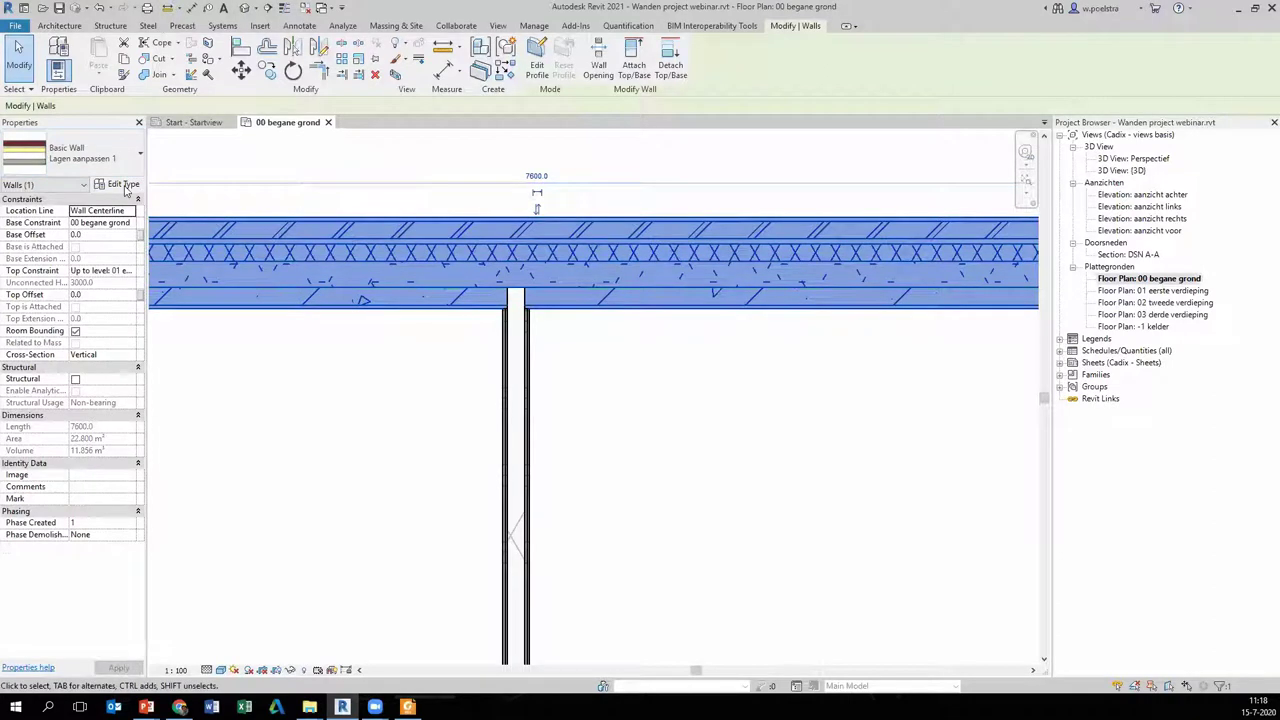
left_click(120, 185)
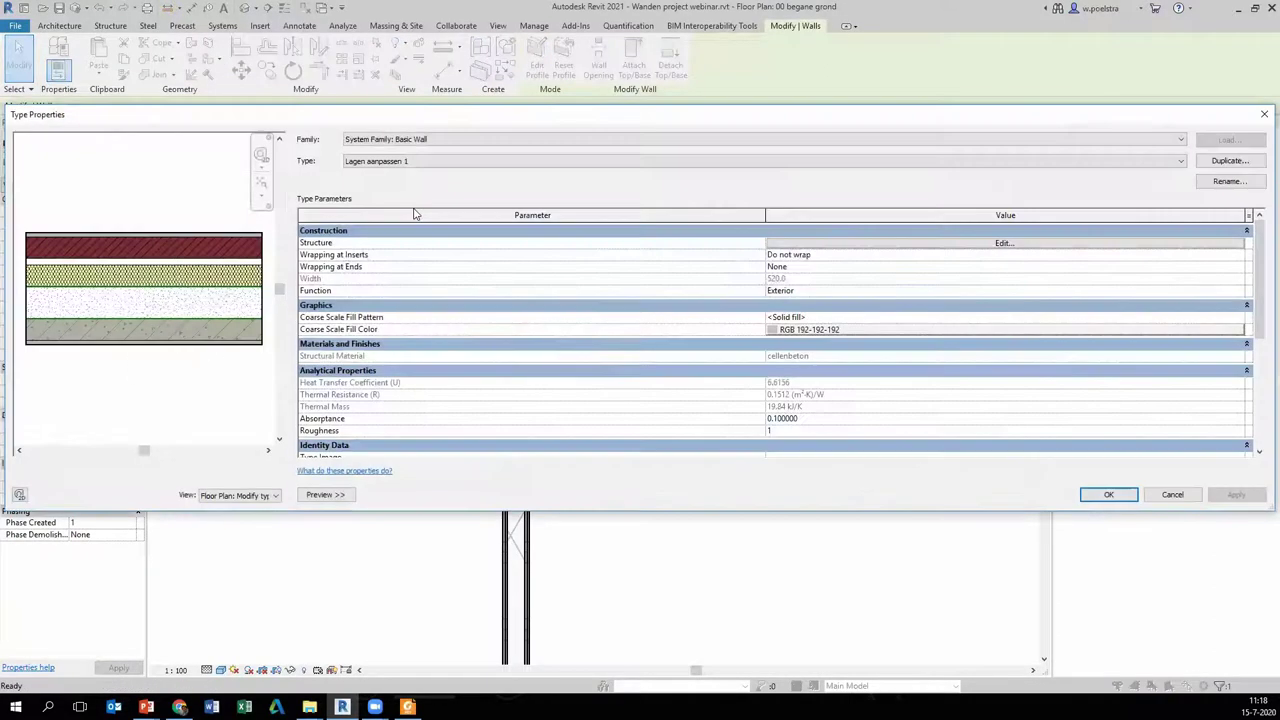
left_click(1002, 245)
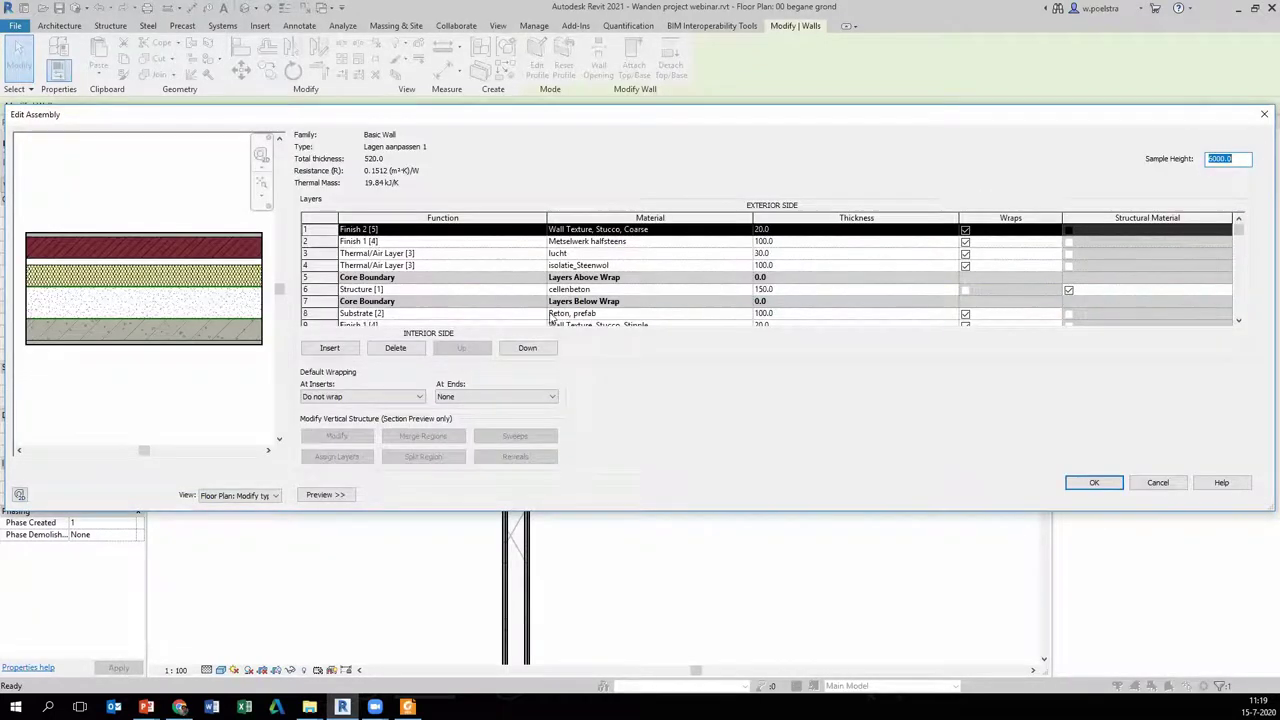
scroll(551, 318, "down", 1)
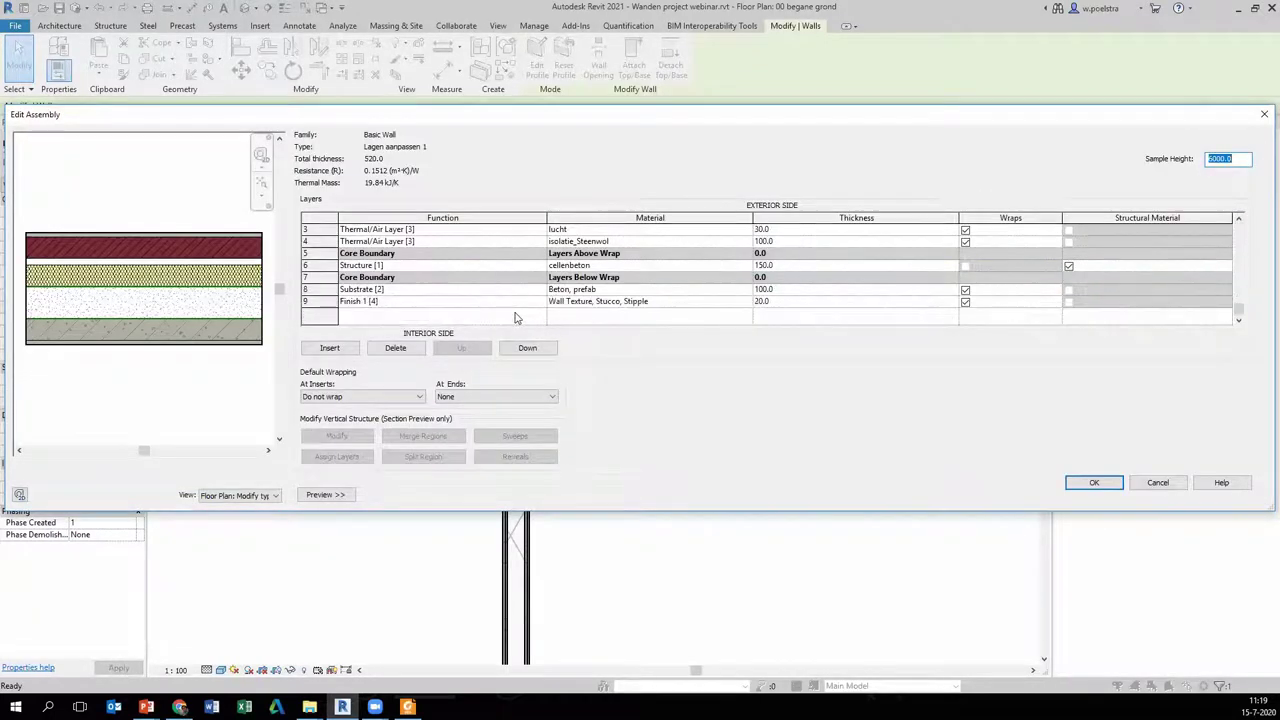
left_click(448, 291)
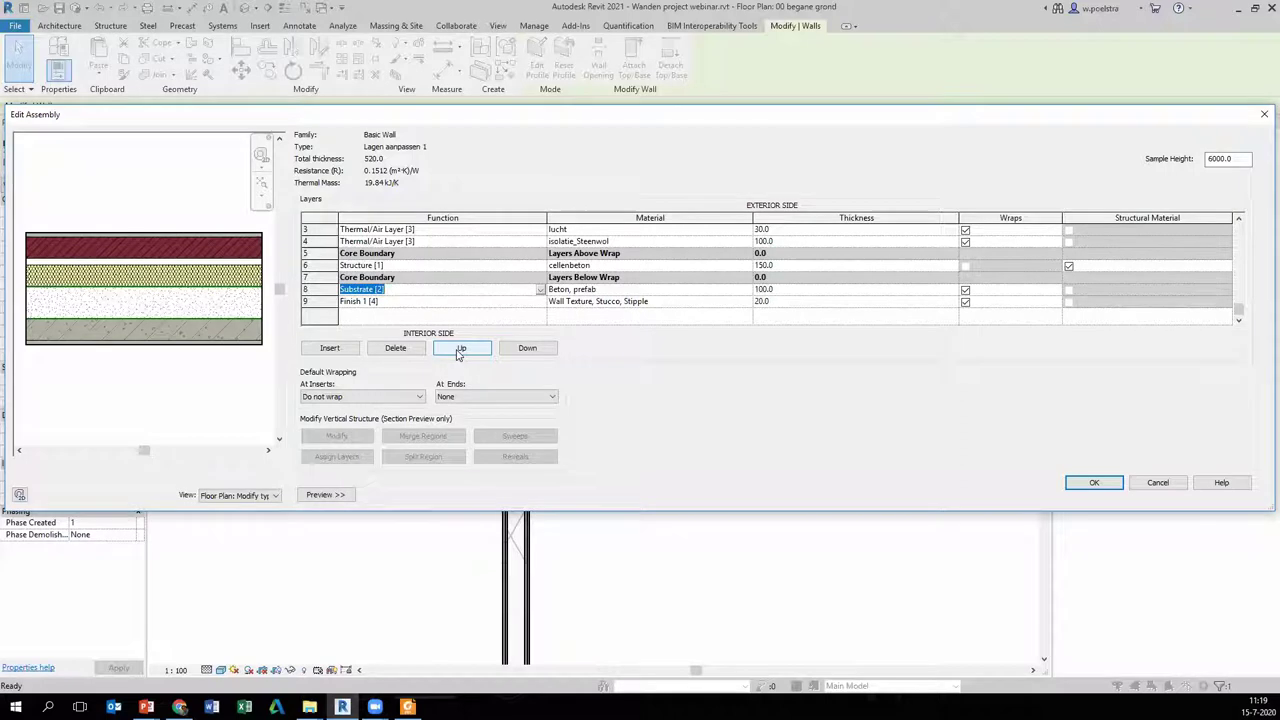
left_click(458, 350)
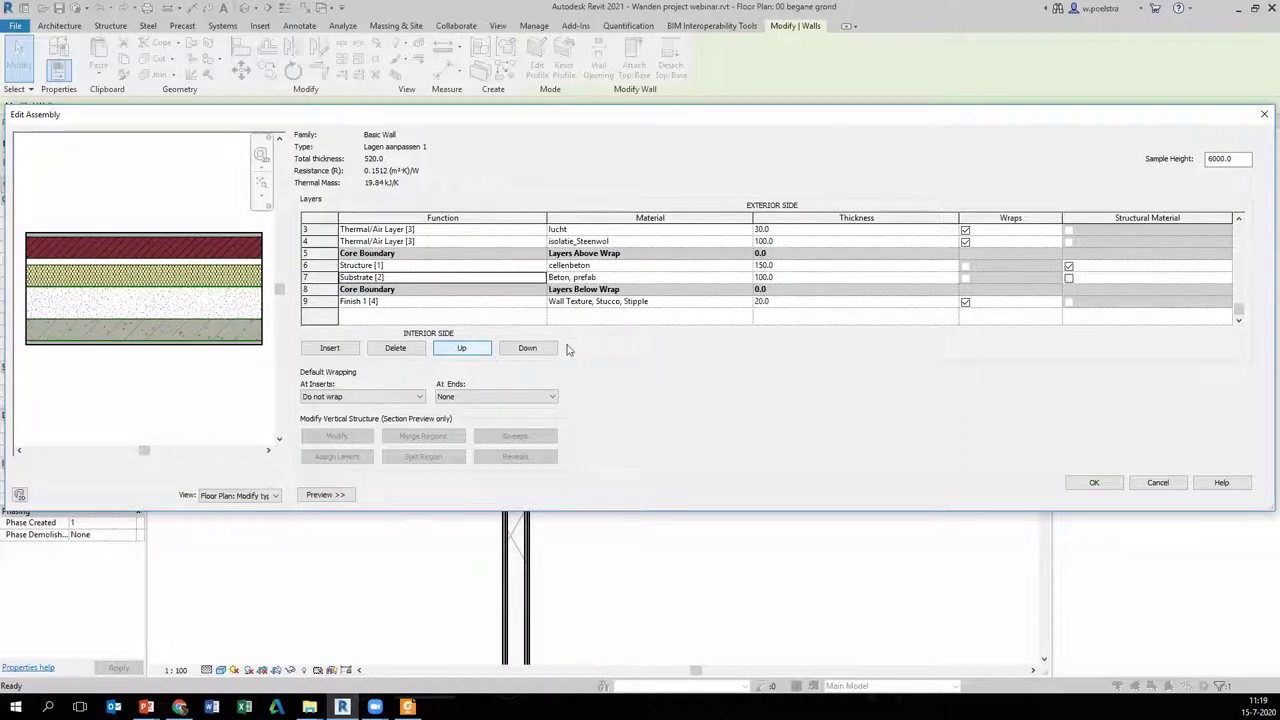
- Set cellenbeton to Substrate and make Beton, prefab the structural material, then confirm
left_click(541, 279)
left_click(533, 265)
left_click(533, 265)
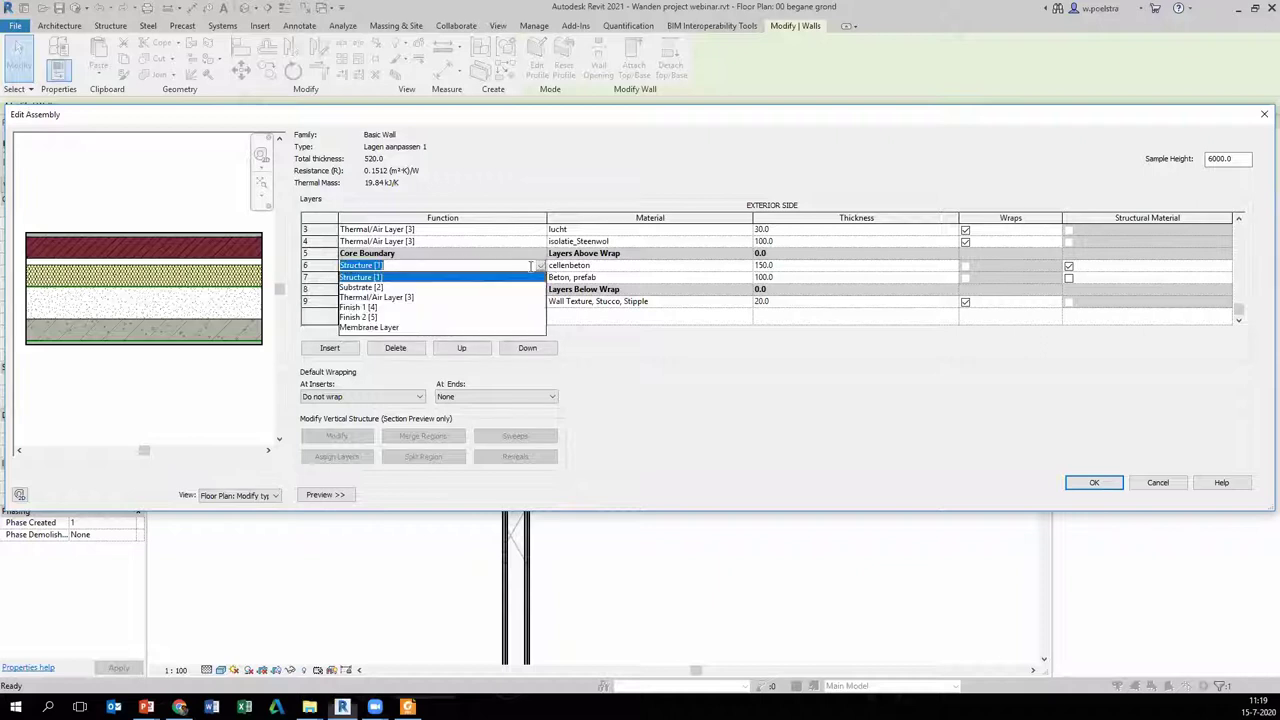
left_click(399, 288)
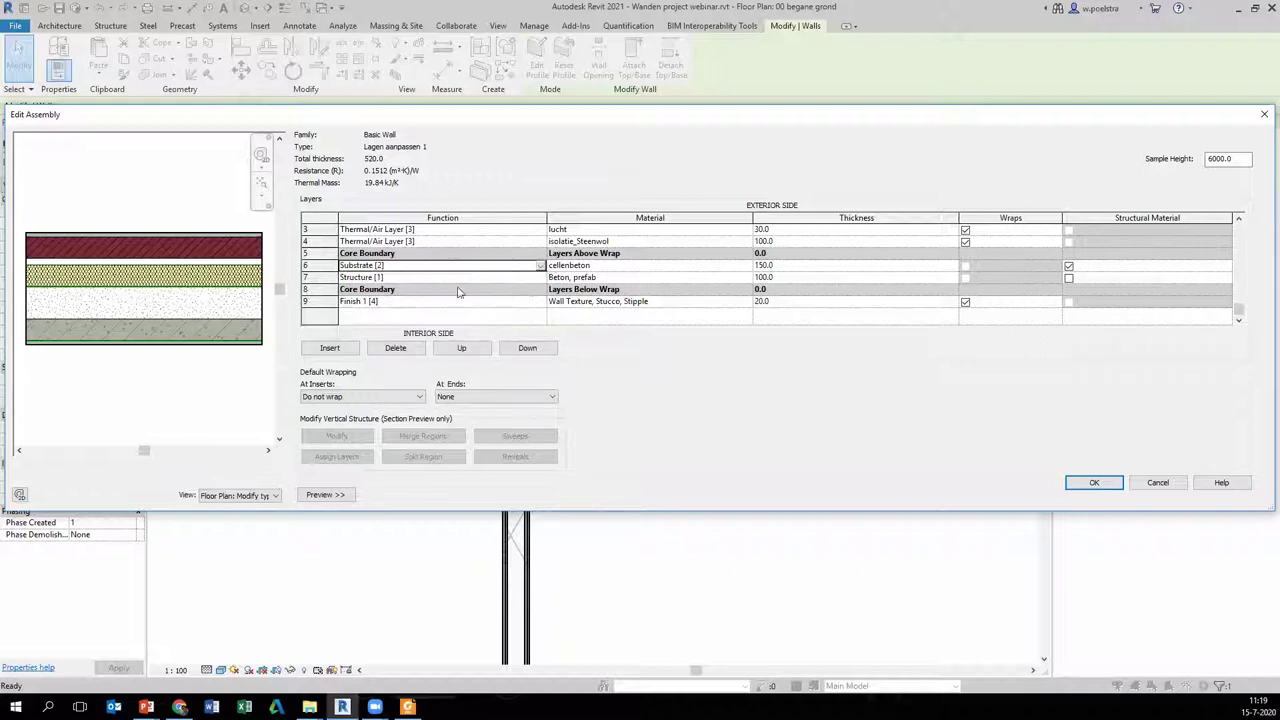
left_click(1069, 278)
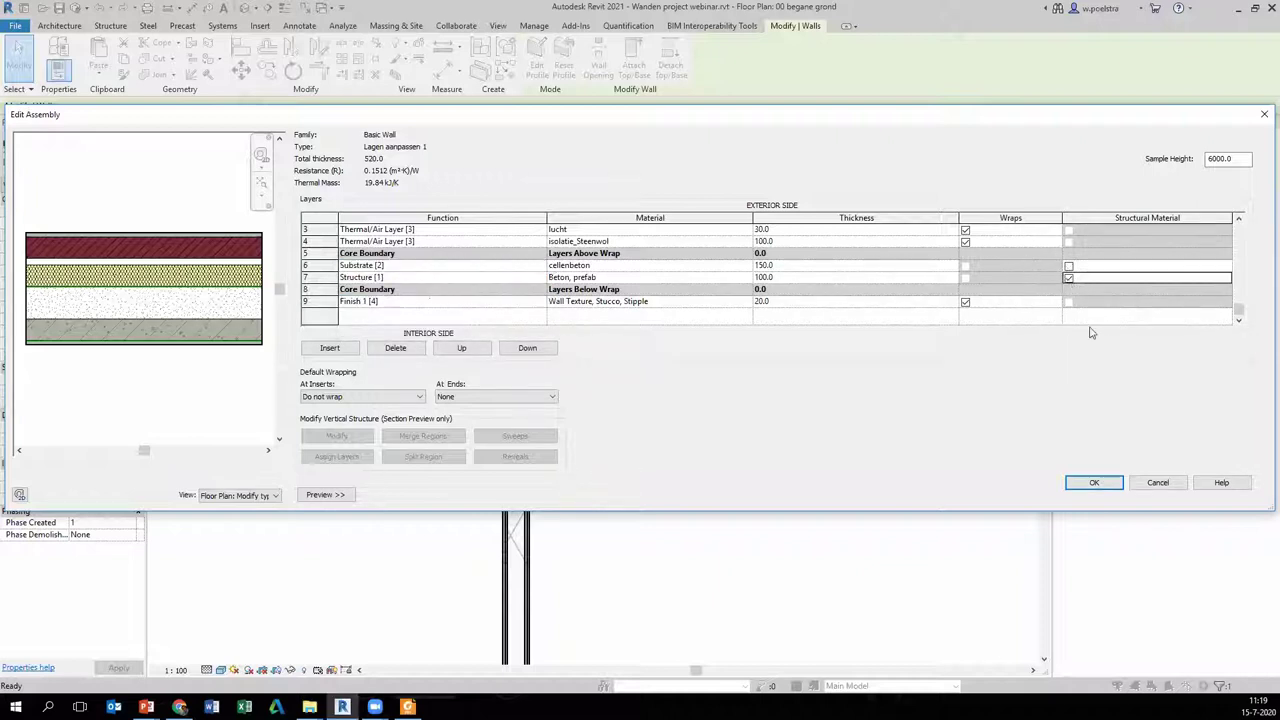
left_click(1111, 485)
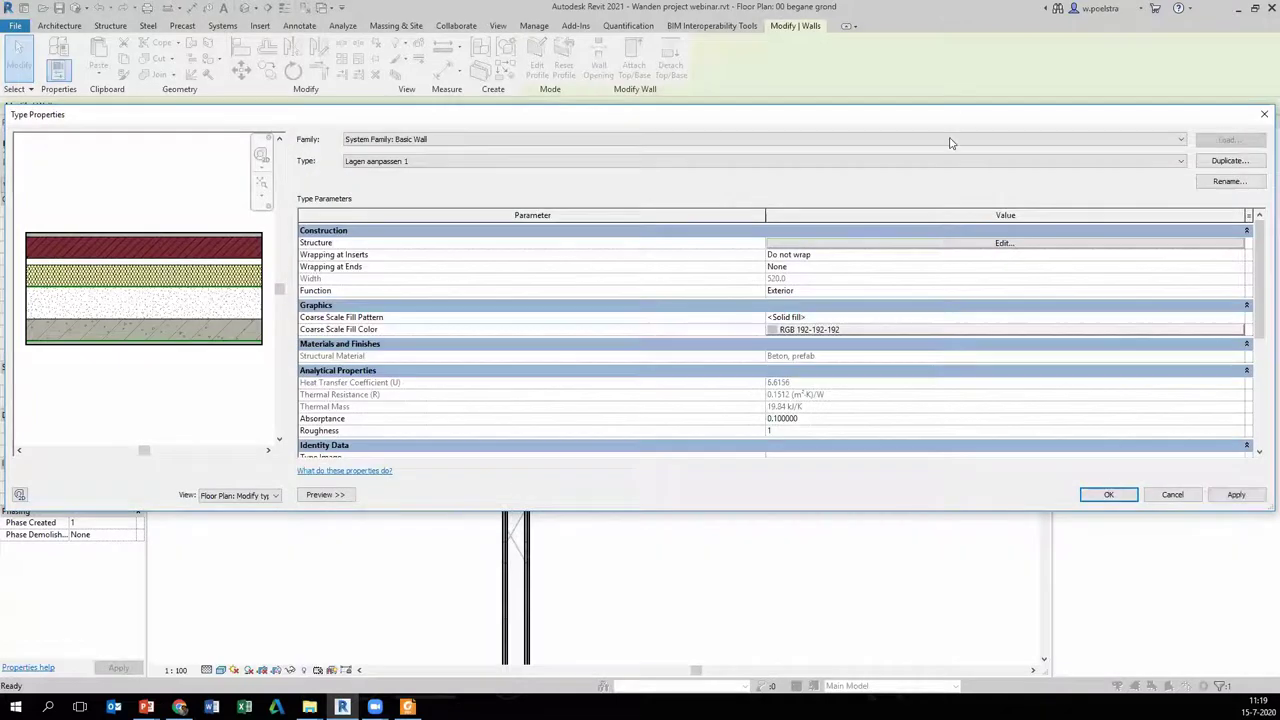
left_click_drag(853, 116, 666, 335)
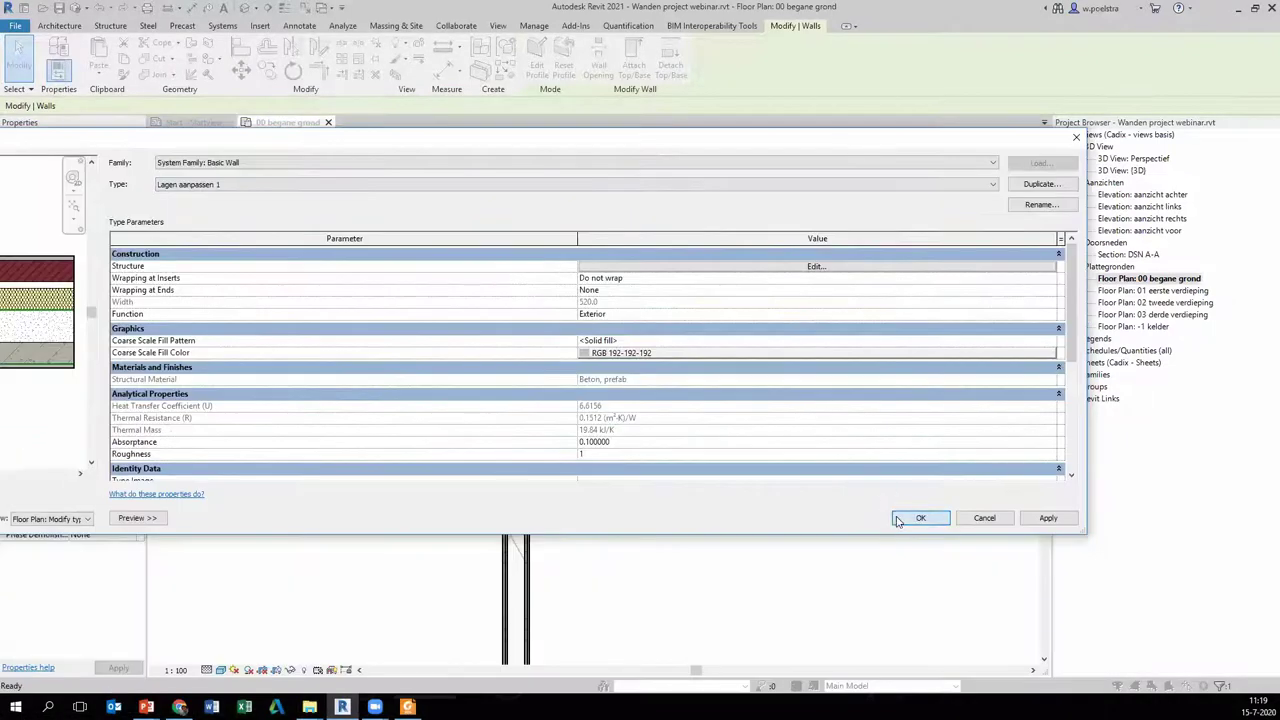
- Close Type Properties and draw another Lagen aanpassen 2 wall crossing the exterior wall via Create Similar
left_click(903, 517)
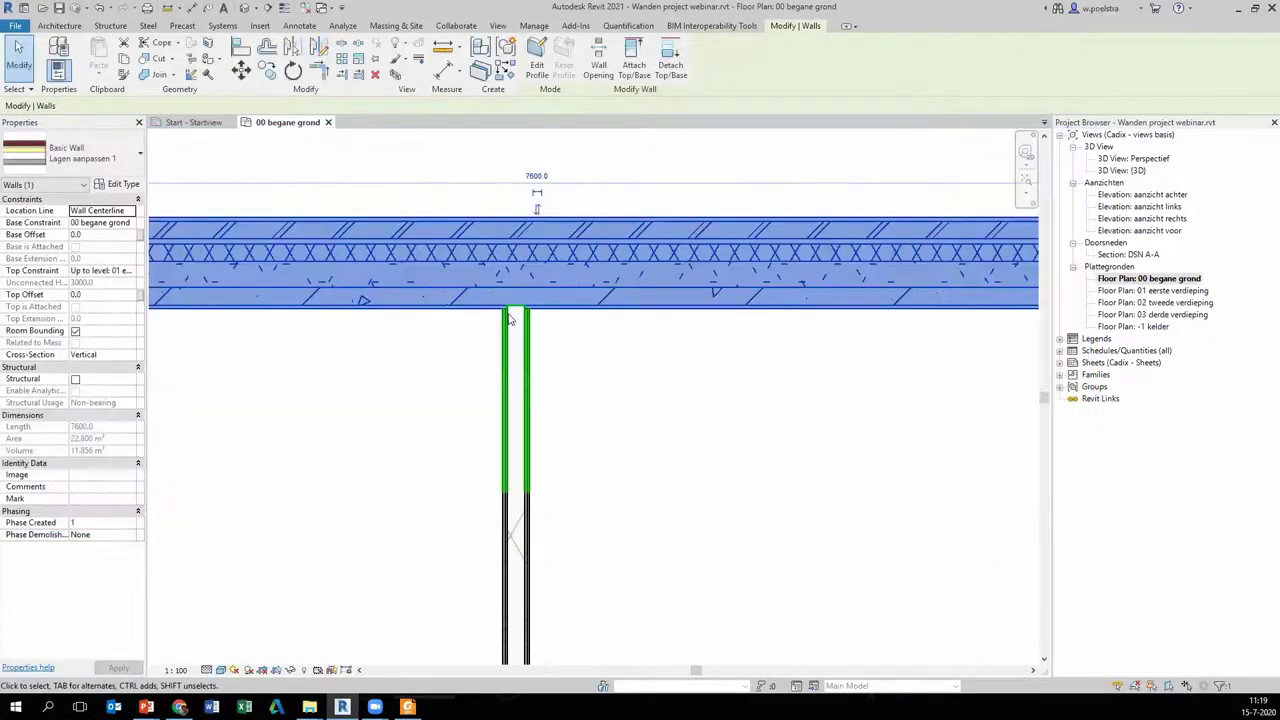
left_click(607, 360)
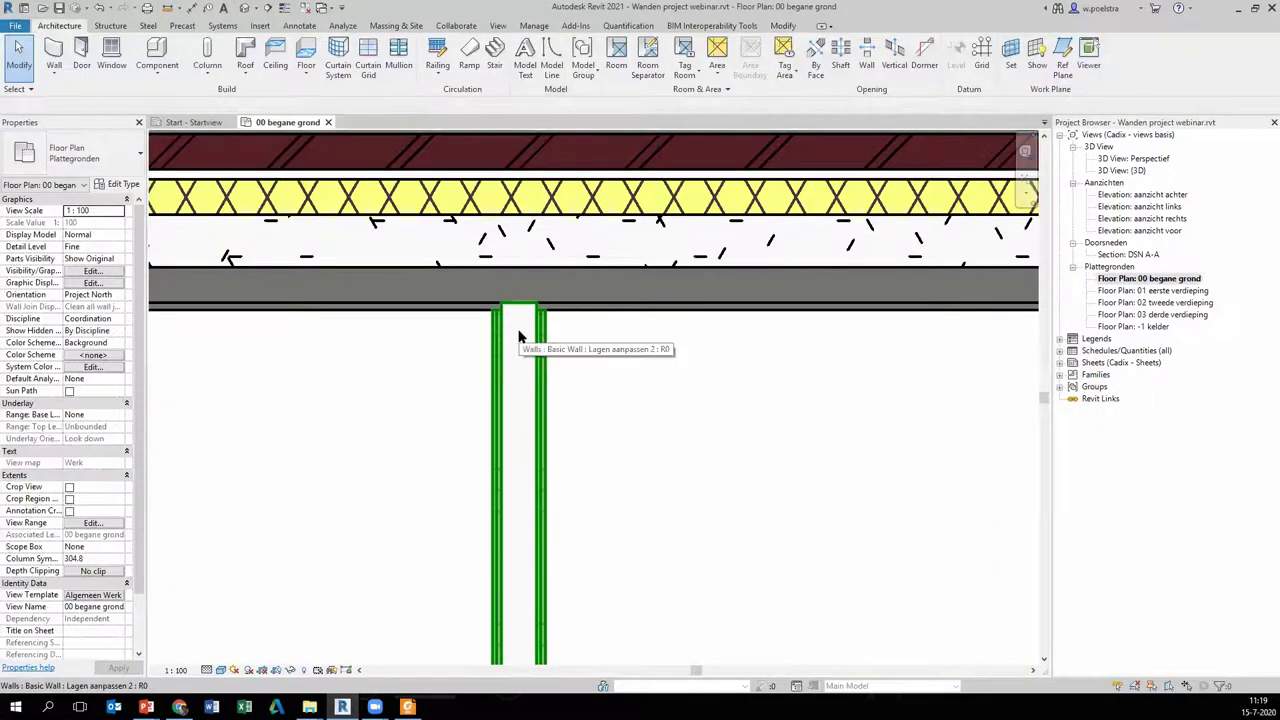
scroll(705, 352, "down", 2)
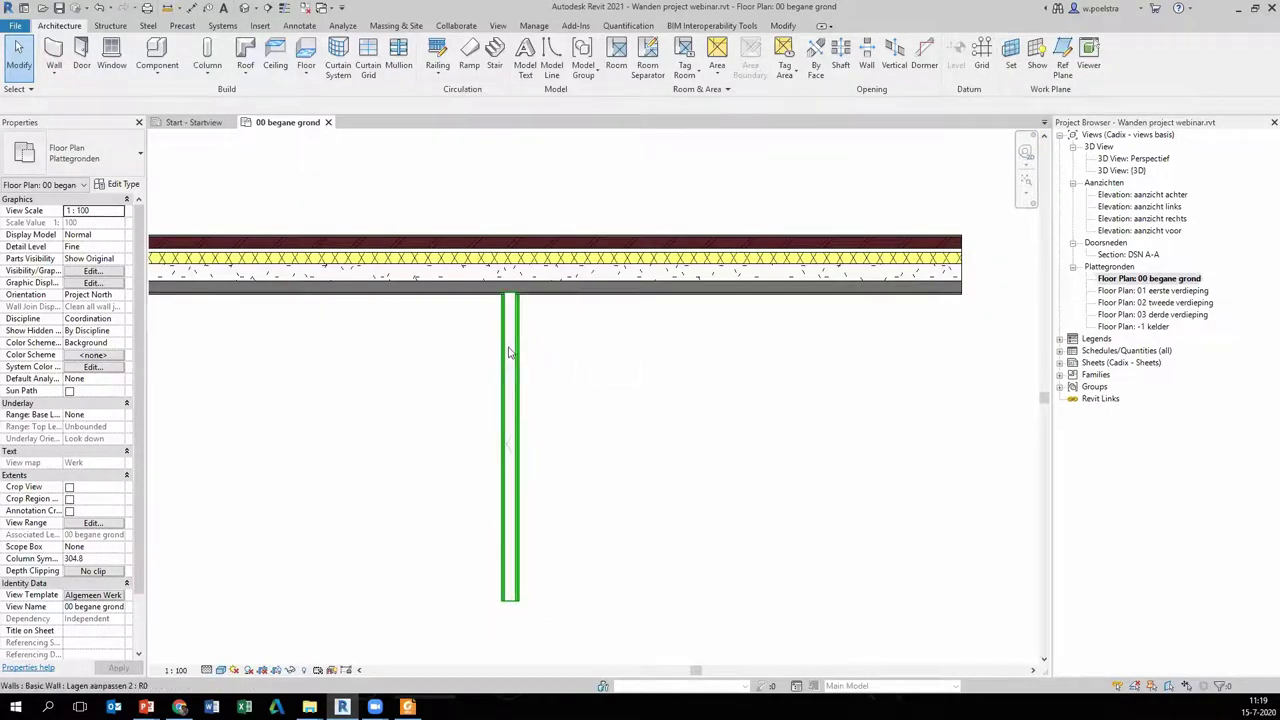
left_click(509, 352)
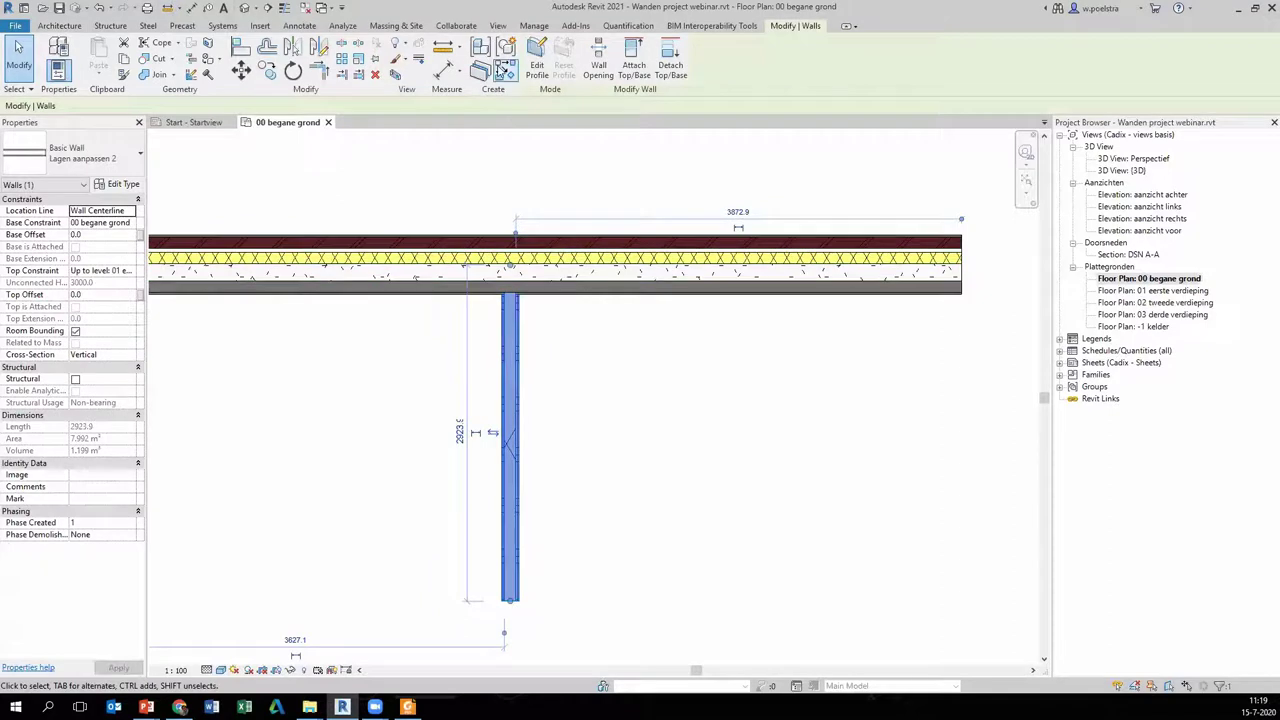
left_click(505, 68)
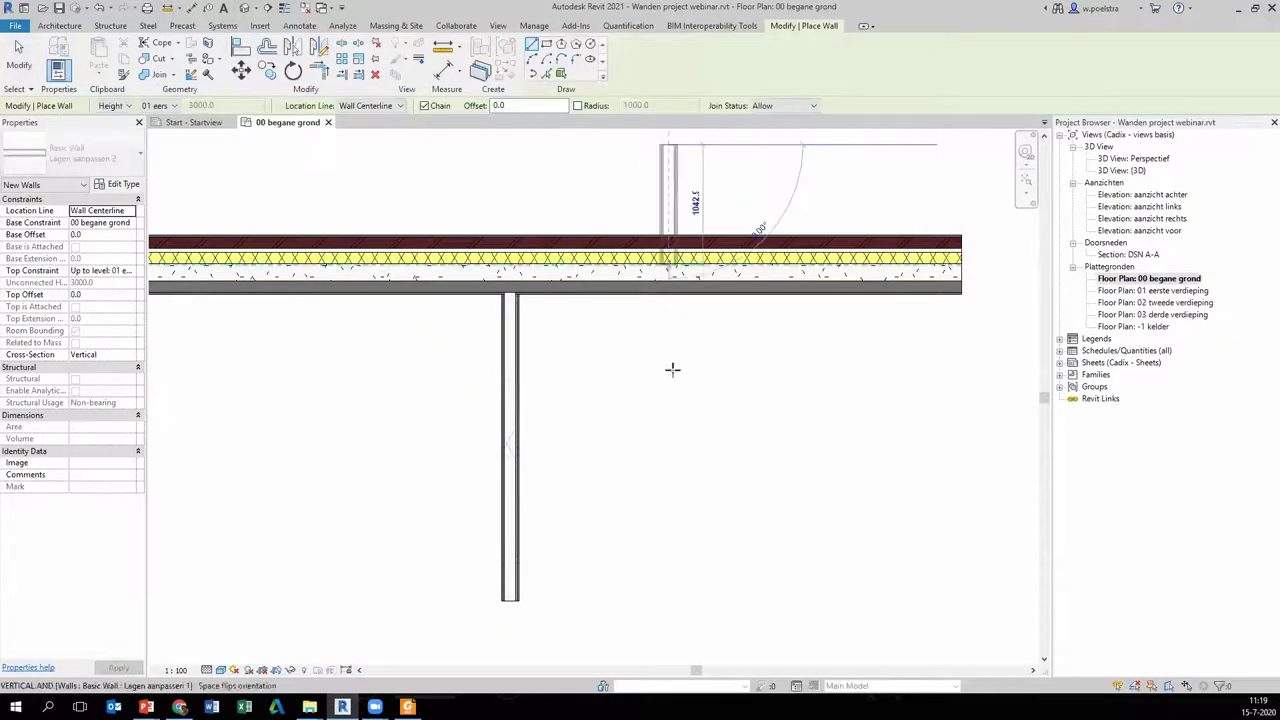
left_click(668, 437)
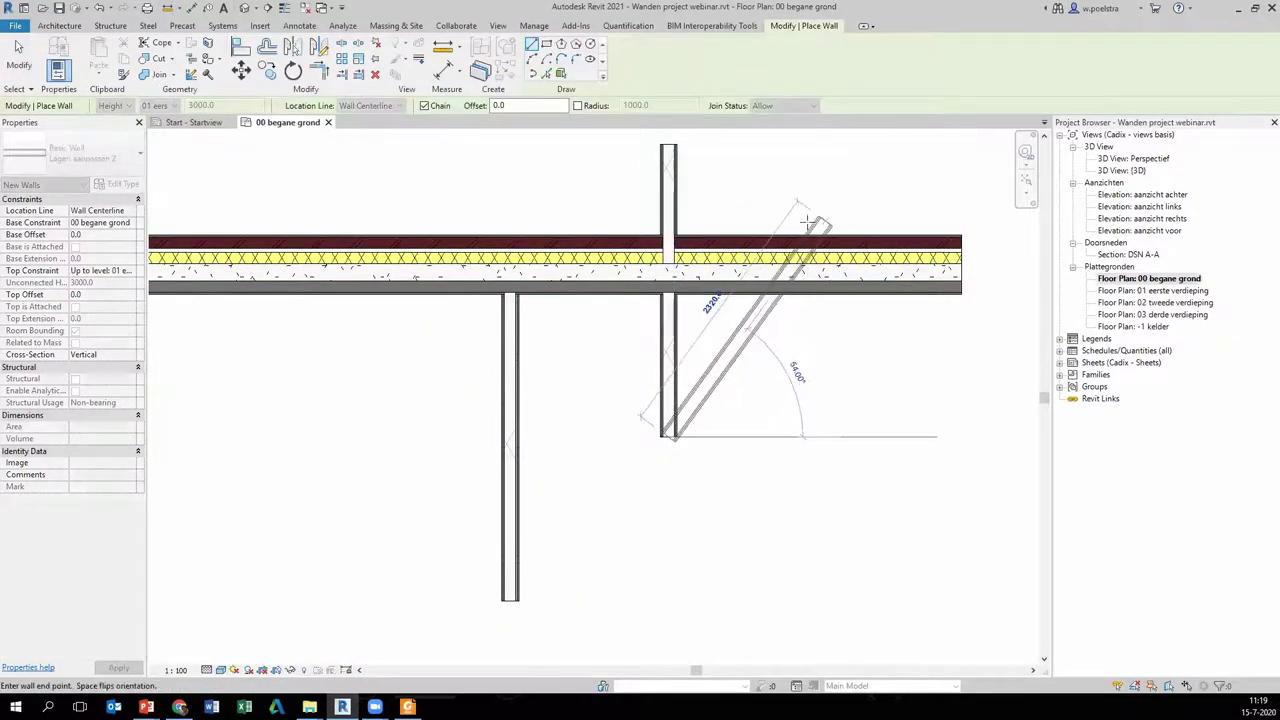
key("Escape")
key("Escape")
- Zoom and pan to inspect the new junction of the crossing wall
scroll(808, 222, "up", 3)
scroll(608, 210, "up", 1)
scroll(595, 260, "down", 1)
scroll(592, 277, "up", 2)
middle_click_drag(593, 90, 594, 274)
scroll(625, 266, "up", 2)
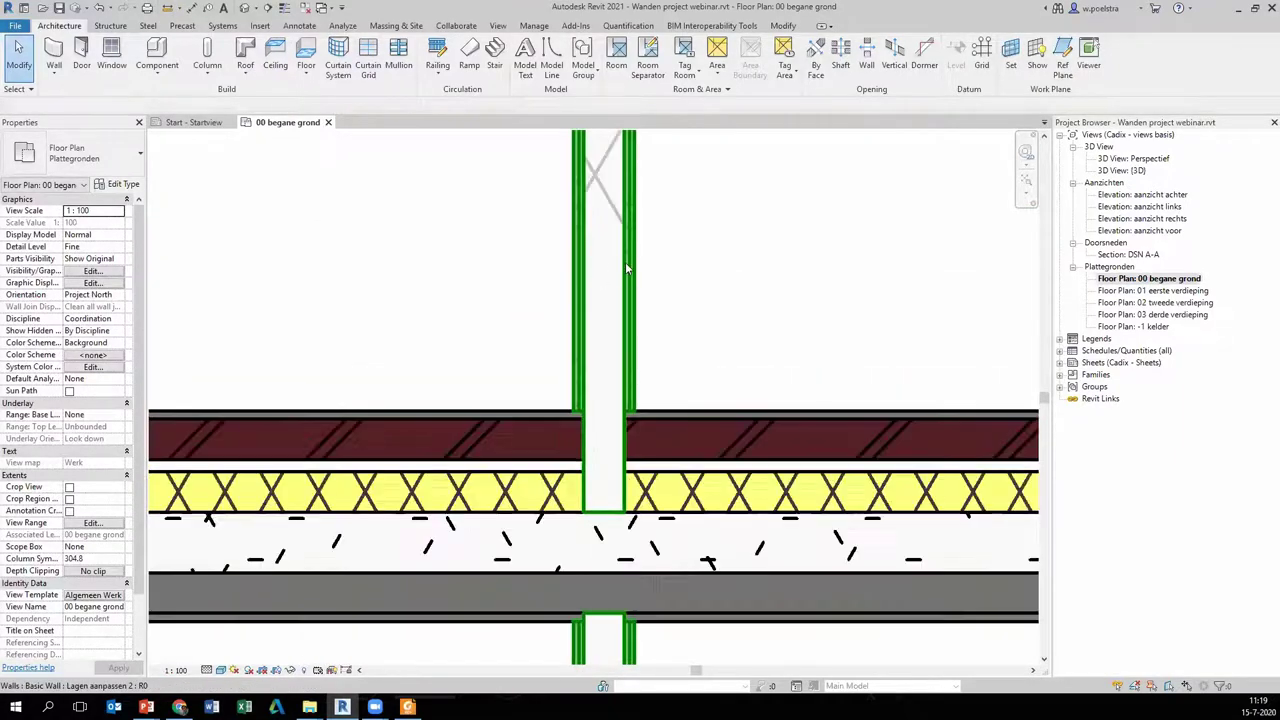
scroll(619, 291, "down", 2)
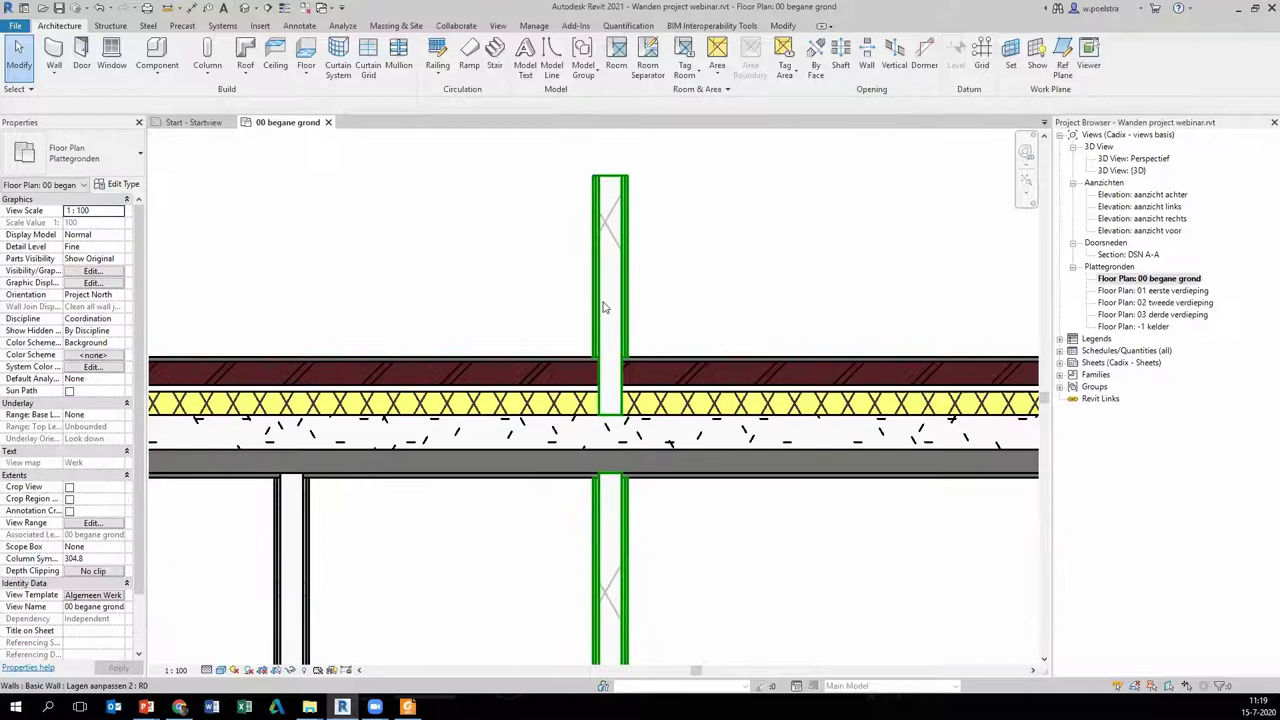
- In the Lagen aanpassen 2 wall structure, move the two lower Gipsplaten layers inside the core
left_click(627, 220)
left_click(114, 190)
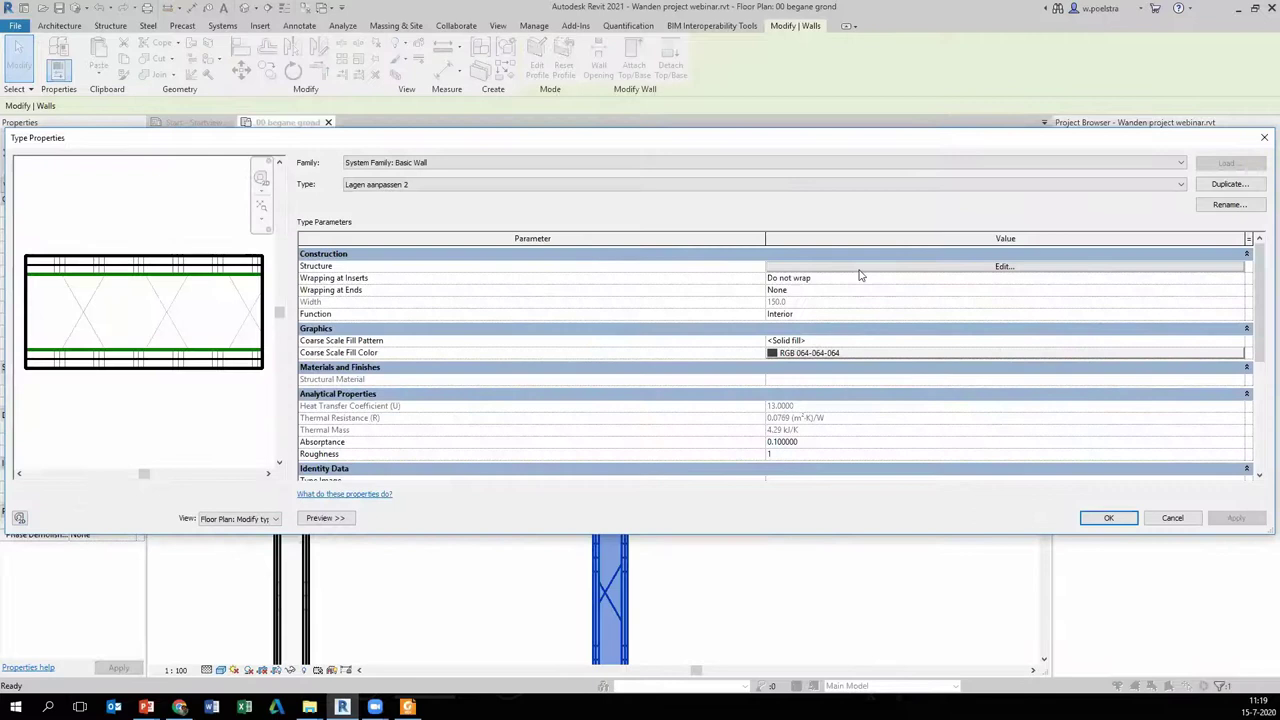
left_click(858, 268)
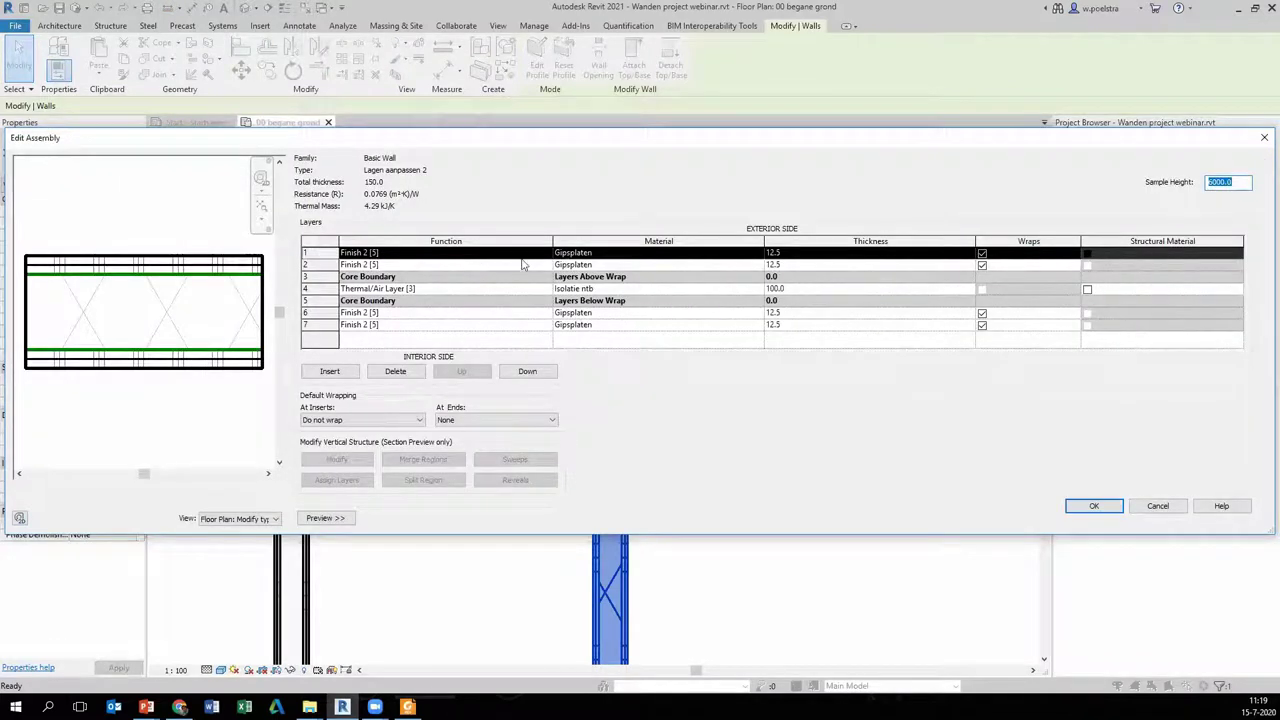
left_click(588, 314)
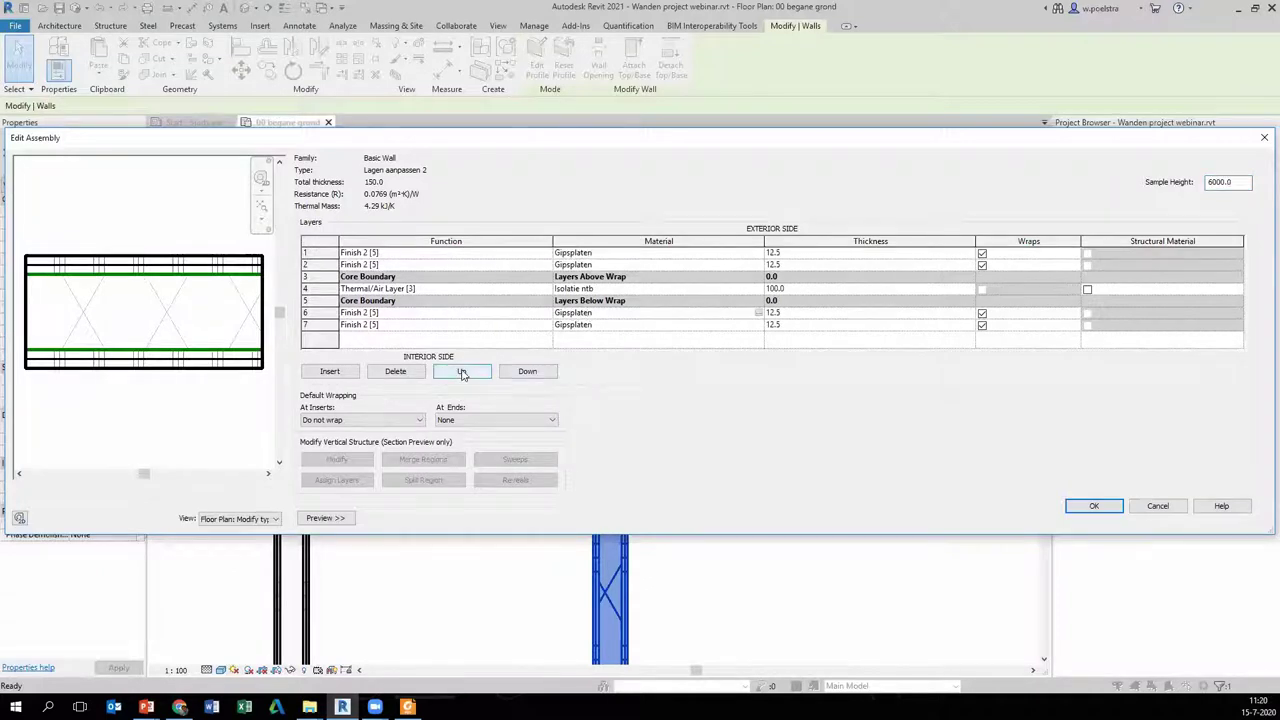
left_click(462, 372)
left_click(561, 326)
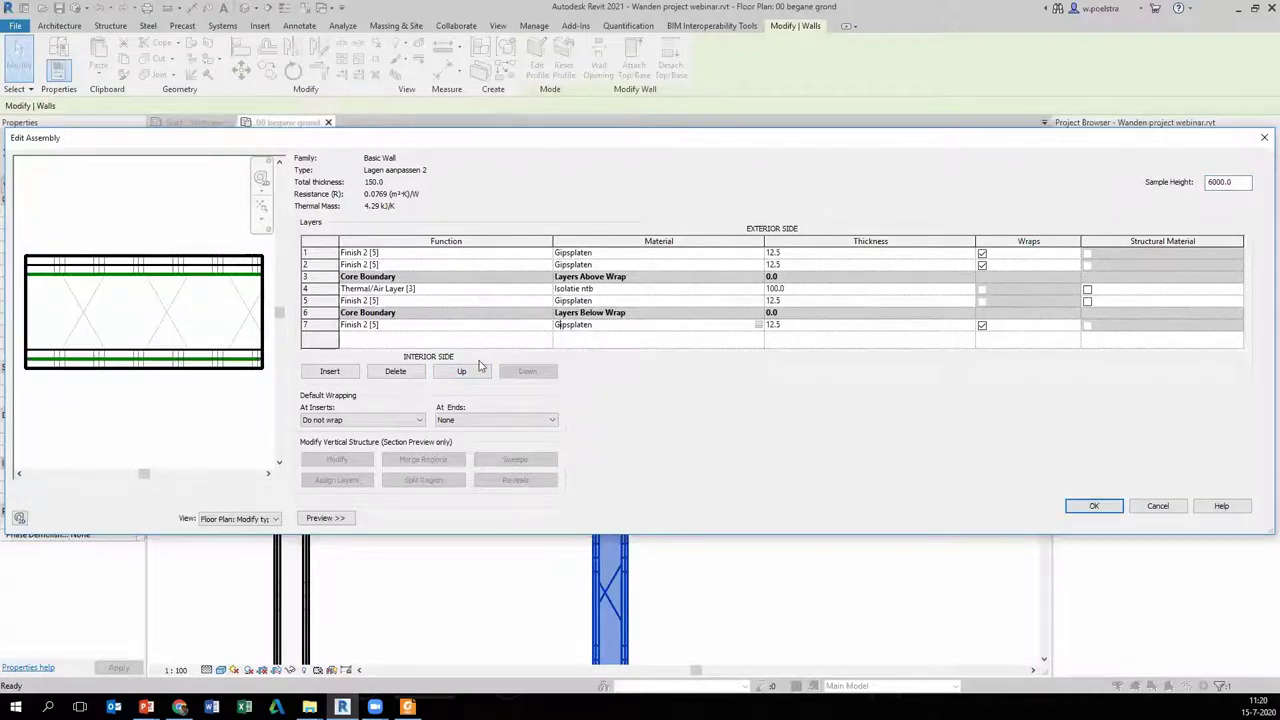
left_click(462, 371)
- Move the two upper Gipsplaten layers inside the core and confirm the wall type changes
left_click(545, 265)
left_click(528, 371)
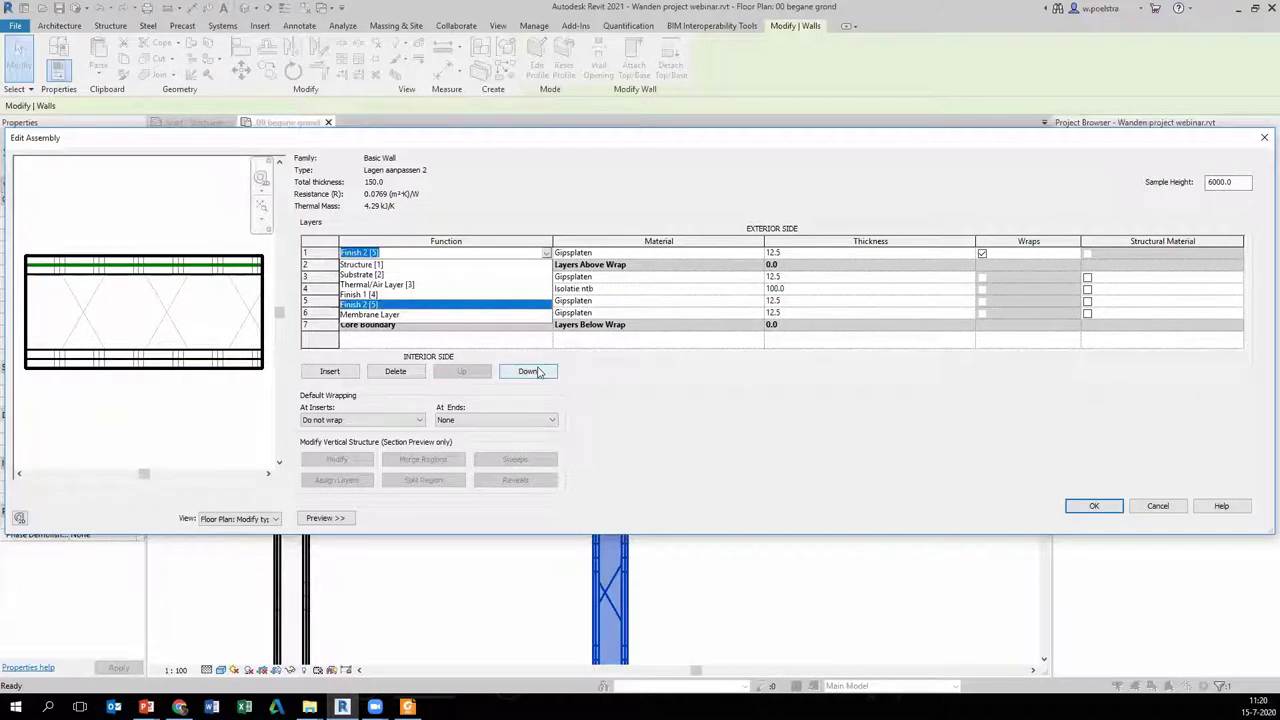
left_click(538, 372)
left_click(530, 371)
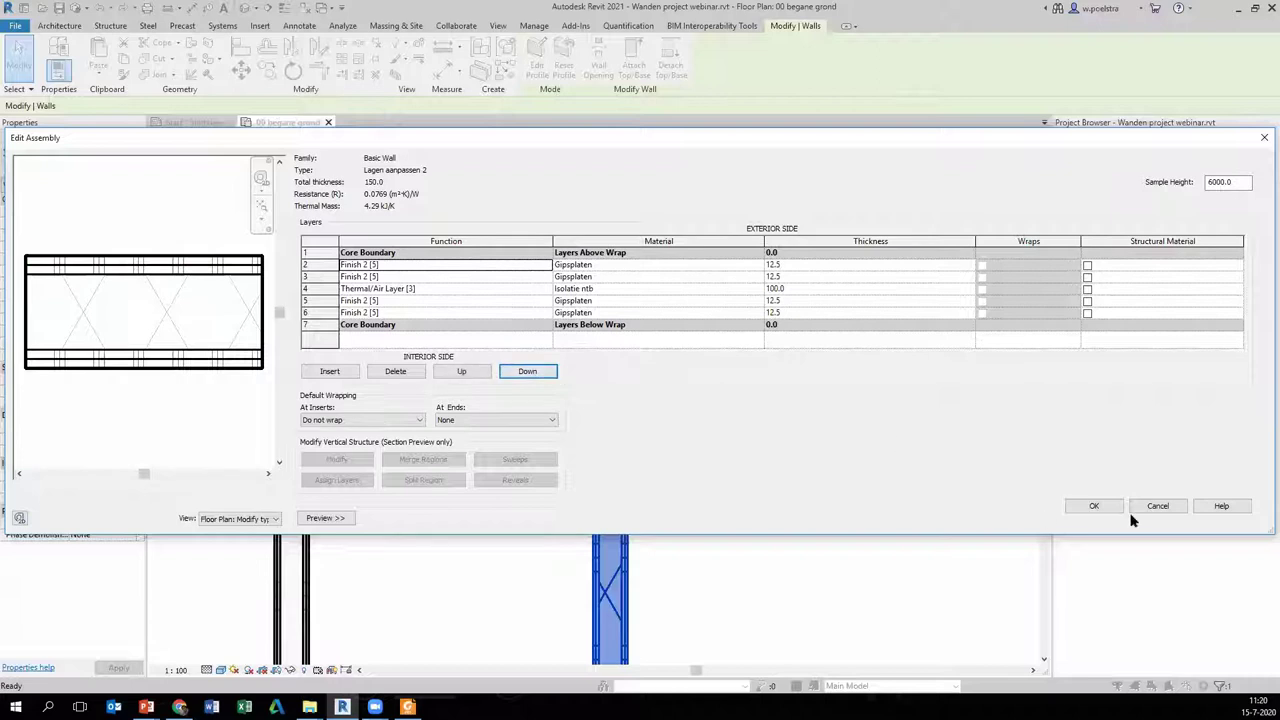
left_click(1082, 509)
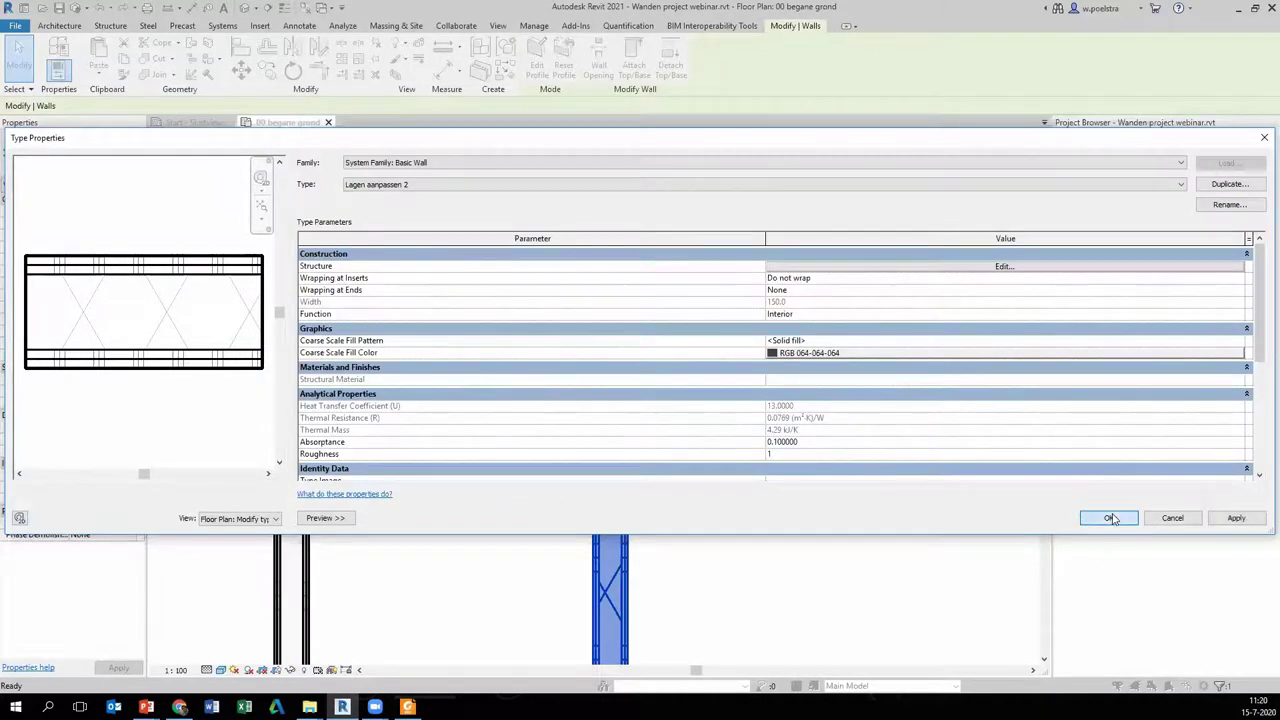
left_click(1112, 518)
scroll(612, 435, "up", 2)
scroll(650, 510, "up", 1)
- Deselect the wall, zoom out over the plan and zoom in on the Verticale opties block
left_click(688, 590)
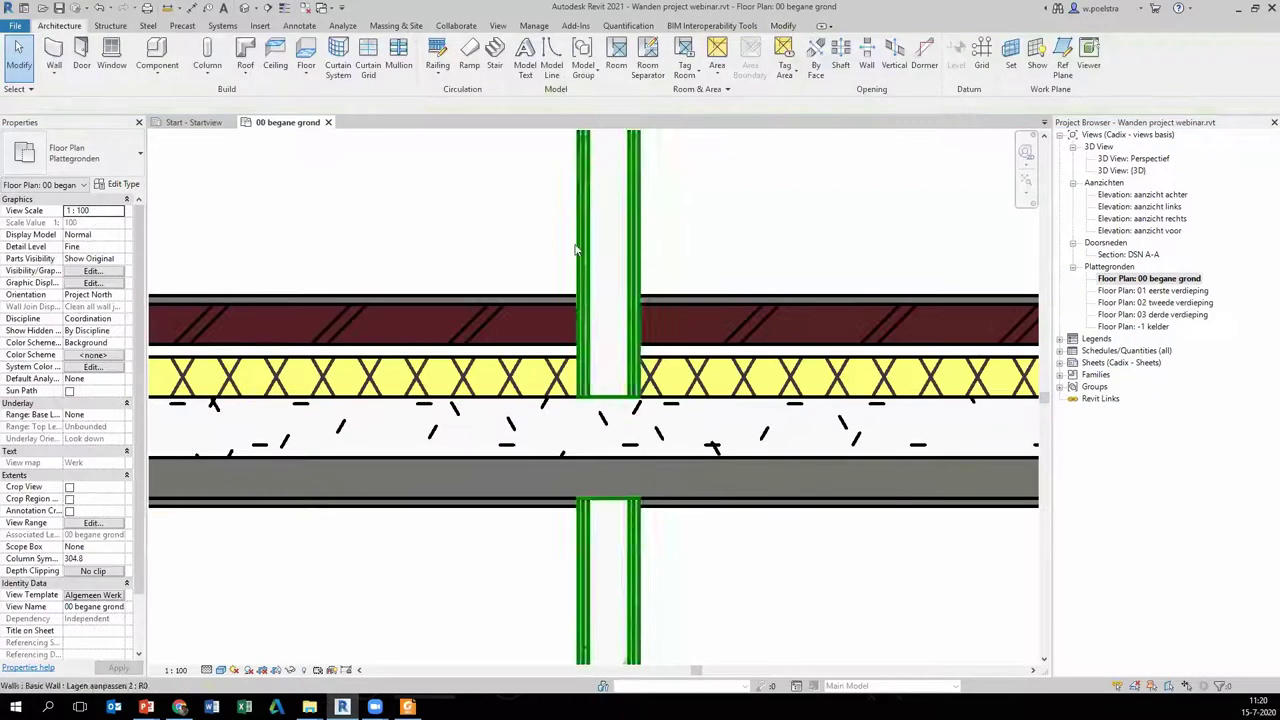
scroll(640, 320, "down", 1)
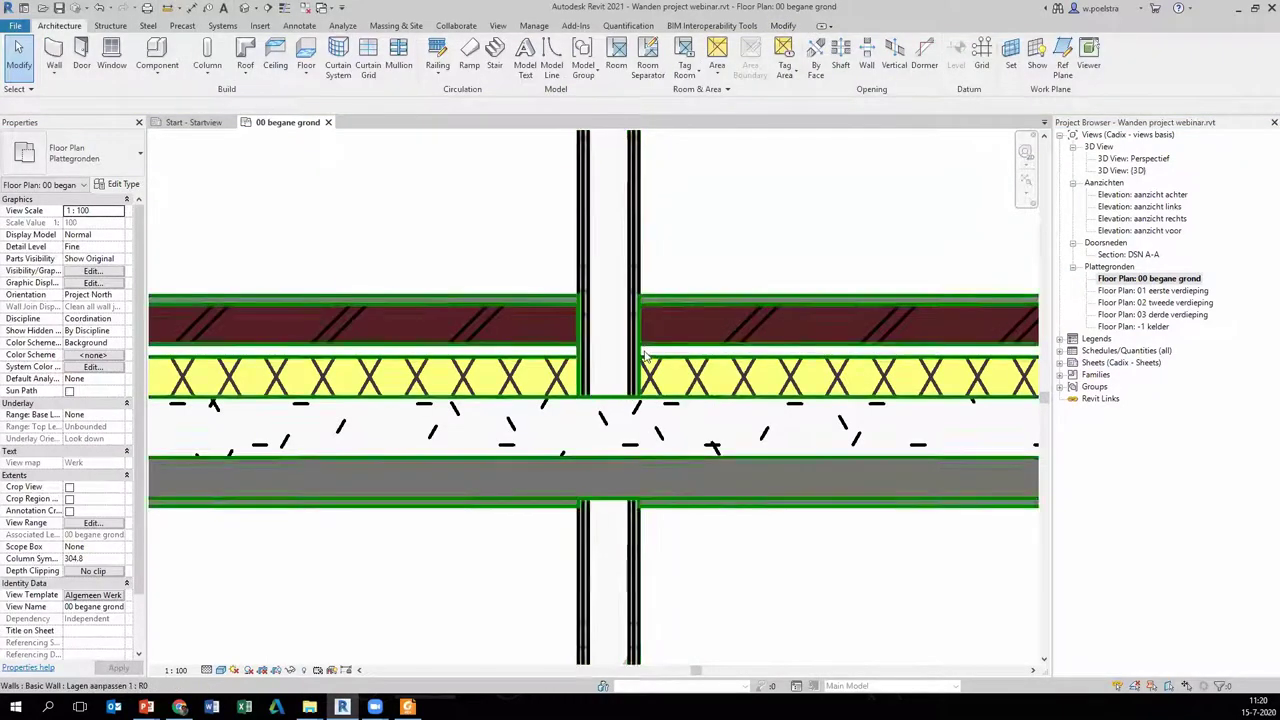
scroll(644, 370, "down", 1)
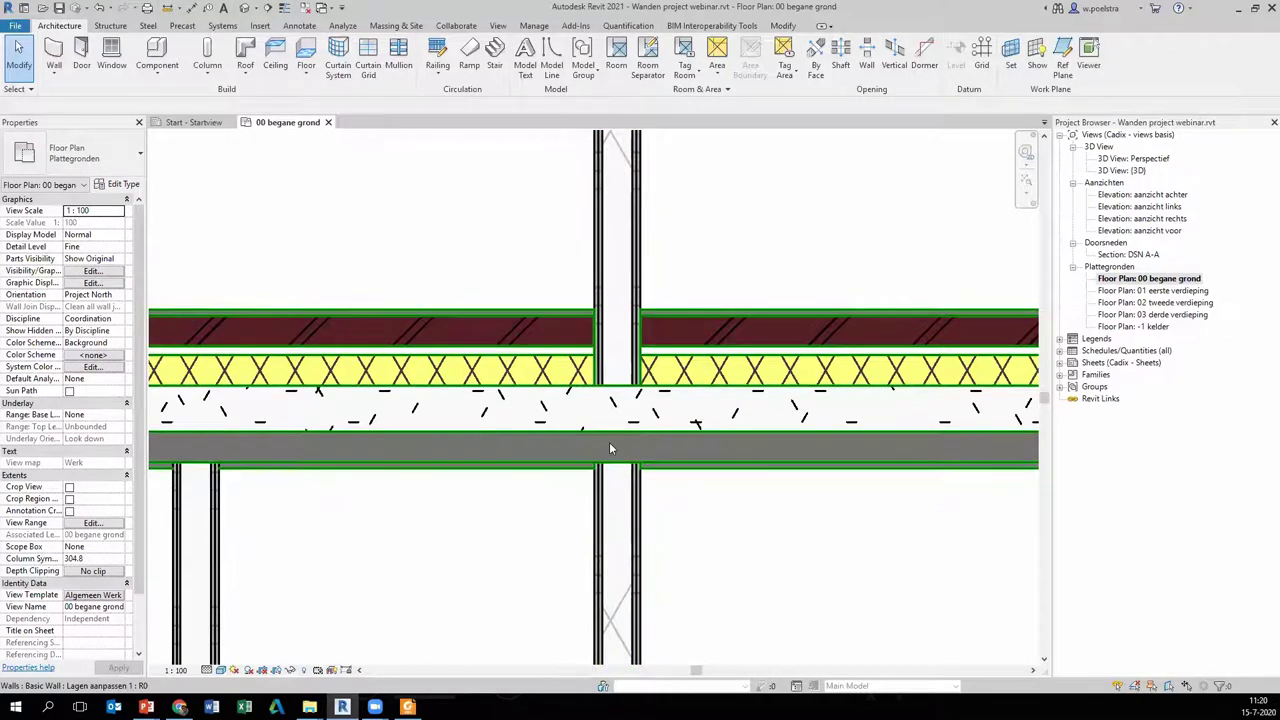
scroll(600, 310, "down", 1)
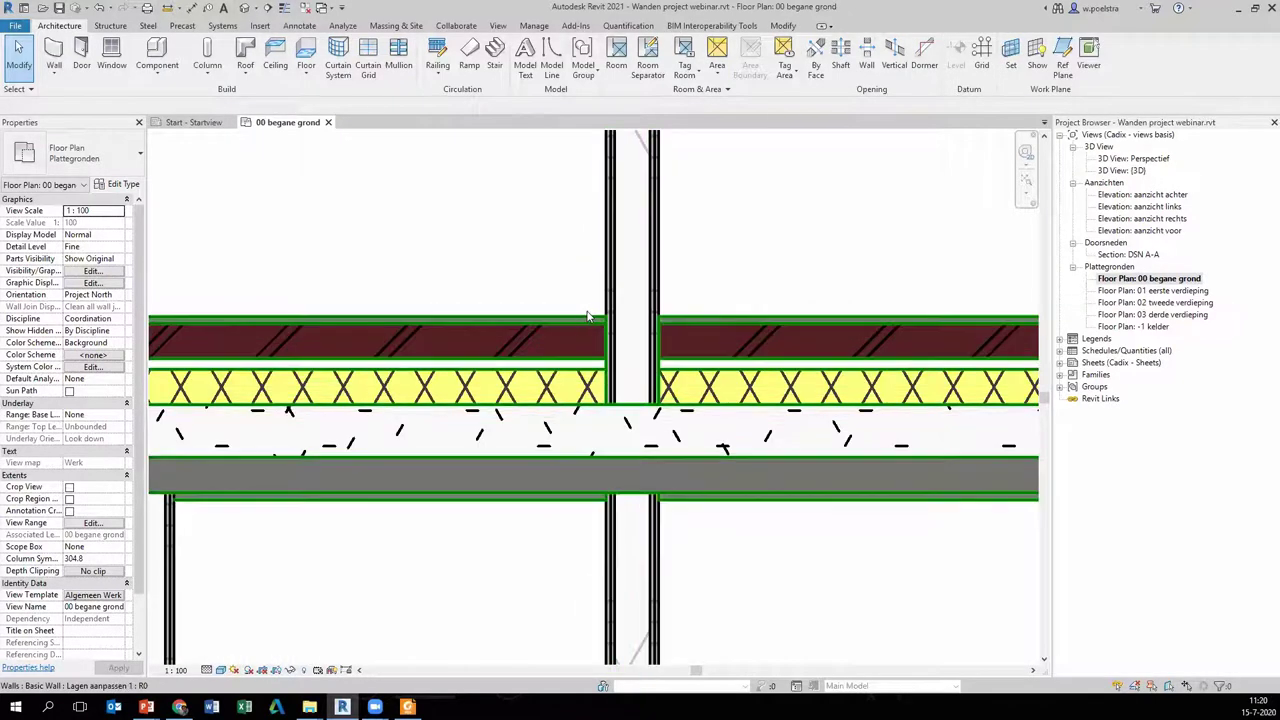
scroll(596, 325, "down", 3)
scroll(672, 462, "down", 3)
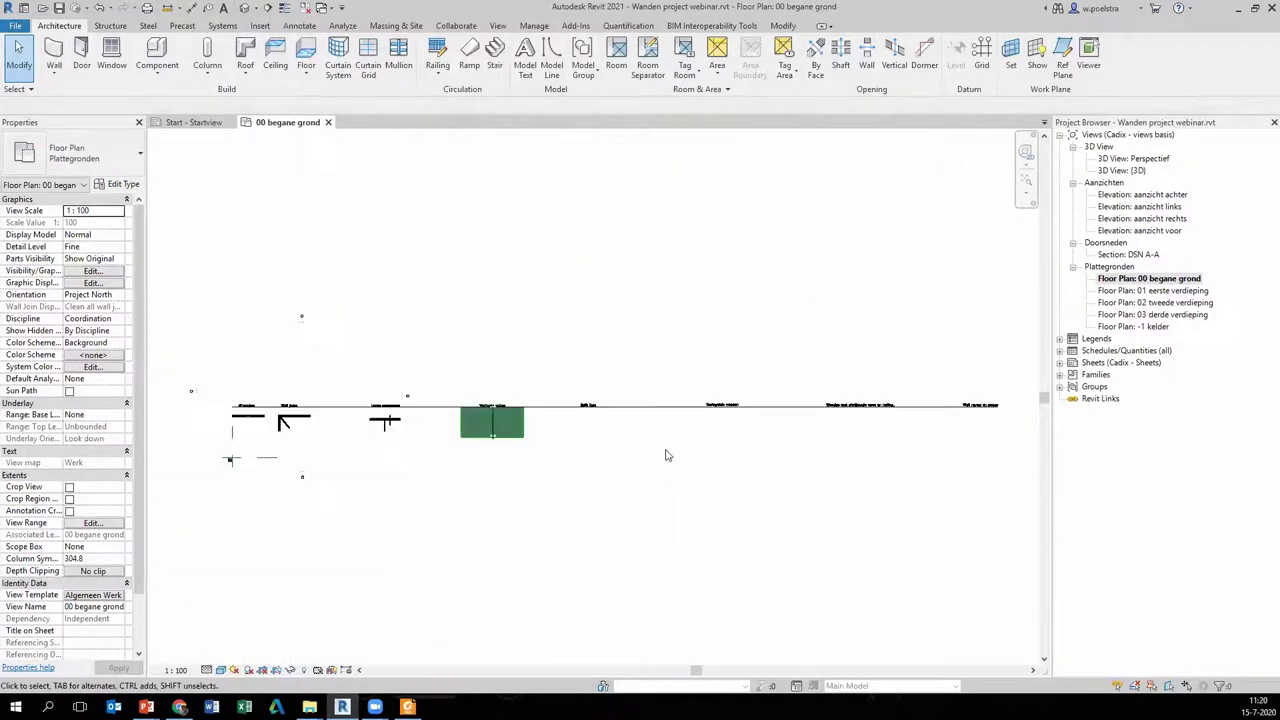
scroll(488, 413, "up", 3)
scroll(488, 413, "up", 3)
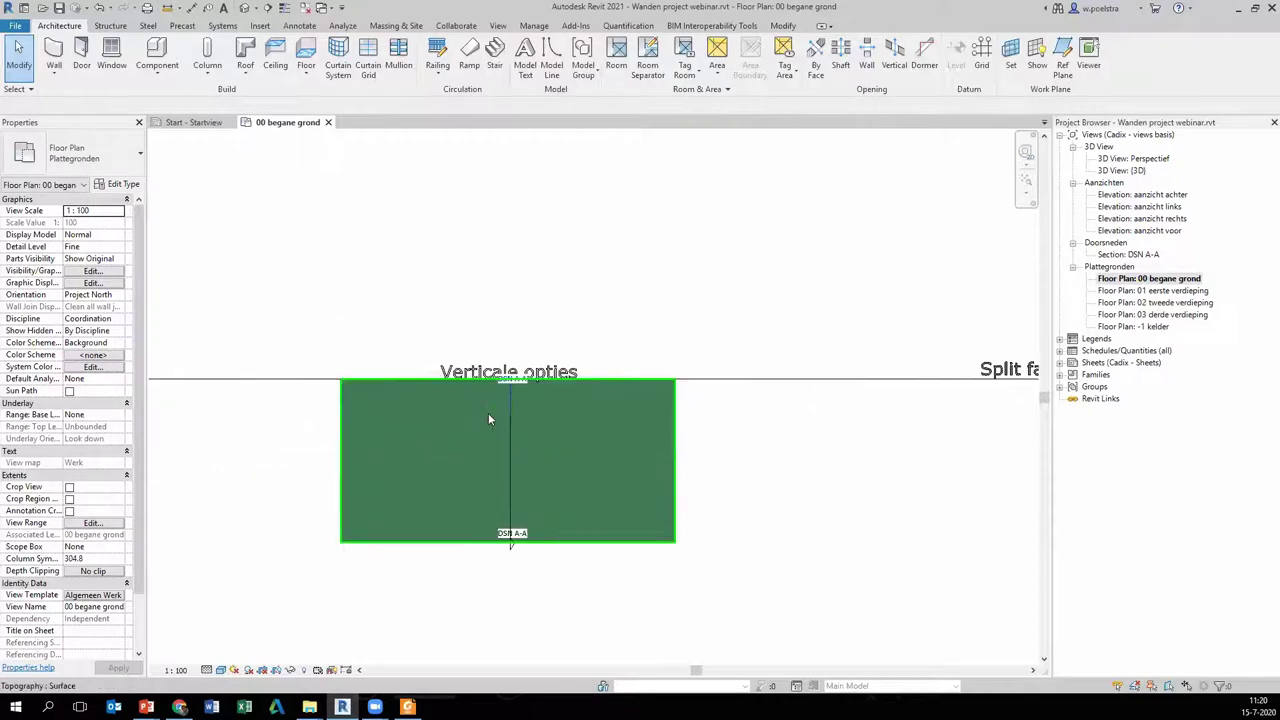
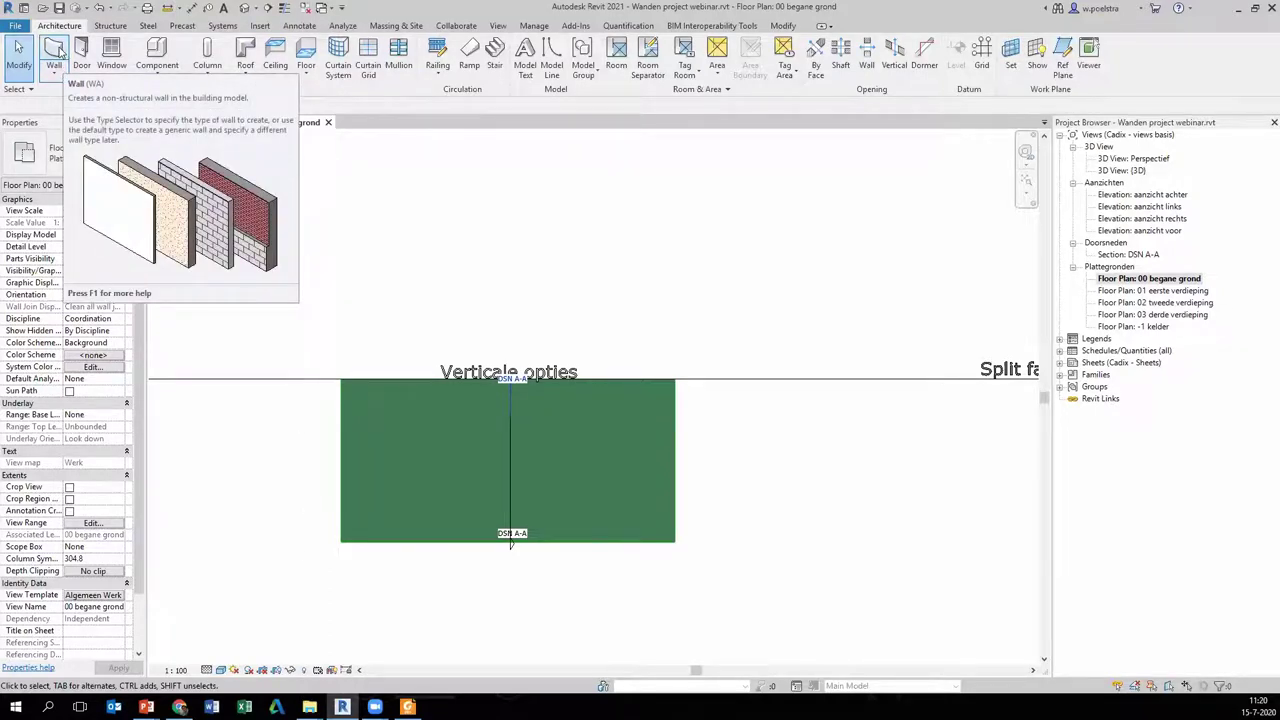
- Start a wall and choose the 'Verticale opties walls' wall type
left_click(54, 56)
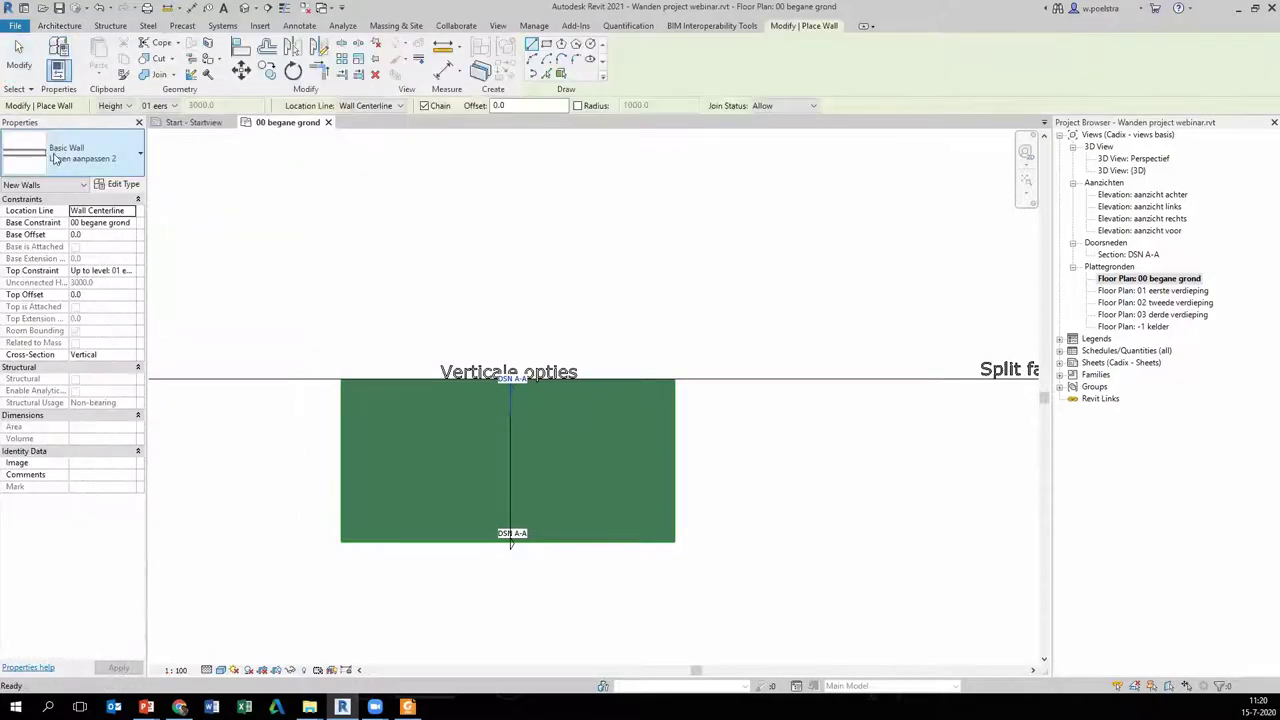
left_click(55, 158)
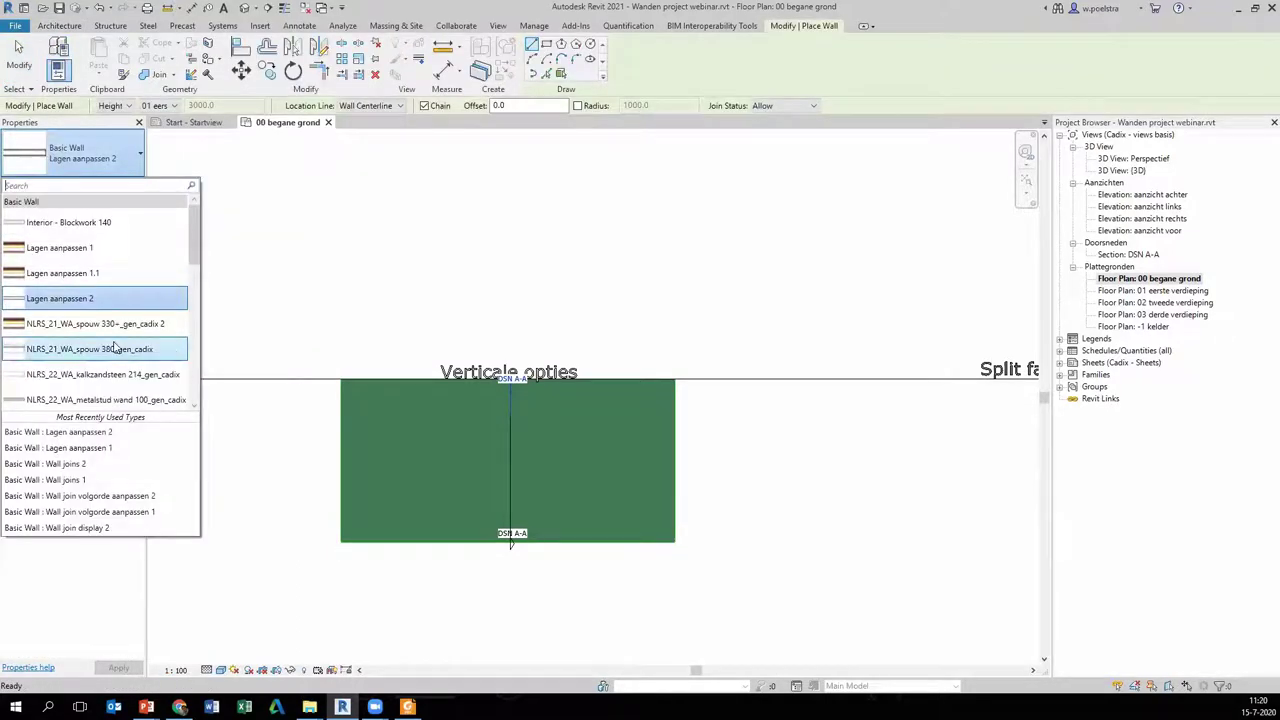
scroll(120, 335, "down", 2)
scroll(122, 360, "down", 2)
scroll(124, 368, "down", 2)
scroll(124, 371, "down", 2)
scroll(123, 355, "up", 1)
scroll(120, 334, "up", 2)
scroll(117, 337, "down", 5)
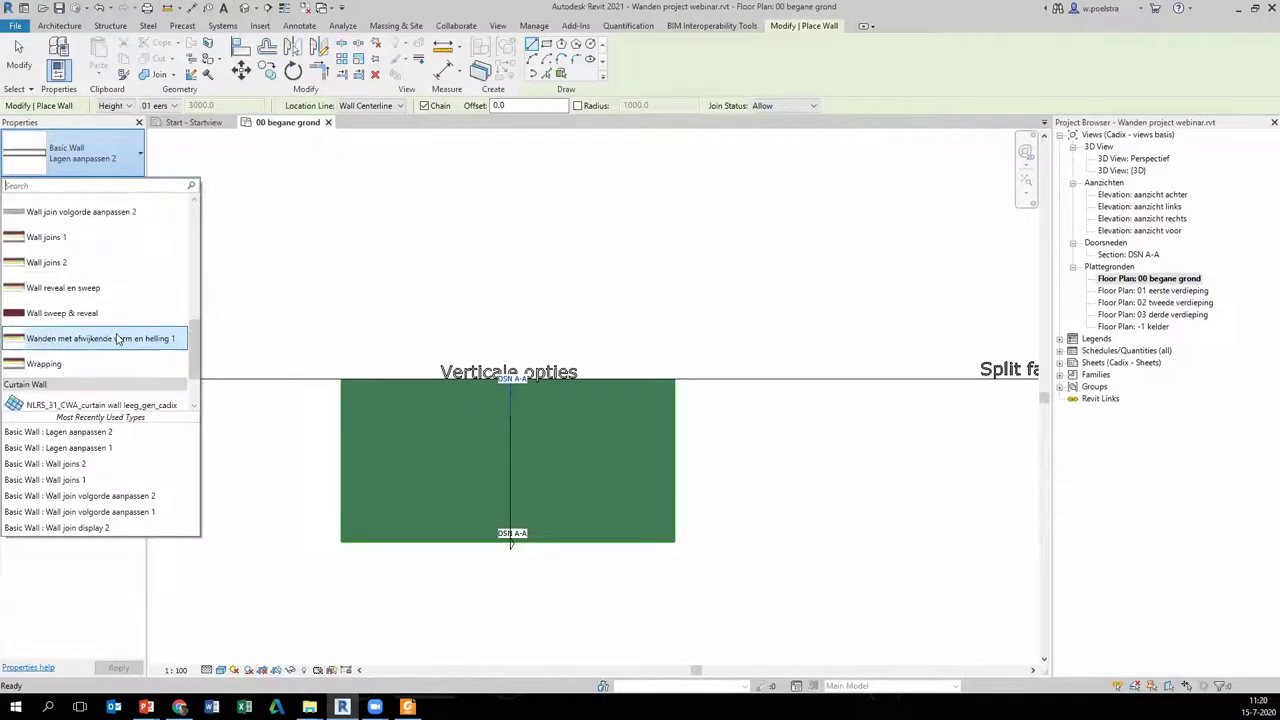
scroll(118, 335, "down", 2)
scroll(116, 325, "up", 2)
scroll(113, 305, "up", 2)
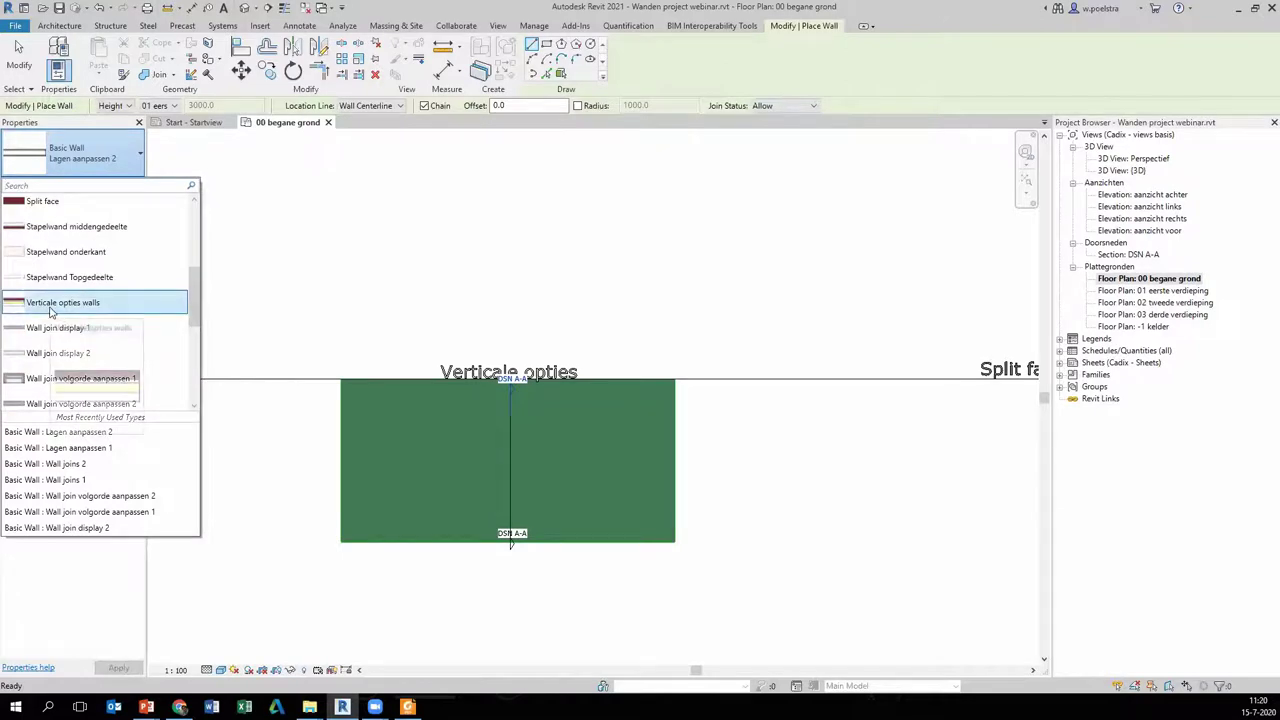
left_click(50, 310)
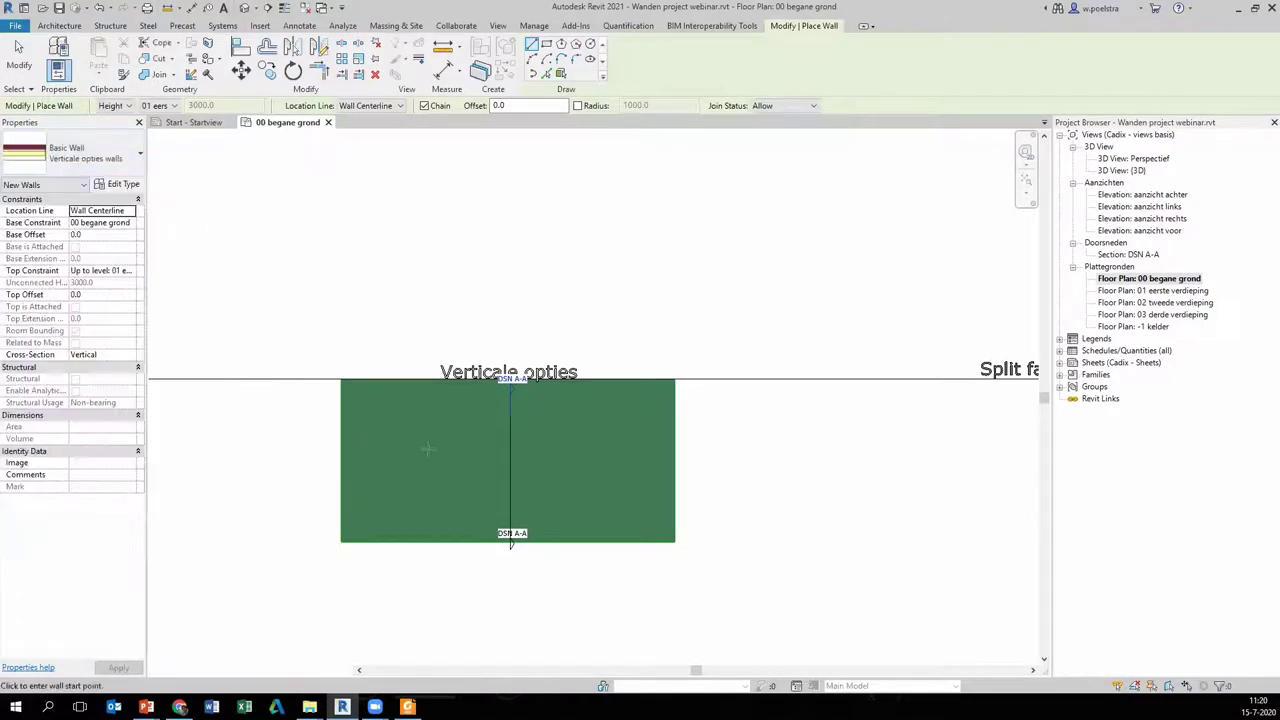
- Draw a horizontal wall across the green area, then end wall drawing
left_click(373, 455)
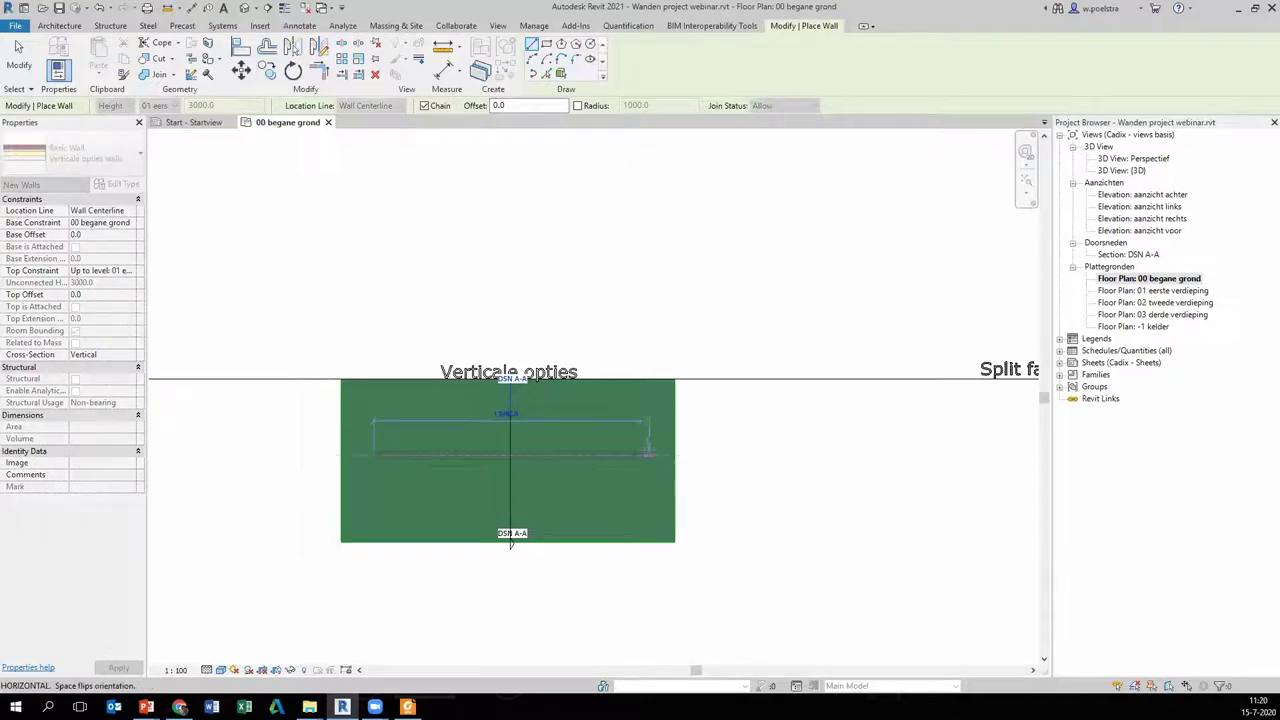
left_click(648, 455)
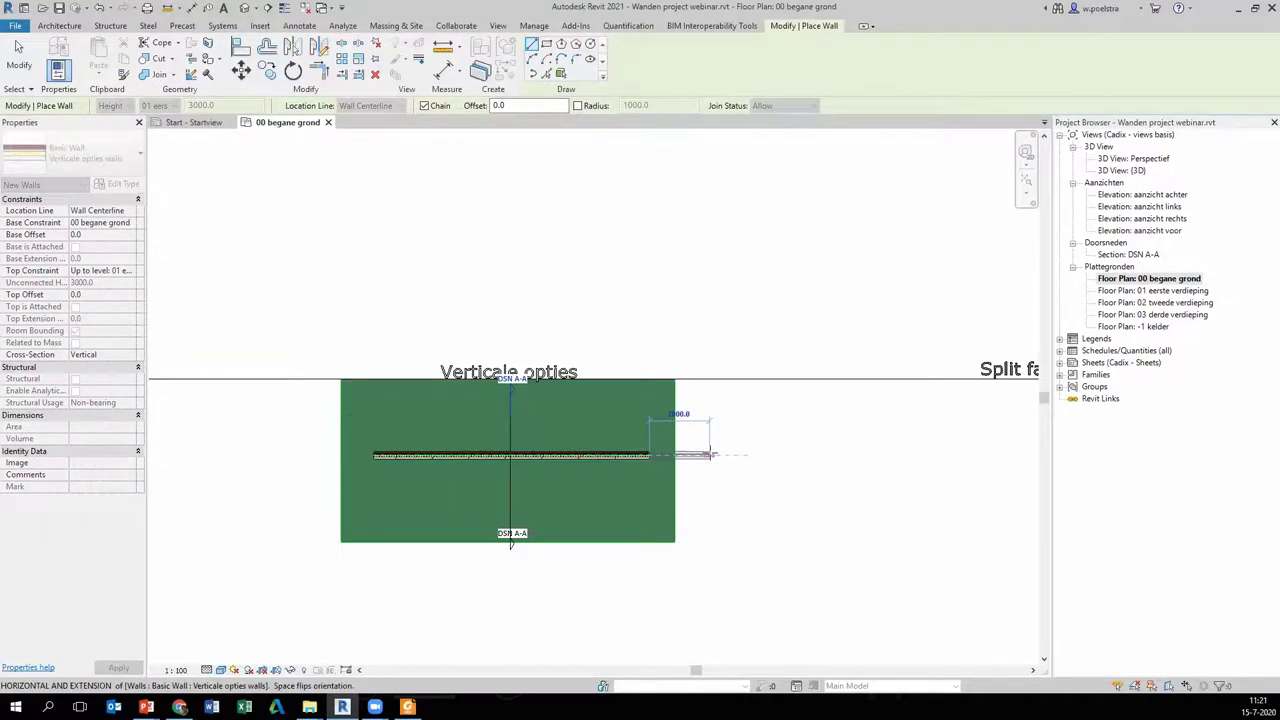
key("Escape")
key("Escape")
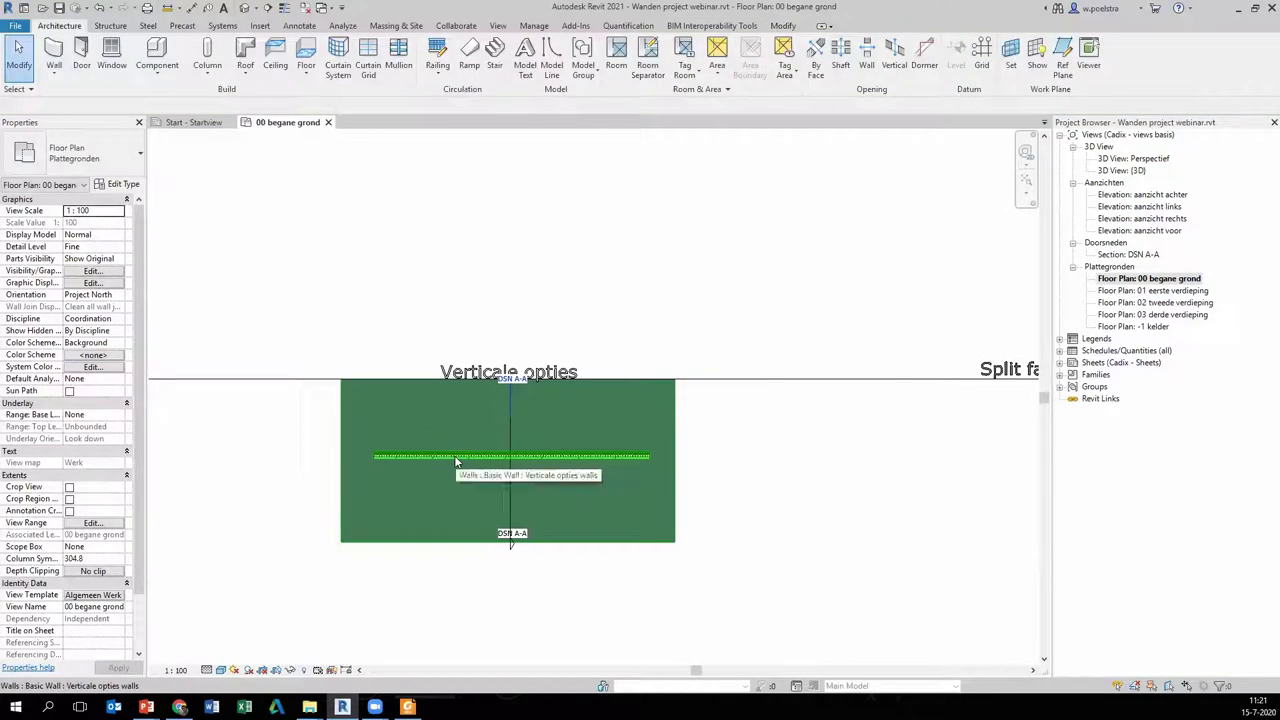
- Select the new wall and open its type's Edit Assembly layer structure with the preview View list
left_click(456, 458)
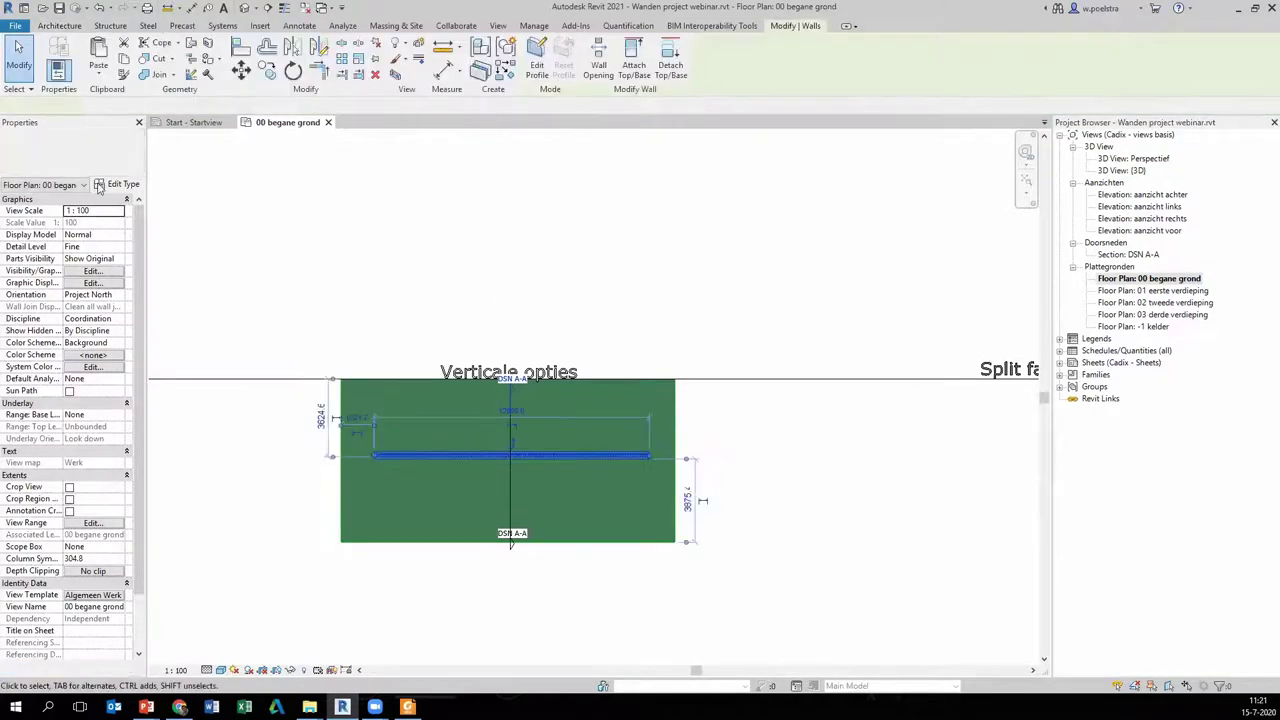
left_click(124, 185)
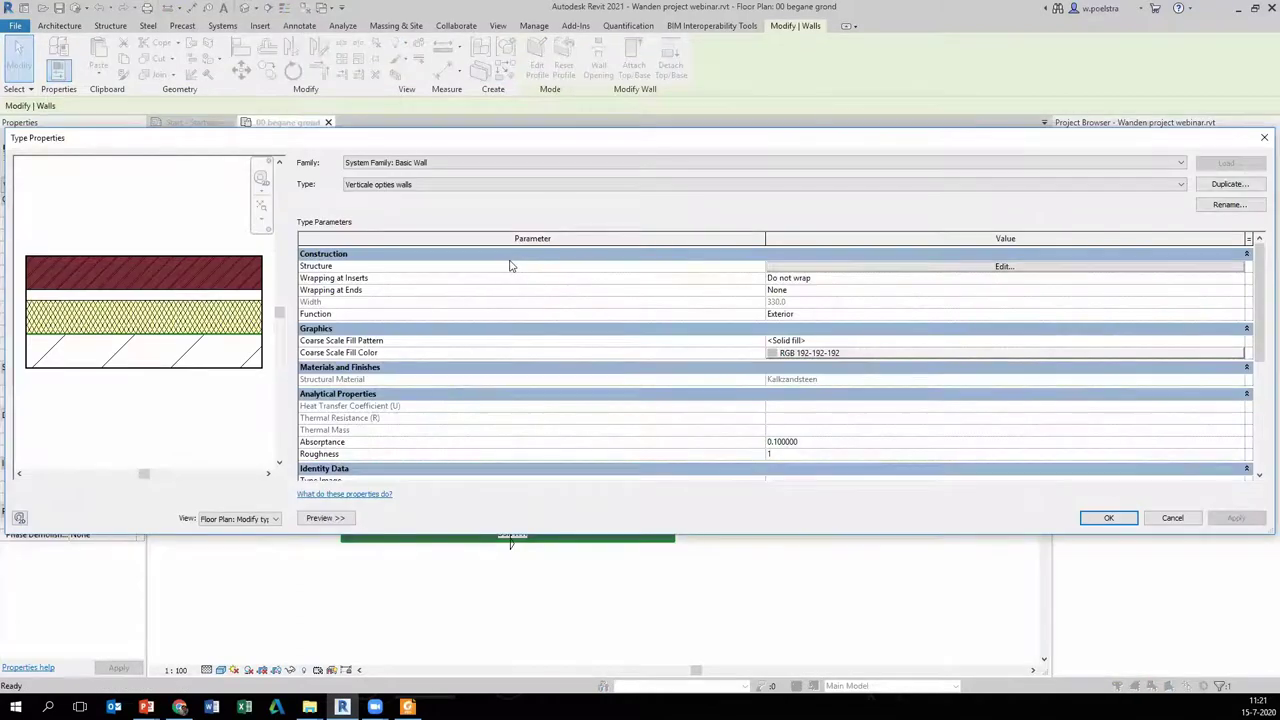
left_click(1002, 267)
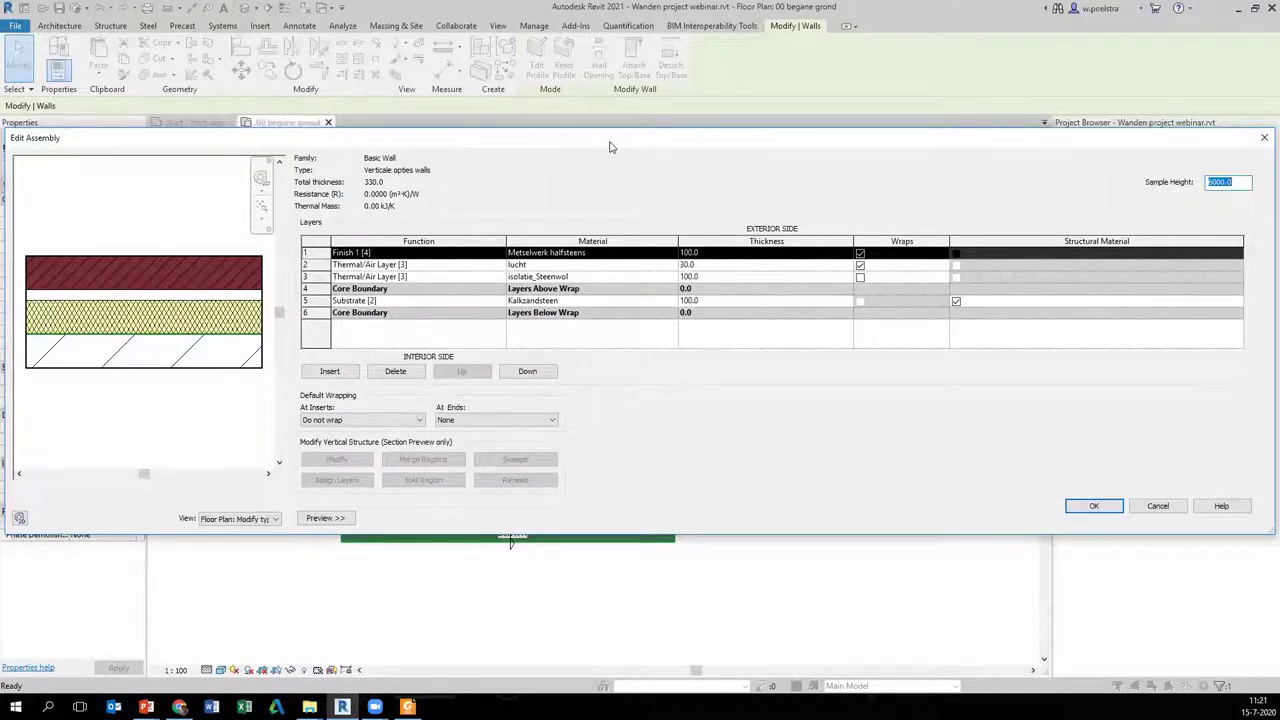
left_click_drag(610, 145, 645, 64)
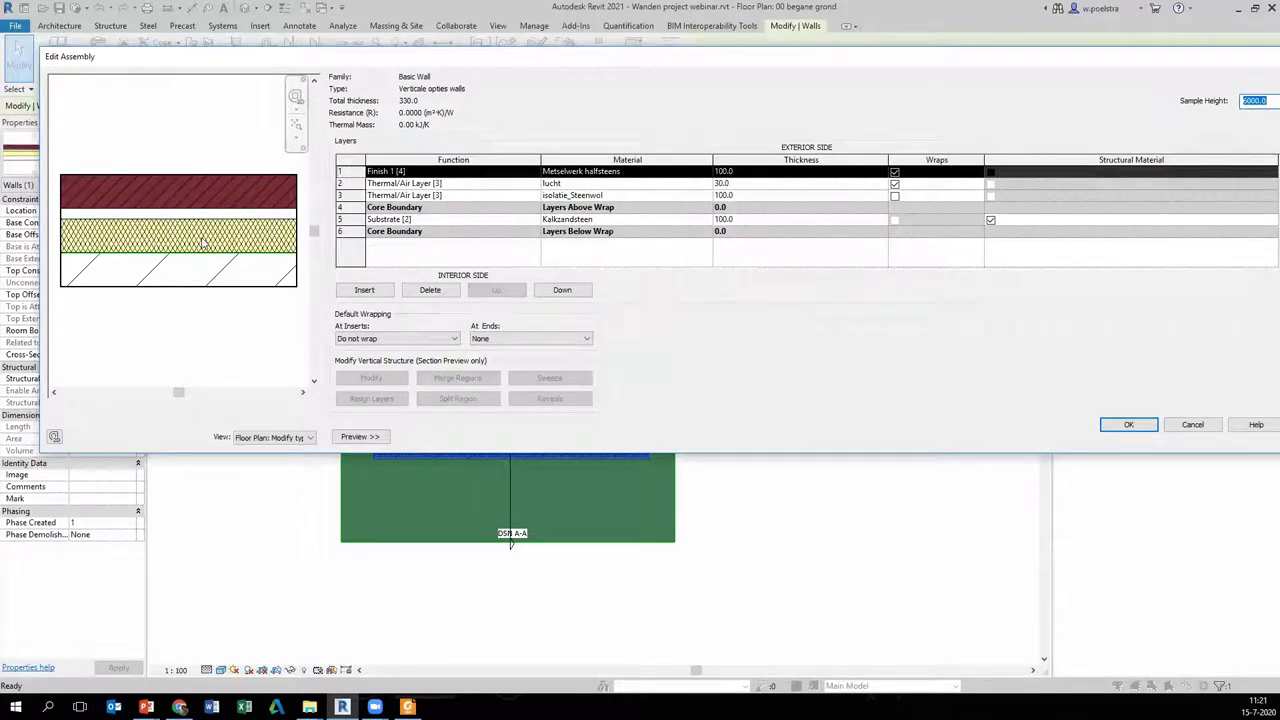
left_click(270, 440)
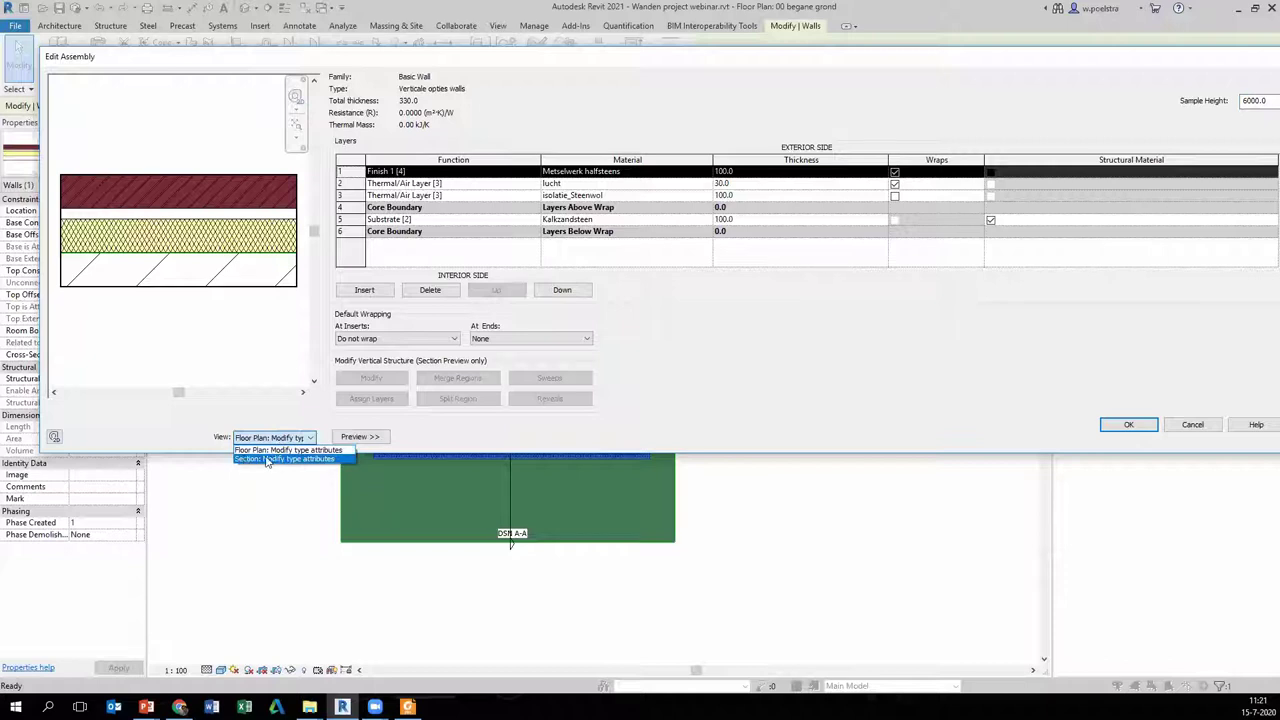
- Show the wall assembly preview as a section view
left_click(266, 459)
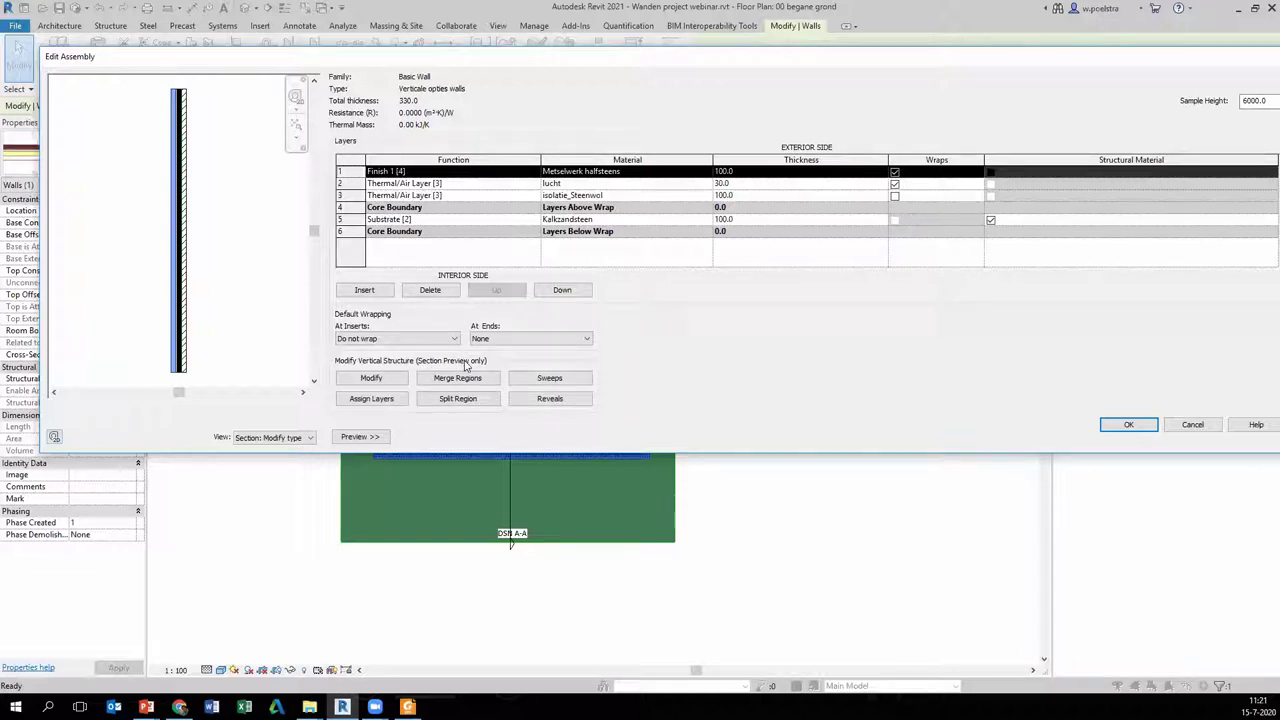
scroll(114, 294, "up", 1)
scroll(128, 280, "down", 1)
scroll(200, 310, "up", 1)
scroll(224, 299, "up", 1)
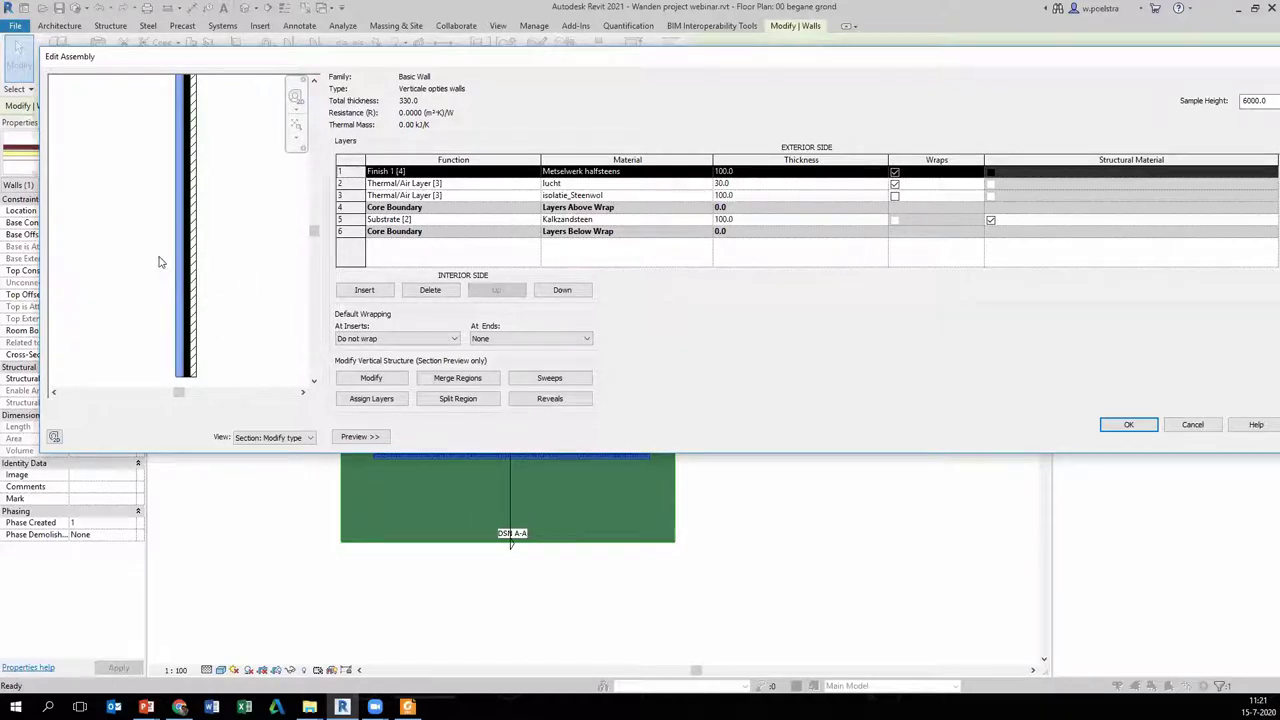
scroll(174, 316, "down", 1)
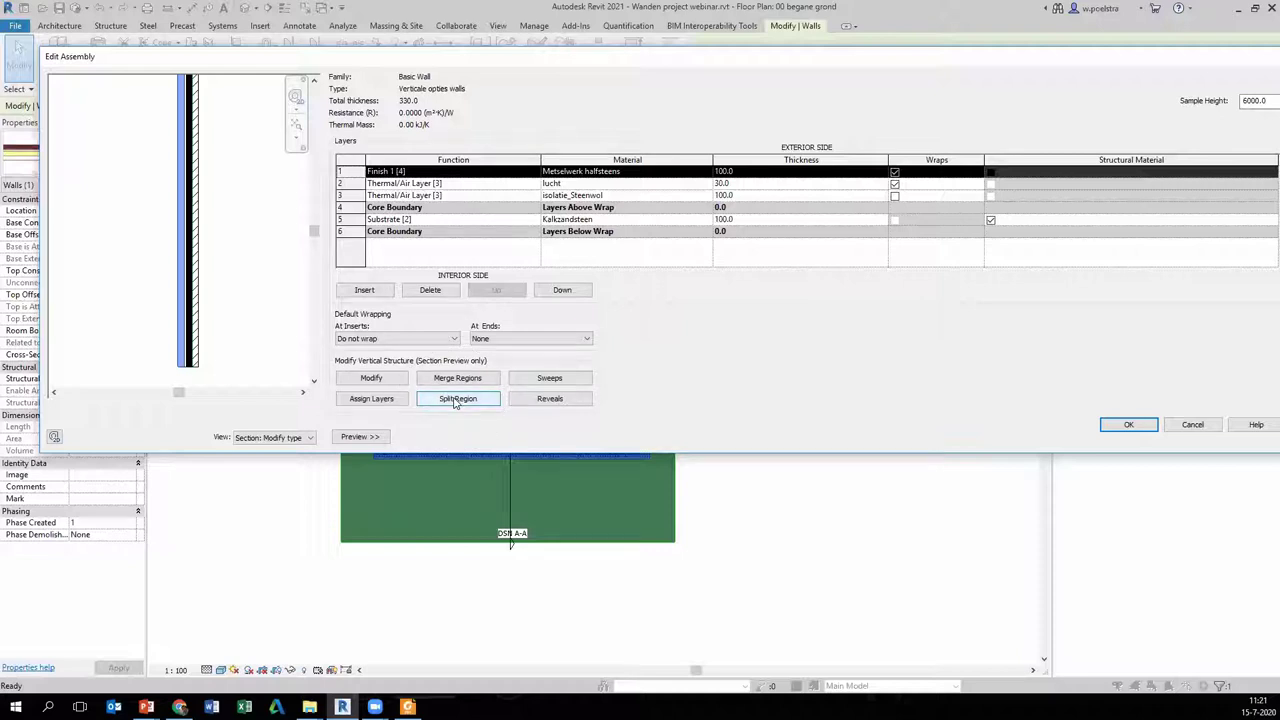
- Split the Metselwerk halfsteens finish layer at 1680, making its thickness variable
left_click(457, 399)
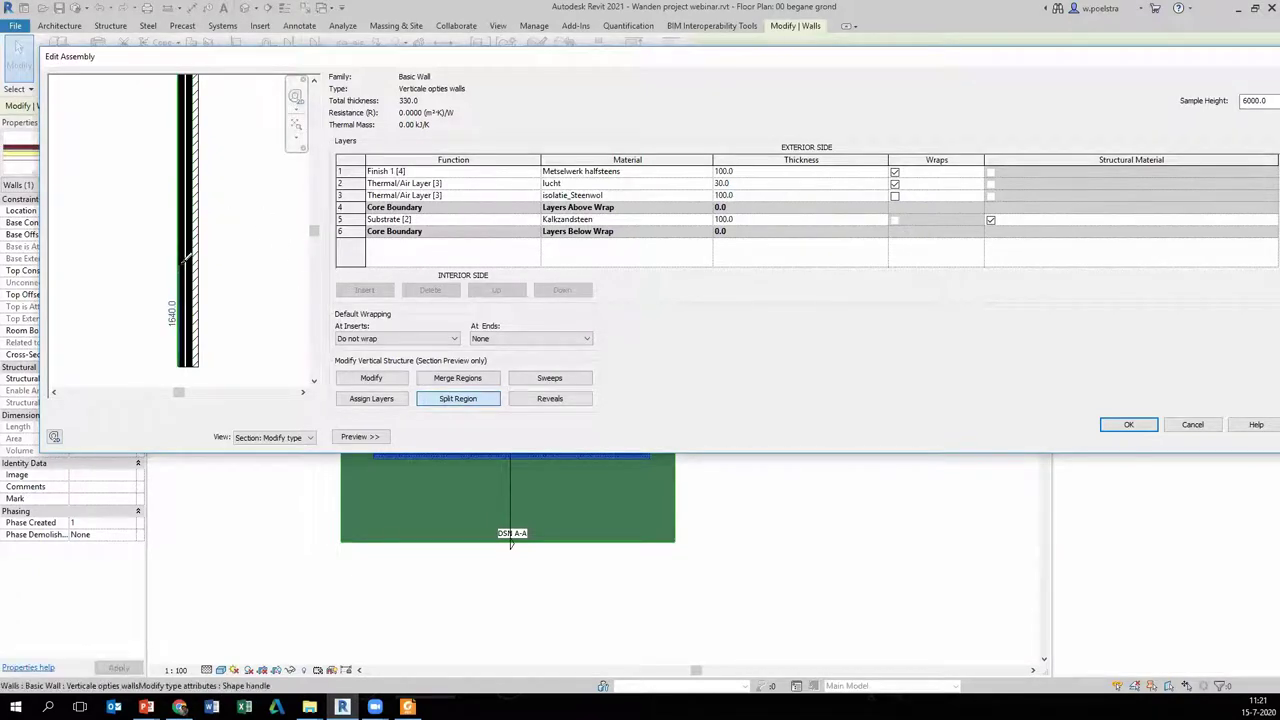
left_click(184, 262)
scroll(162, 308, "up", 1)
scroll(175, 300, "up", 1)
scroll(205, 305, "up", 1)
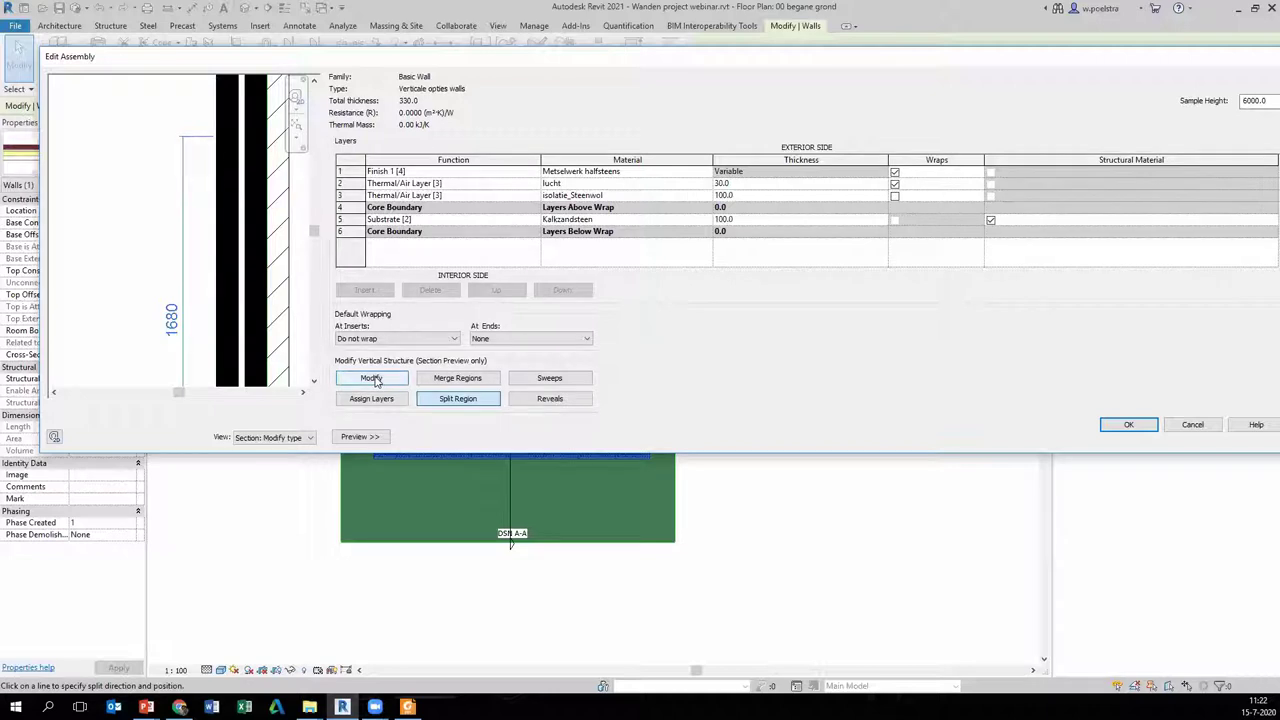
- Move the finish layer's split so its lower region dimension reads 1500 instead of 1680
left_click(372, 379)
left_click(227, 140)
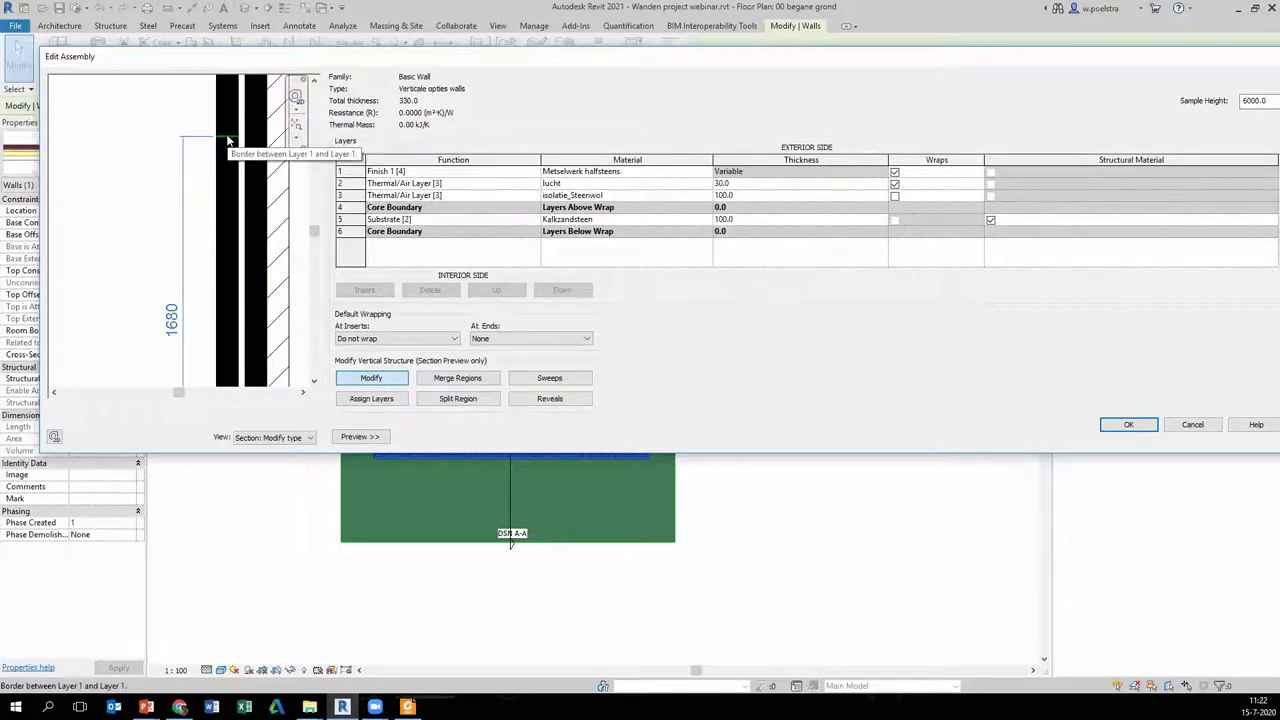
left_click(172, 318)
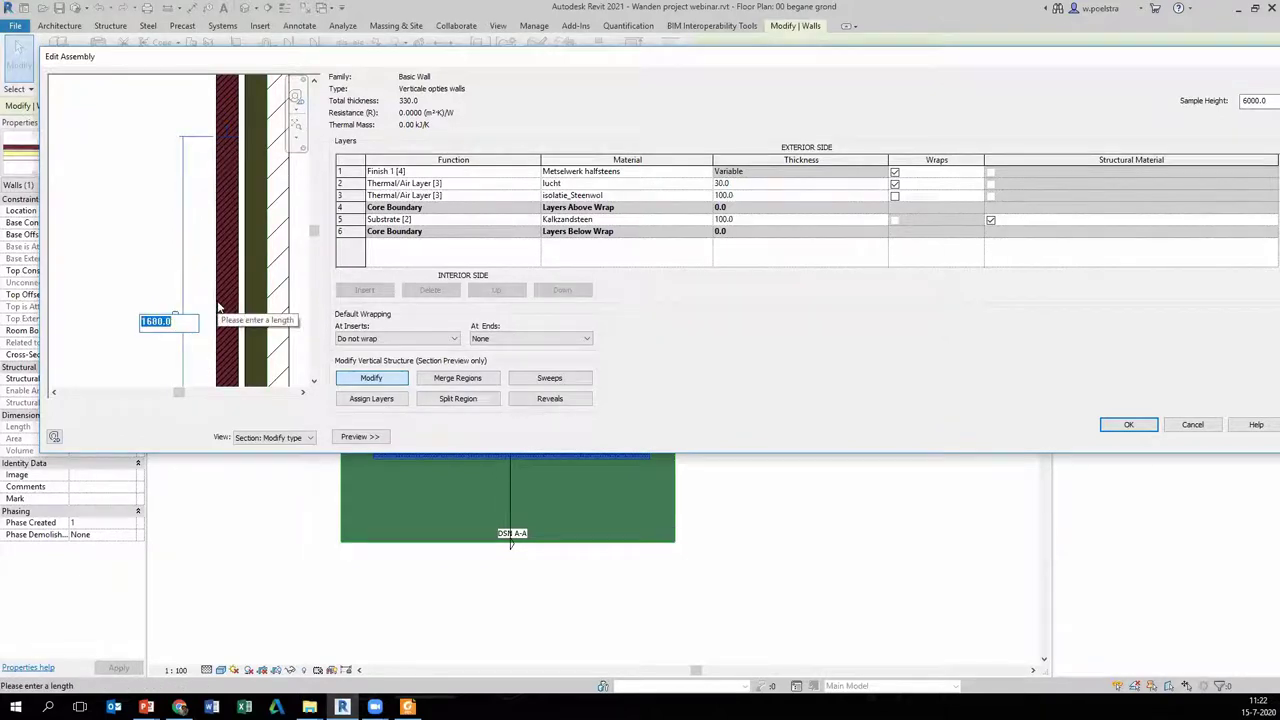
type("1500")
key("Return")
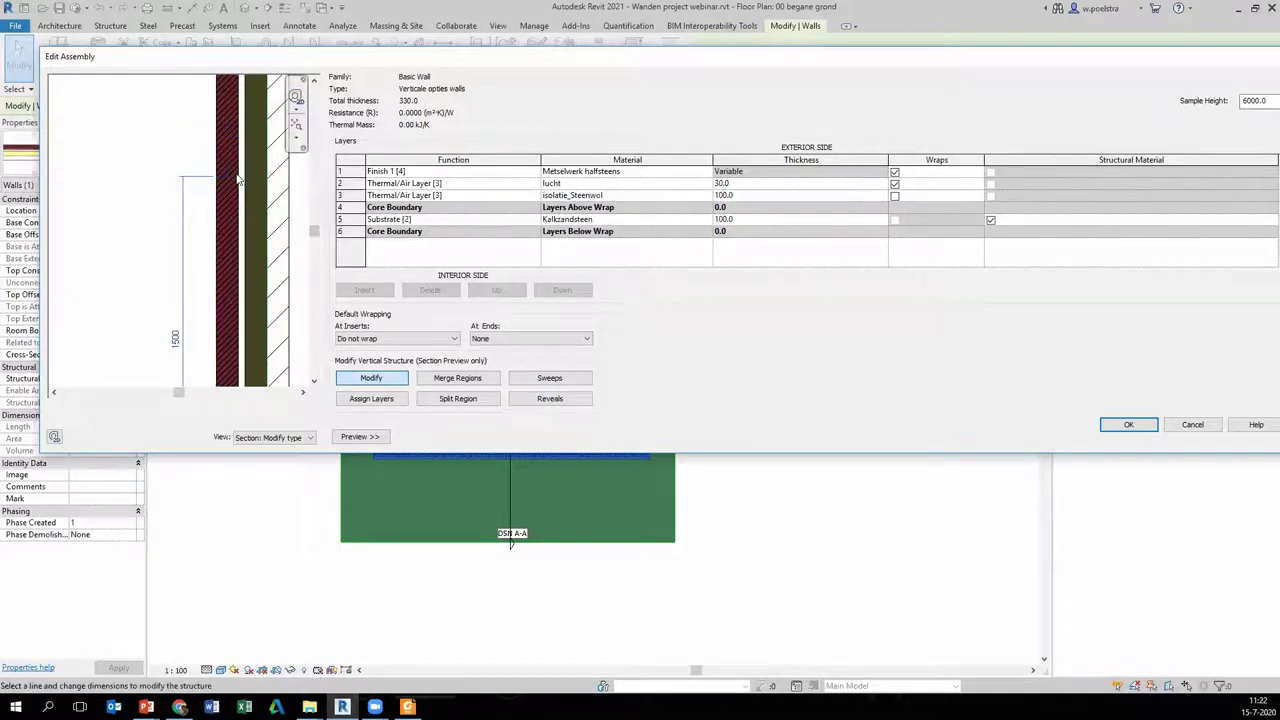
scroll(227, 175, "up", 1)
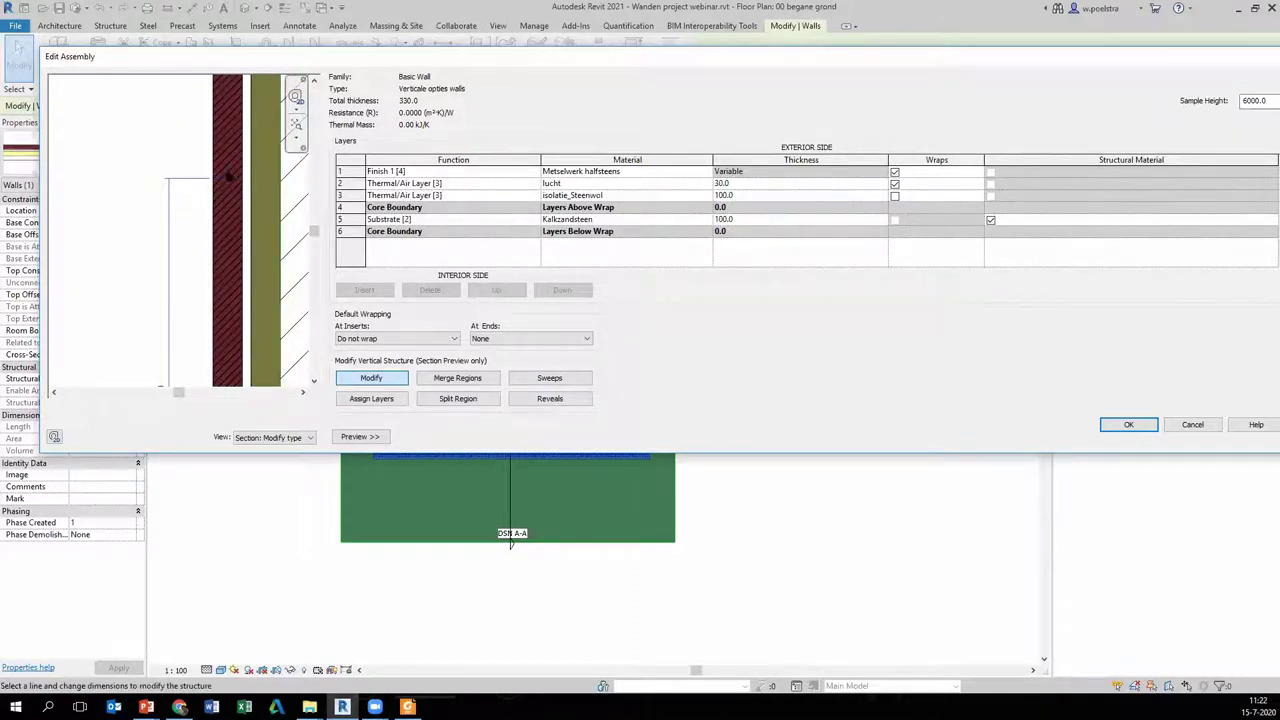
scroll(227, 175, "down", 2)
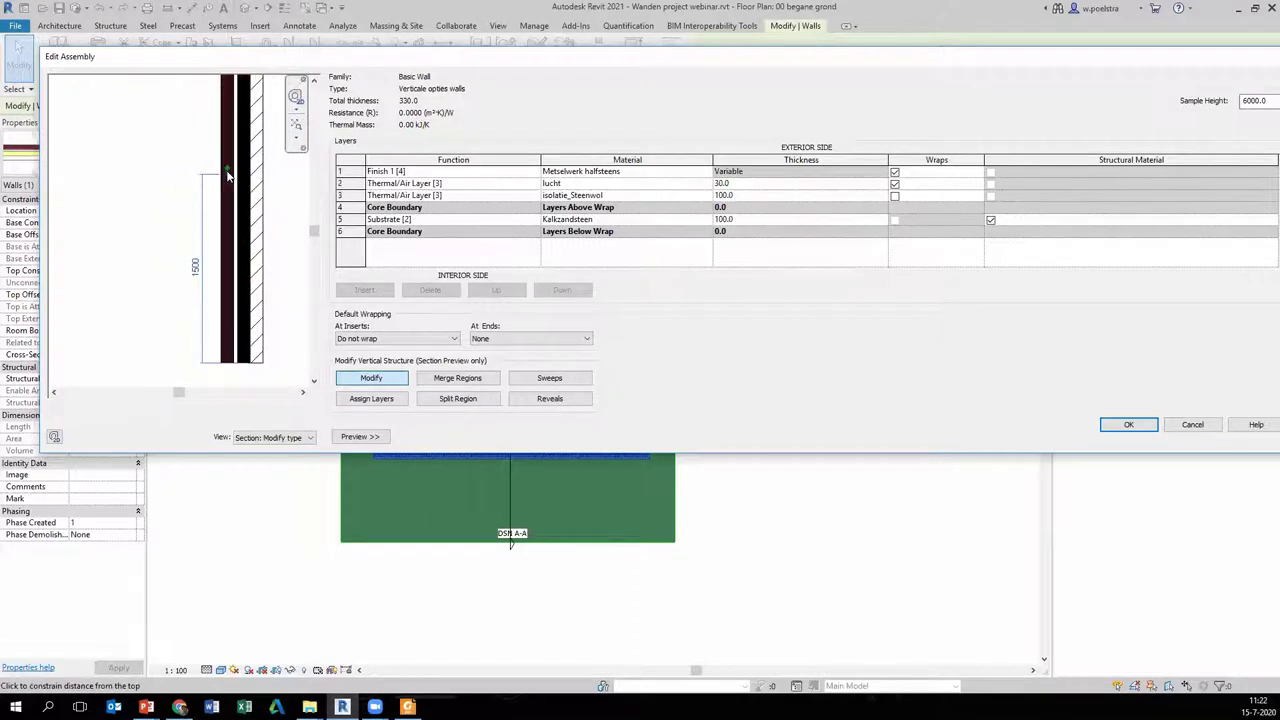
left_click(227, 175)
scroll(172, 202, "down", 1)
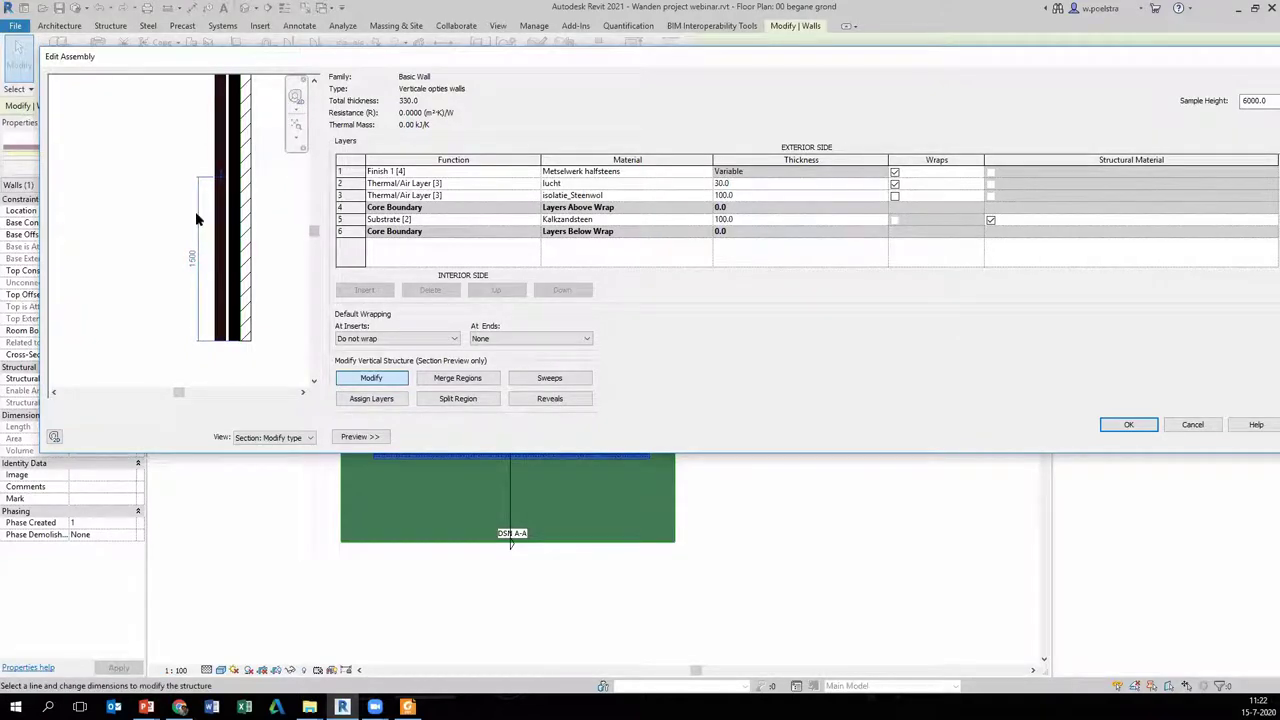
scroll(249, 216, "up", 1)
scroll(250, 218, "down", 1)
scroll(278, 204, "up", 1)
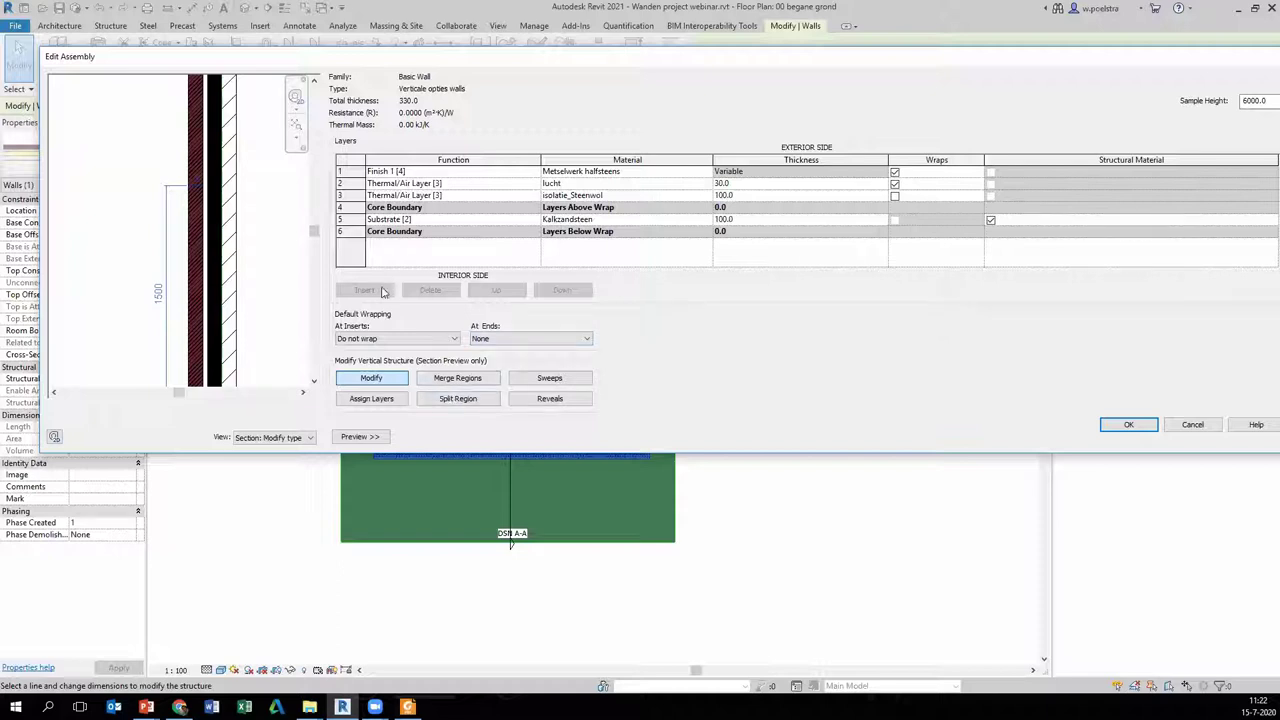
scroll(226, 197, "down", 2)
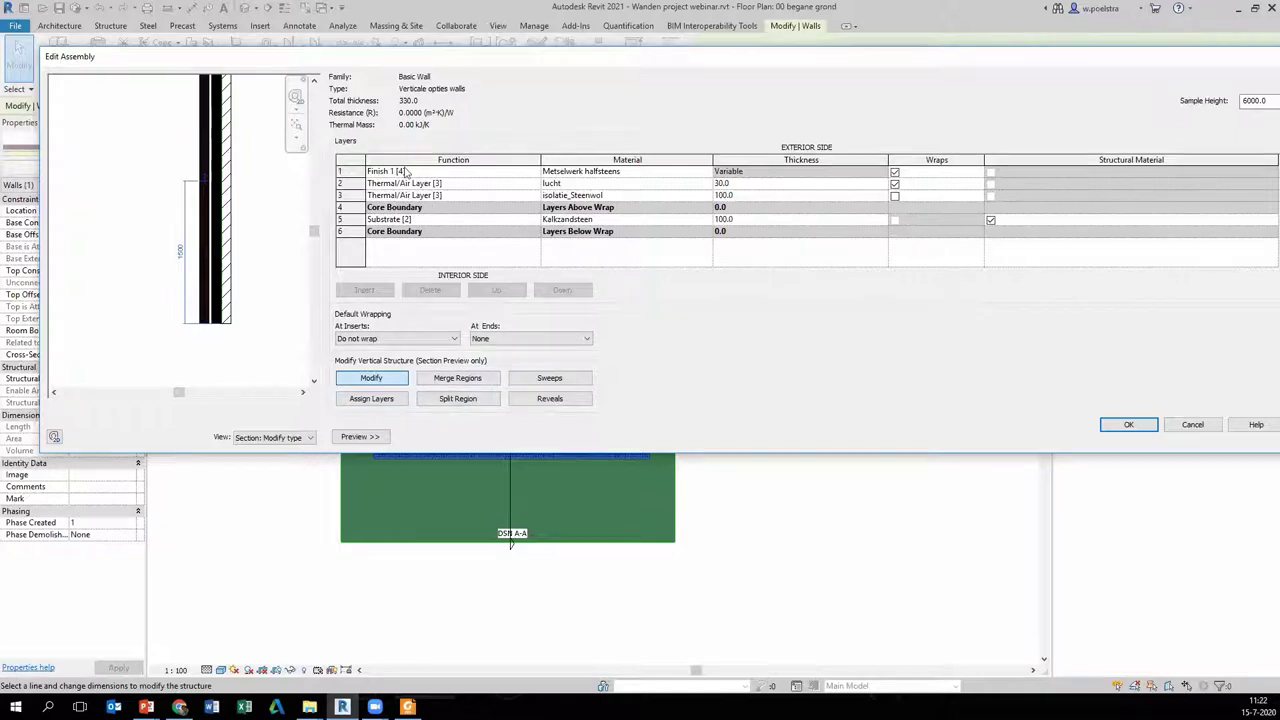
- Insert a new top layer into the wall assembly with function Finish 1 [4]
left_click(343, 173)
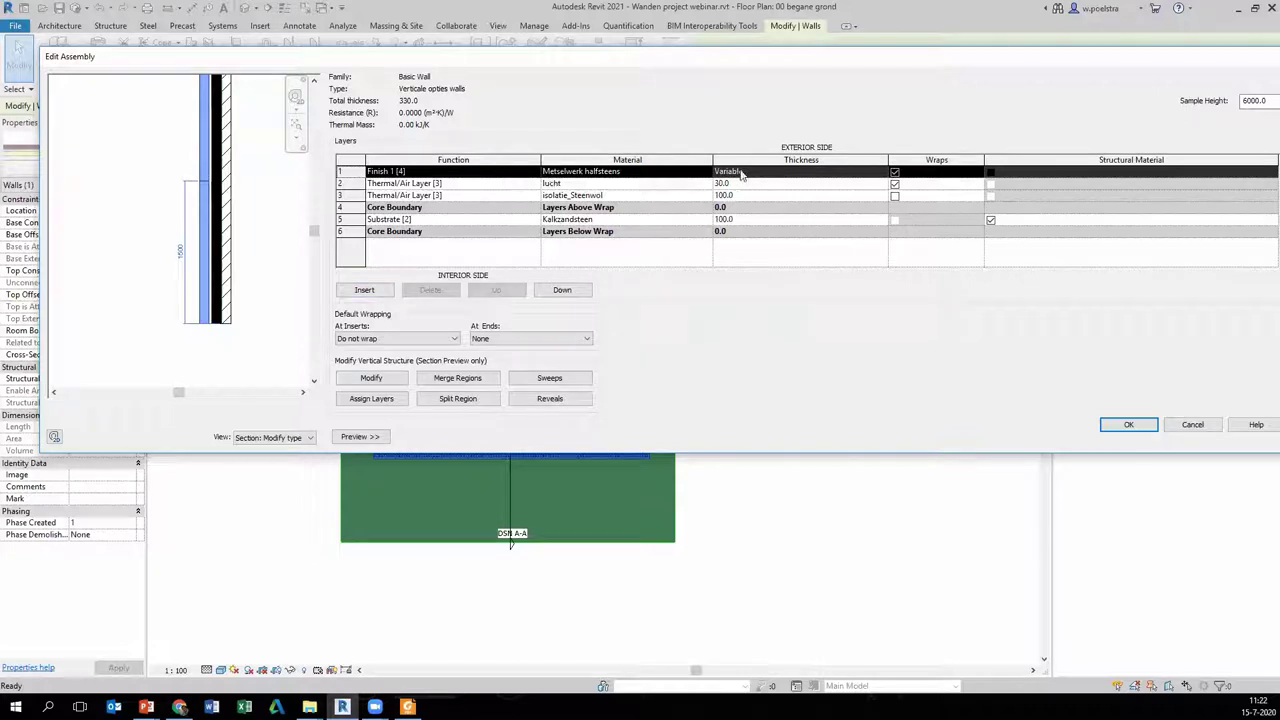
left_click(381, 293)
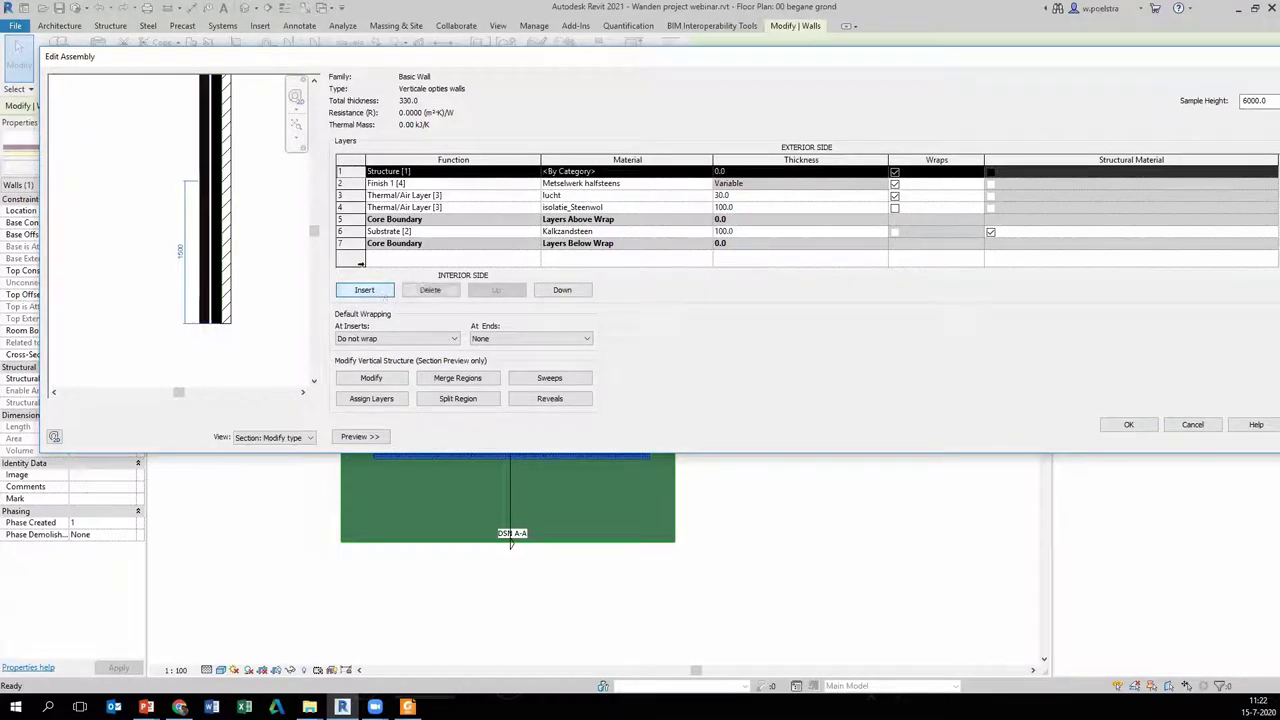
left_click(536, 173)
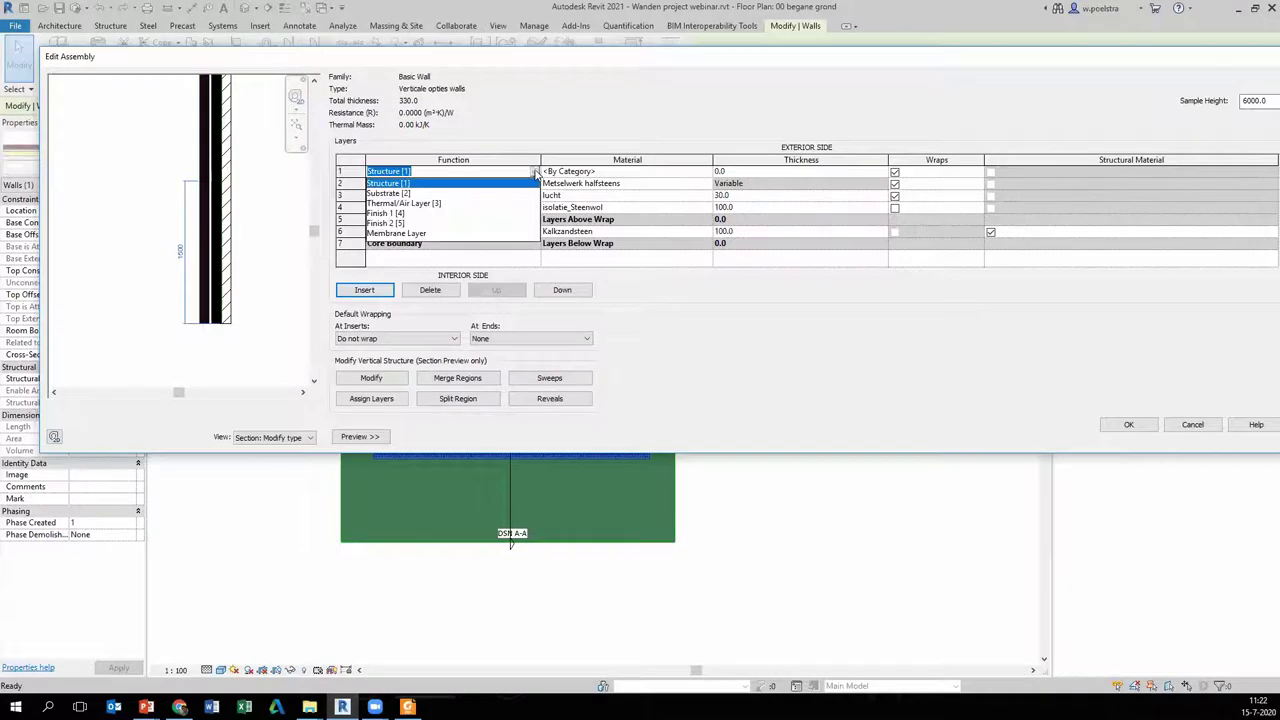
left_click(399, 214)
left_click(710, 174)
- Assign the material Beton, prefab to the new Finish 1 layer
left_click(708, 172)
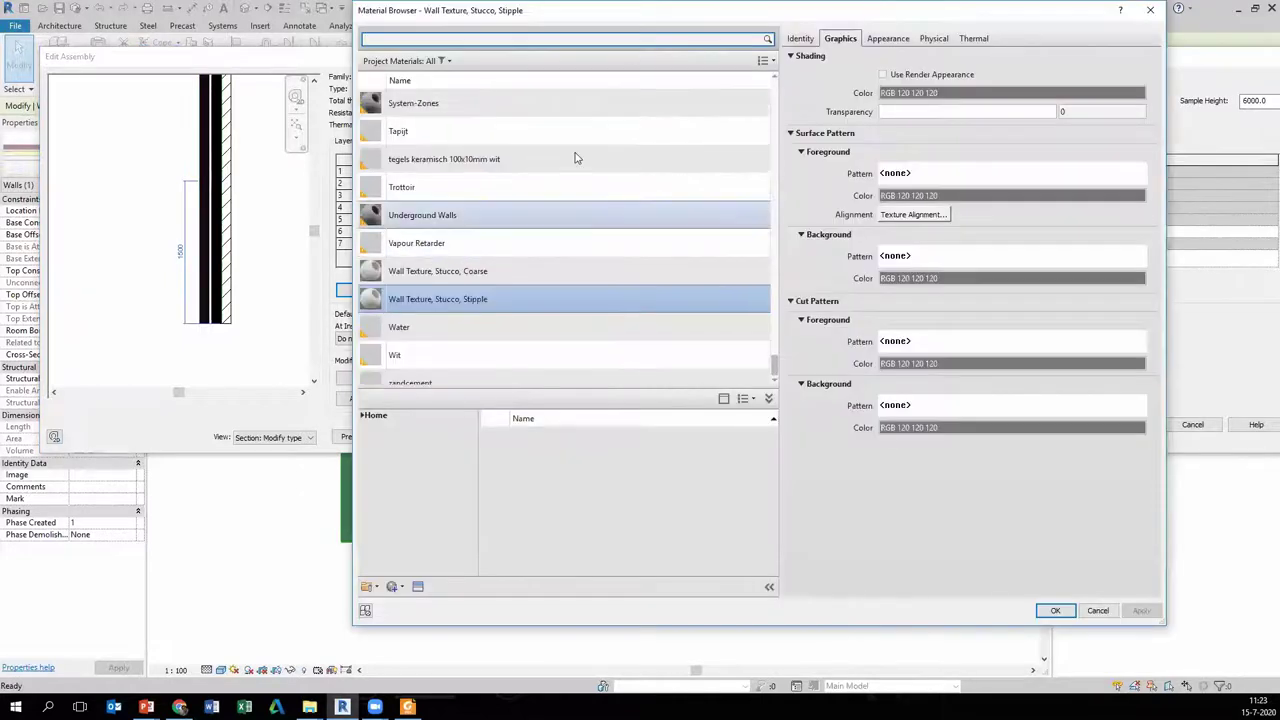
type("bet")
key("BackSpace")
key("BackSpace")
key("BackSpace")
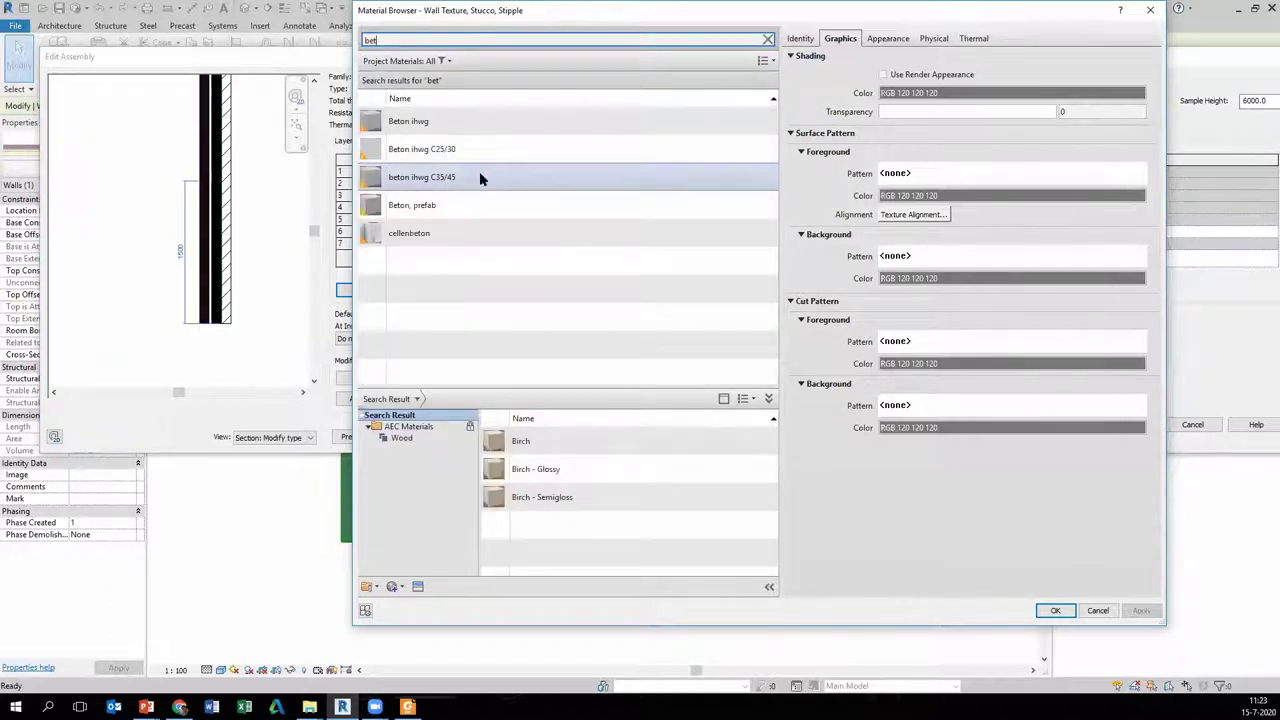
left_click(468, 207)
double_click(468, 205)
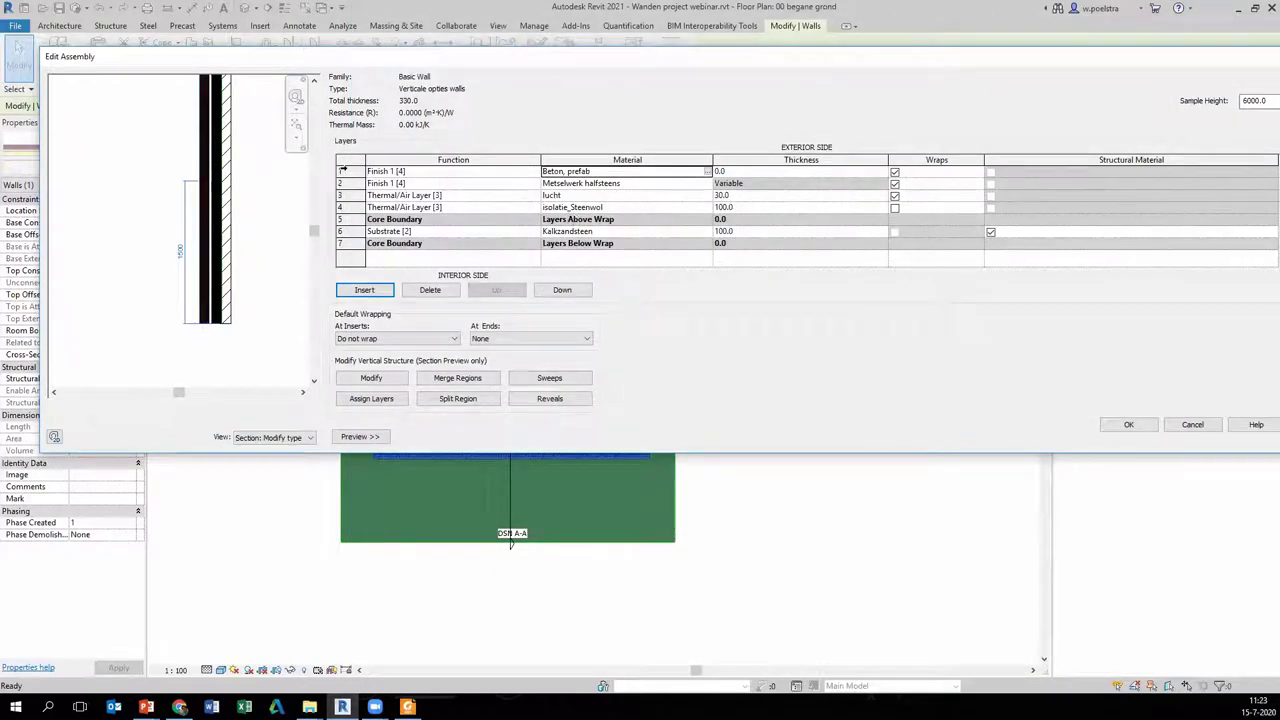
left_click(343, 171)
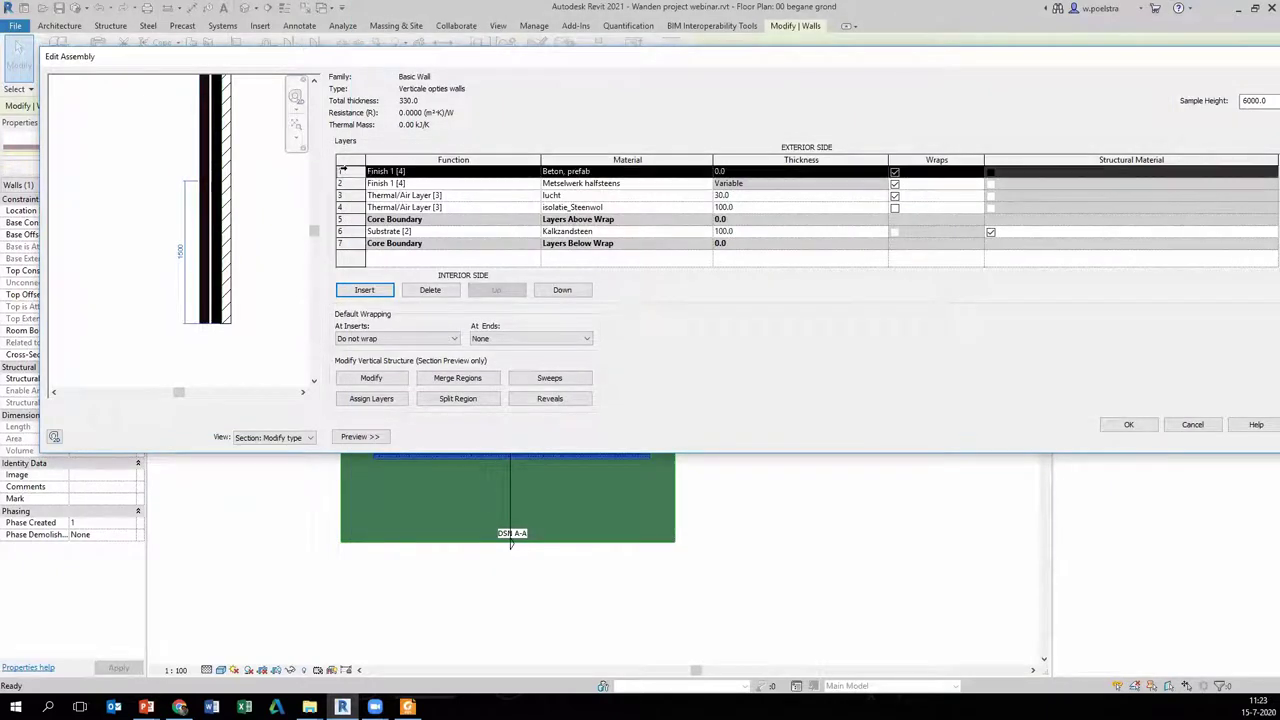
- Assign the lower 1500 outer region of the wall to the Beton, prefab layer
left_click(369, 399)
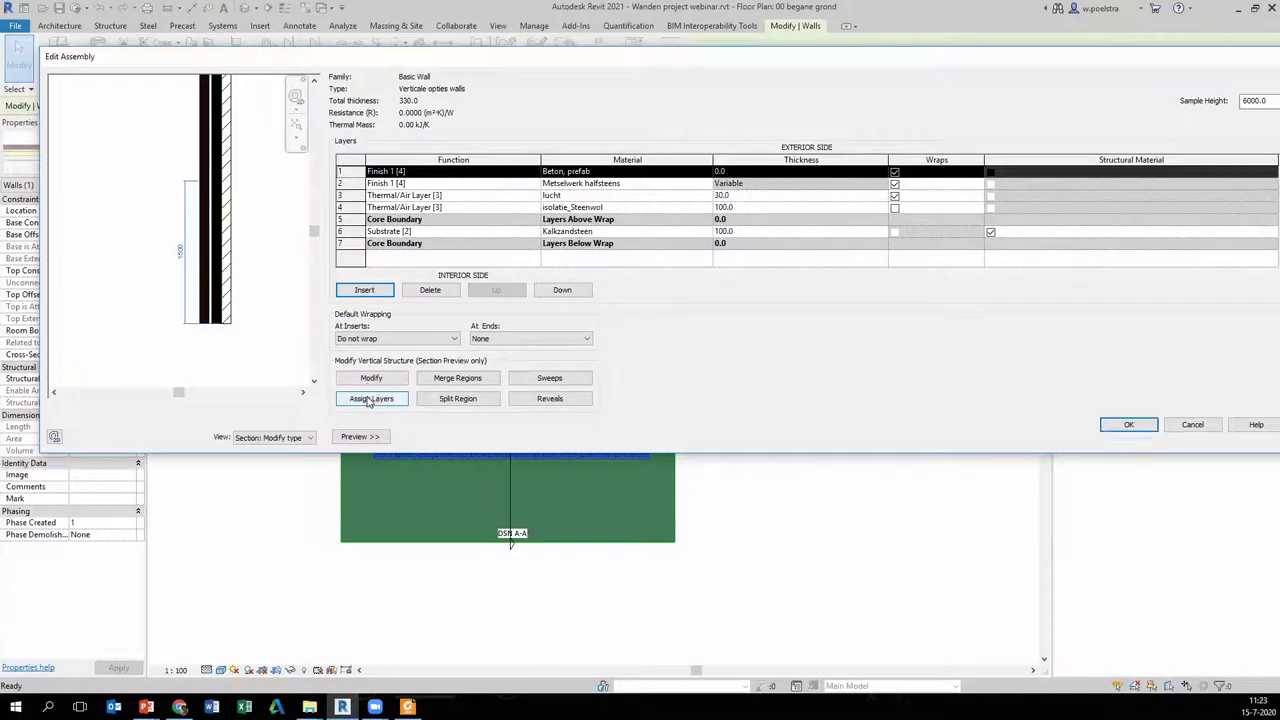
scroll(168, 232, "up", 1)
scroll(170, 235, "up", 1)
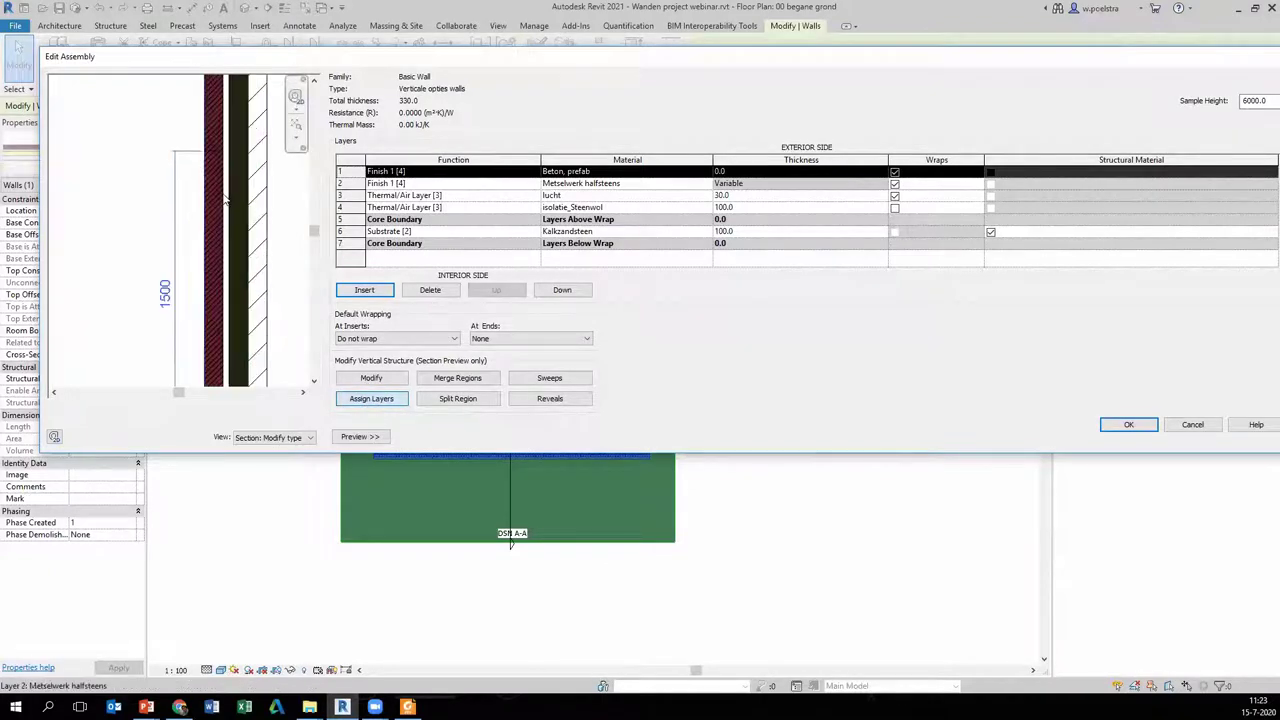
scroll(197, 170, "up", 1)
scroll(213, 178, "up", 1)
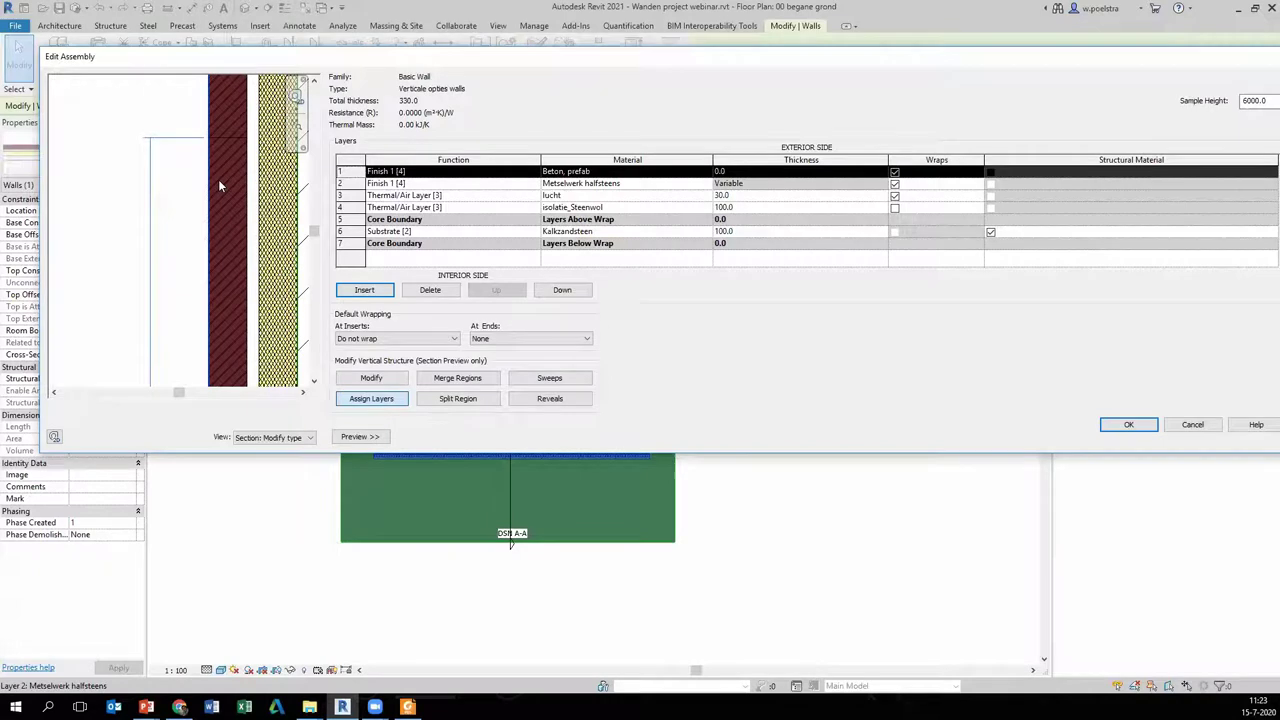
scroll(226, 178, "up", 1)
left_click(233, 180)
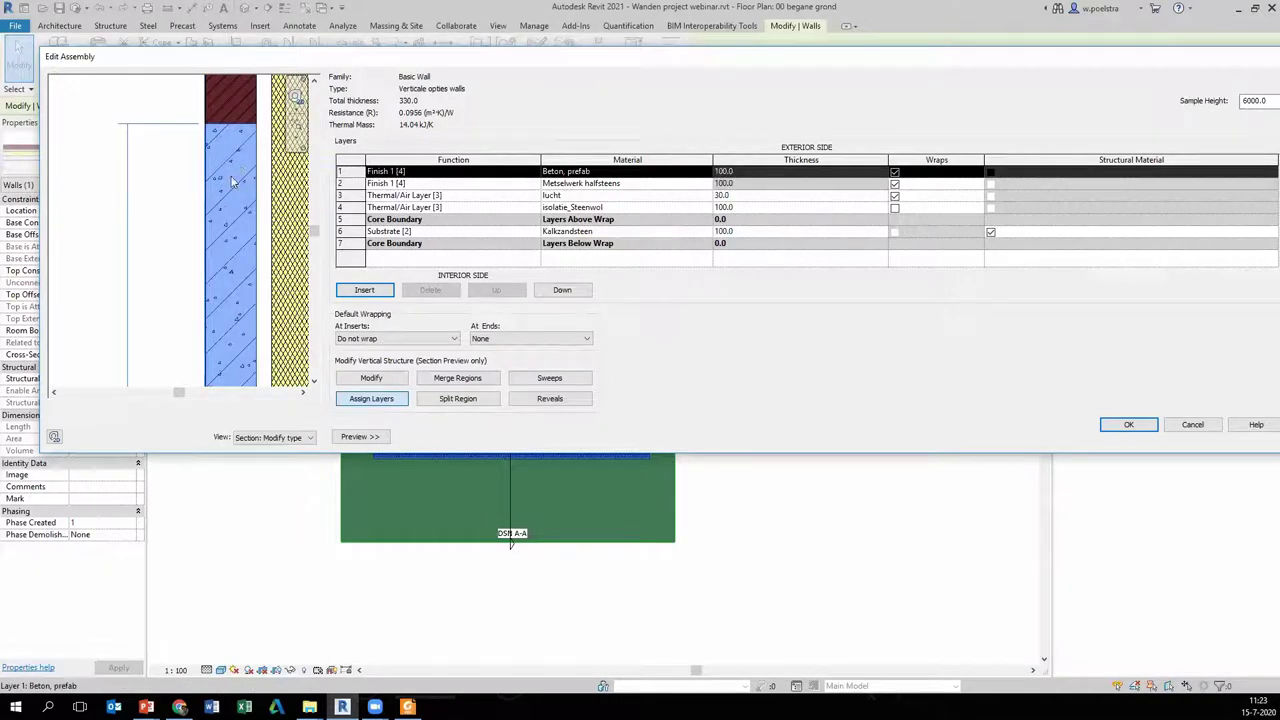
scroll(221, 155, "down", 1)
scroll(224, 145, "down", 1)
scroll(226, 145, "down", 1)
scroll(250, 160, "down", 1)
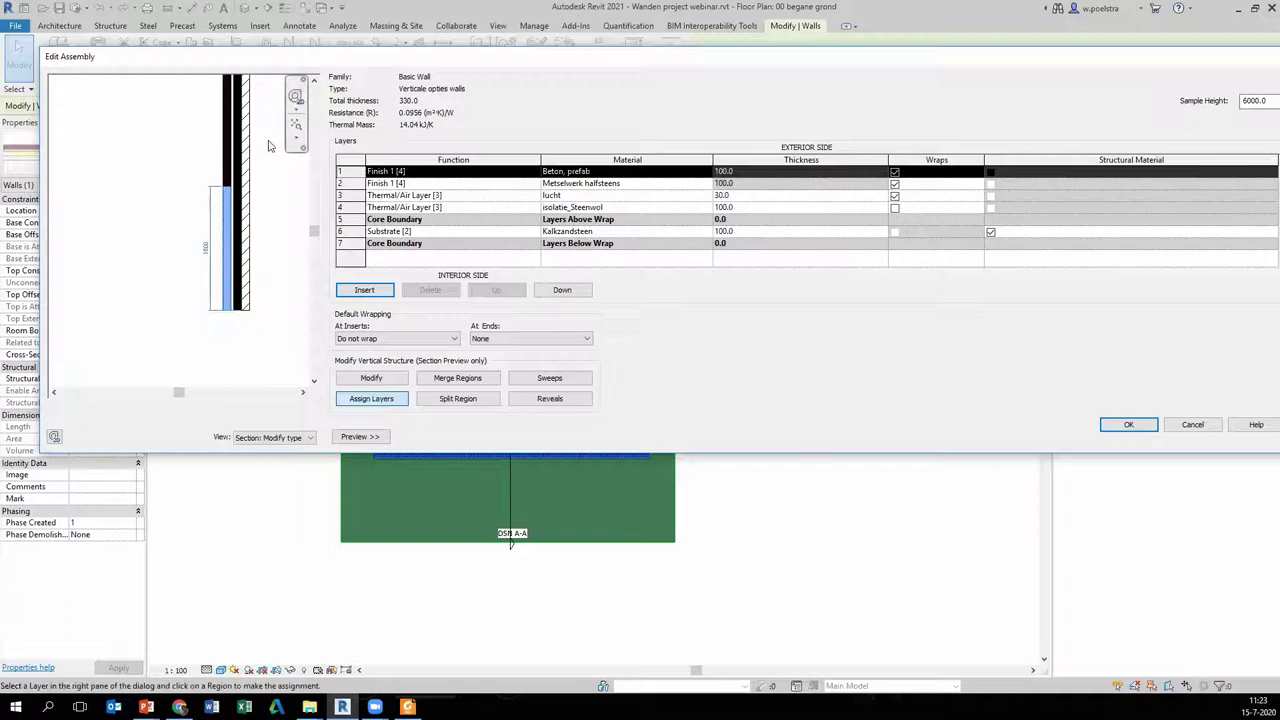
scroll(270, 155, "up", 1)
scroll(267, 105, "up", 1)
scroll(265, 100, "down", 2)
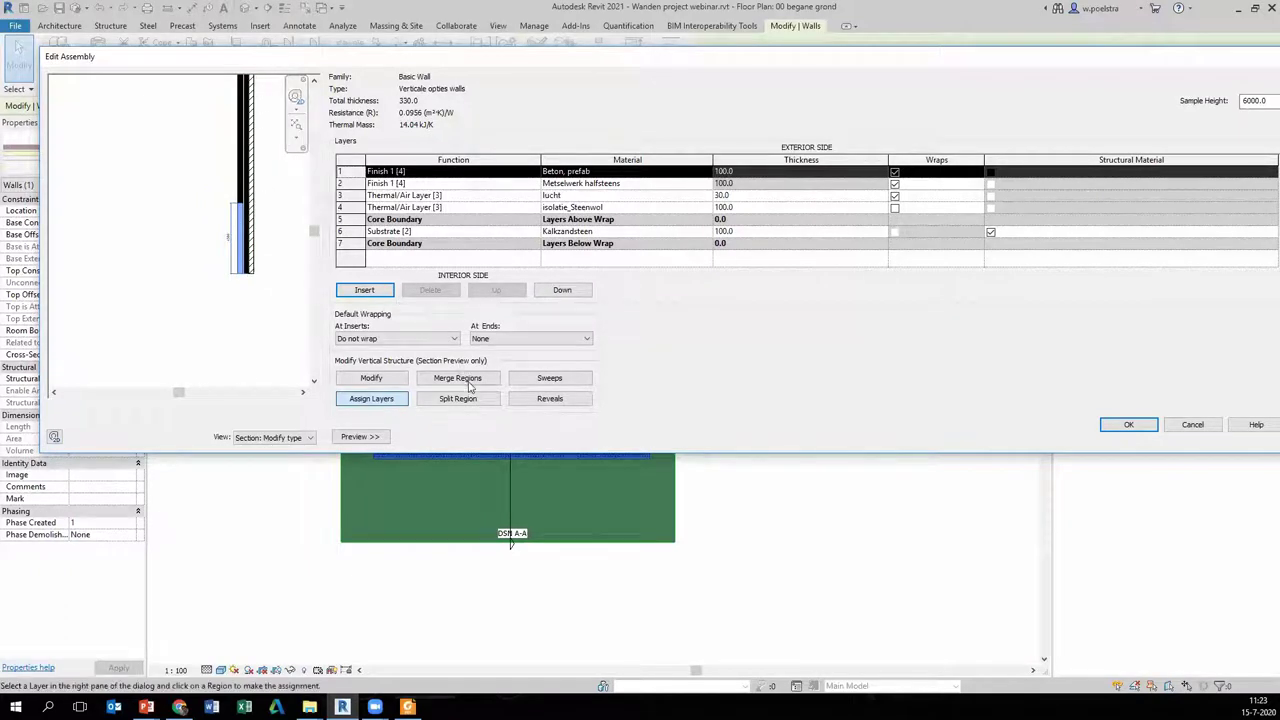
- Zoom the section preview to fit the whole wall and inspect the assigned regions
left_click(296, 137)
left_click(289, 176)
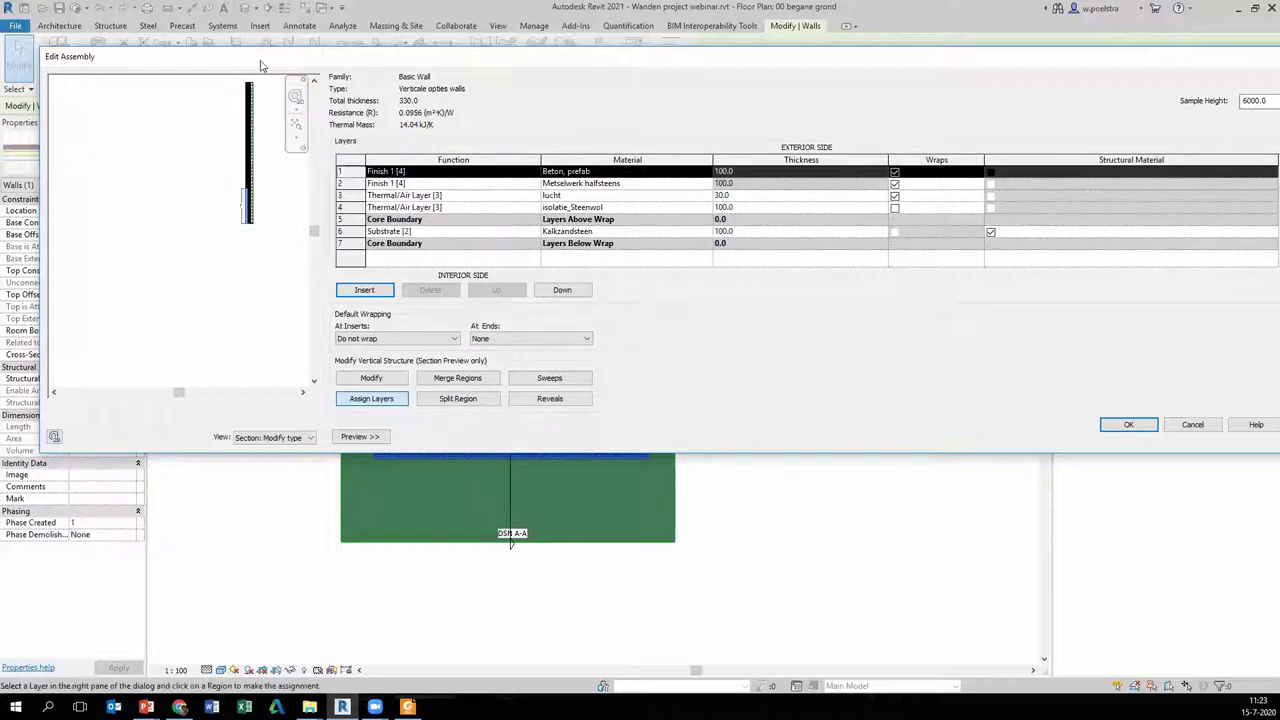
scroll(260, 92, "up", 3)
scroll(235, 110, "up", 1)
scroll(215, 111, "up", 1)
scroll(195, 112, "up", 2)
mouse_move(152, 118)
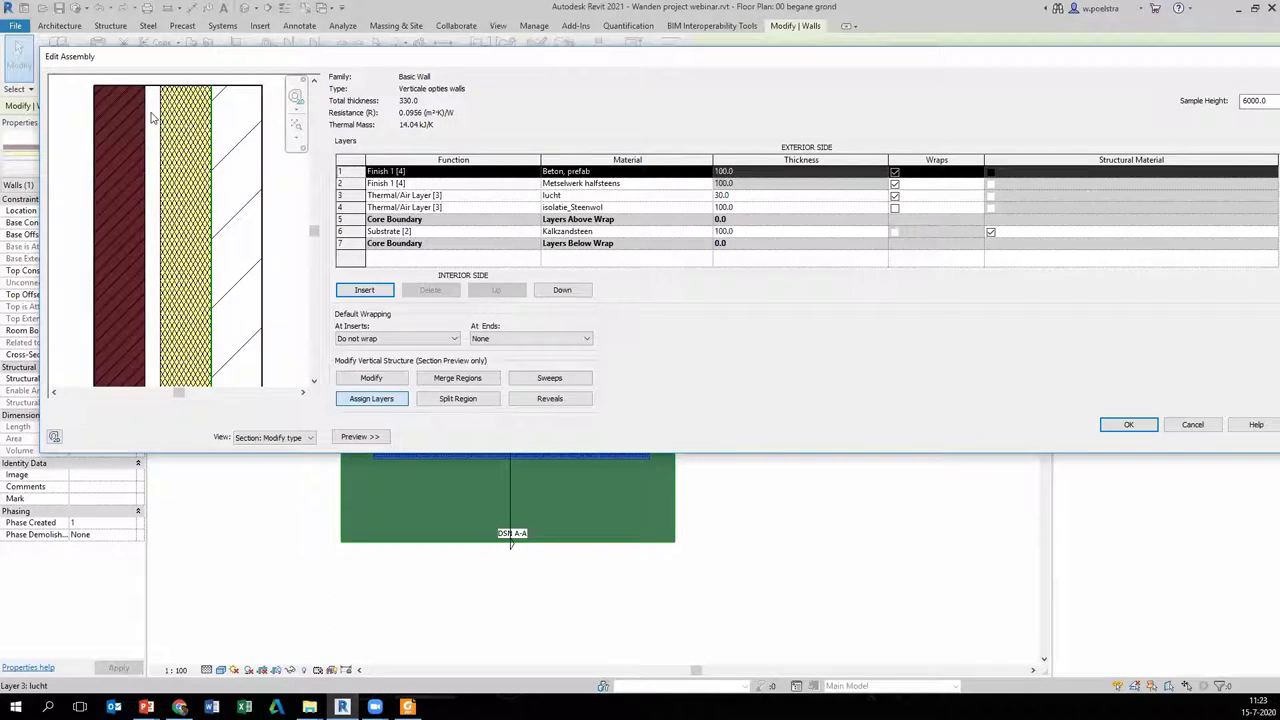
scroll(180, 243, "down", 3)
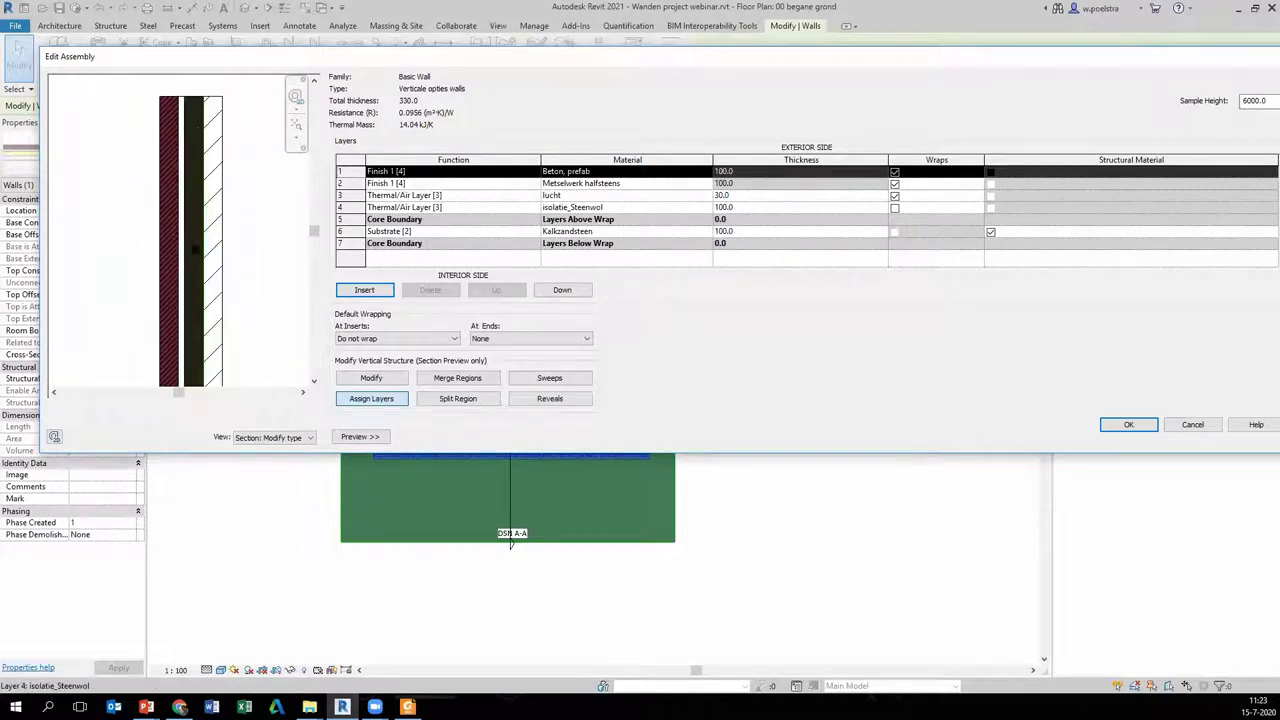
scroll(190, 278, "down", 1)
scroll(193, 390, "down", 1)
scroll(193, 392, "down", 1)
scroll(193, 392, "down", 1)
scroll(193, 392, "down", 1)
scroll(193, 368, "up", 1)
scroll(200, 340, "up", 1)
scroll(215, 315, "up", 2)
scroll(222, 307, "up", 2)
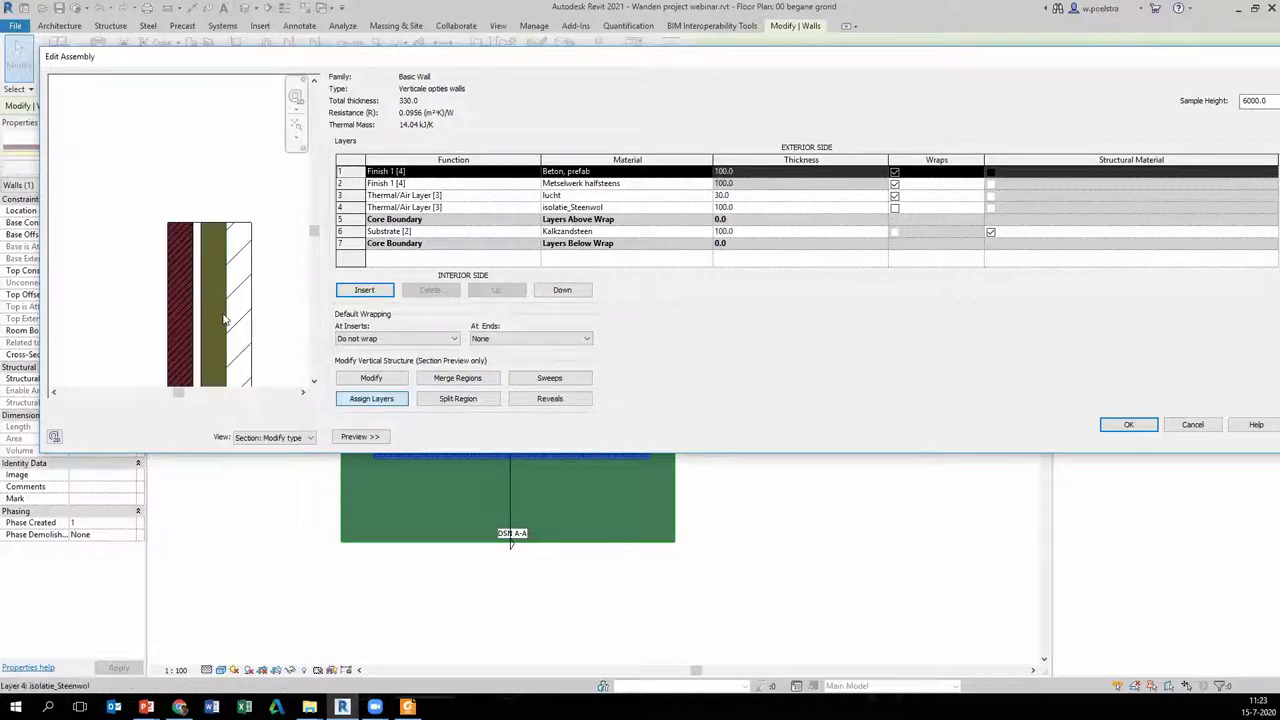
scroll(242, 307, "up", 1)
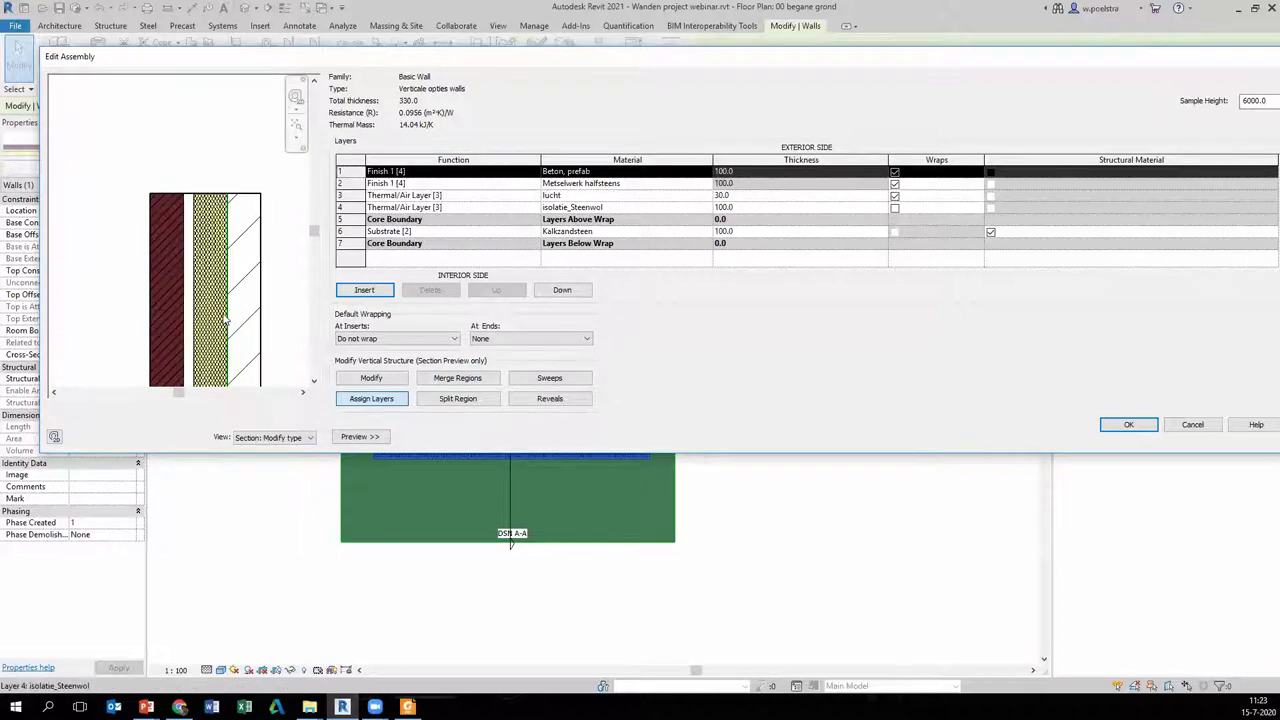
- Merge the isolatie_Steenwol region into Kalkzandsteen, making it 200.0 thick and the insulation 0.0
left_click(465, 378)
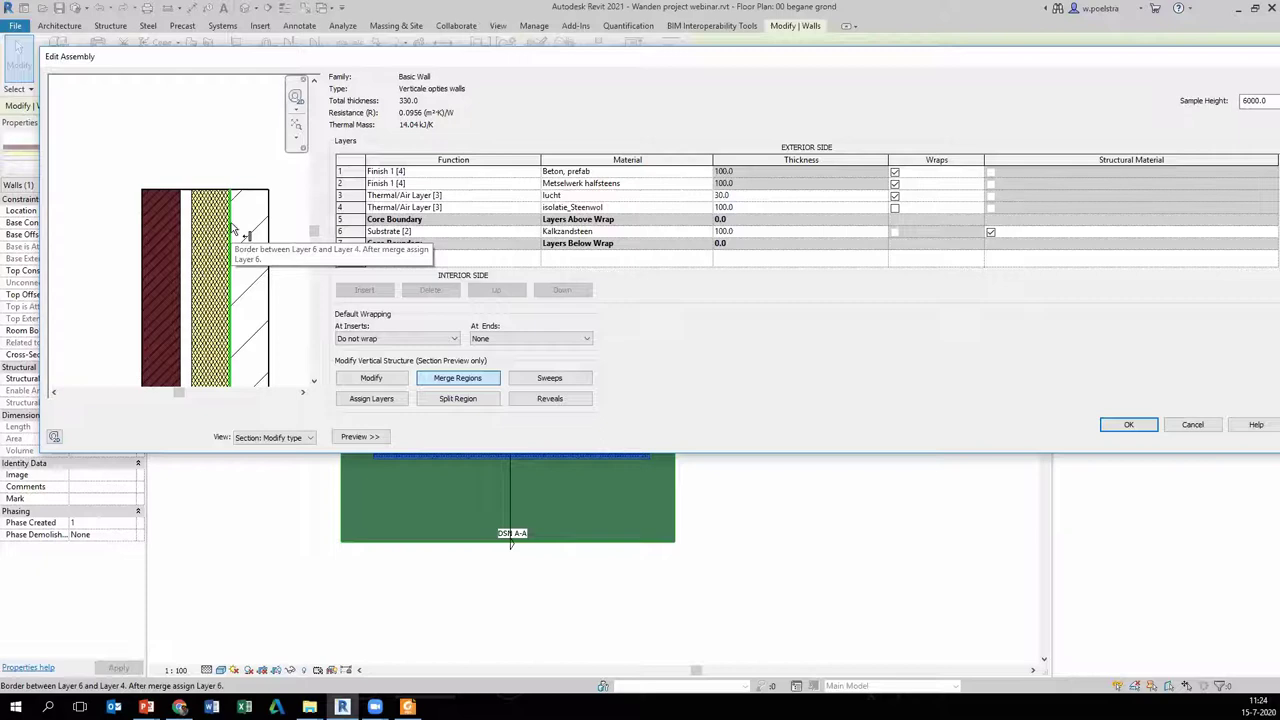
left_click(234, 229)
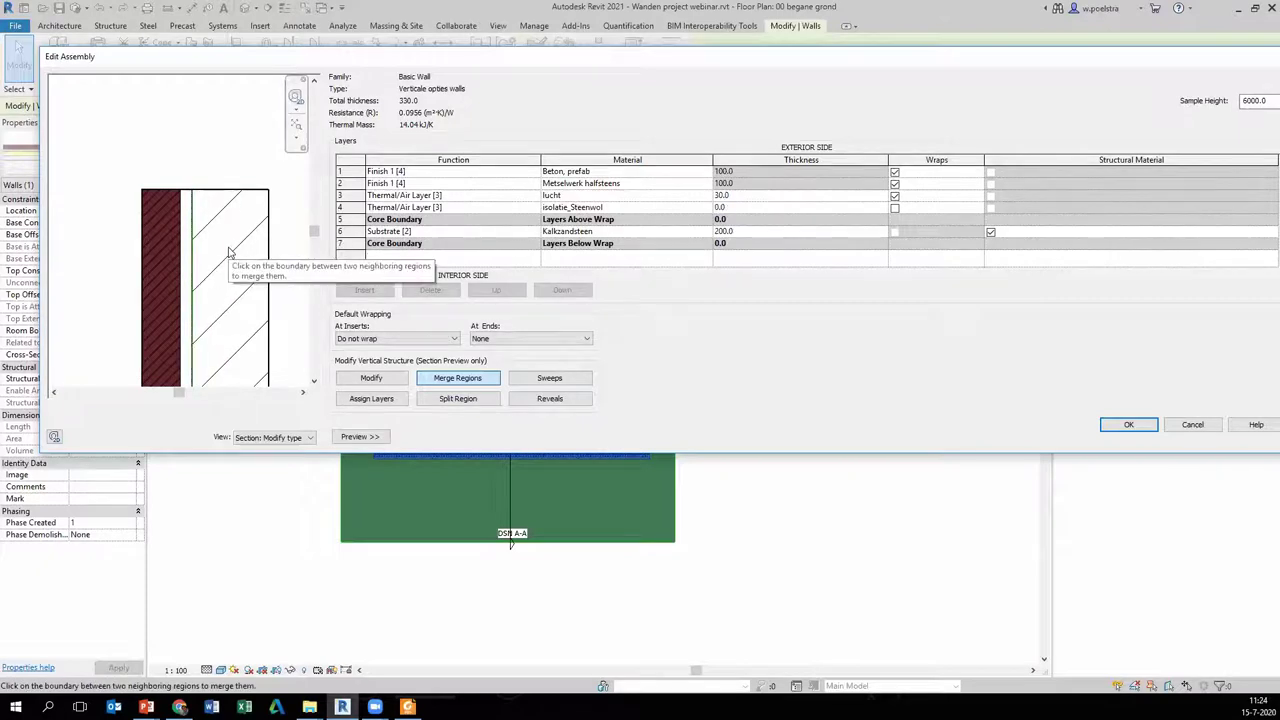
scroll(229, 251, "down", 2)
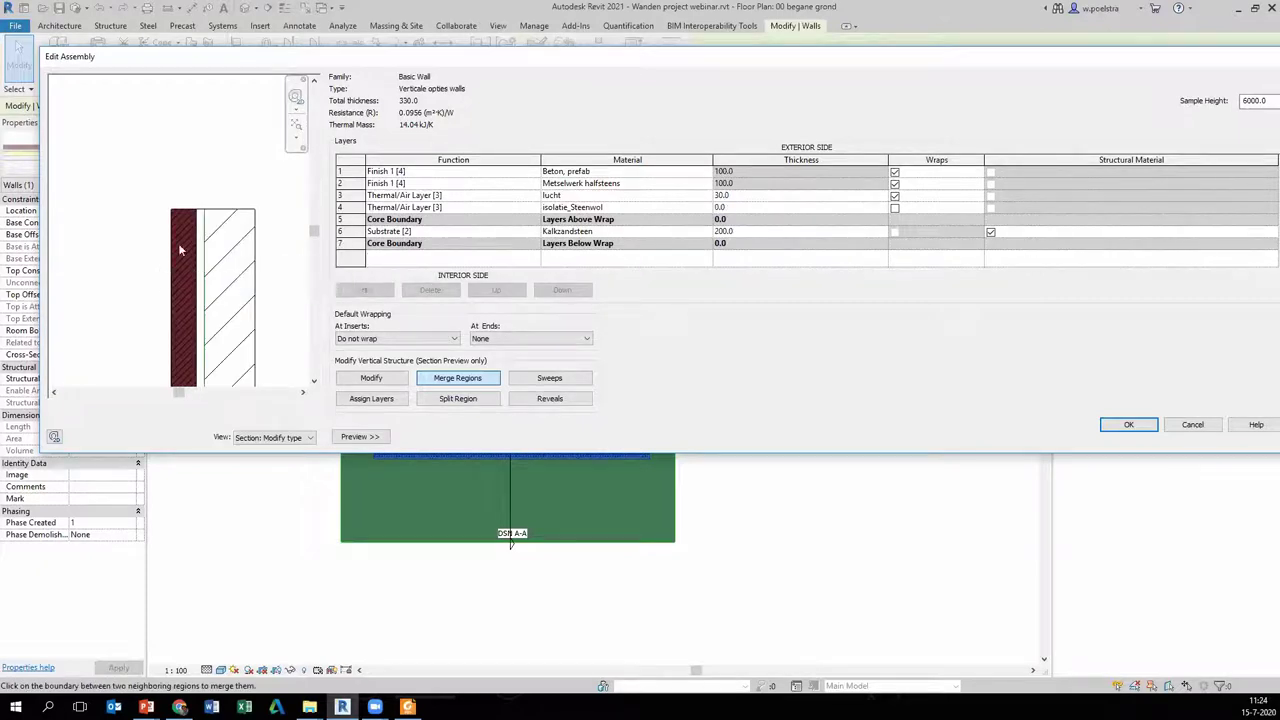
- Select the top boundary of the wall section in the preview to reveal its padlock
left_click(388, 379)
scroll(192, 198, "up", 2)
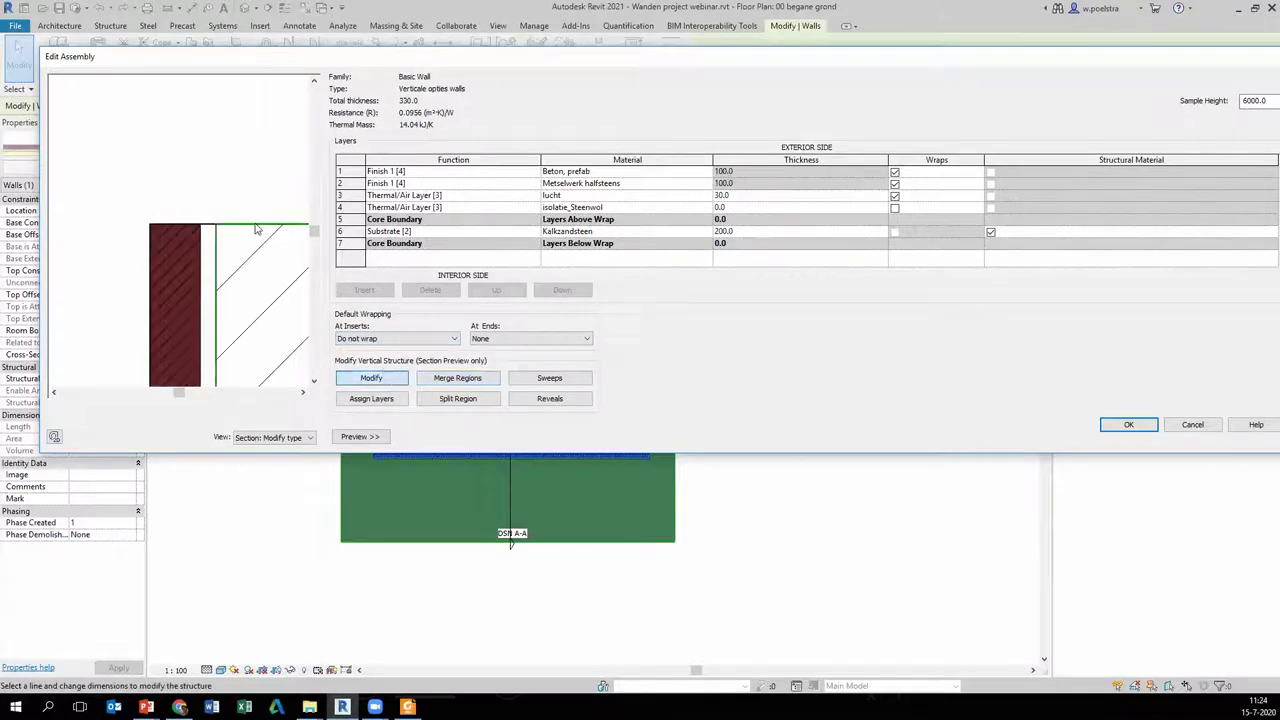
mouse_move(257, 231)
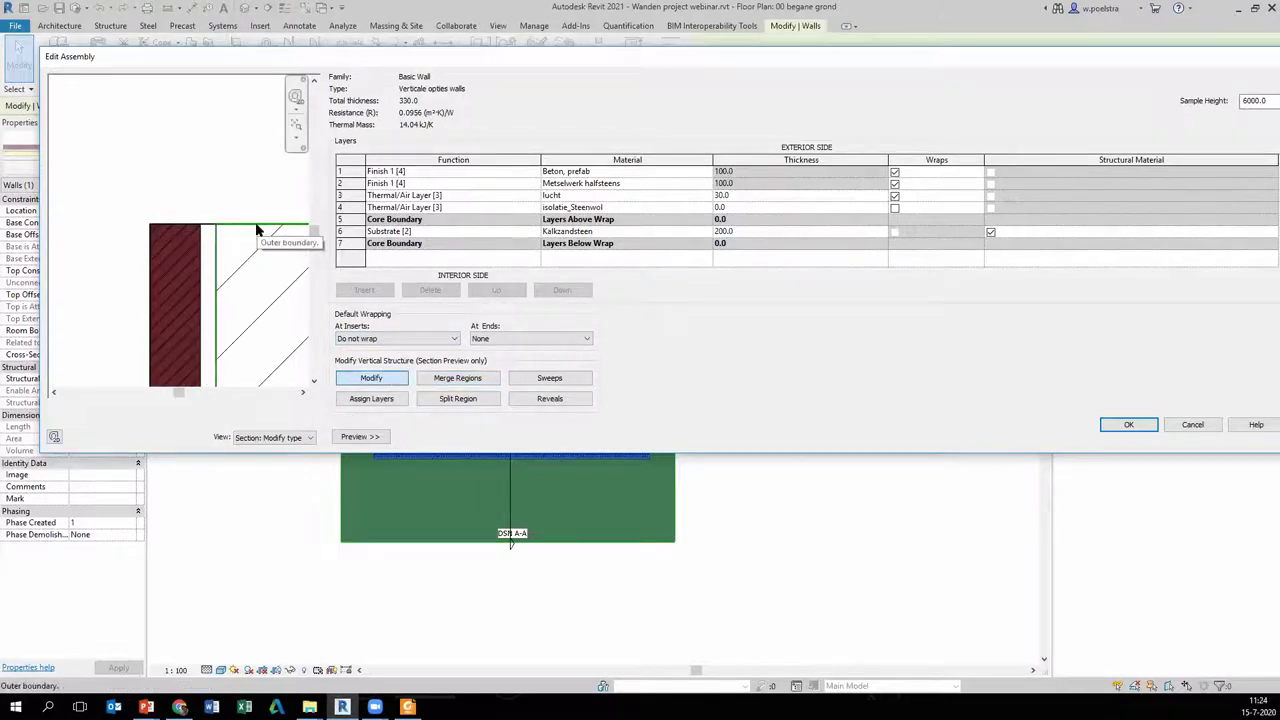
scroll(257, 230, "down", 2)
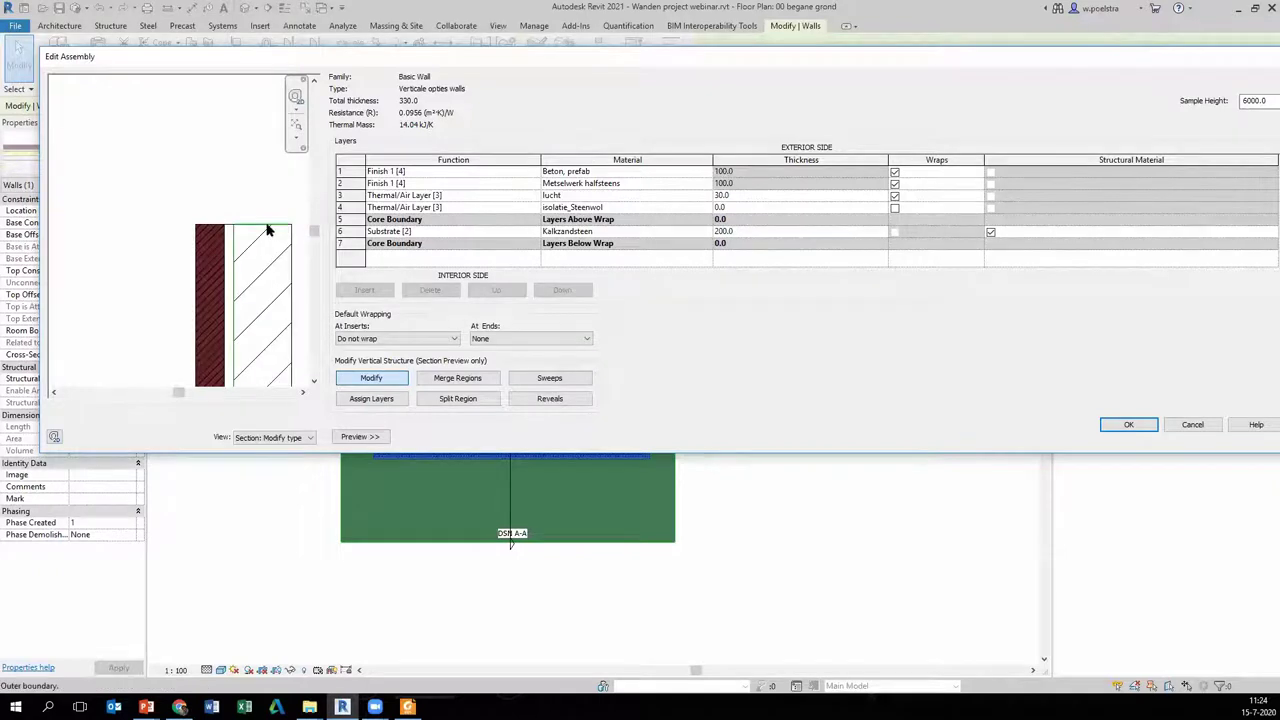
left_click(267, 230)
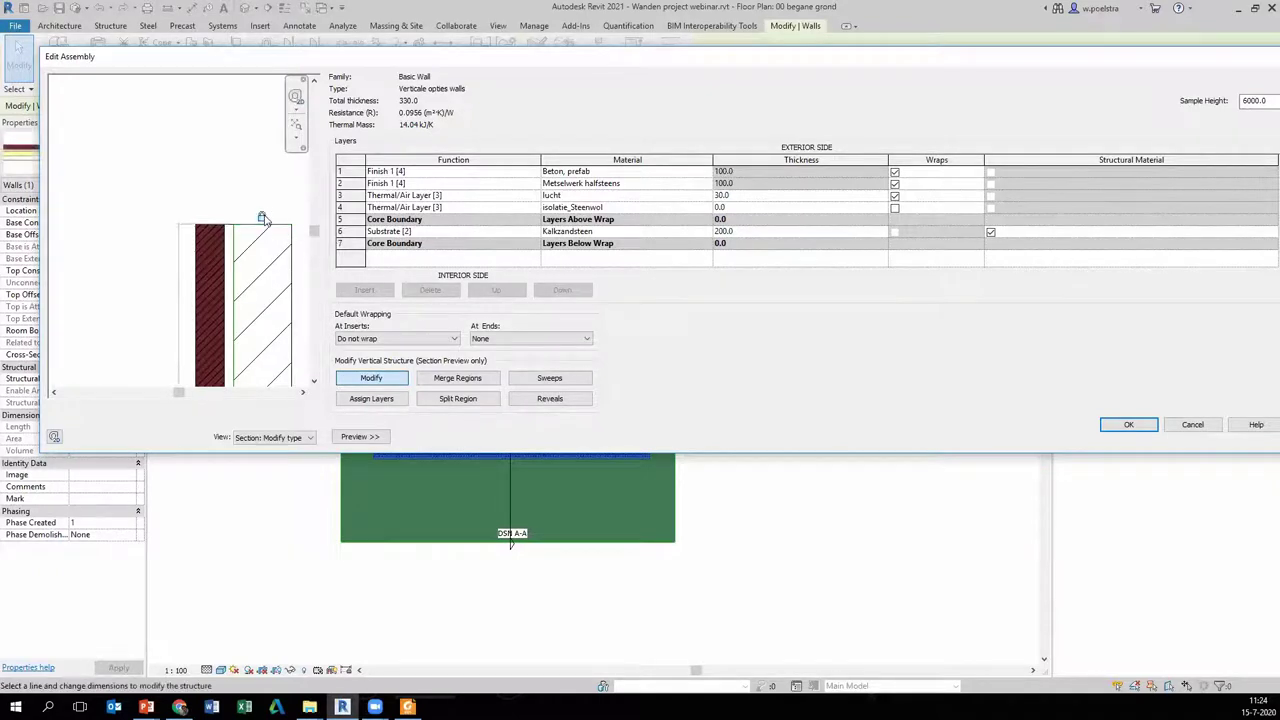
scroll(262, 219, "up", 1)
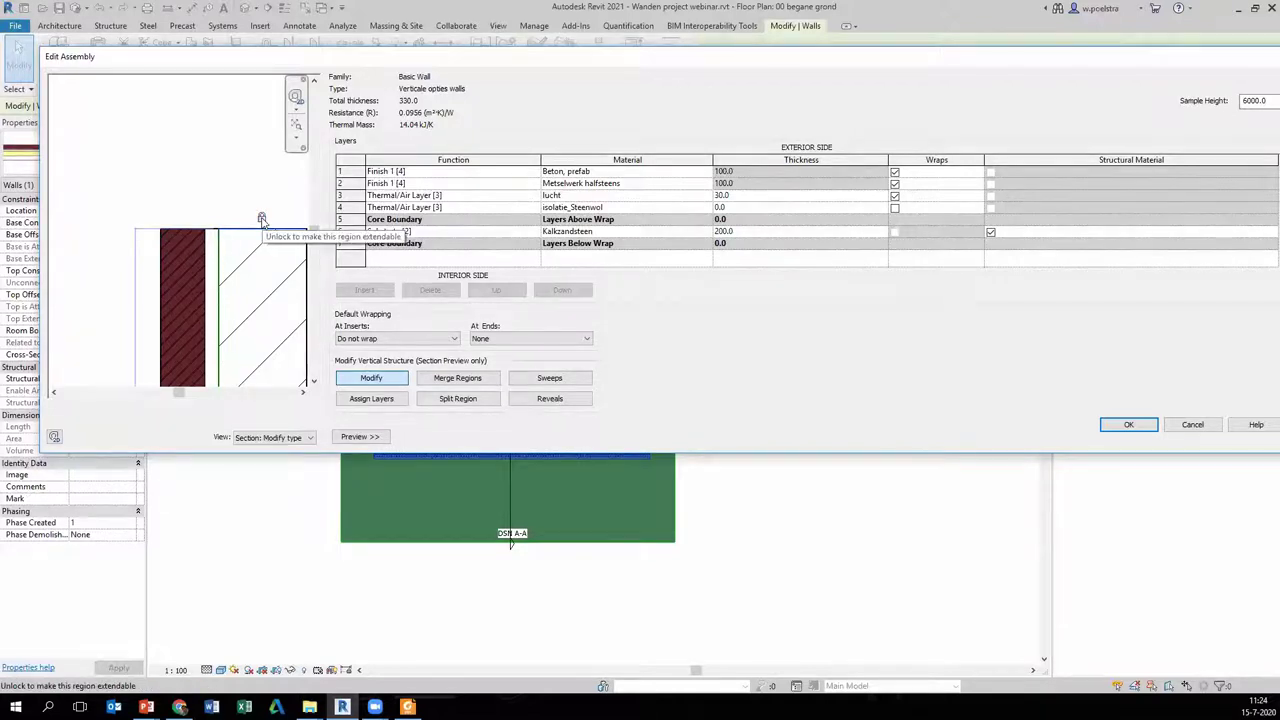
scroll(256, 268, "down", 2)
scroll(252, 268, "down", 1)
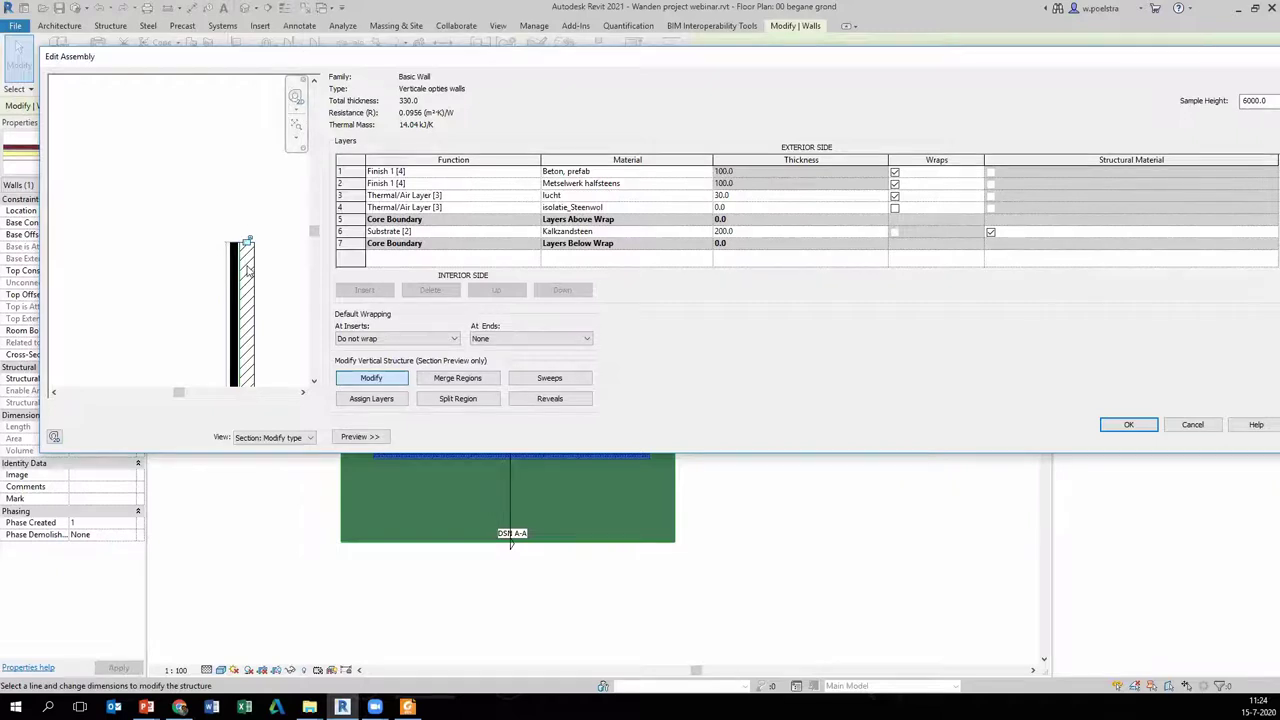
scroll(250, 266, "down", 1)
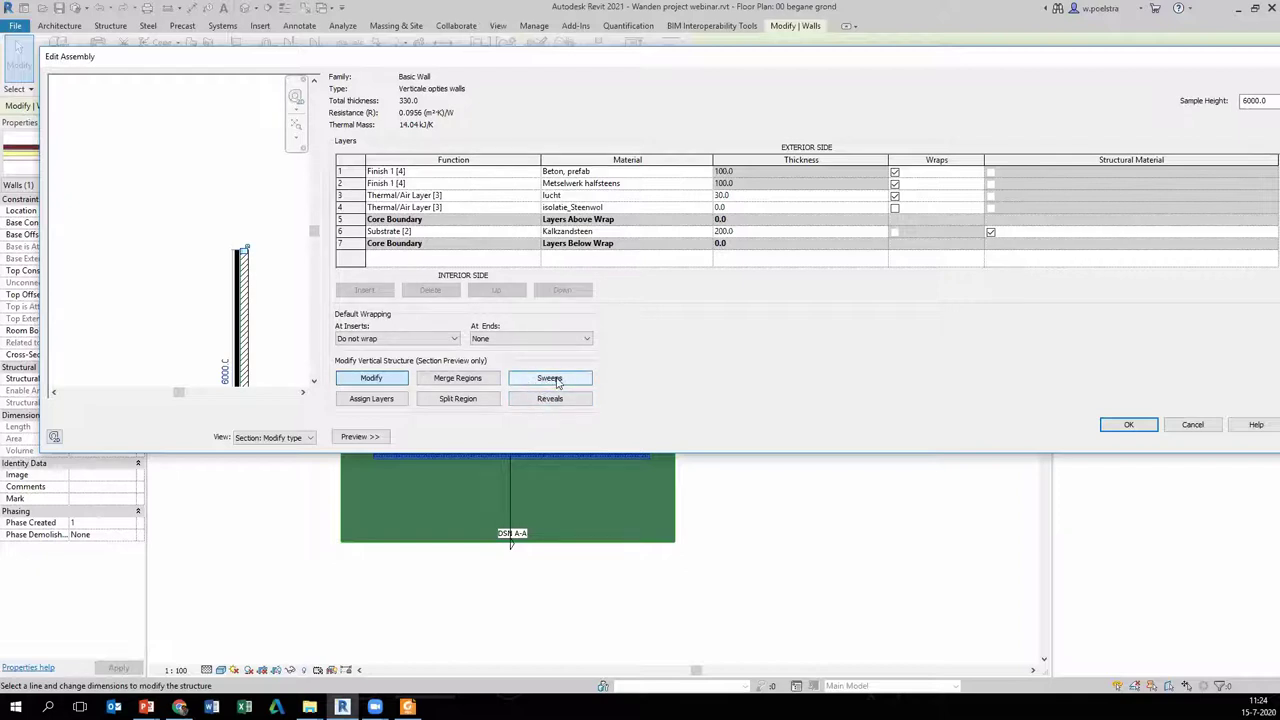
- Add a new wall sweep with a brick wall-sweep profile
left_click(557, 380)
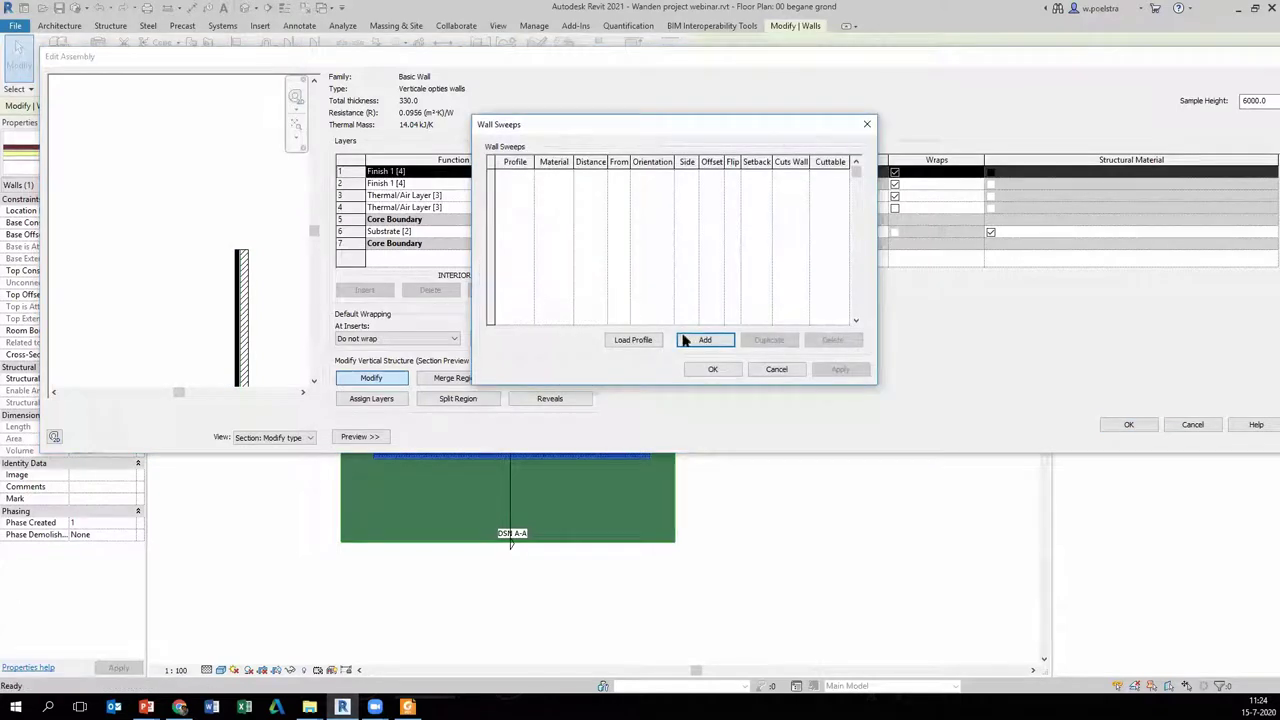
left_click(705, 341)
left_click(526, 176)
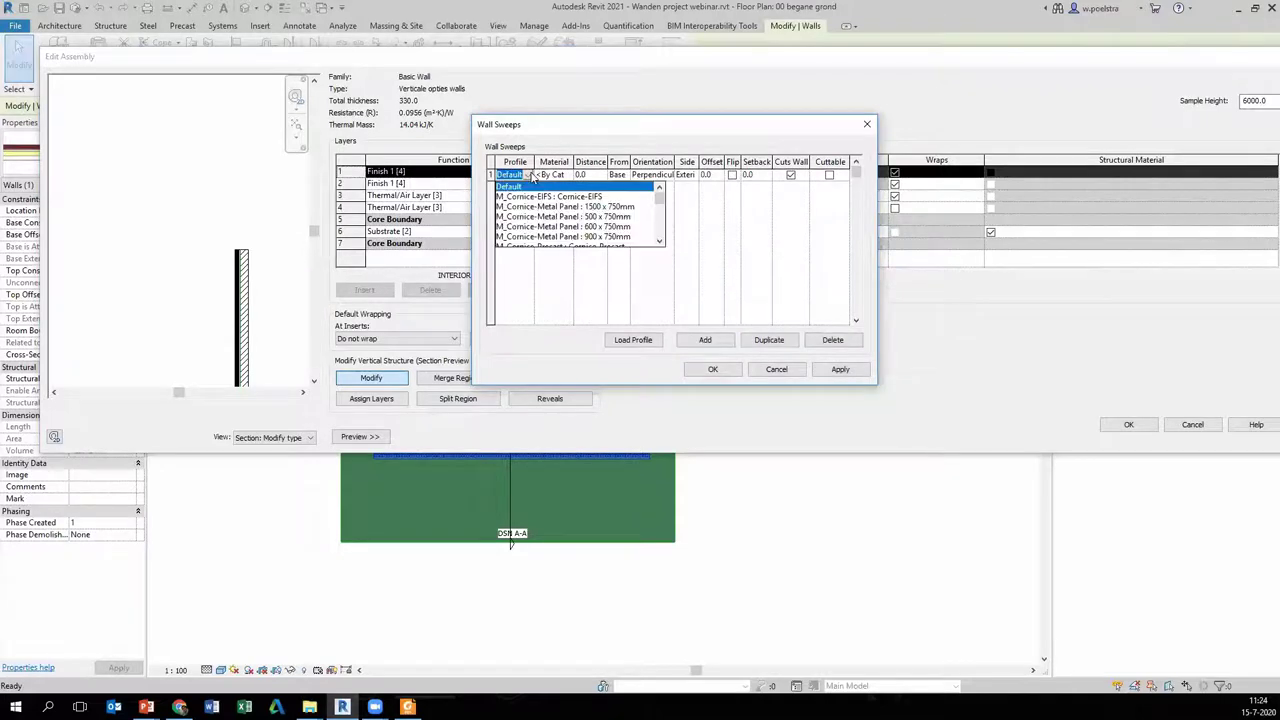
scroll(545, 198, "down", 3)
scroll(560, 210, "down", 3)
scroll(578, 214, "down", 3)
scroll(577, 215, "up", 1)
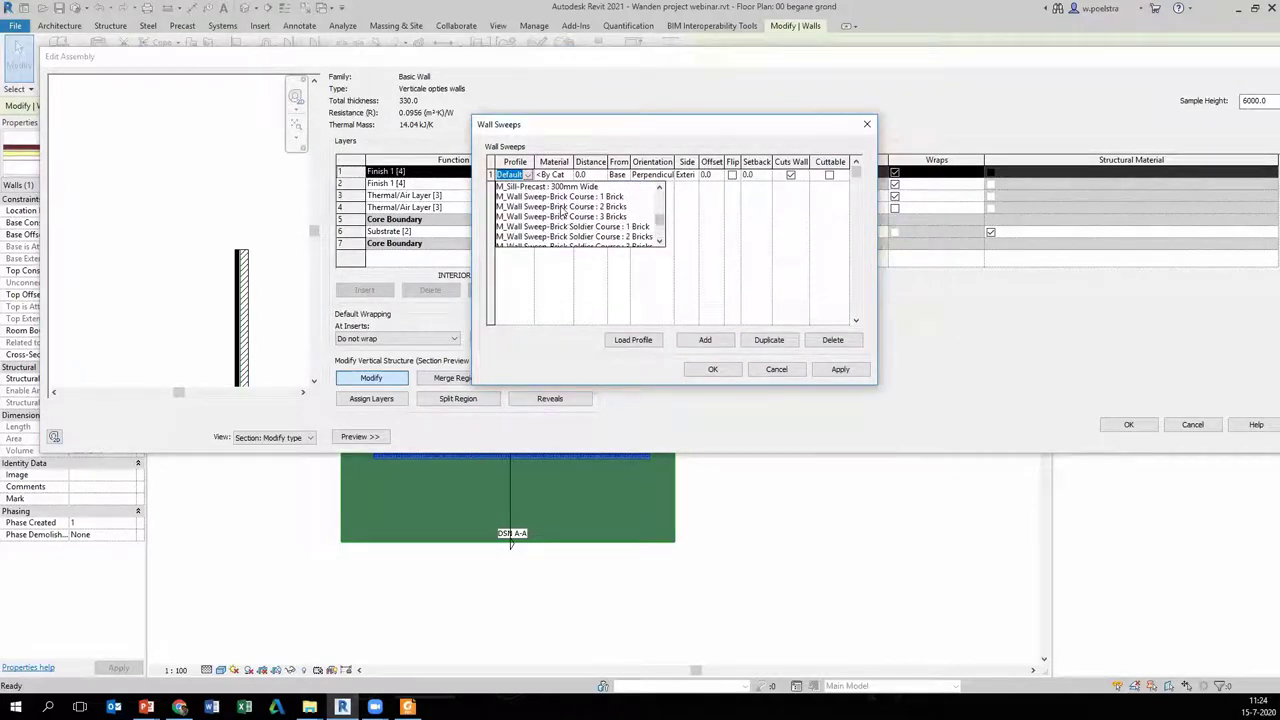
left_click(565, 207)
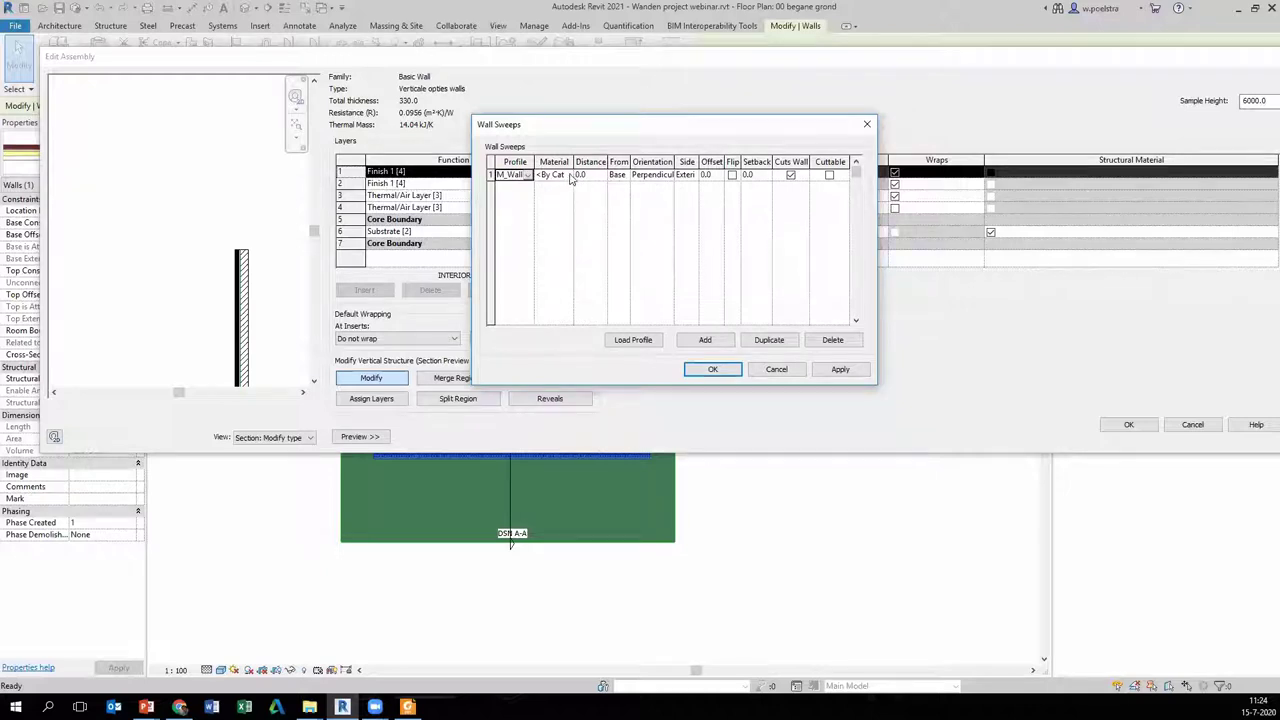
- Place the sweep 1000 from the wall base
left_click(571, 176)
left_click(590, 175)
left_click(628, 177)
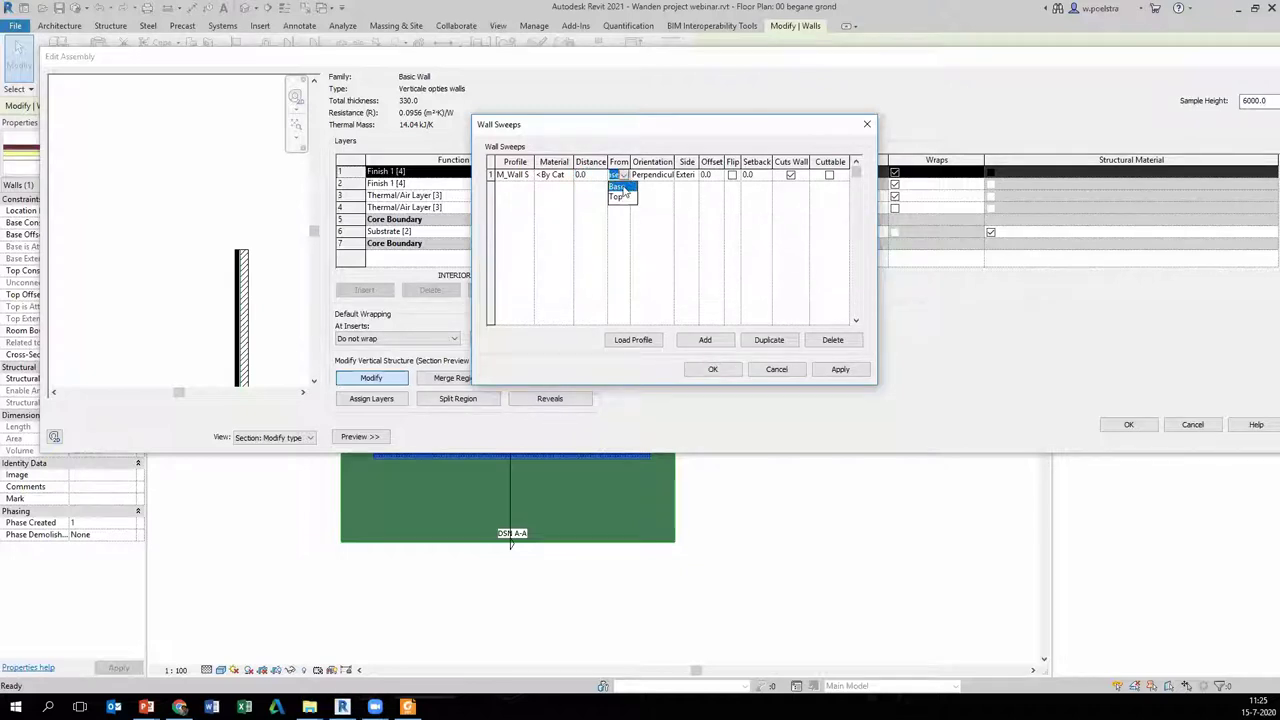
left_click(620, 188)
left_click(594, 176)
type("1m")
key("Tab")
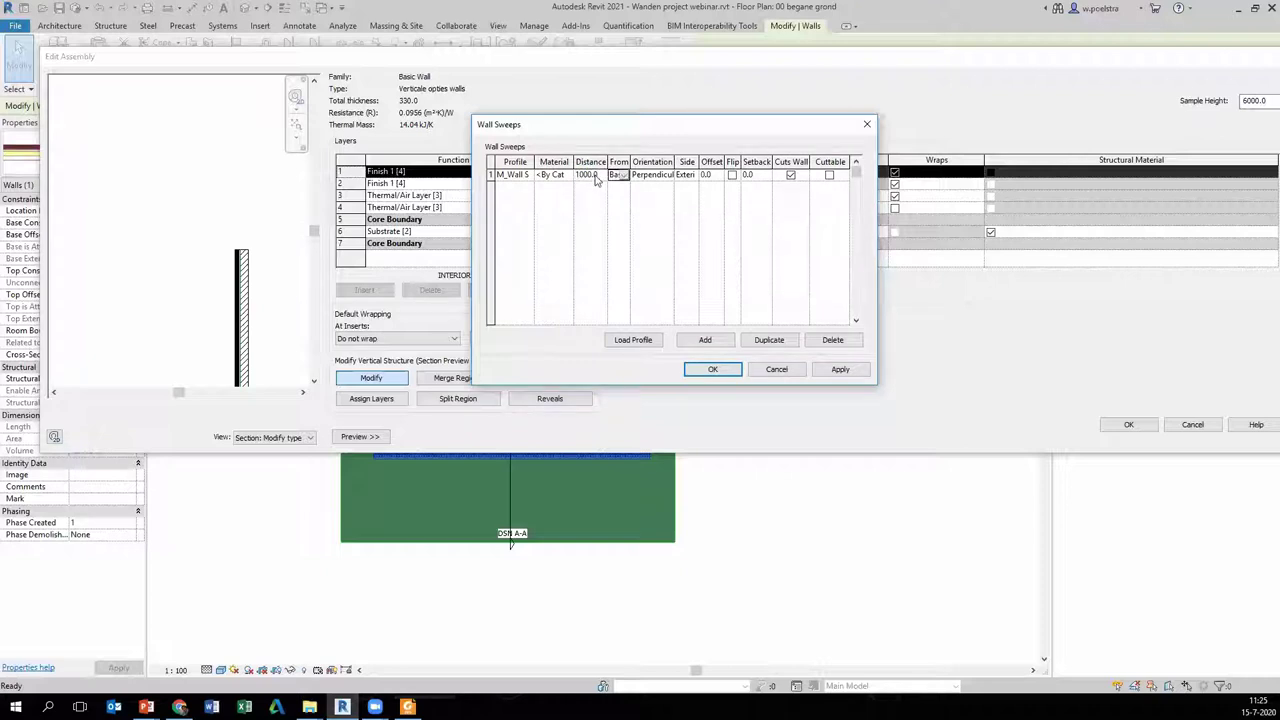
- Orient the sweep perpendicular to the face and apply the Wall Sweeps settings
left_click(672, 175)
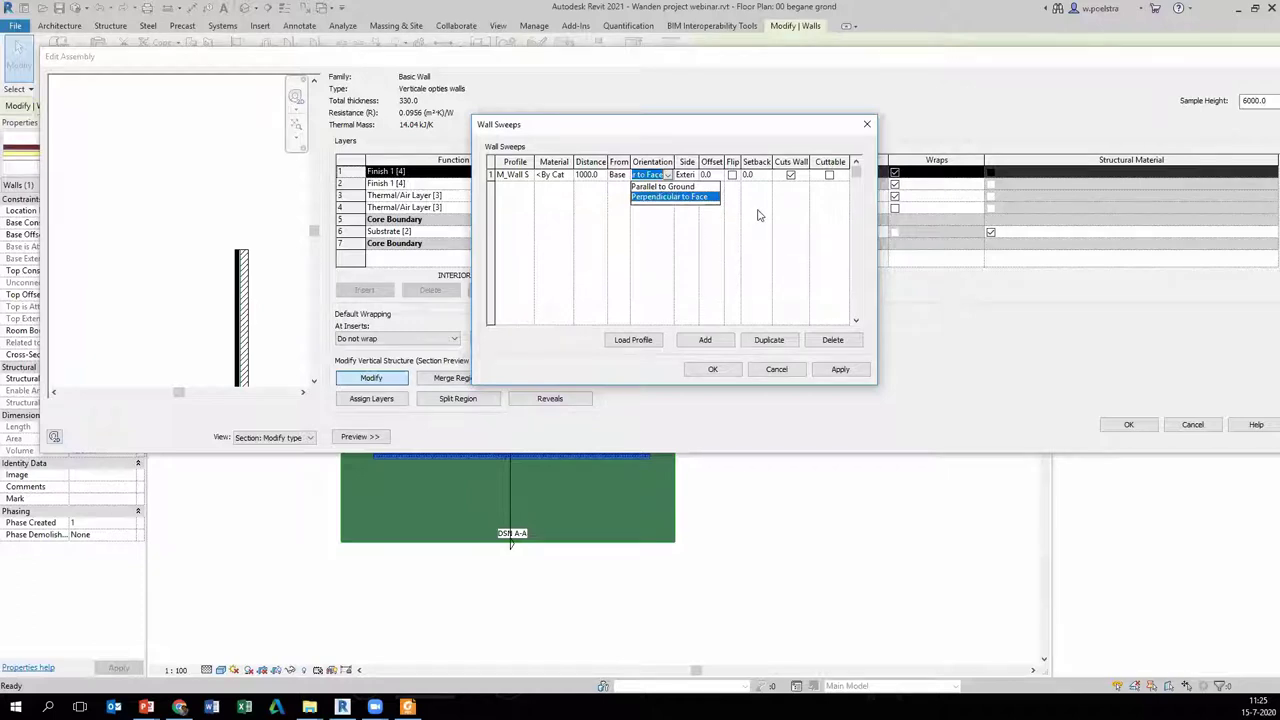
left_click(663, 197)
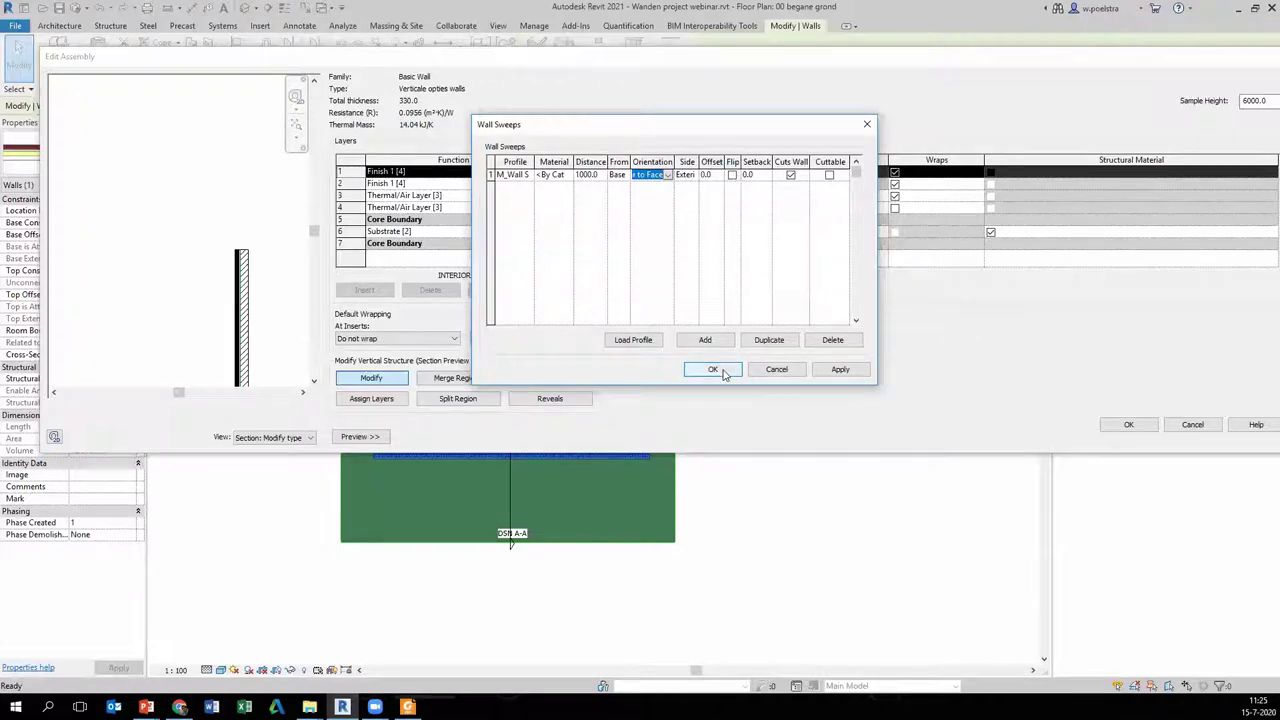
left_click(838, 369)
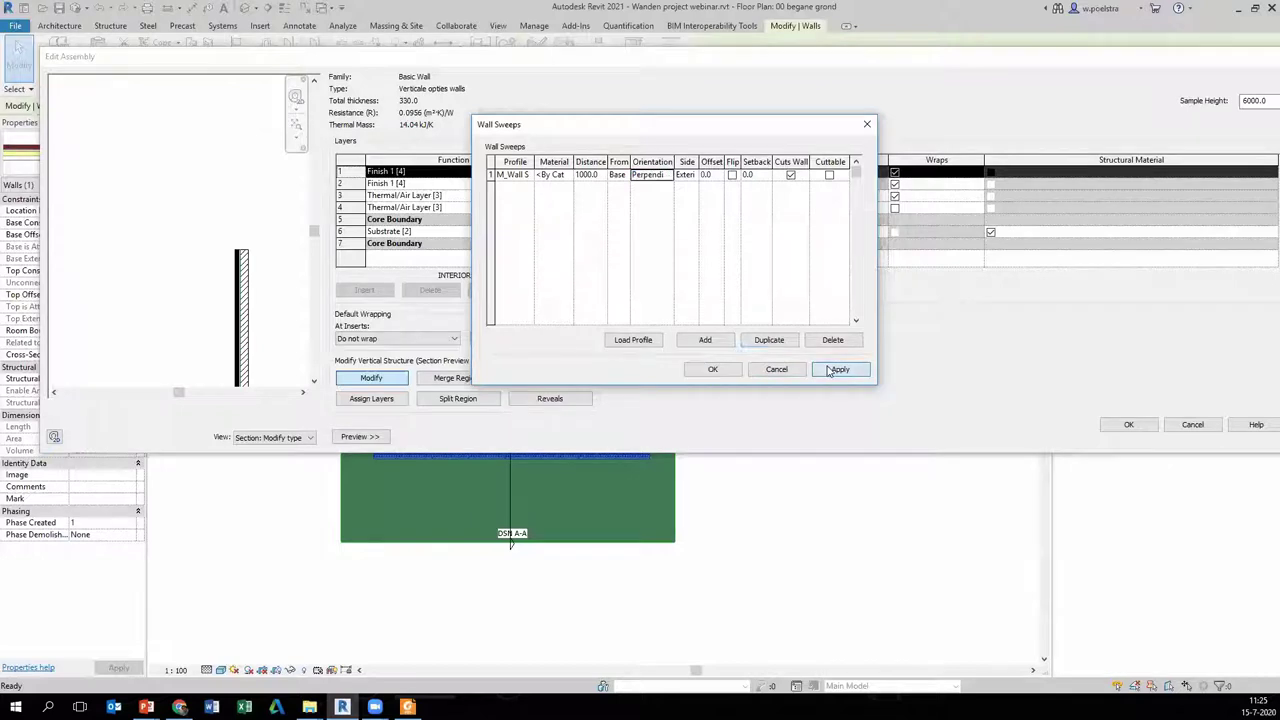
left_click(712, 369)
scroll(240, 363, "up", 1)
- Add a second wall sweep with the M_Parapet Cap-Precast profile
scroll(230, 345, "up", 1)
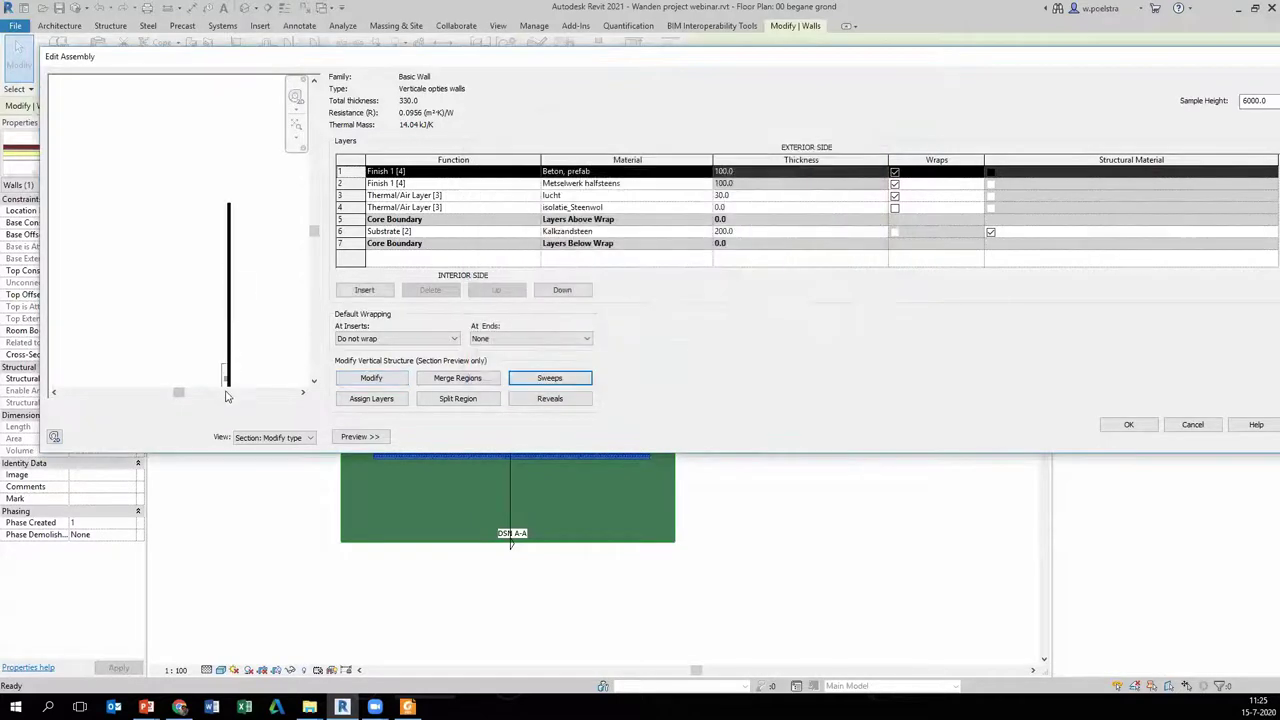
scroll(215, 330, "up", 1)
scroll(212, 324, "up", 1)
scroll(212, 316, "down", 2)
scroll(220, 322, "up", 1)
scroll(224, 326, "up", 1)
scroll(228, 330, "up", 1)
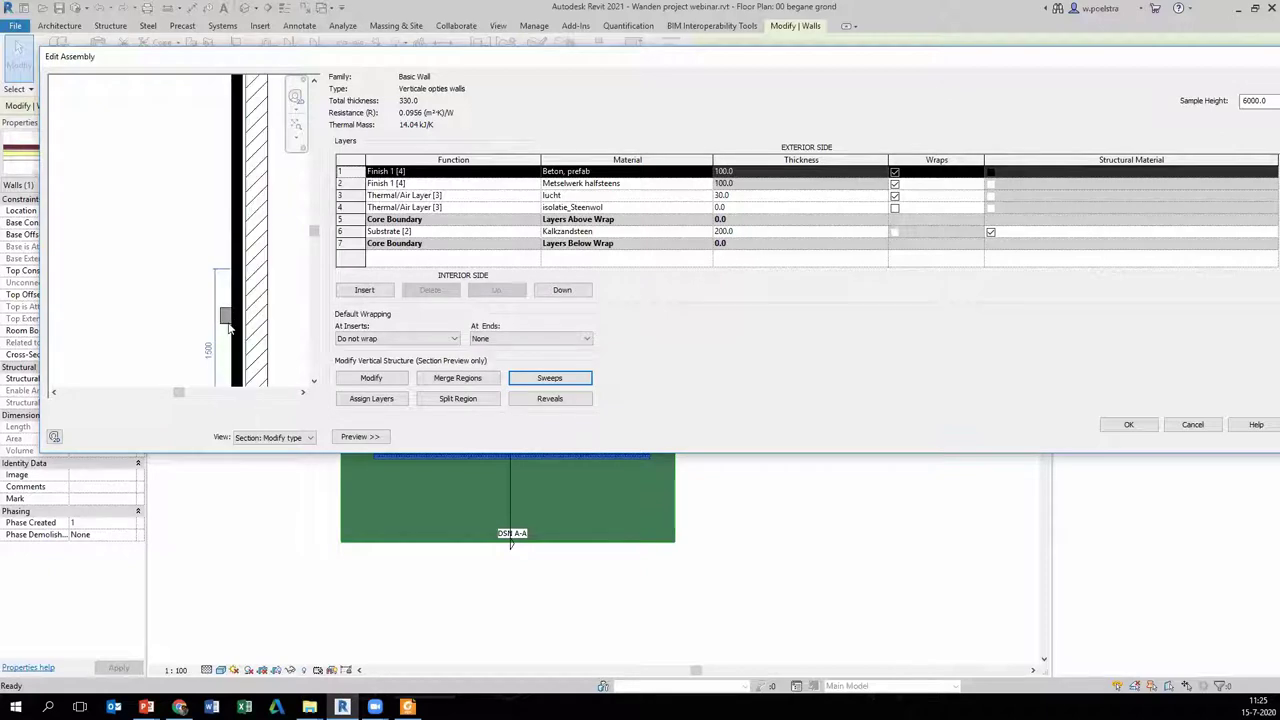
left_click(549, 380)
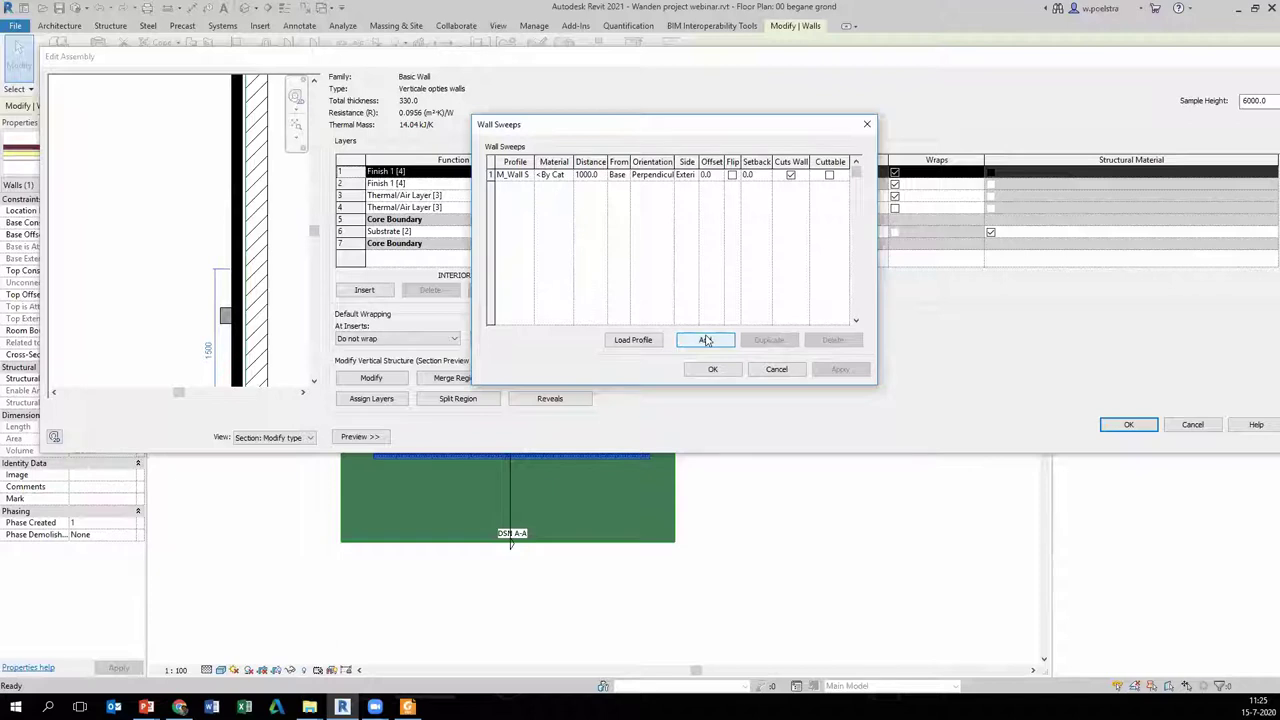
left_click(705, 340)
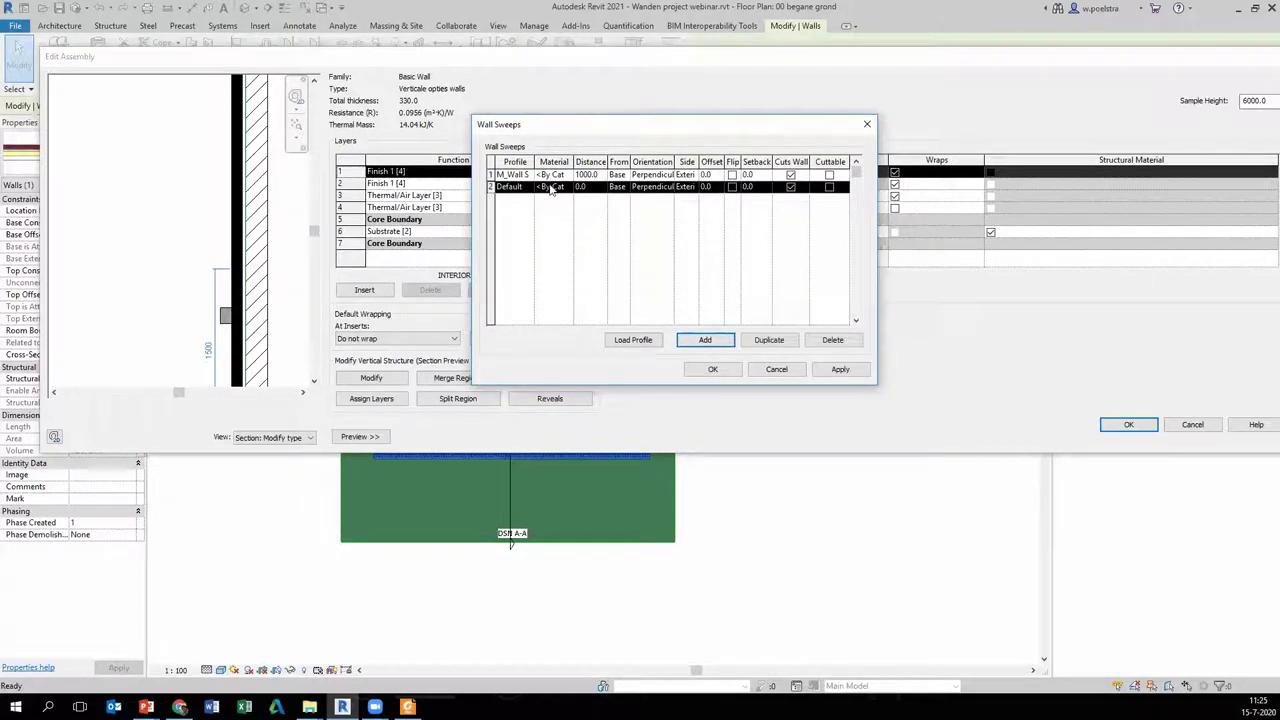
left_click(530, 188)
scroll(586, 218, "down", 2)
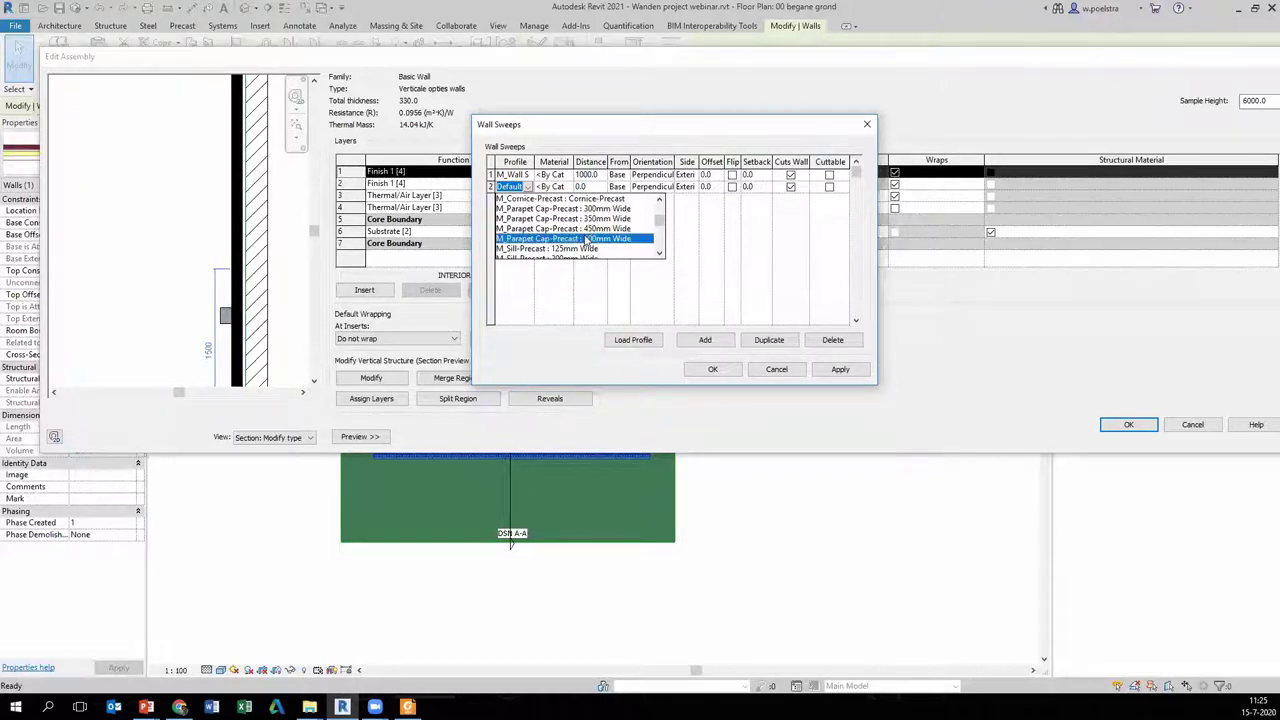
left_click(600, 239)
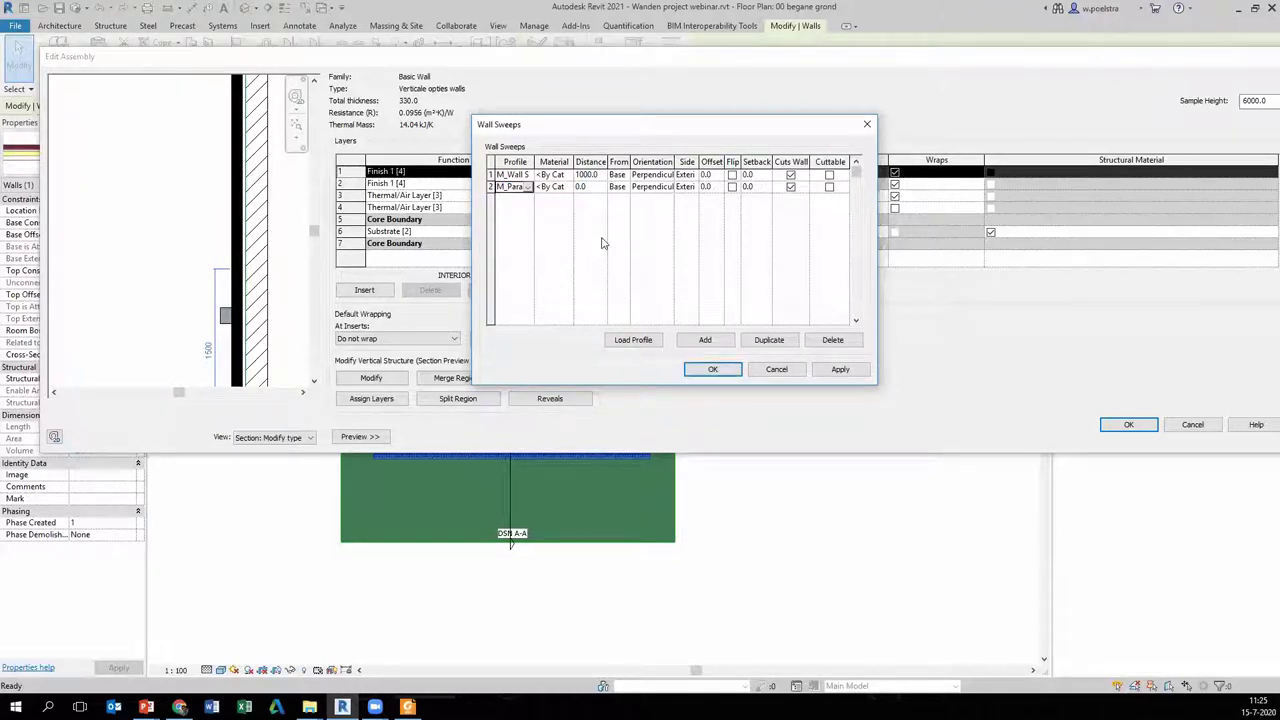
- Measure the second sweep from the wall top, apply it, and start a new reveal
left_click(624, 187)
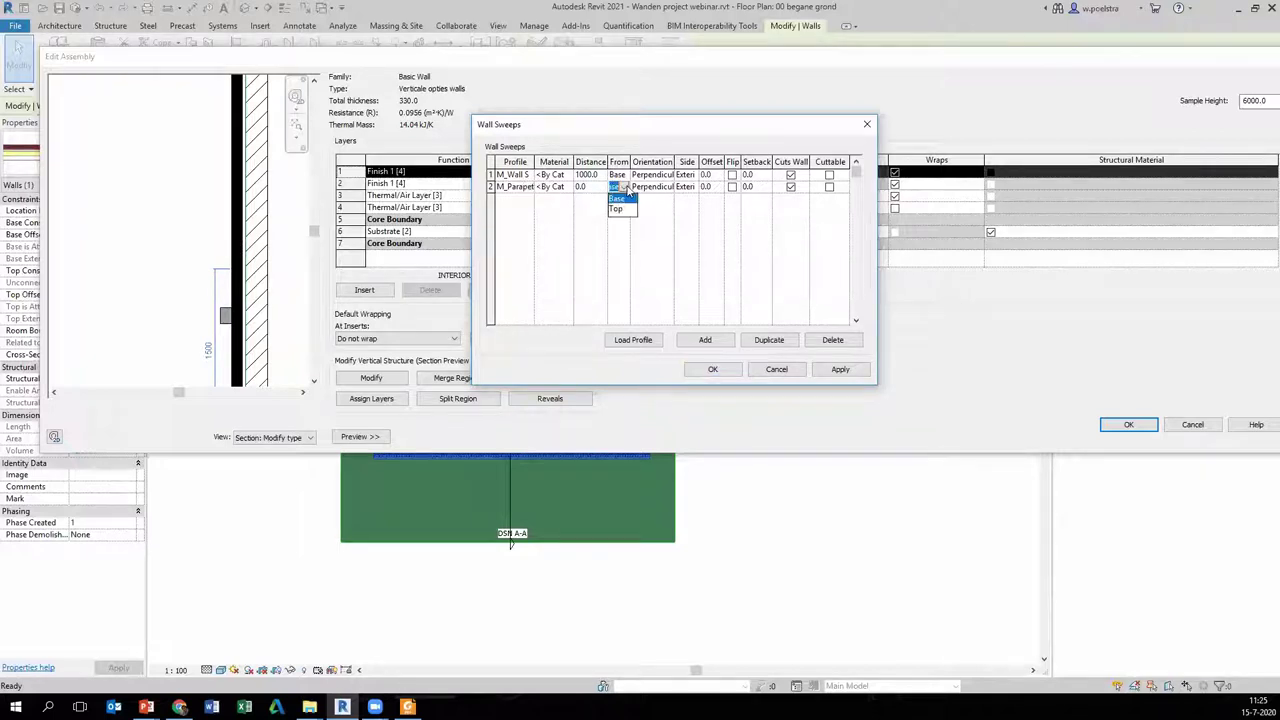
left_click(617, 210)
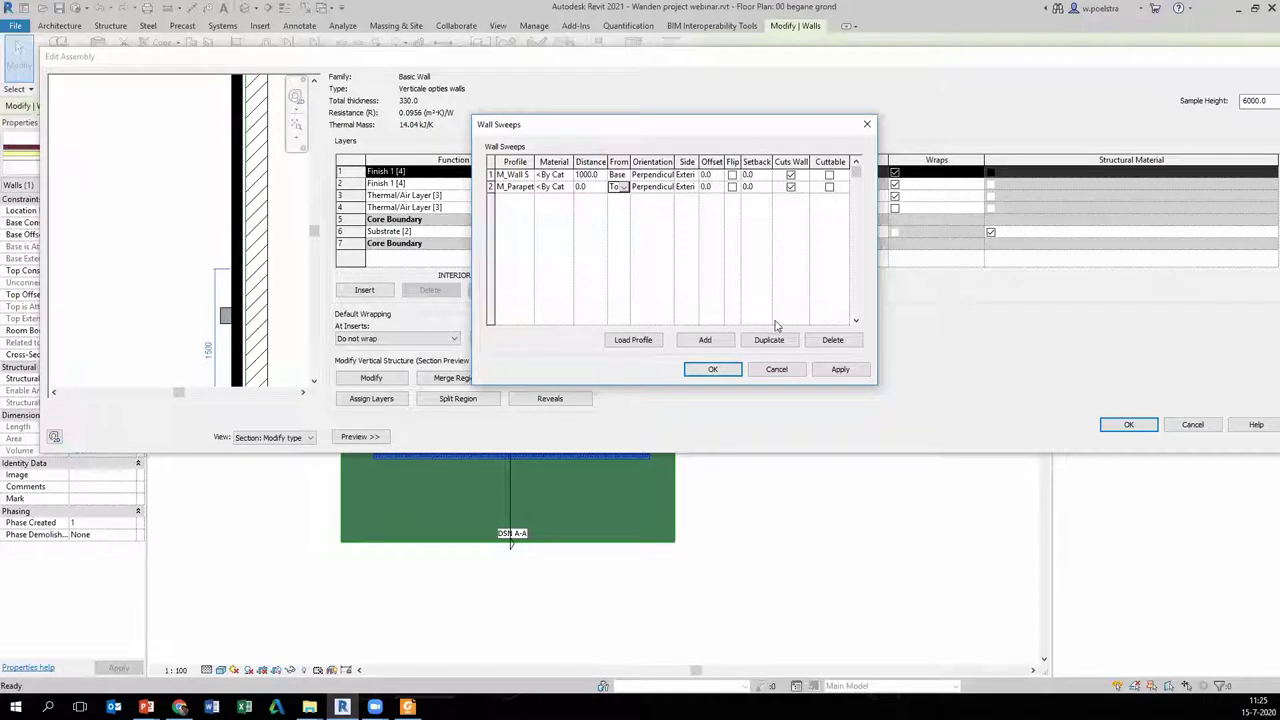
left_click(840, 370)
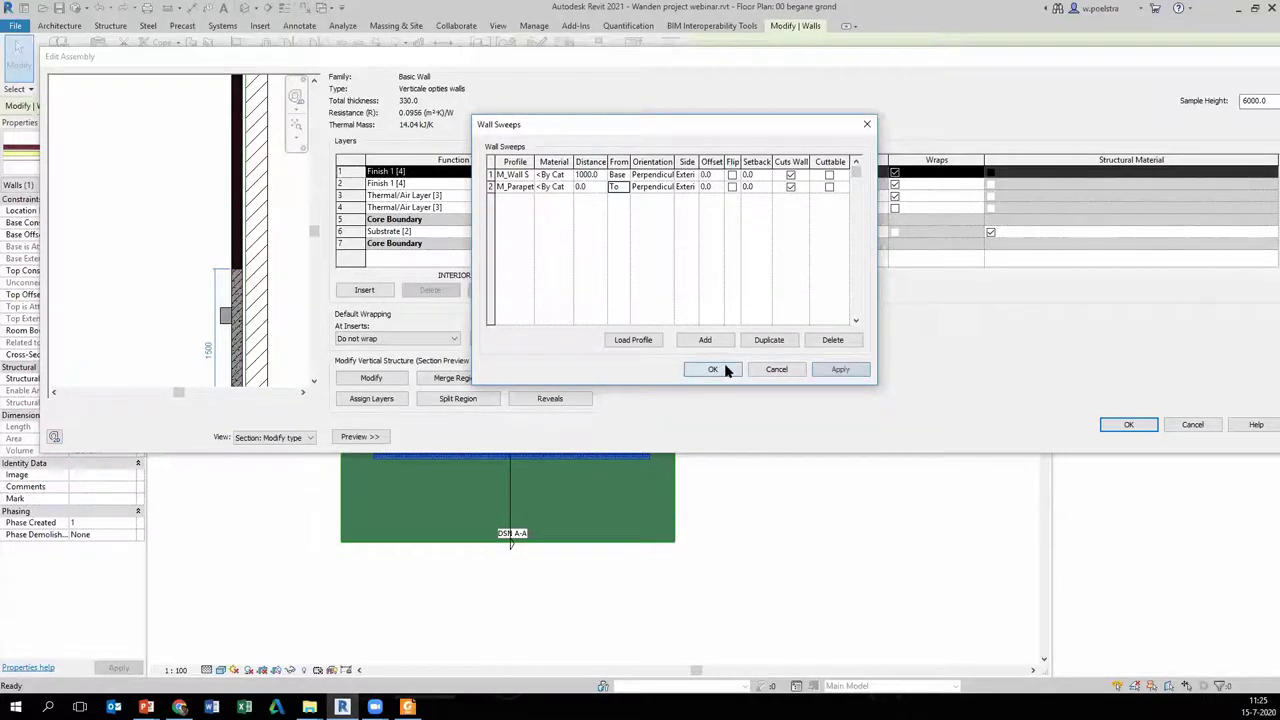
left_click(715, 369)
scroll(233, 104, "up", 2)
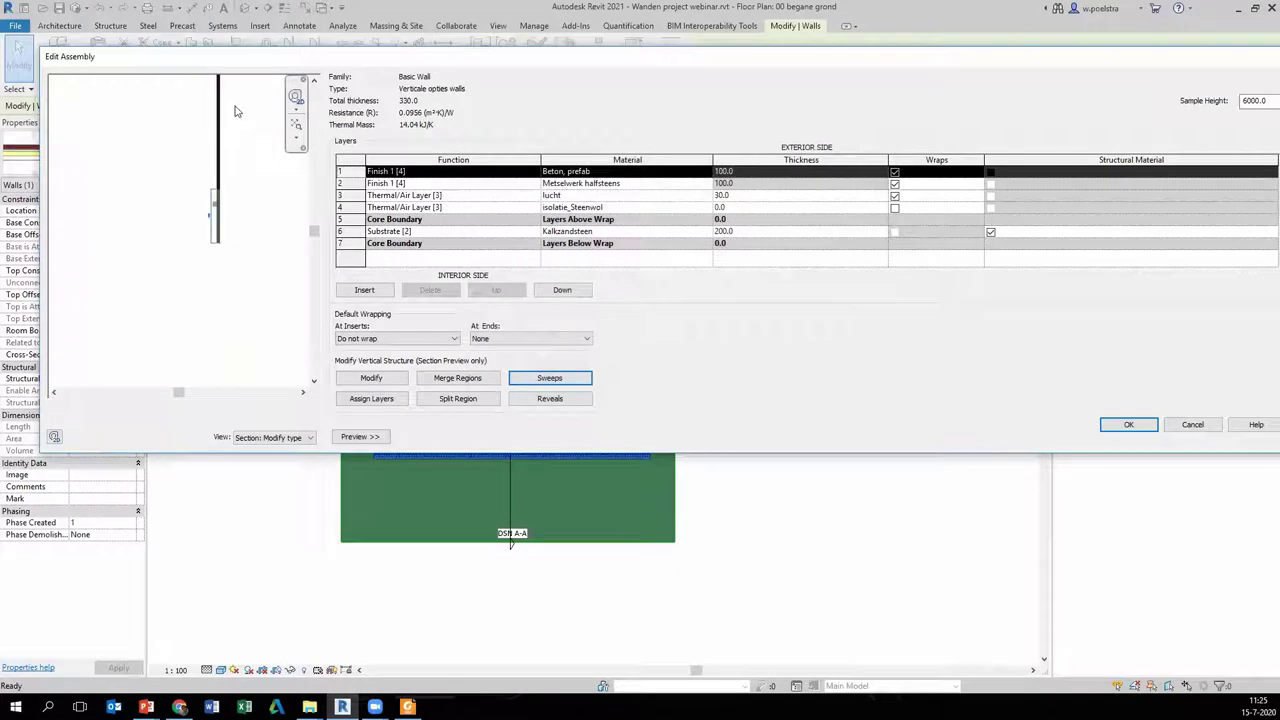
scroll(241, 72, "down", 3)
scroll(177, 91, "up", 2)
scroll(177, 91, "down", 2)
scroll(181, 92, "up", 2)
scroll(200, 100, "up", 2)
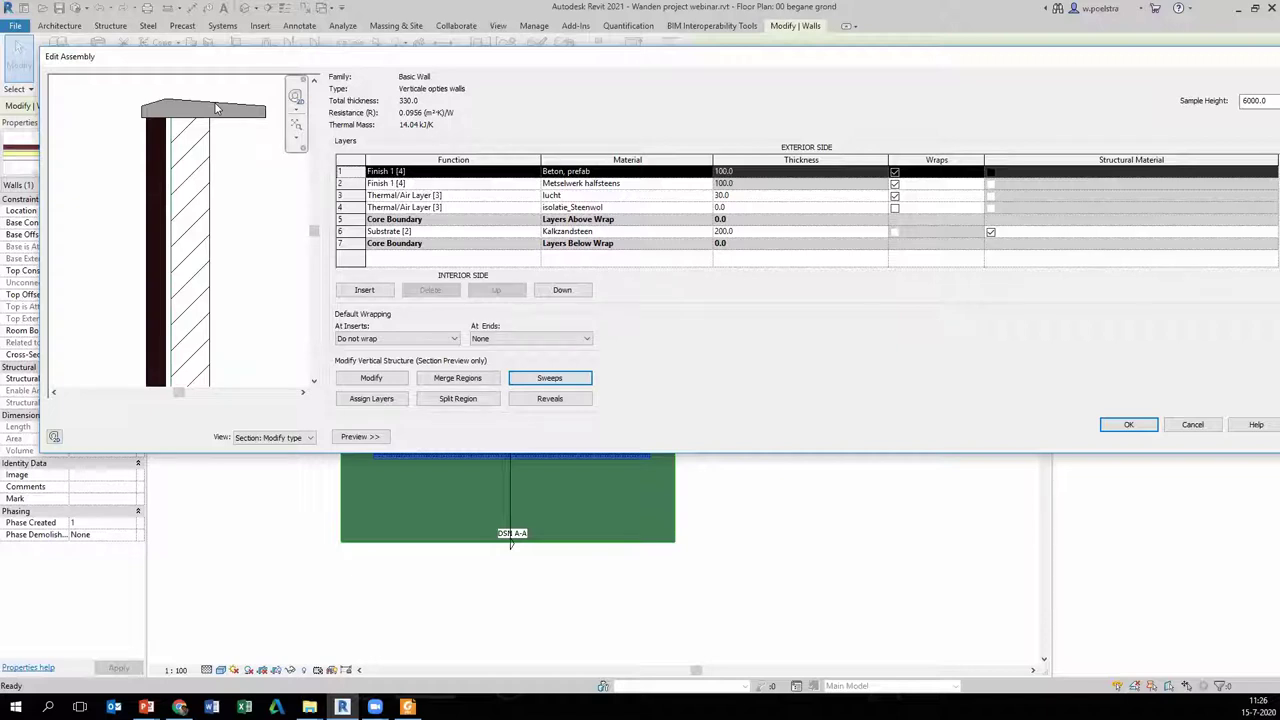
left_click(550, 398)
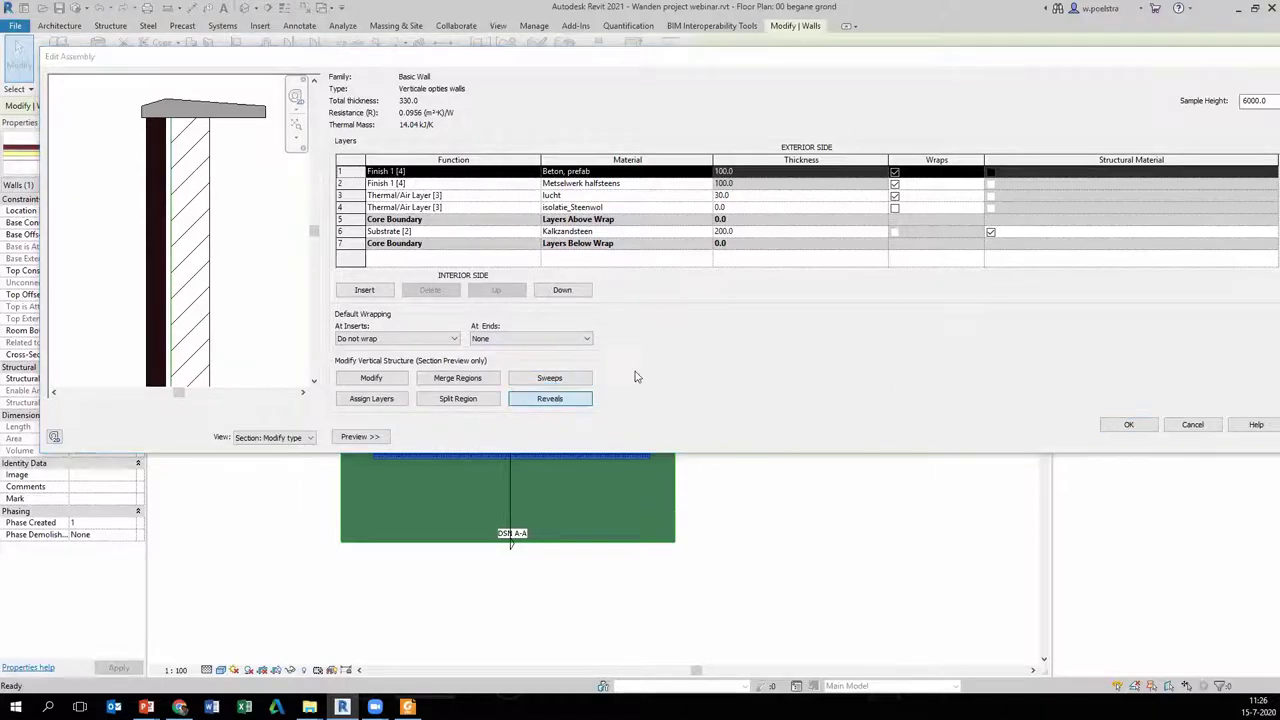
- Add a reveal with profile M_Reveal-Brick Course : 3 Bricks at 2000 from Base
left_click(705, 342)
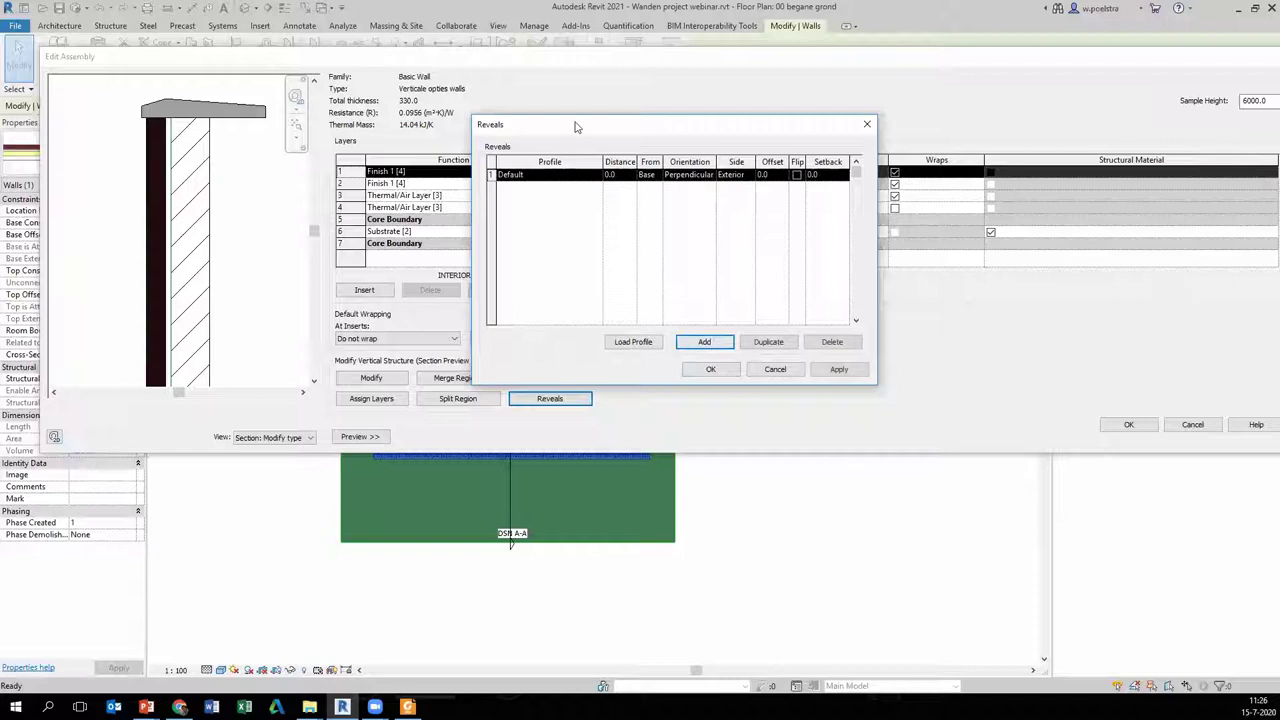
left_click(591, 177)
left_click(597, 176)
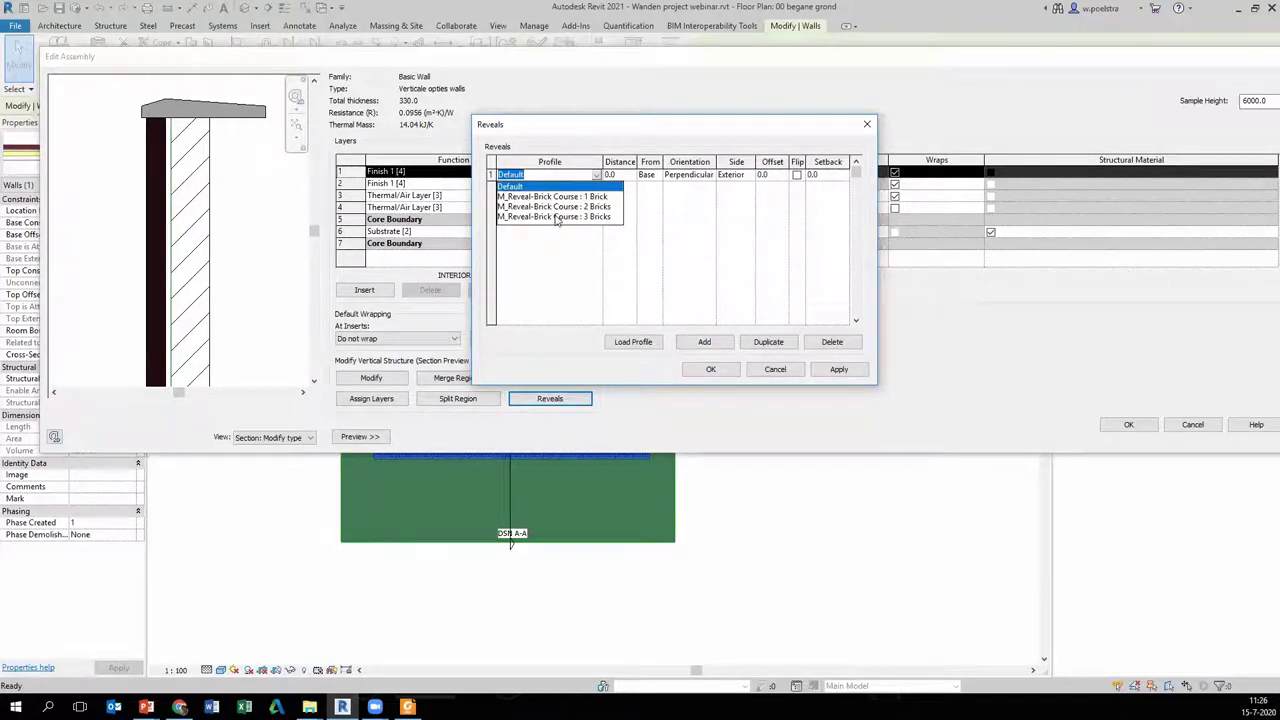
left_click(557, 217)
left_click(660, 176)
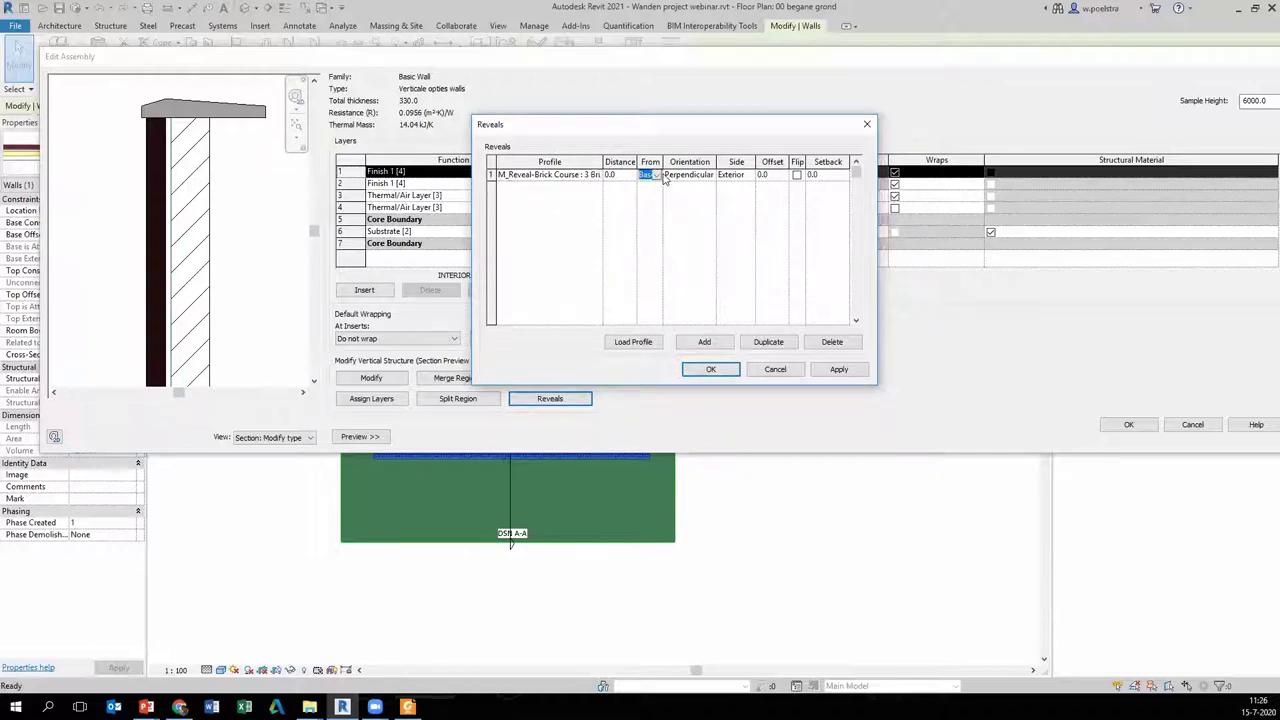
left_click(627, 174)
key("Tab")
left_click(838, 369)
left_click(710, 369)
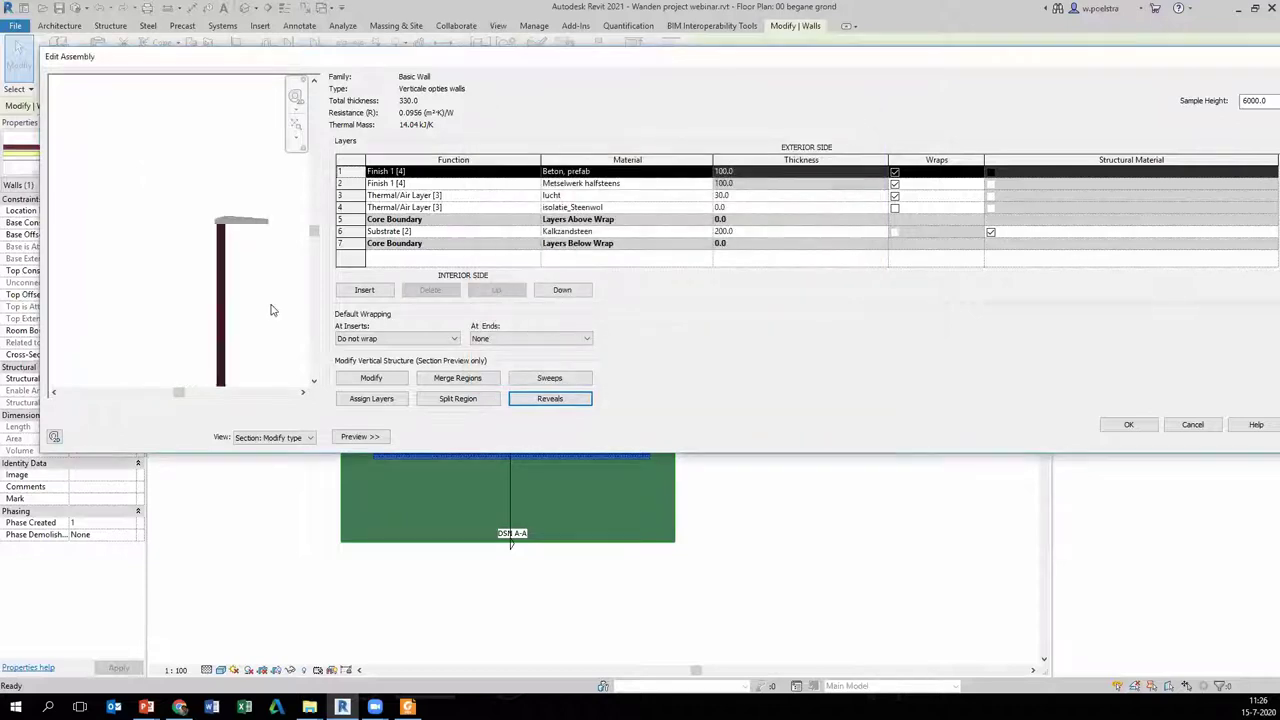
- Zoom the section preview to inspect the lower concrete region and brick sweep
scroll(240, 359, "up", 2)
scroll(255, 352, "up", 2)
scroll(268, 346, "up", 1)
scroll(280, 371, "up", 1)
scroll(279, 371, "up", 2)
scroll(187, 303, "up", 2)
scroll(185, 299, "down", 3)
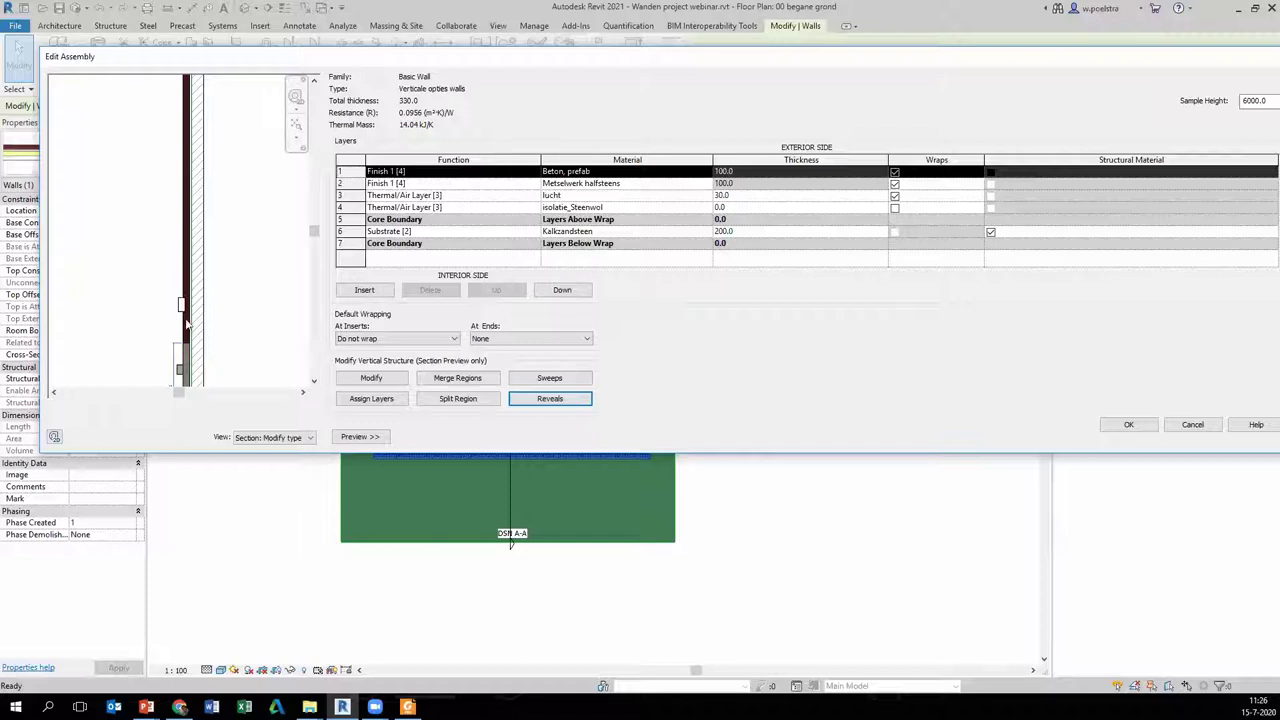
scroll(184, 260, "up", 2)
scroll(181, 176, "up", 2)
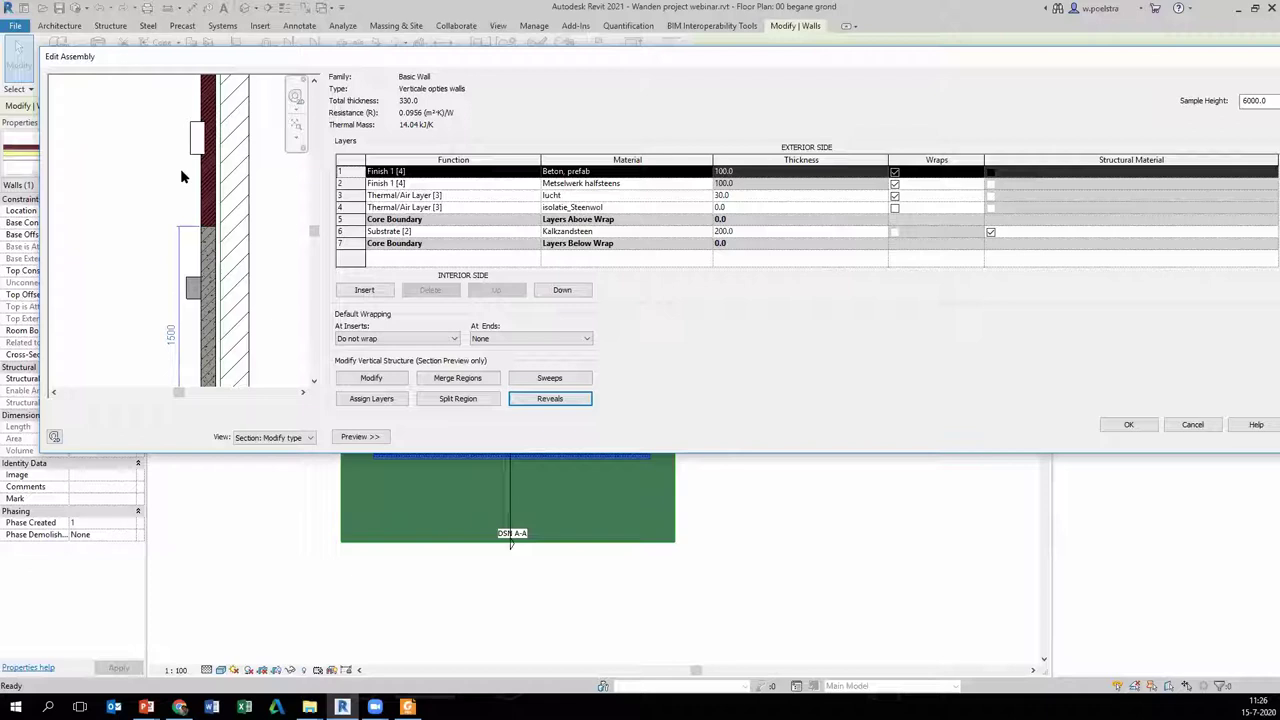
- Delete the zero-thickness isolatie_Steenwol layer in row 4, then confirm the assembly and type properties
left_click(1140, 425)
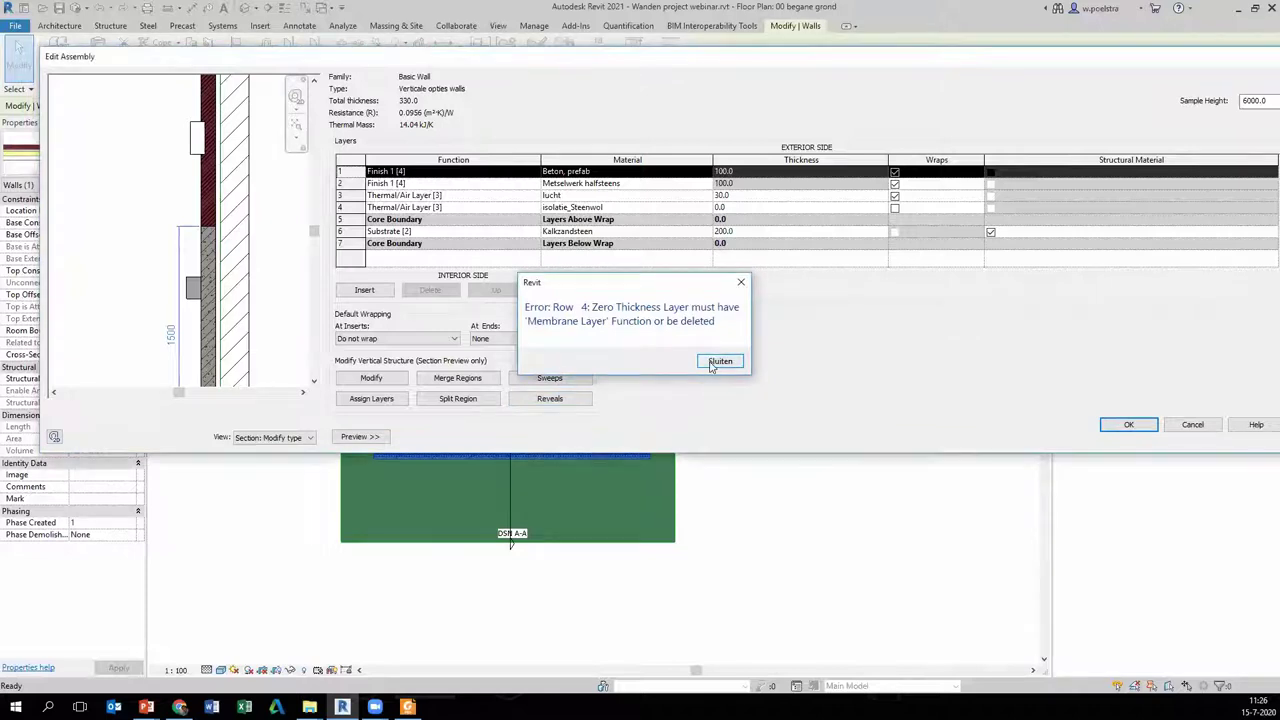
left_click(712, 365)
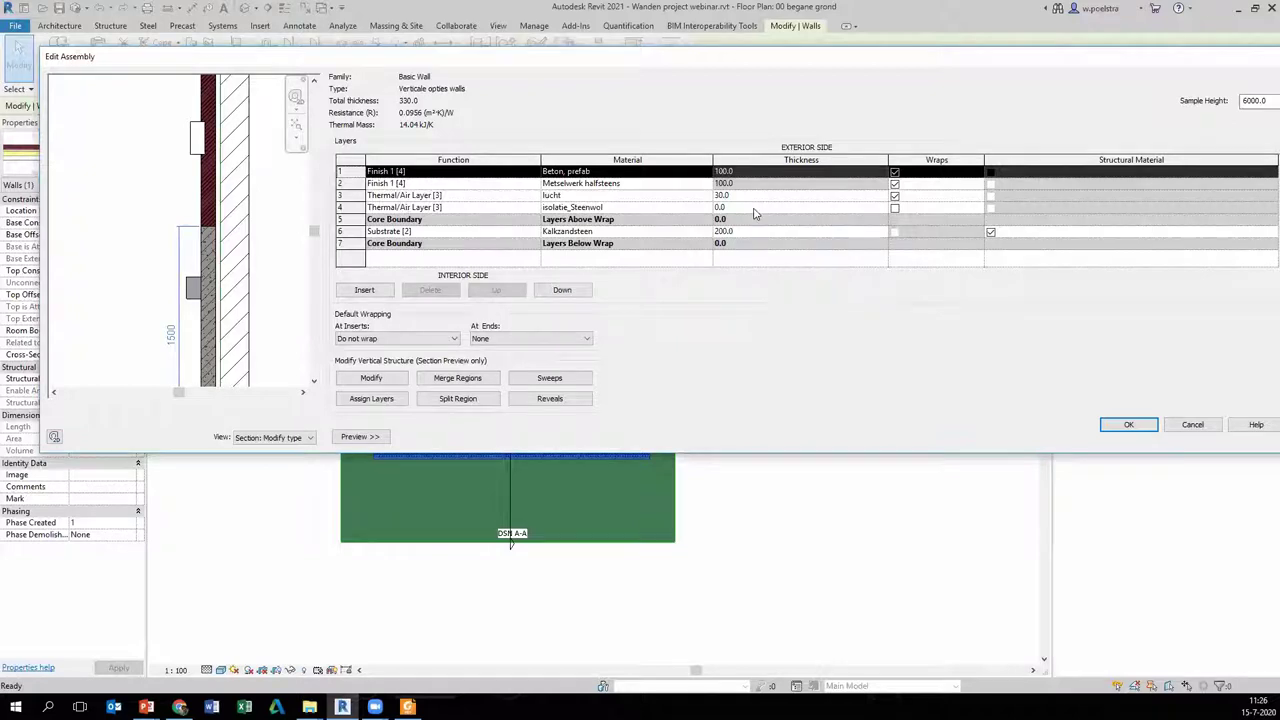
left_click(355, 206)
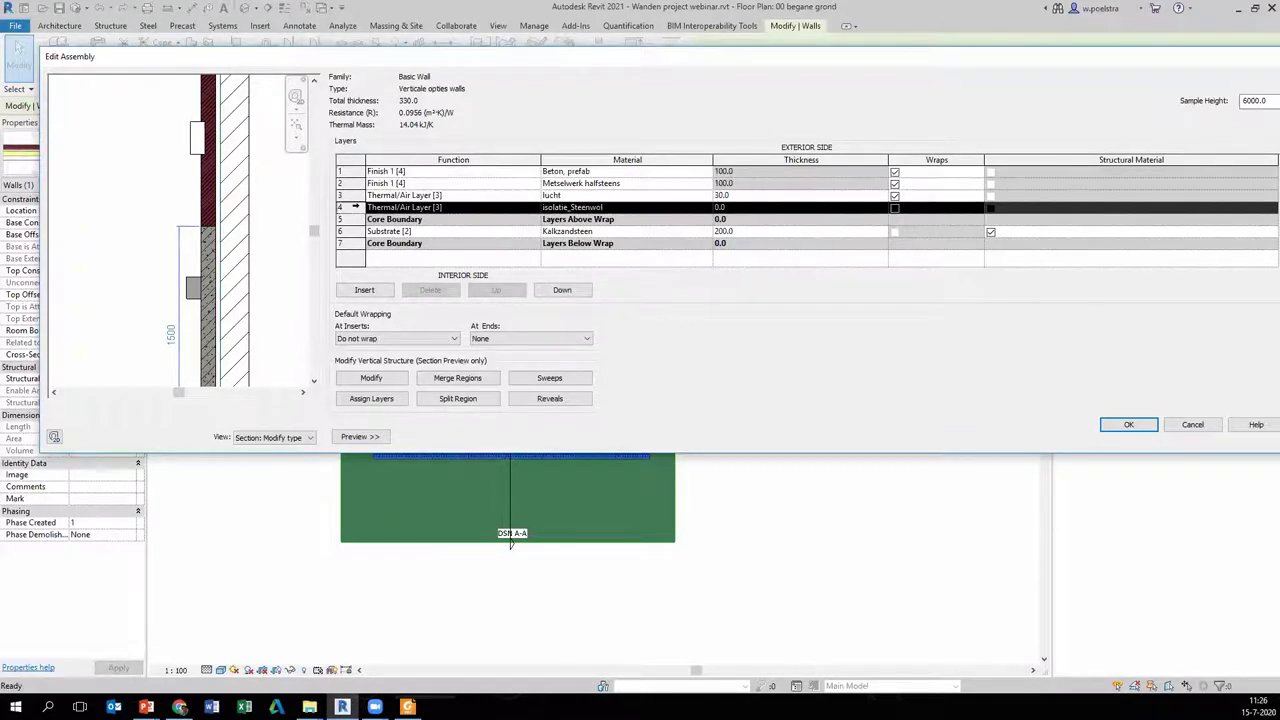
left_click(432, 292)
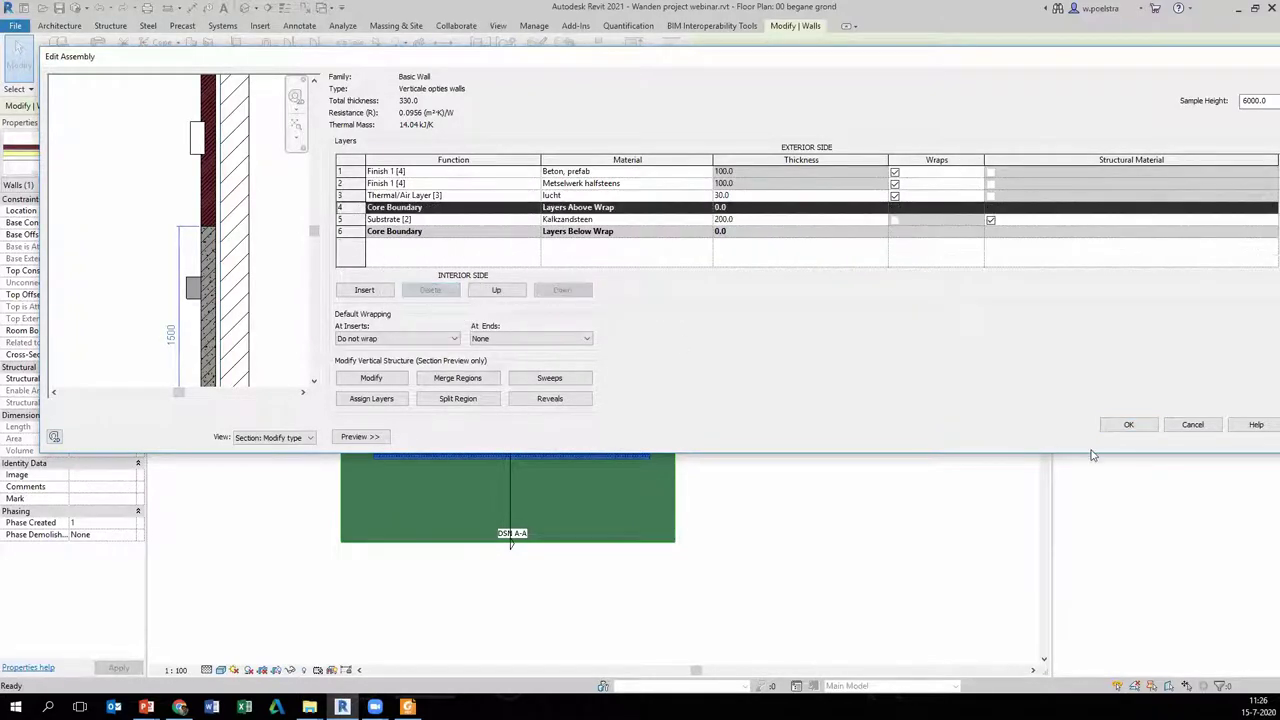
left_click(1143, 427)
left_click(1138, 433)
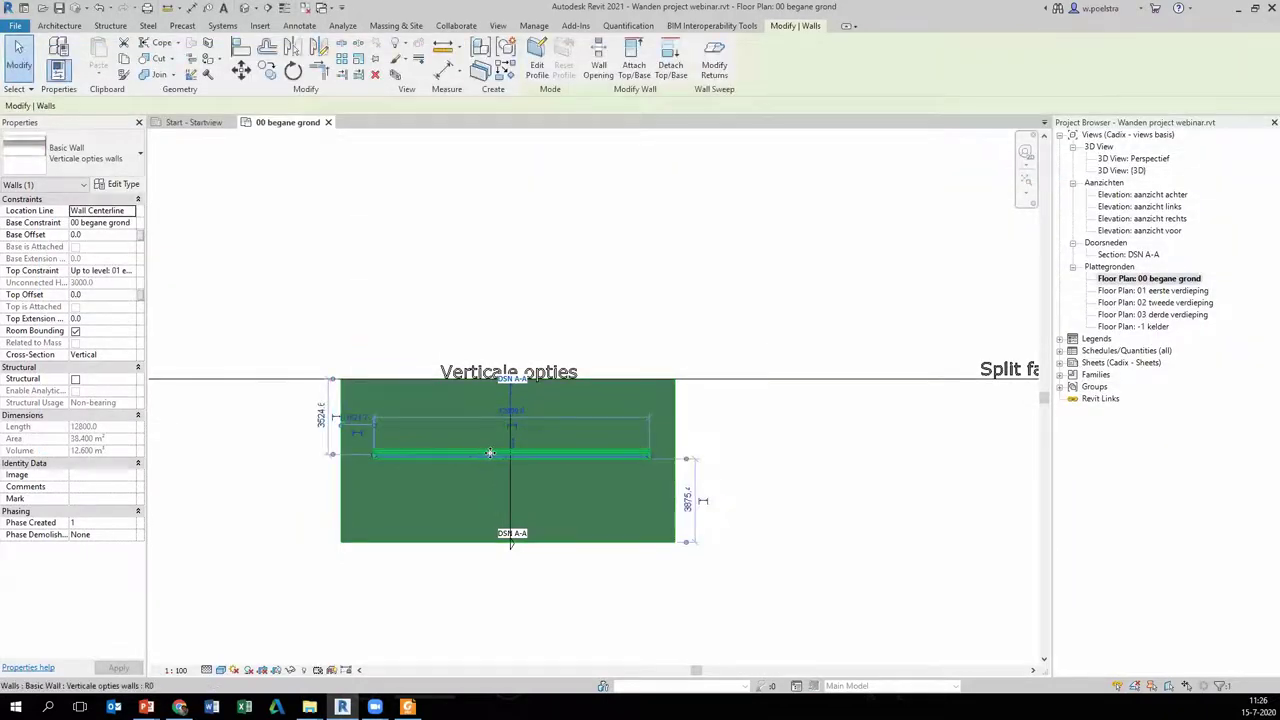
- In the DSN A-A section, select the wall and lower its top by about 233
right_click(519, 535)
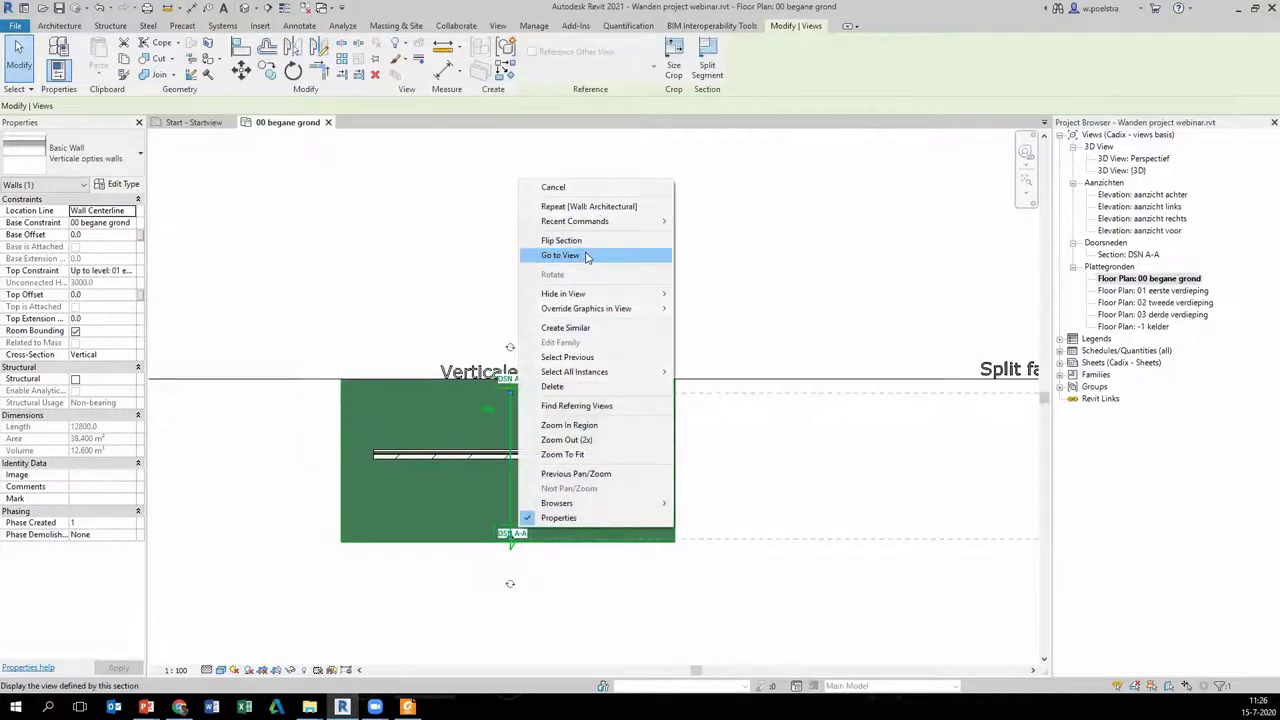
left_click(587, 257)
scroll(565, 228, "up", 2)
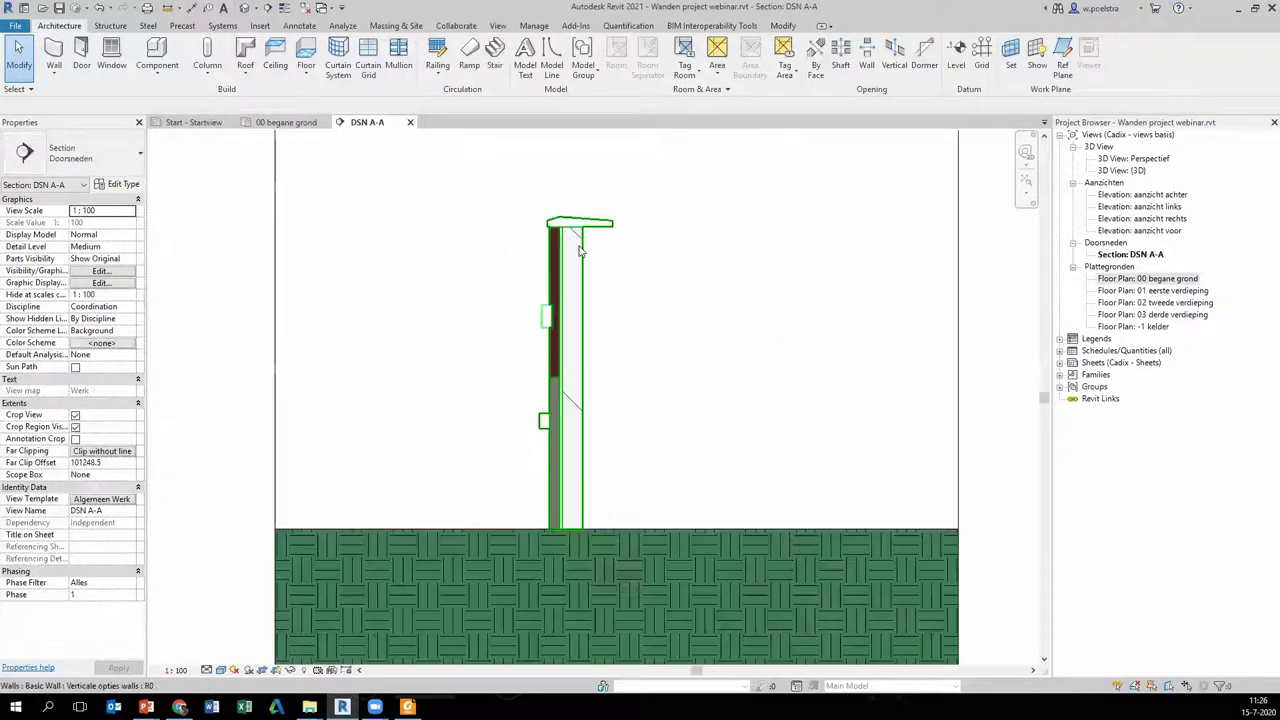
left_click(591, 254)
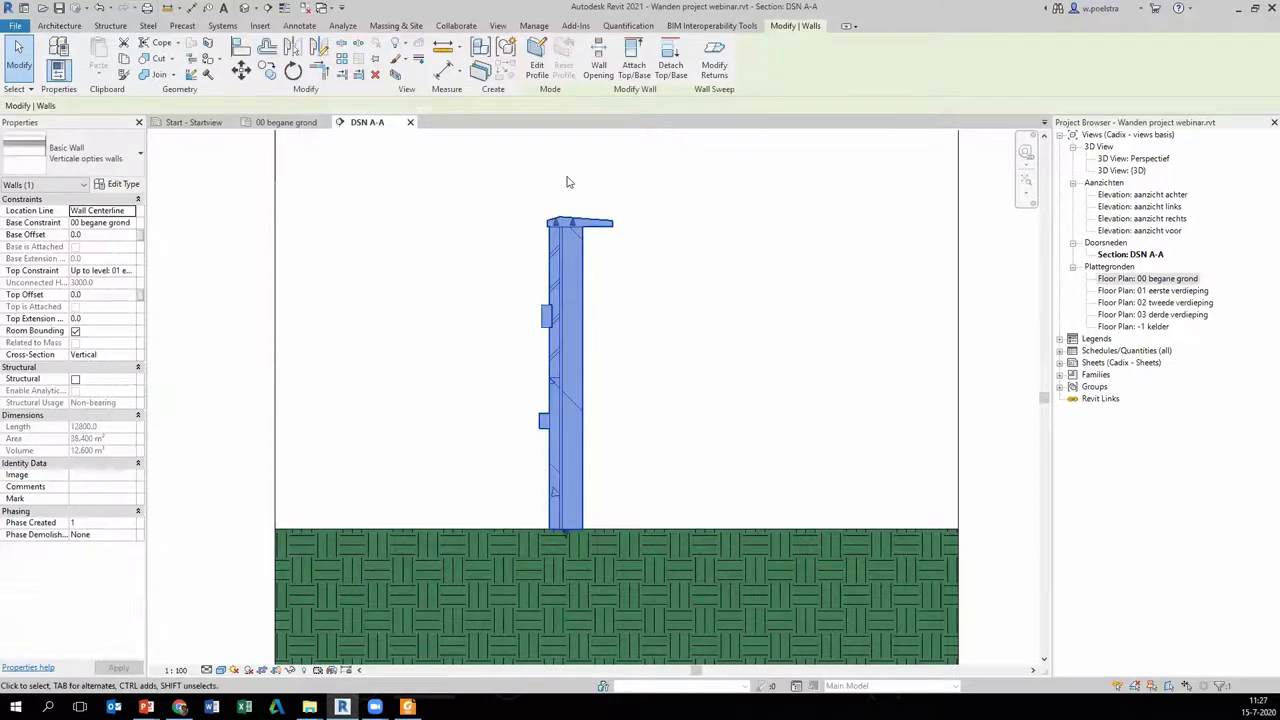
scroll(573, 273, "up", 4)
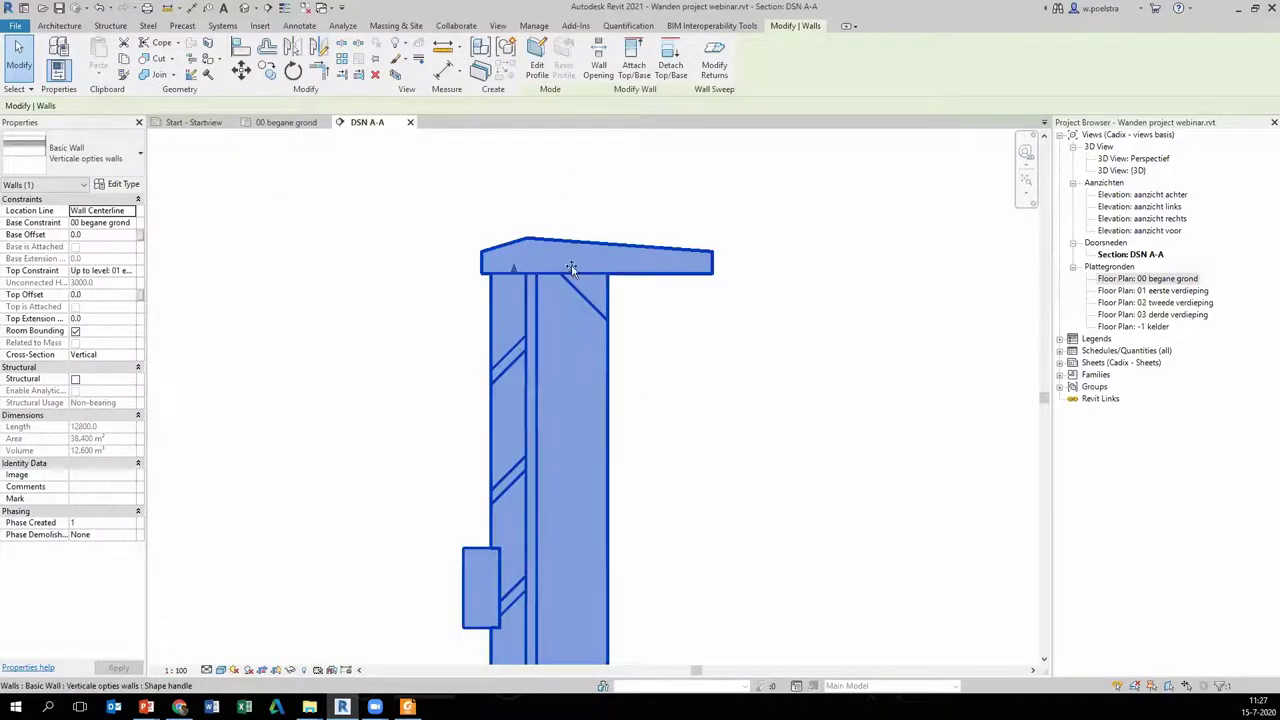
left_click_drag(571, 271, 570, 352)
scroll(565, 343, "down", 1)
scroll(566, 340, "down", 2)
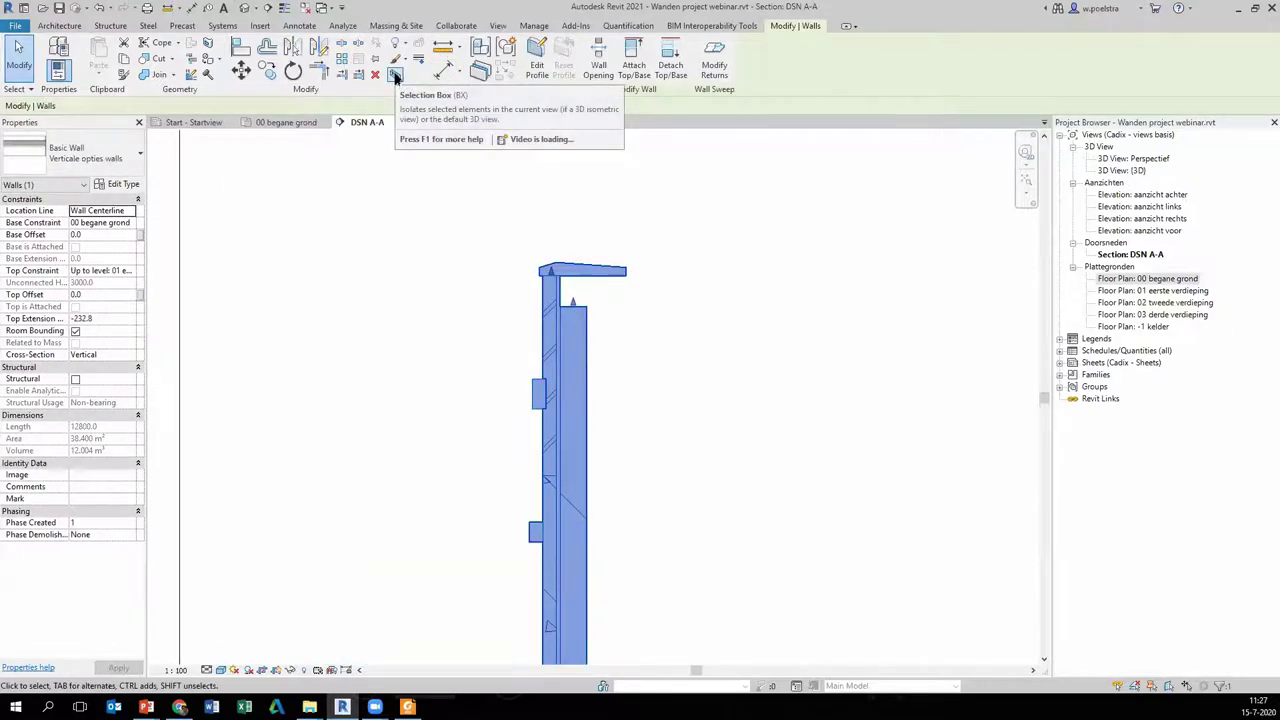
- Isolate the wall in a 3D Selection Box view and orbit to inspect the sweeps
left_click(395, 77)
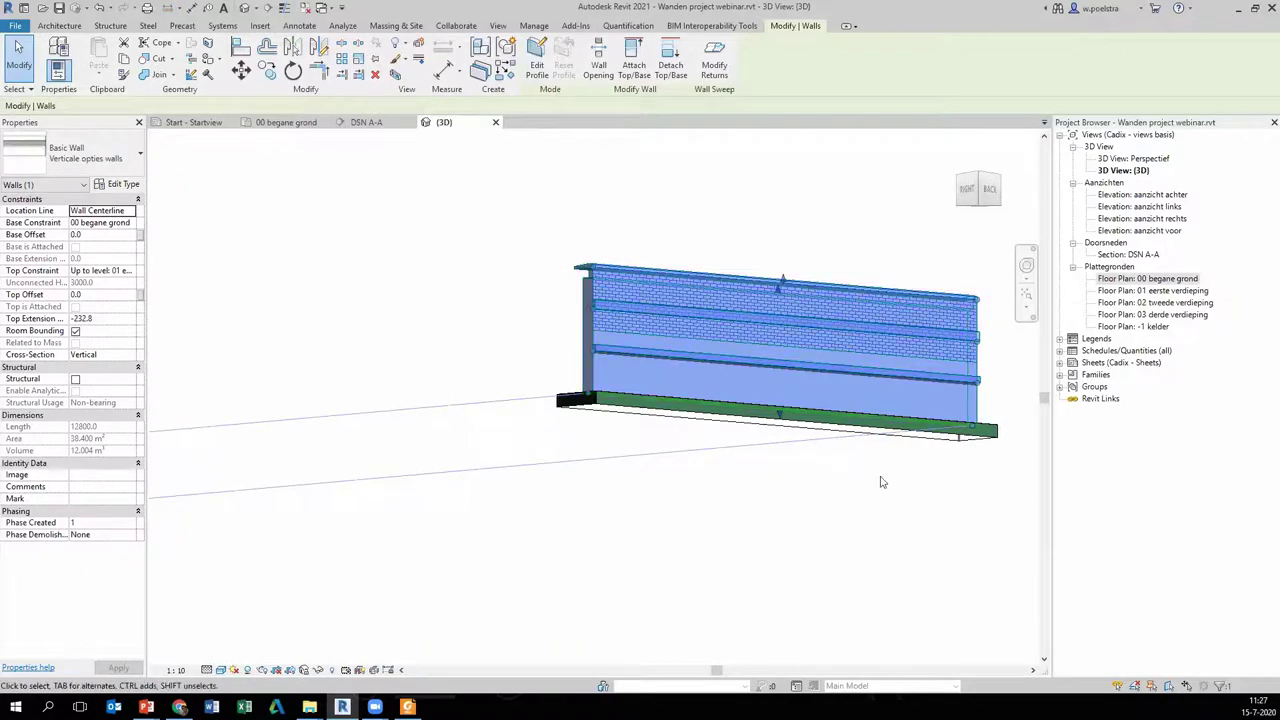
left_click(881, 482)
middle_click_drag(925, 520, 894, 514, "shift")
middle_click_drag(828, 287, 918, 313, "shift")
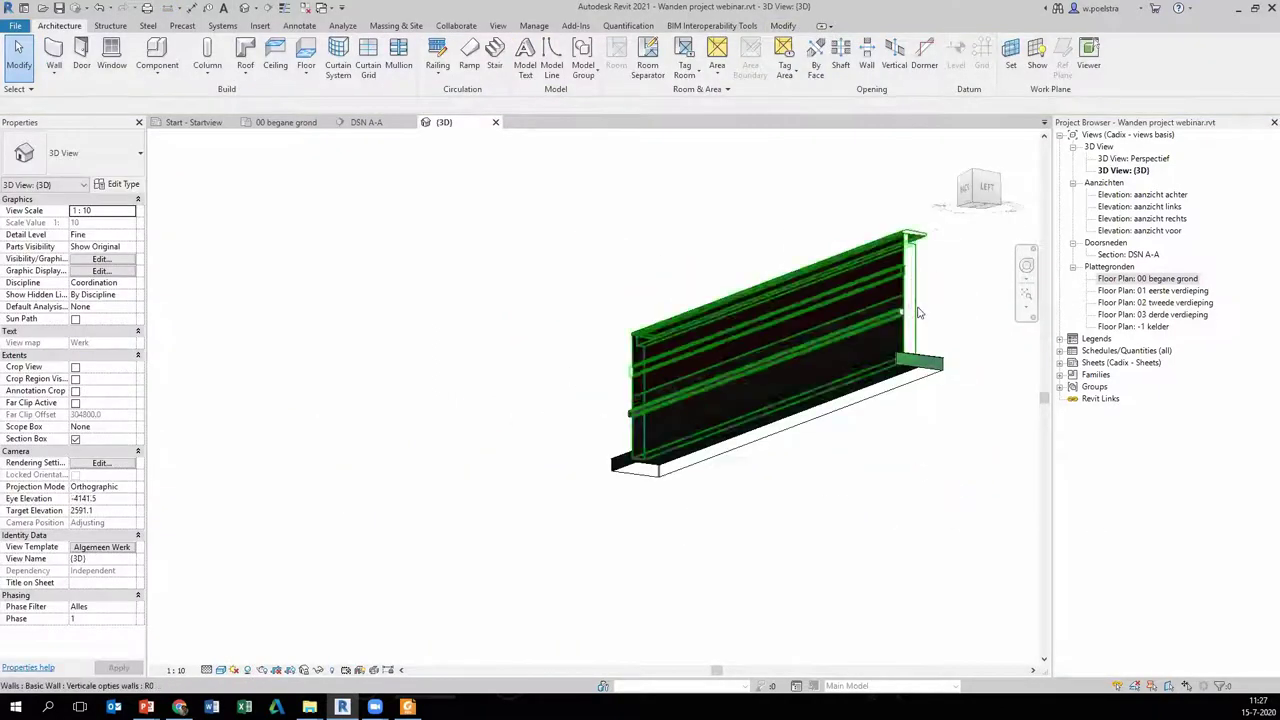
scroll(918, 313, "up", 3)
mouse_move(501, 418)
middle_mouse_down("shift")
mouse_move(609, 429)
mouse_move(851, 557)
middle_mouse_up("shift")
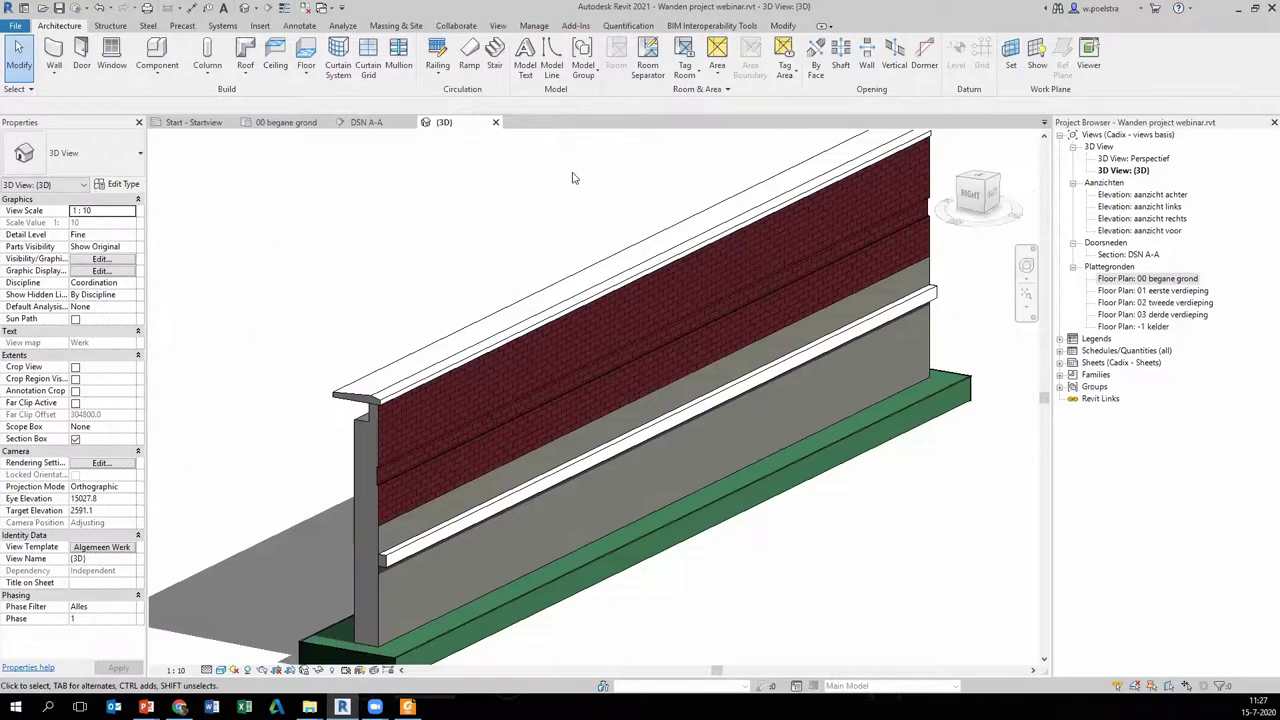
mouse_move(364, 484)
middle_mouse_down("shift")
mouse_move(334, 491)
mouse_move(360, 543)
mouse_move(566, 491)
middle_mouse_up("shift")
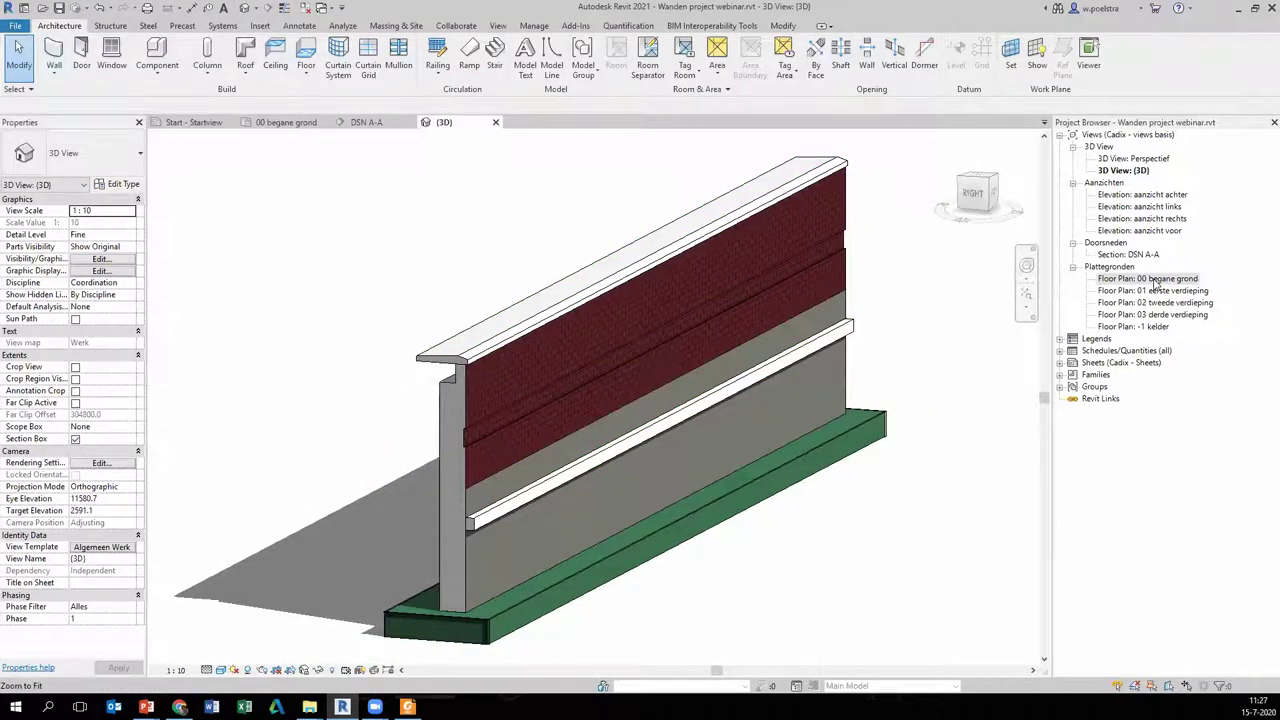
- Open floor plan 00 begane grond and pan to the Split face label
double_click(1155, 279)
middle_click_drag(858, 362, 680, 360)
scroll(680, 360, "up", 5)
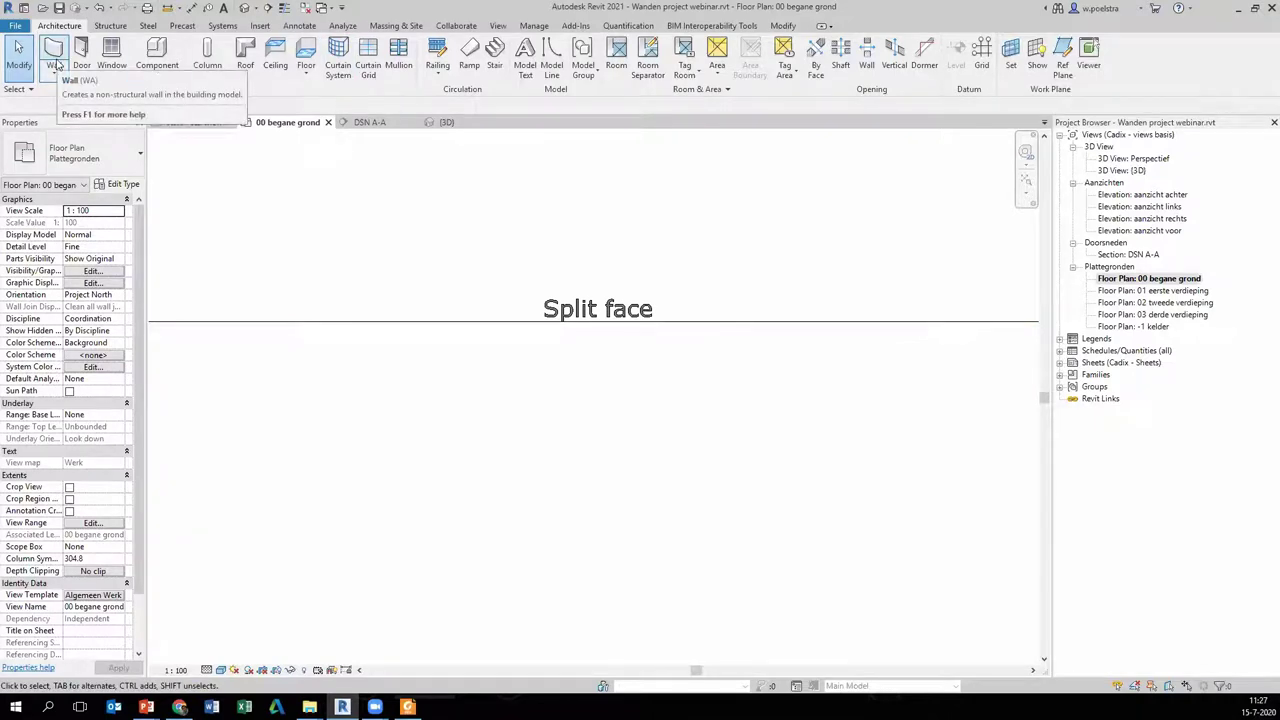
- Start the Wall tool with the Split face wall type
left_click(58, 62)
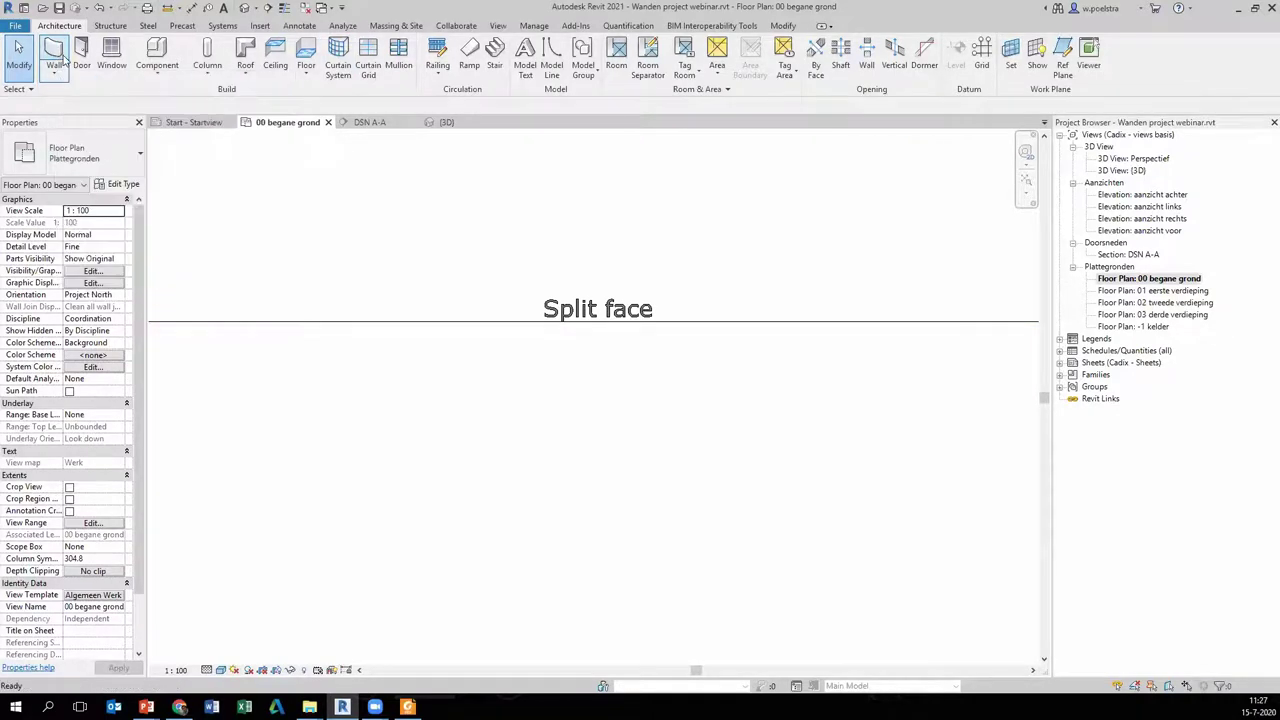
left_click(105, 150)
scroll(105, 246, "down", 2)
scroll(105, 246, "up", 3)
scroll(70, 258, "up", 1)
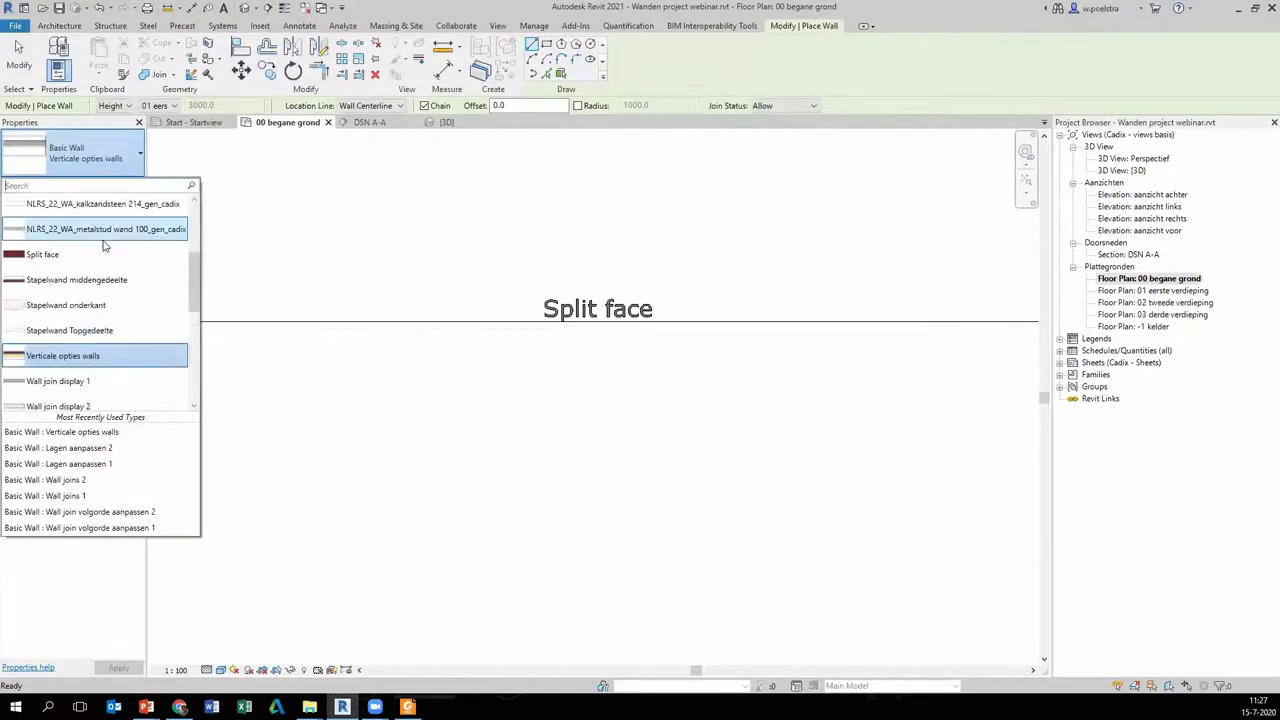
left_click(37, 258)
- Draw the 11700 Split face wall below the label and view it isolated in 3D
left_click(414, 392)
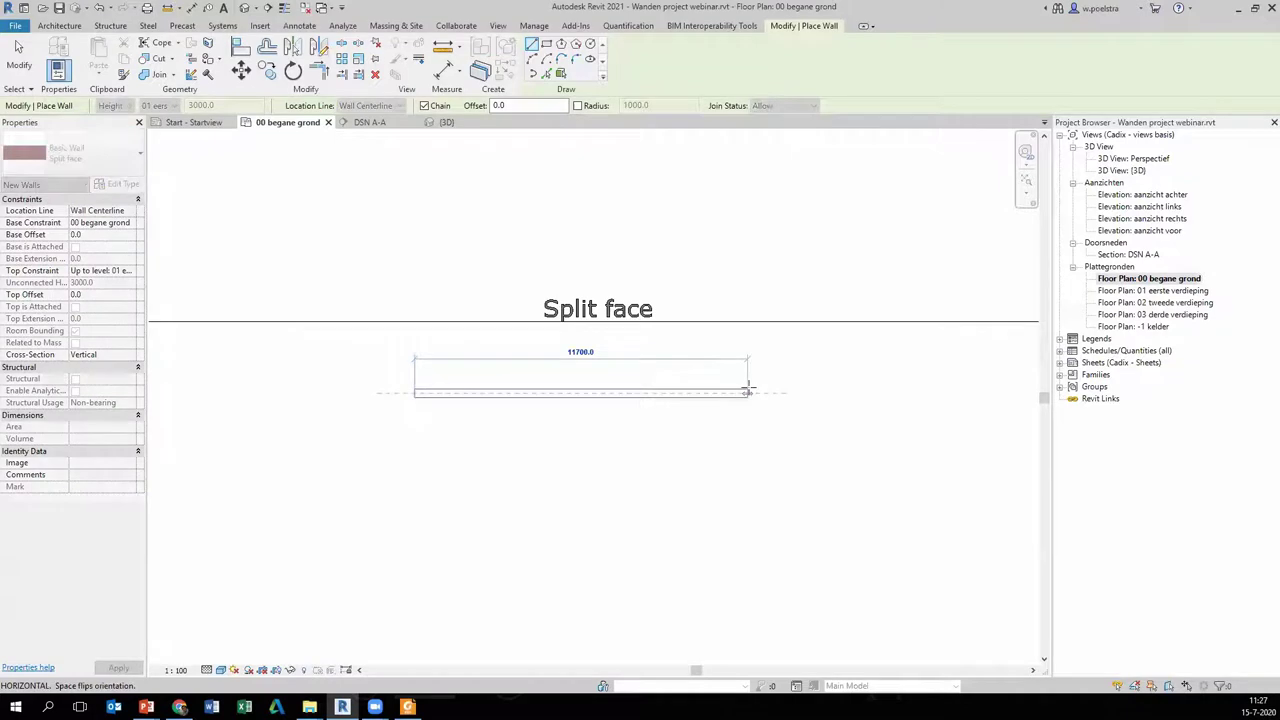
key("Escape")
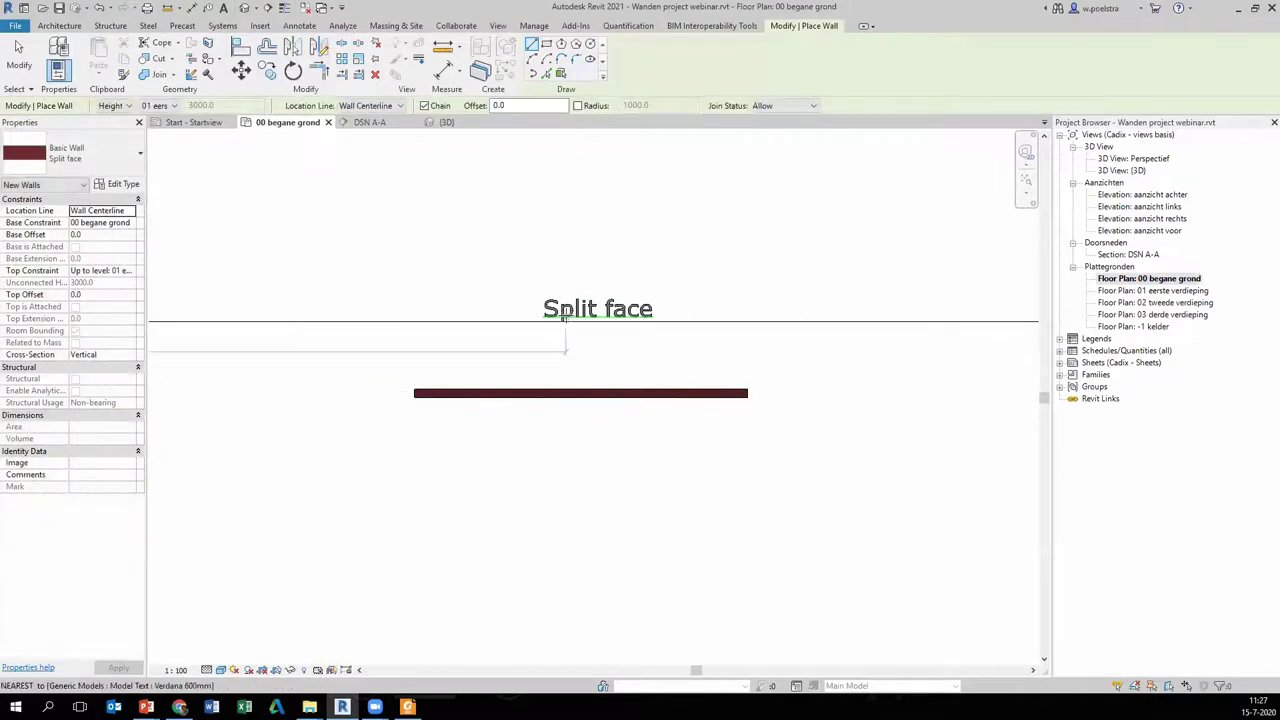
key("Escape")
left_click(598, 393)
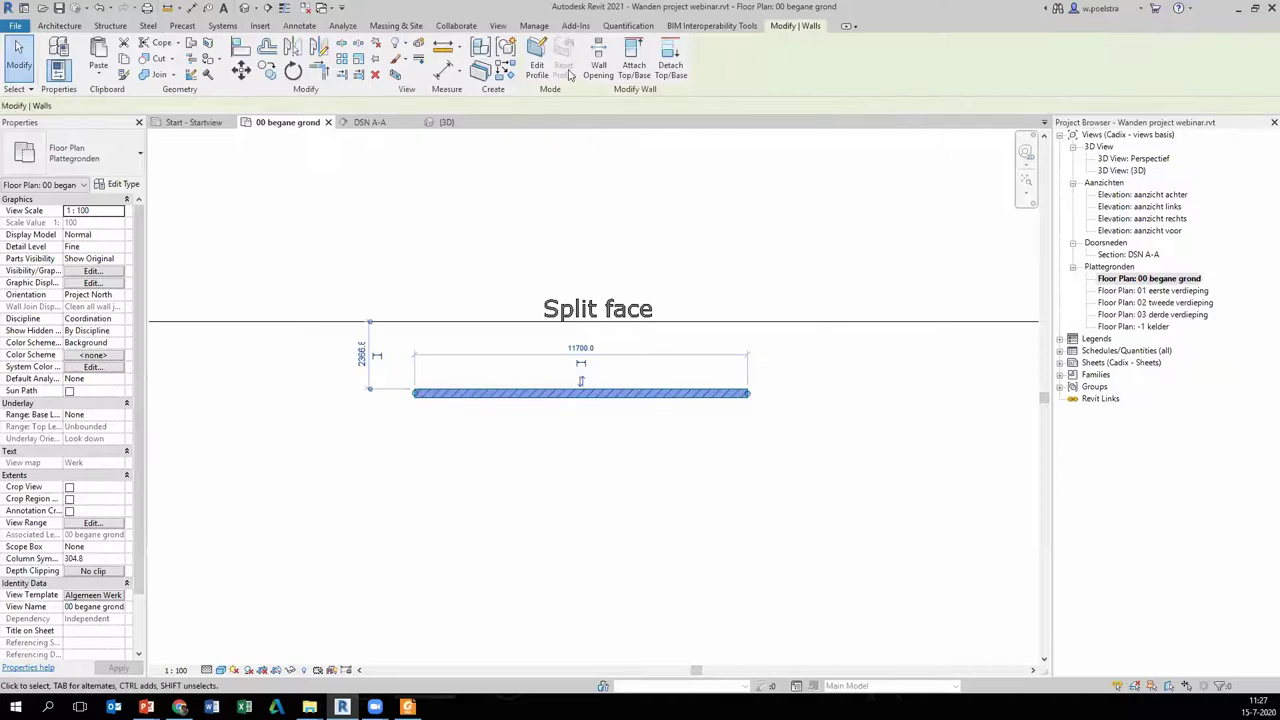
left_click(396, 75)
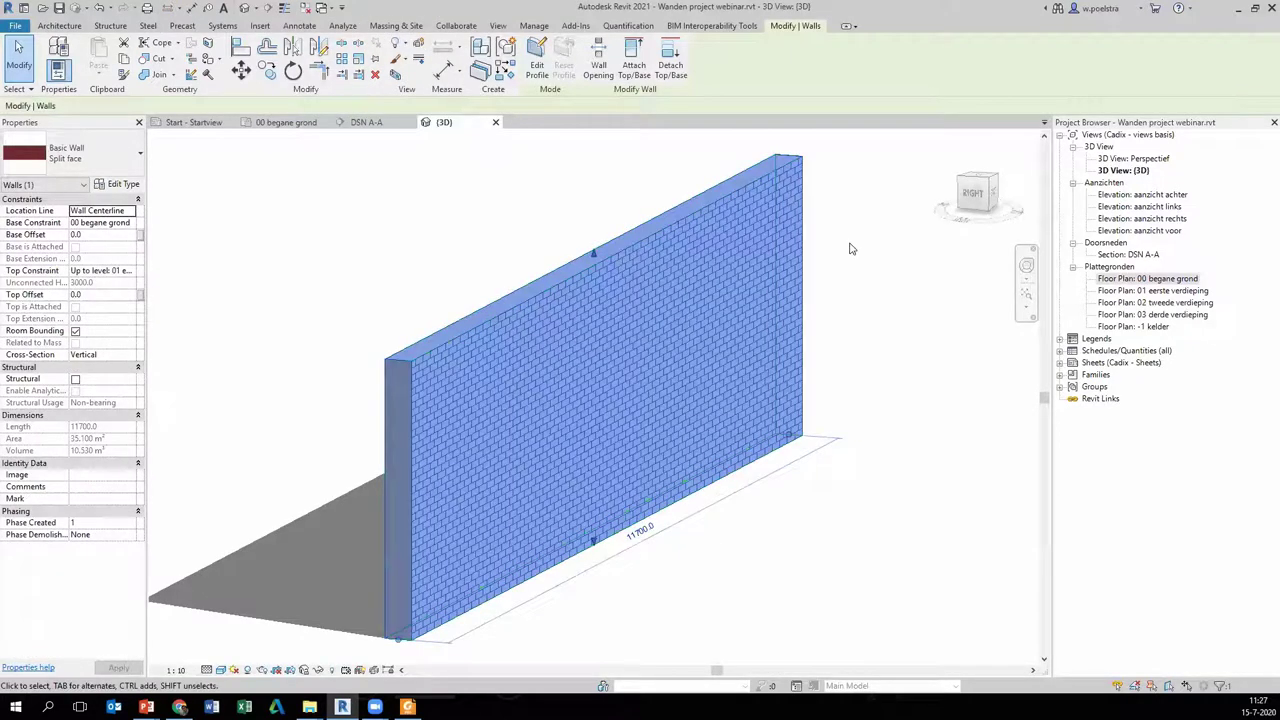
left_click(902, 378)
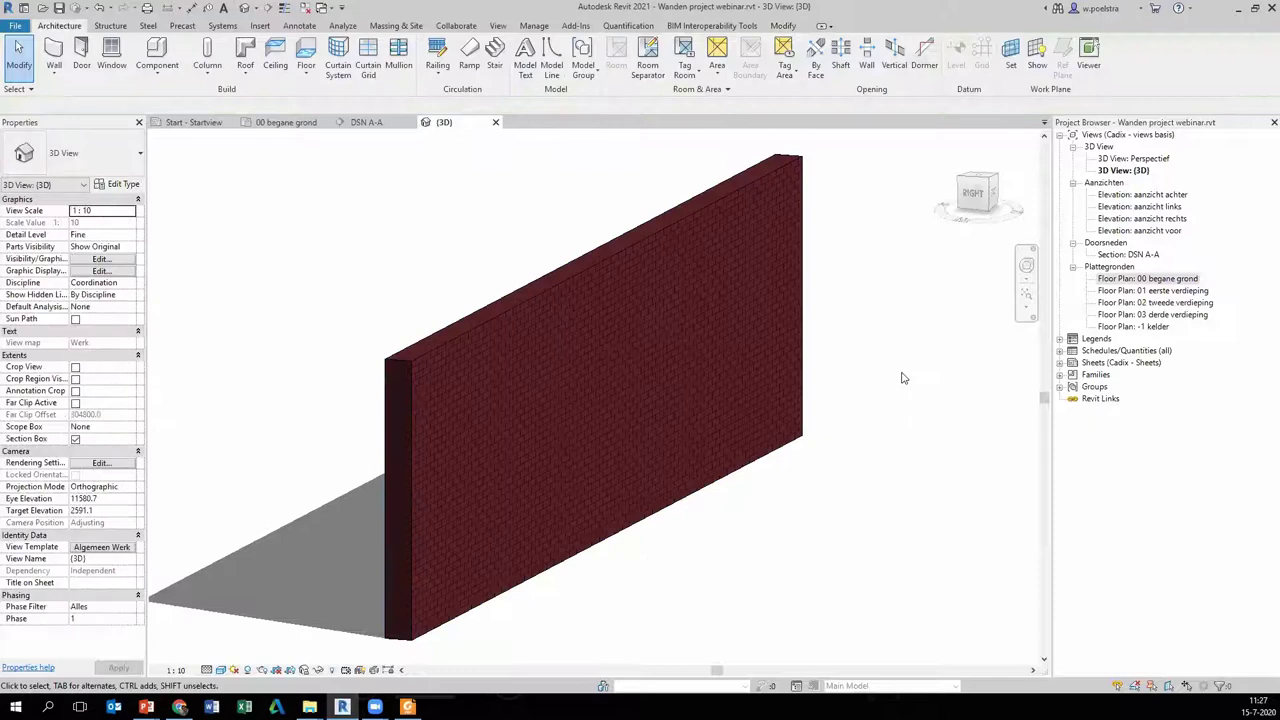
- Start Split Face from the Modify tab and pick the brick wall's front face
left_click(783, 26)
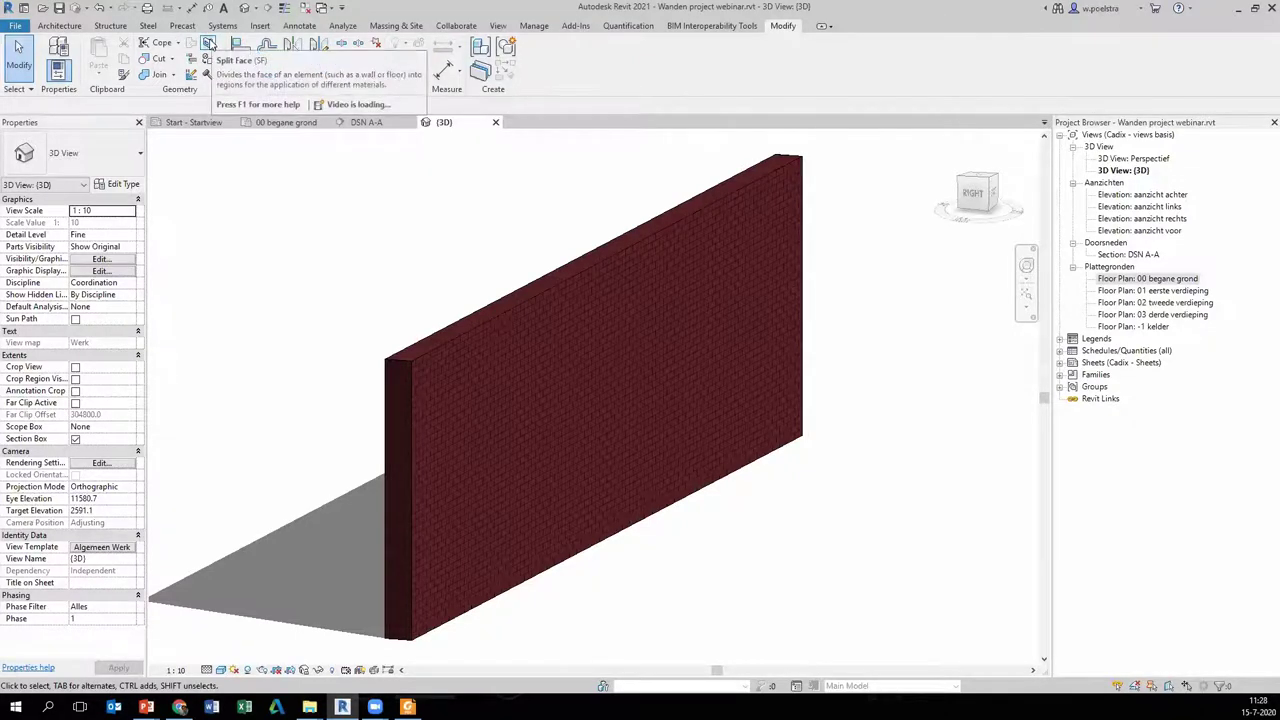
left_click(208, 44)
scroll(856, 273, "up", 1)
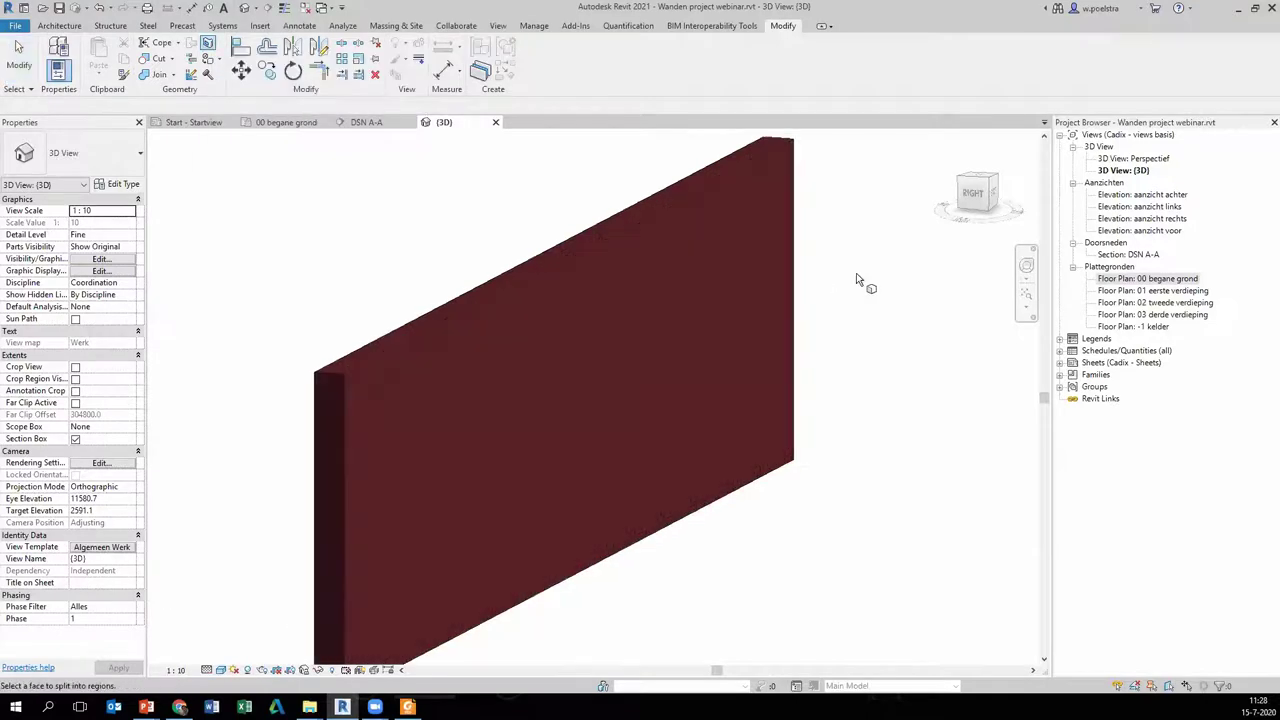
scroll(856, 273, "down", 2)
scroll(869, 334, "up", 1)
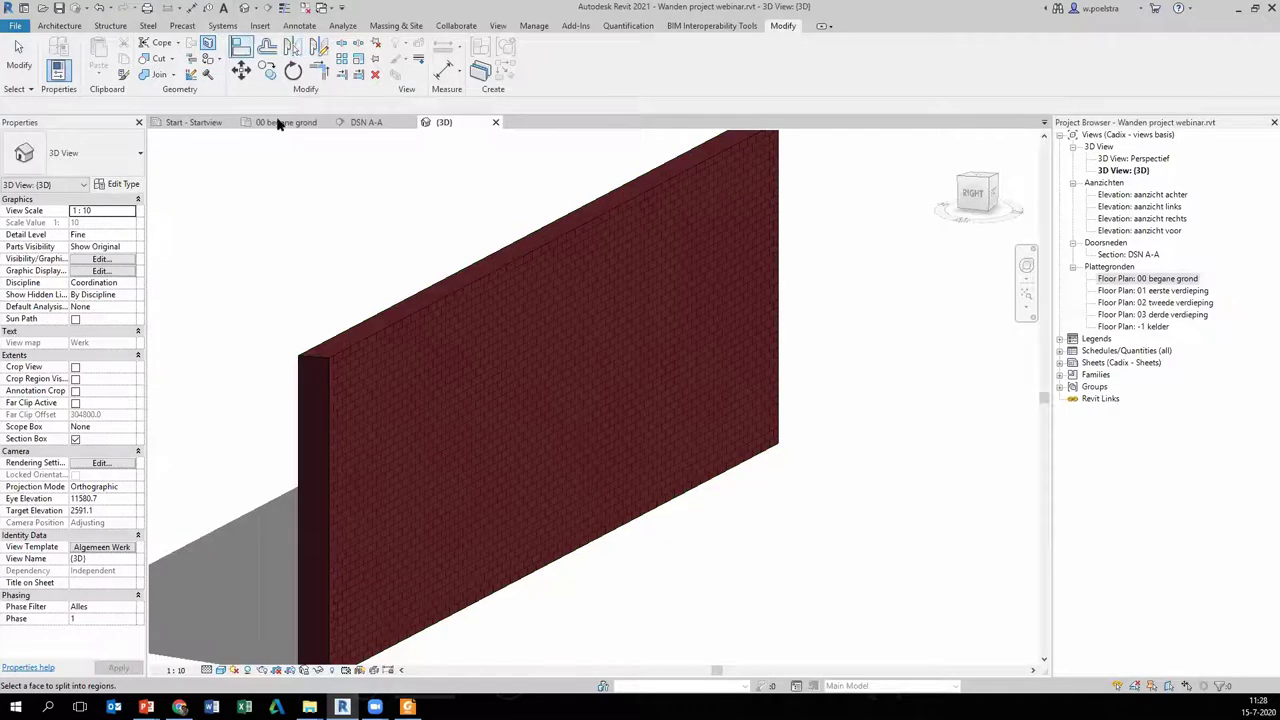
left_click(483, 385)
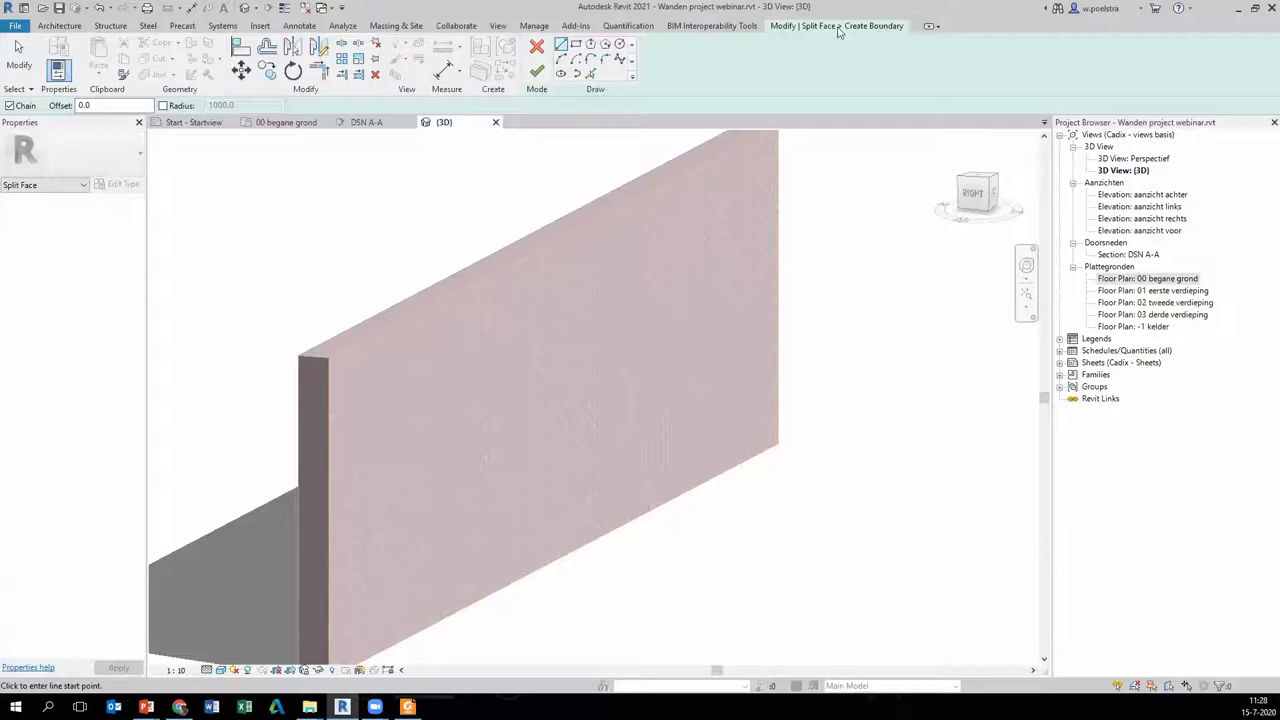
- Sketch a 4000 by 225 rectangle on the face and finish the edit
left_click(576, 45)
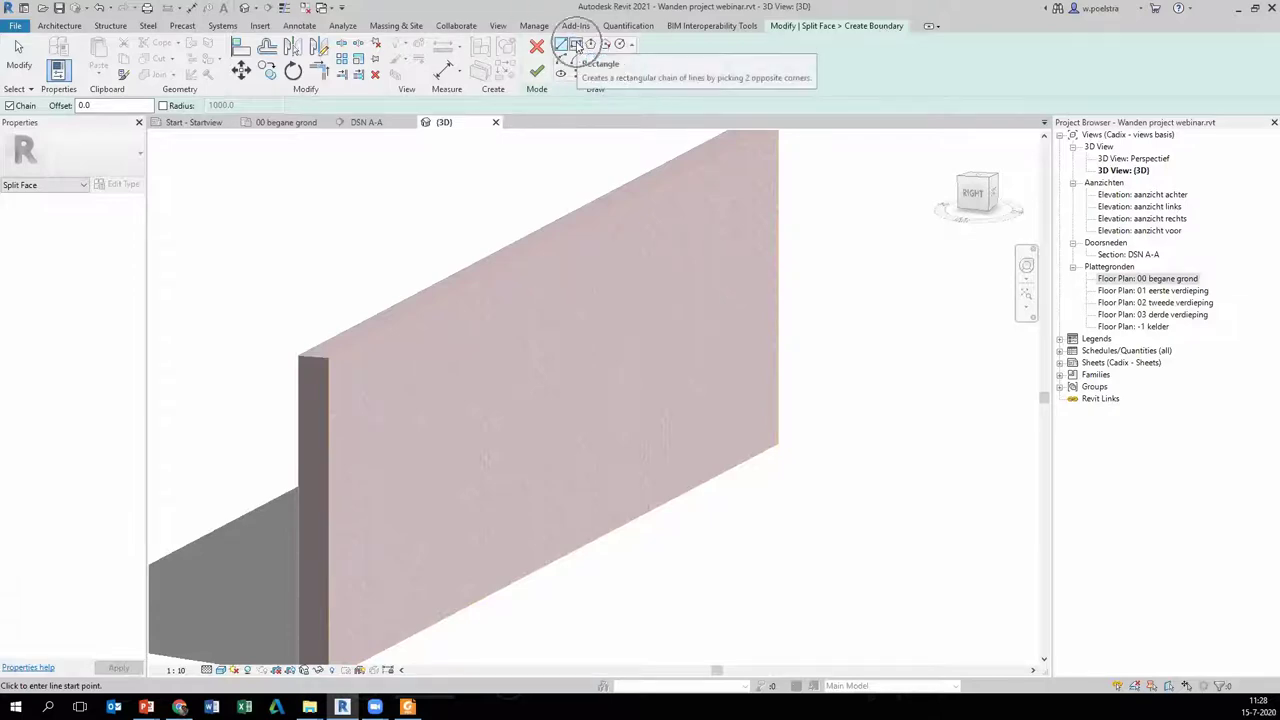
left_click(576, 45)
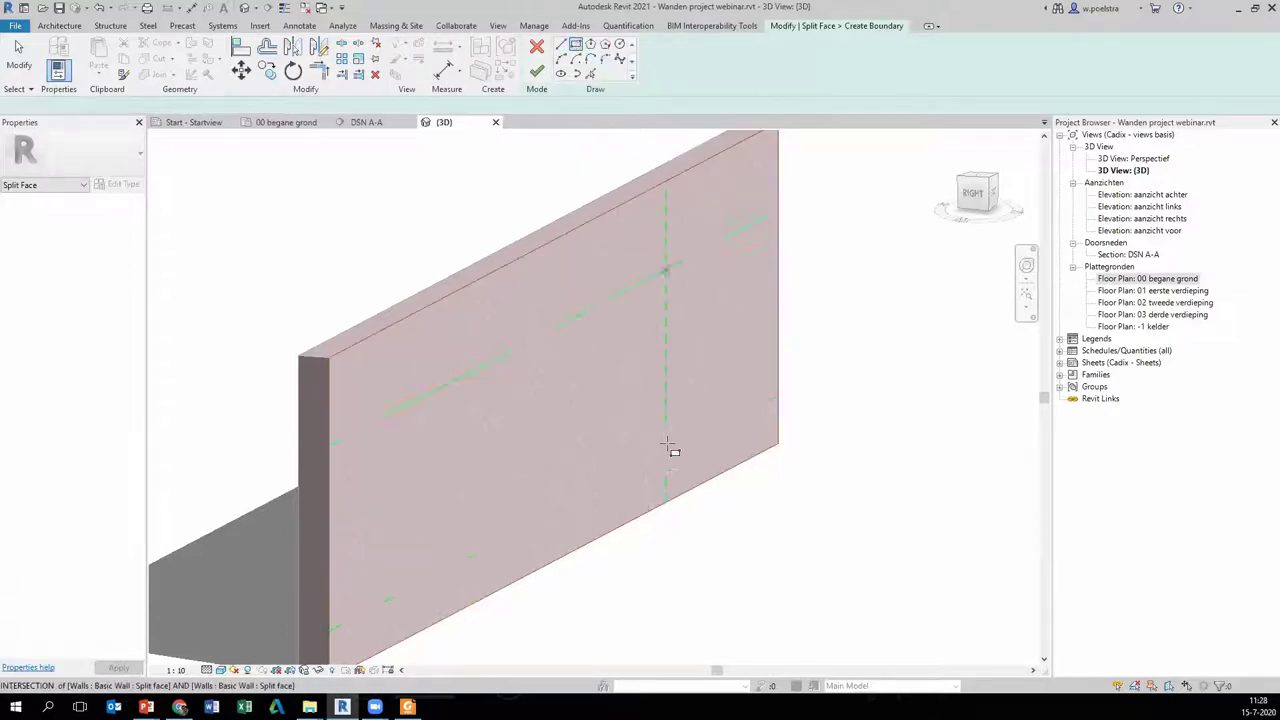
scroll(493, 362, "up", 2)
scroll(497, 363, "up", 2)
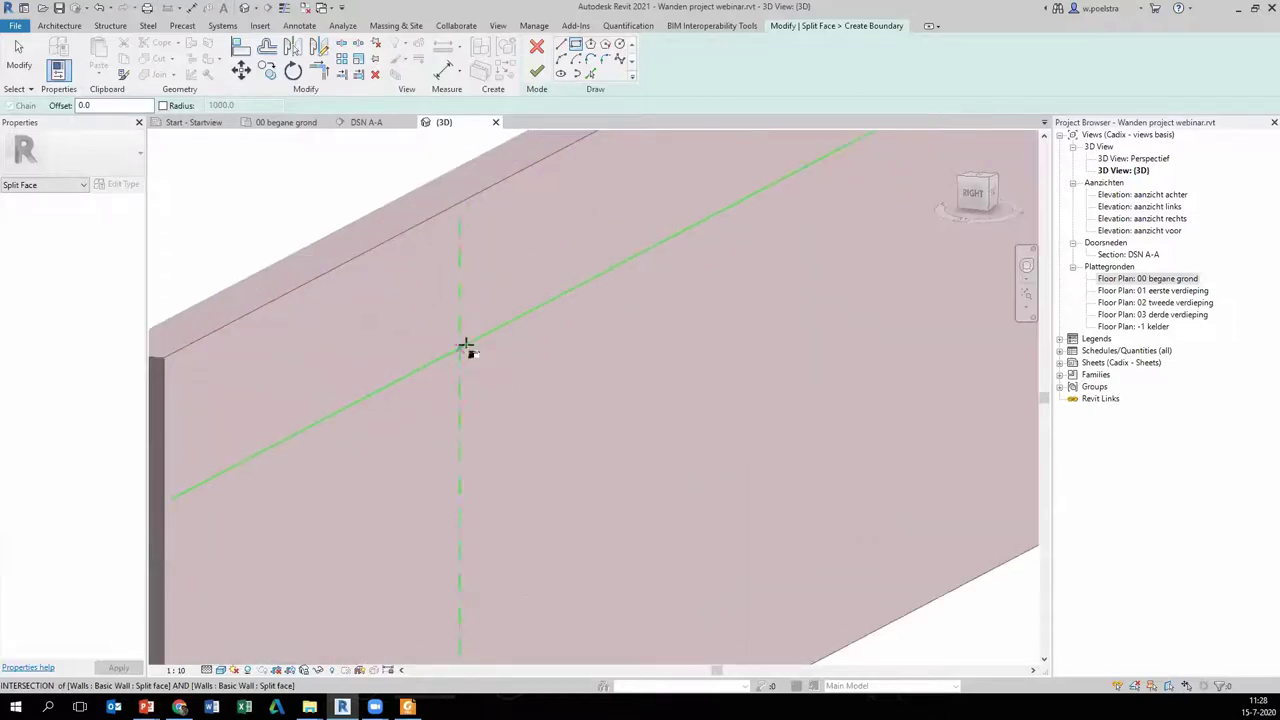
scroll(476, 344, "down", 2)
scroll(476, 344, "down", 1)
scroll(477, 346, "up", 3)
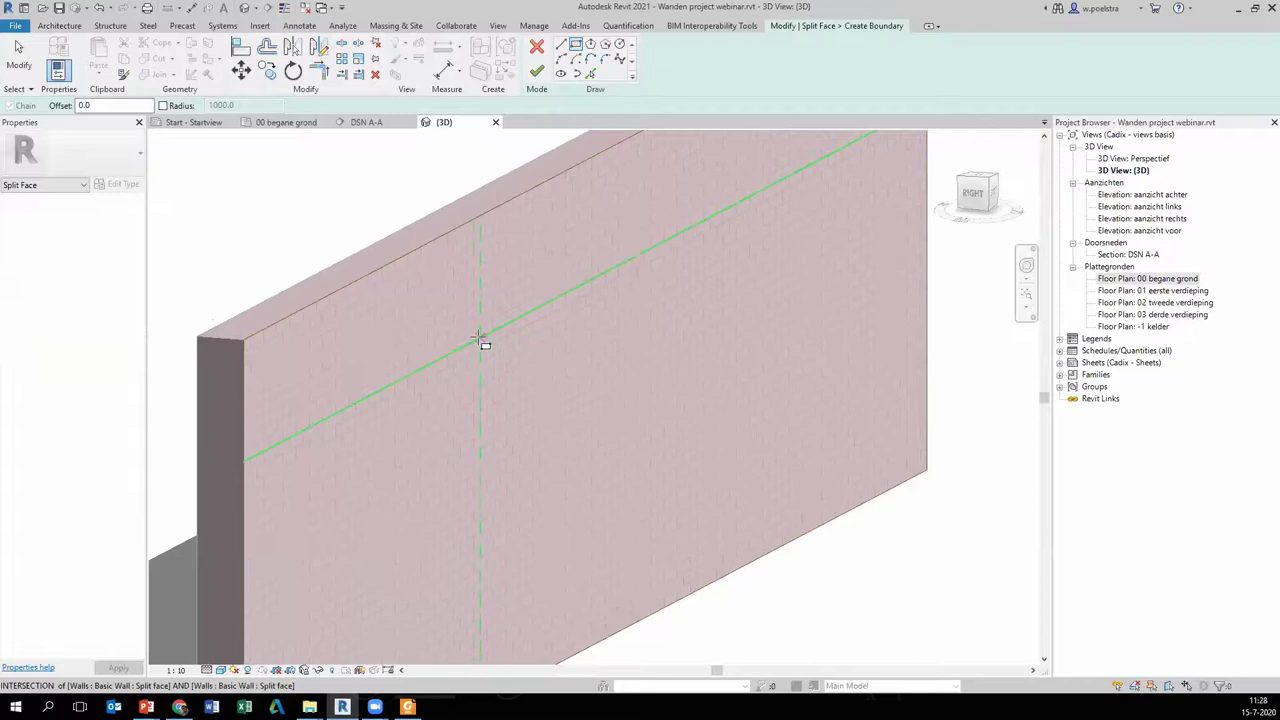
left_click(482, 344)
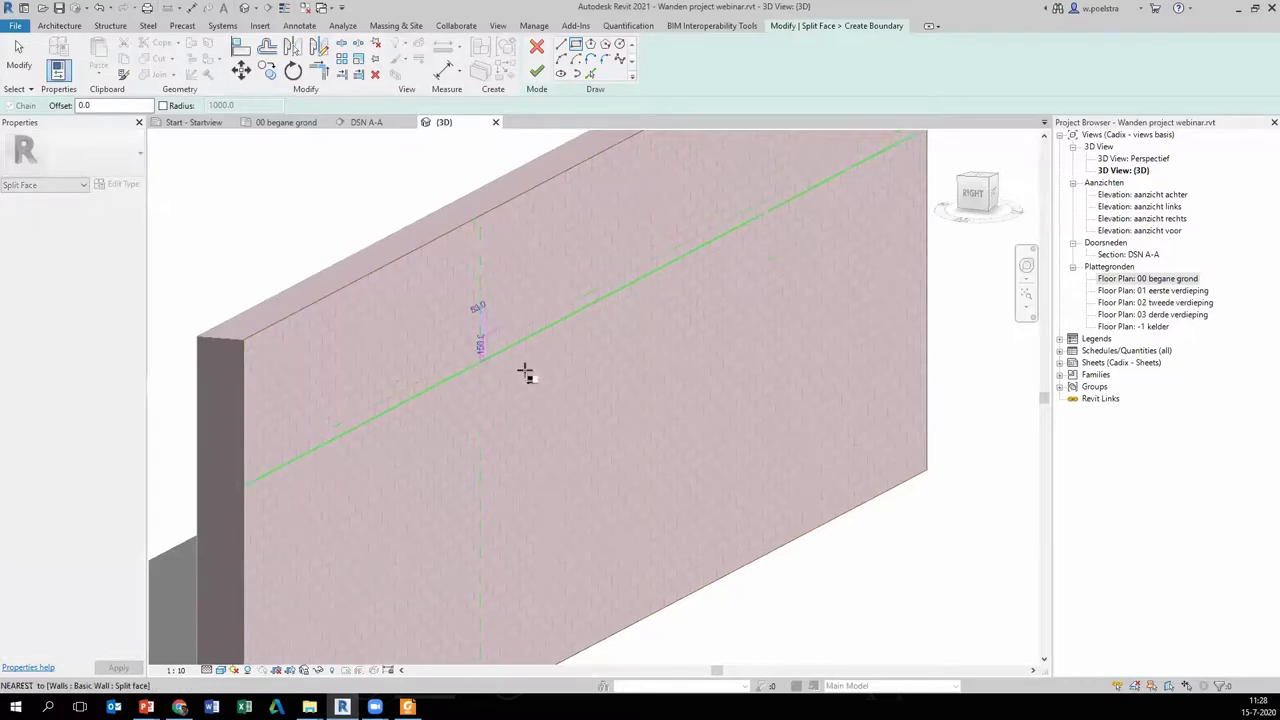
left_click(760, 230)
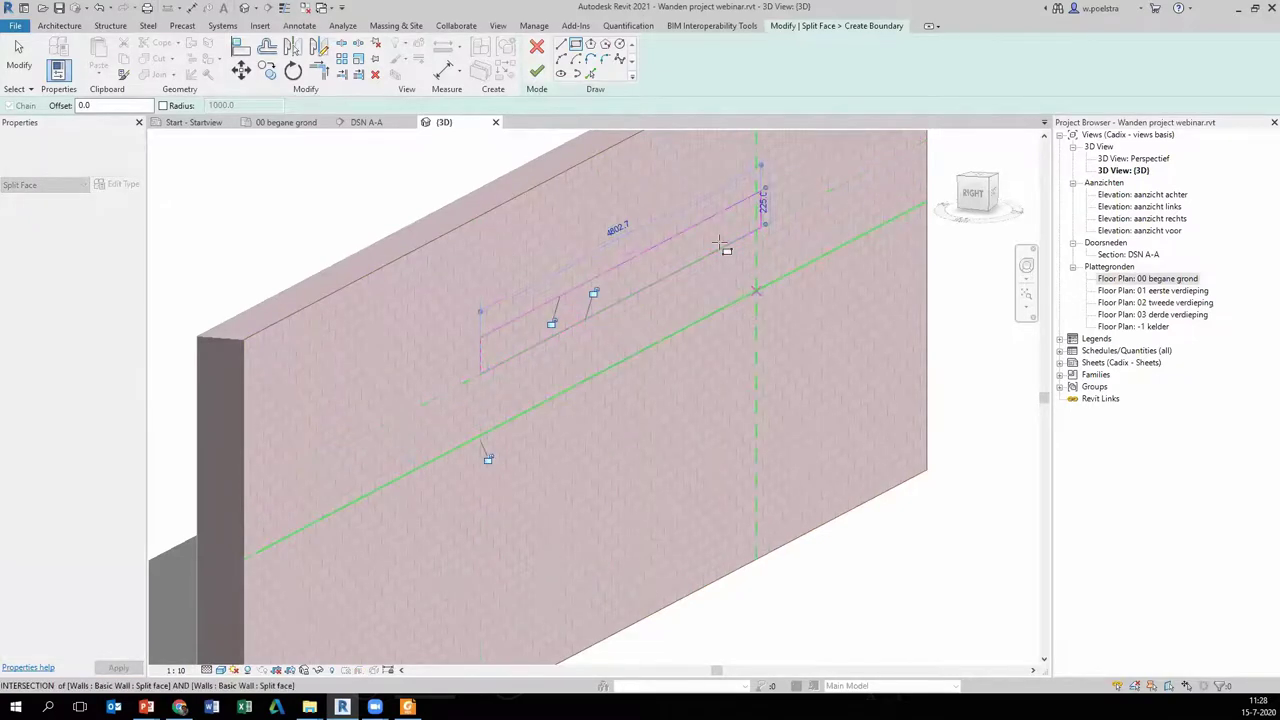
left_click(606, 227)
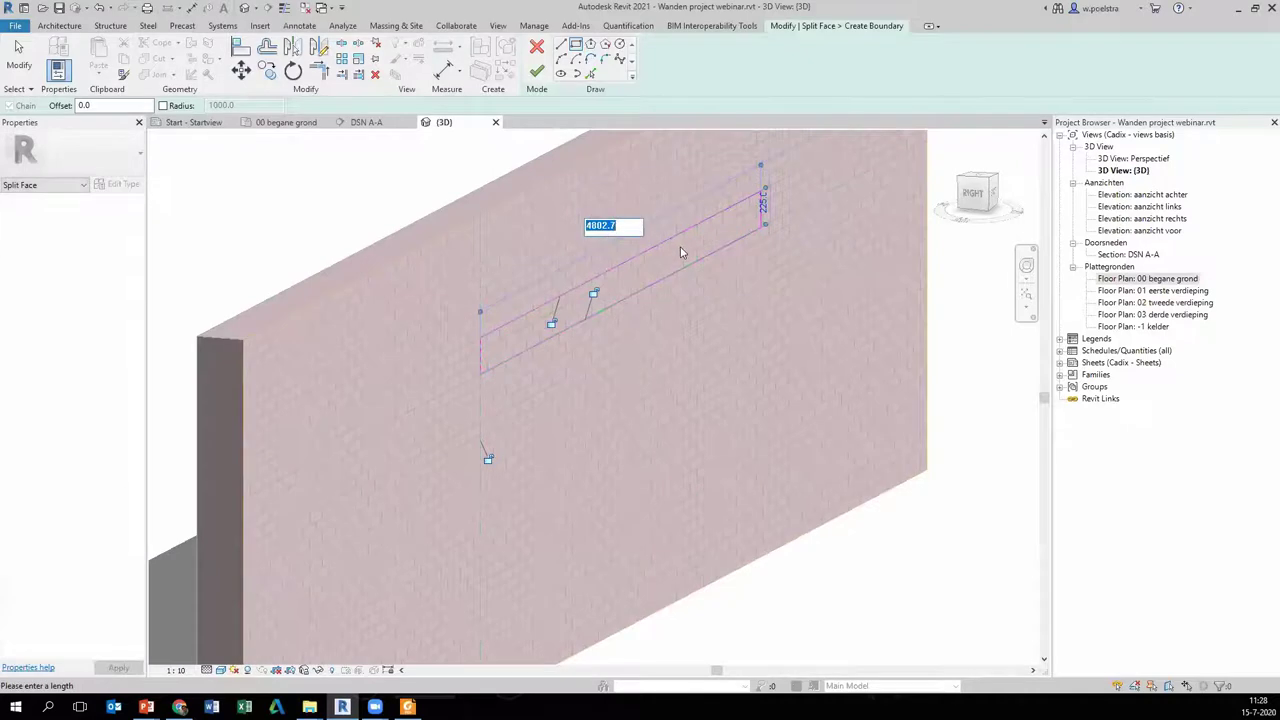
type("4000")
key("Return")
left_click(716, 236)
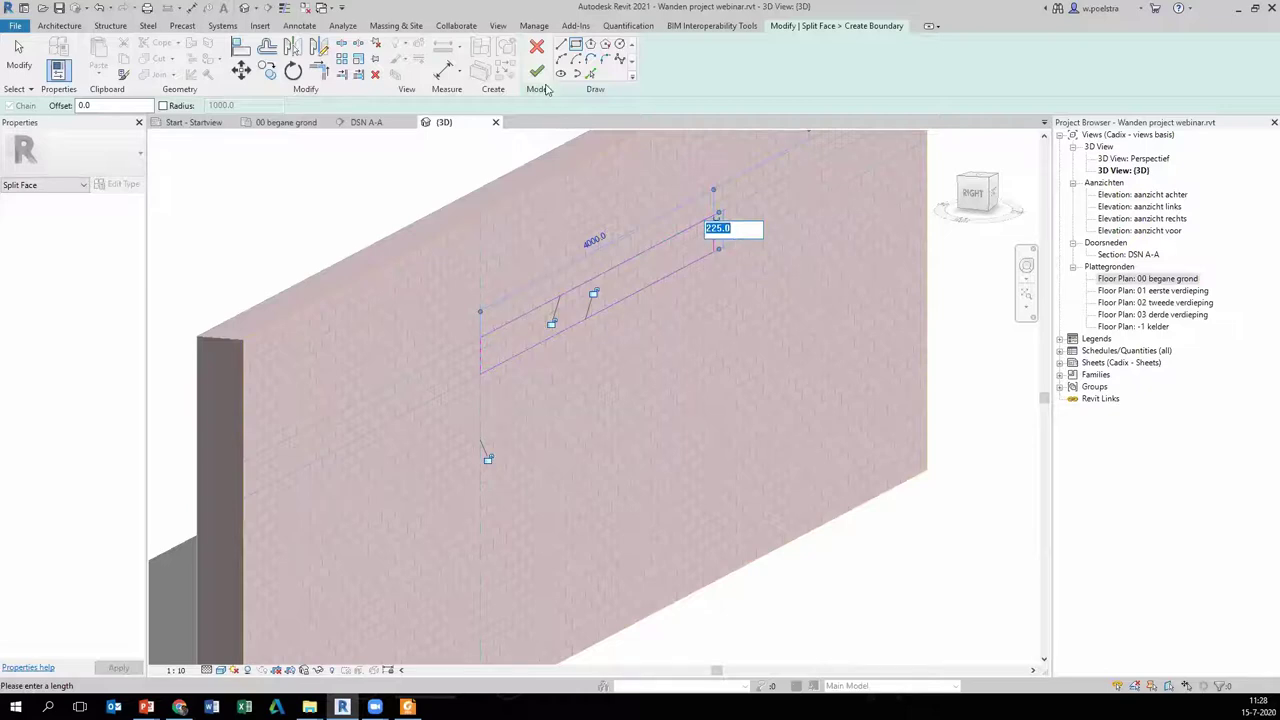
left_click(537, 72)
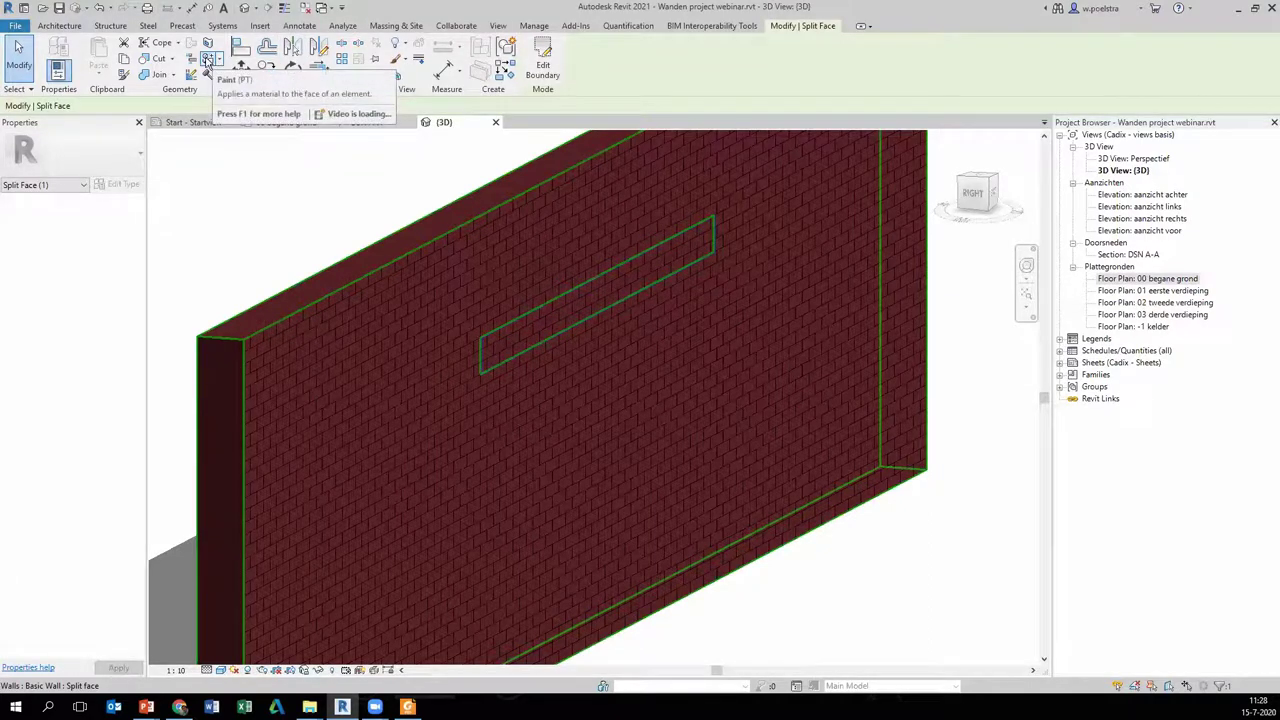
- Start the Paint tool and choose the Rollaag material
left_click(207, 61)
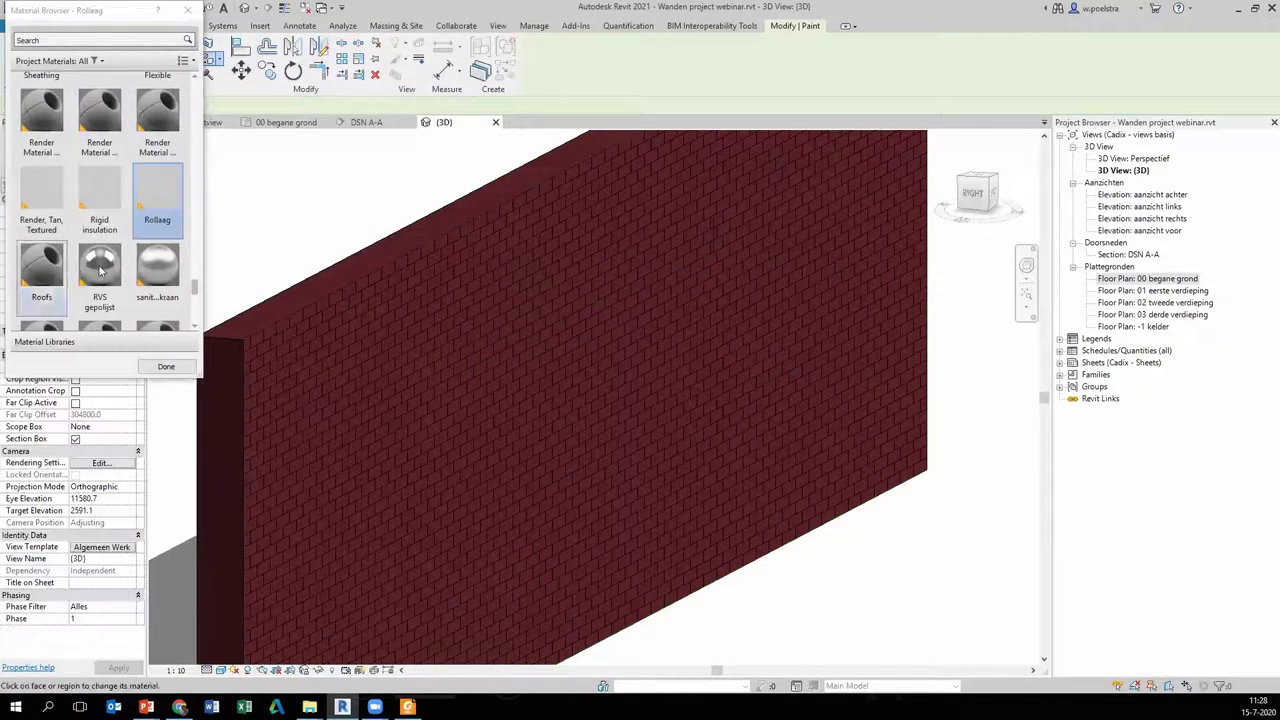
left_click_drag(128, 12, 248, 19)
scroll(250, 224, "up", 3)
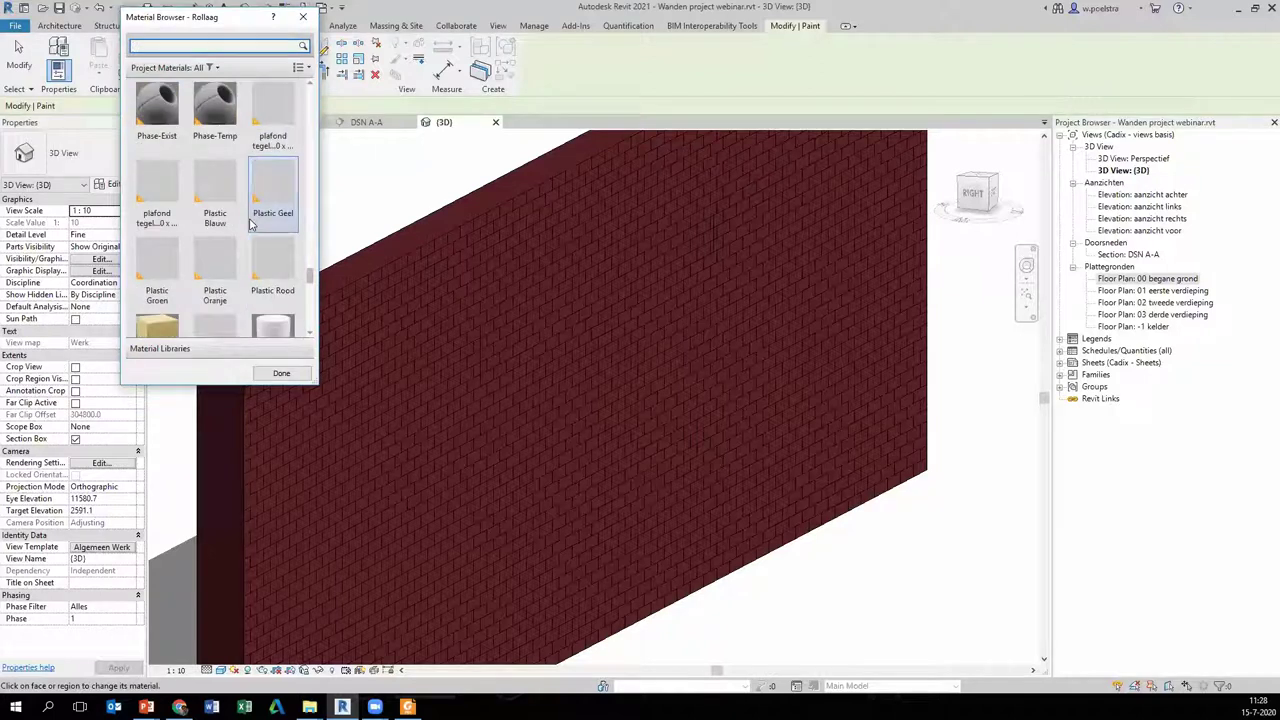
left_click(208, 46)
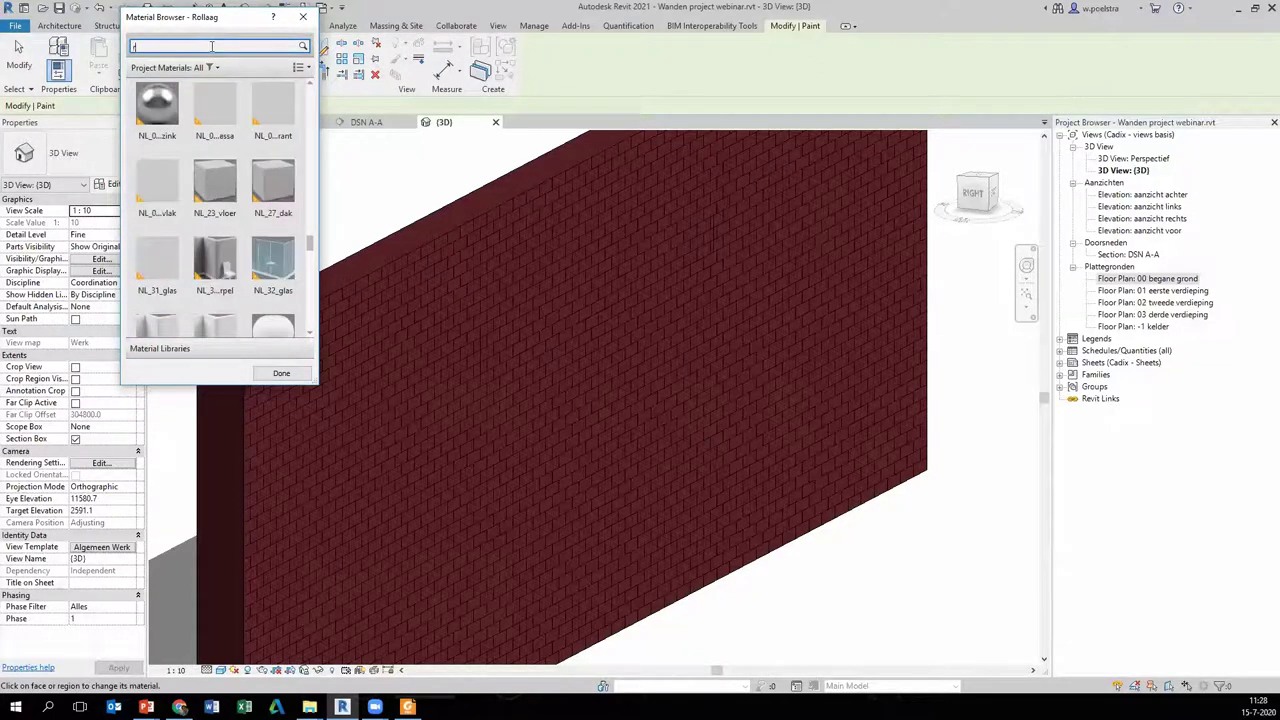
type("roll")
left_click(180, 136)
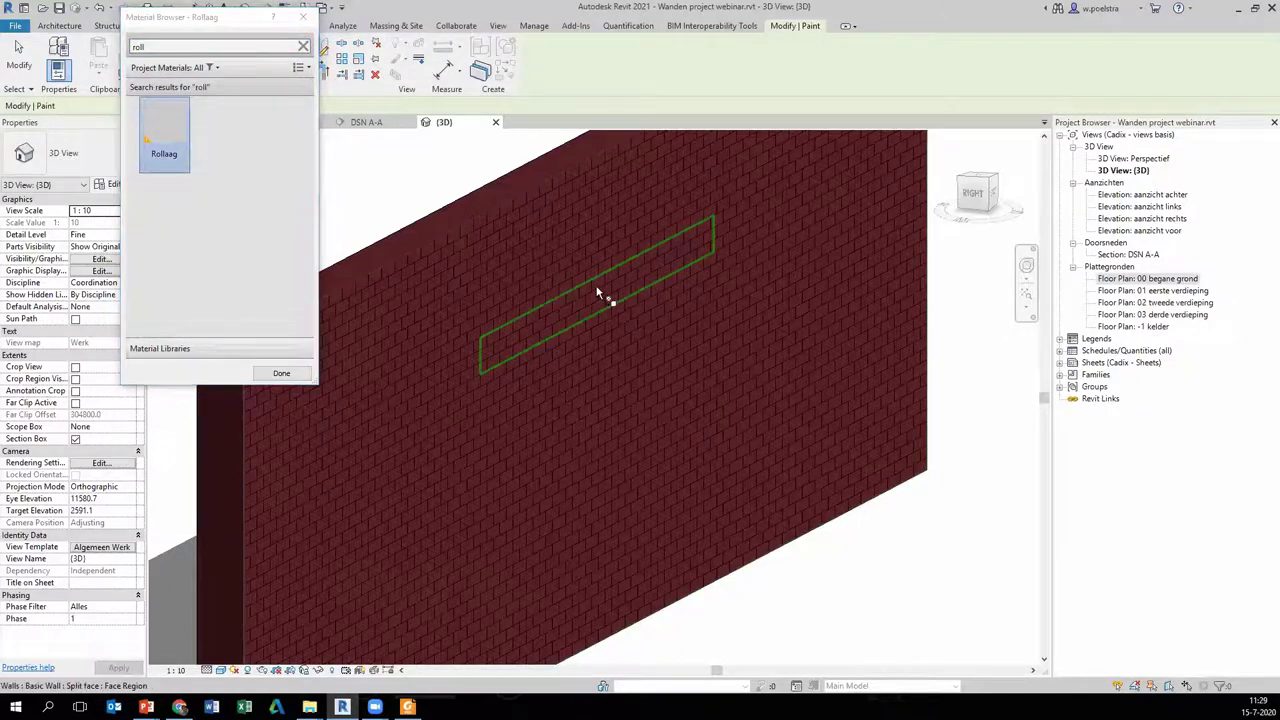
- Paint the split region with Rollaag and exit painting
left_click(598, 291)
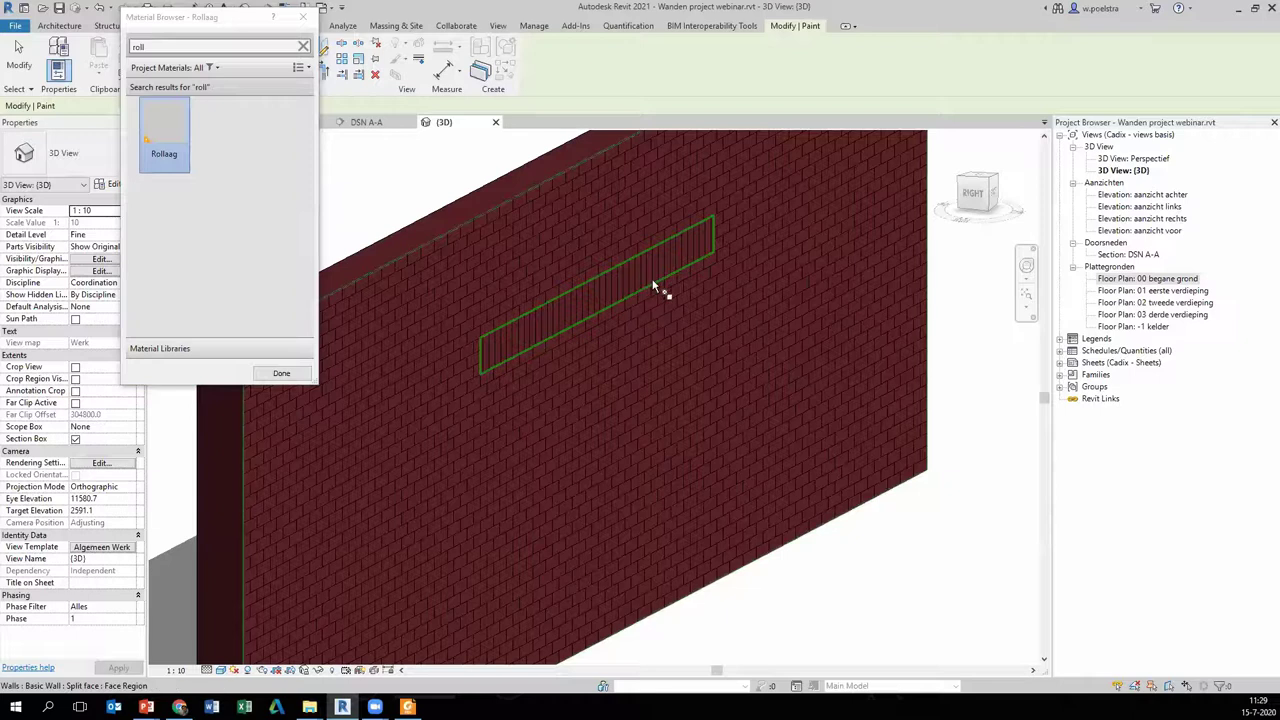
scroll(655, 287, "up", 2)
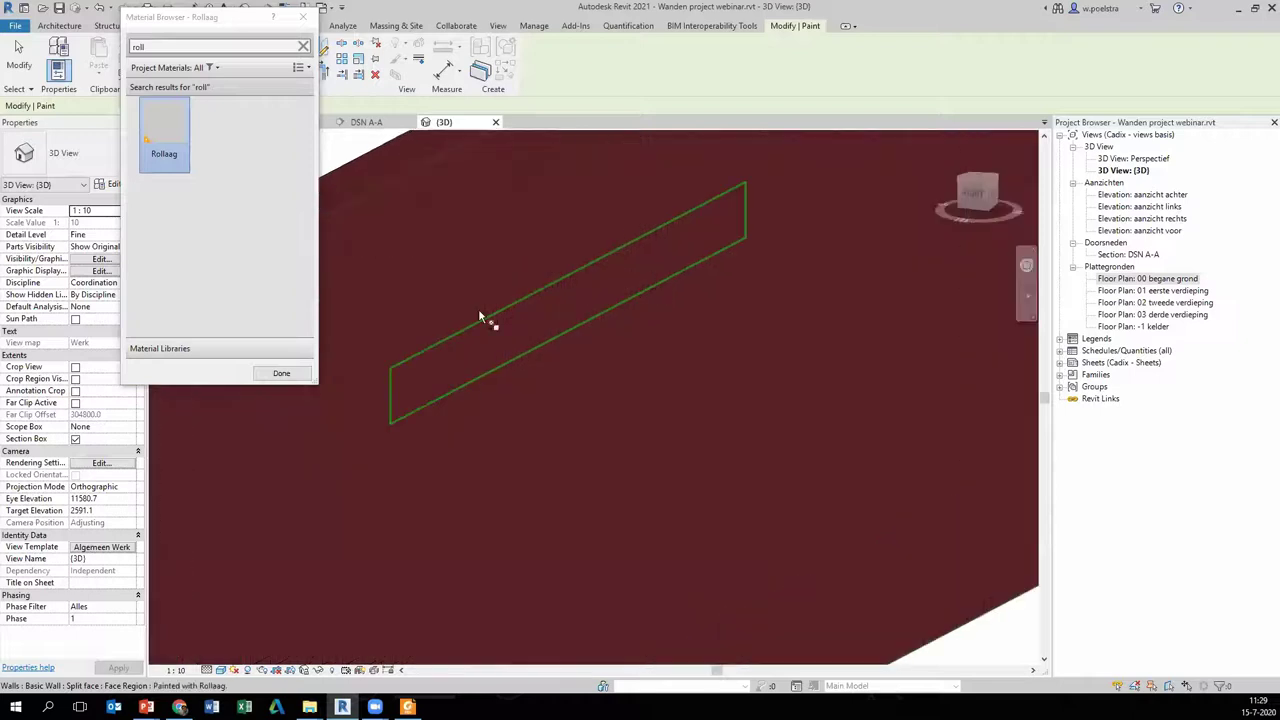
left_click(282, 373)
key("Escape")
scroll(600, 300, "down", 3)
scroll(613, 259, "up", 2)
scroll(654, 439, "up", 2)
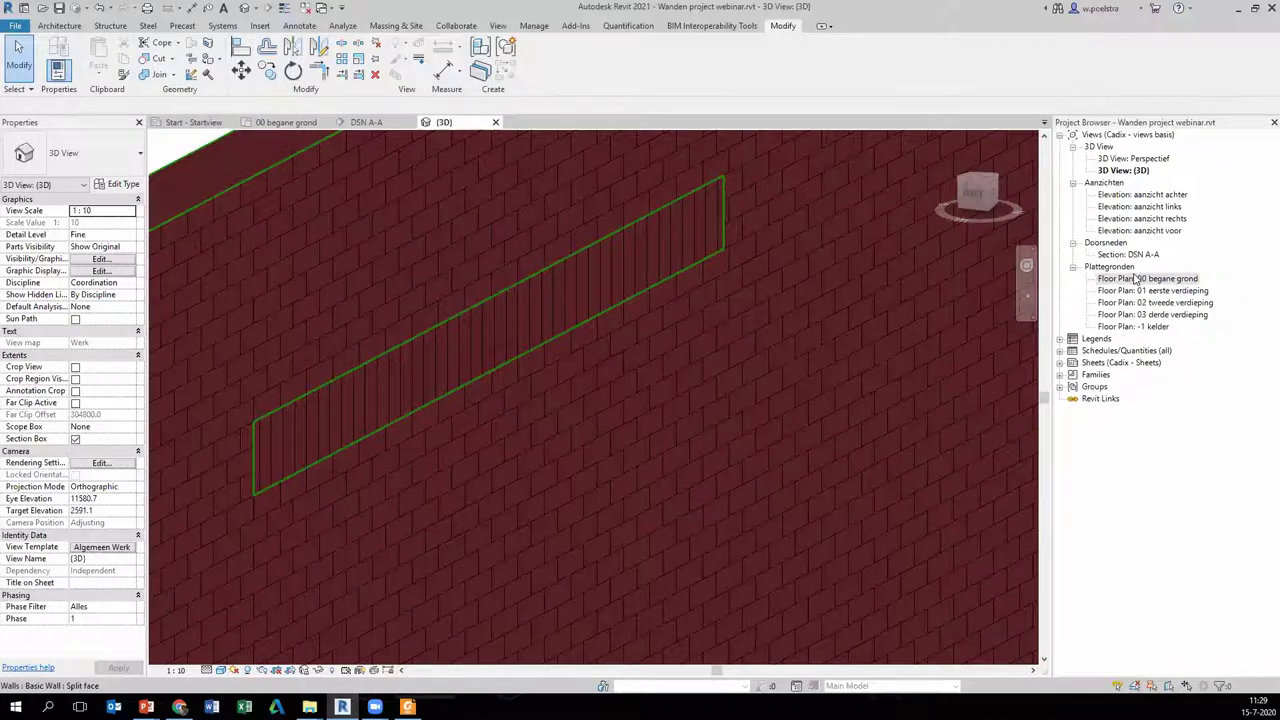
- Open floor plan 00 begane grond and pan to the Gestapelde wanden walls
double_click(1136, 279)
scroll(703, 402, "down", 3)
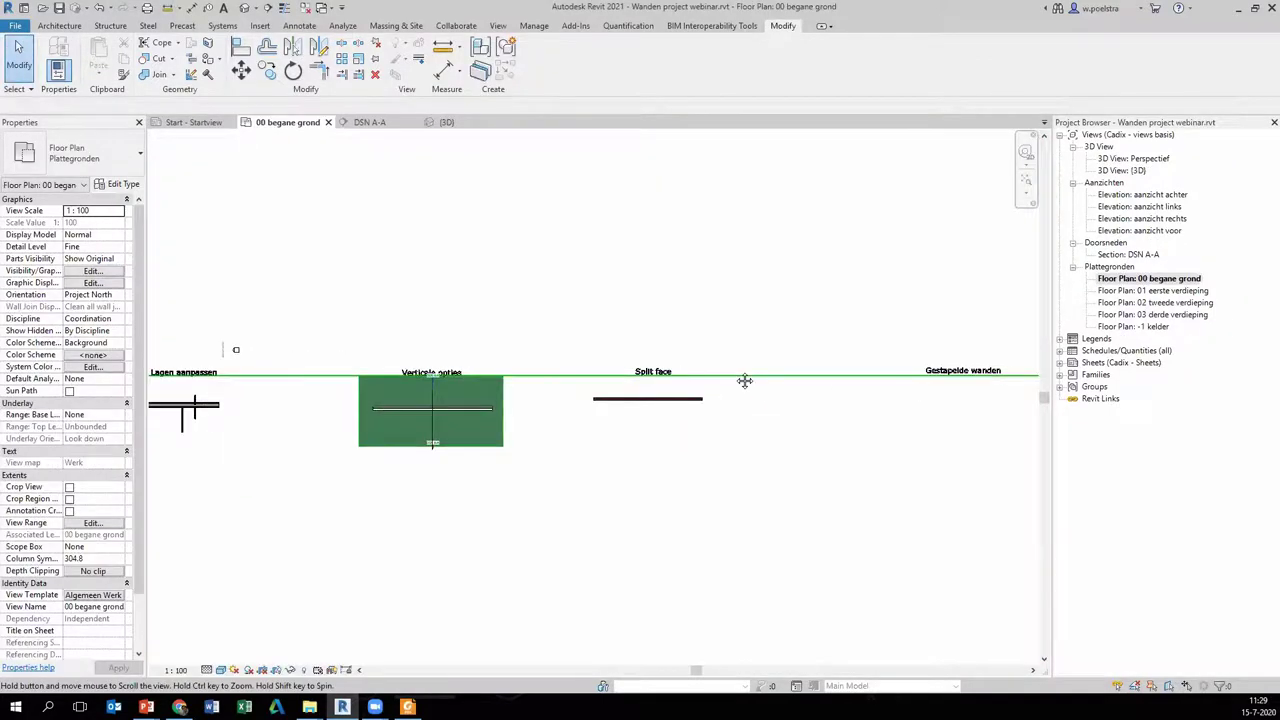
middle_click_drag(743, 380, 617, 379)
scroll(640, 378, "up", 3)
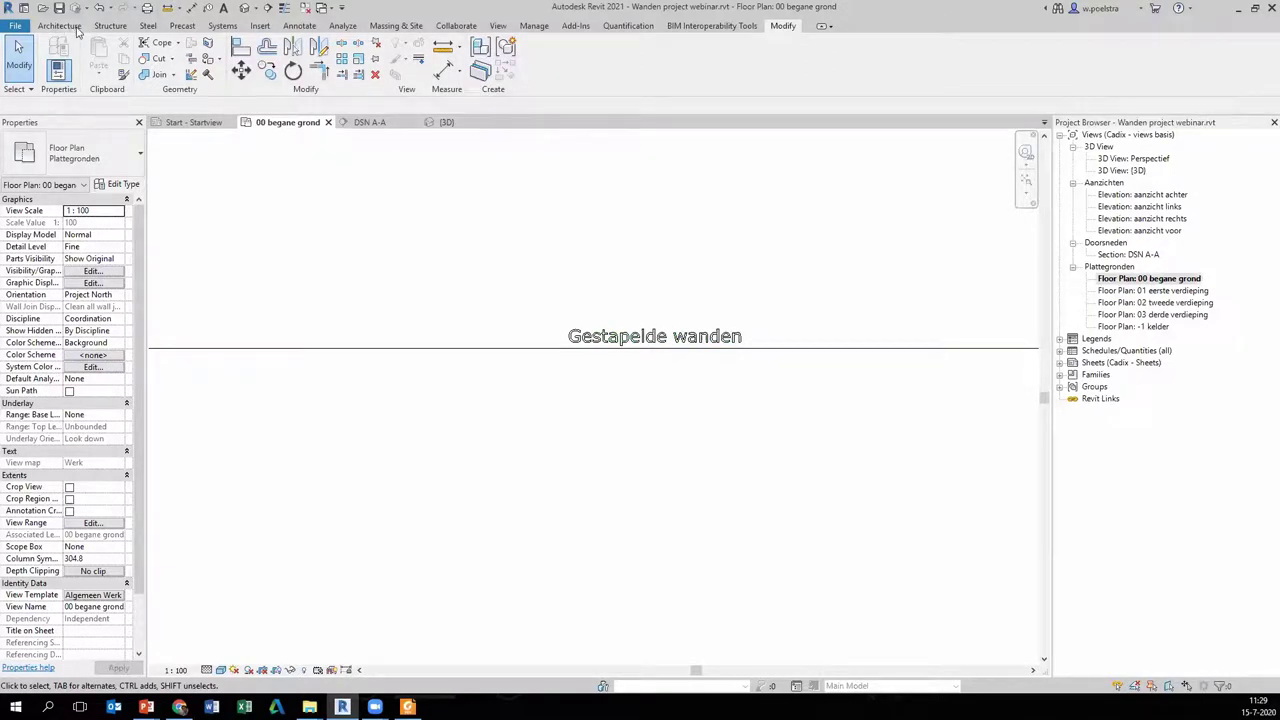
- Start a wall via Recent Commands using the Stacked Wall type Stapelwand webinar 0
right_click(282, 269)
mouse_move(339, 306)
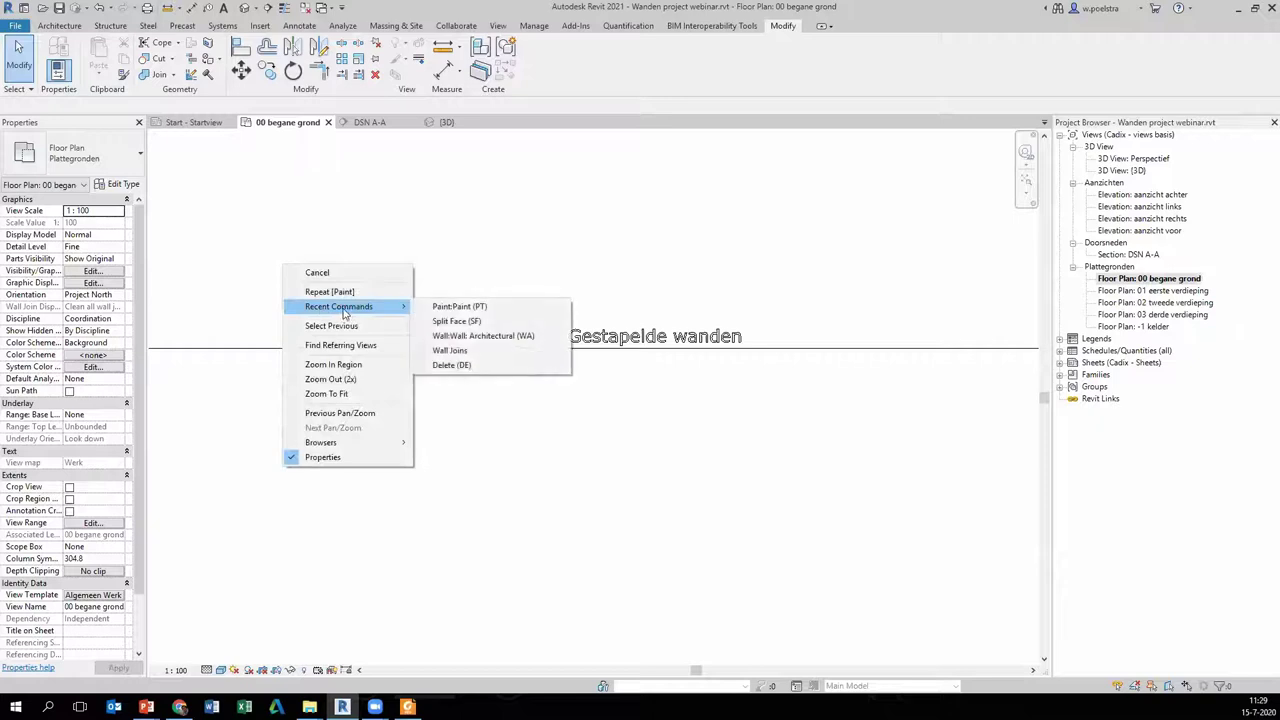
left_click(503, 340)
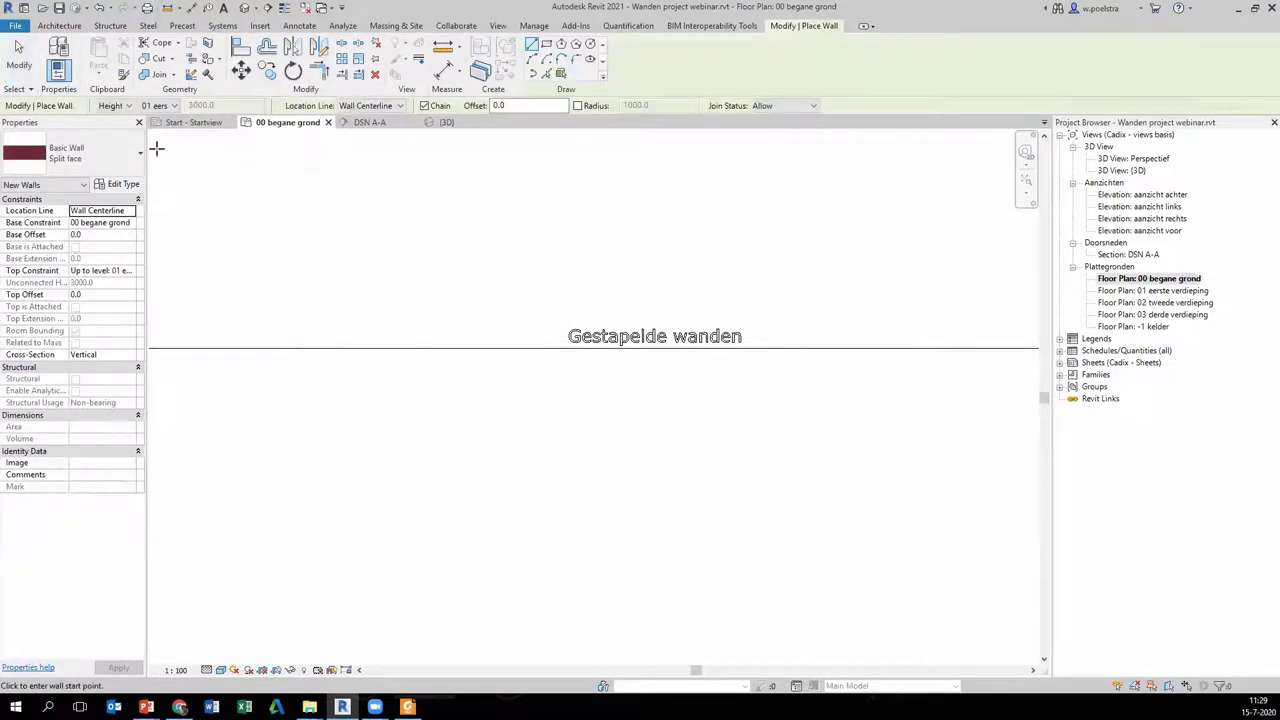
left_click(86, 152)
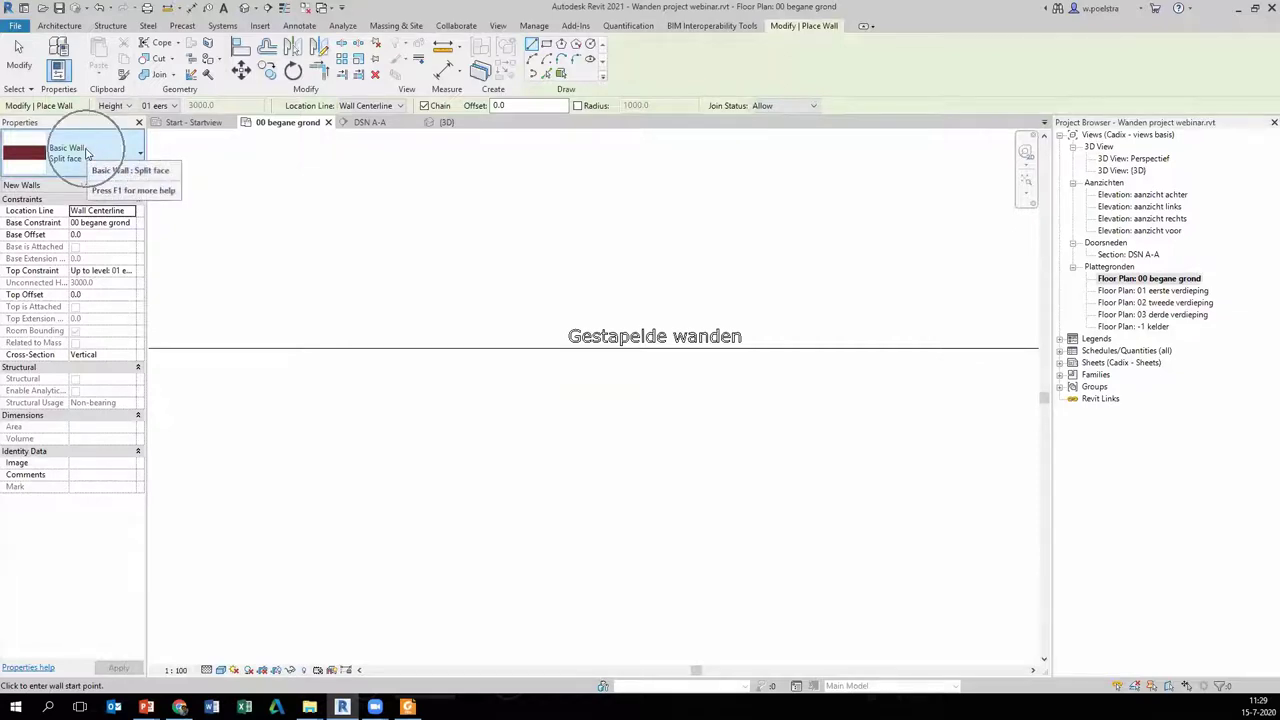
scroll(133, 385, "down", 5)
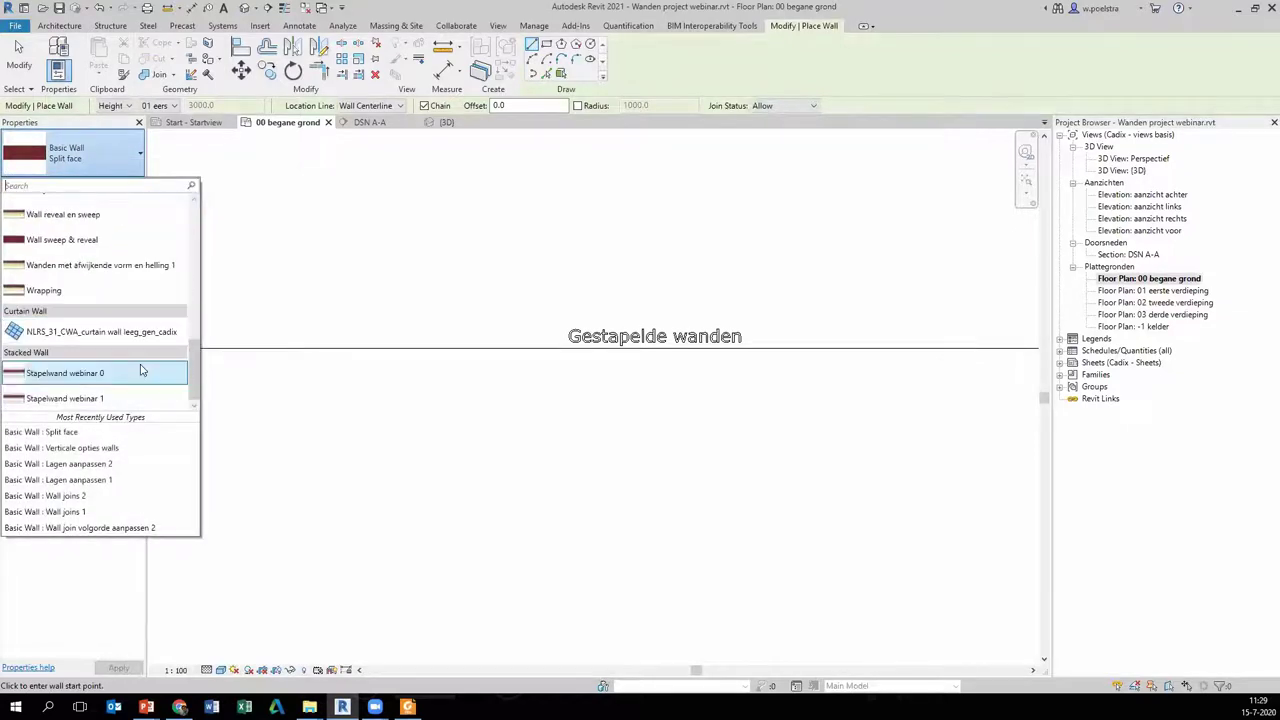
mouse_move(65, 373)
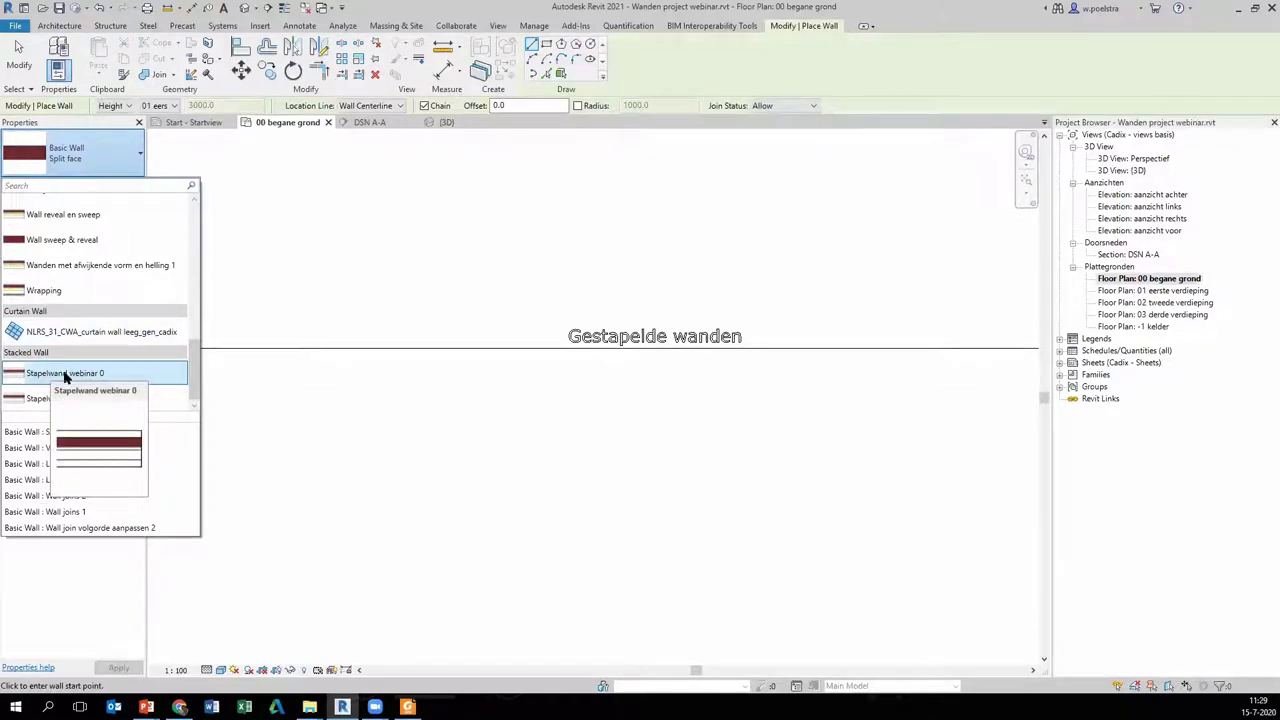
left_click(64, 374)
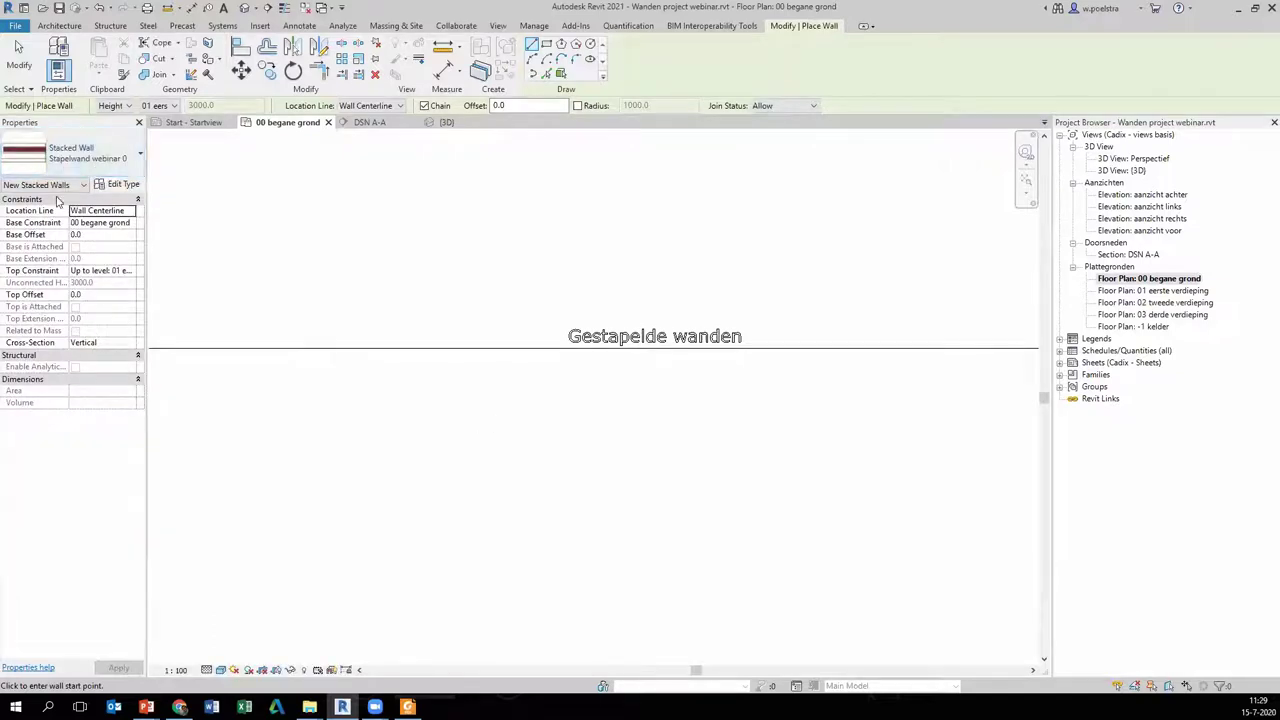
left_click(114, 188)
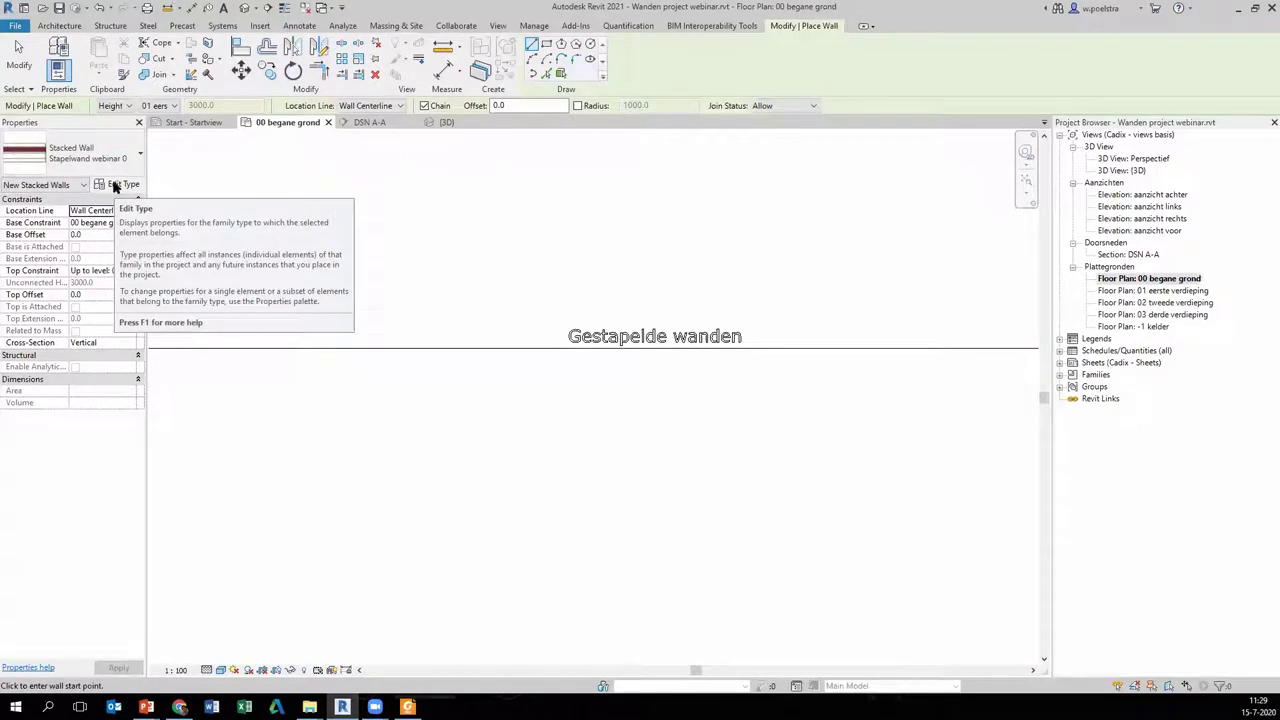
- Duplicate the stacked wall type as 'Stapelwand webinar 2' and open its Structure assembly
left_click(114, 188)
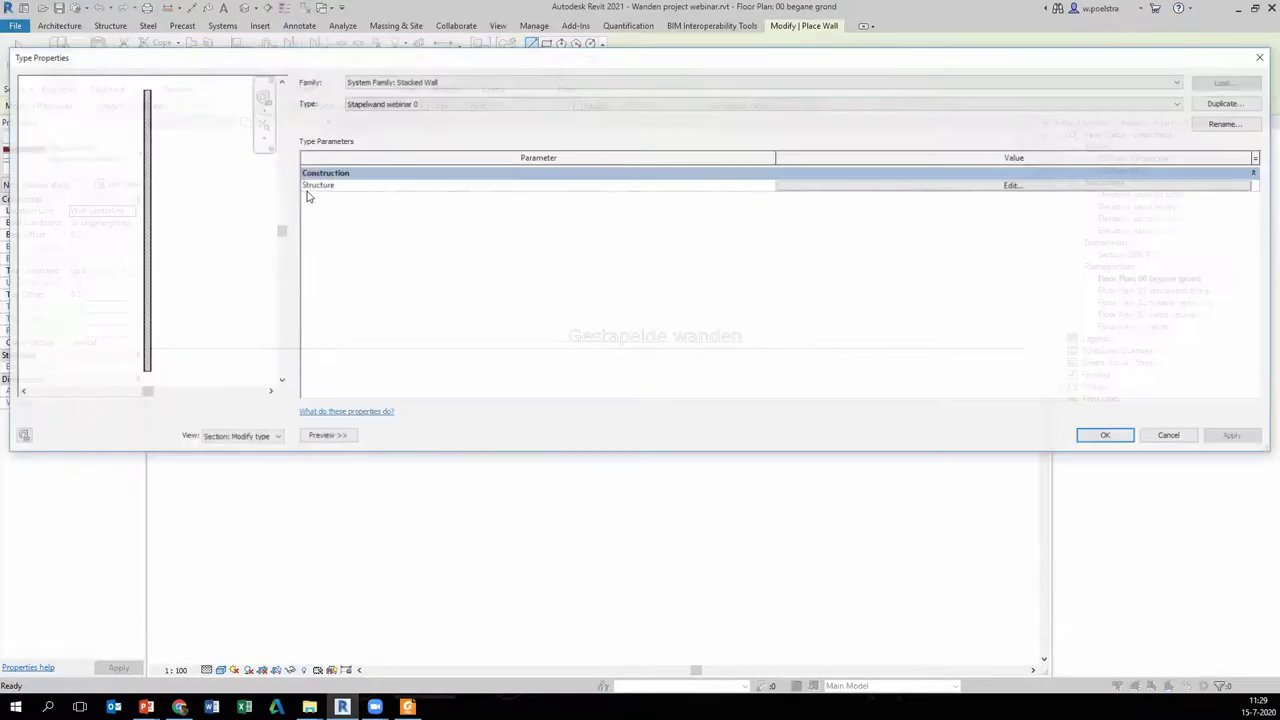
left_click(1222, 106)
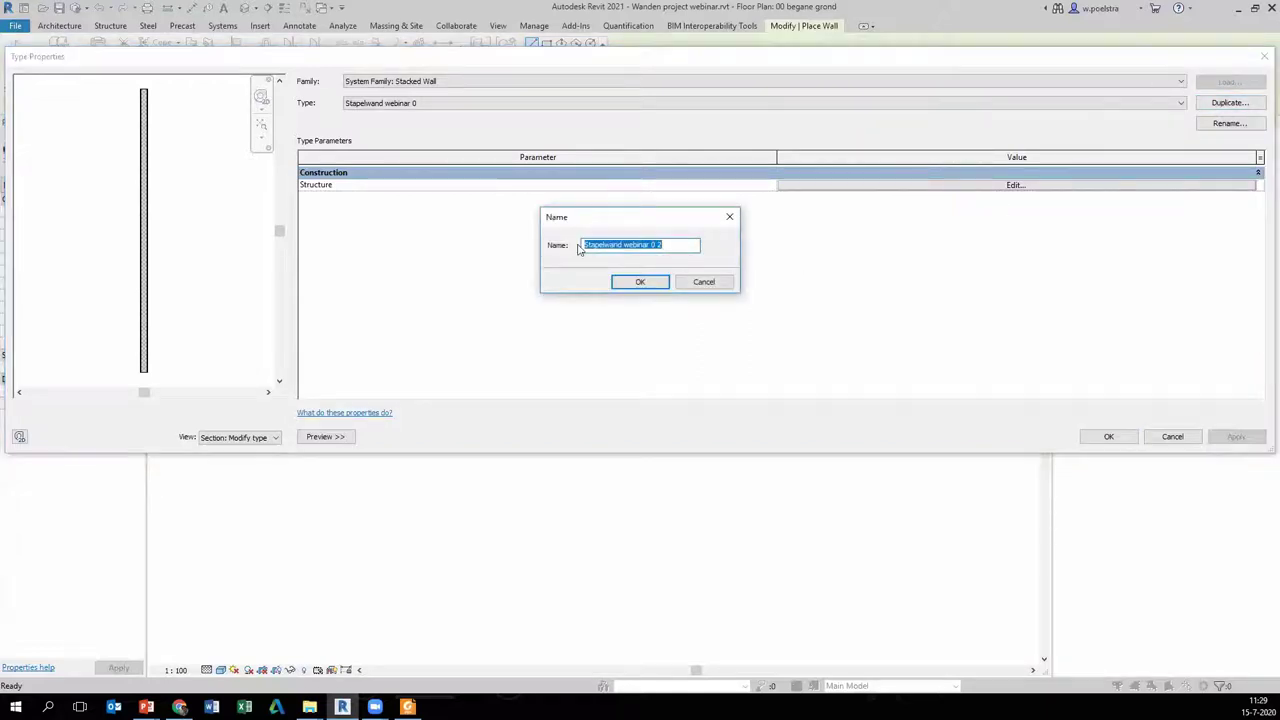
left_click(664, 244)
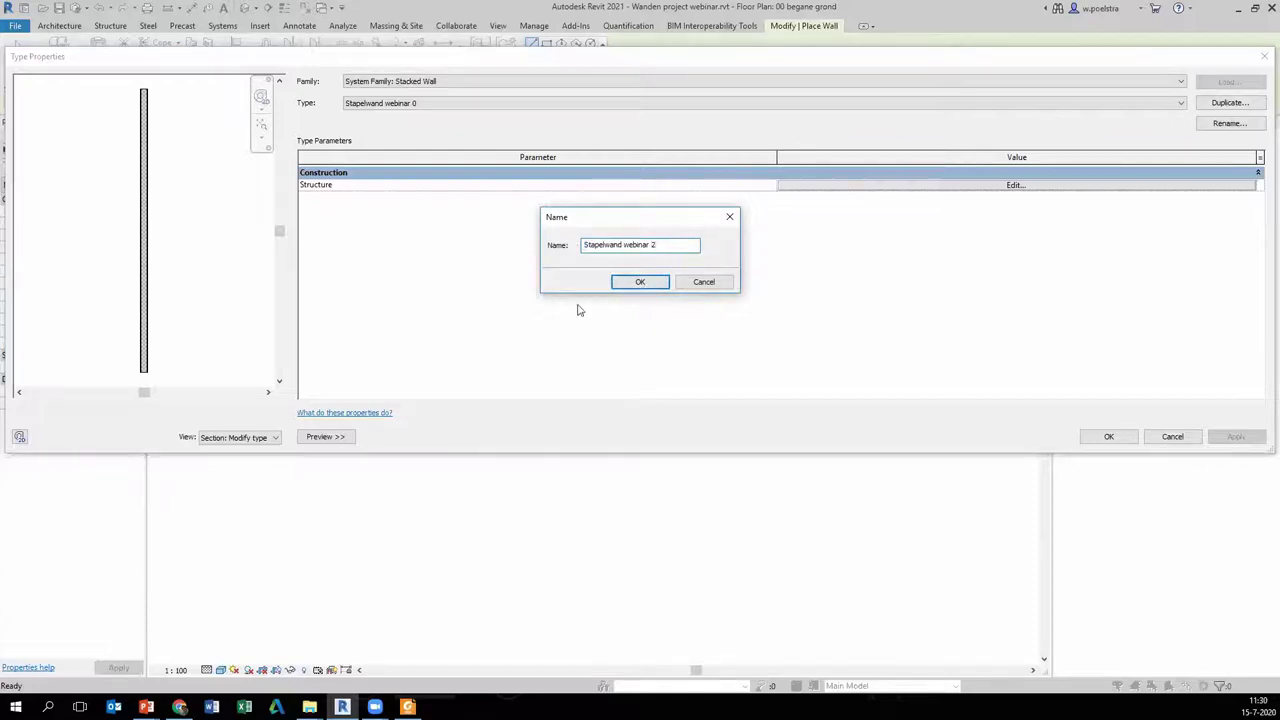
left_click(626, 286)
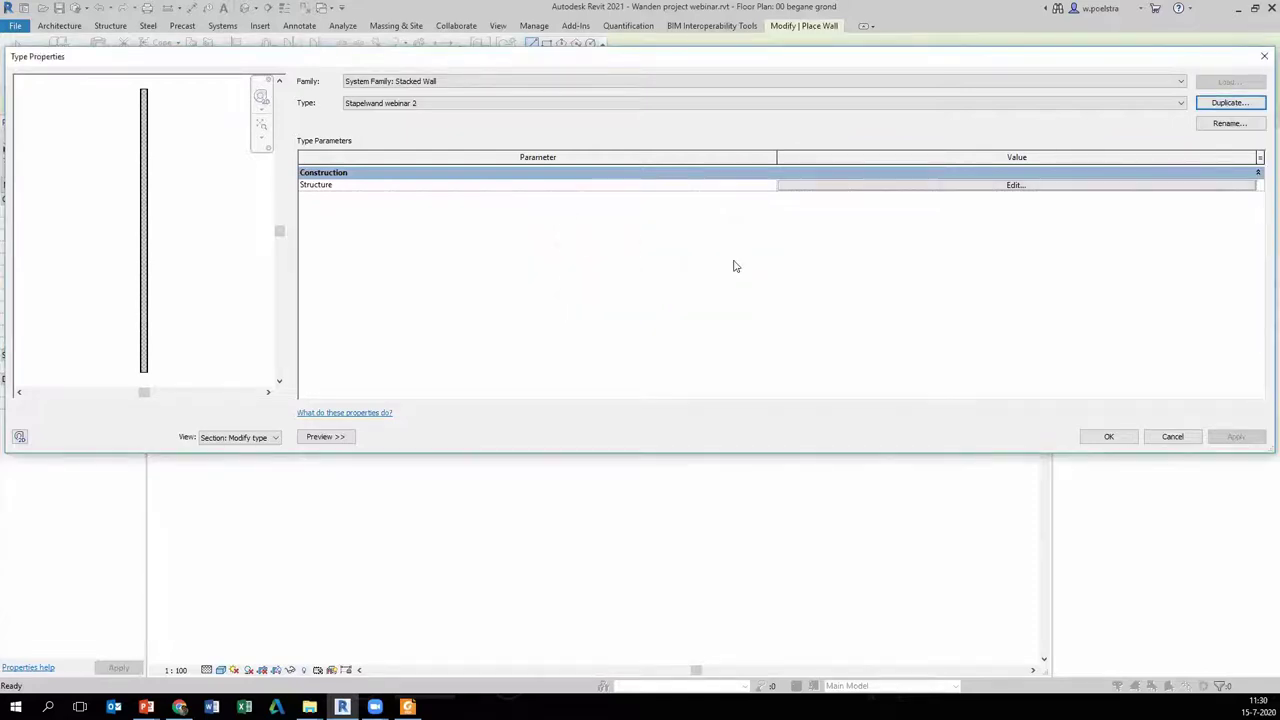
left_click(833, 188)
left_click(833, 188)
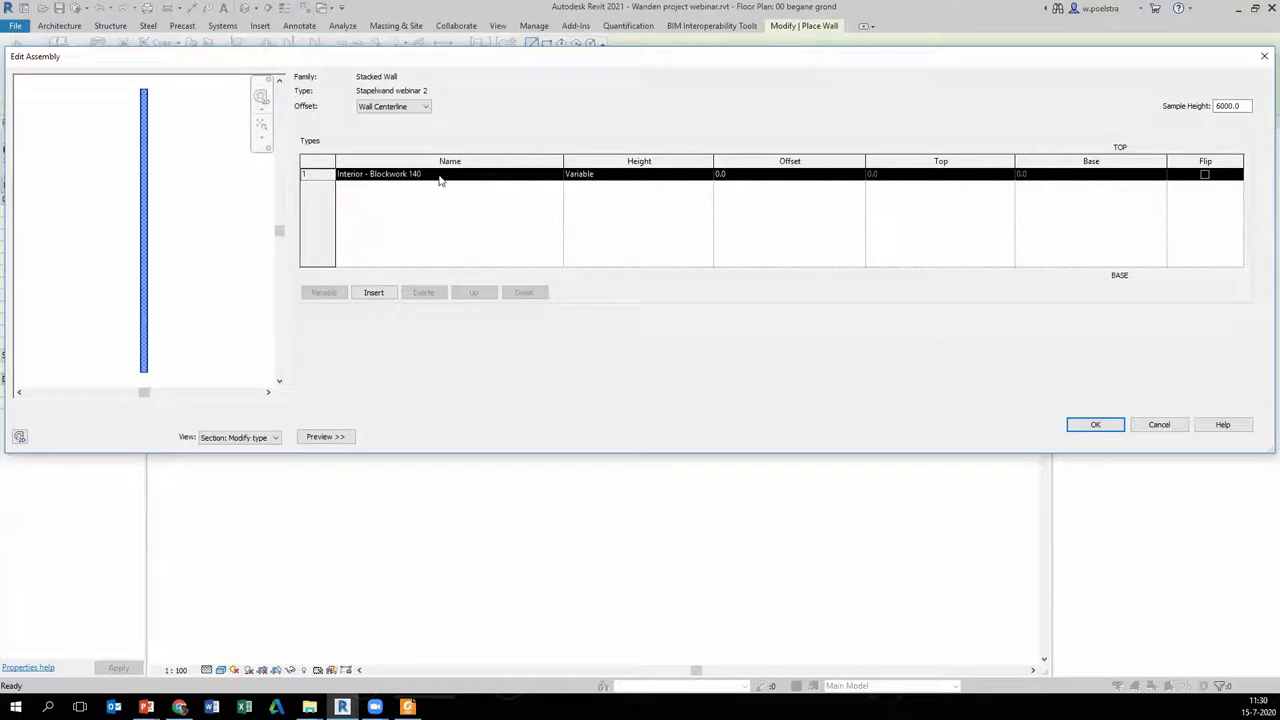
- Set the first sub-wall to Stapelwand onderkant and add a second sub-wall
left_click(557, 177)
left_click(557, 175)
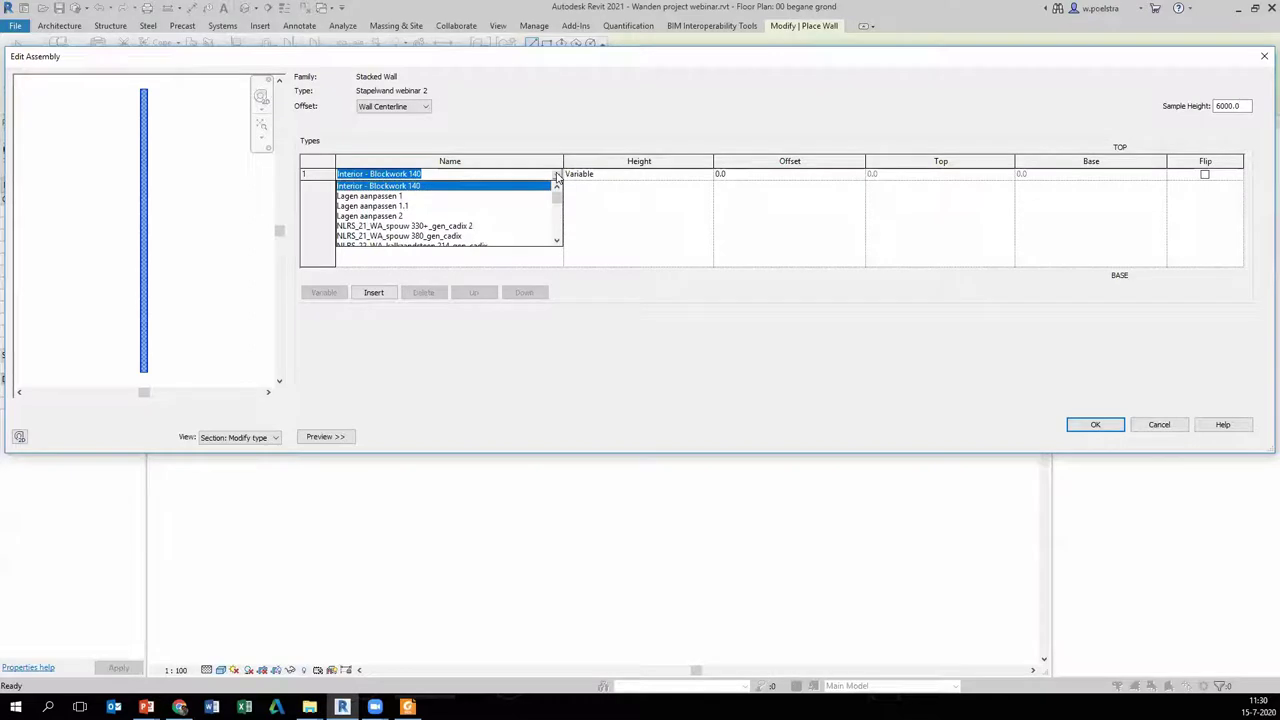
scroll(450, 228, "down", 3)
scroll(450, 228, "down", 3)
scroll(450, 228, "down", 3)
scroll(450, 228, "down", 2)
scroll(450, 228, "up", 1)
scroll(457, 215, "up", 2)
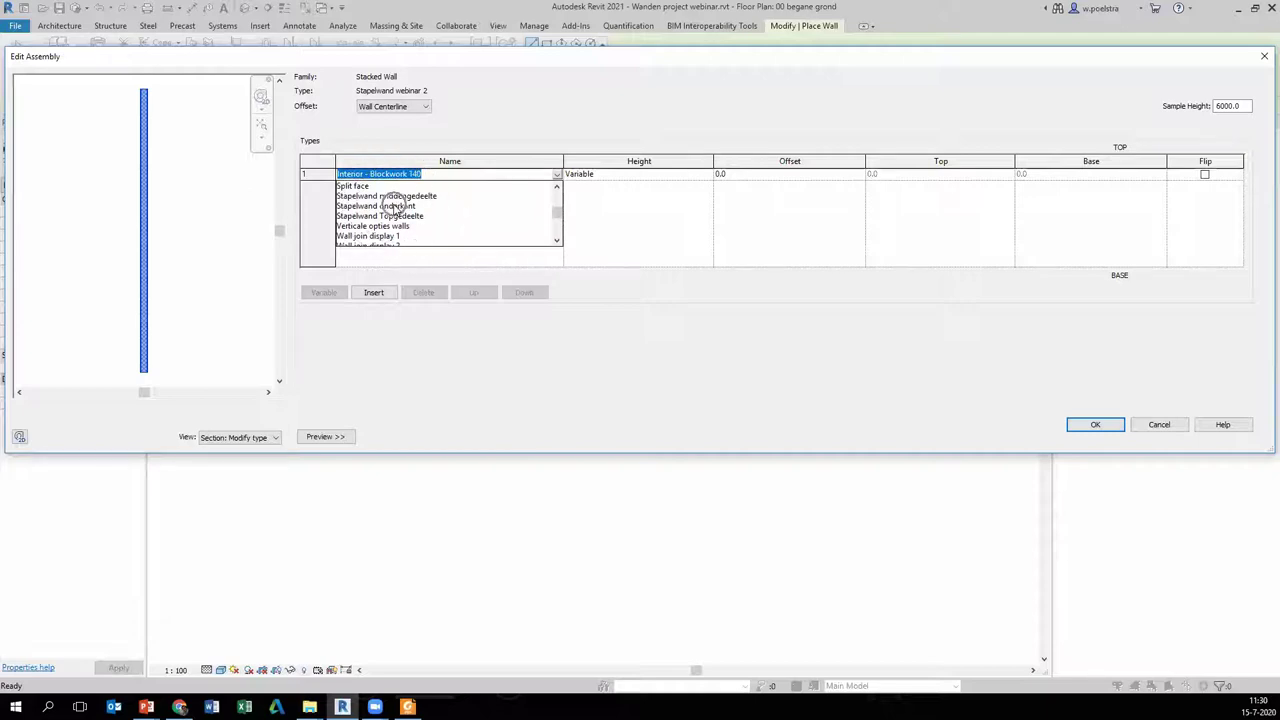
left_click(396, 206)
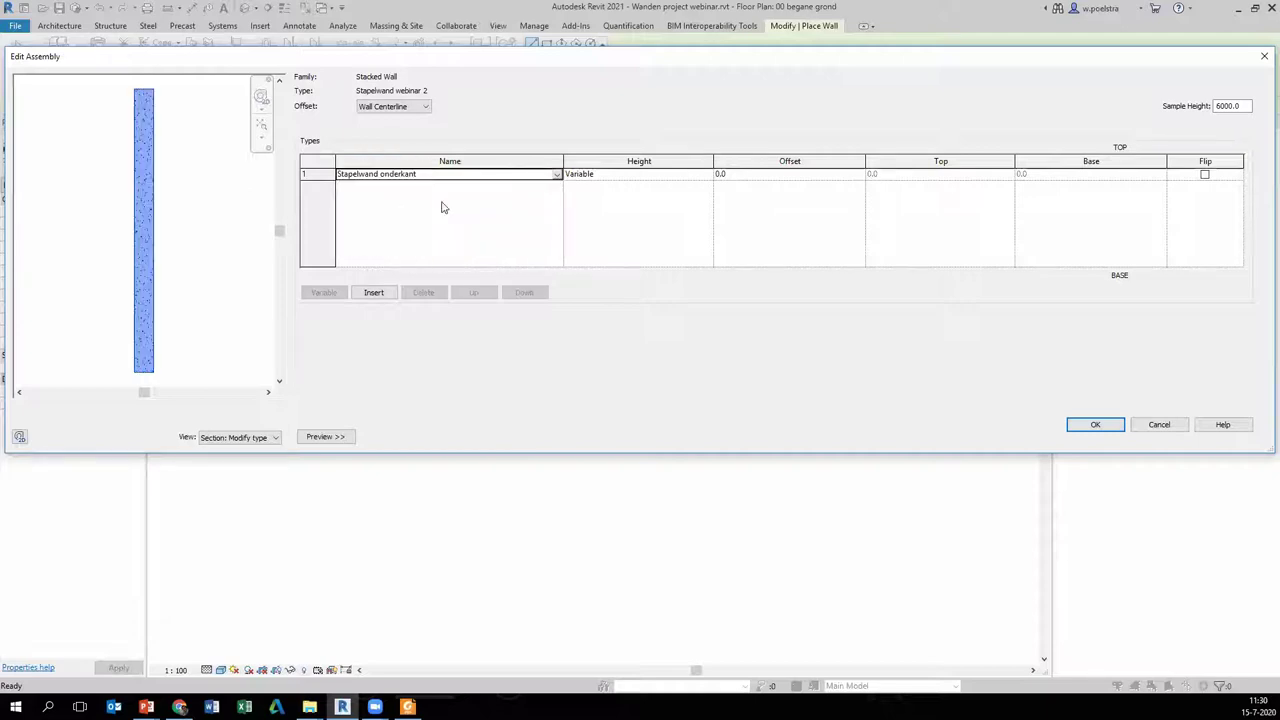
left_click(372, 292)
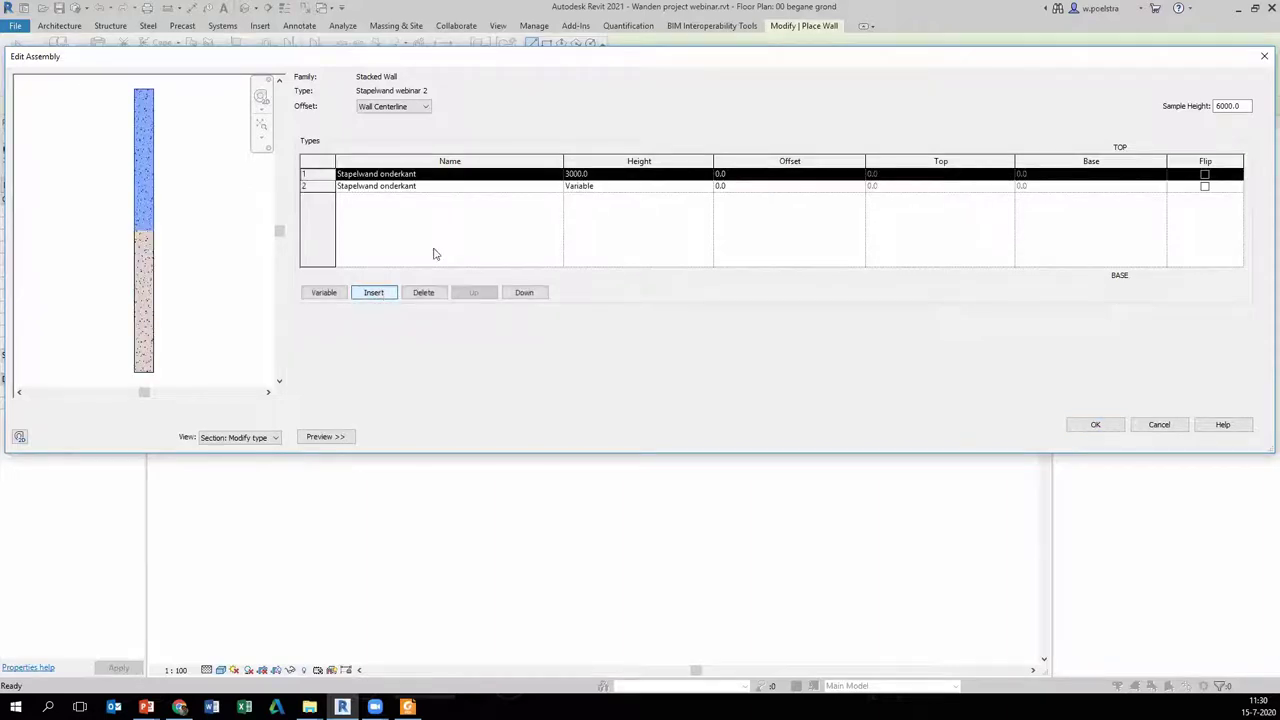
left_click(474, 186)
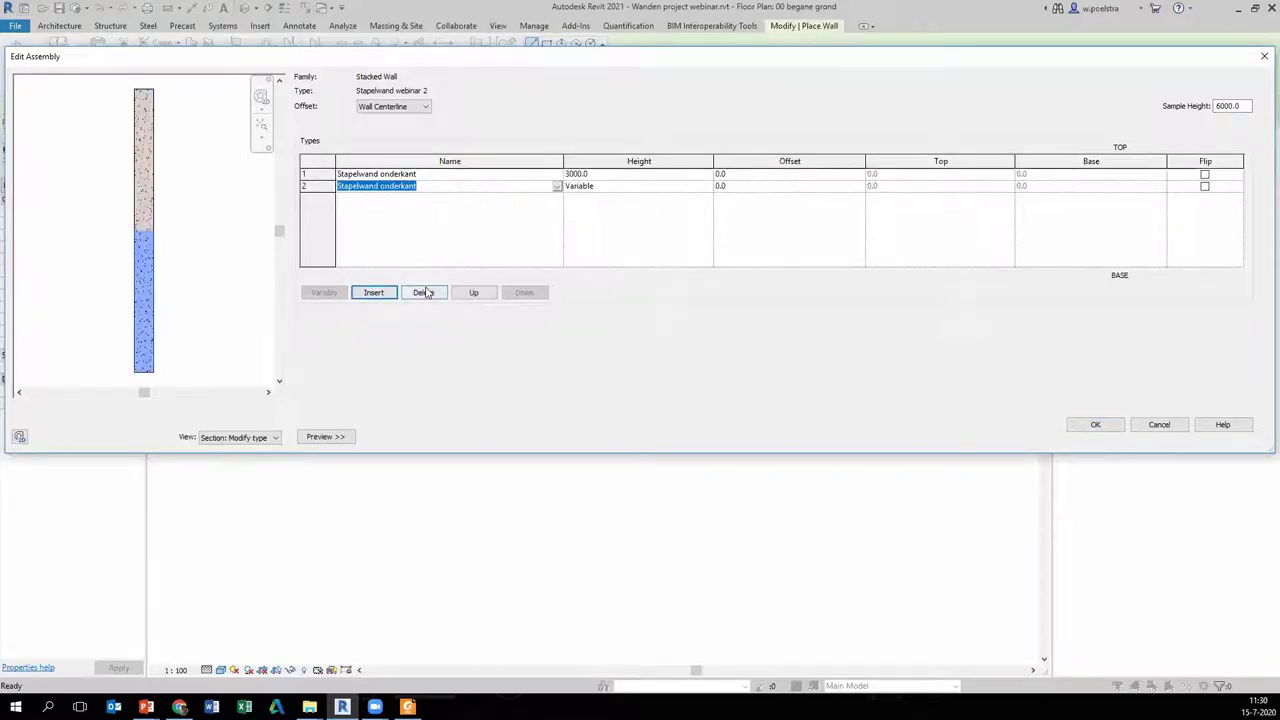
- Make the middle sub-wall a variable-height Stapelwand middengedeelte and the bottom one 1000 high
left_click(618, 176)
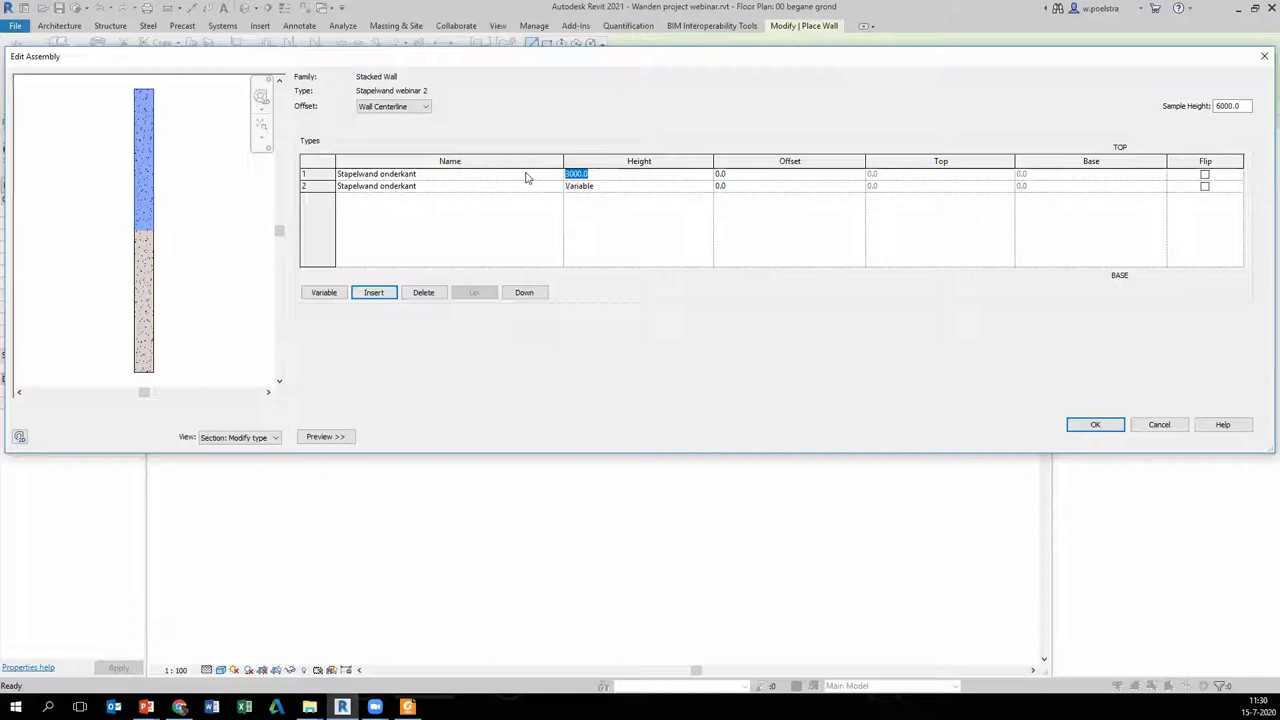
left_click(558, 175)
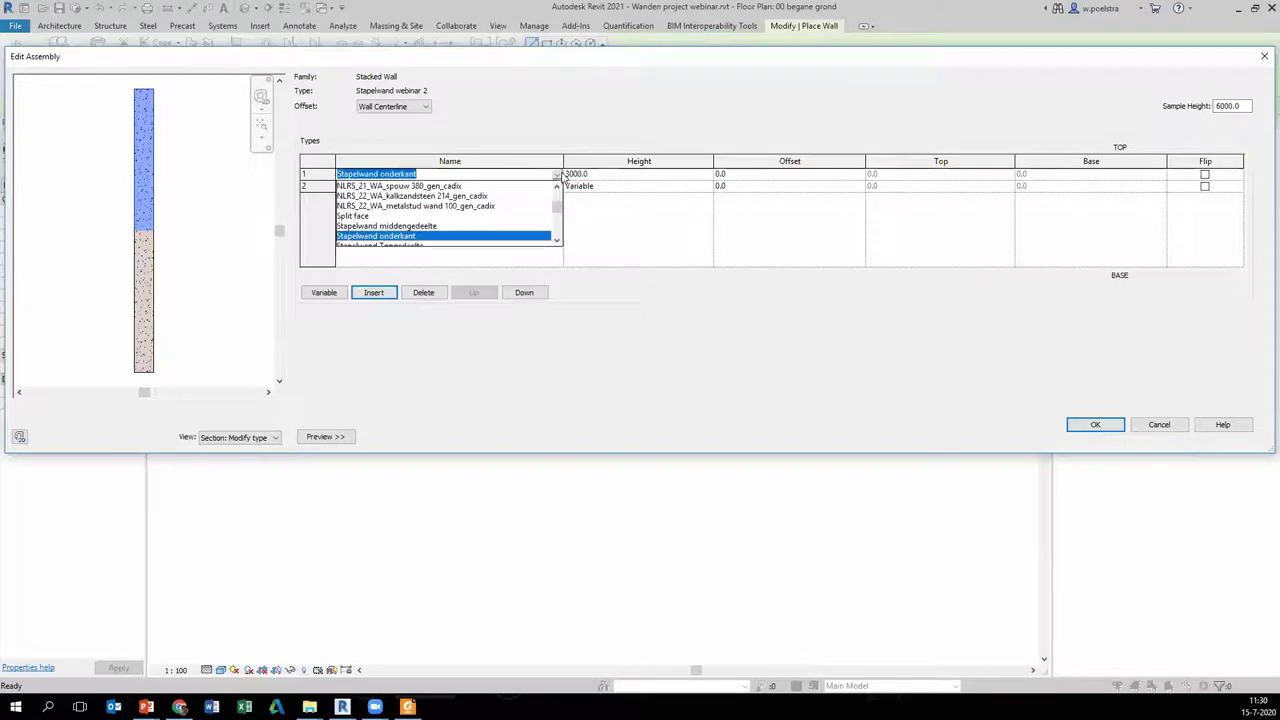
left_click(423, 226)
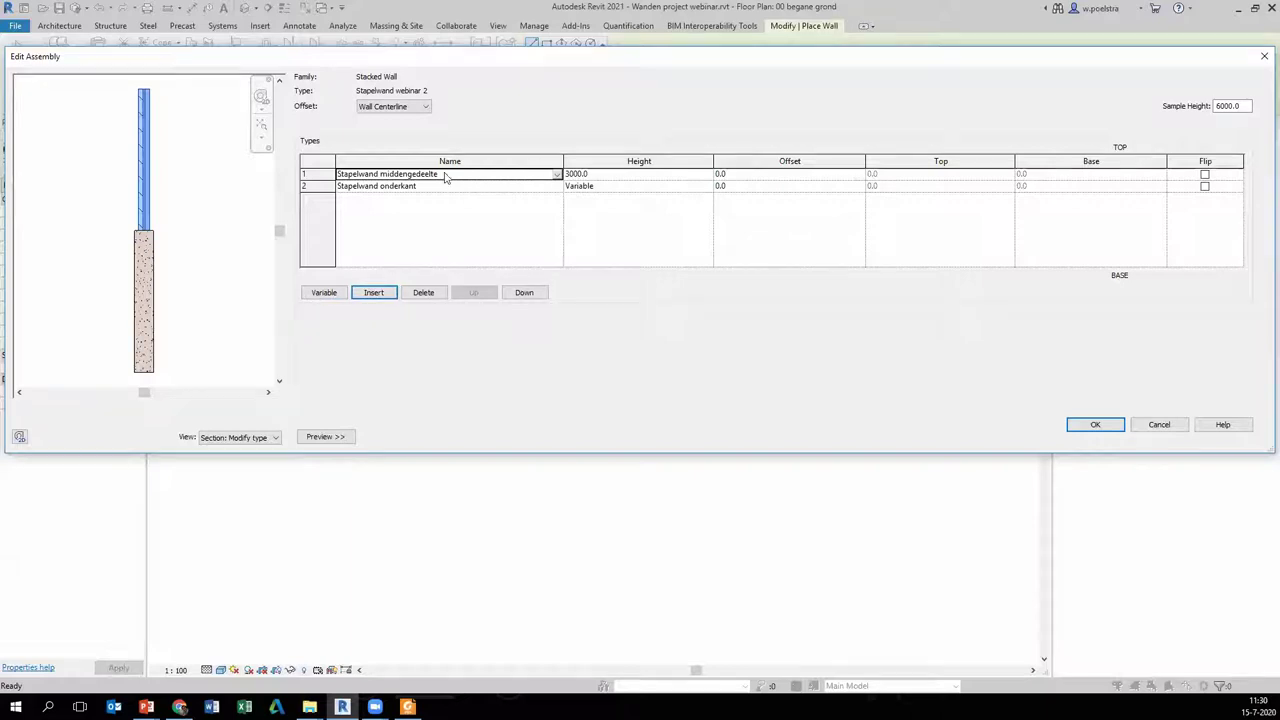
left_click(337, 293)
left_click(337, 293)
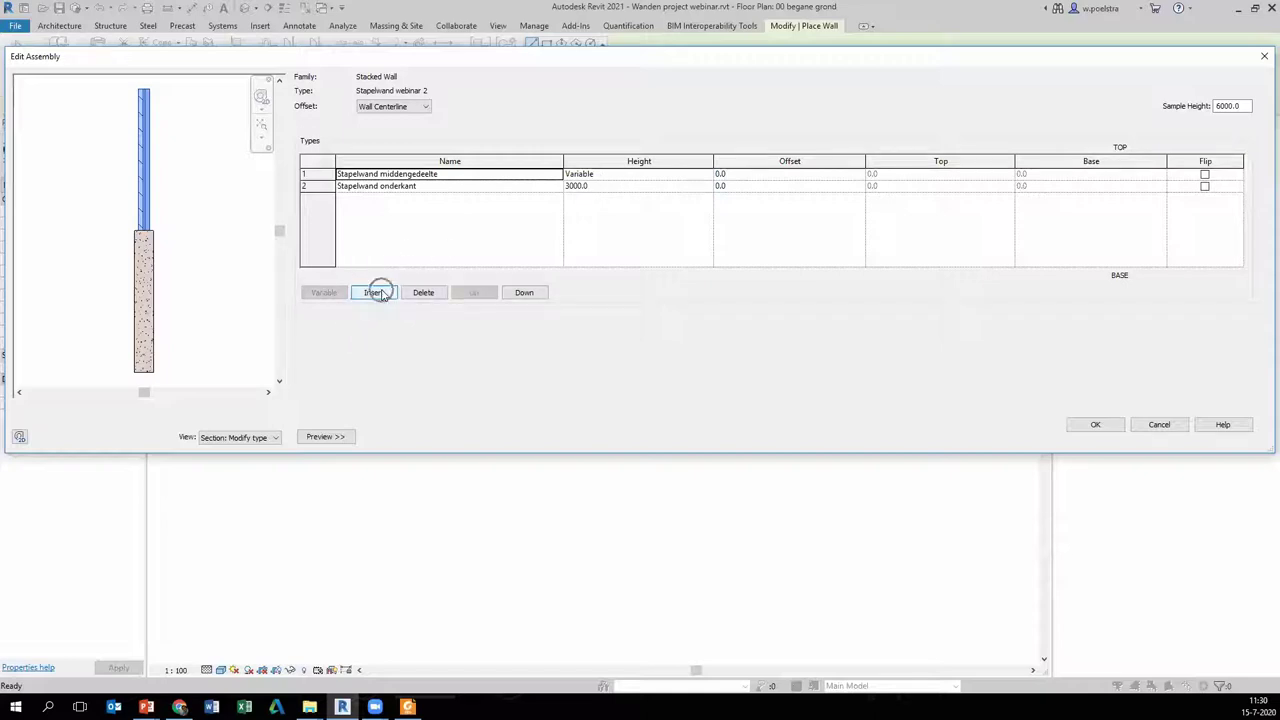
left_click(629, 187)
type("1m")
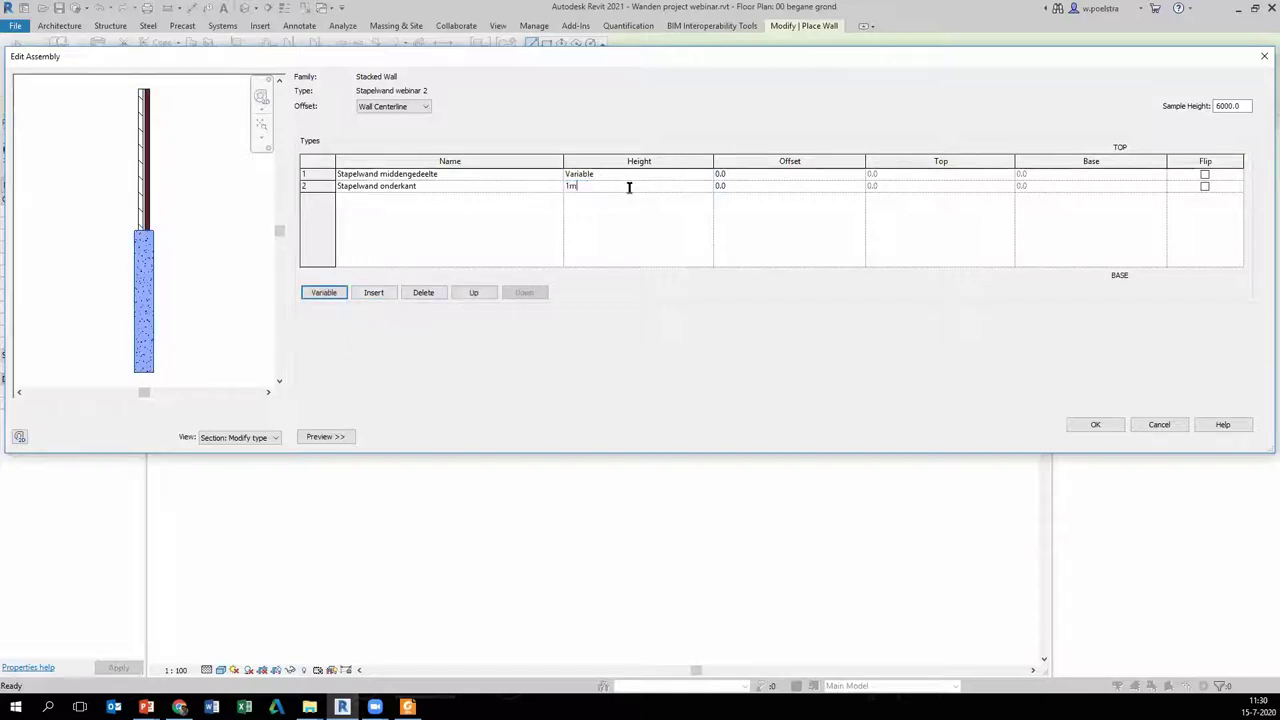
key("Tab")
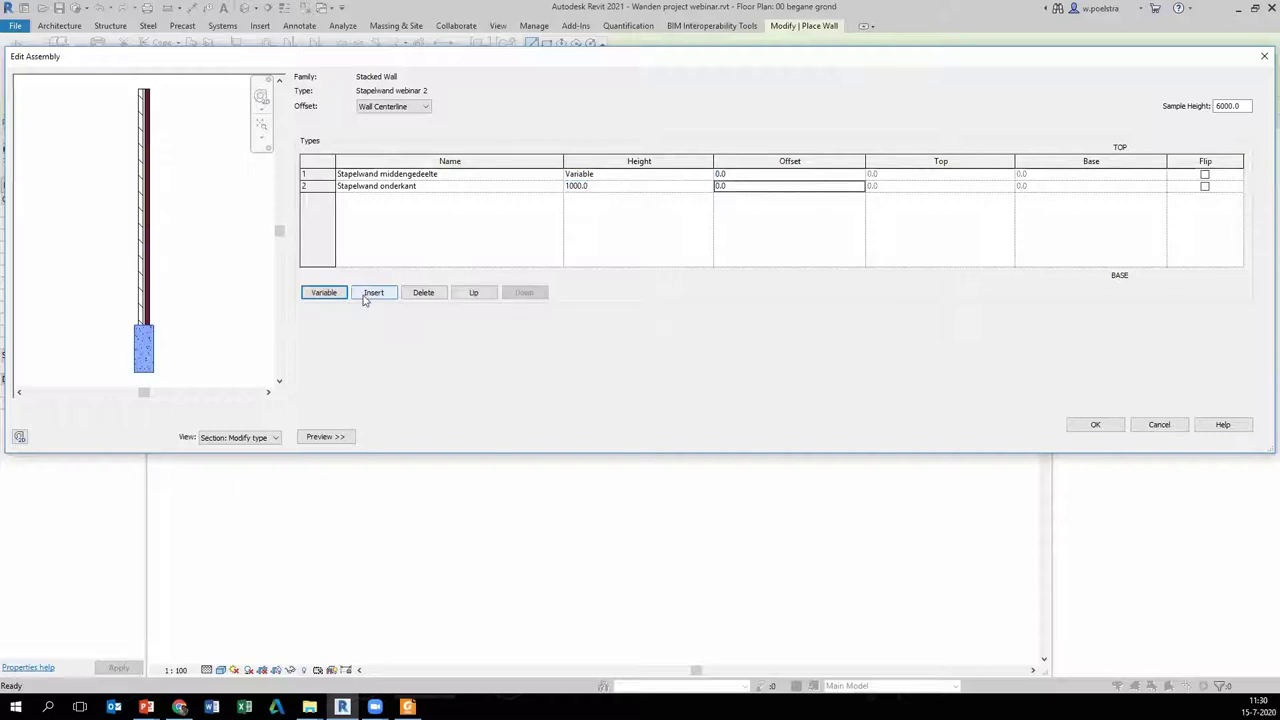
- Add a top Stapelwand Topgedeelte sub-wall 1500 high
left_click(338, 175)
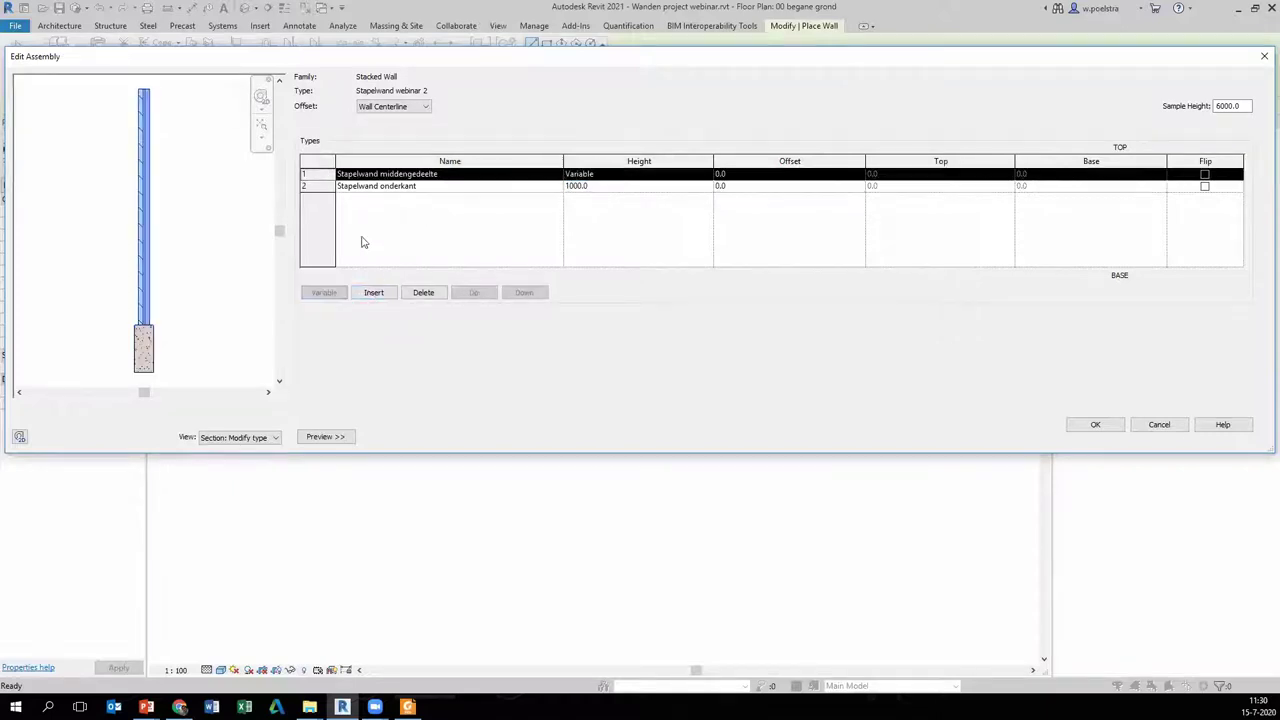
left_click(373, 292)
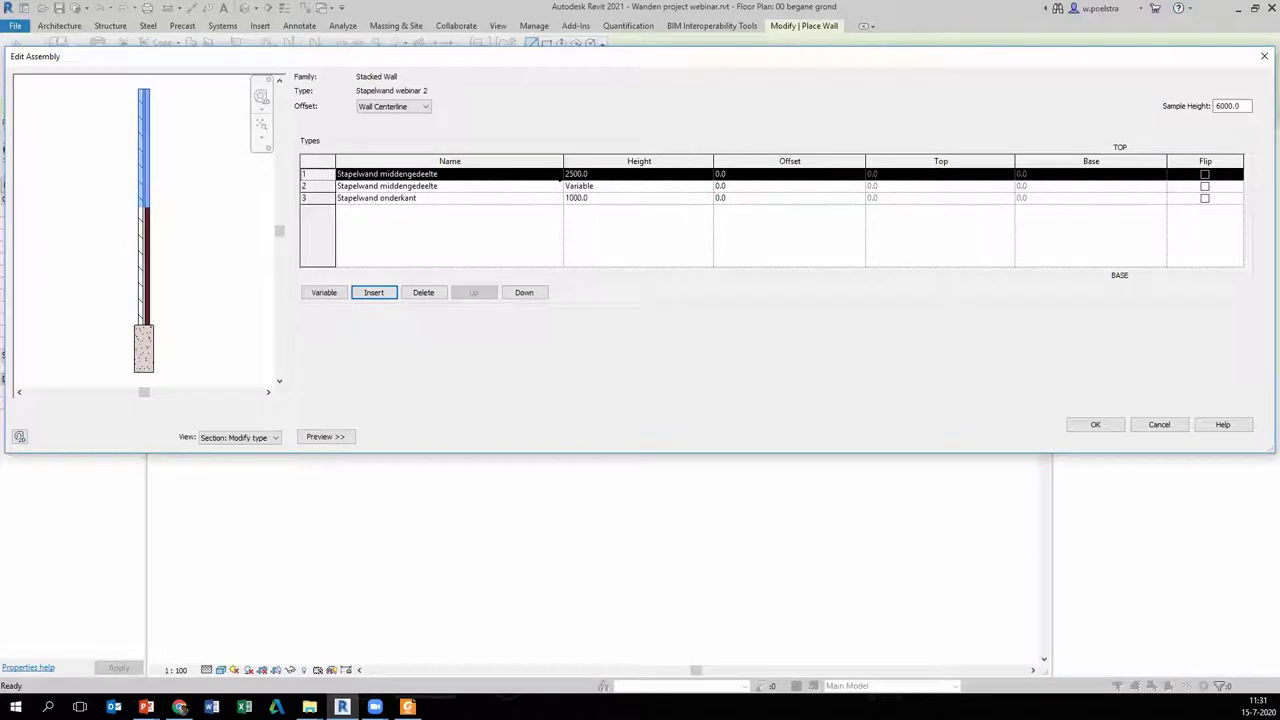
left_click(557, 174)
left_click(557, 174)
scroll(440, 225, "down", 2)
scroll(408, 233, "down", 2)
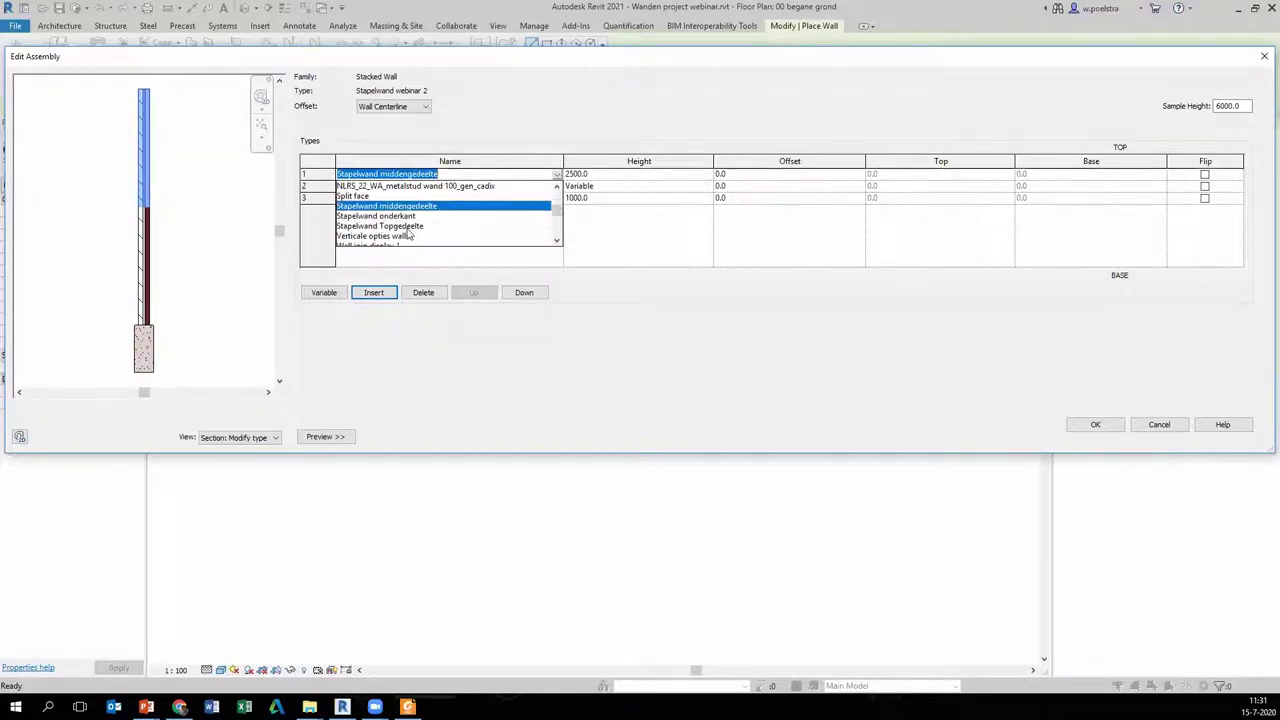
left_click(405, 227)
left_click(607, 175)
type("1,5m")
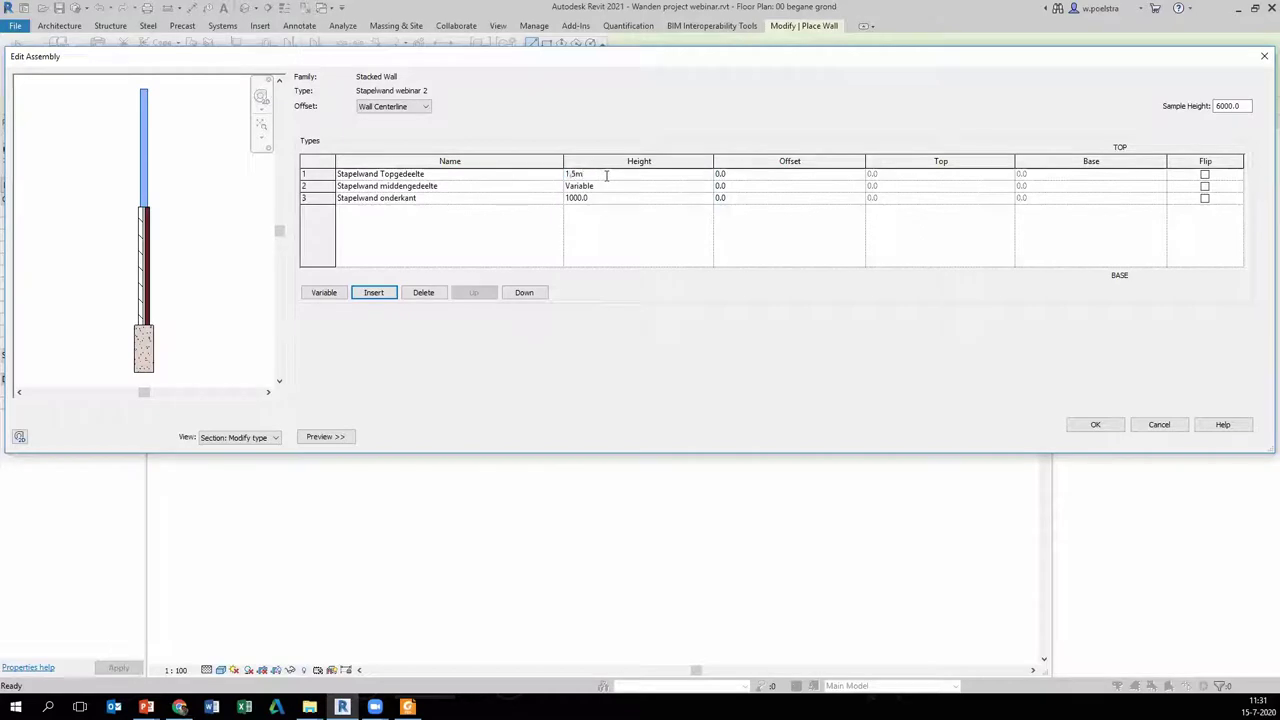
key("Tab")
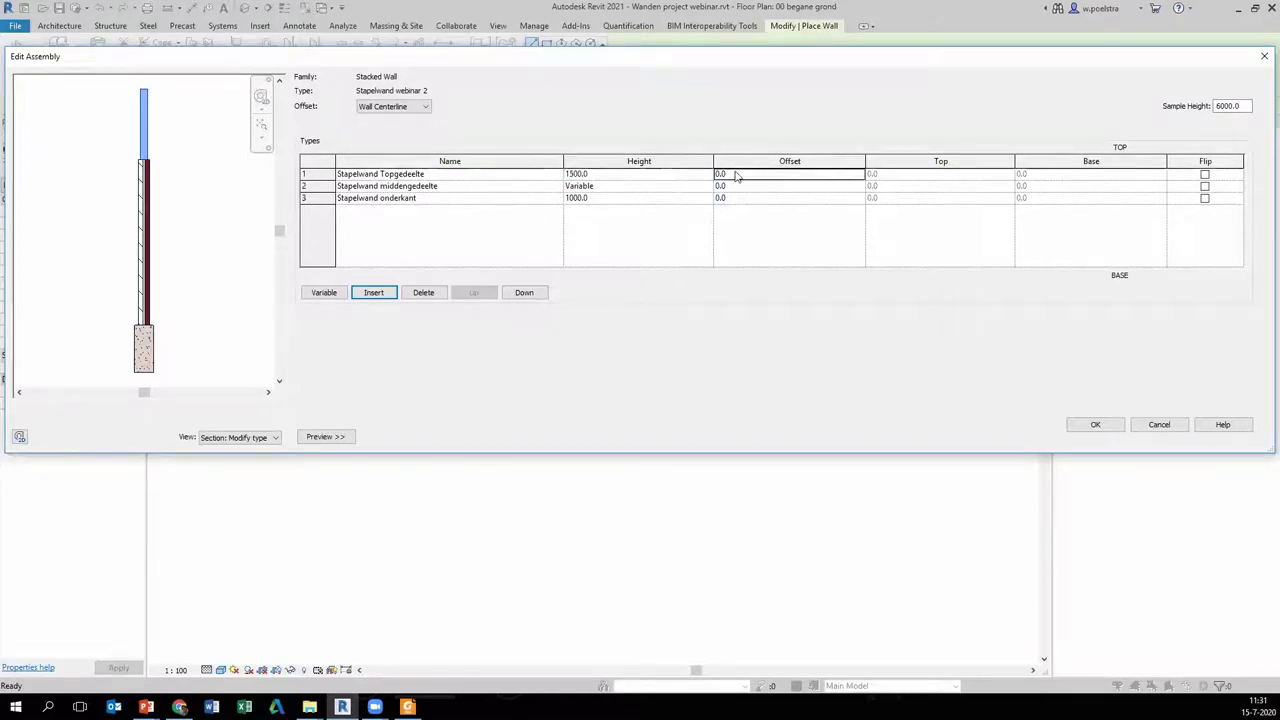
- Keep Wall Centerline as offset reference, flip the middengedeelte part, and confirm the assembly
left_click(777, 177)
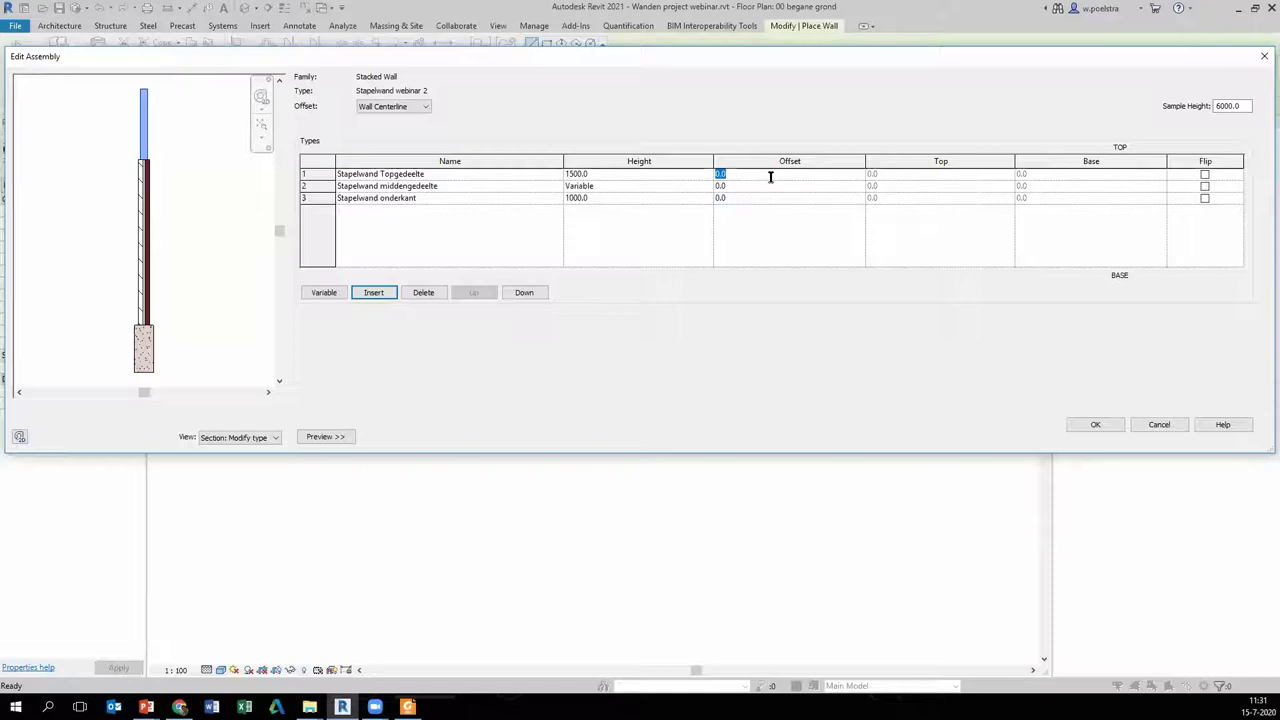
left_click(397, 108)
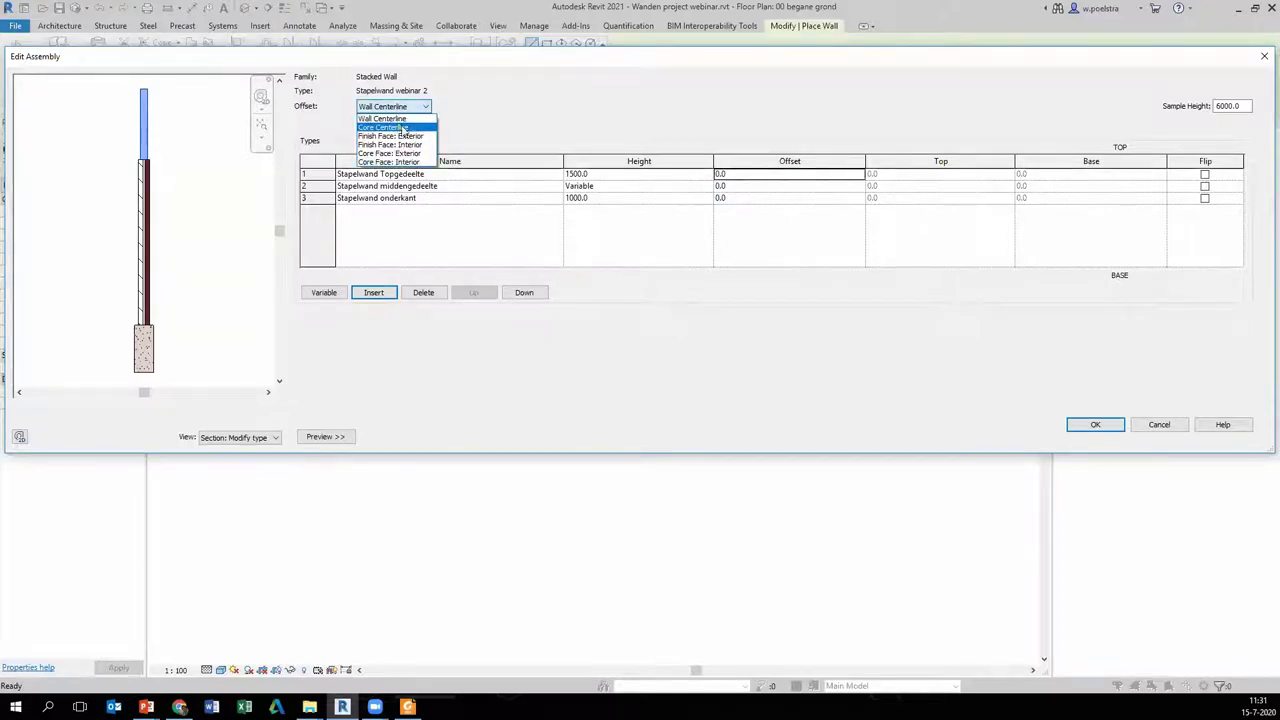
left_click(385, 118)
left_click(750, 175)
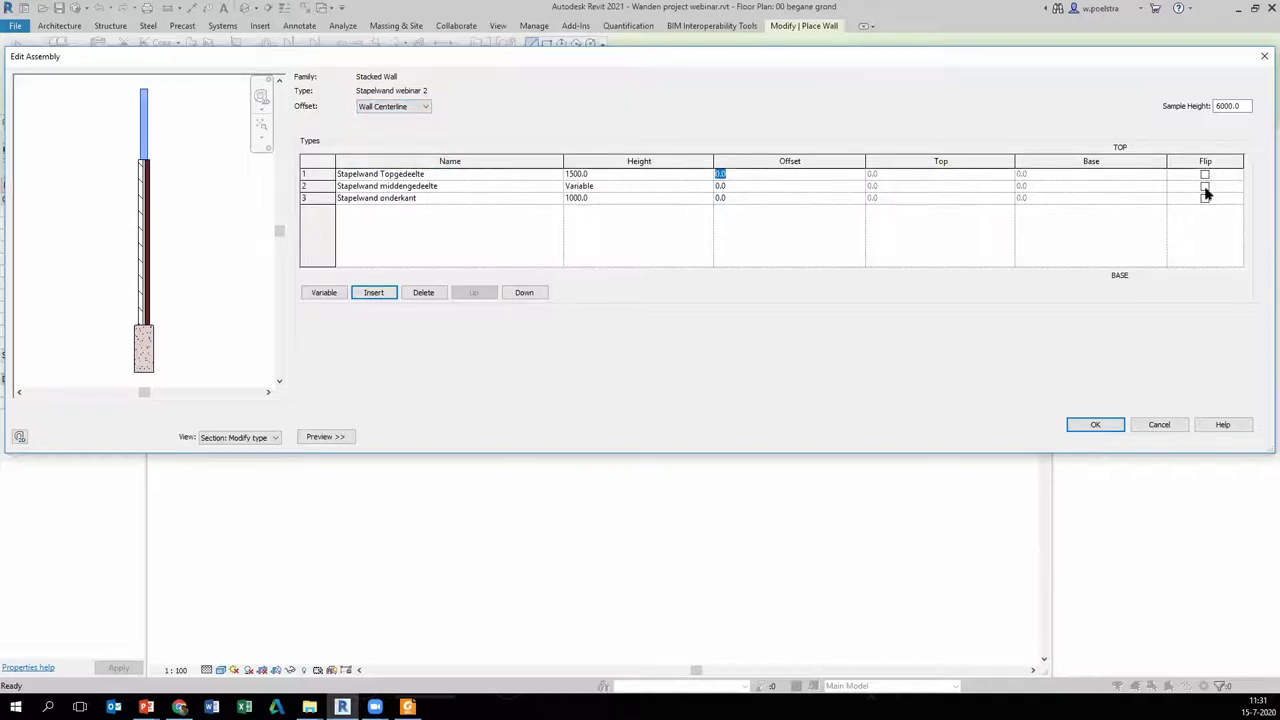
left_click(325, 186)
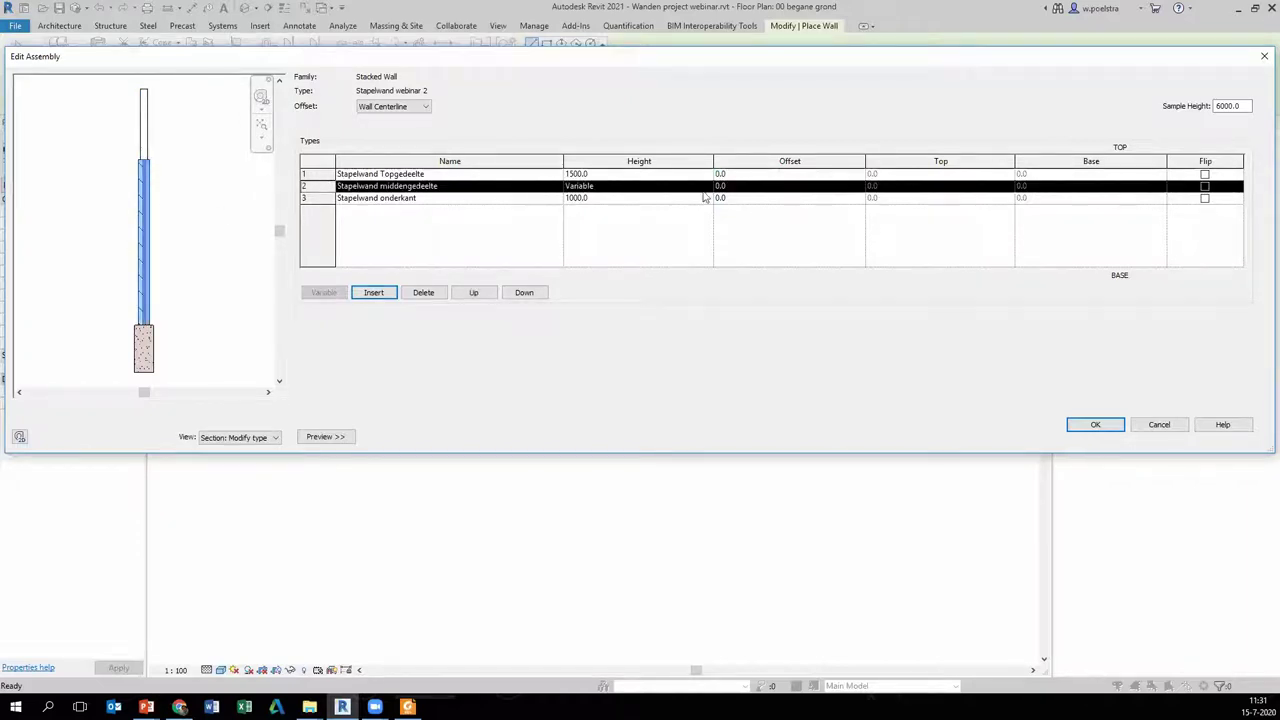
left_click(1205, 186)
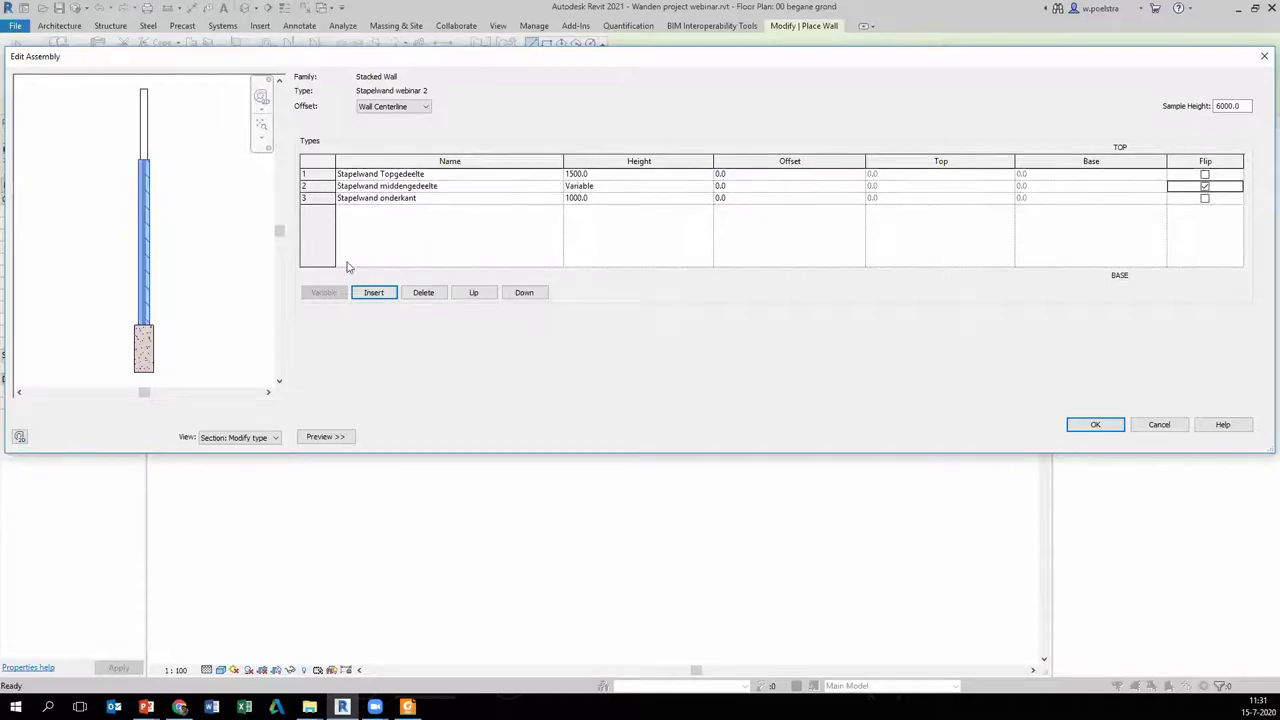
left_click(1205, 187)
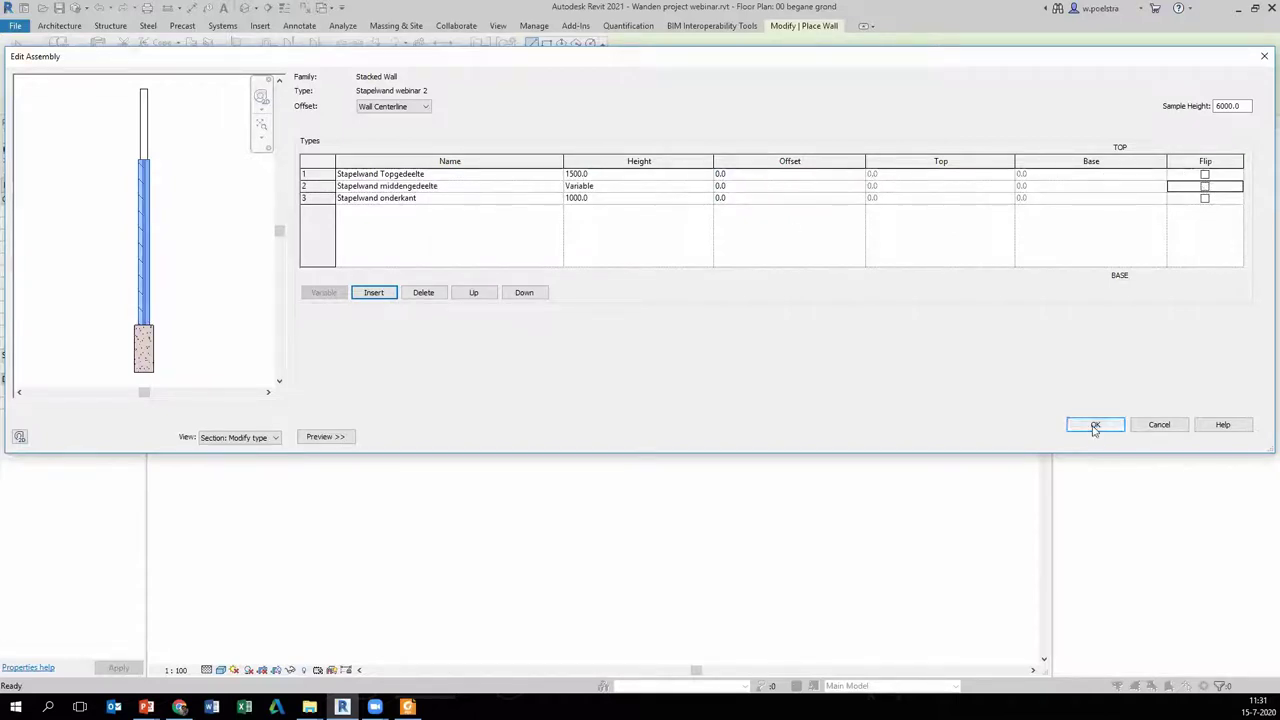
left_click(1095, 426)
- Draw a straight stacked wall under the Gestapelde wanden label
left_click(1090, 433)
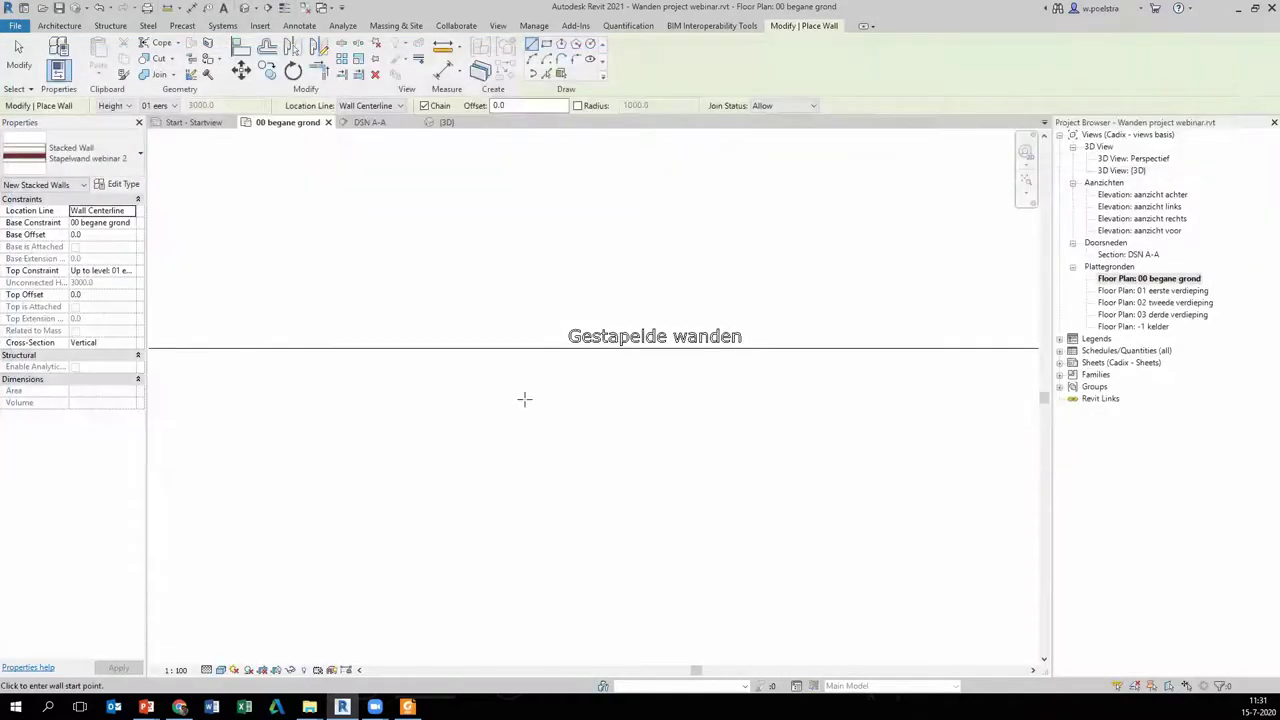
left_click(490, 414)
left_click(826, 414)
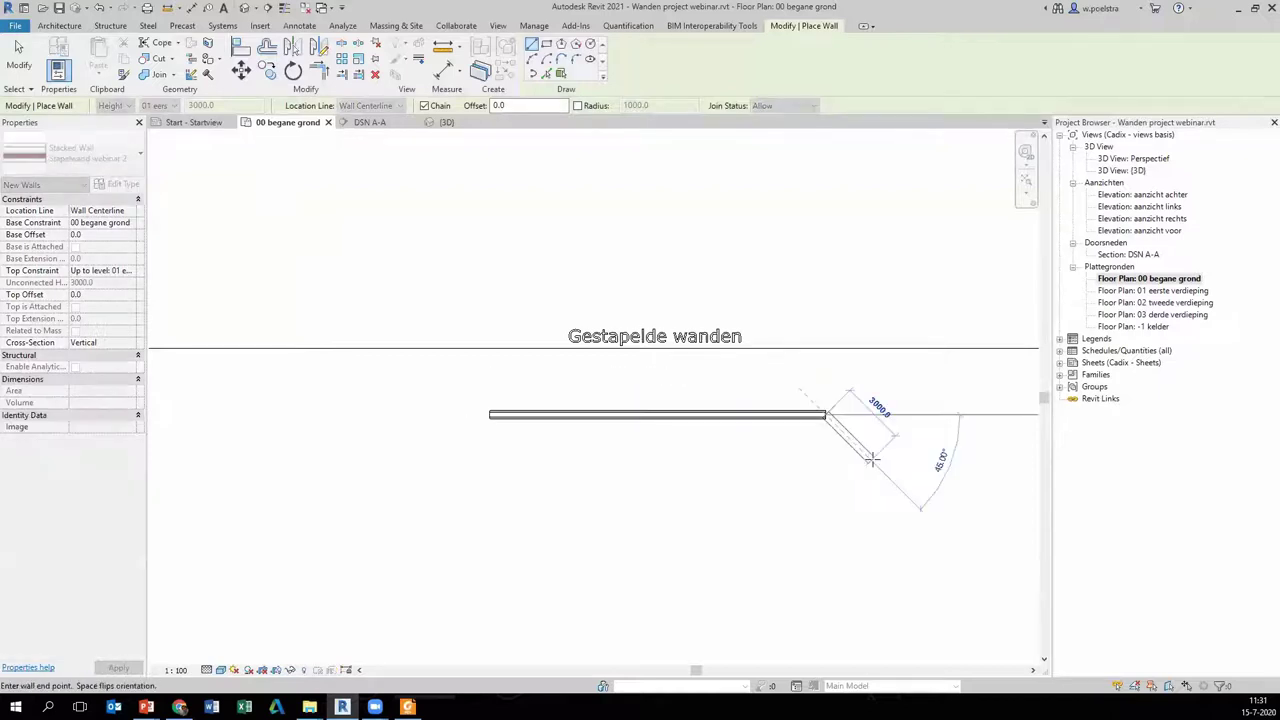
key("Escape")
key("Escape")
- Select the new stacked wall and review its materials in the 3D view
left_click(706, 415)
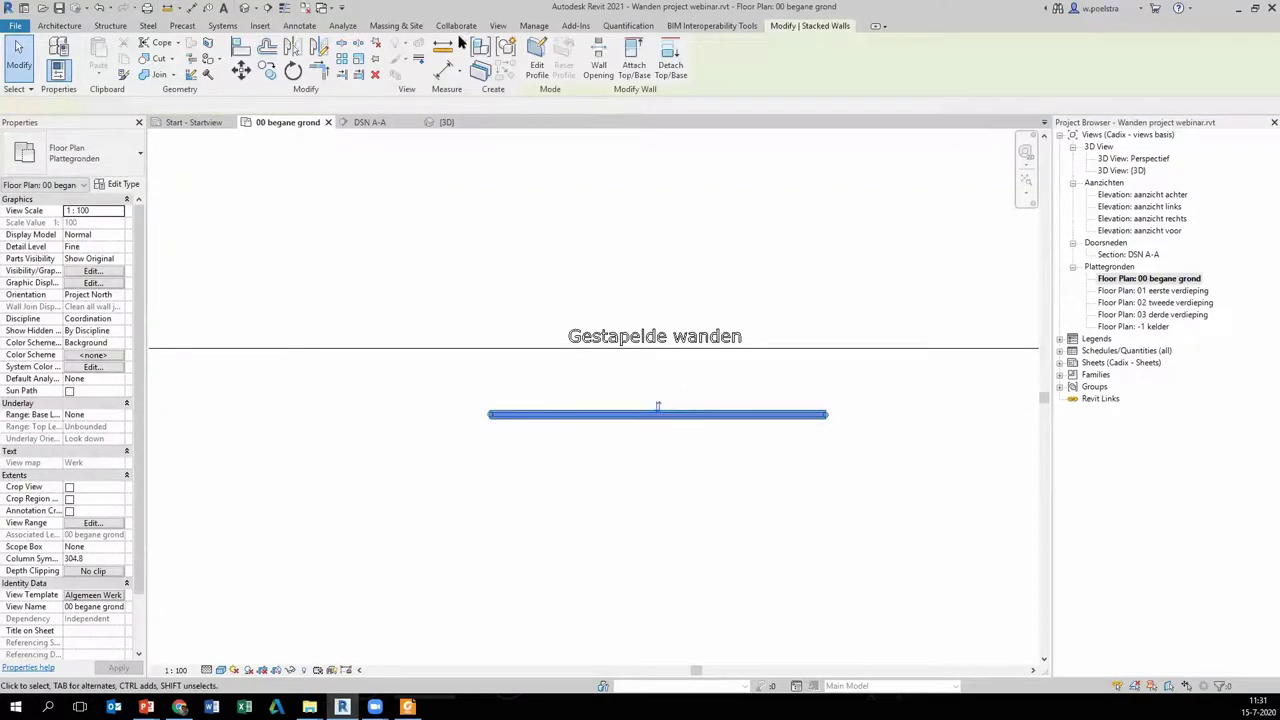
left_click(440, 122)
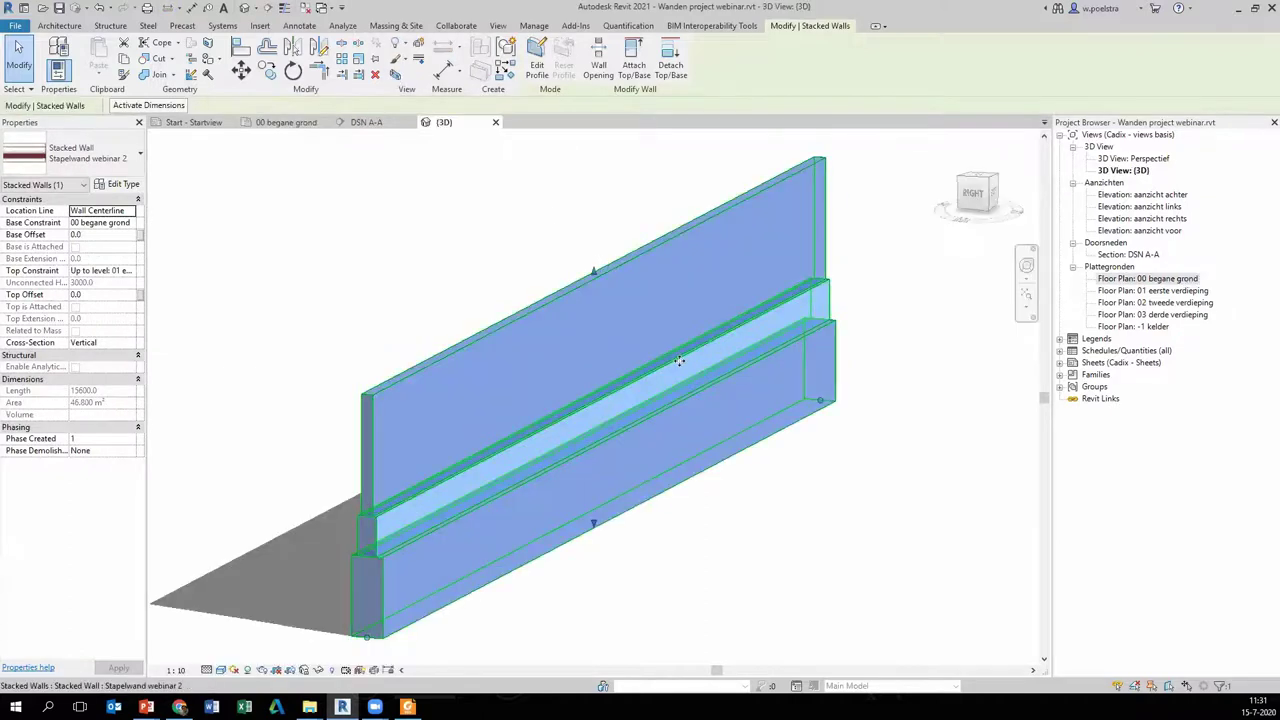
left_click(756, 492)
scroll(630, 468, "up", 3)
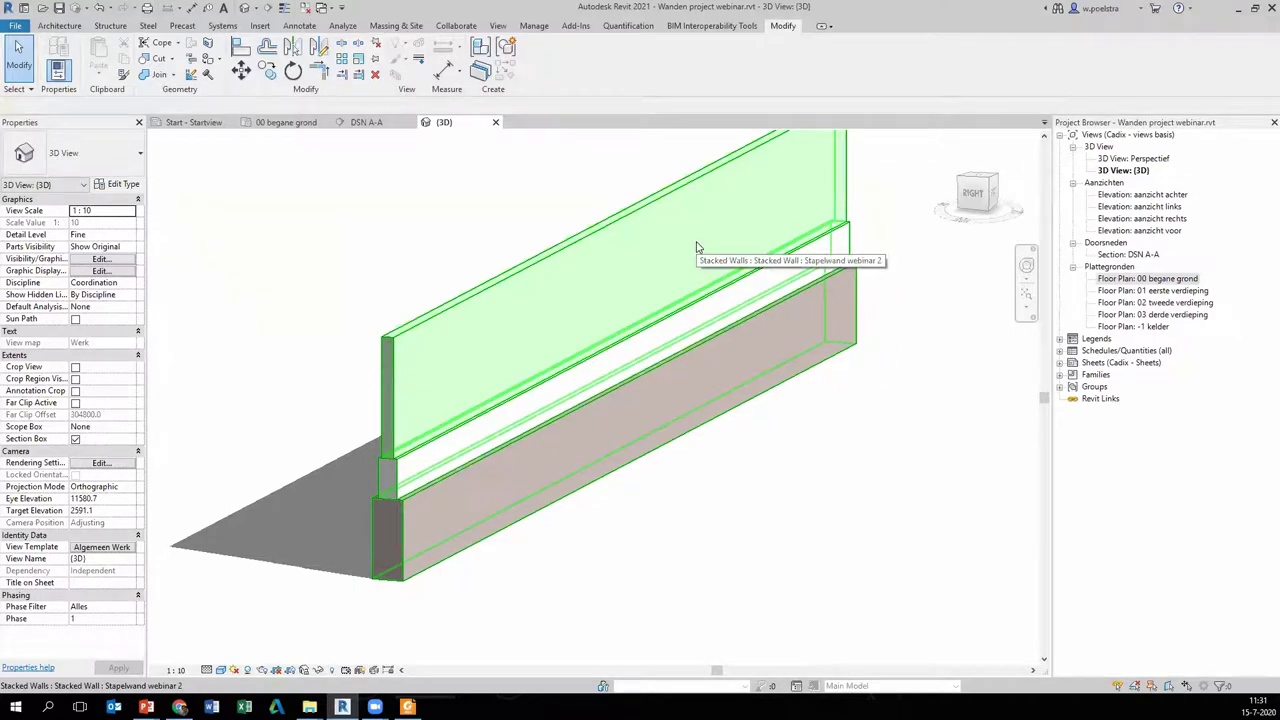
- Return to the 00 begane grond plan, centred on the 'Wanden met afwijkende vorm en helling.' label
double_click(1180, 281)
scroll(771, 394, "down", 3)
middle_click_drag(871, 391, 606, 383)
scroll(737, 366, "up", 2)
scroll(735, 366, "up", 2)
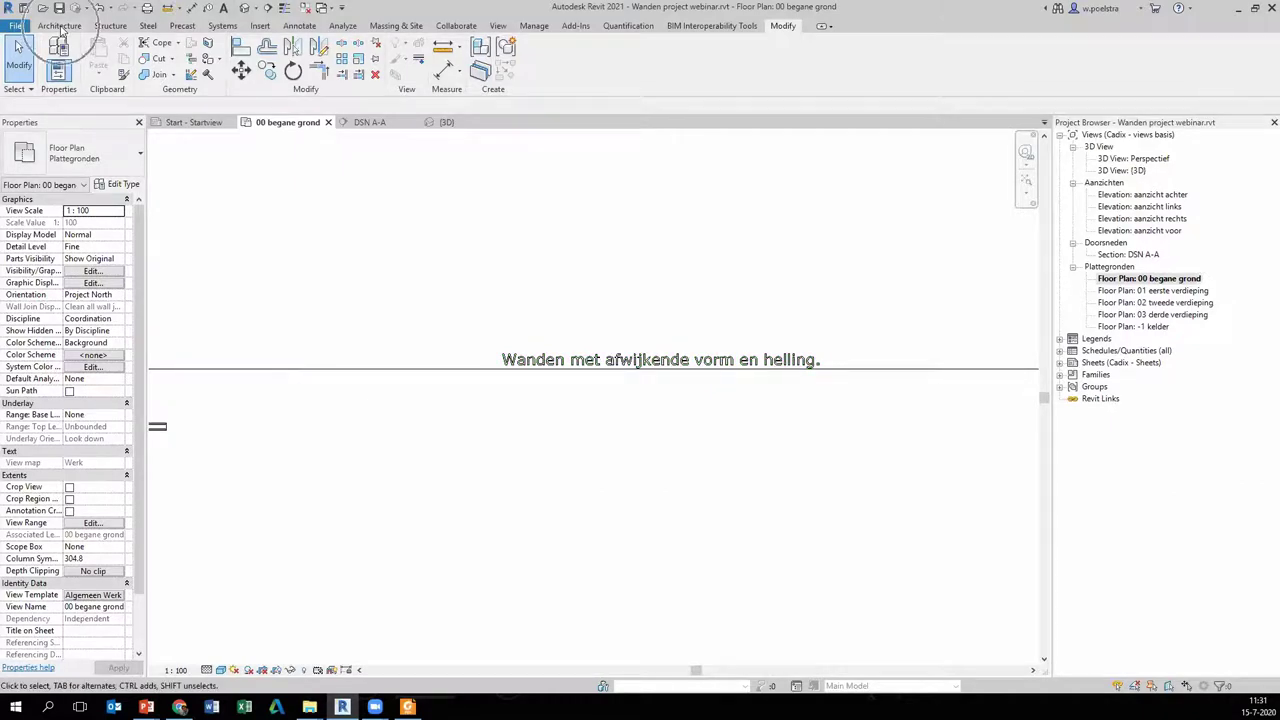
- Draw a rectangular box of walls below the Wanden met afwijkende vorm en helling label
left_click(61, 27)
left_click(55, 50)
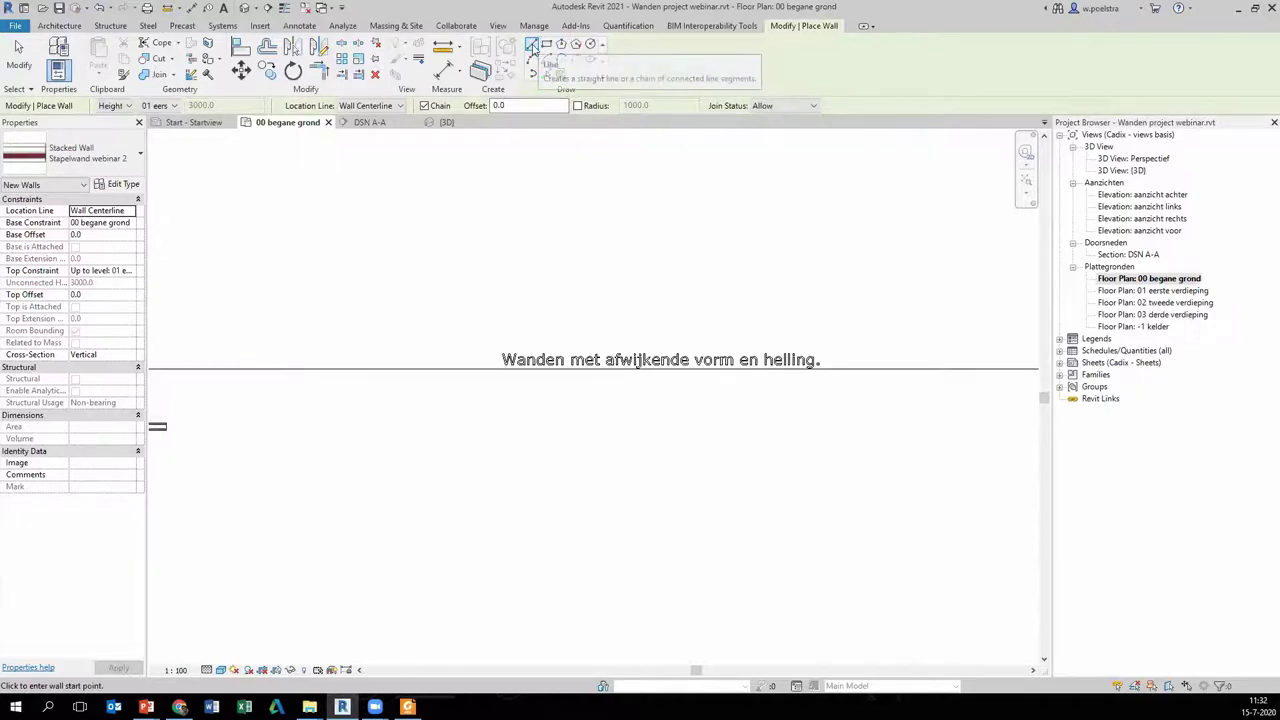
mouse_move(532, 45)
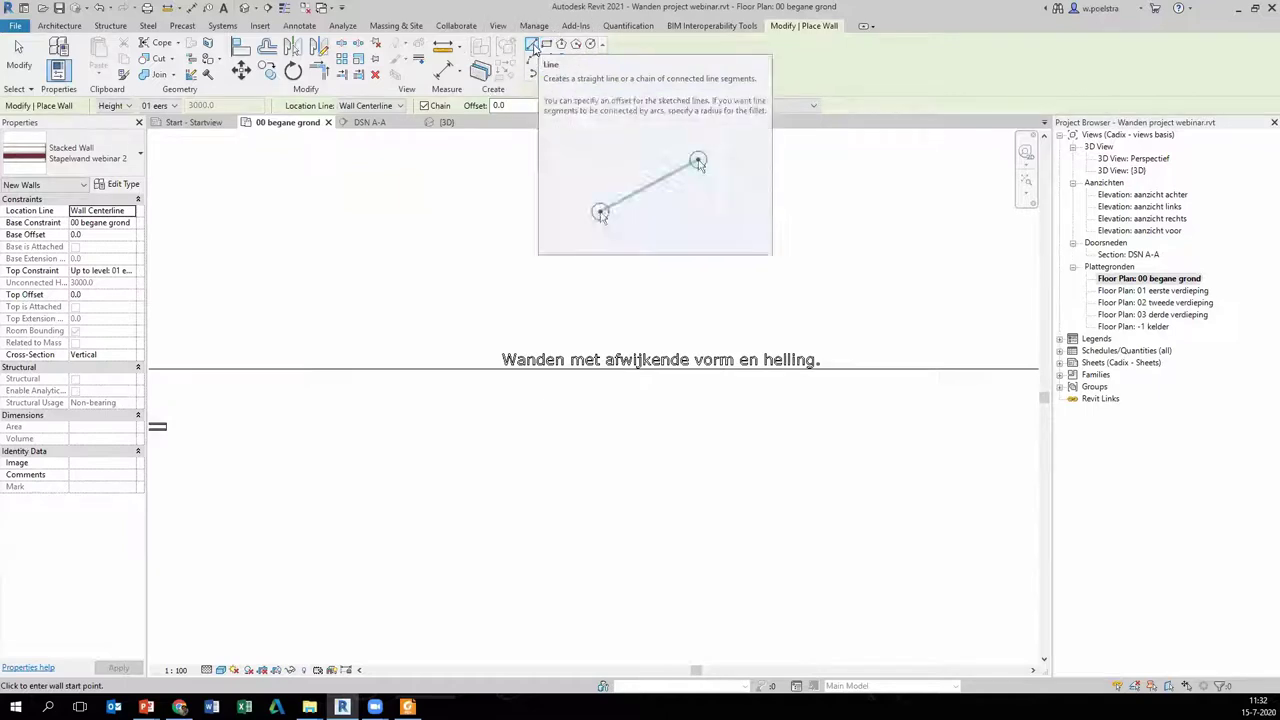
left_click(546, 44)
scroll(535, 438, "down", 2)
left_click(497, 427)
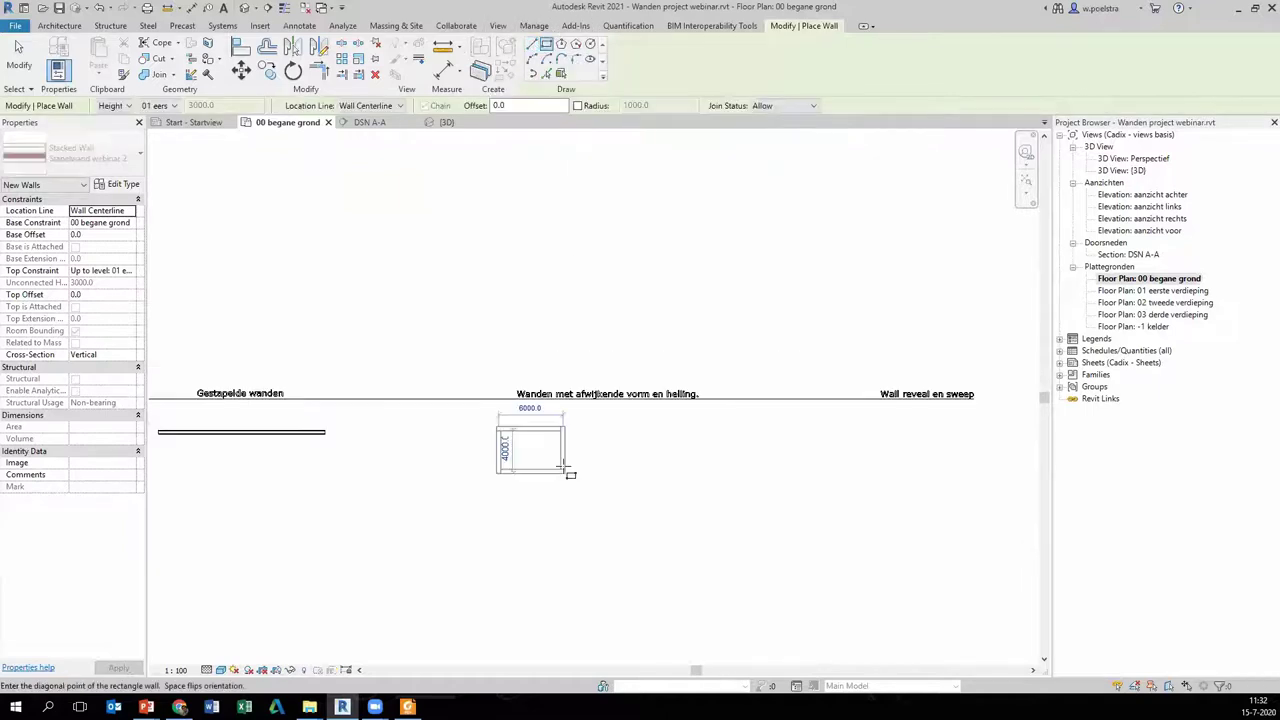
left_click(564, 472)
left_click(590, 45)
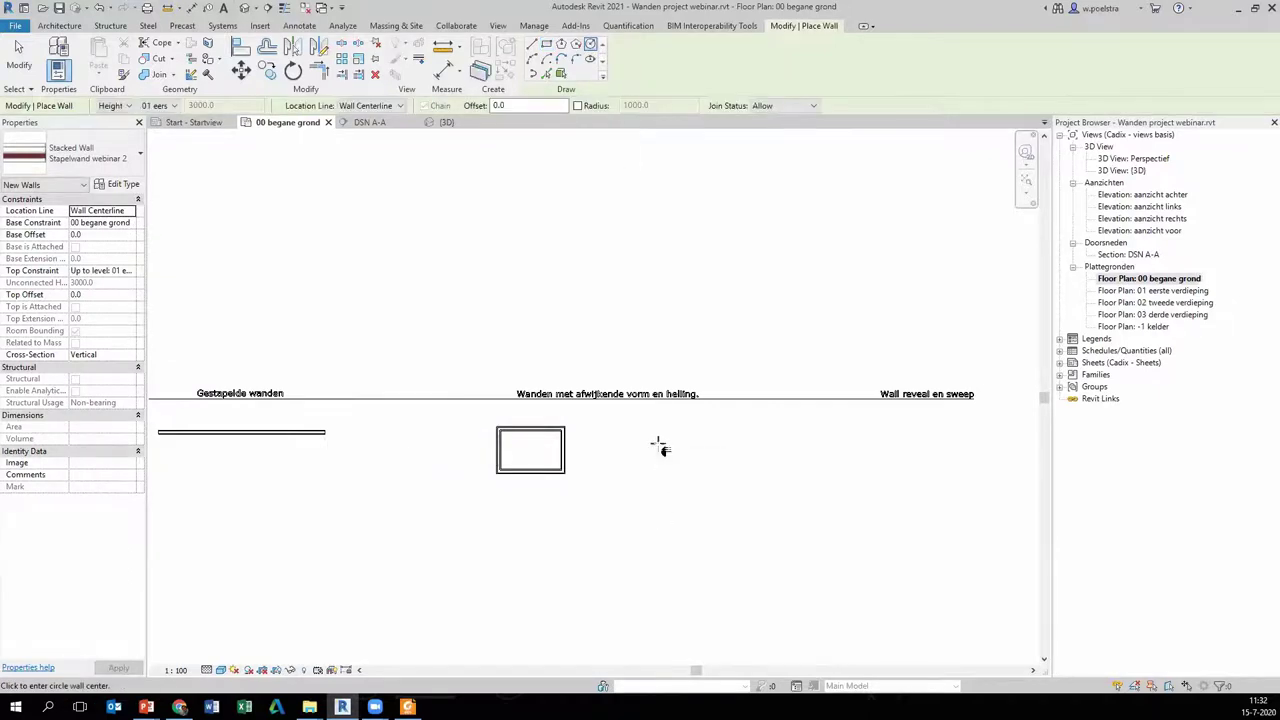
key("Escape")
key("Escape")
- Draw a circular wall of type Wanden met afwijkende vorm en helling 1
left_click_drag(620, 486, 524, 455)
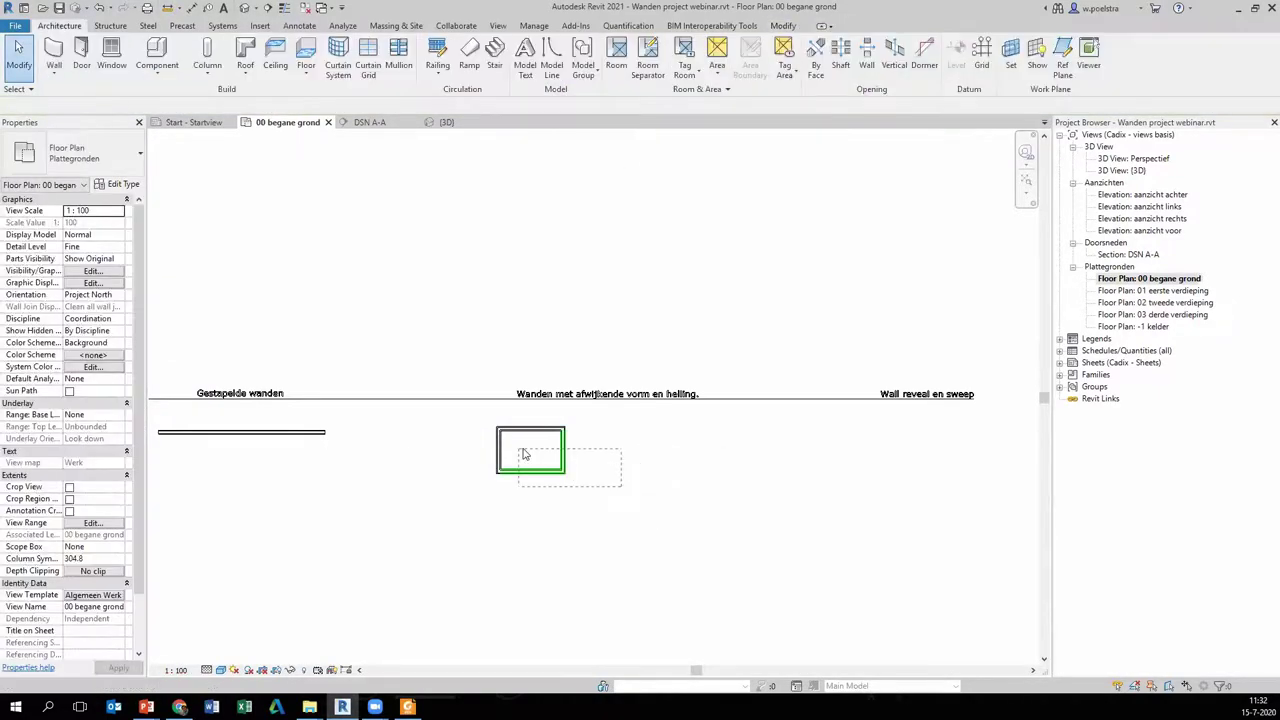
right_click(452, 168)
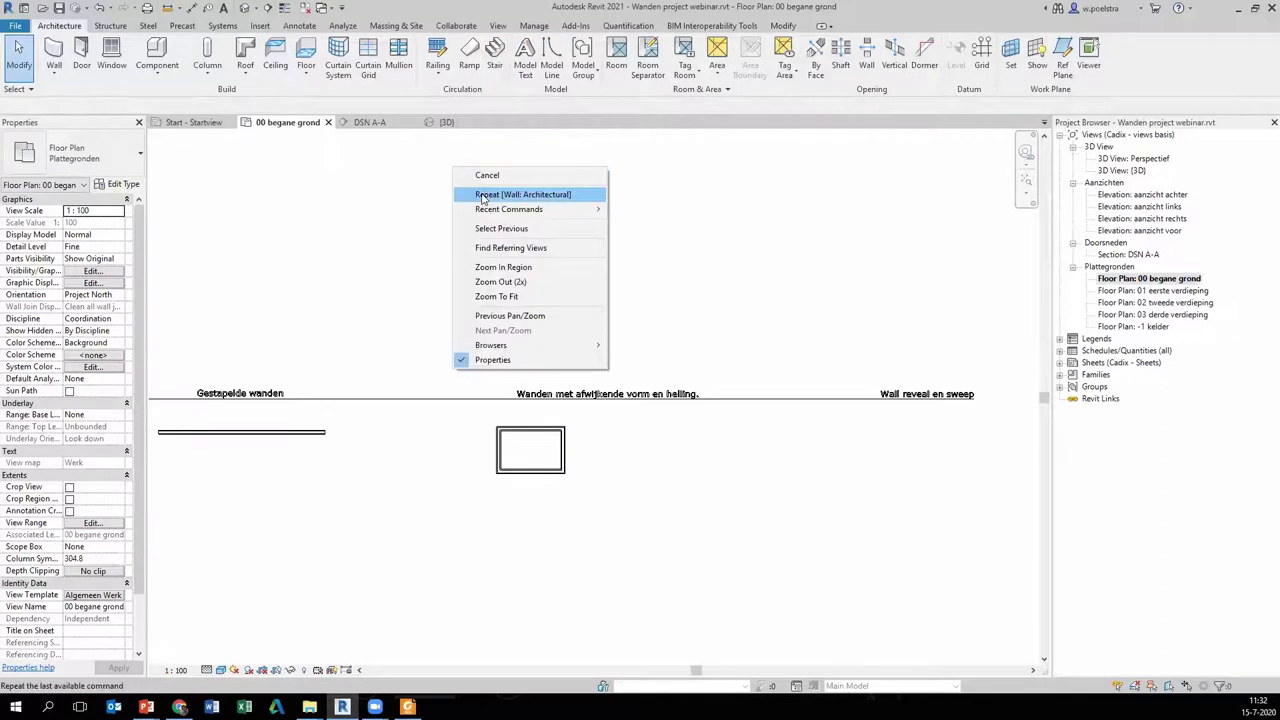
left_click(481, 195)
left_click(80, 152)
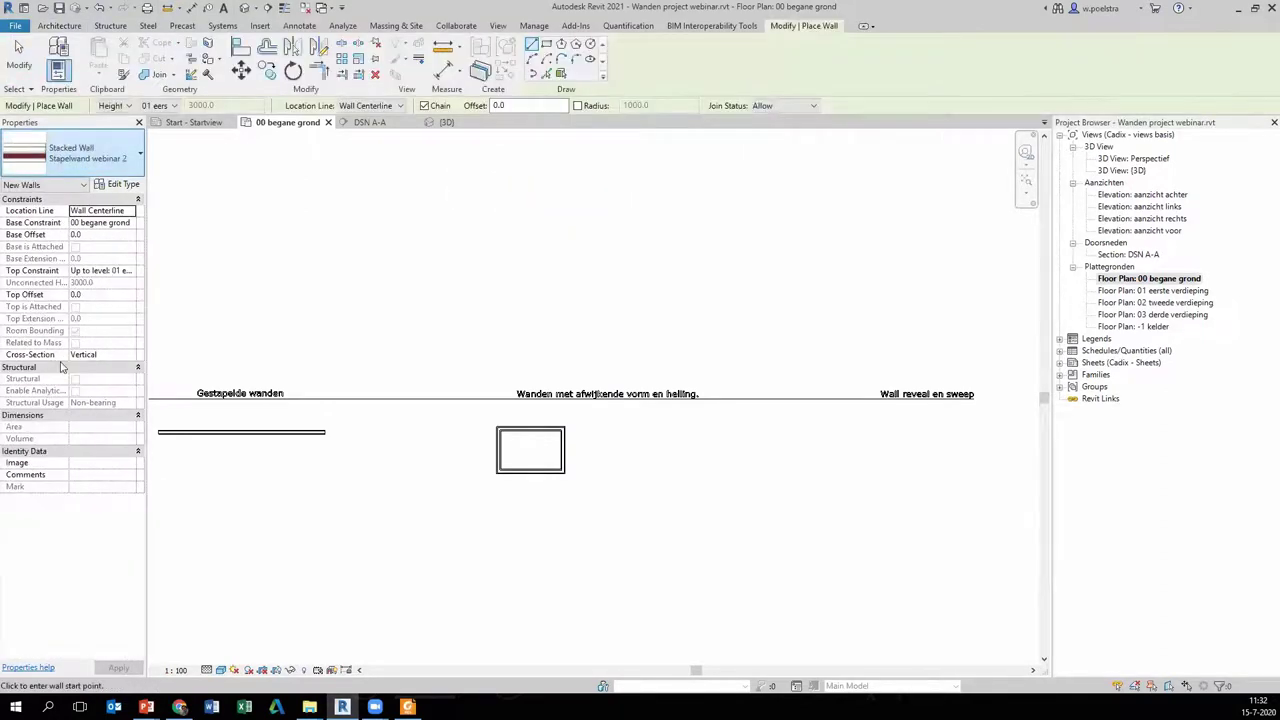
left_click(90, 241)
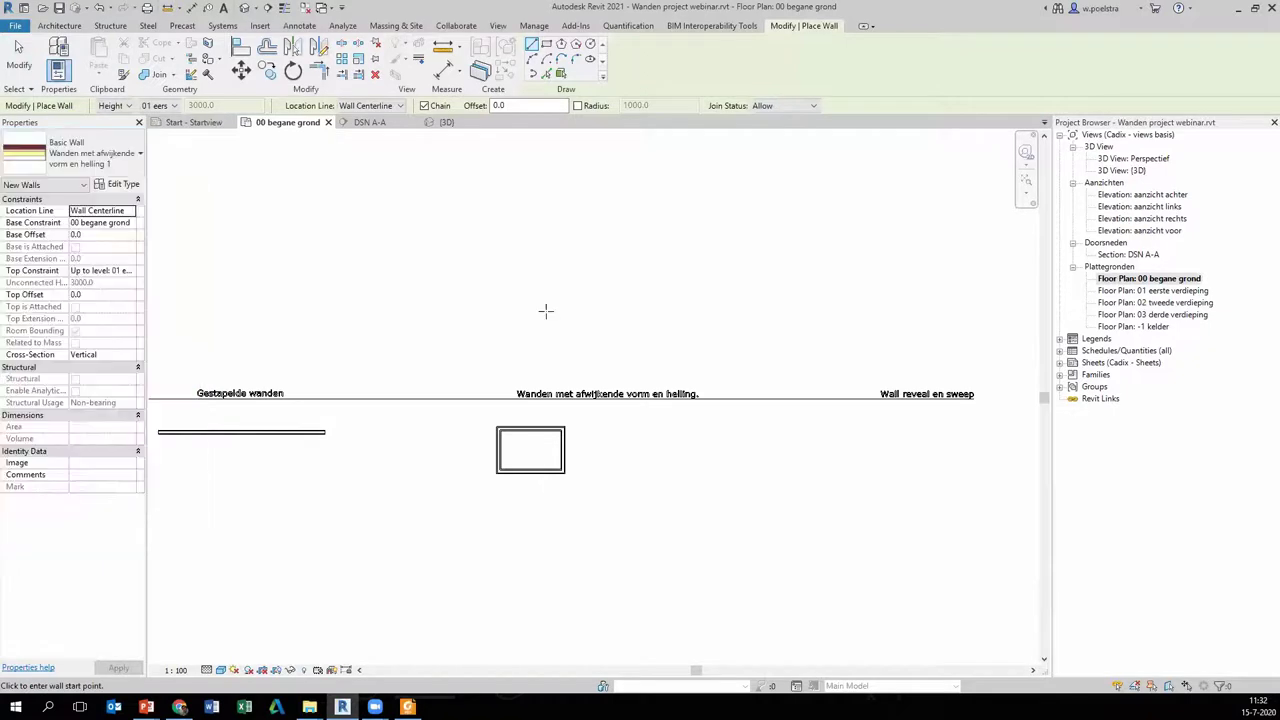
left_click(590, 43)
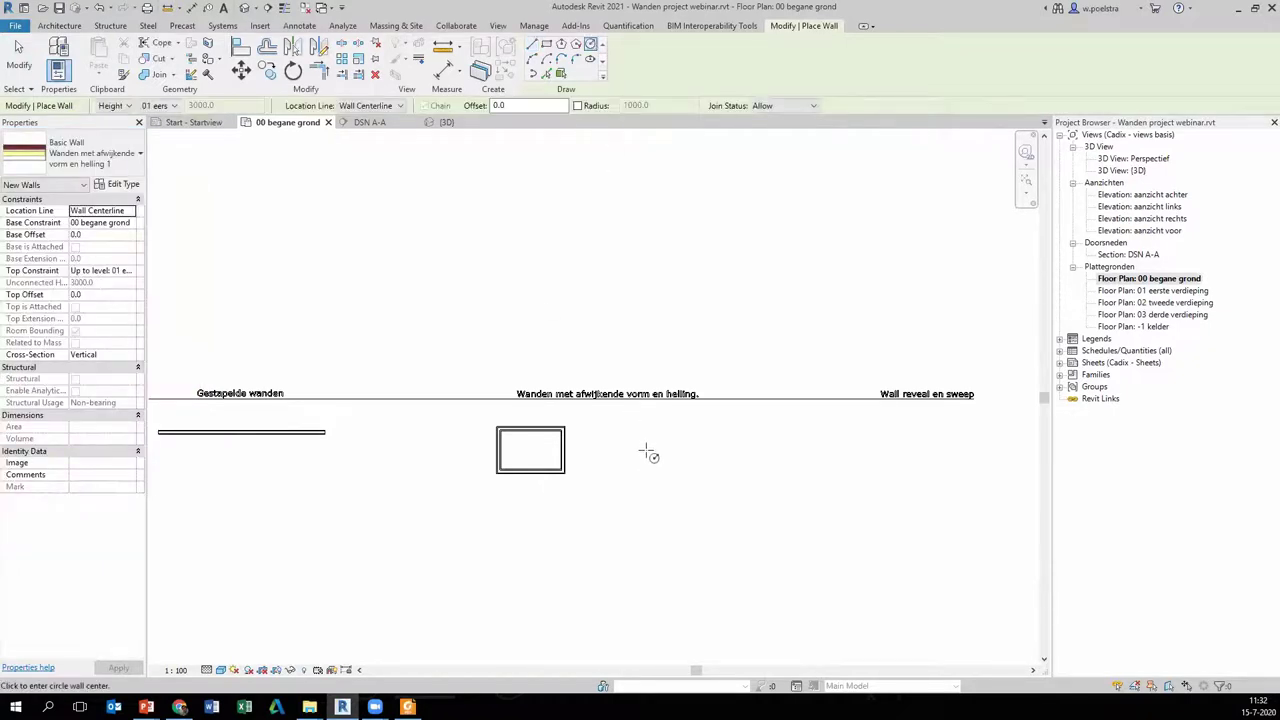
left_click(648, 448)
left_click(666, 477)
key("Escape")
key("Escape")
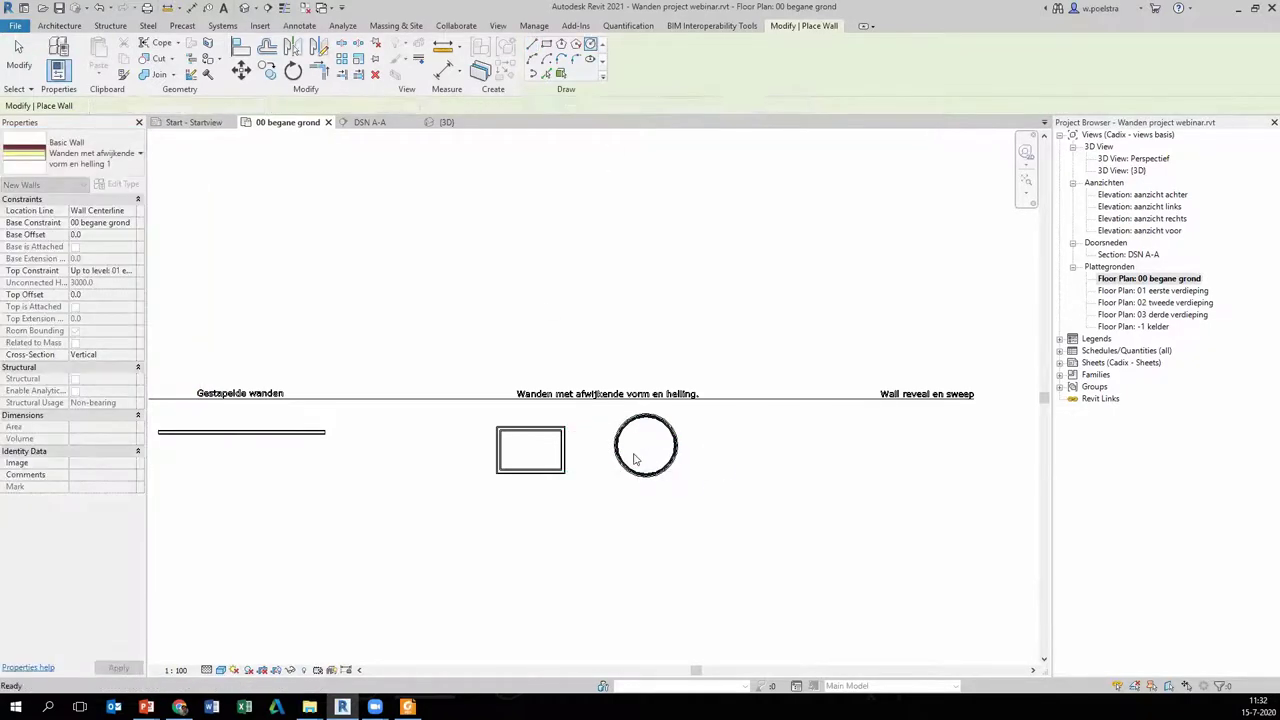
- Draw a straight wall below the rectangular and circular walls
scroll(633, 459, "up", 2)
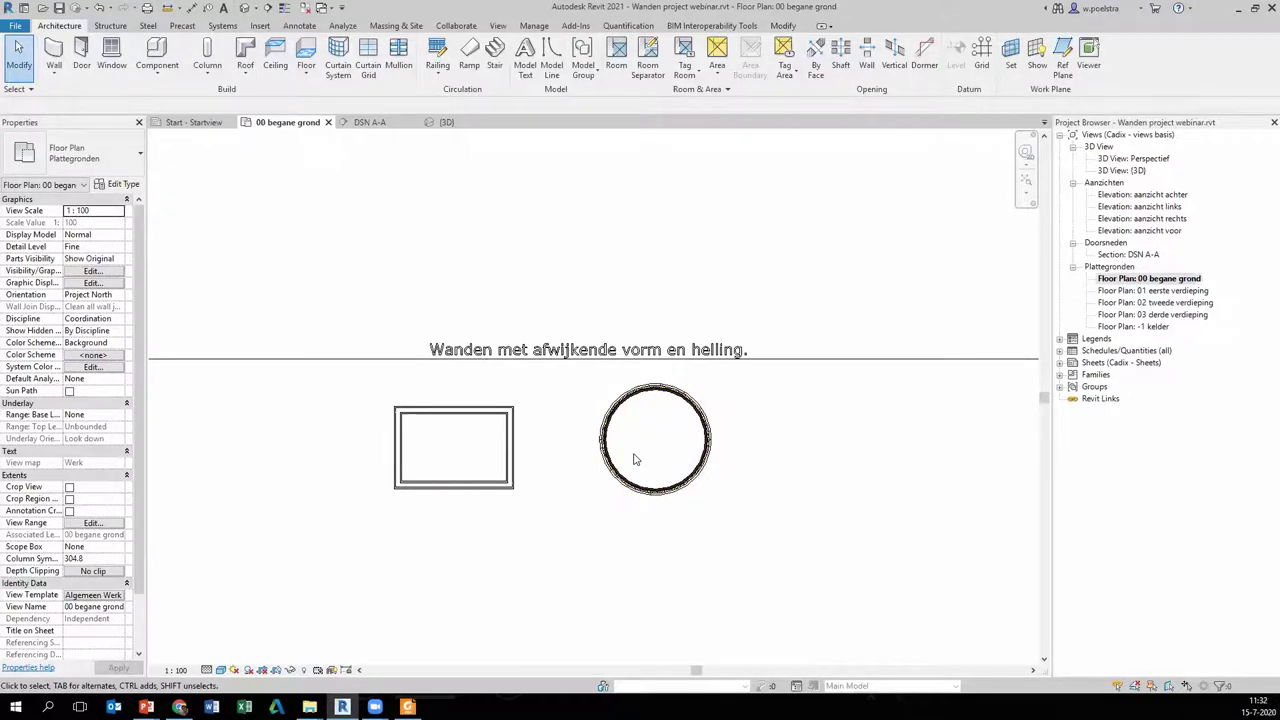
scroll(634, 457, "down", 2)
middle_click_drag(705, 459, 702, 411)
scroll(702, 411, "up", 1)
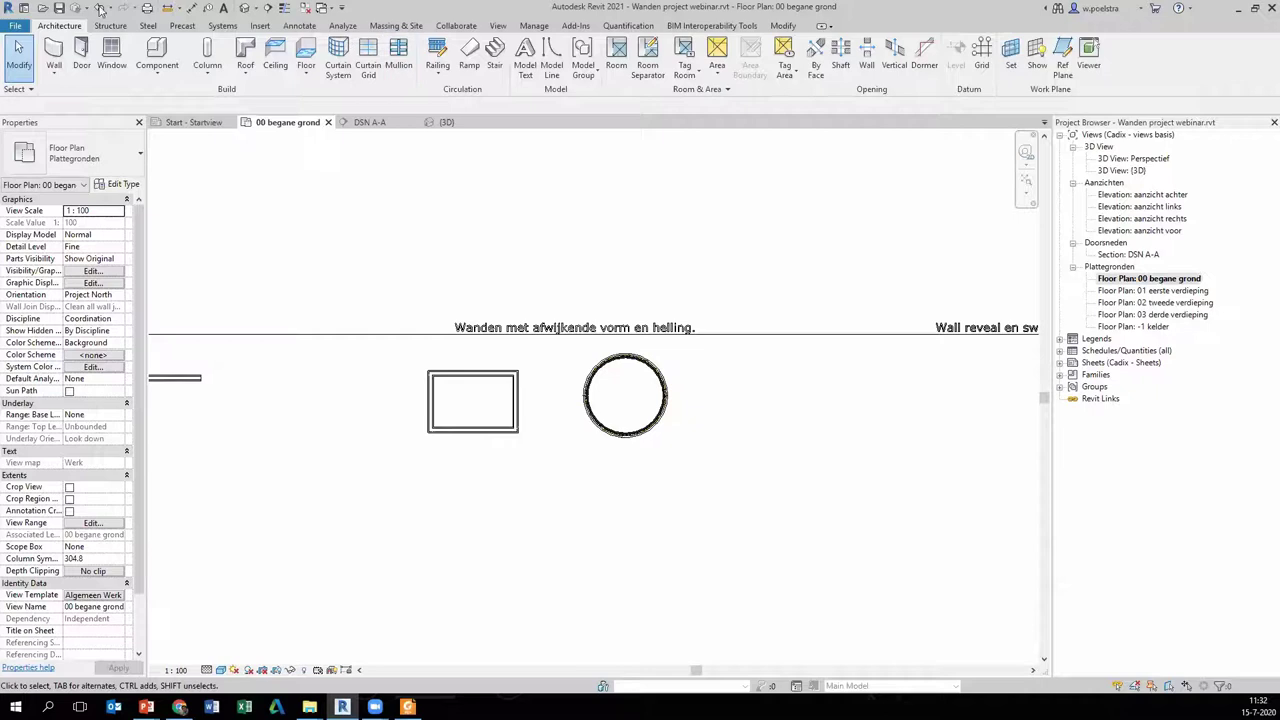
right_click(322, 411)
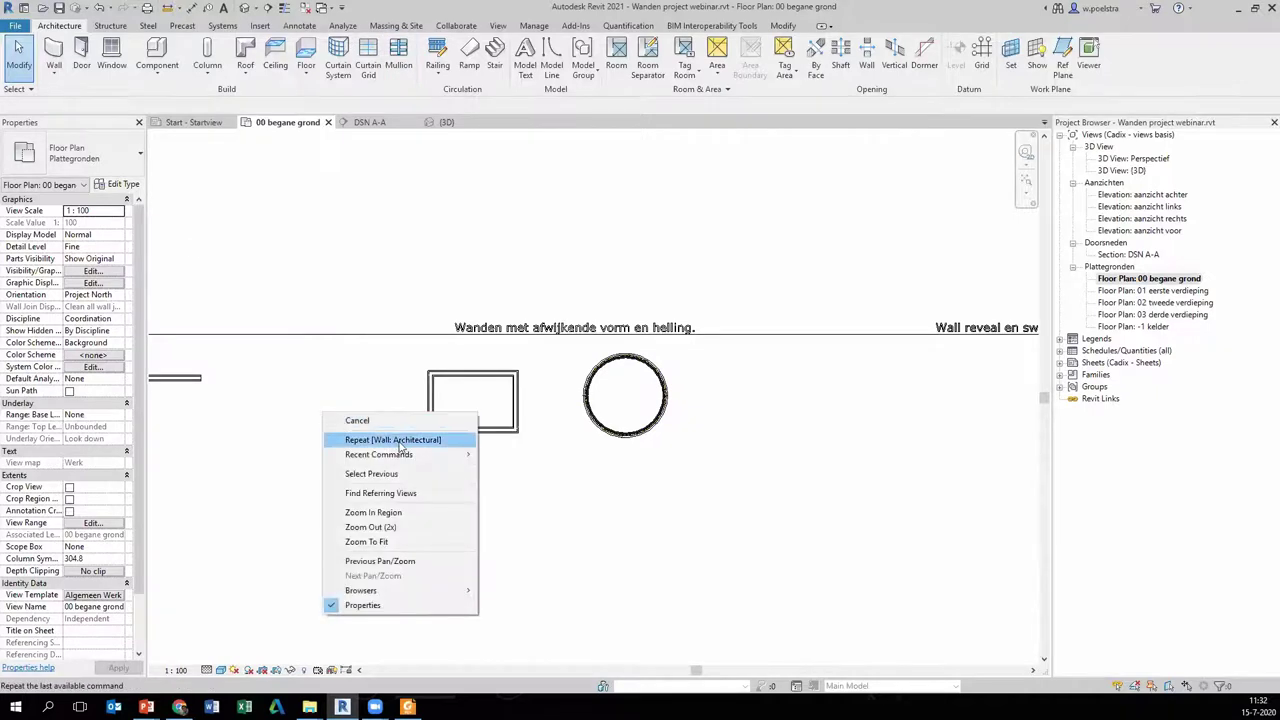
left_click(399, 441)
left_click(460, 481)
left_click(595, 481)
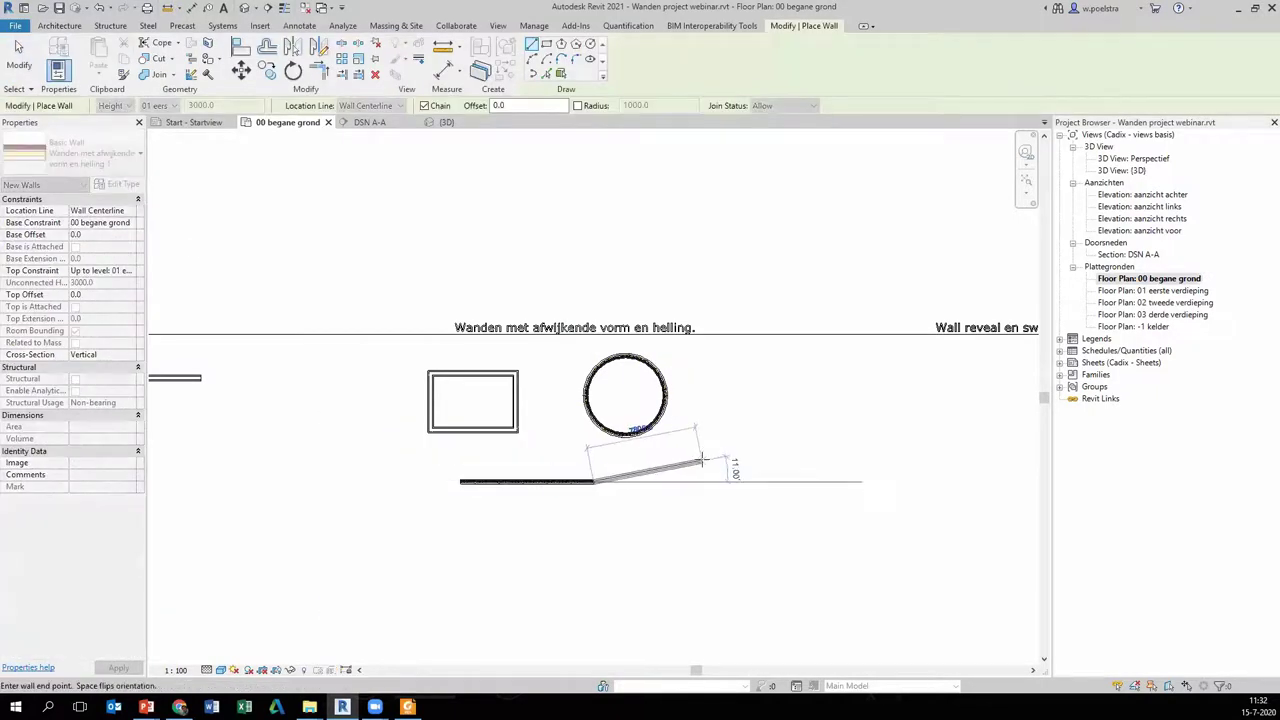
key("Escape")
scroll(663, 400, "up", 2)
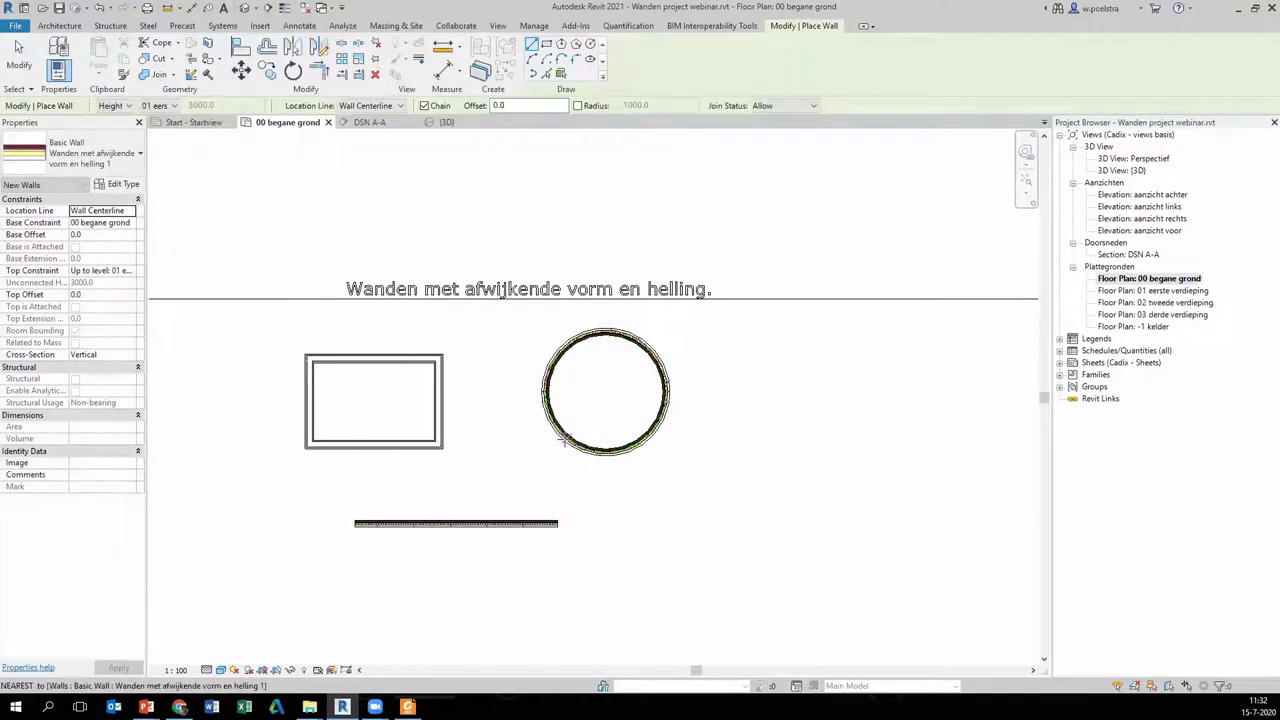
key("Escape")
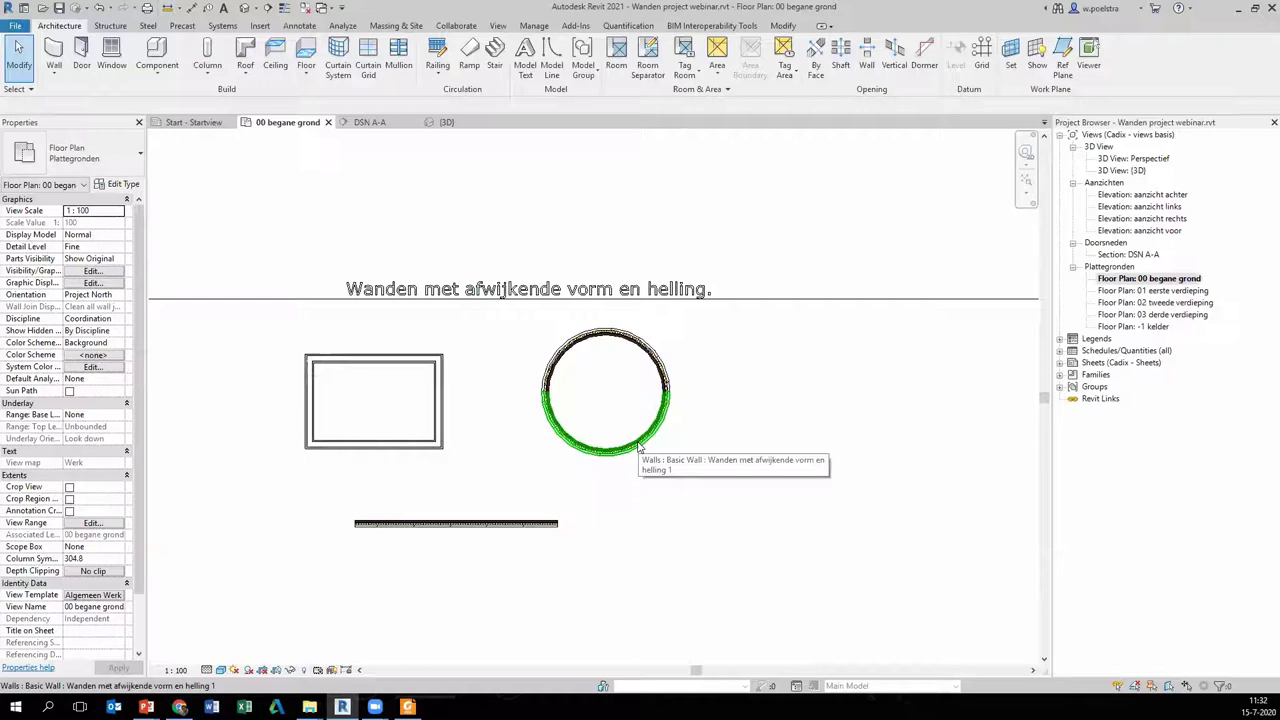
- Make the circular and straight walls Slanted at 20° from vertical and view them in 3D
left_click(638, 447)
key("Escape")
left_click(517, 522)
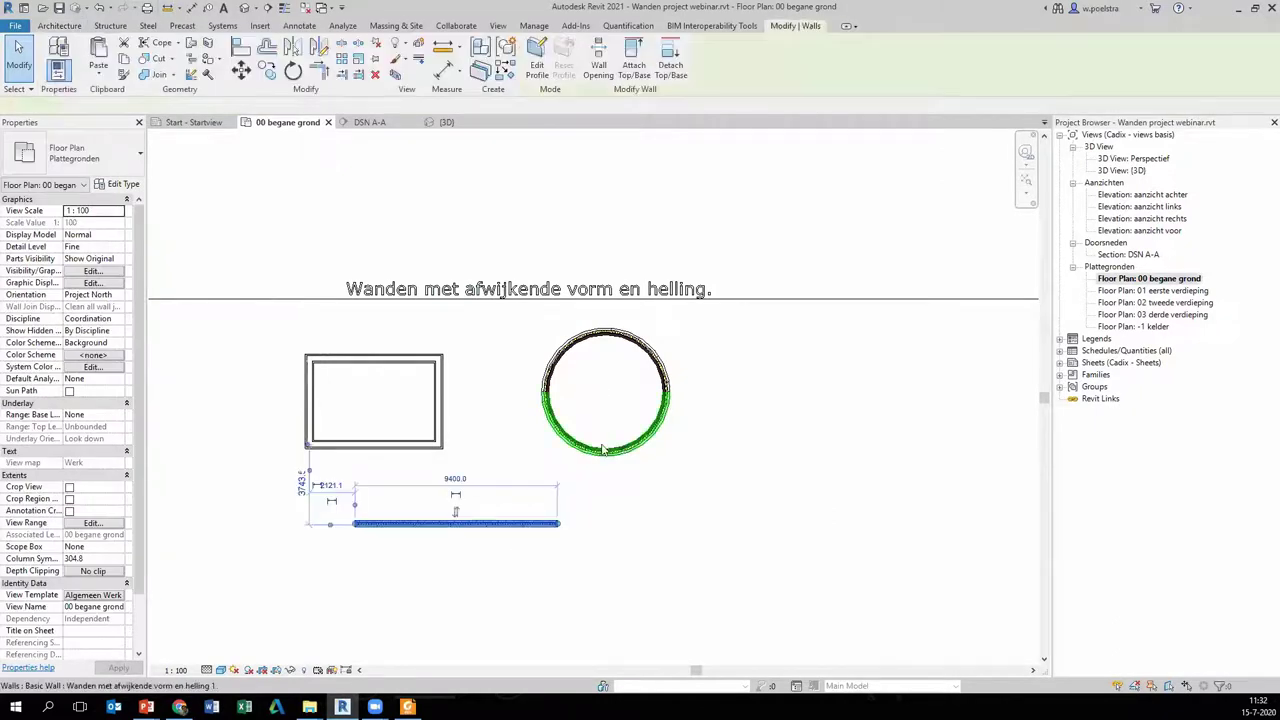
left_click(635, 450, "ctrl")
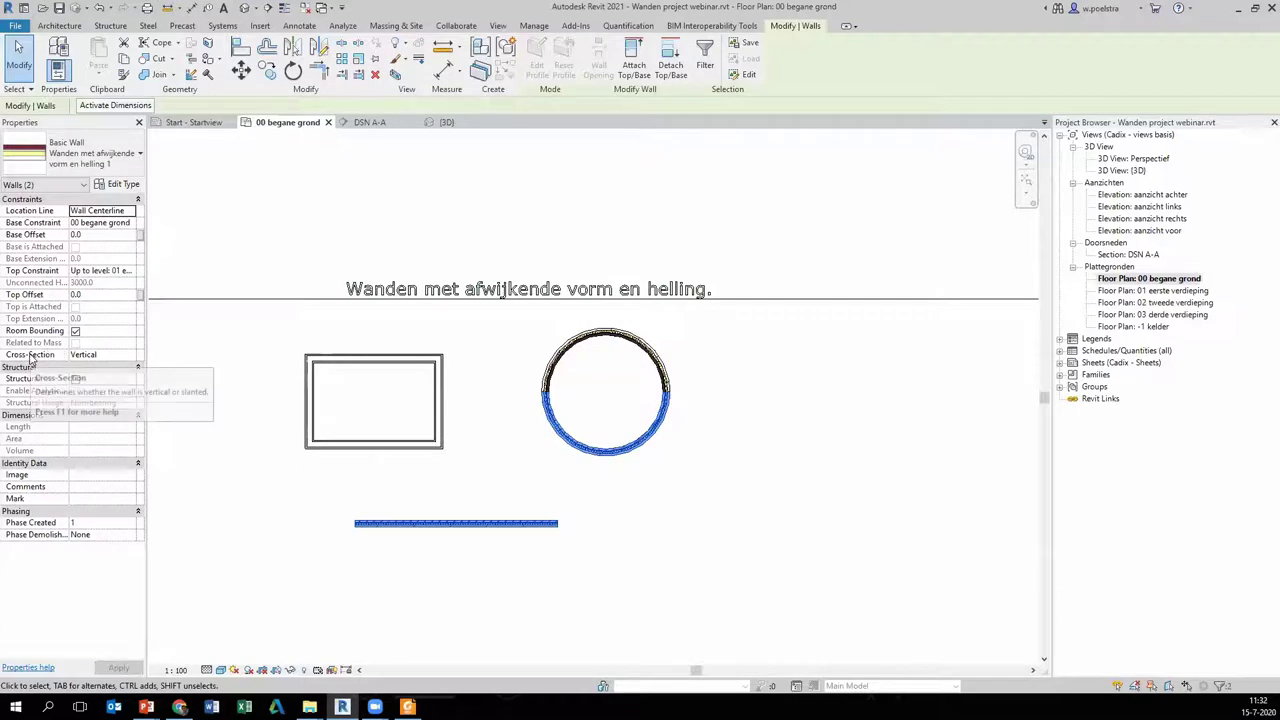
left_click(112, 356)
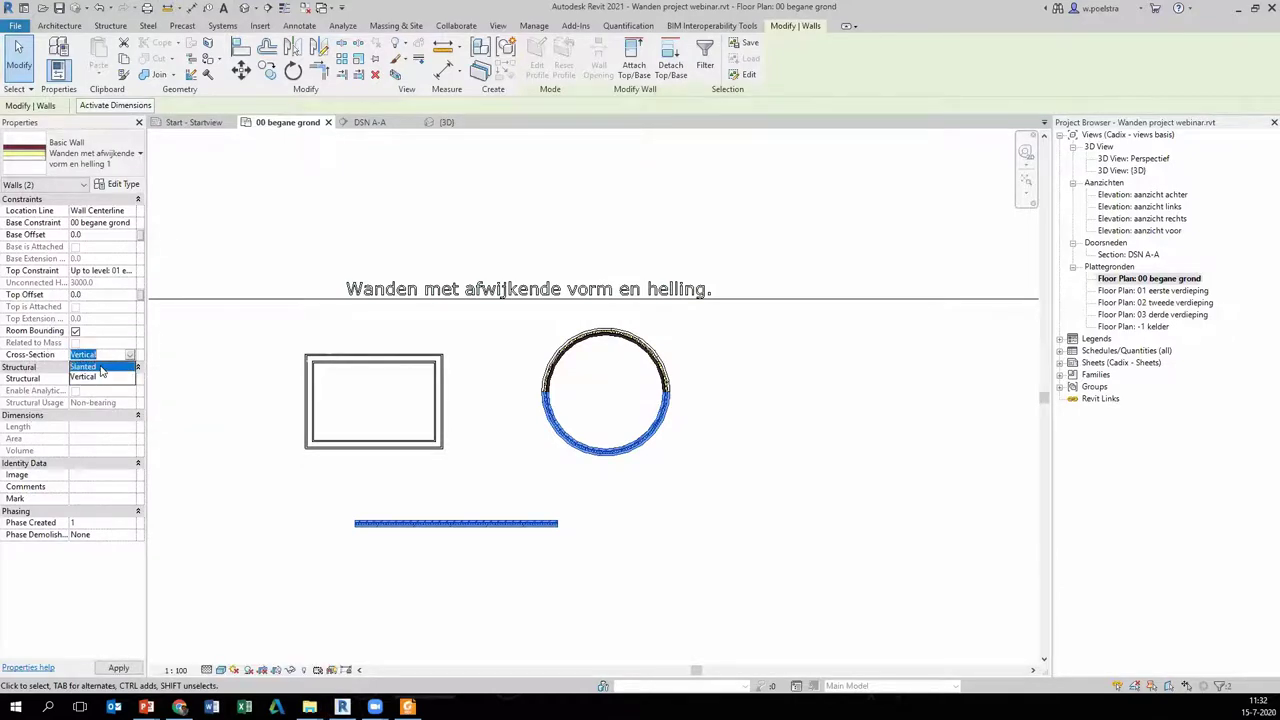
left_click(96, 367)
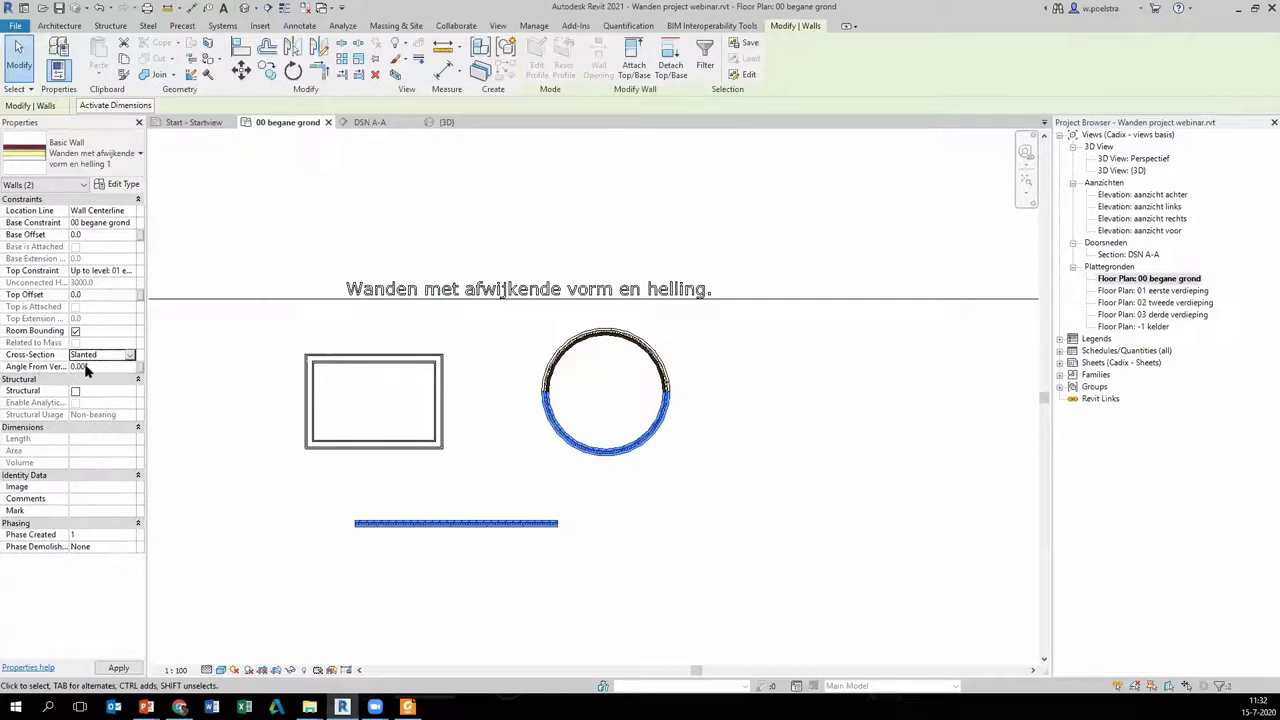
left_click(121, 367)
type("20")
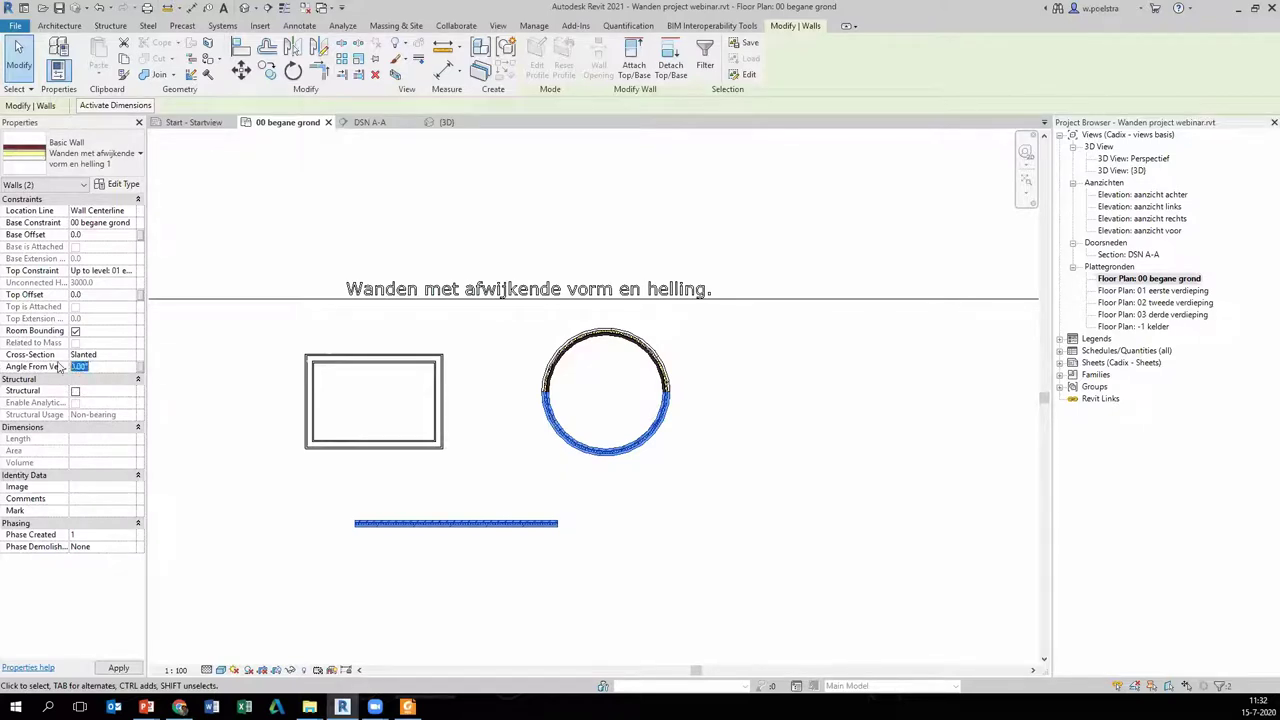
key("Return")
scroll(577, 453, "up", 3)
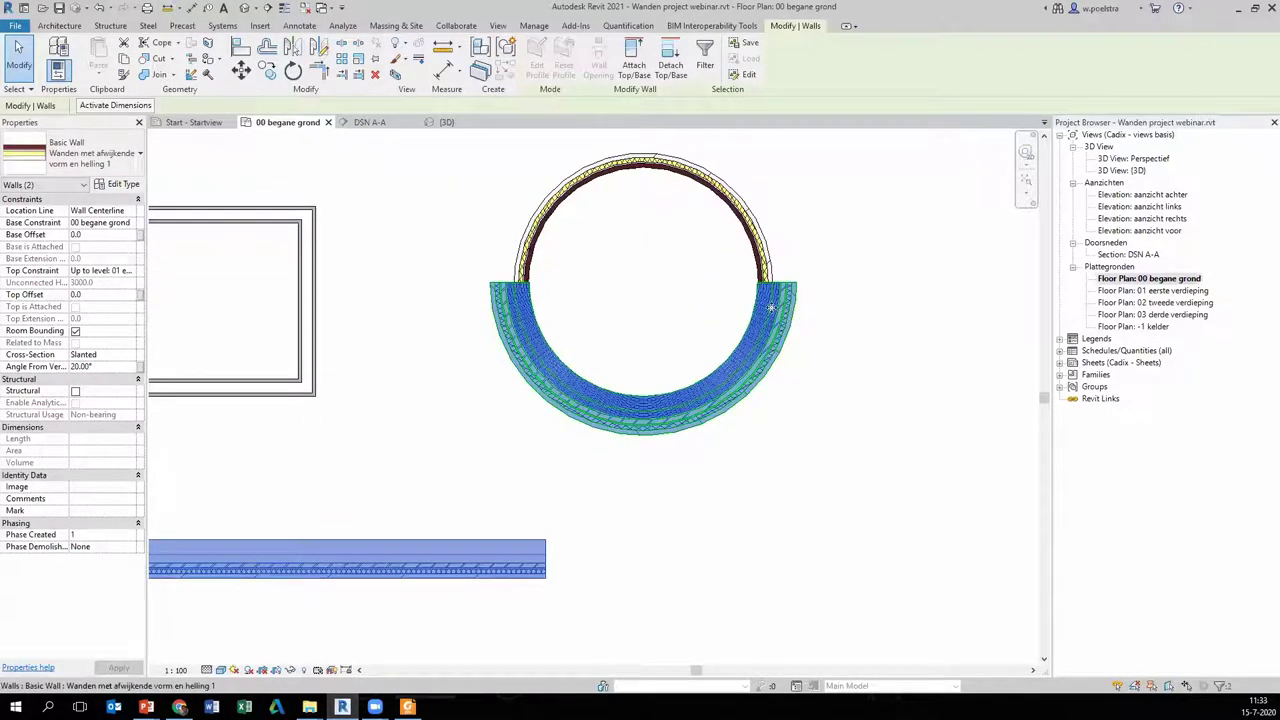
left_click(396, 77)
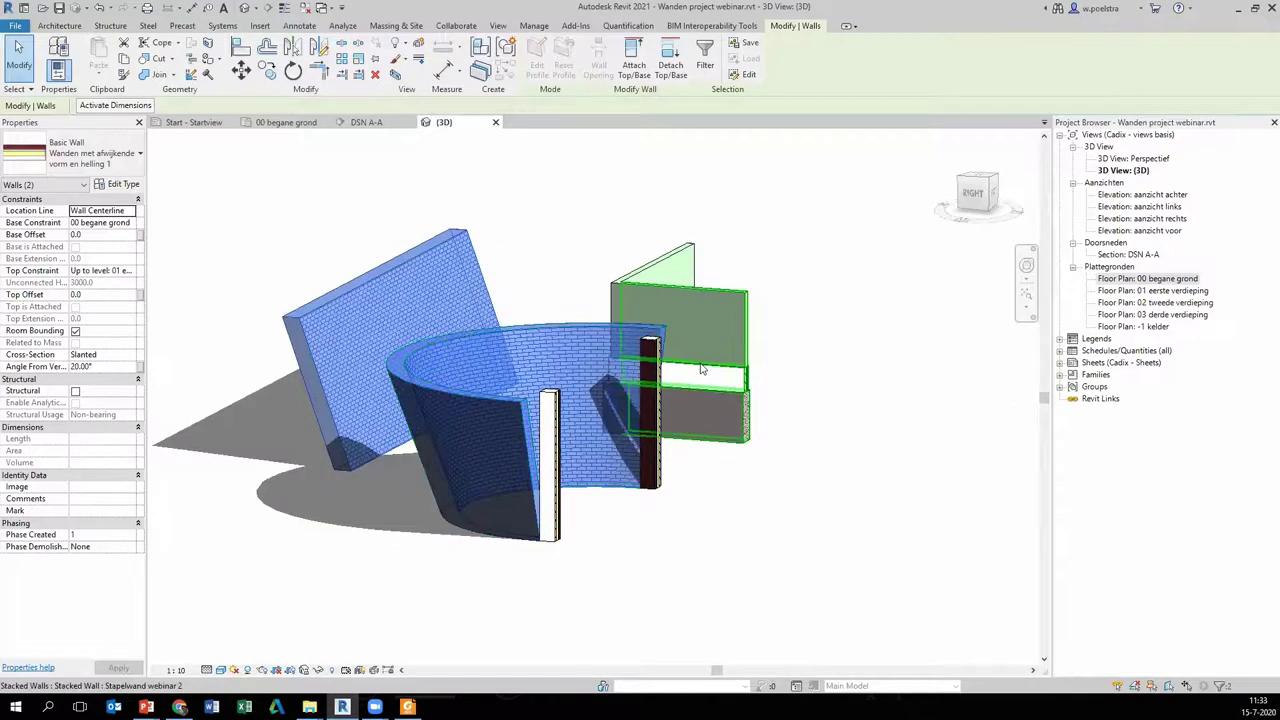
- Try setting the stacked wall to Slanted at 20°, dismissing the invalid-value error
left_click(702, 370)
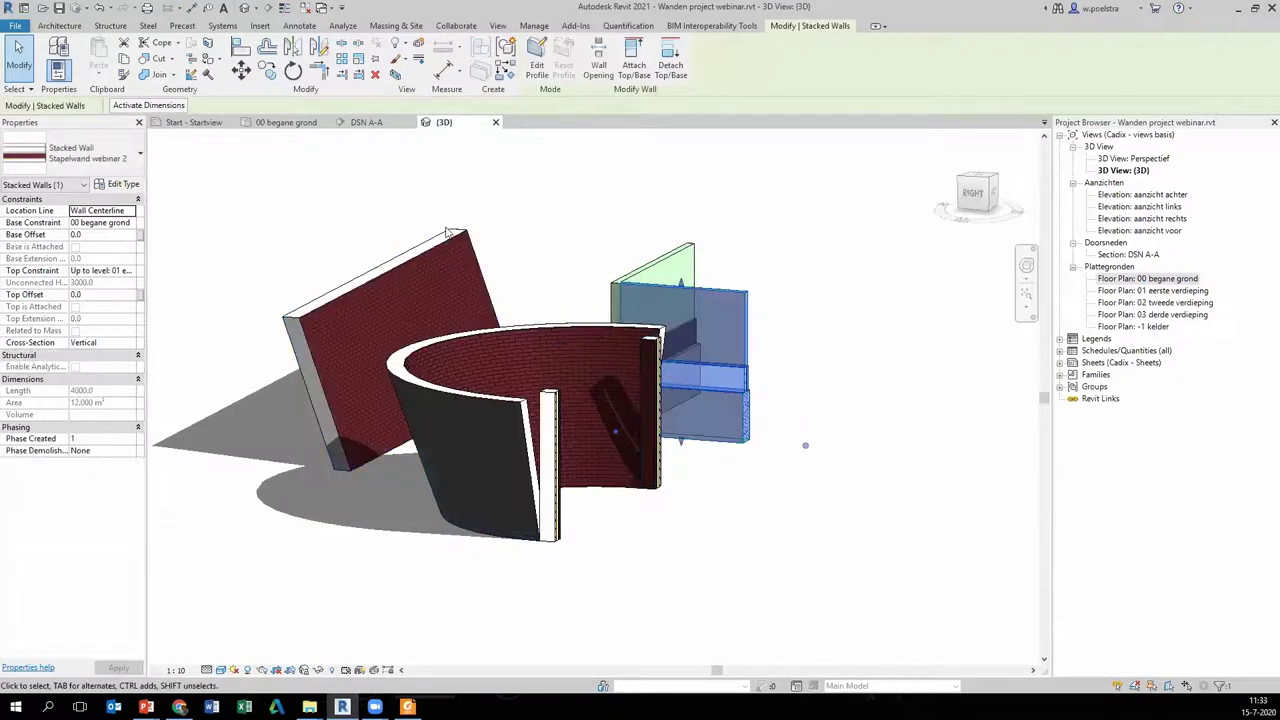
left_click(122, 343)
left_click(122, 343)
left_click(108, 366)
type("20\\")
key("Return")
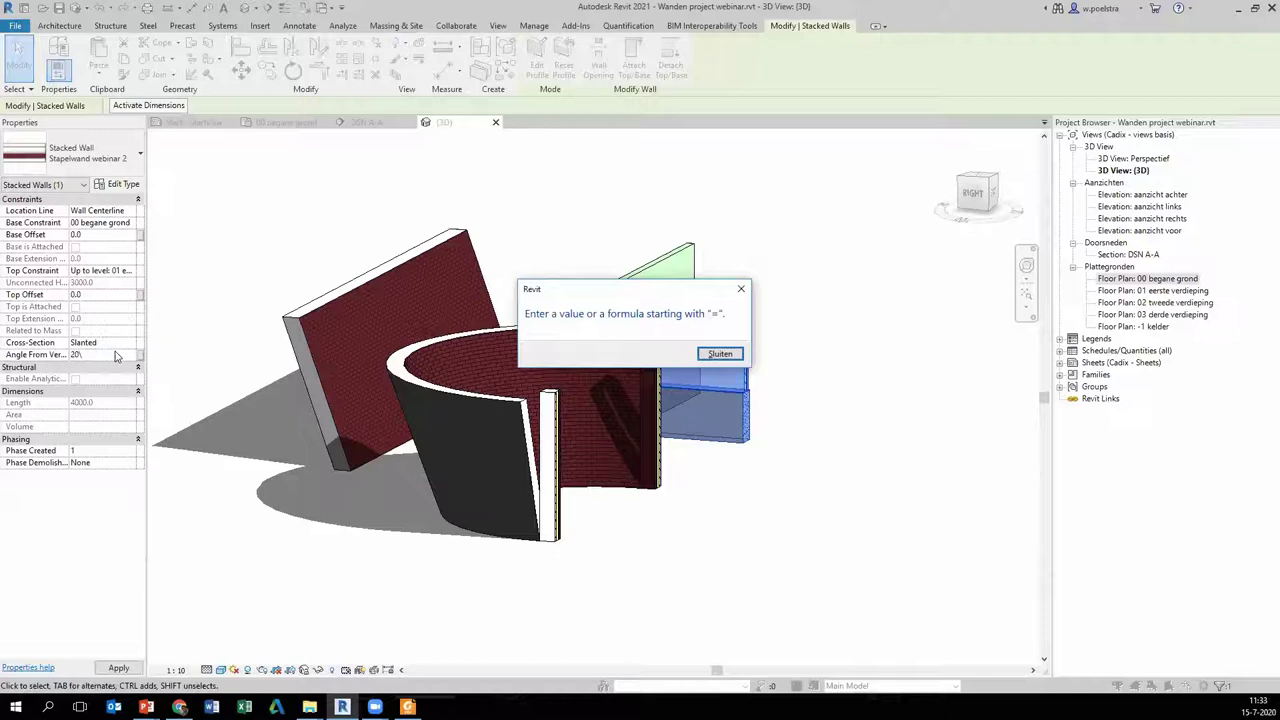
left_click(707, 356)
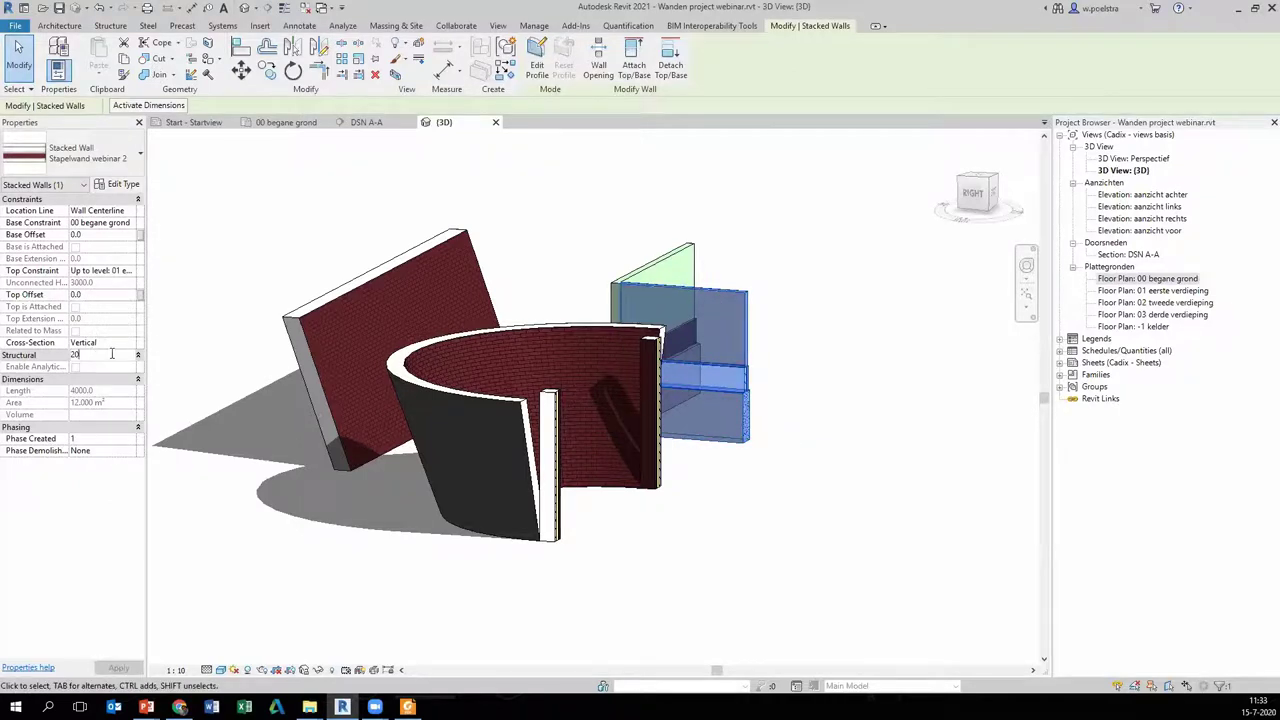
- Reselect the stacked wall and apply a Slanted cross-section at 20°
left_click(269, 274)
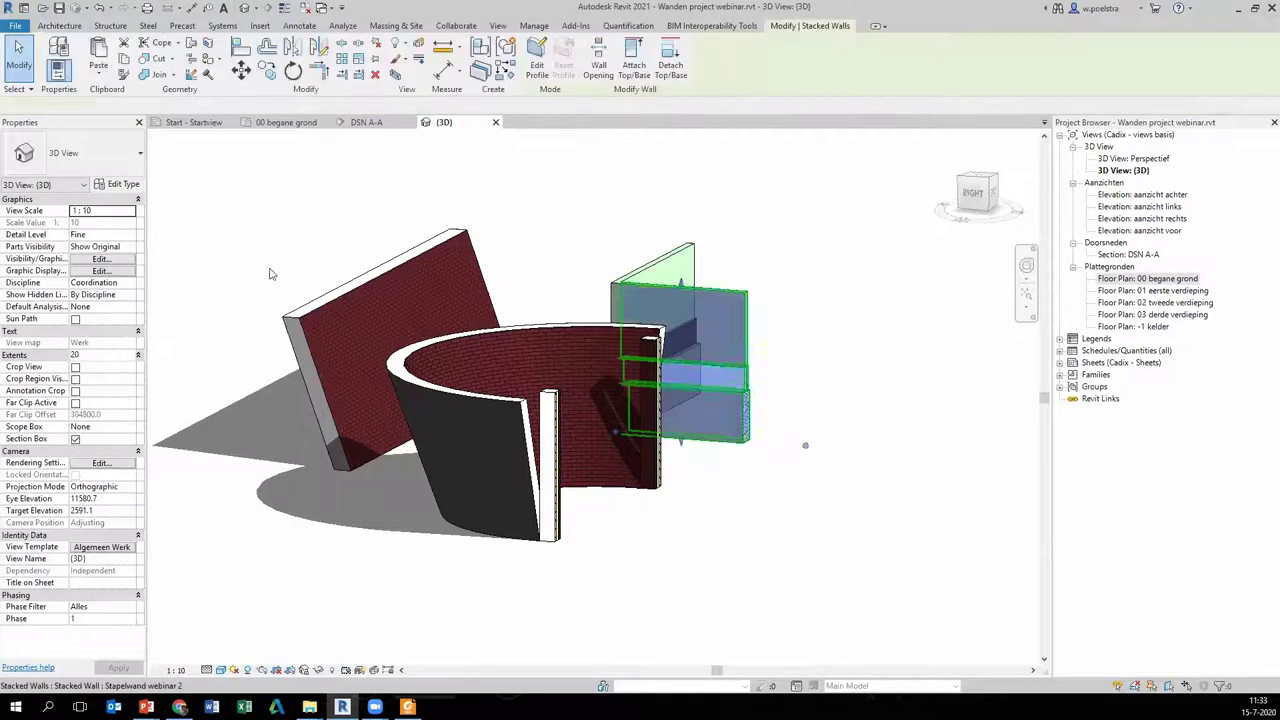
key("ctrl+Left")
left_click(90, 343)
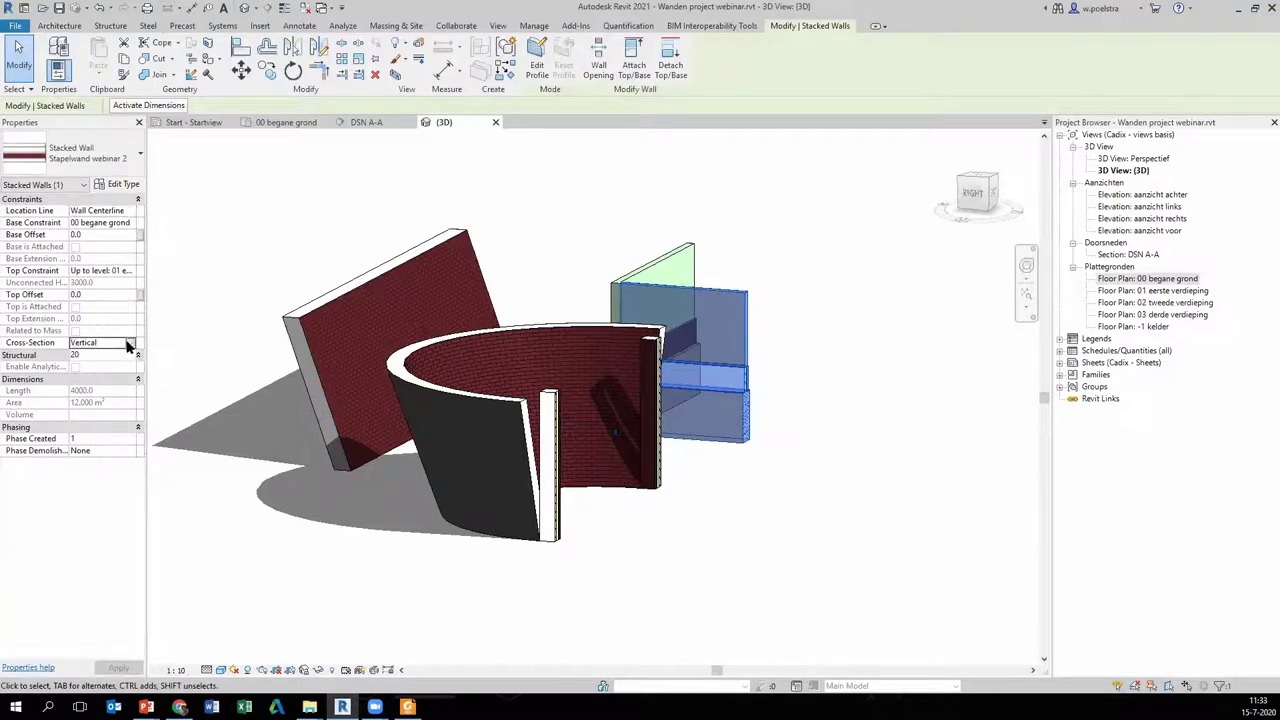
left_click(112, 358)
left_click(103, 355)
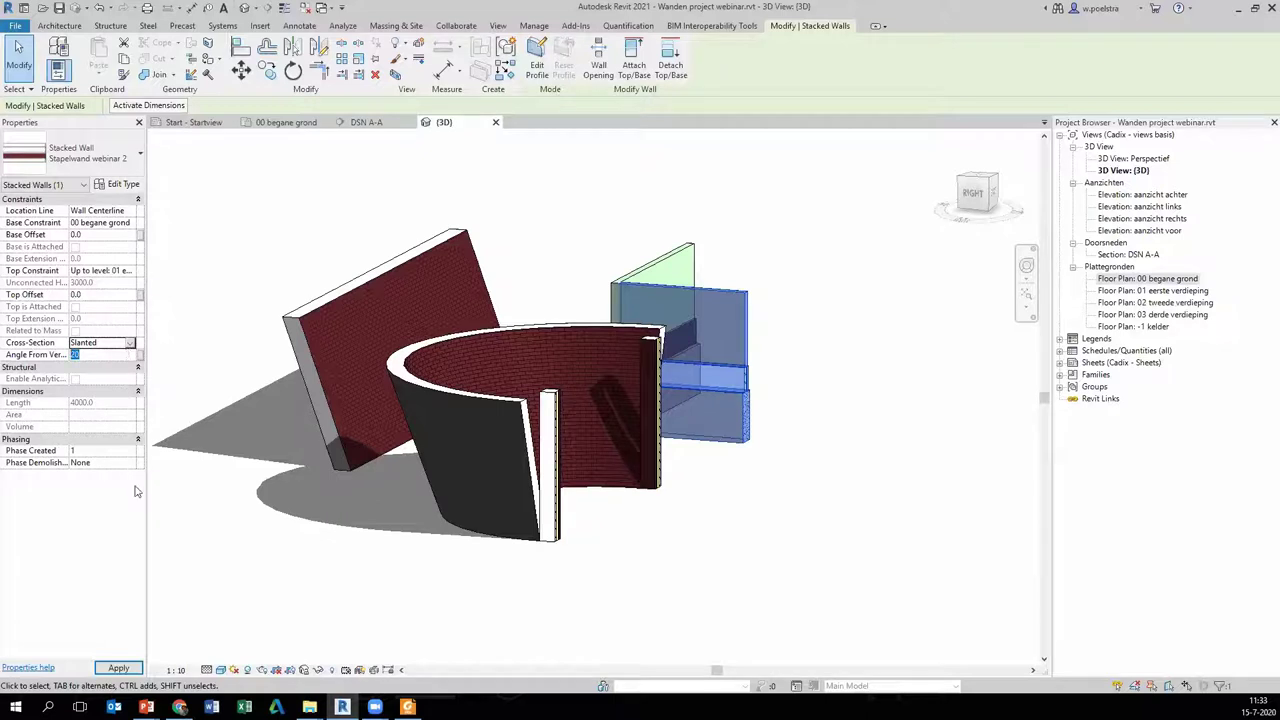
left_click(118, 668)
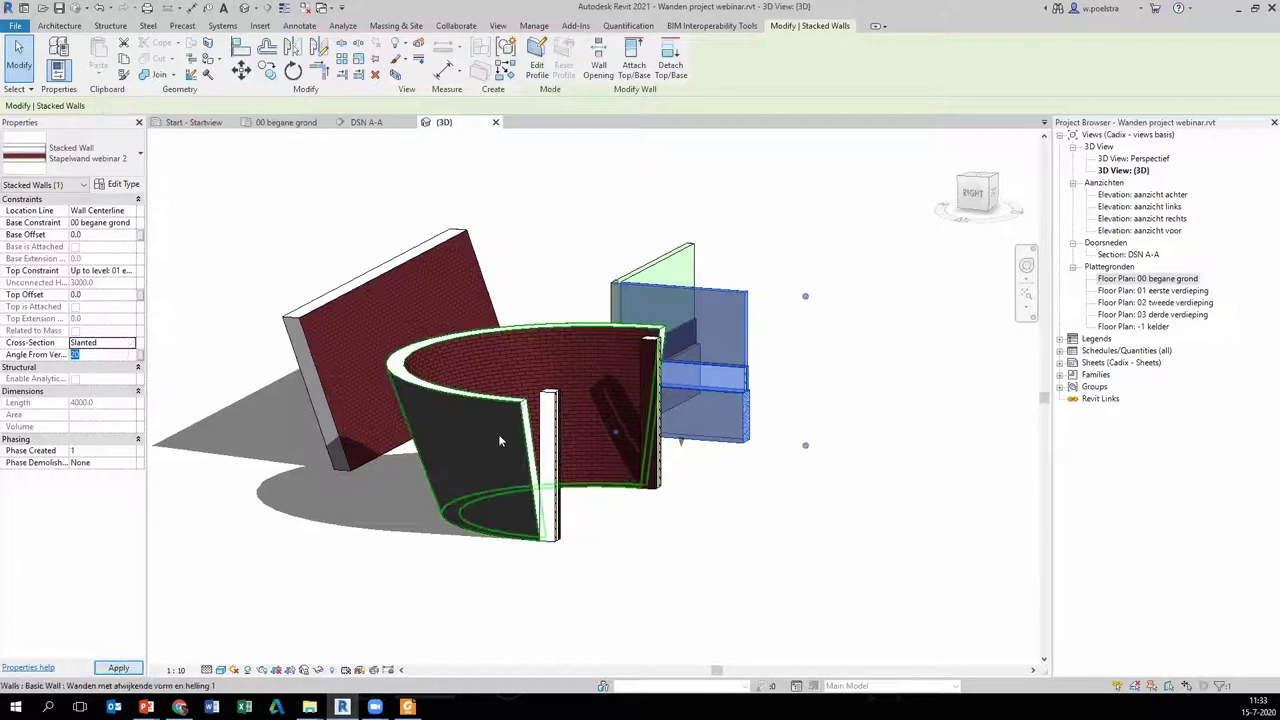
left_click(787, 296)
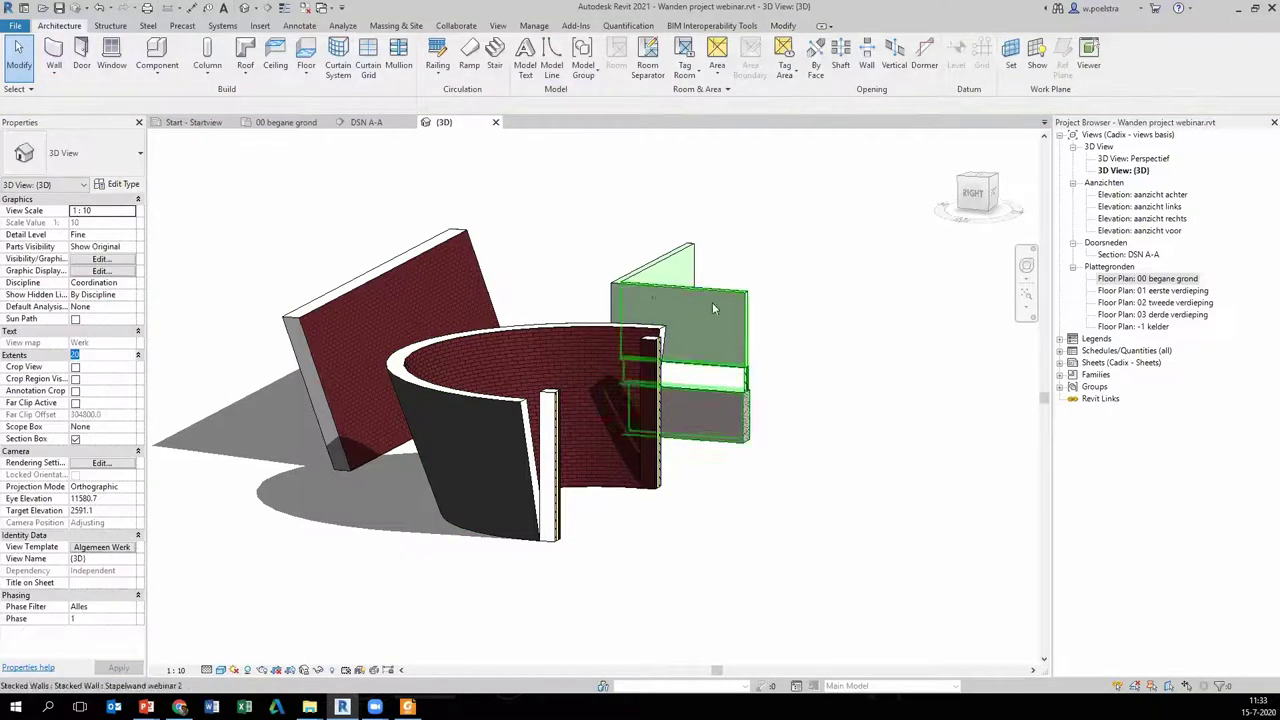
- Return to the 00 begane grond plan, panned to the Wall reveal en sweep label
double_click(1150, 279)
scroll(642, 386, "down", 3)
middle_click_drag(837, 386, 656, 350)
scroll(655, 350, "up", 2)
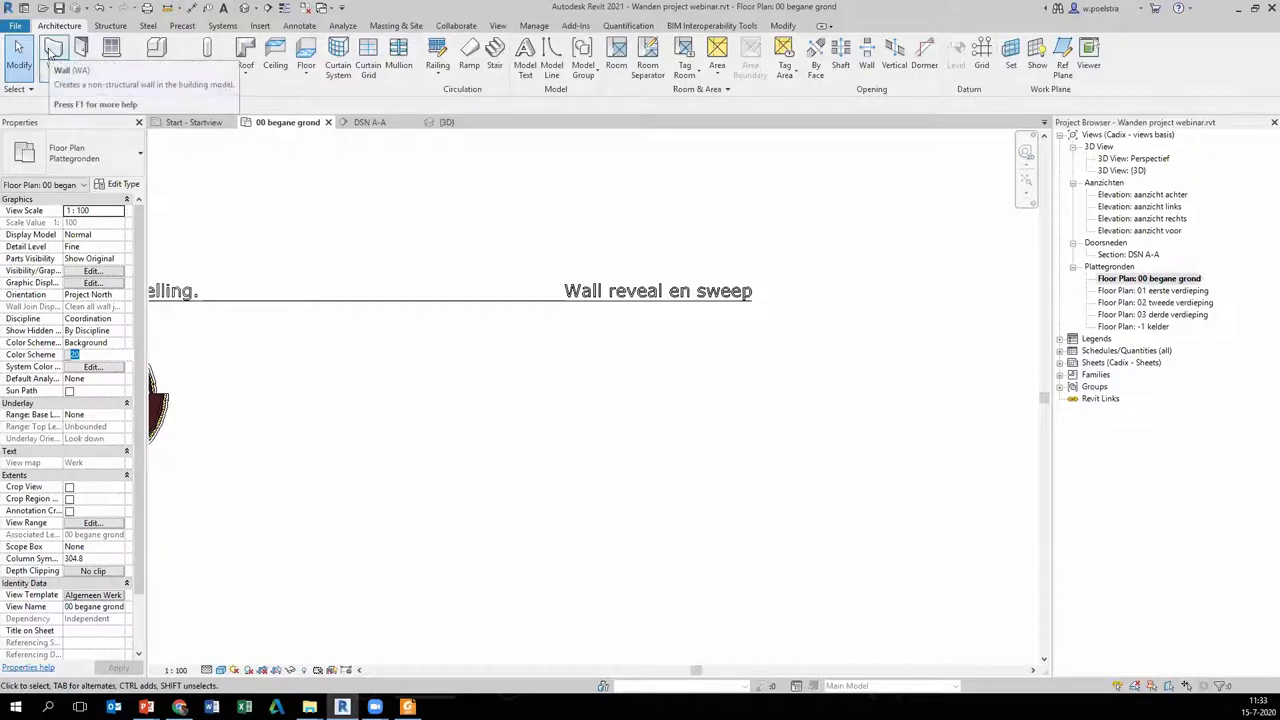
- Draw a straight 10200-long Wall sweep & reveal wall below the heading
left_click(52, 50)
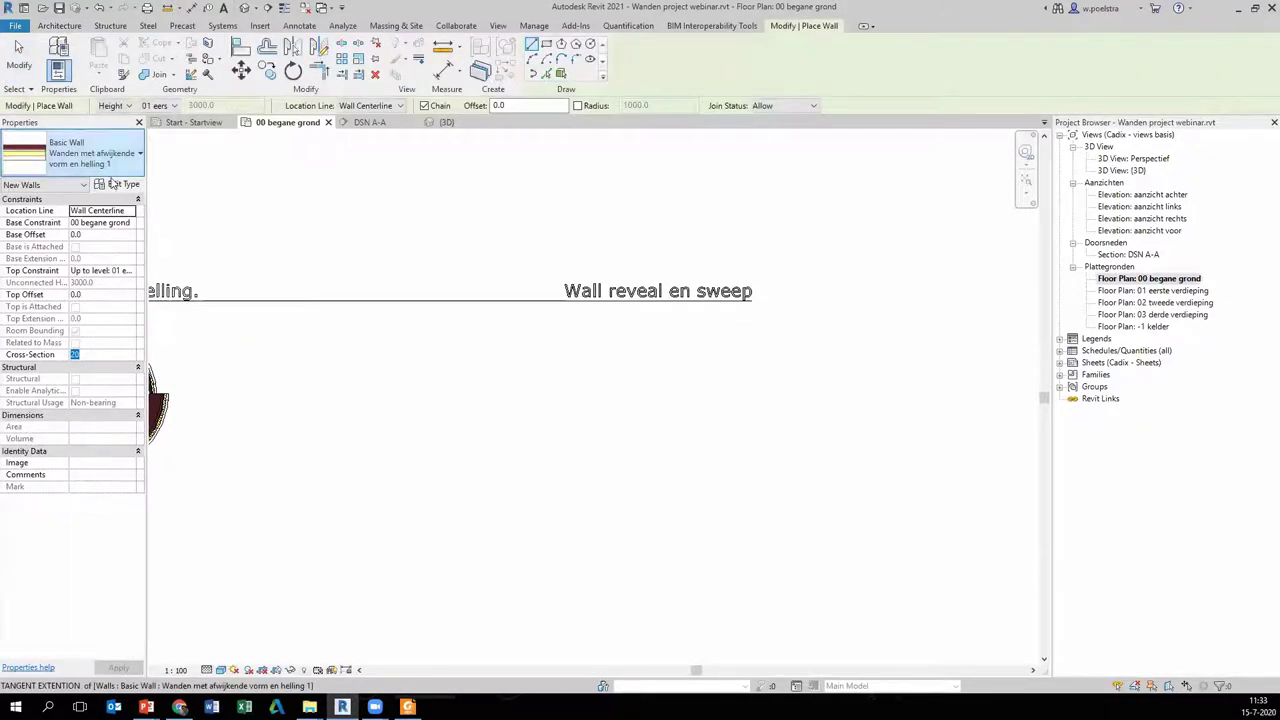
left_click(110, 165)
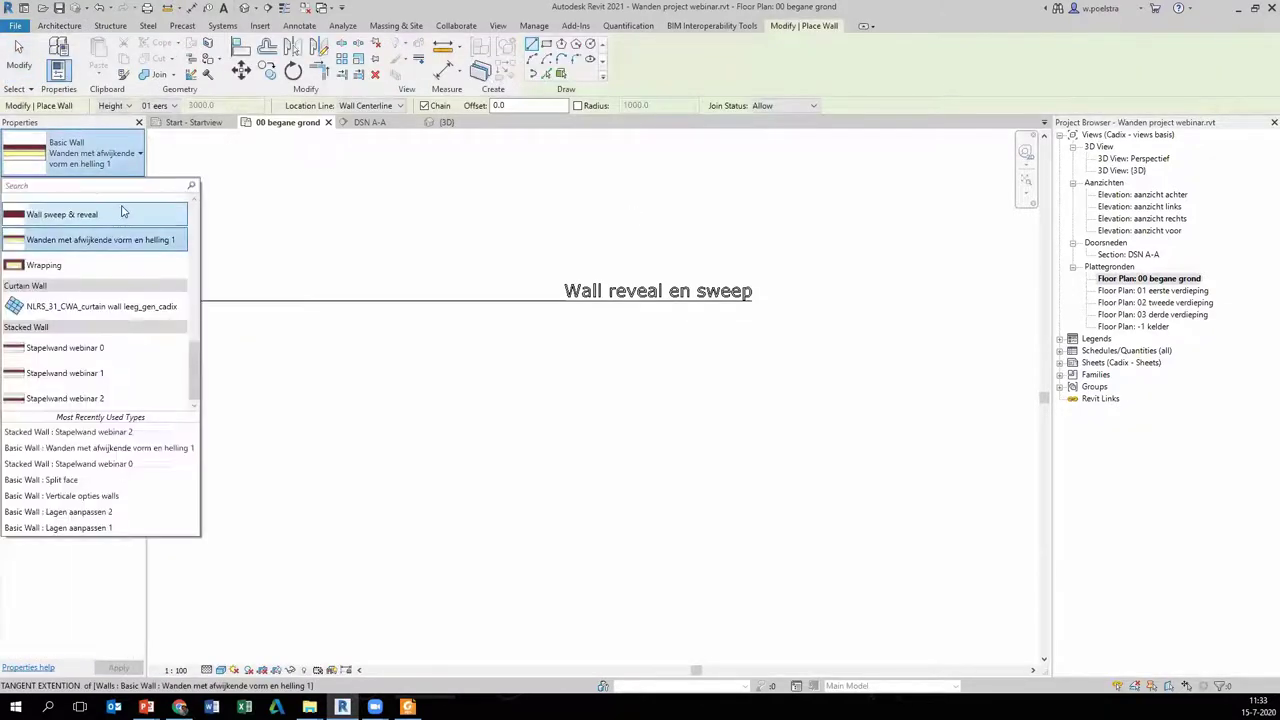
left_click(63, 214)
left_click(531, 373)
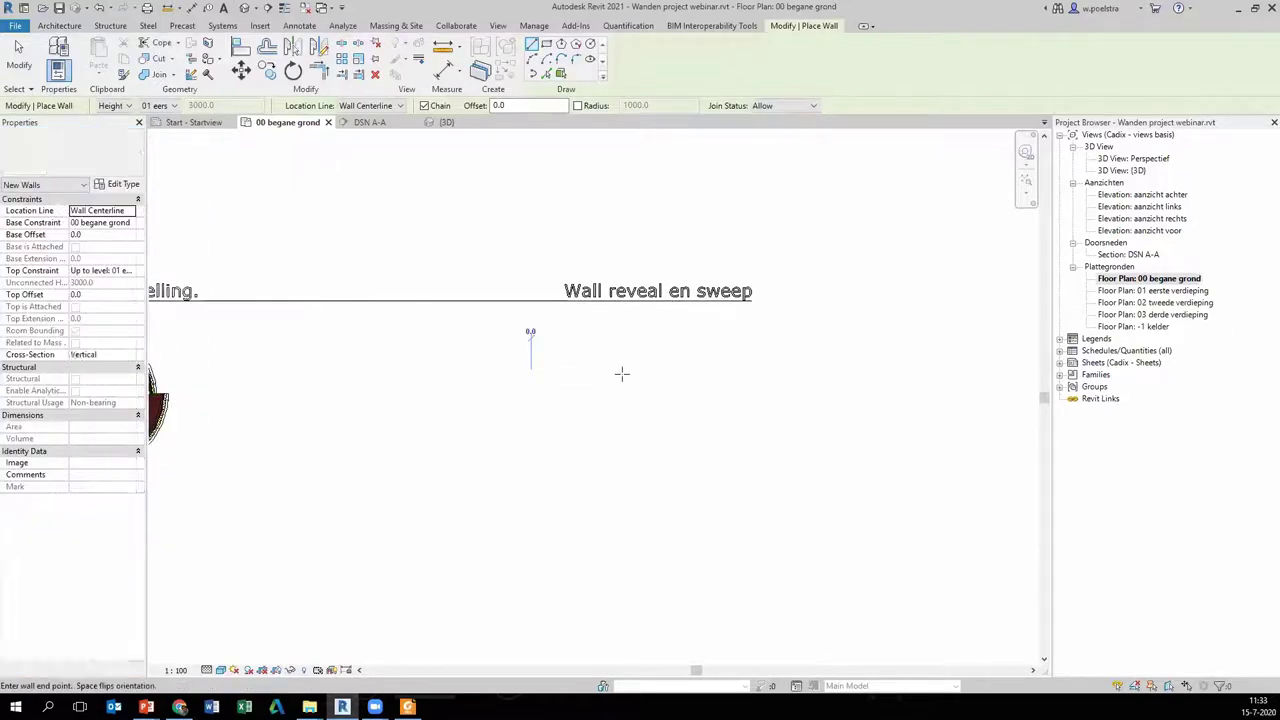
left_click(751, 373)
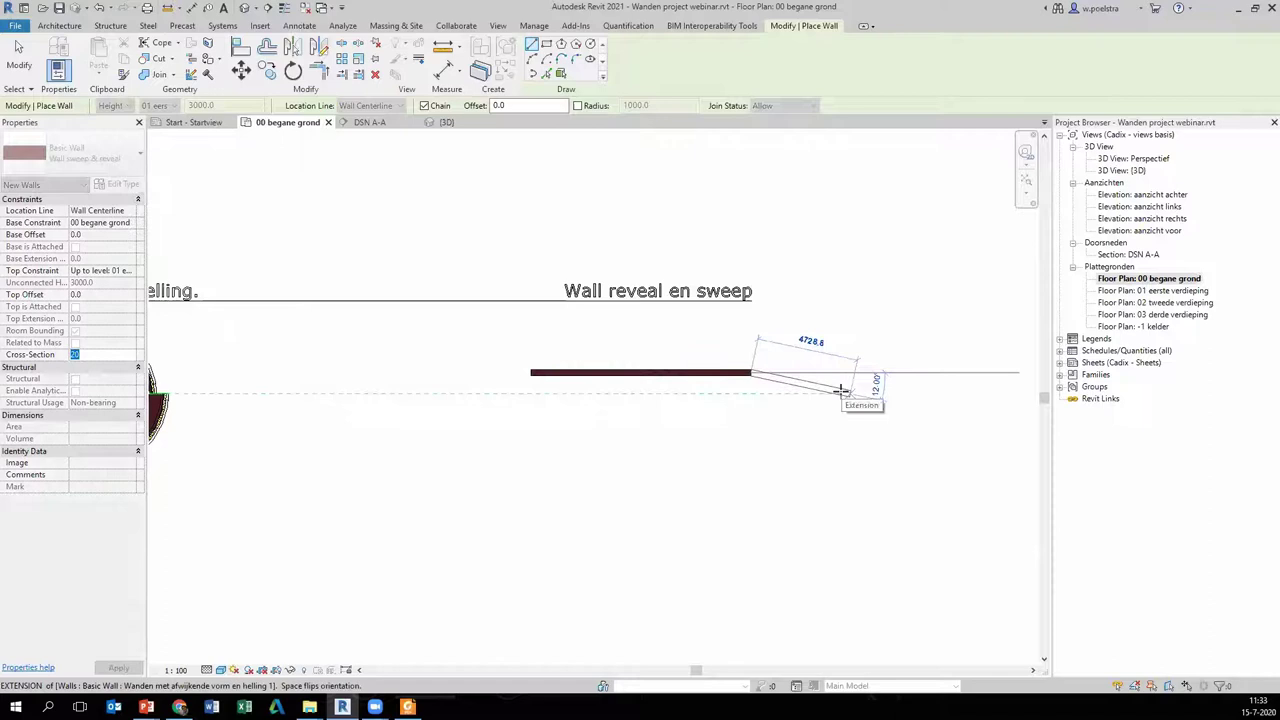
key("Escape")
key("Escape")
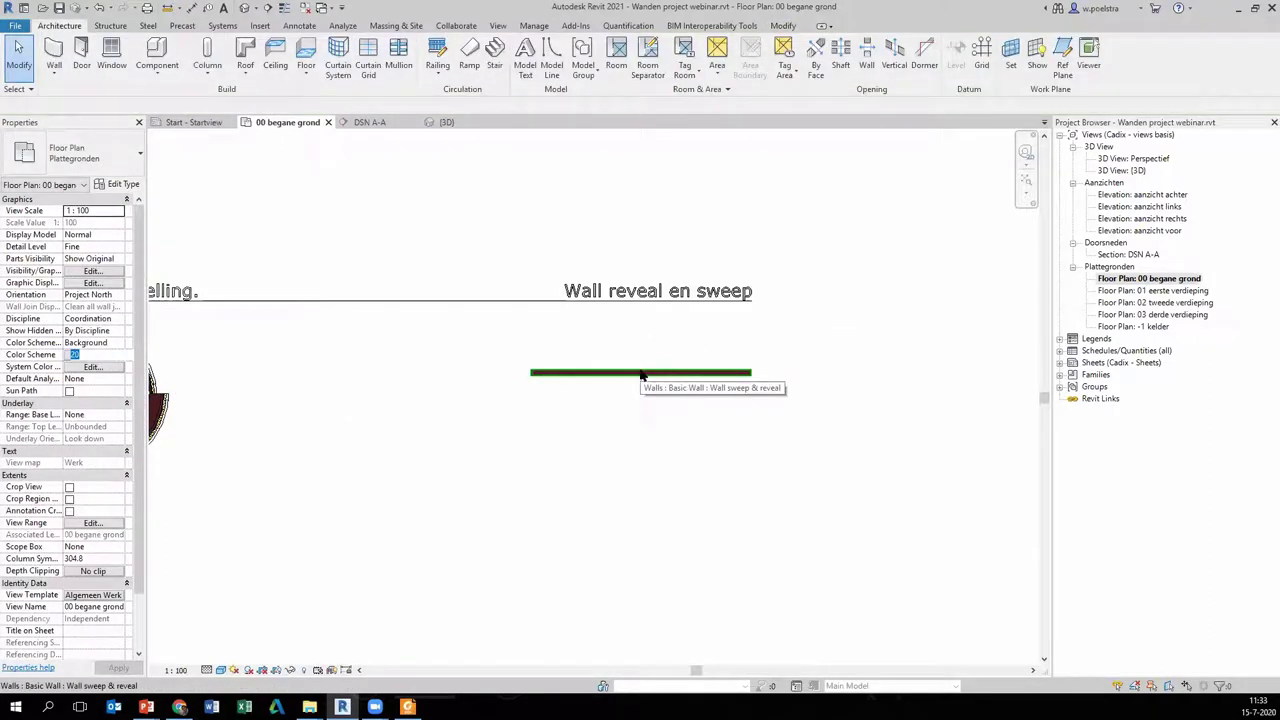
- Show the new wall isolated in the 3D view with a selection box
left_click(641, 373)
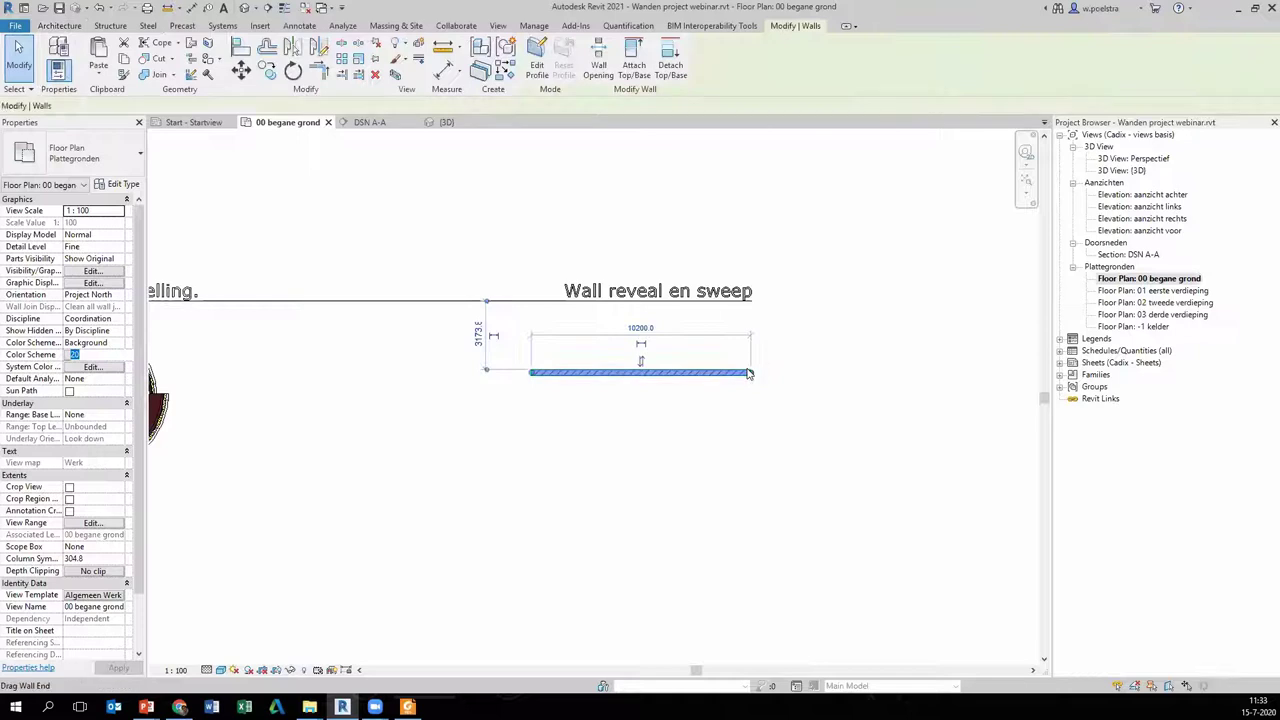
left_click(396, 74)
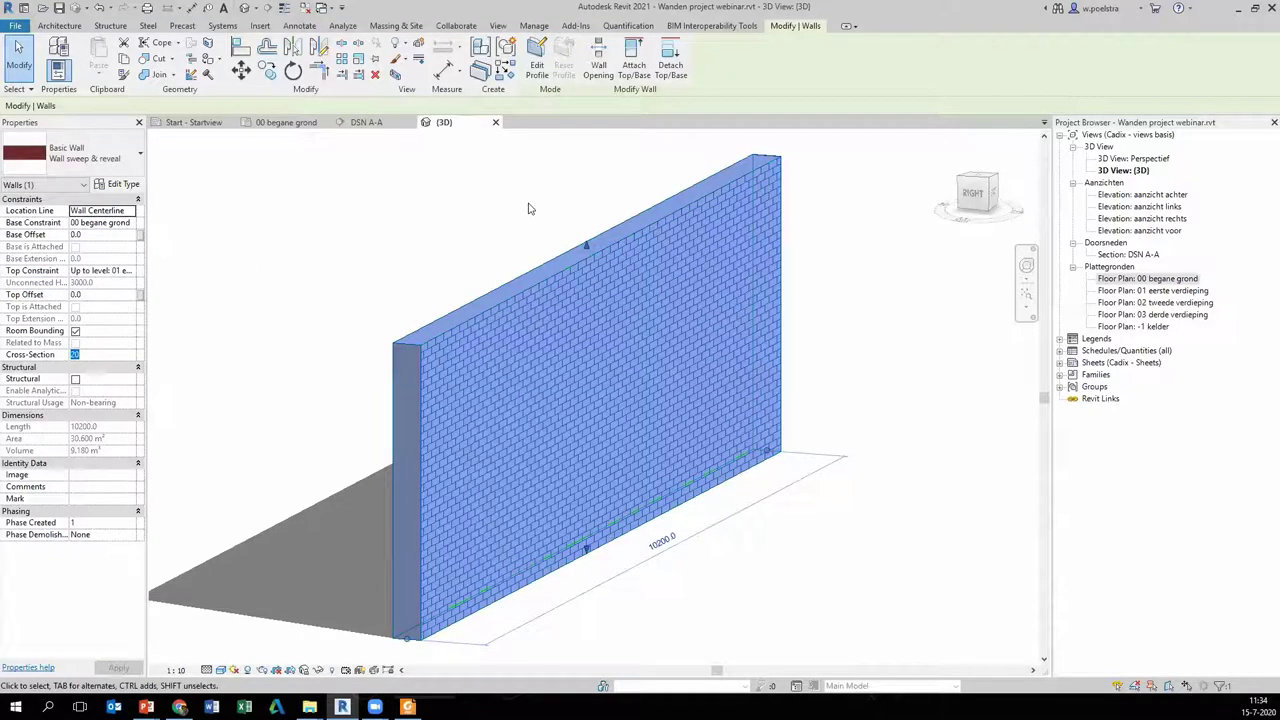
left_click(843, 243)
scroll(850, 289, "down", 2)
scroll(790, 330, "down", 1)
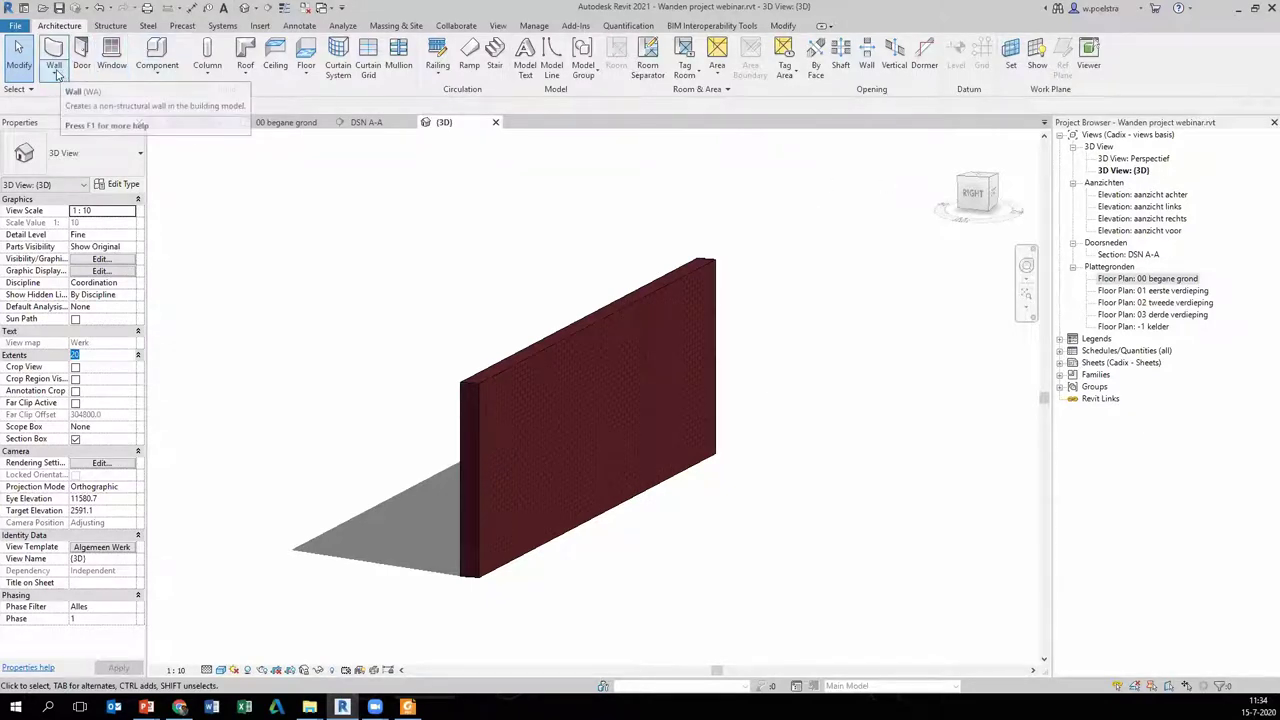
- Start Wall: Sweep and change its type profile from M_Sill-Precast : 200mm Wide to M_Wall Sweep-CMU Course : 2 Blocks
left_click(55, 70)
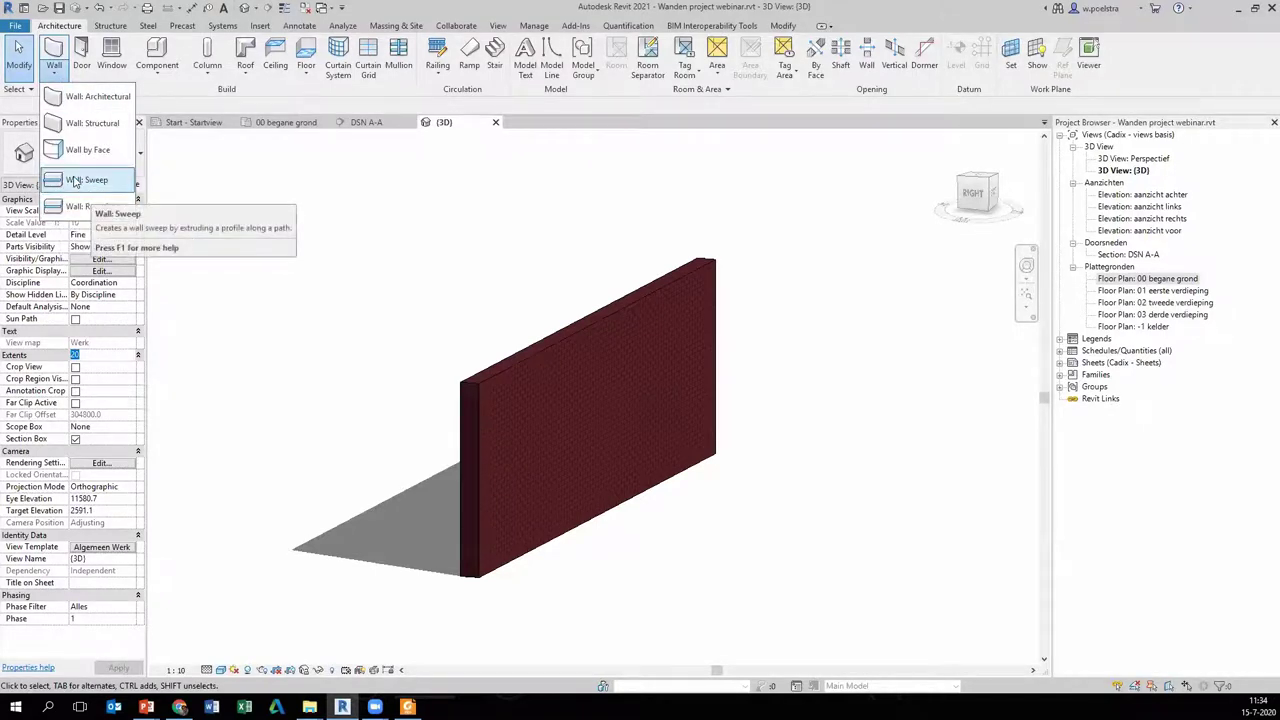
left_click(74, 180)
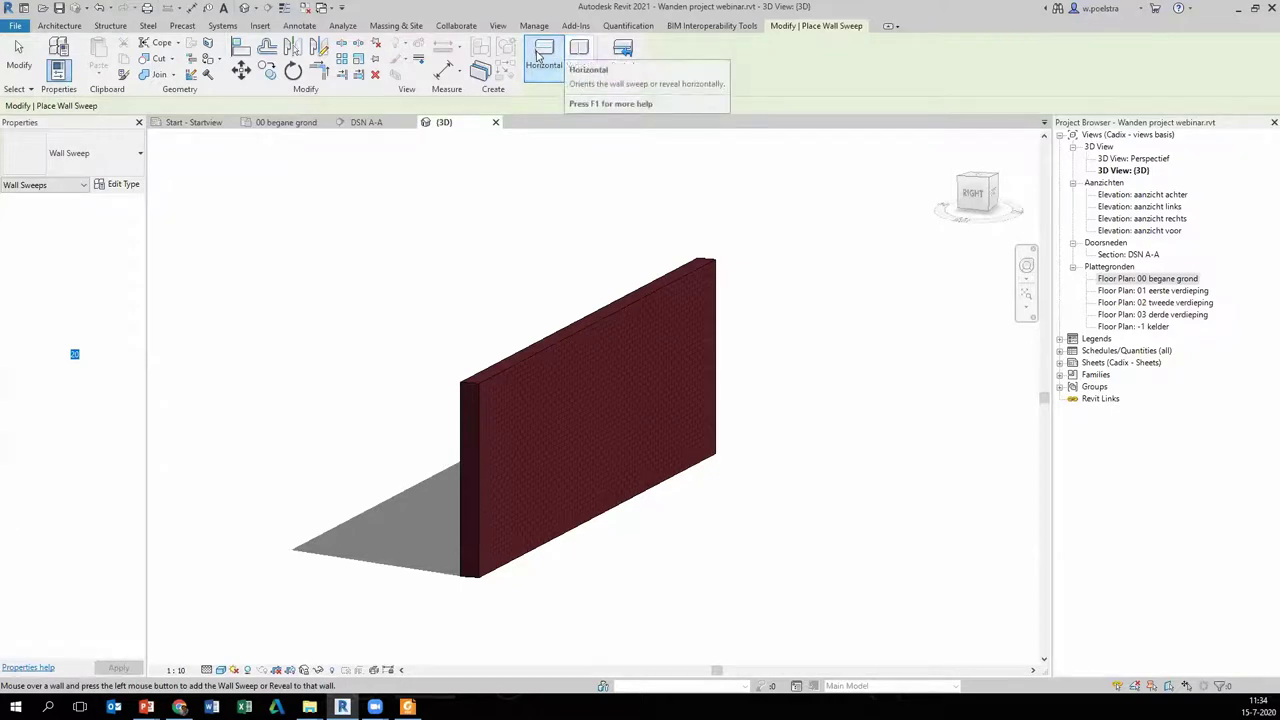
left_click(124, 186)
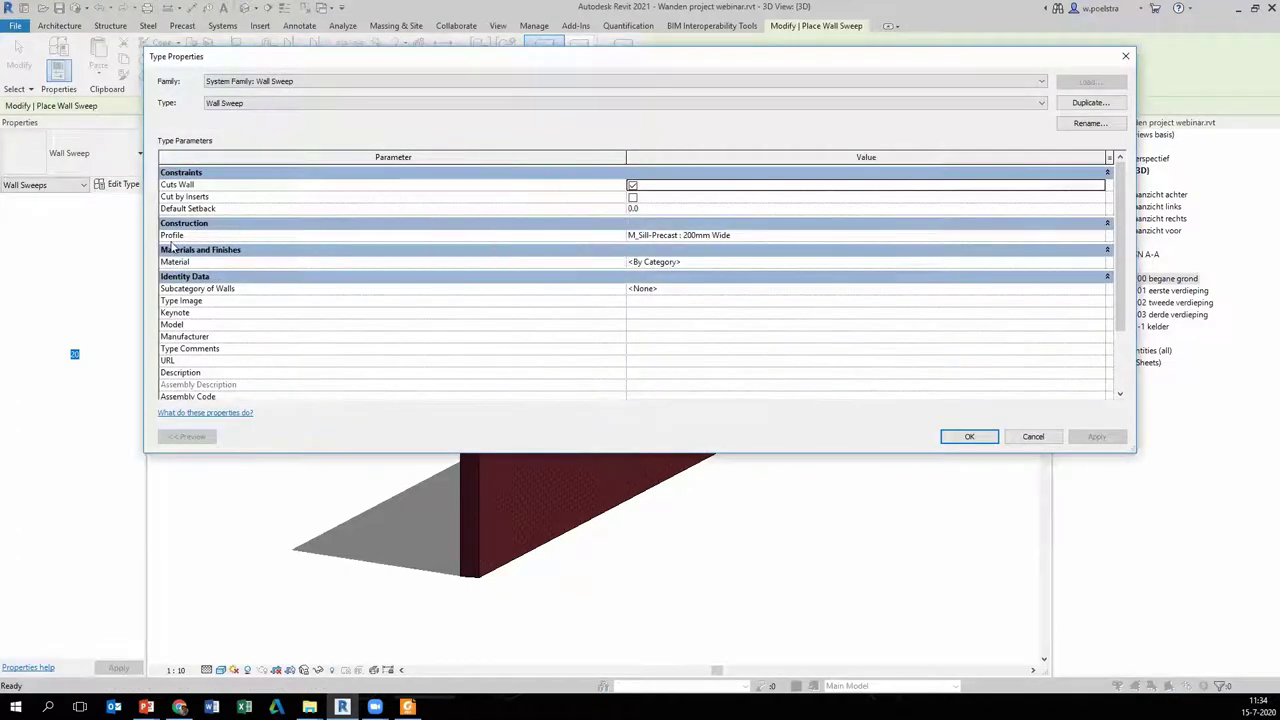
left_click(653, 236)
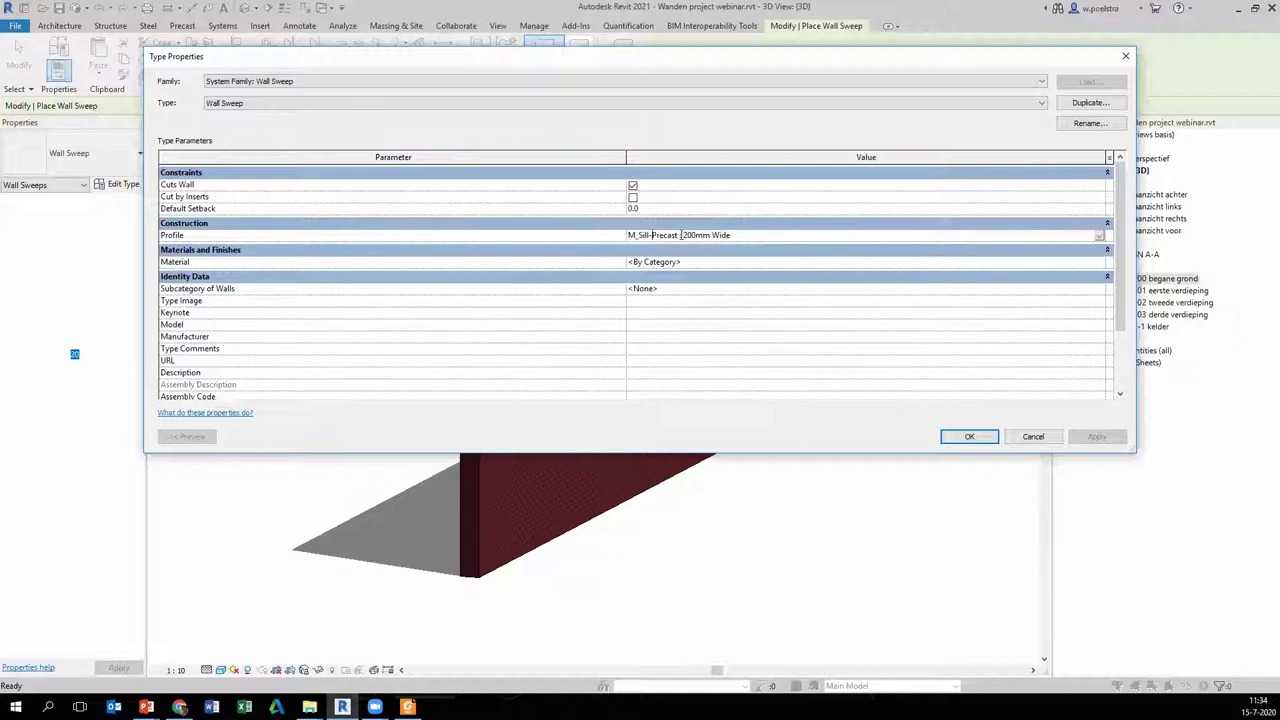
left_click(1100, 236)
scroll(811, 277, "down", 1)
scroll(811, 277, "down", 1)
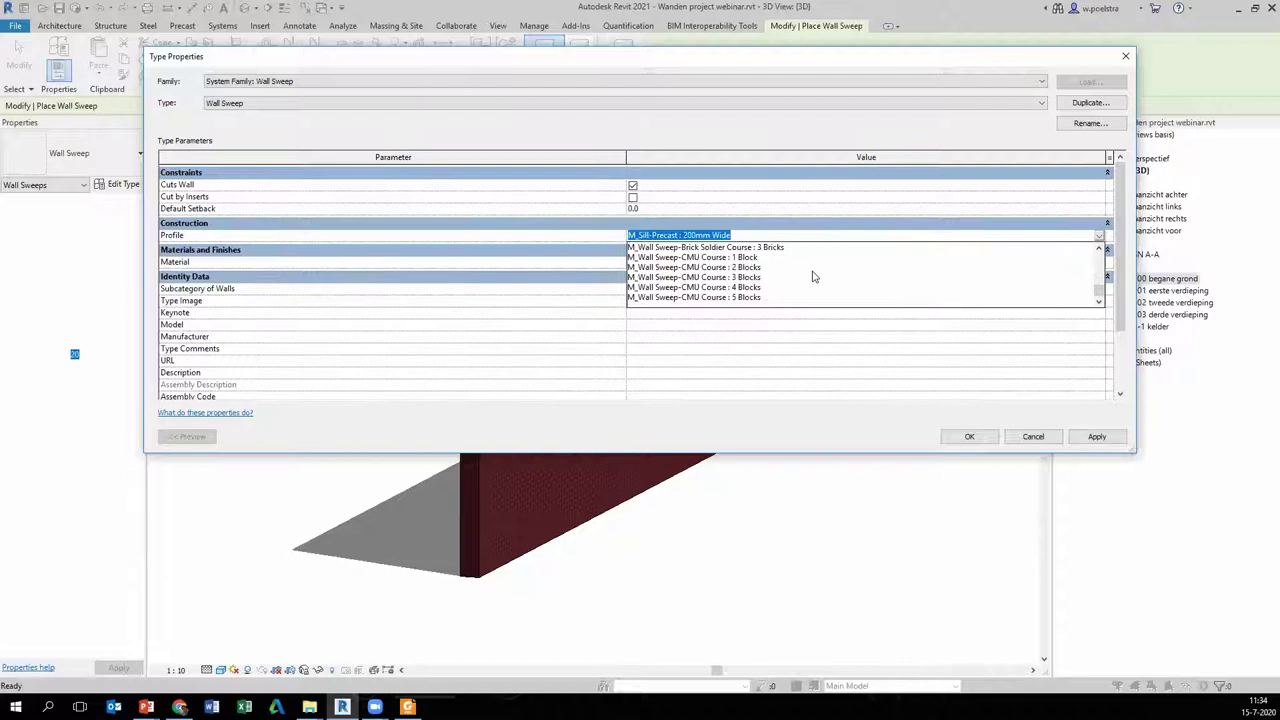
left_click(703, 267)
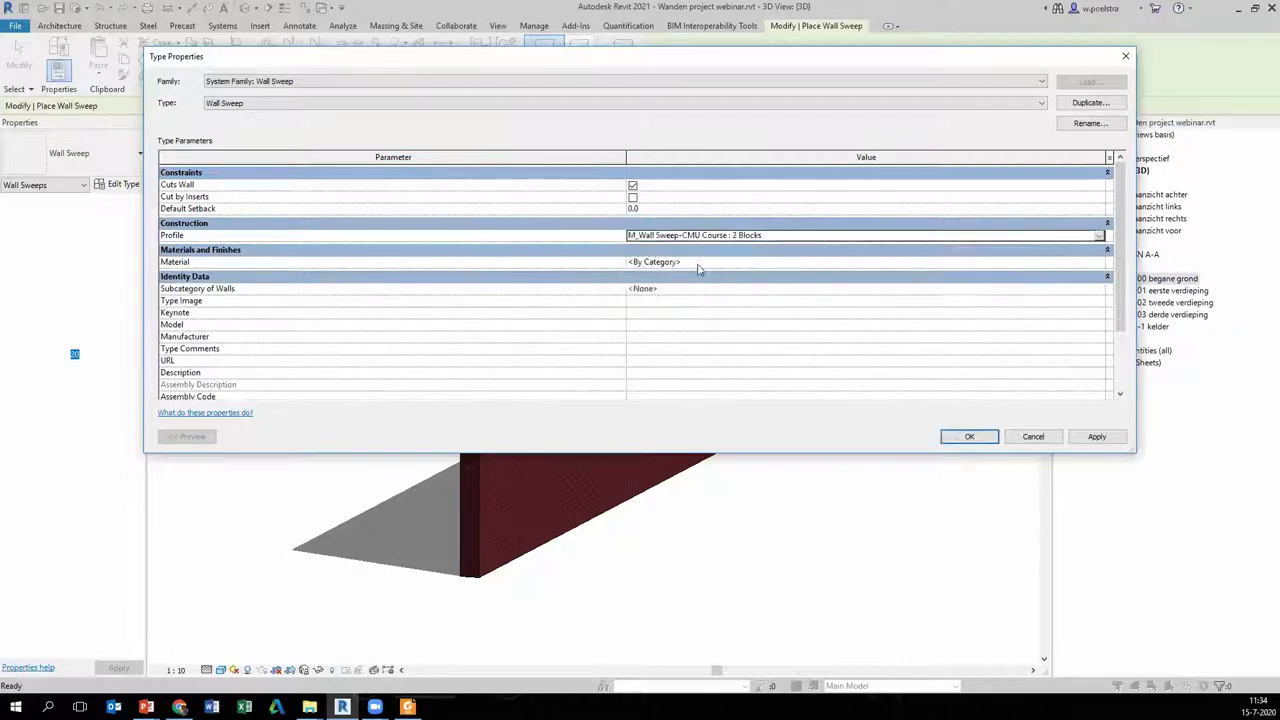
left_click(969, 436)
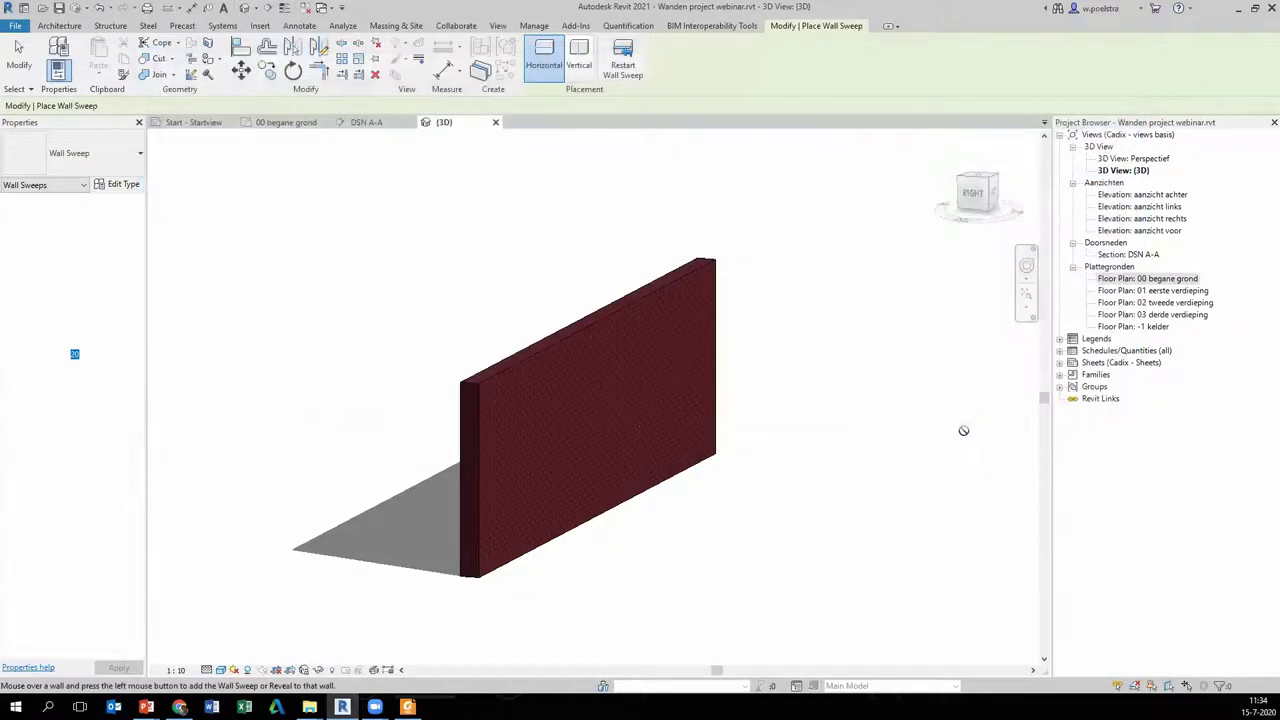
- Place two horizontal wall sweeps along the brick wall
left_click(571, 410)
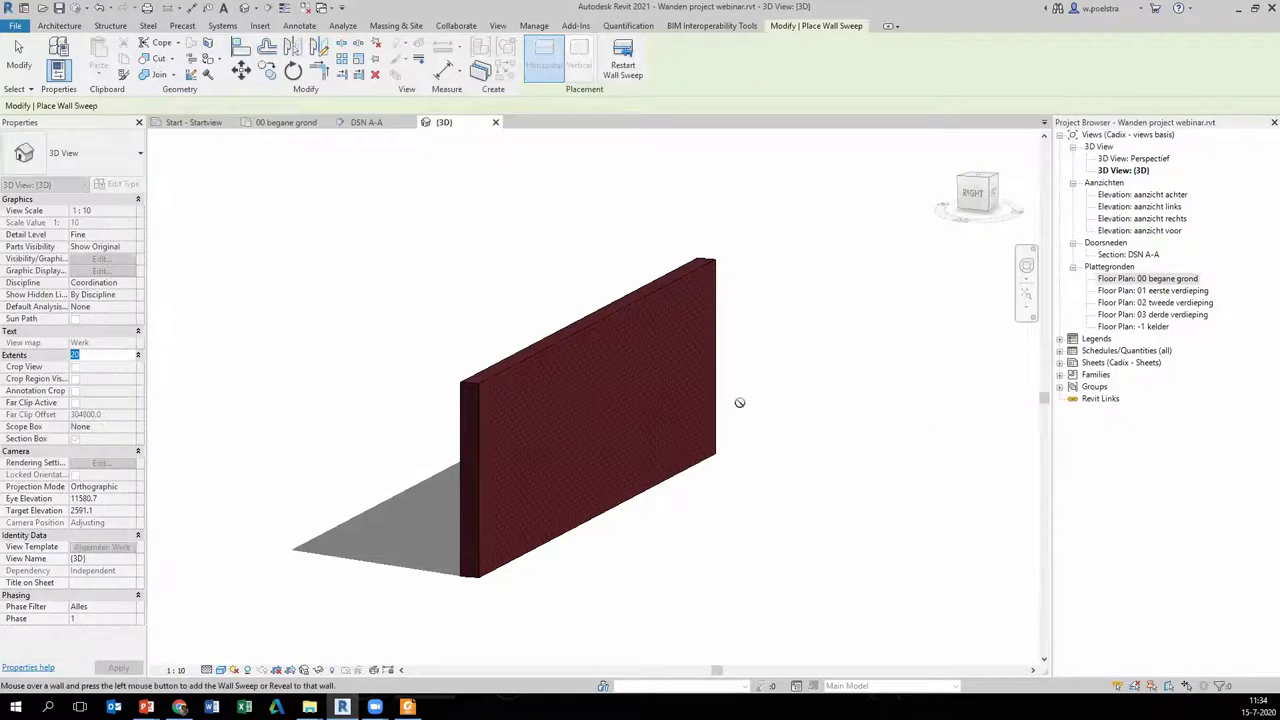
scroll(597, 393, "up", 3)
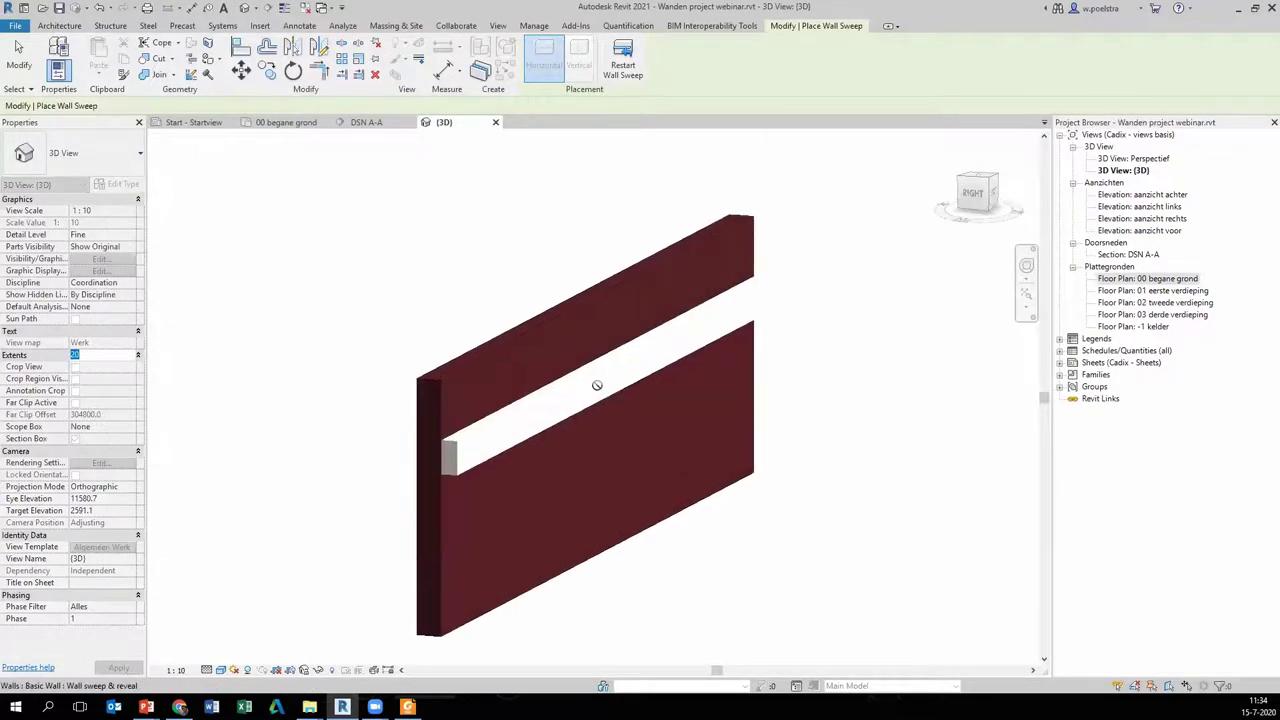
scroll(591, 380, "down", 3)
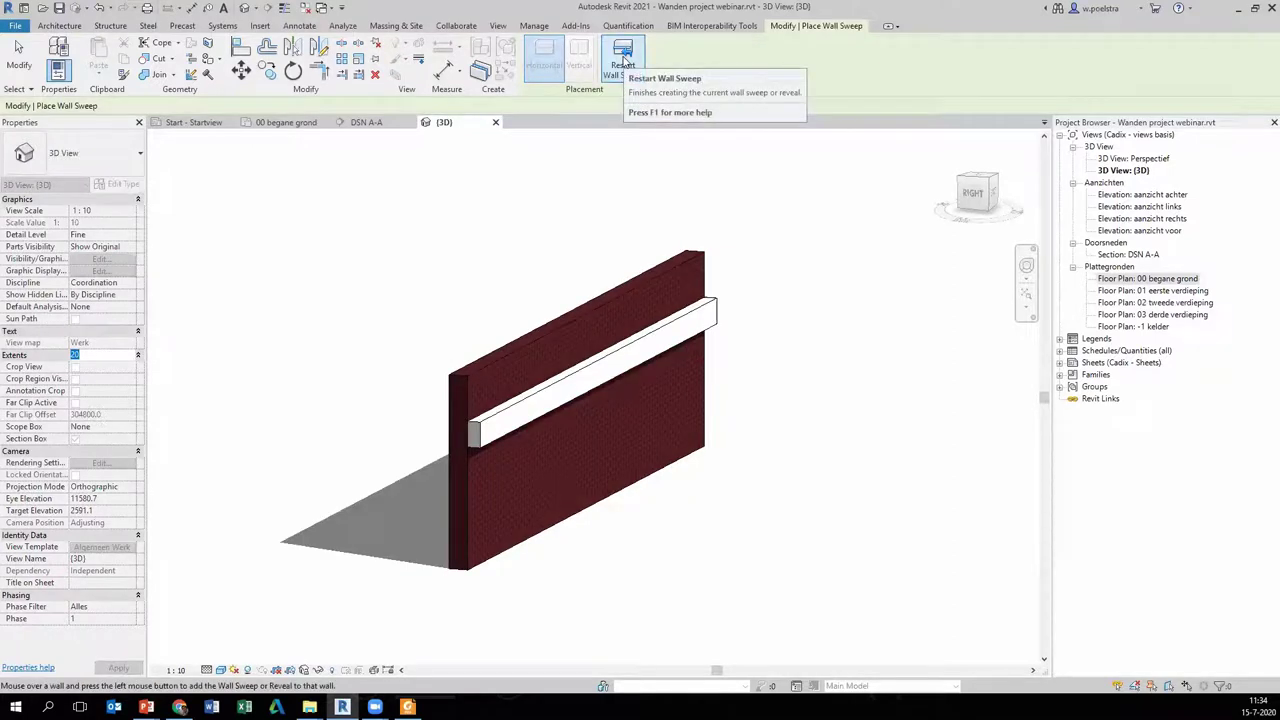
left_click(622, 60)
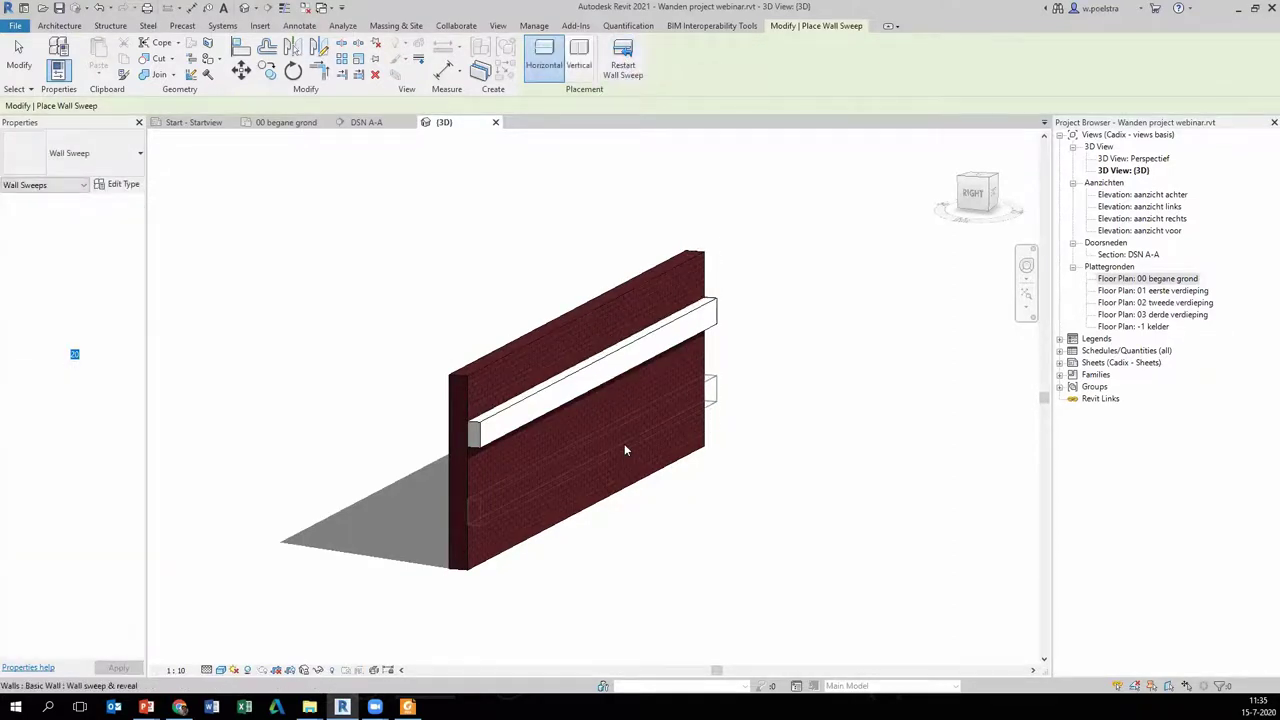
key("Escape")
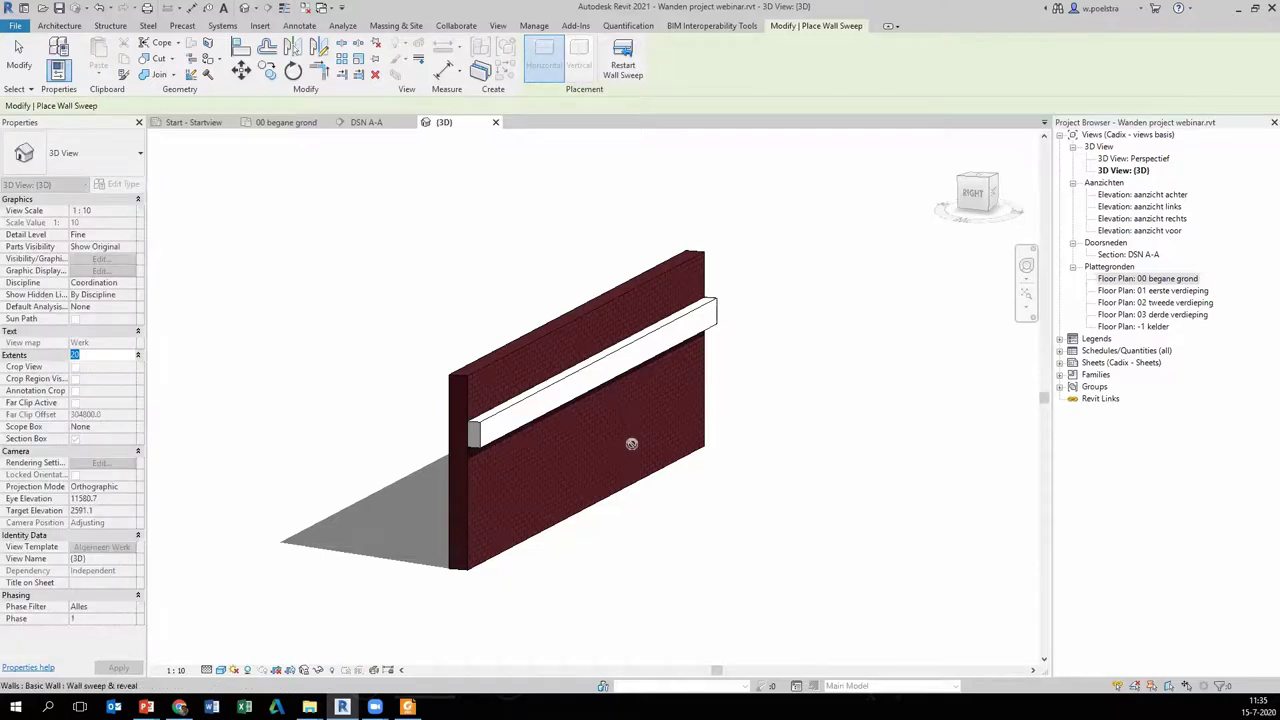
left_click(631, 443)
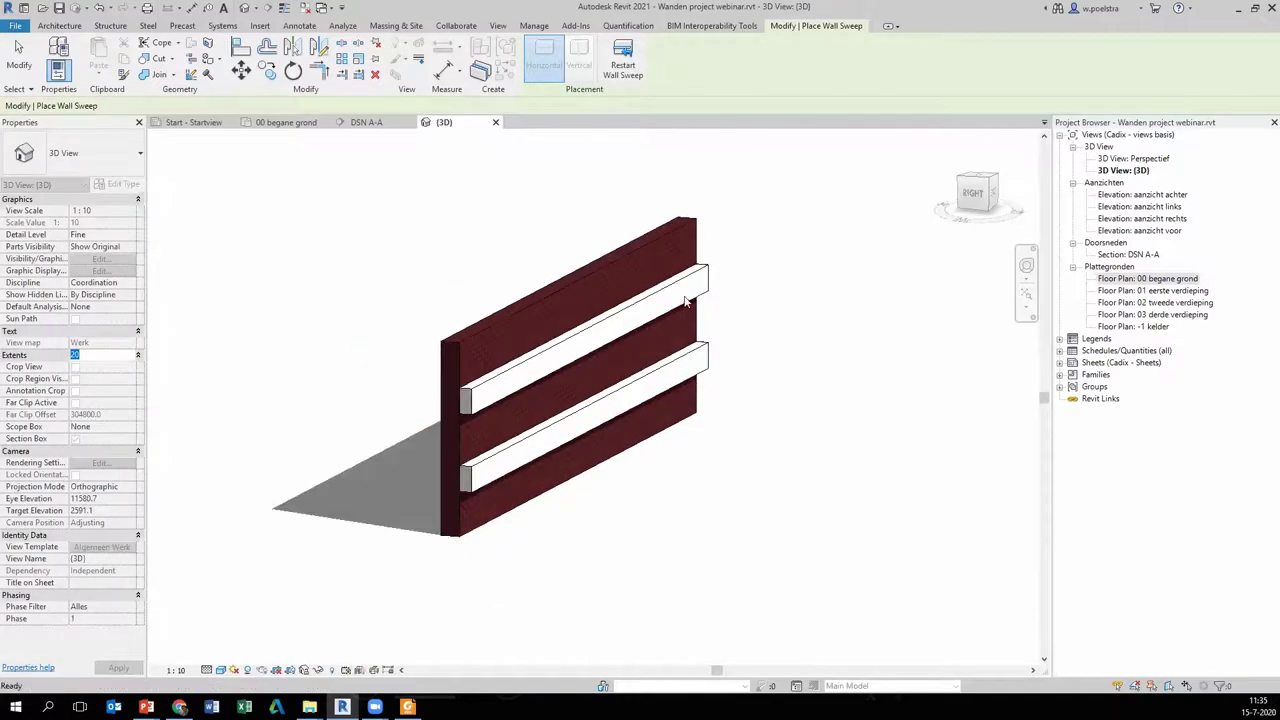
- Change the sweep type's profile to M_Wall Sweep-CMU Course : 1 Block
left_click(686, 302)
left_click(123, 184)
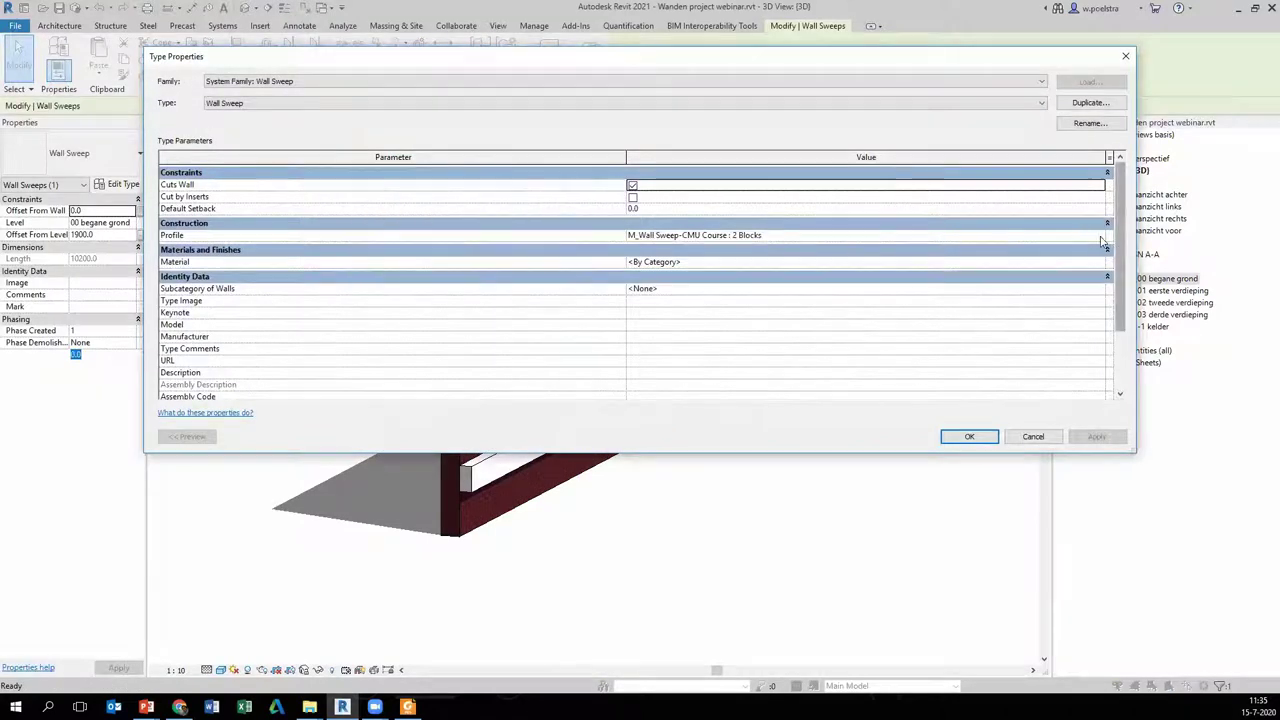
left_click(1100, 238)
left_click(759, 266)
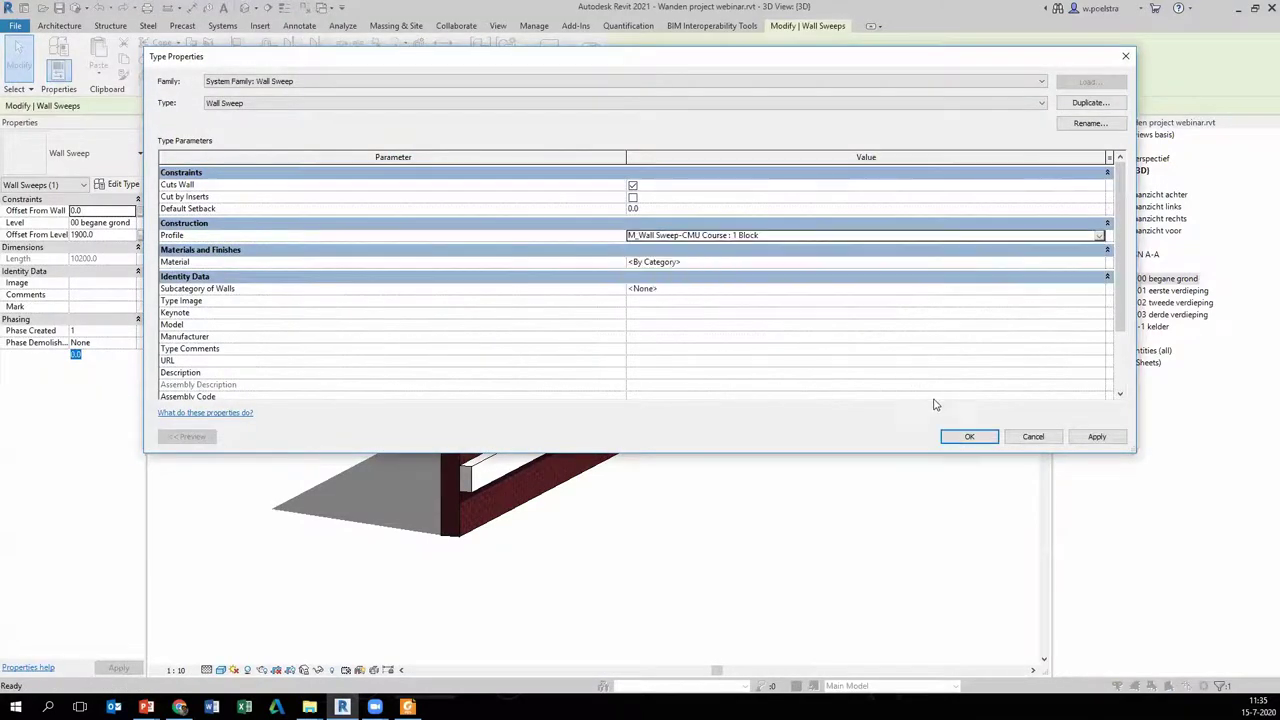
left_click(969, 436)
left_click(860, 263)
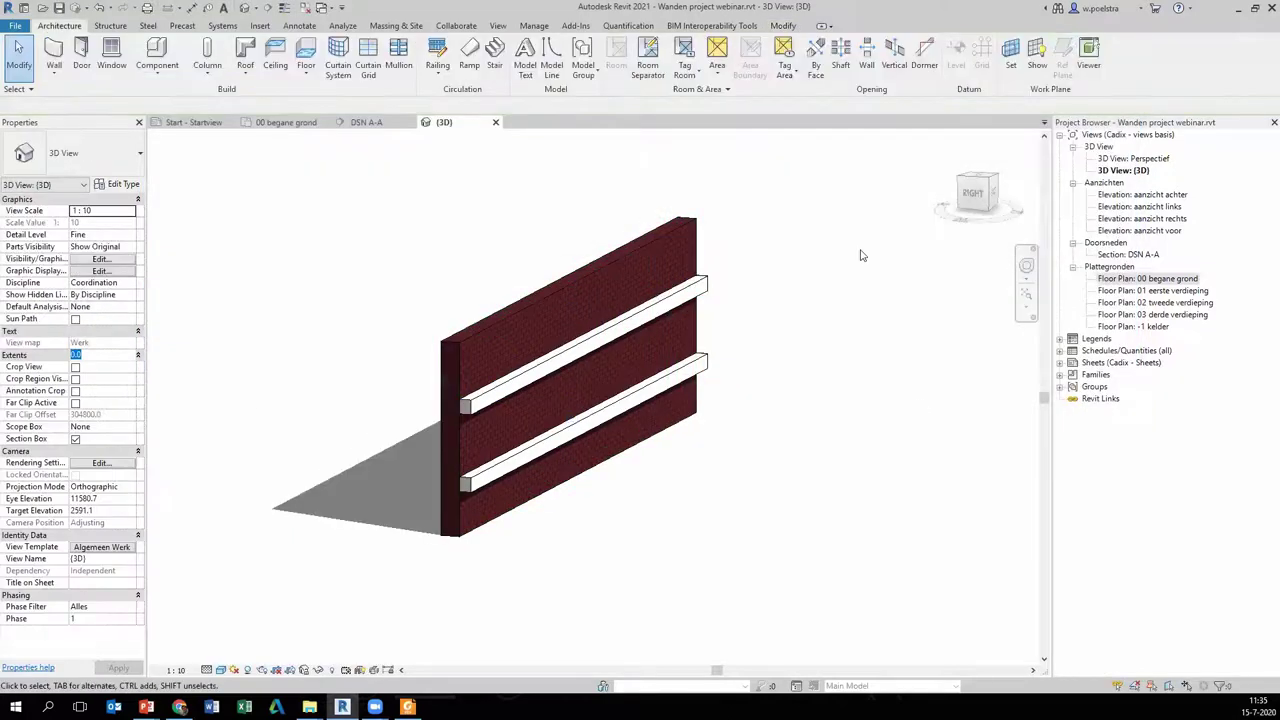
- Place one Wall: Sweep with Vertical placement across the brick wall
left_click(54, 78)
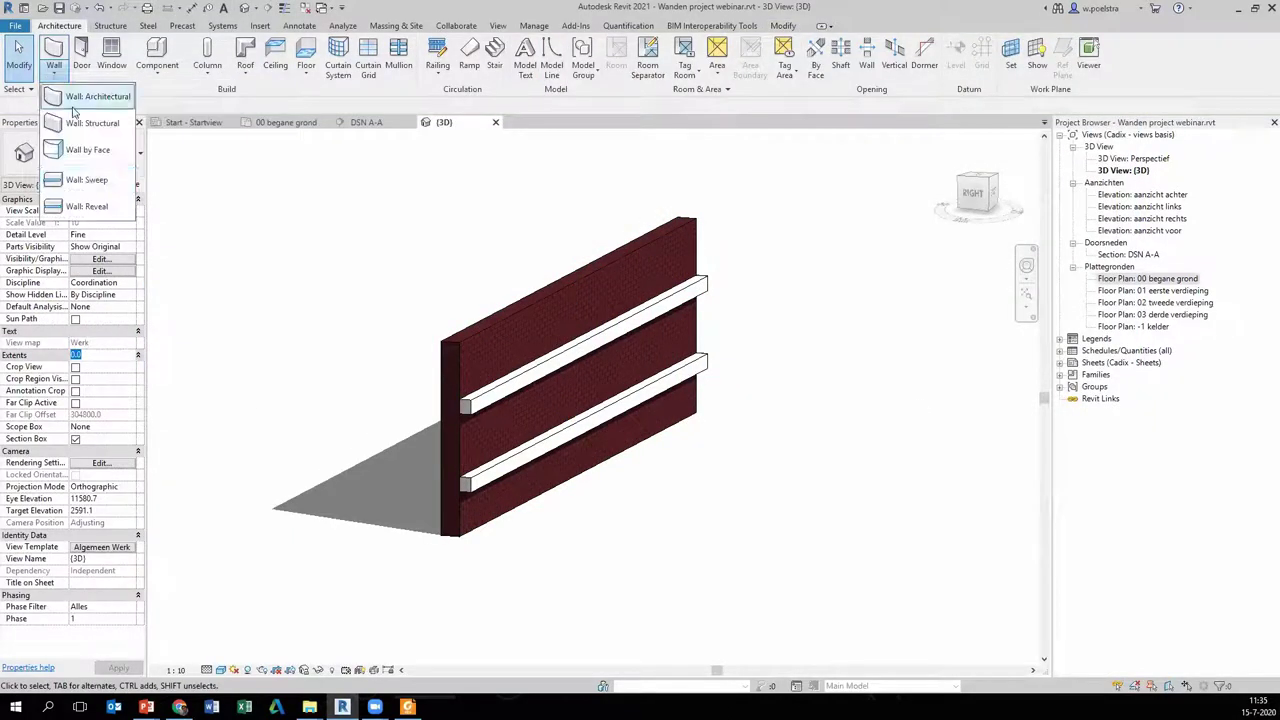
left_click(82, 180)
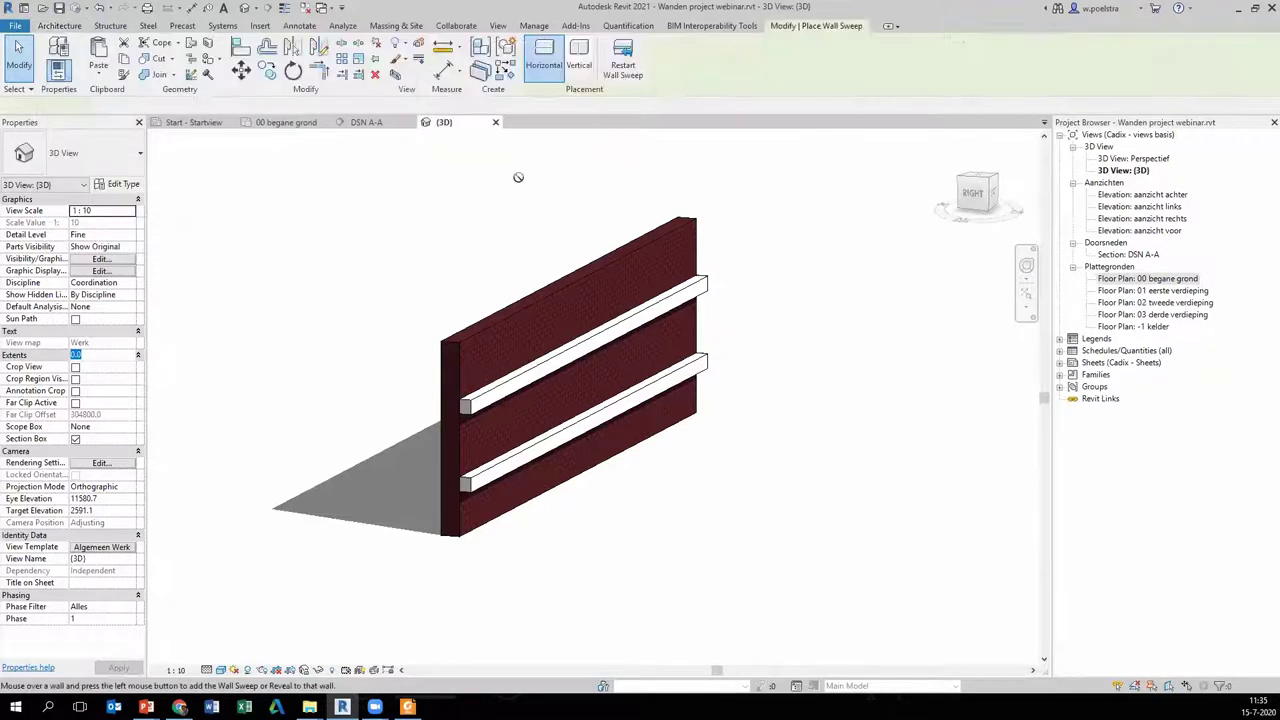
left_click(579, 55)
left_click(590, 342)
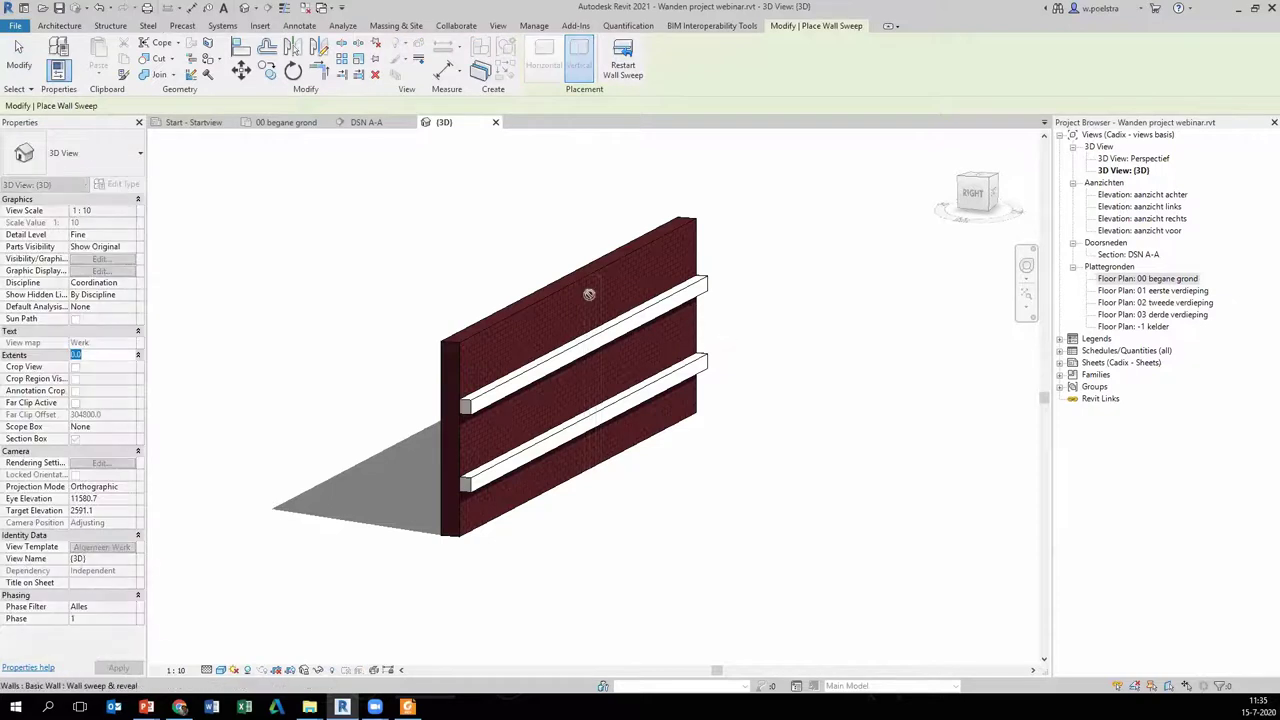
left_click(605, 305)
scroll(608, 309, "up", 2)
scroll(608, 309, "up", 2)
scroll(608, 309, "down", 2)
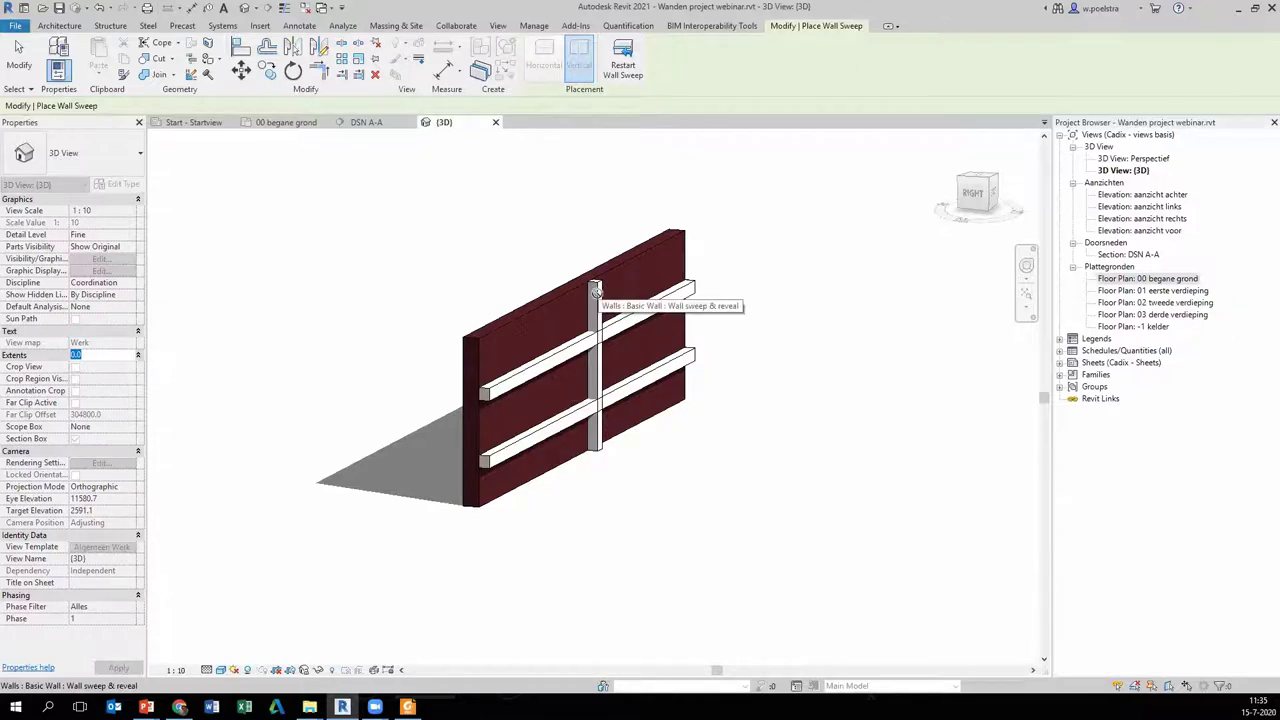
key("Escape")
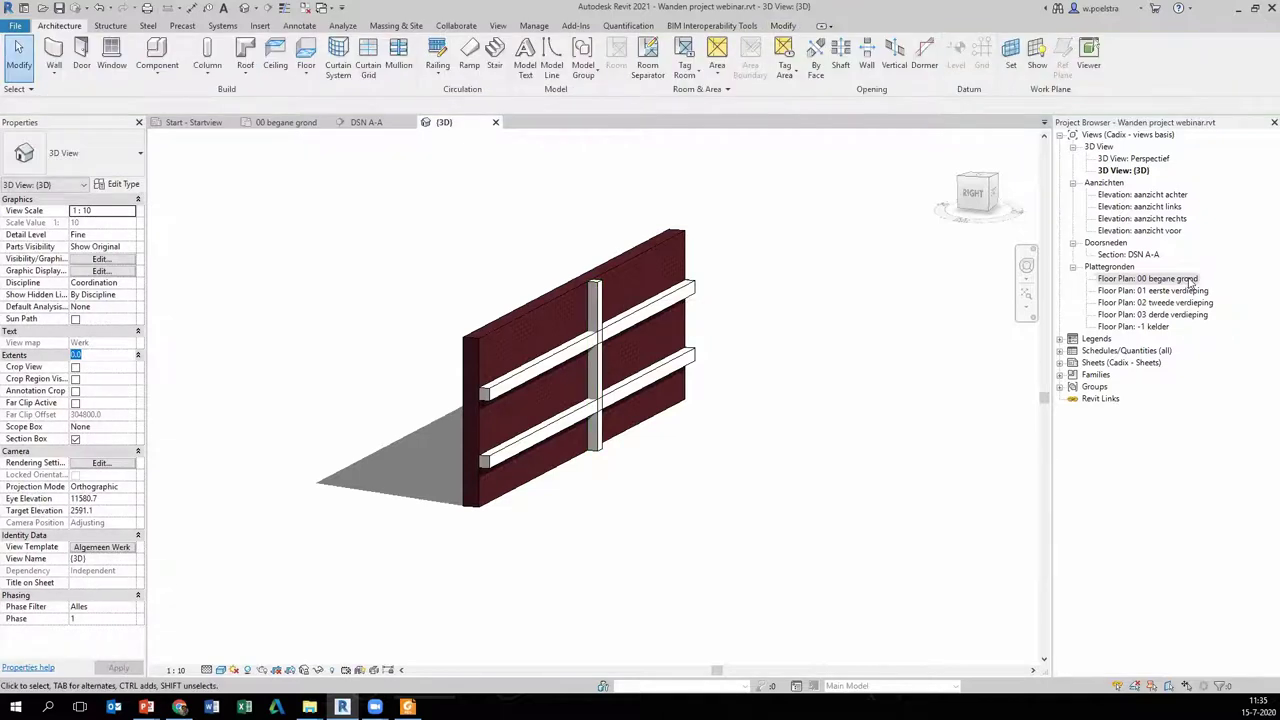
- Reopen the 3D view, turn off Section Box, and orbit to see the whole model
double_click(1185, 279)
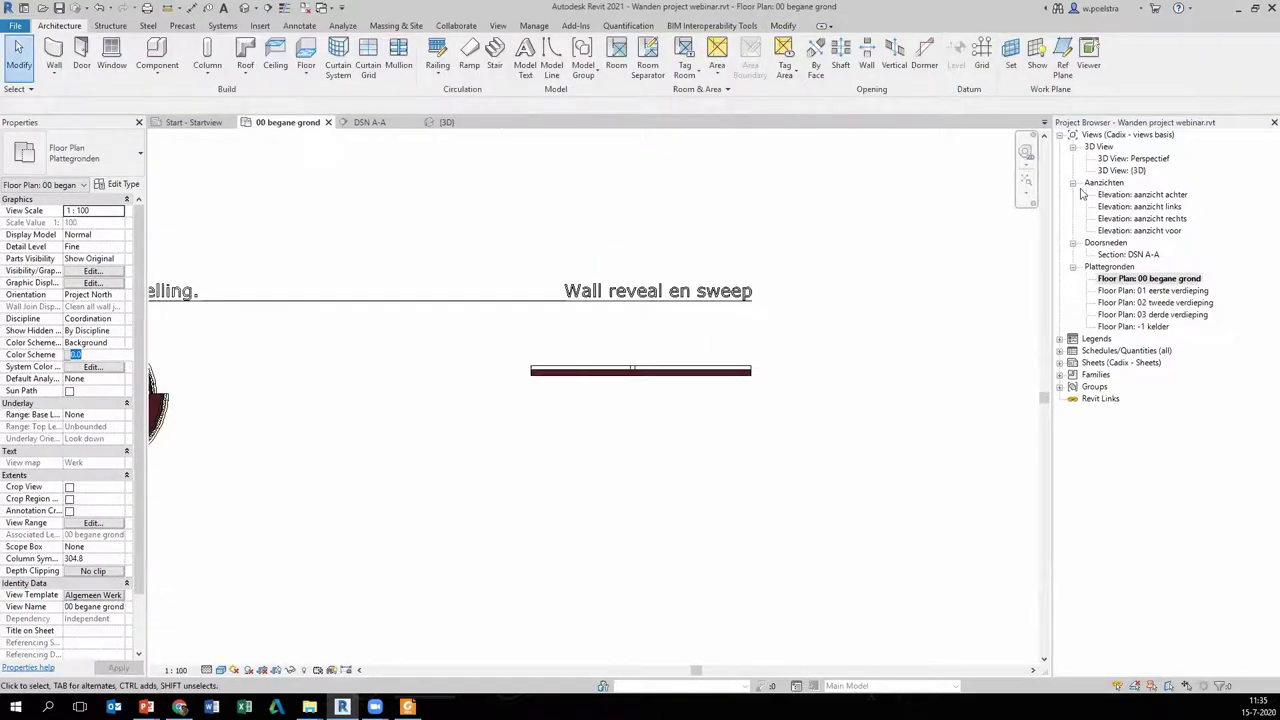
left_click(1122, 171)
double_click(1122, 177)
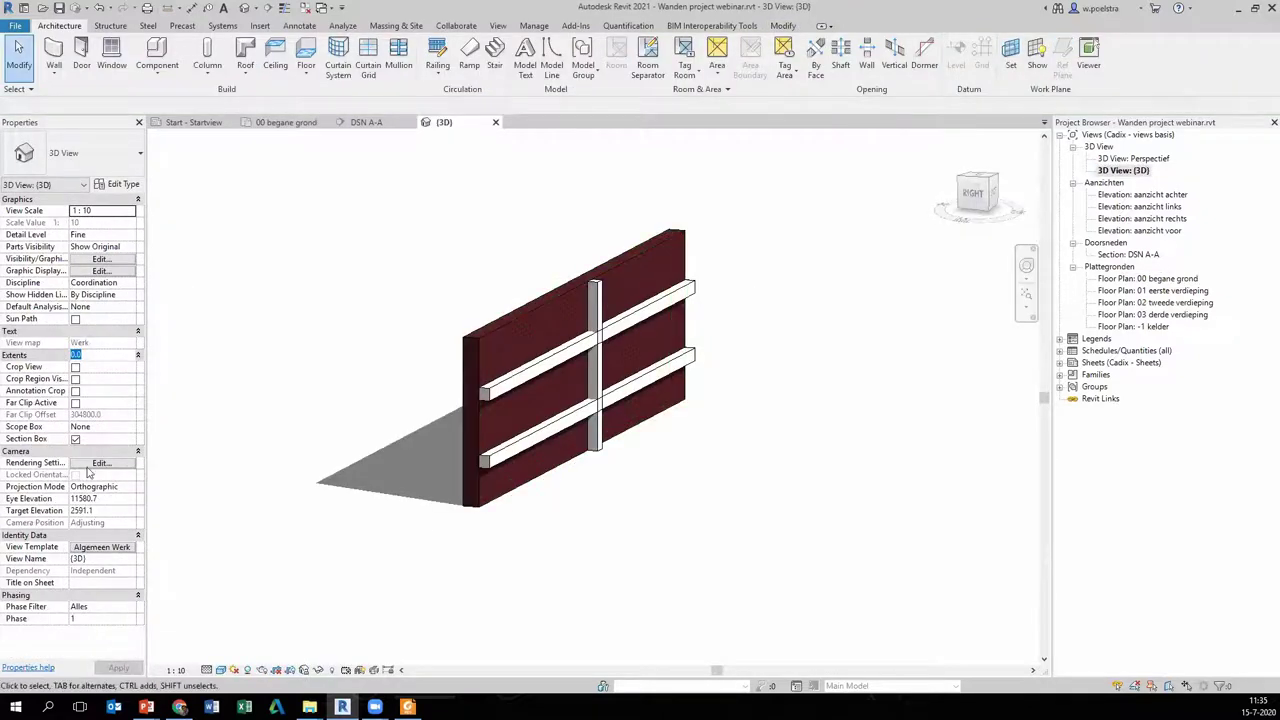
left_click(75, 439)
mouse_move(375, 437)
middle_mouse_down("shift")
mouse_move(587, 477)
mouse_move(766, 380)
mouse_move(777, 323)
middle_mouse_up("shift")
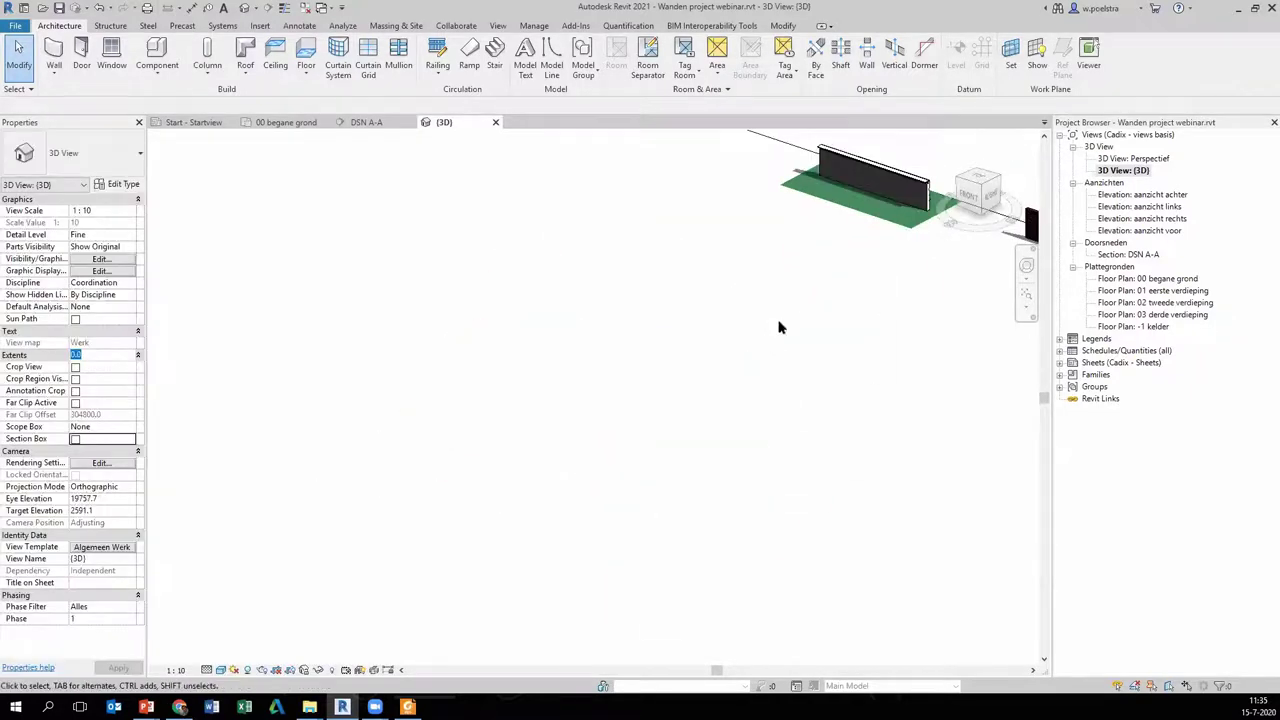
scroll(777, 323, "down", 5)
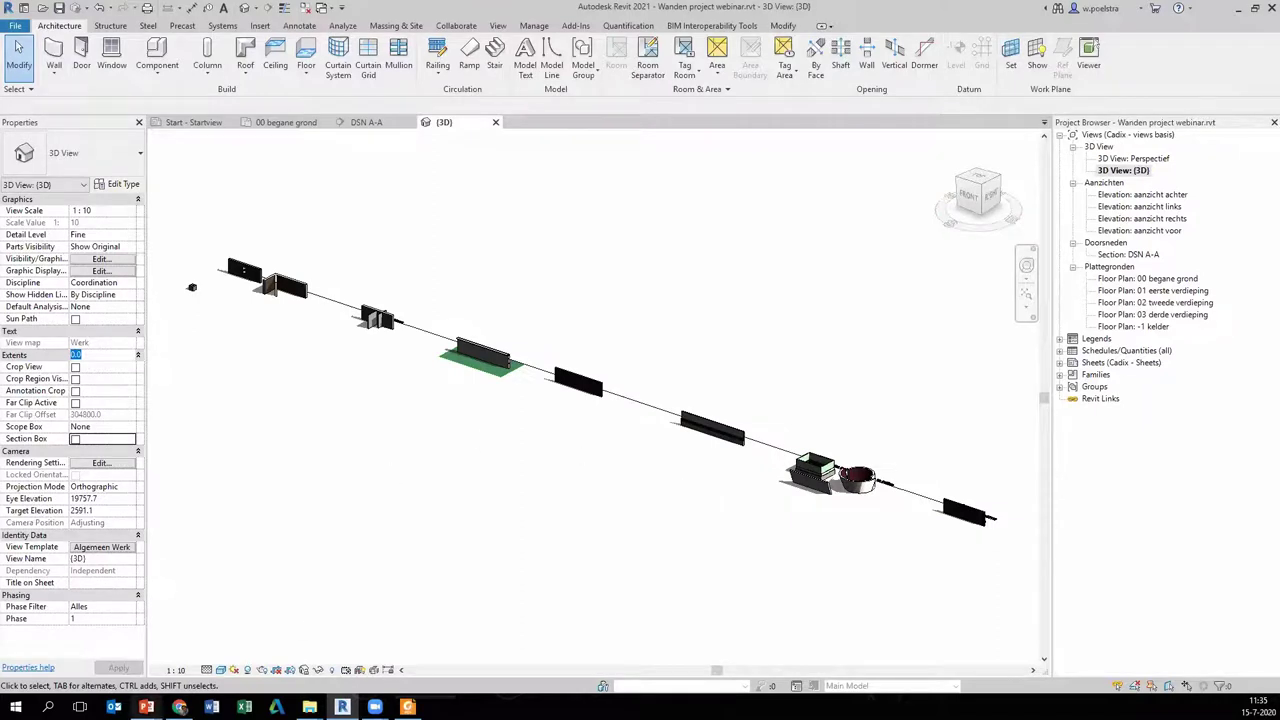
mouse_move(374, 707)
left_click(422, 636)
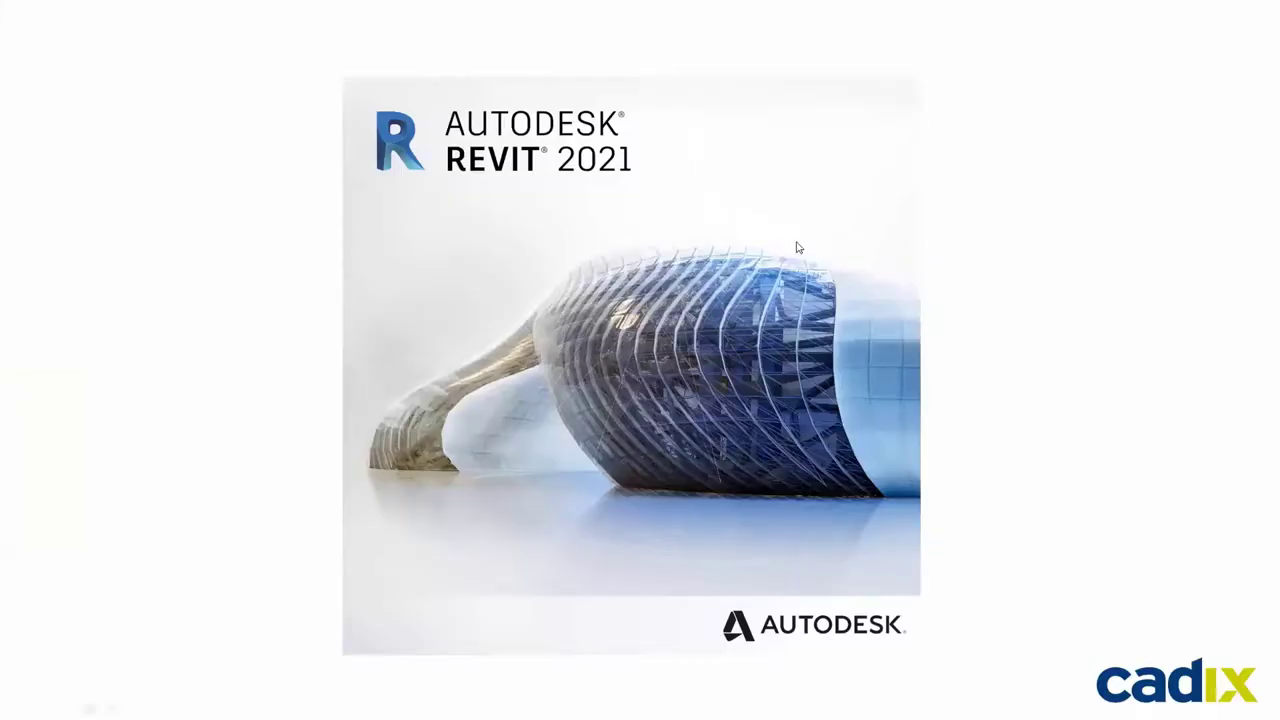
- Advance the slide show to the Samenvatting summary slide
left_click(798, 247)
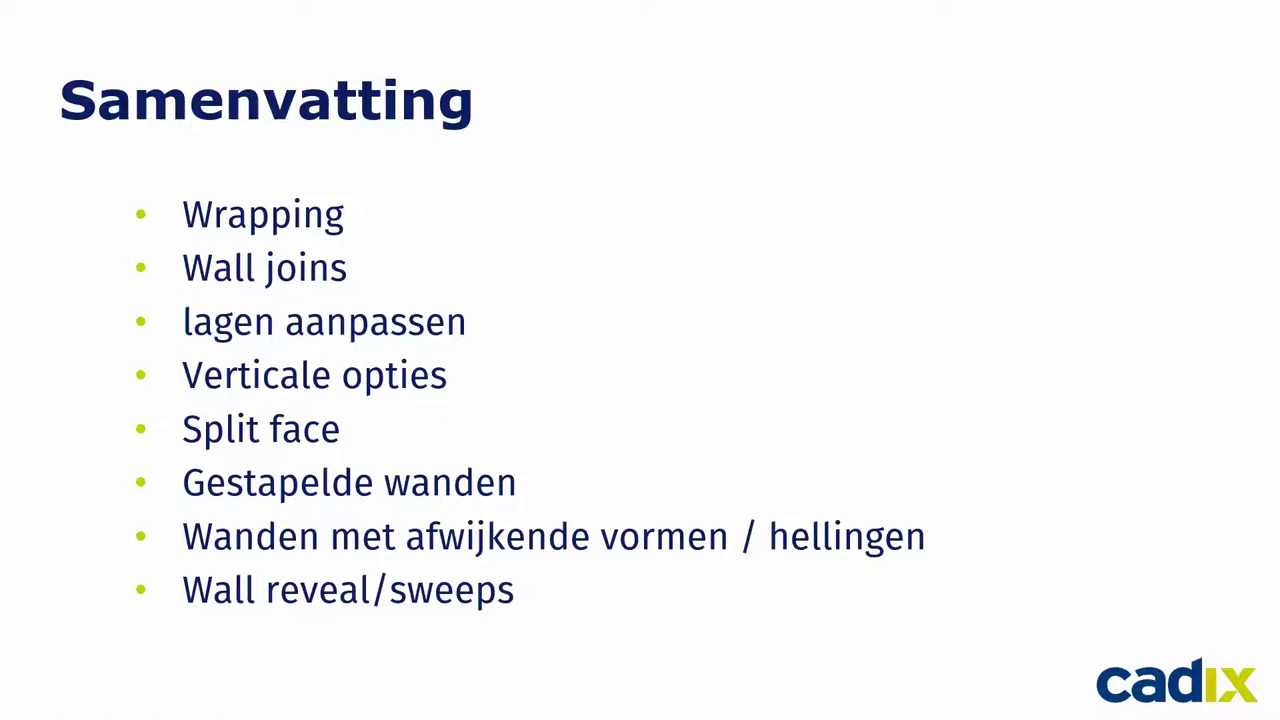
- Move the slideshow forward to the 'Afronding' slide listing Revit cursussen, Vraag & antwoord and Afsluiting
key("Right")
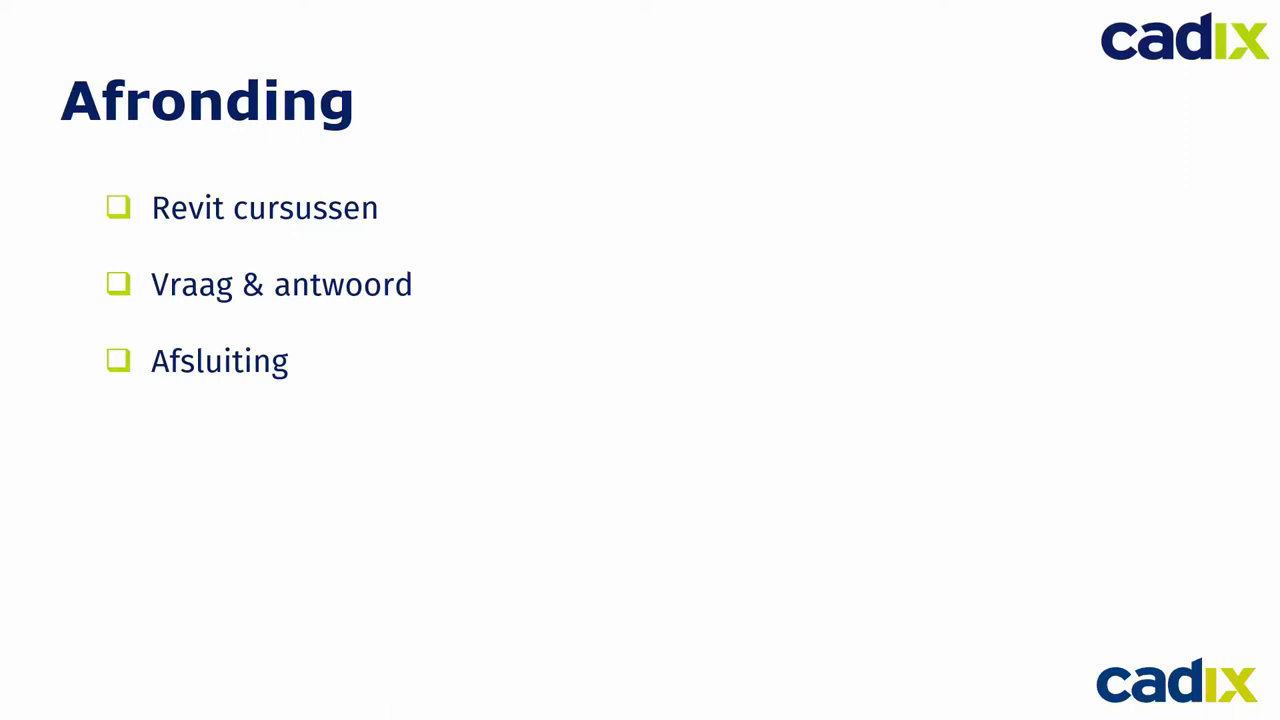
- Step through 'Vraag & antwoord' to the 'Bedankt voor uw belangstelling en graag tot ziens!' slide
key("Right")
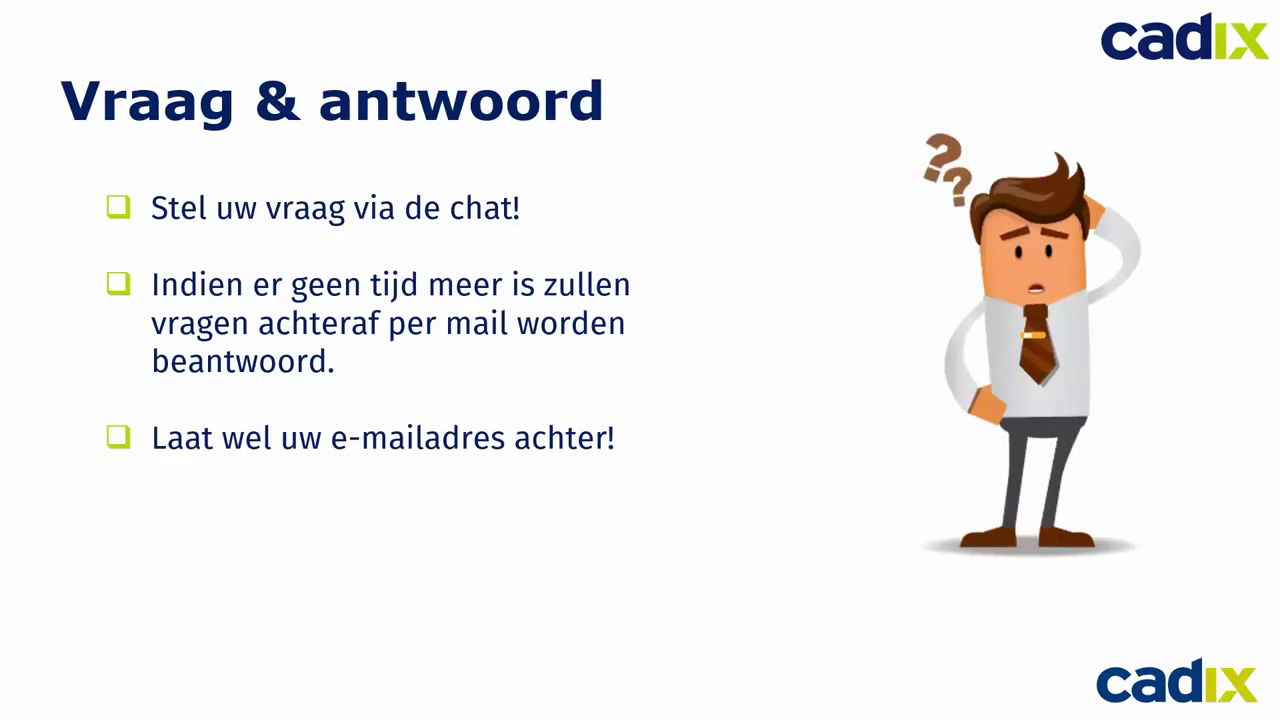
key("Right")
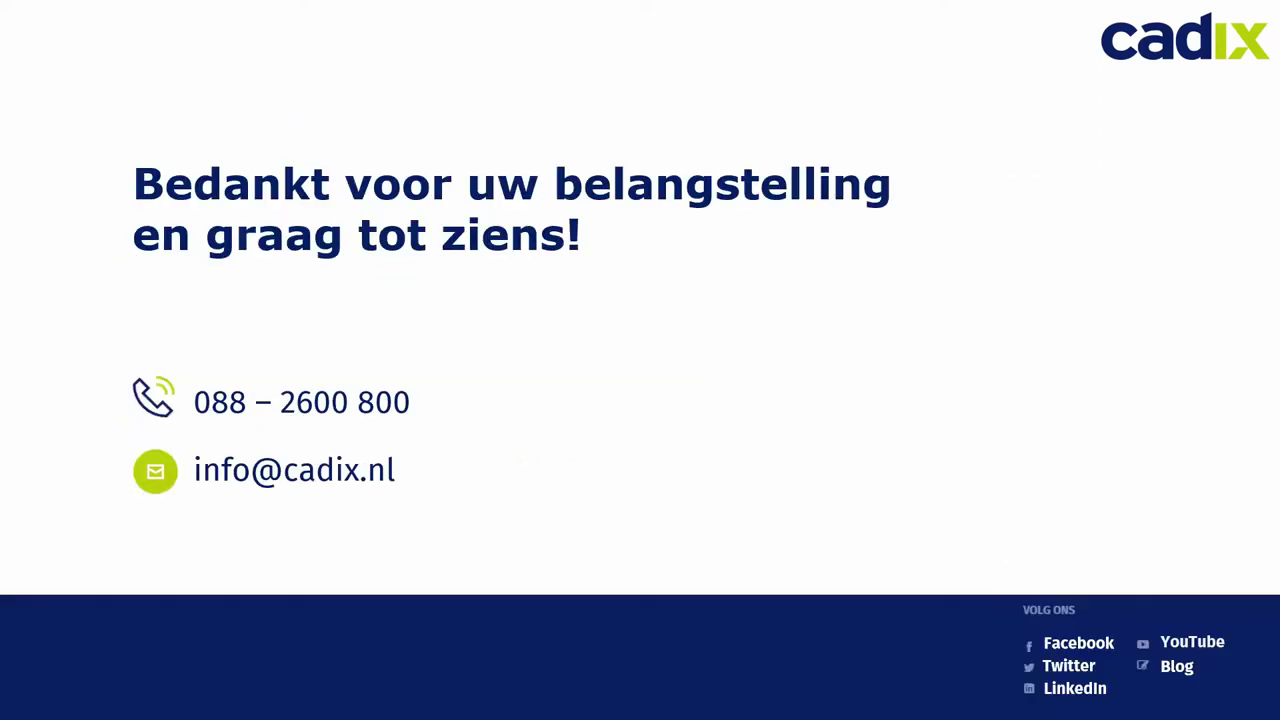